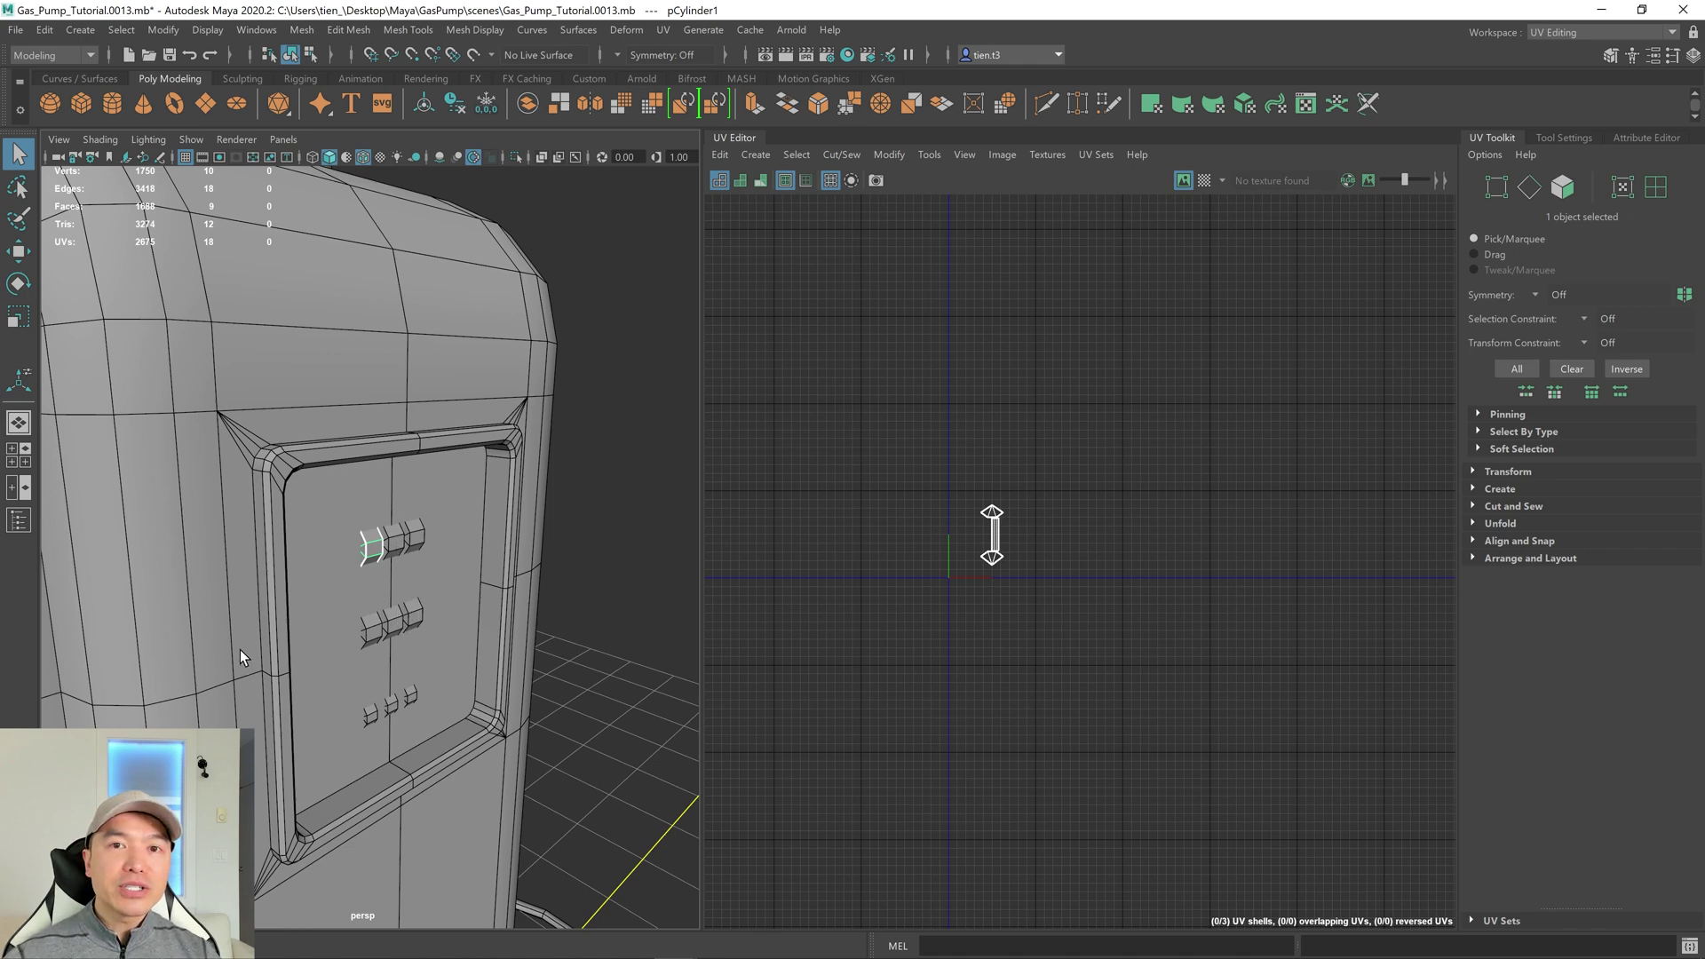
Isolate the selected small cylinder at the start of the upper row and frame it from the front.
mouse_move(328, 608)
left_mouse_down("alt")
mouse_move(225, 619)
mouse_move(236, 590)
mouse_move(297, 609)
mouse_move(321, 585)
left_mouse_up("alt")
left_click(515, 157)
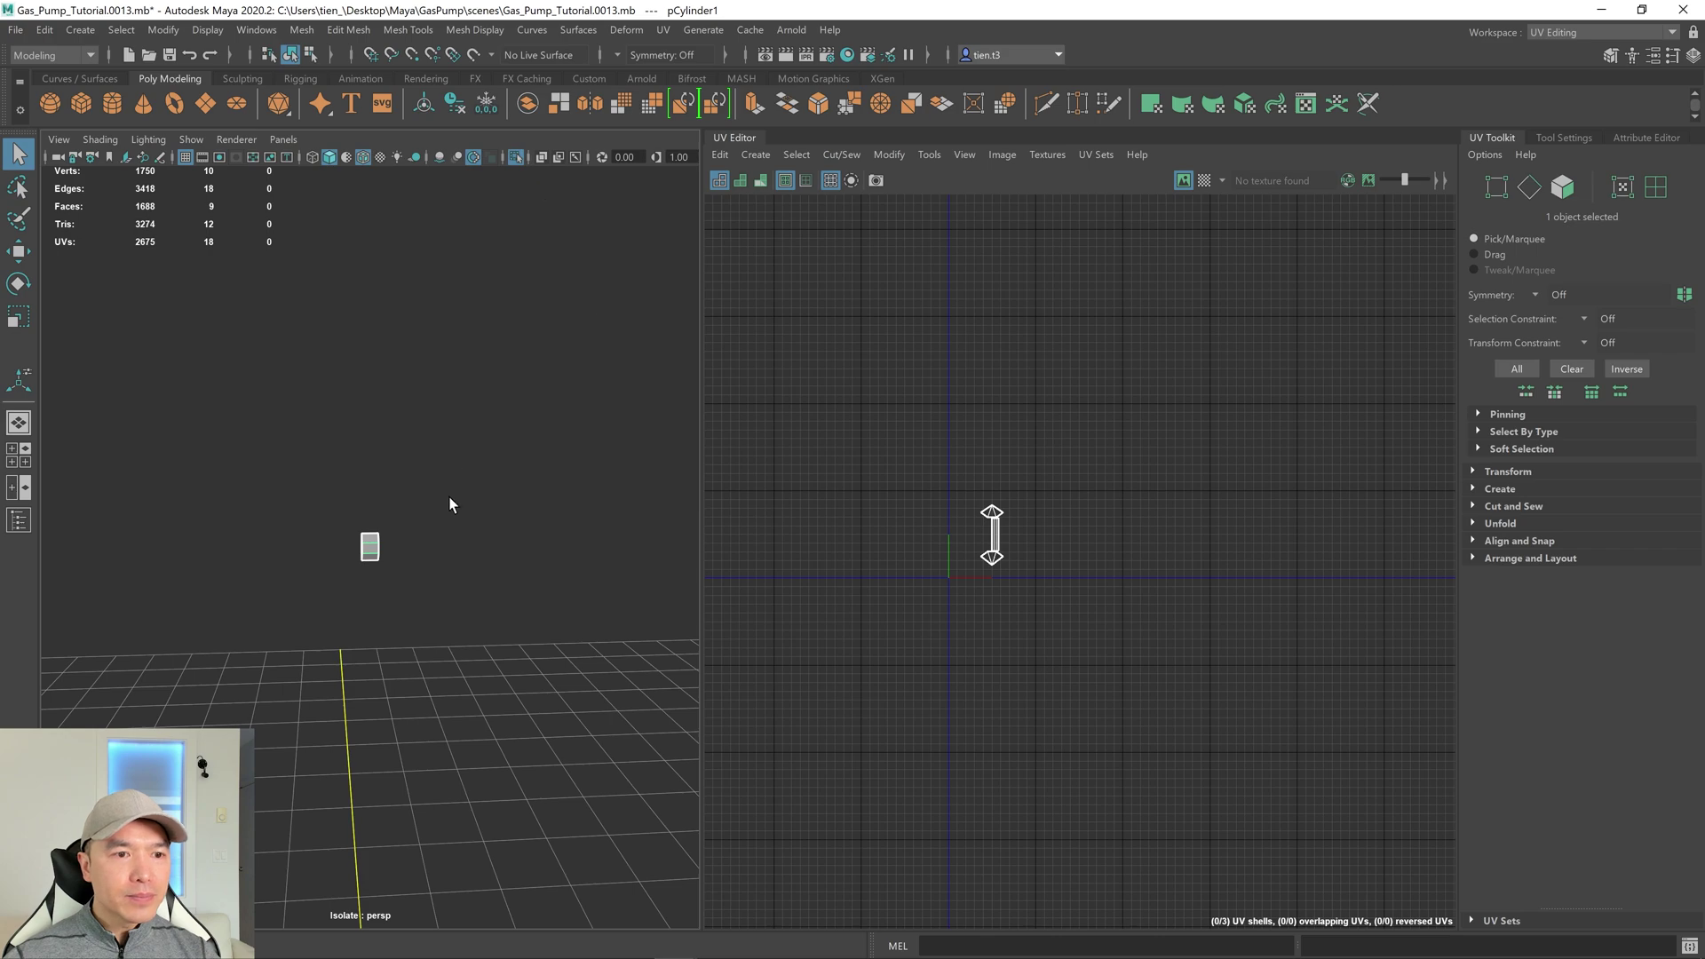
key("f")
left_click_drag(460, 506, 530, 529, "alt")
scroll(530, 530, "down", 5)
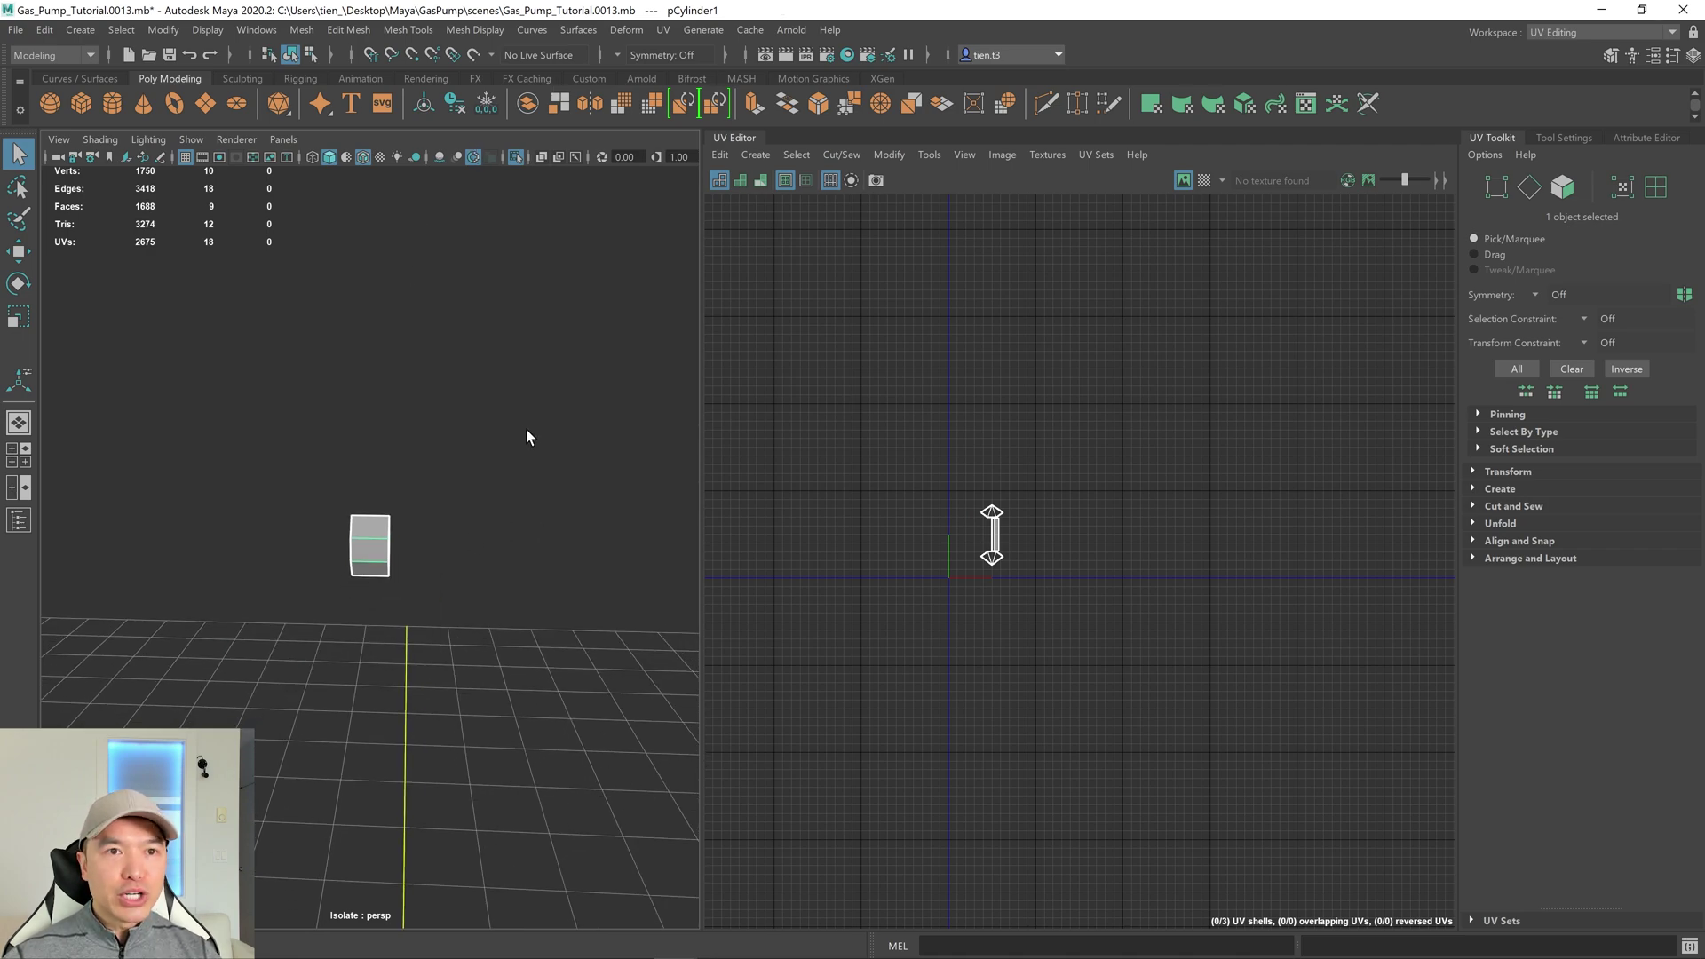
scroll(519, 456, "down", 3)
left_click_drag(520, 457, 503, 505, "alt")
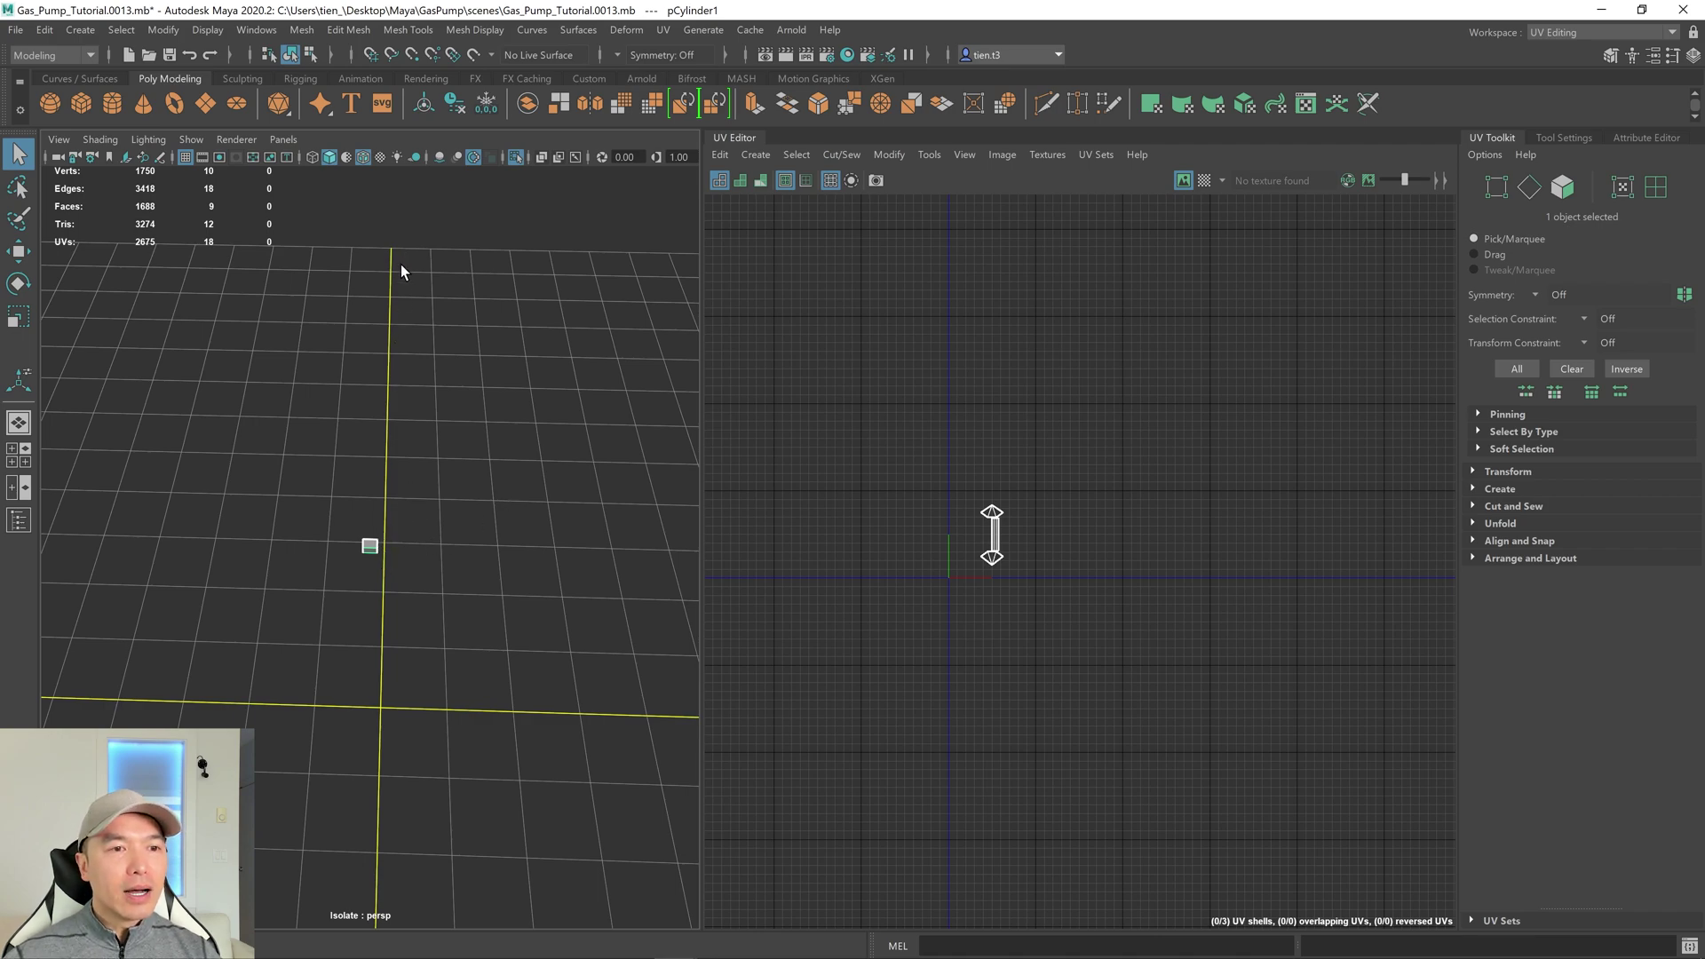
mouse_move(406, 558)
left_mouse_down("alt")
mouse_move(414, 508)
mouse_move(408, 551)
left_mouse_up("alt")
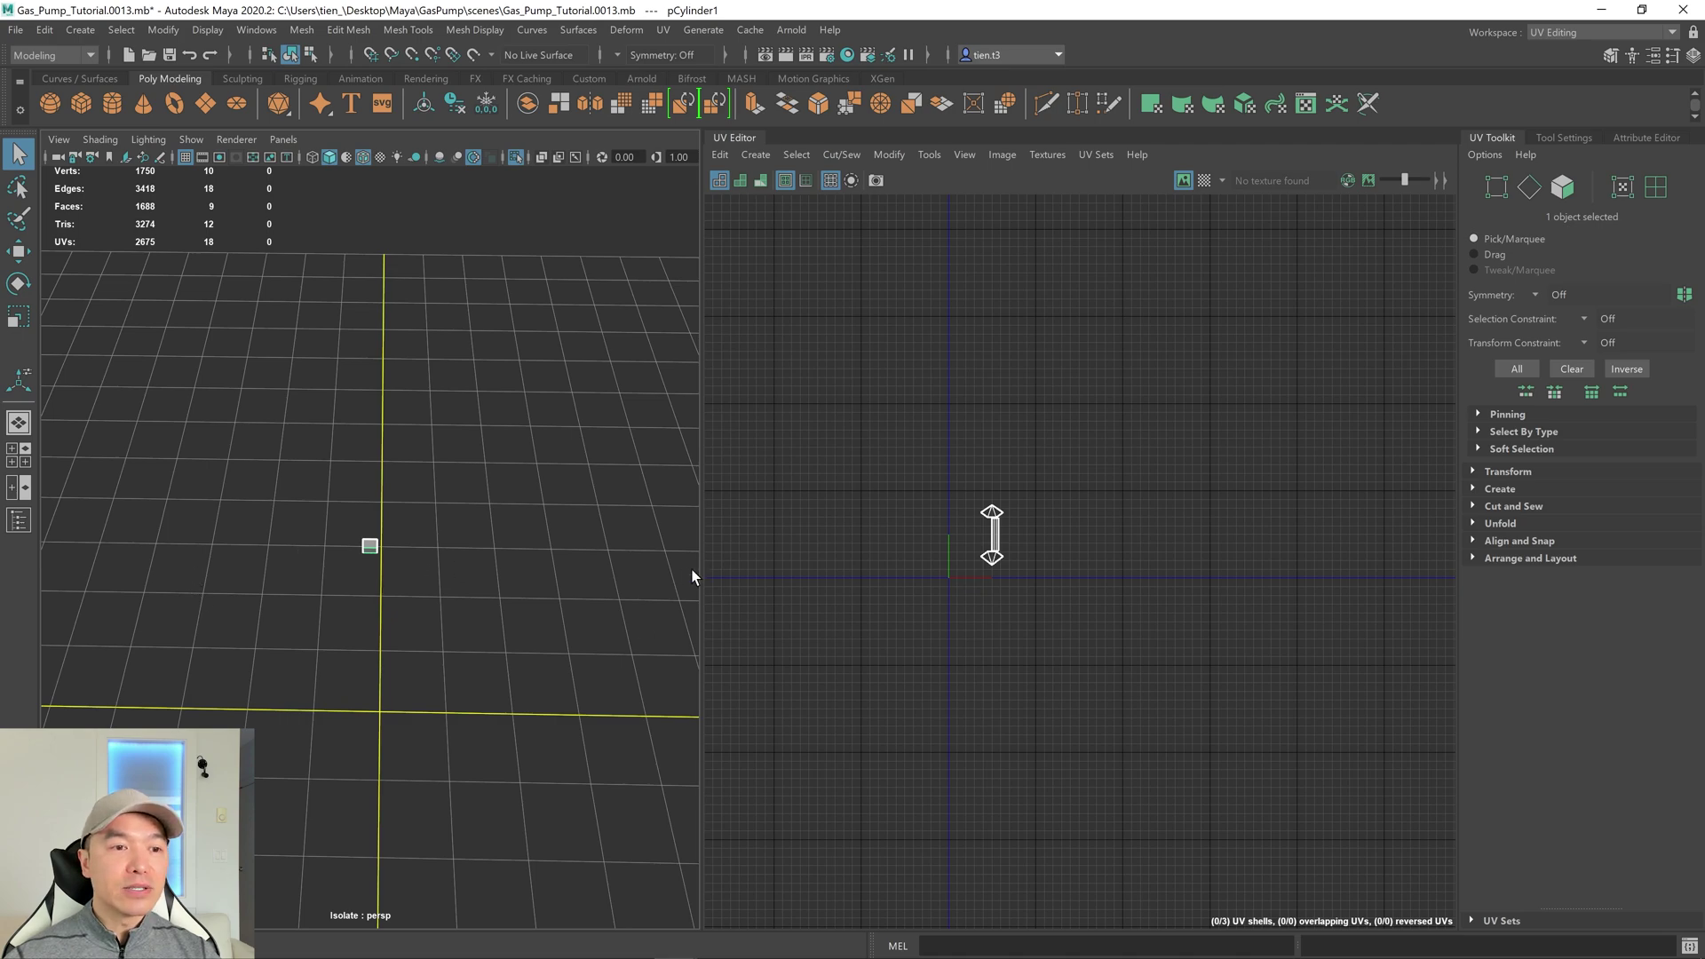
scroll(544, 558, "up", 3)
scroll(537, 555, "up", 4)
left_click_drag(502, 547, 501, 450, "alt")
right_click_drag(501, 450, 498, 497)
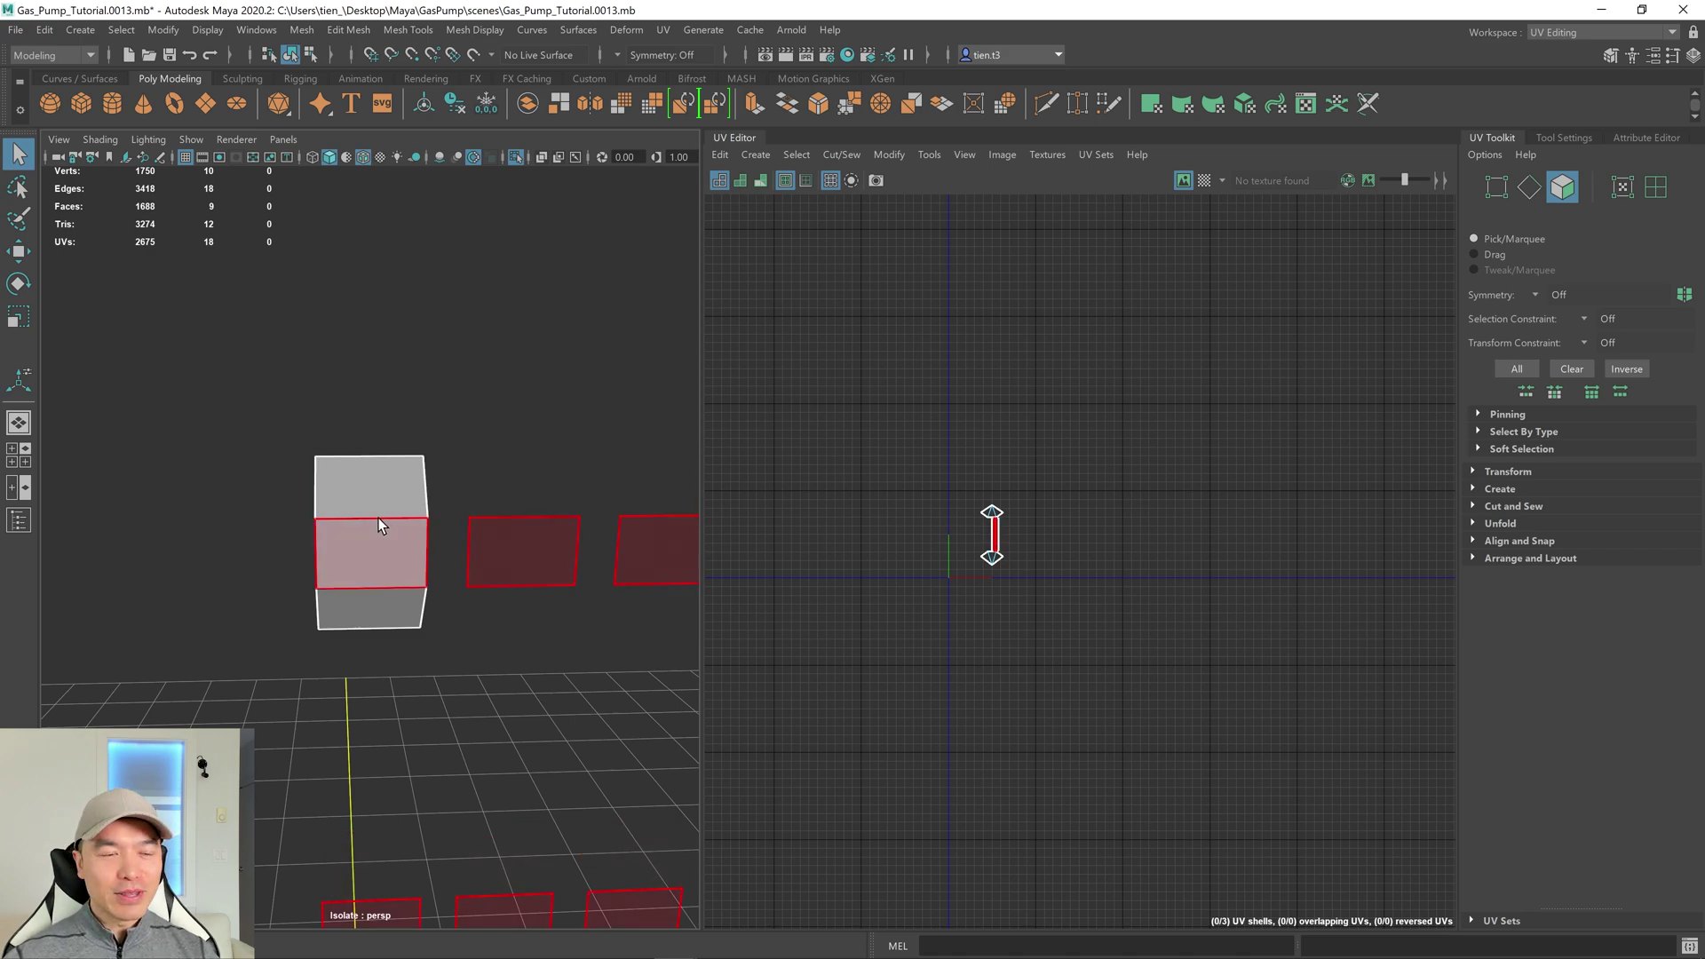
Select the three front faces of the isolated cylinder.
mouse_move(391, 553)
left_mouse_down("alt")
mouse_move(367, 572)
mouse_move(380, 557)
left_mouse_up("alt")
left_click_drag(365, 449, 374, 624)
left_click(375, 622)
mouse_move(515, 635)
left_mouse_down("alt")
mouse_move(335, 628)
mouse_move(501, 631)
left_mouse_up("alt")
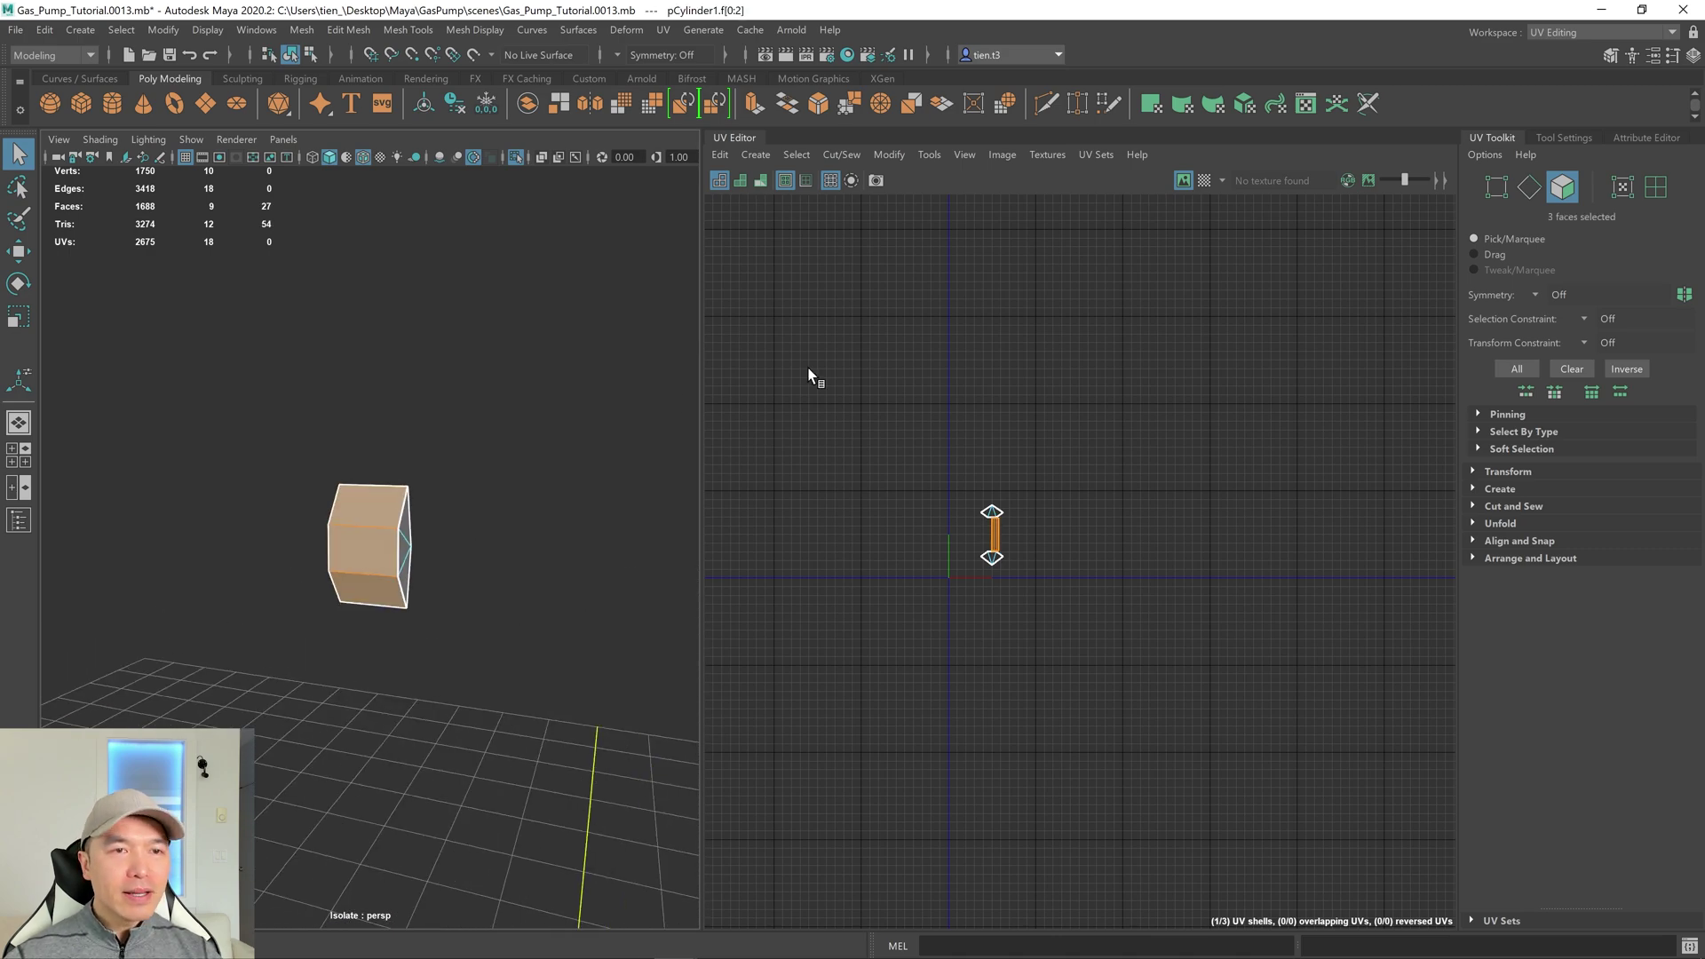
Planar-map the front faces from the Z axis, keeping the image width/height ratio, and move their UV shell clear of the other shells.
left_click(664, 29)
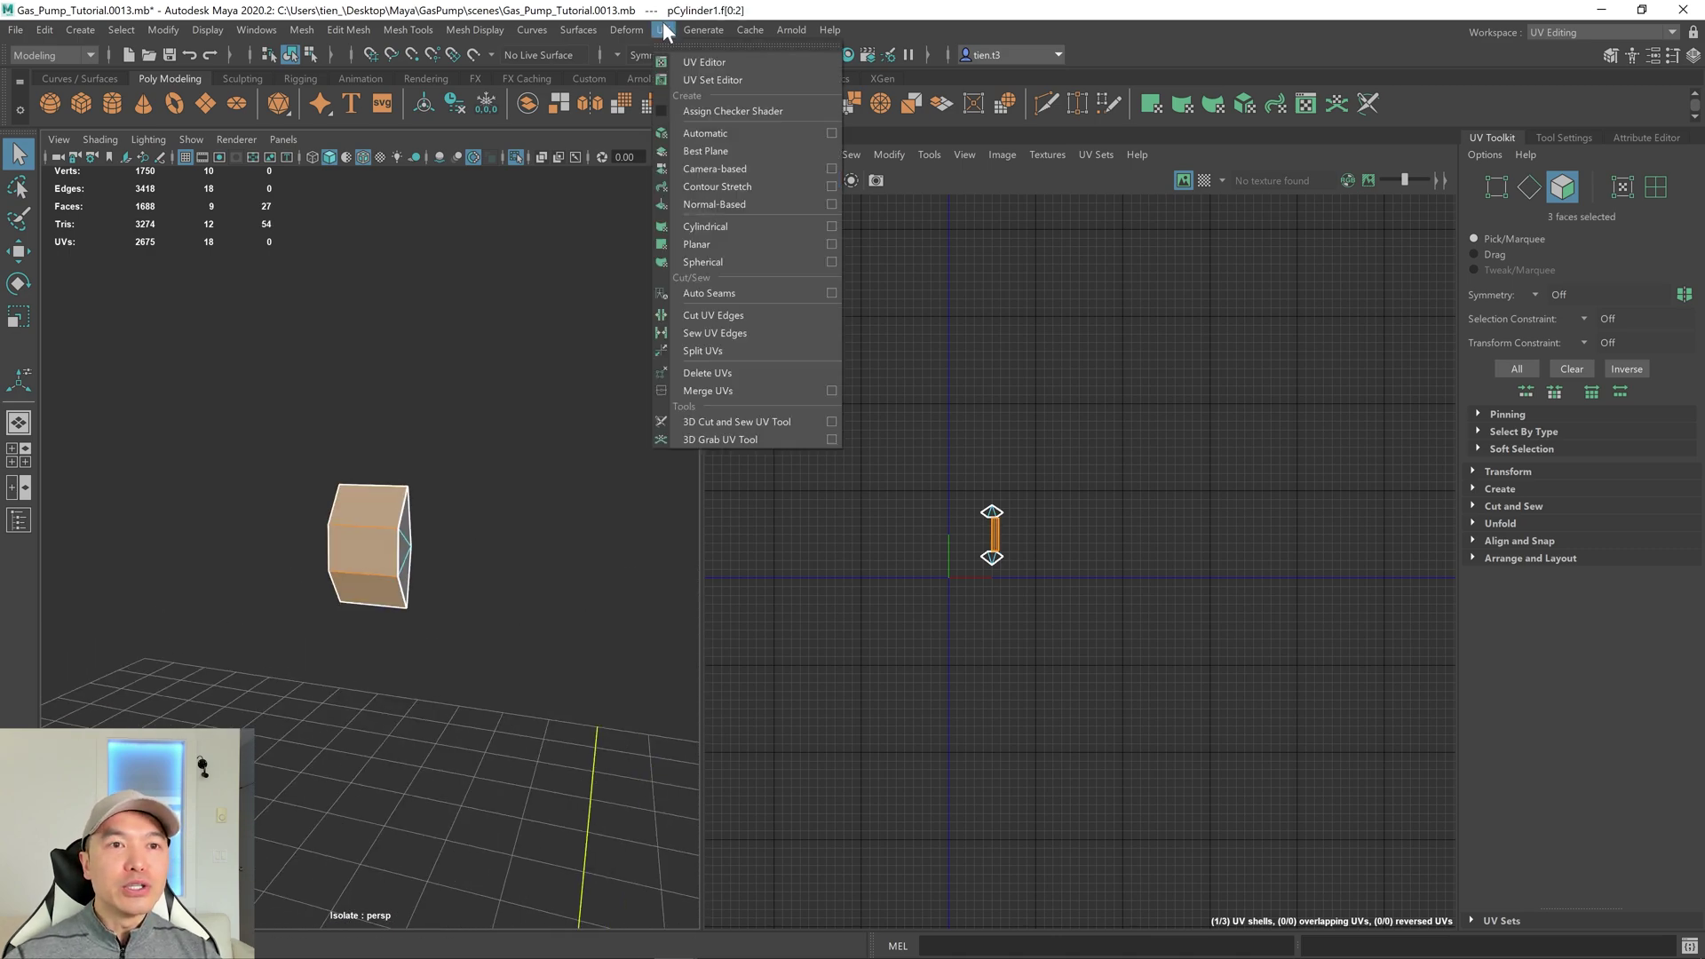
left_click(831, 242)
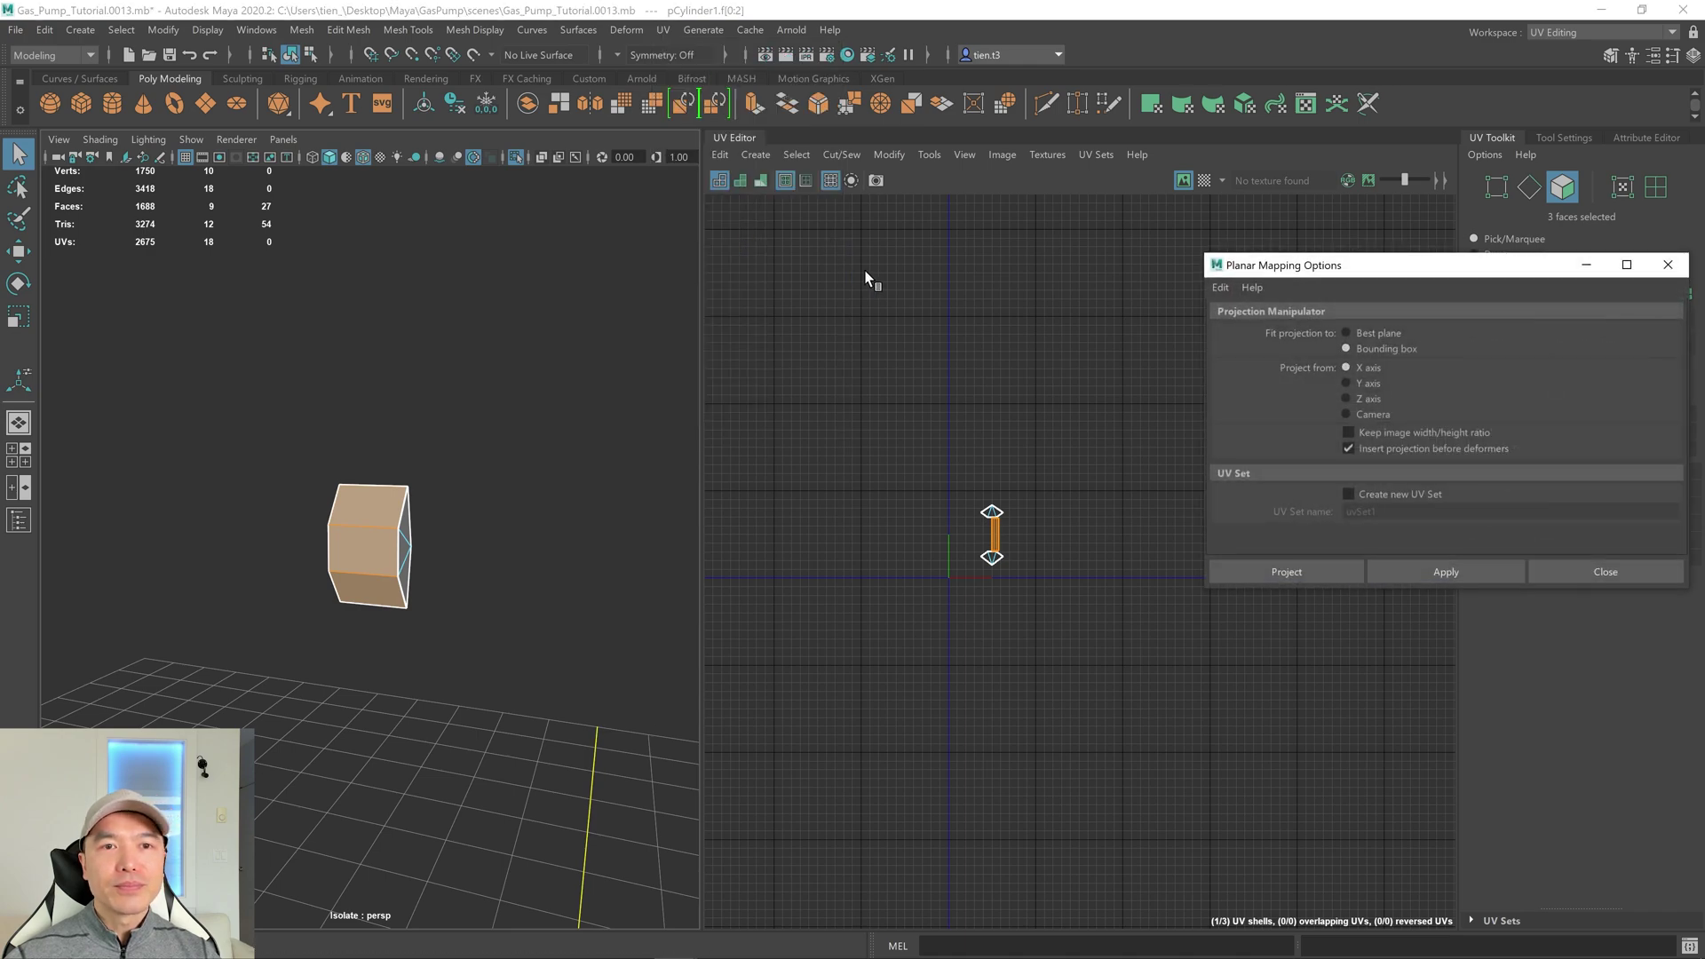
left_click(1347, 398)
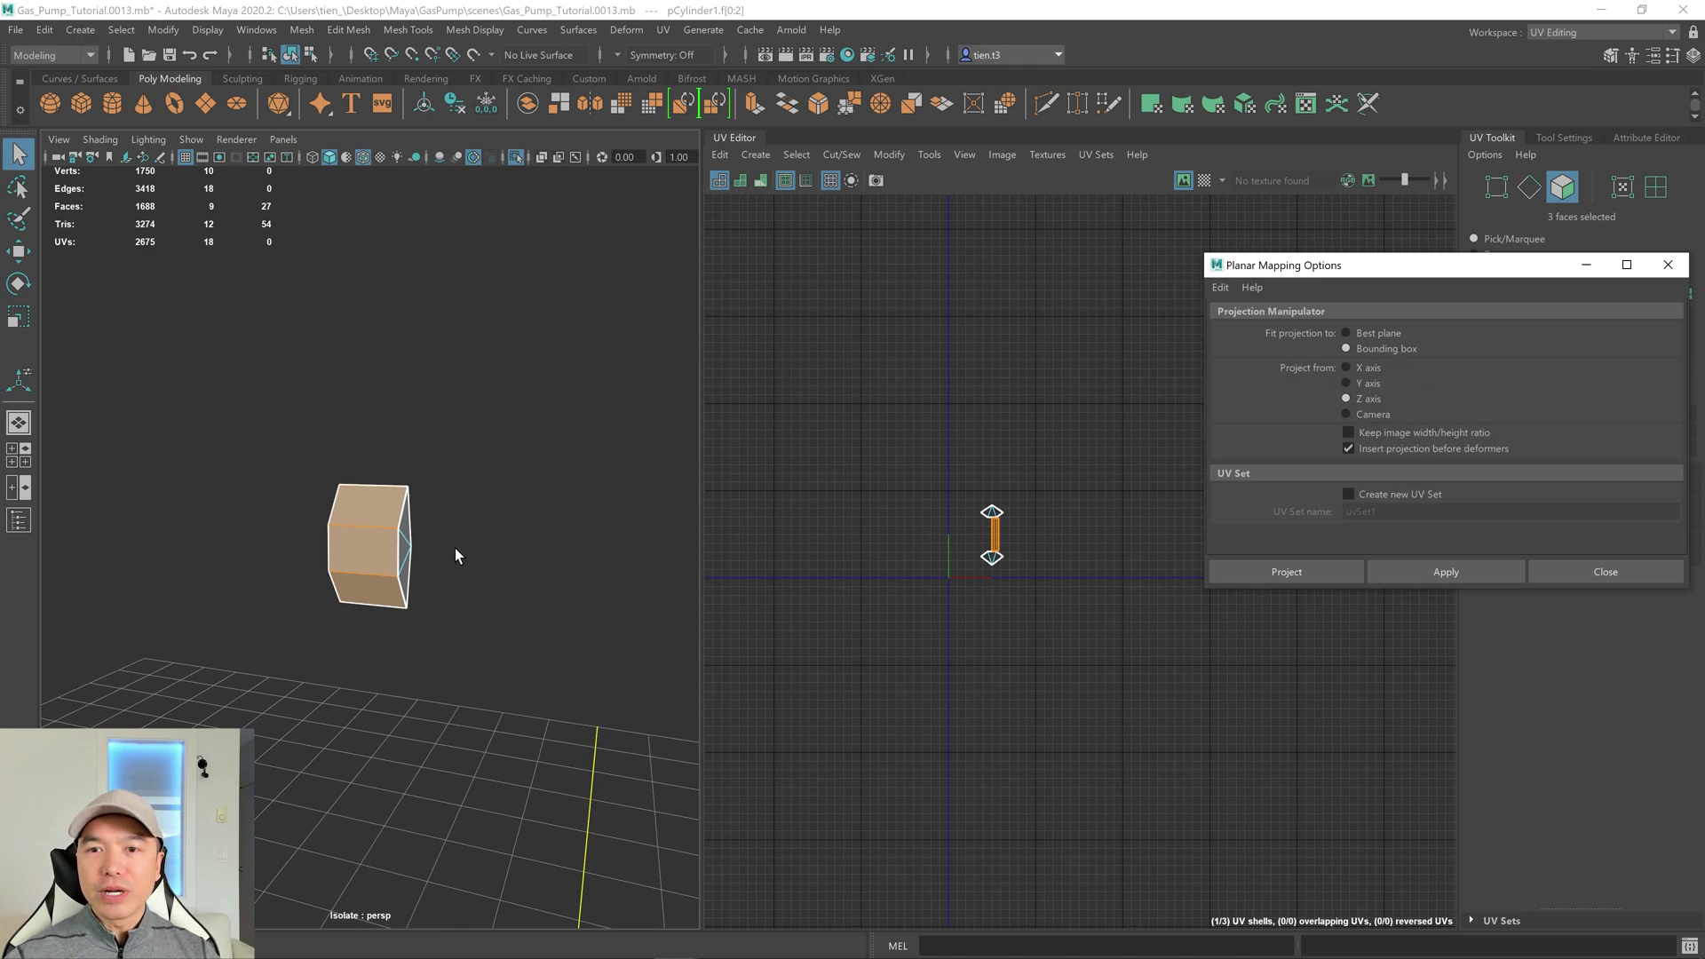
scroll(1085, 514, "up", 3)
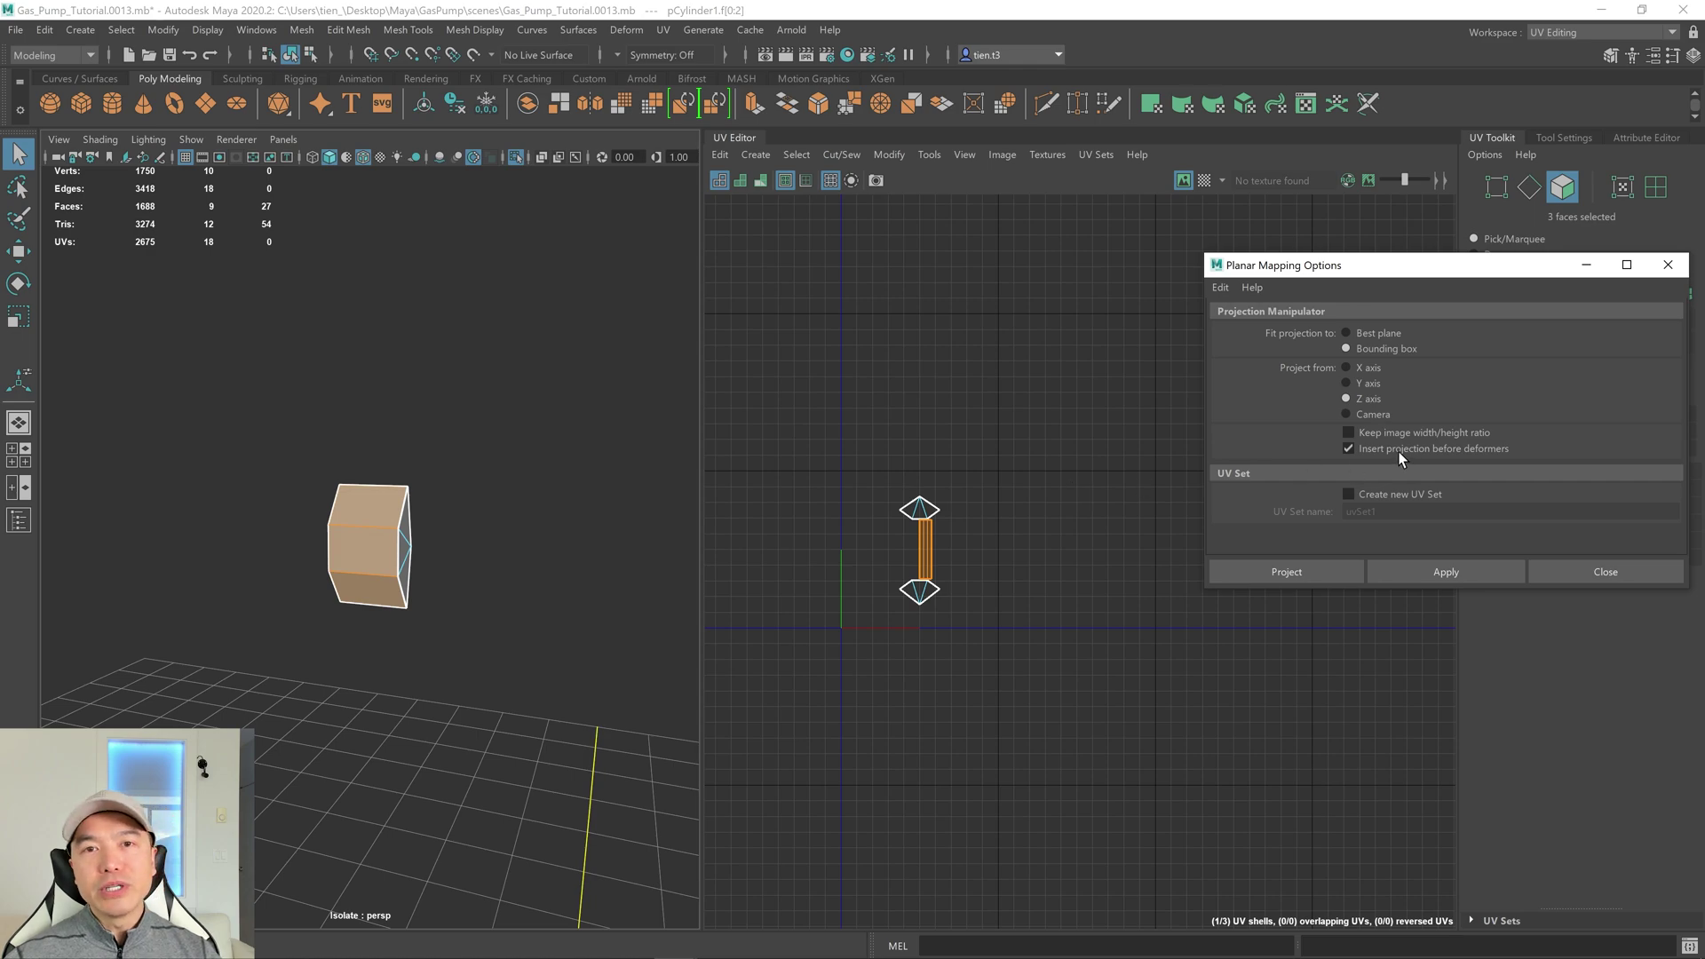
left_click(1348, 433)
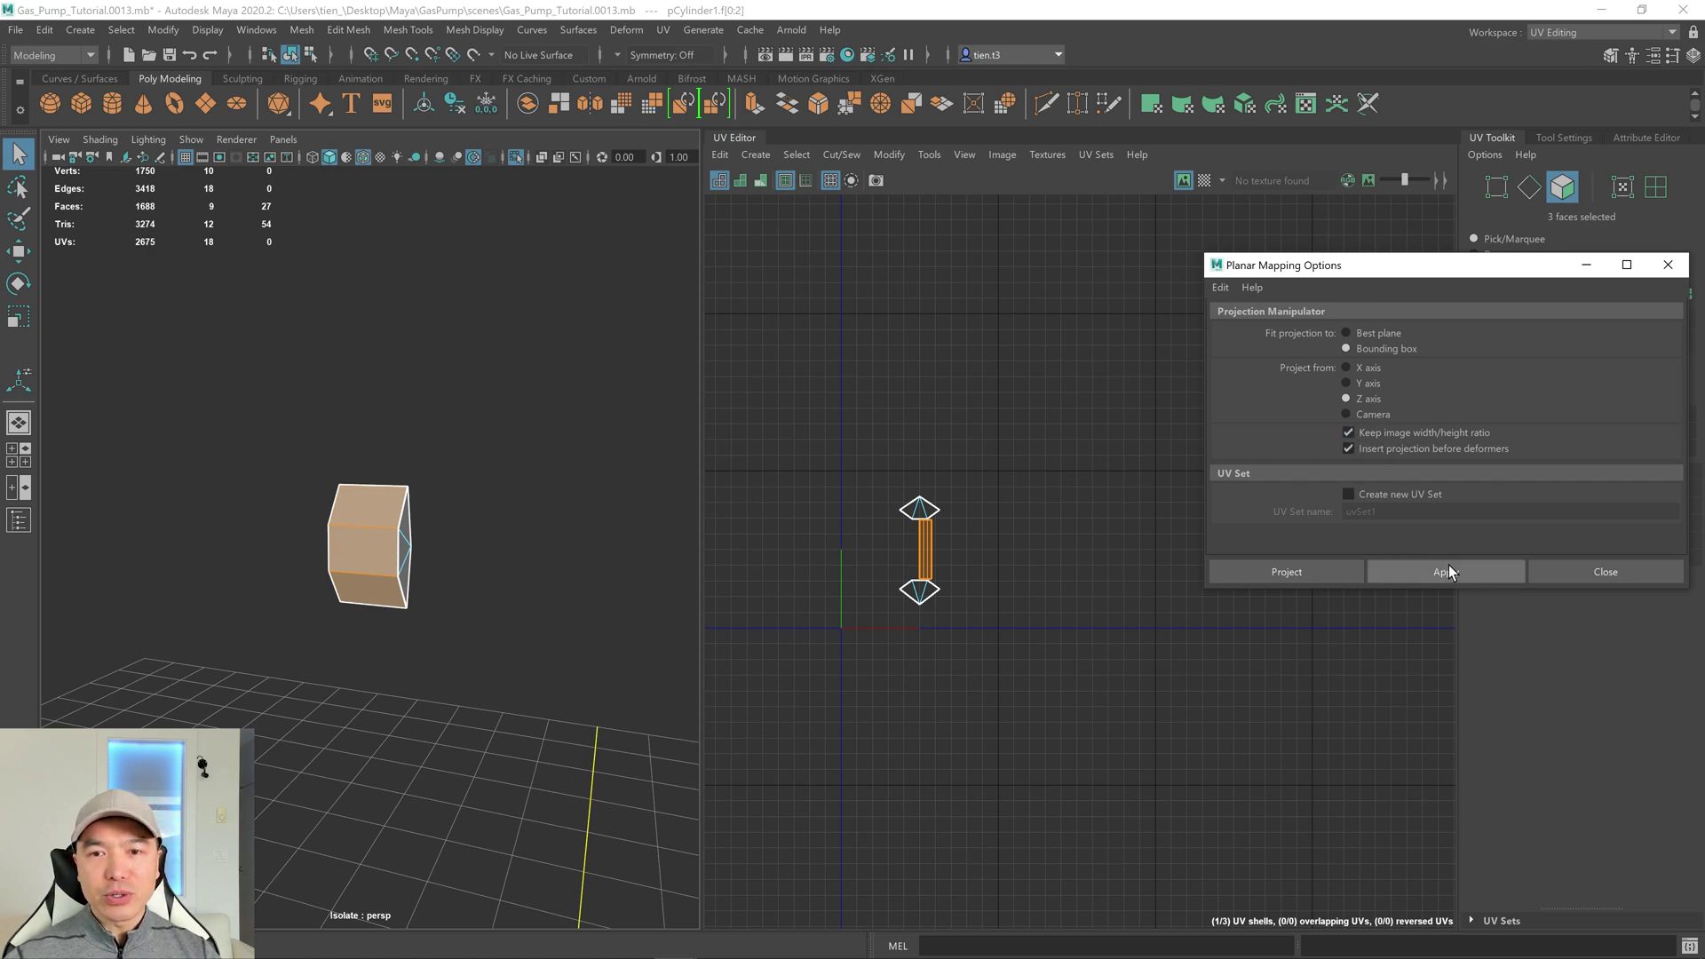
left_click(1443, 568)
left_click_drag(915, 550, 768, 444)
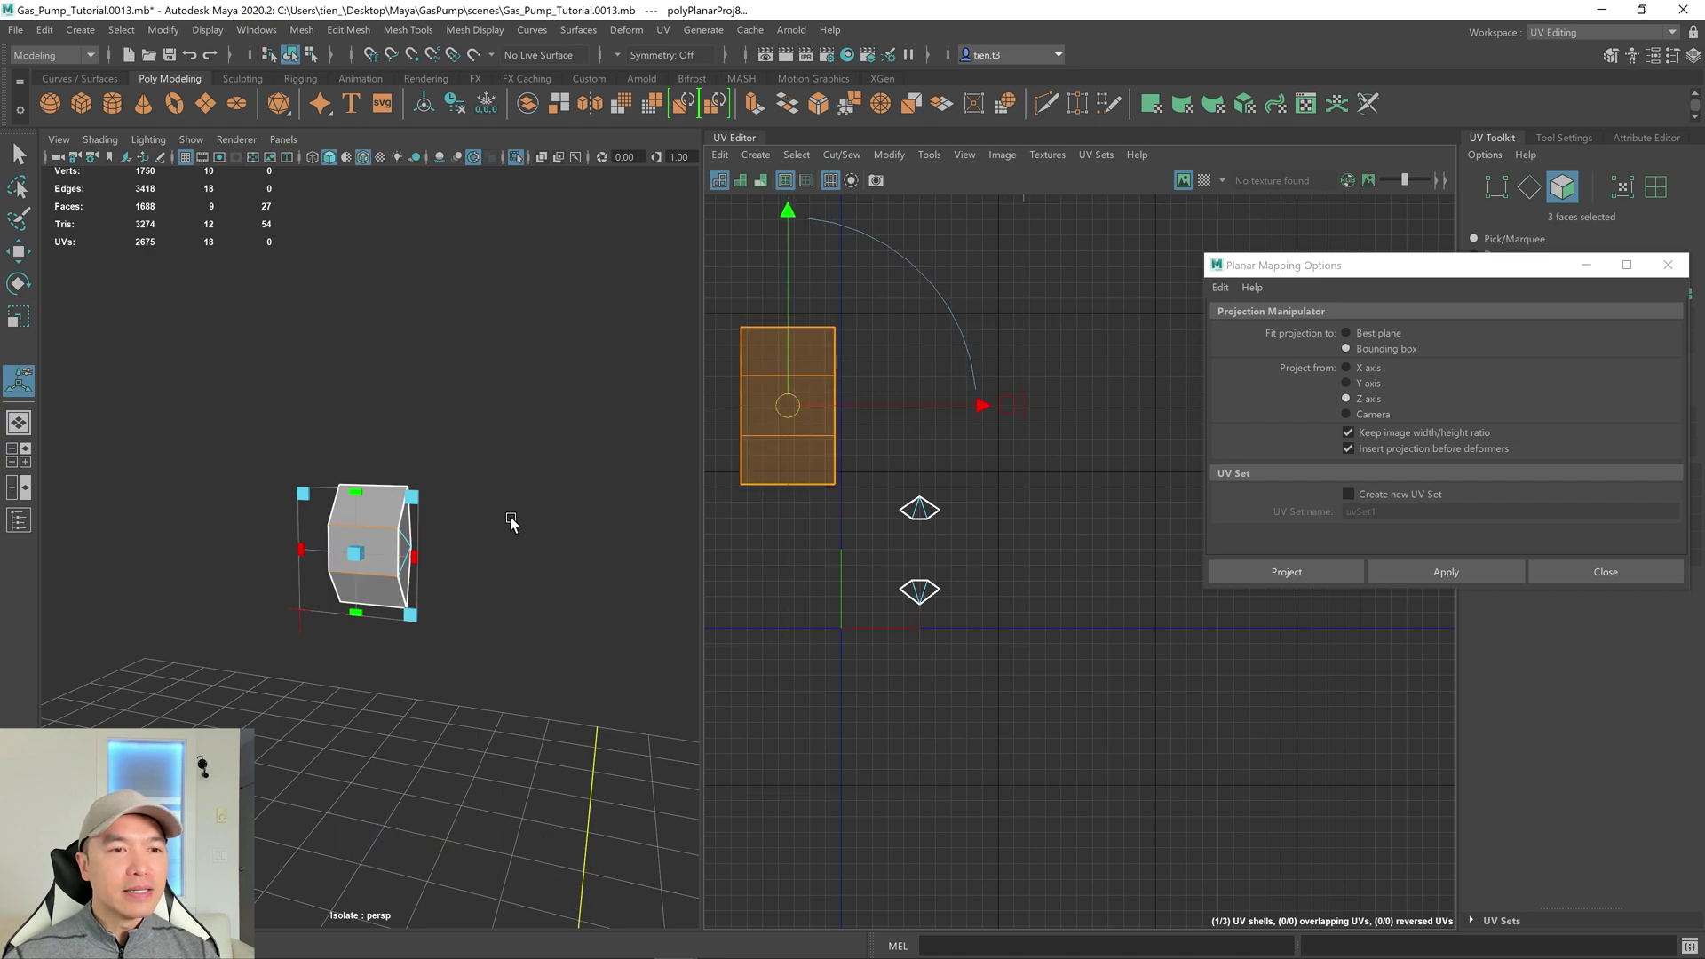
Select the six end-cap faces of the cylinder and planar-map them from the X axis.
scroll(511, 517, "up", 6)
left_click_drag(512, 522, 471, 517, "alt")
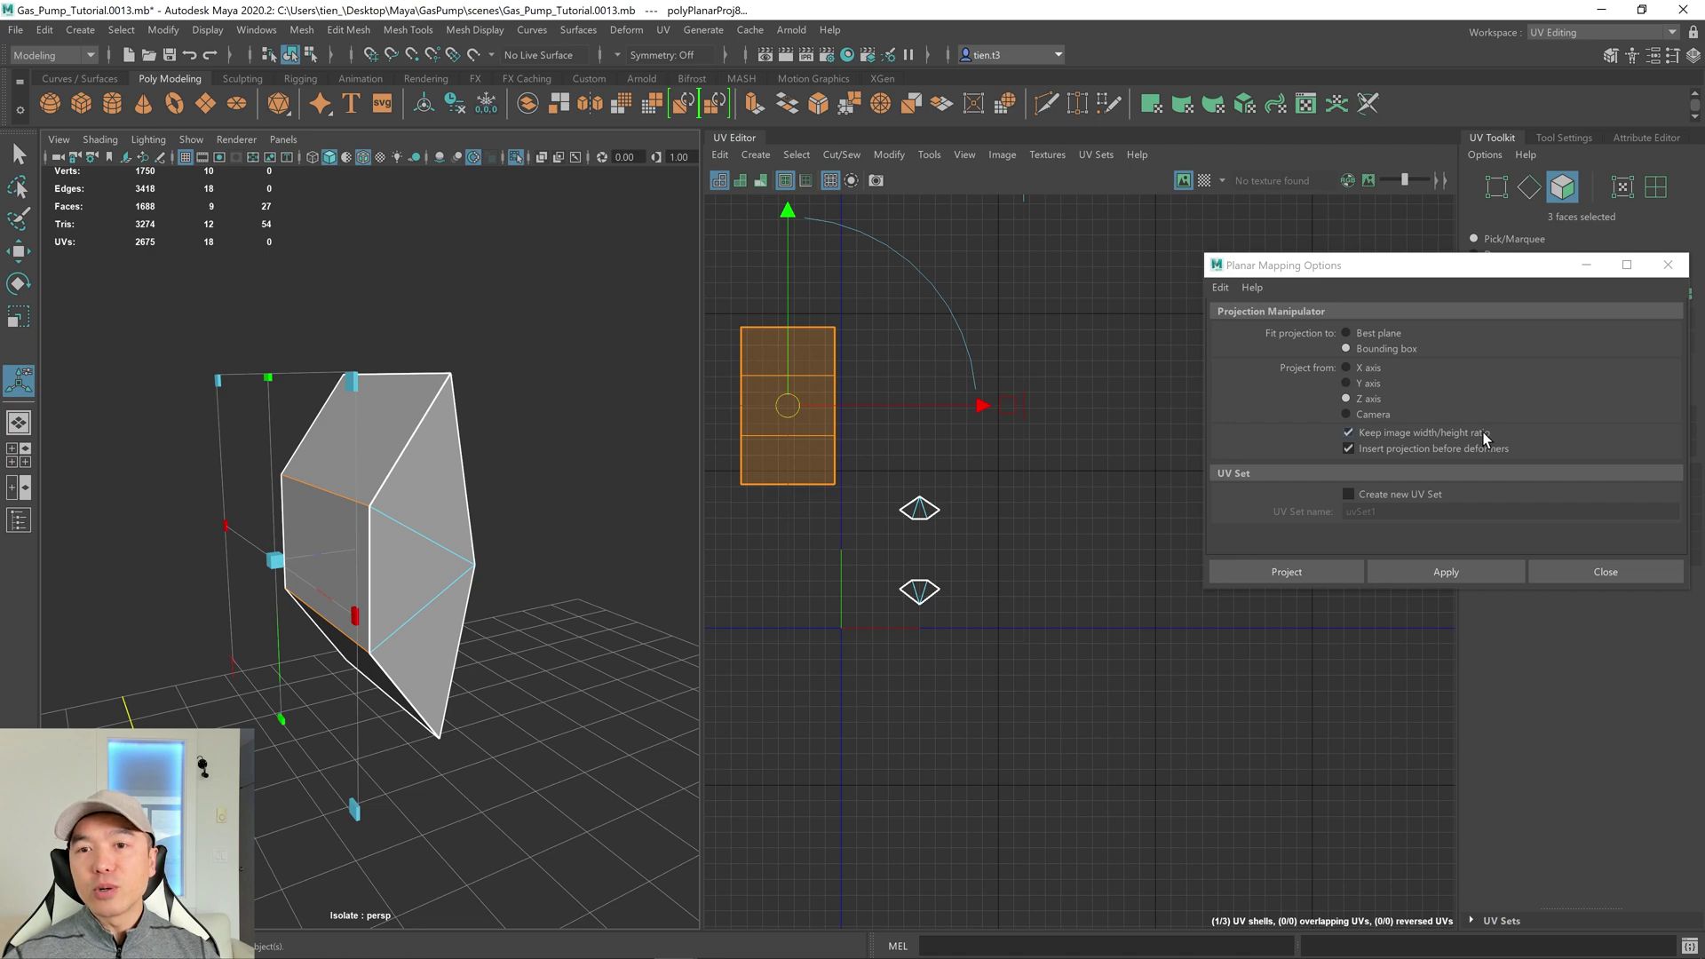
left_click_drag(601, 481, 462, 417, "alt")
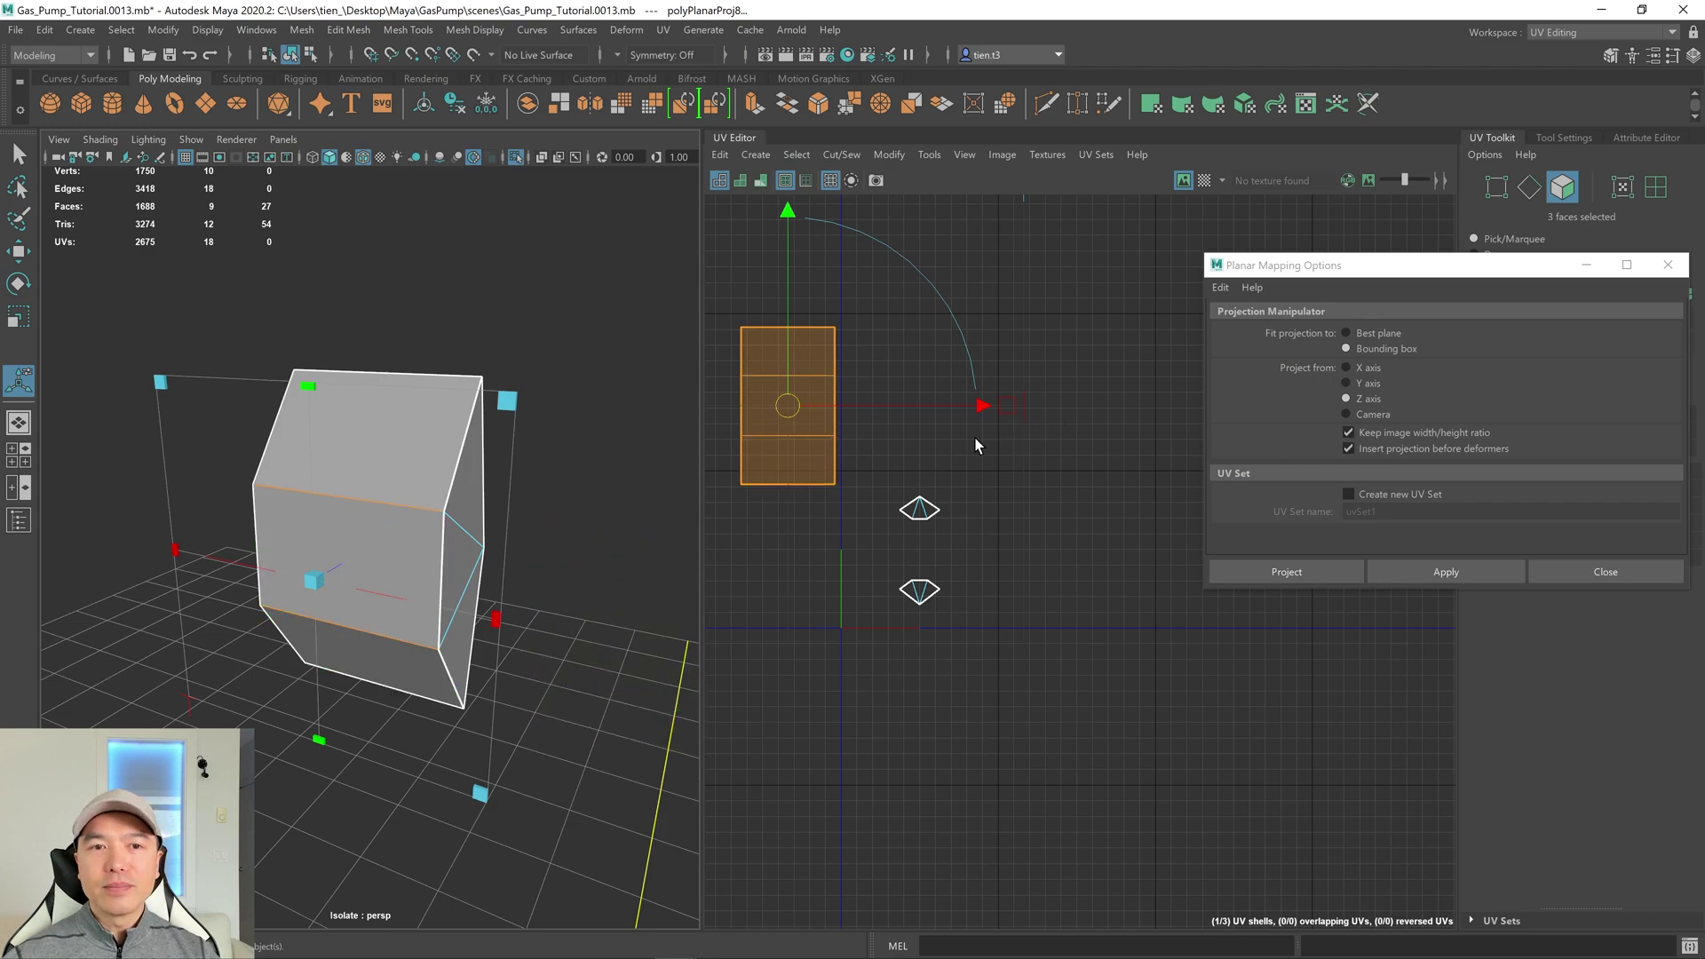
mouse_move(361, 476)
left_mouse_down("alt")
mouse_move(392, 449)
mouse_move(558, 582)
mouse_move(361, 504)
left_mouse_up("alt")
left_click_drag(361, 504, 503, 542, "alt")
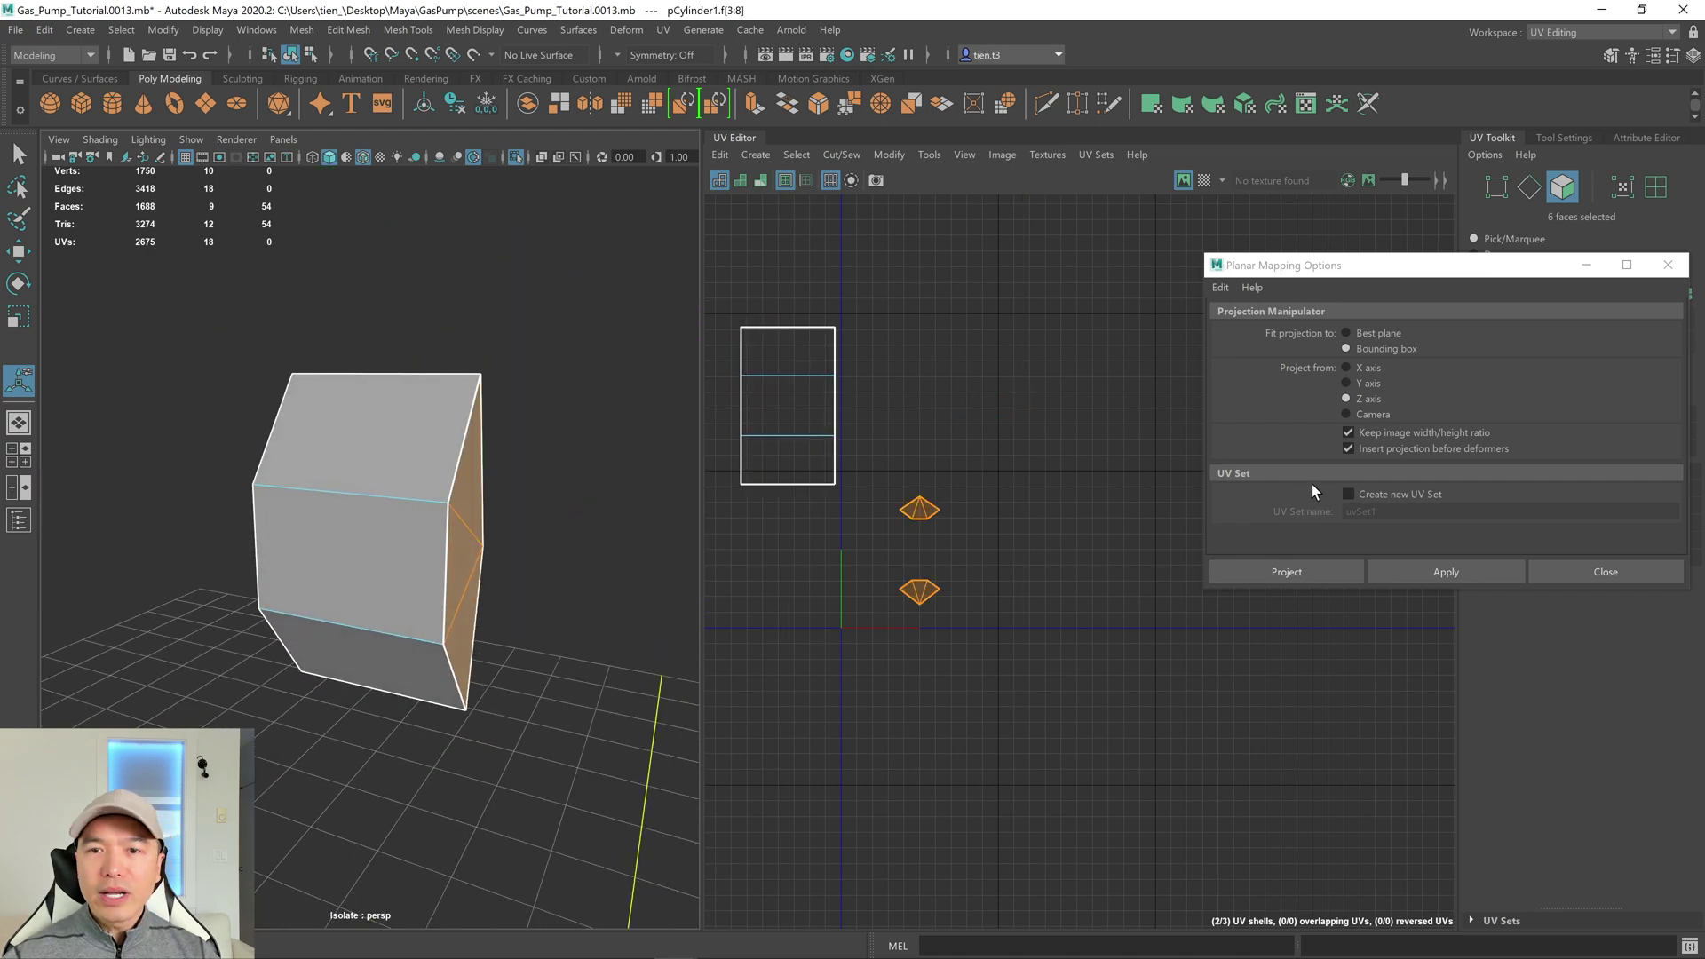
left_click(1347, 367)
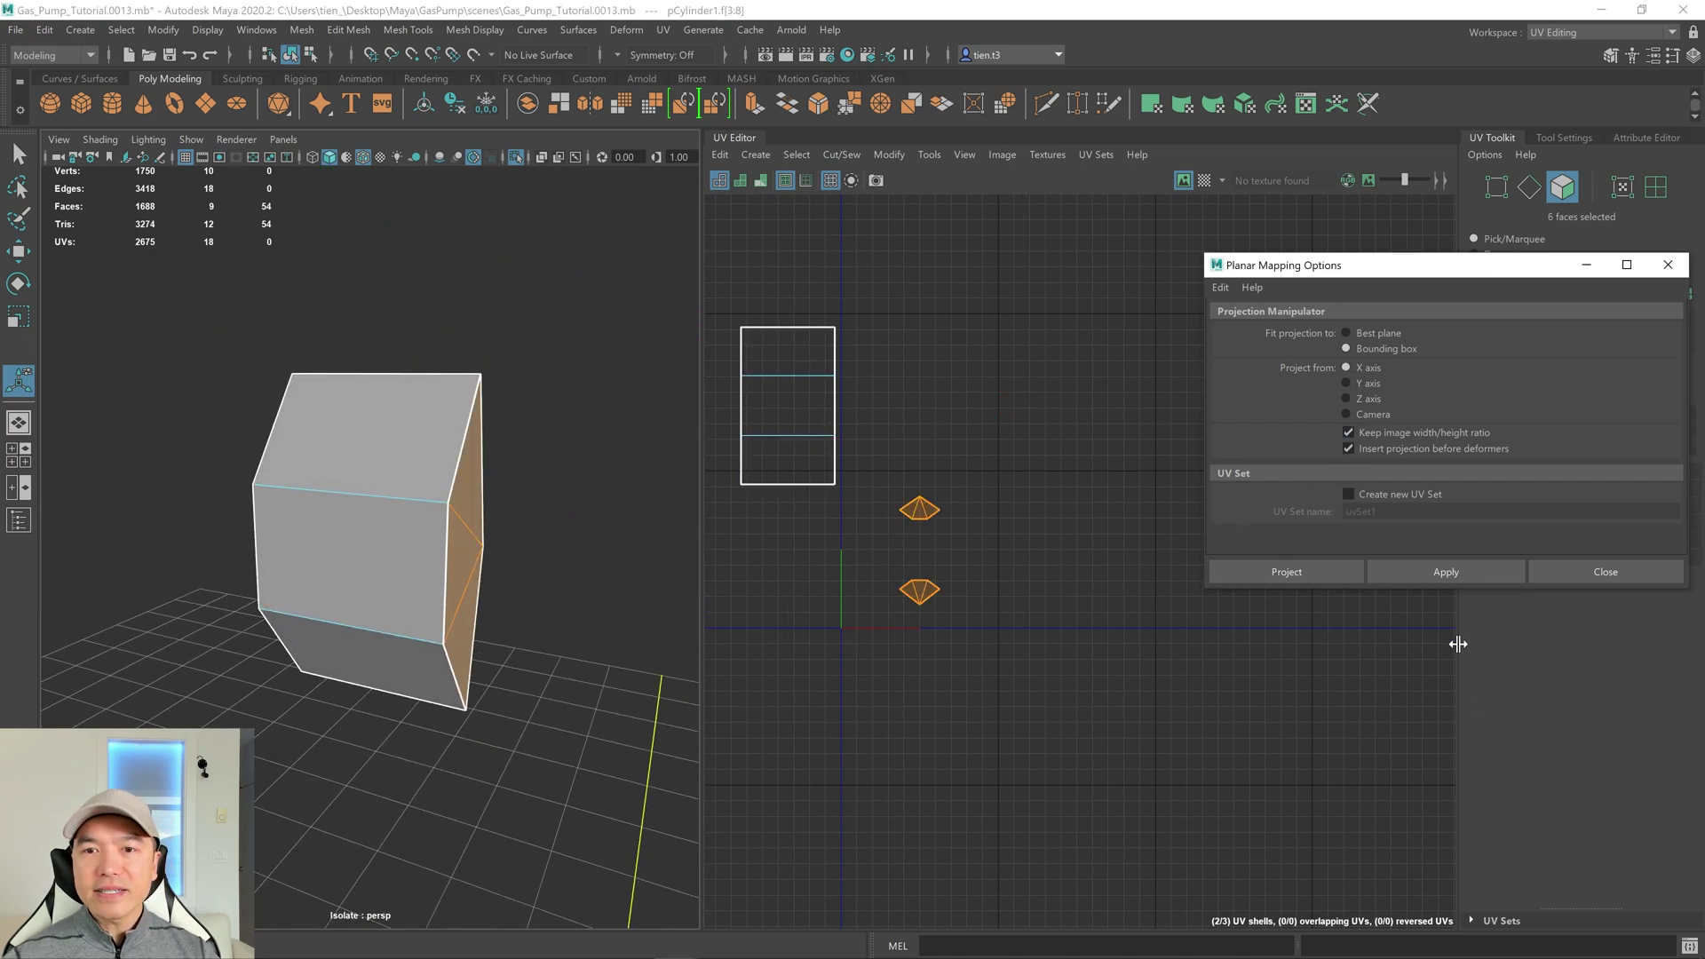
left_click(1312, 567)
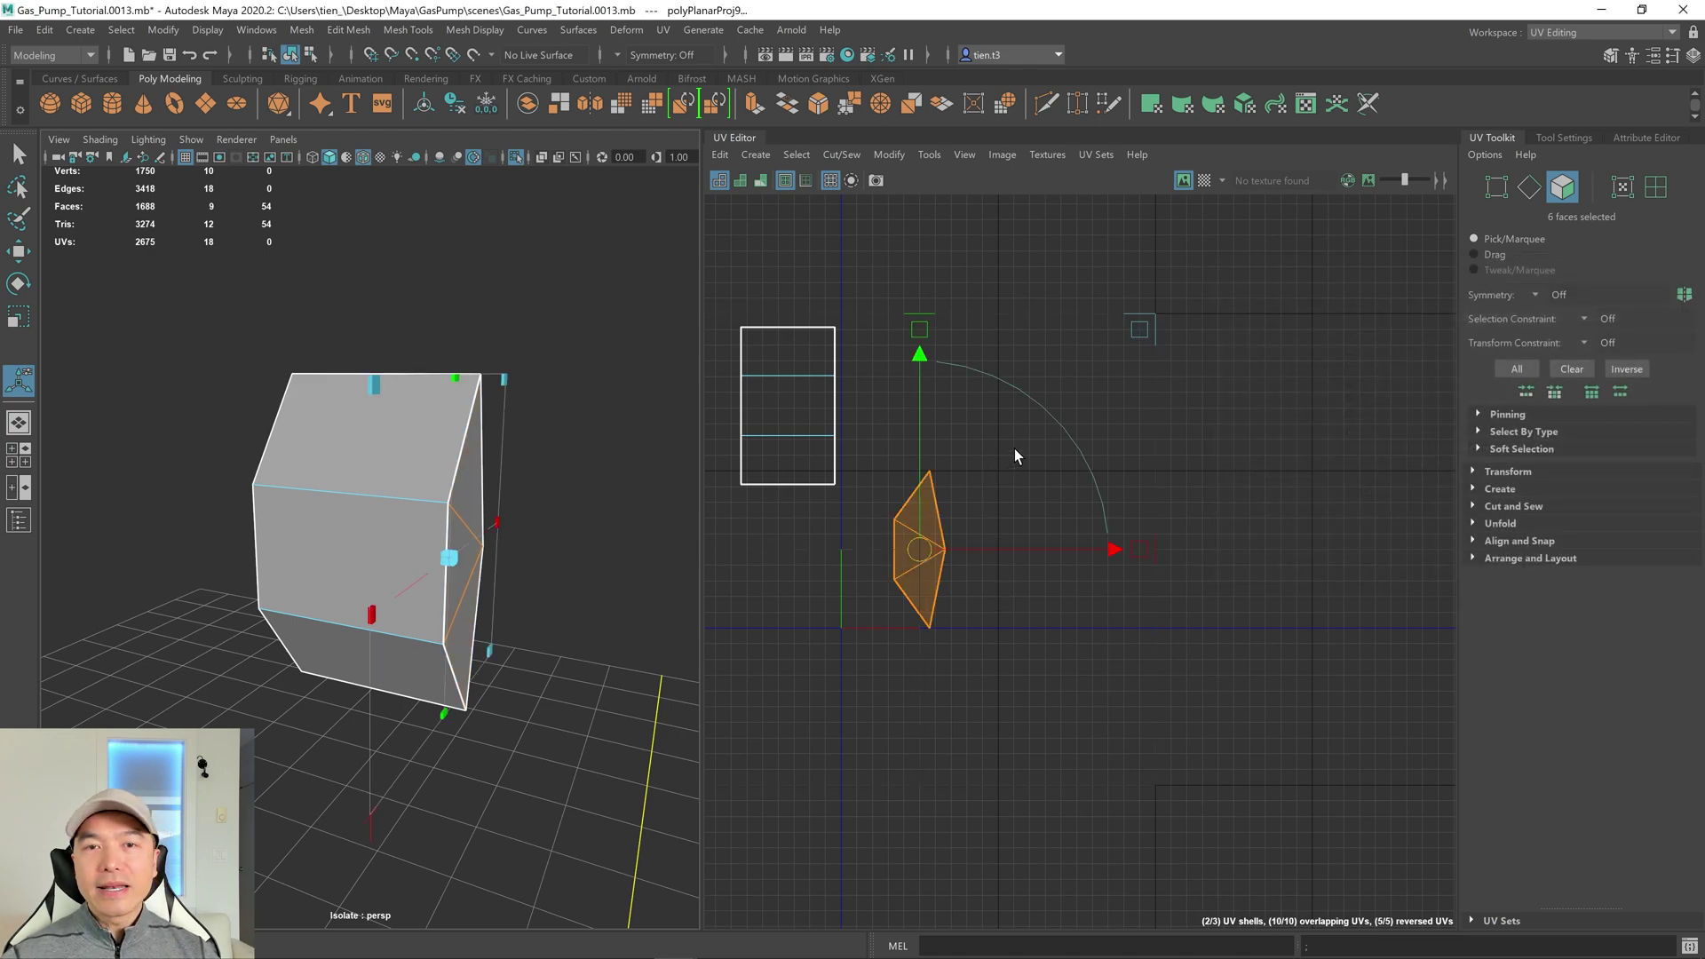
Unfold all three of the cylinder's UV shells, then stack and orient them.
right_click_drag(1071, 338, 979, 294)
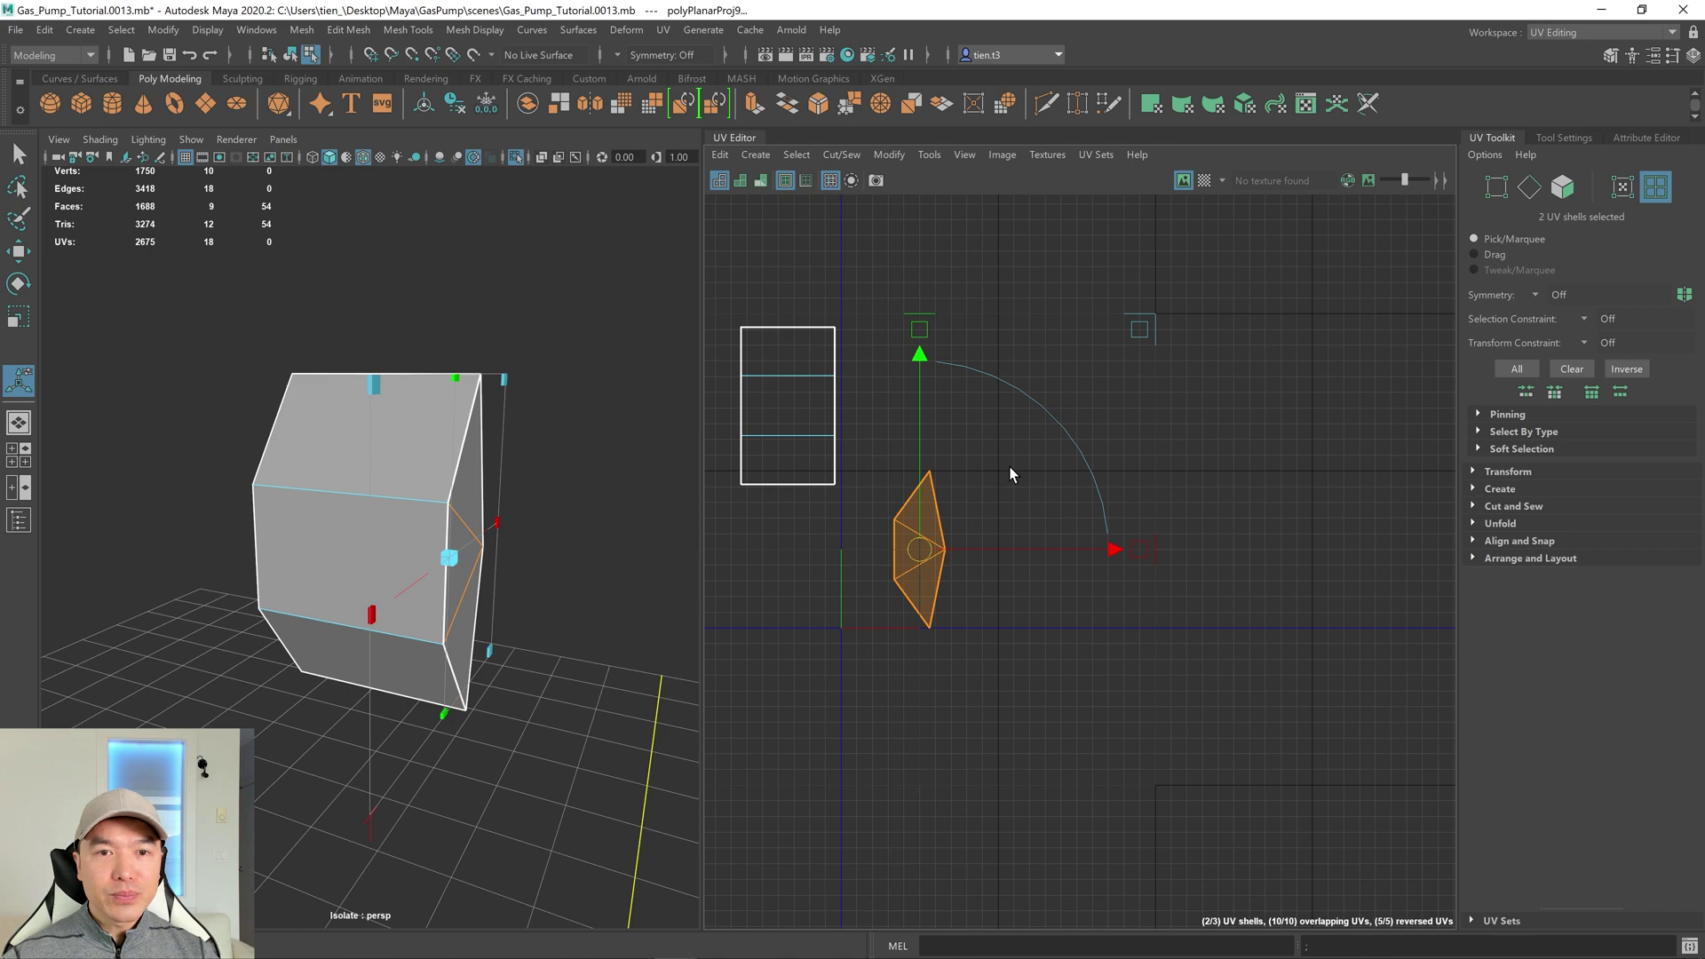
left_click_drag(719, 283, 1051, 666)
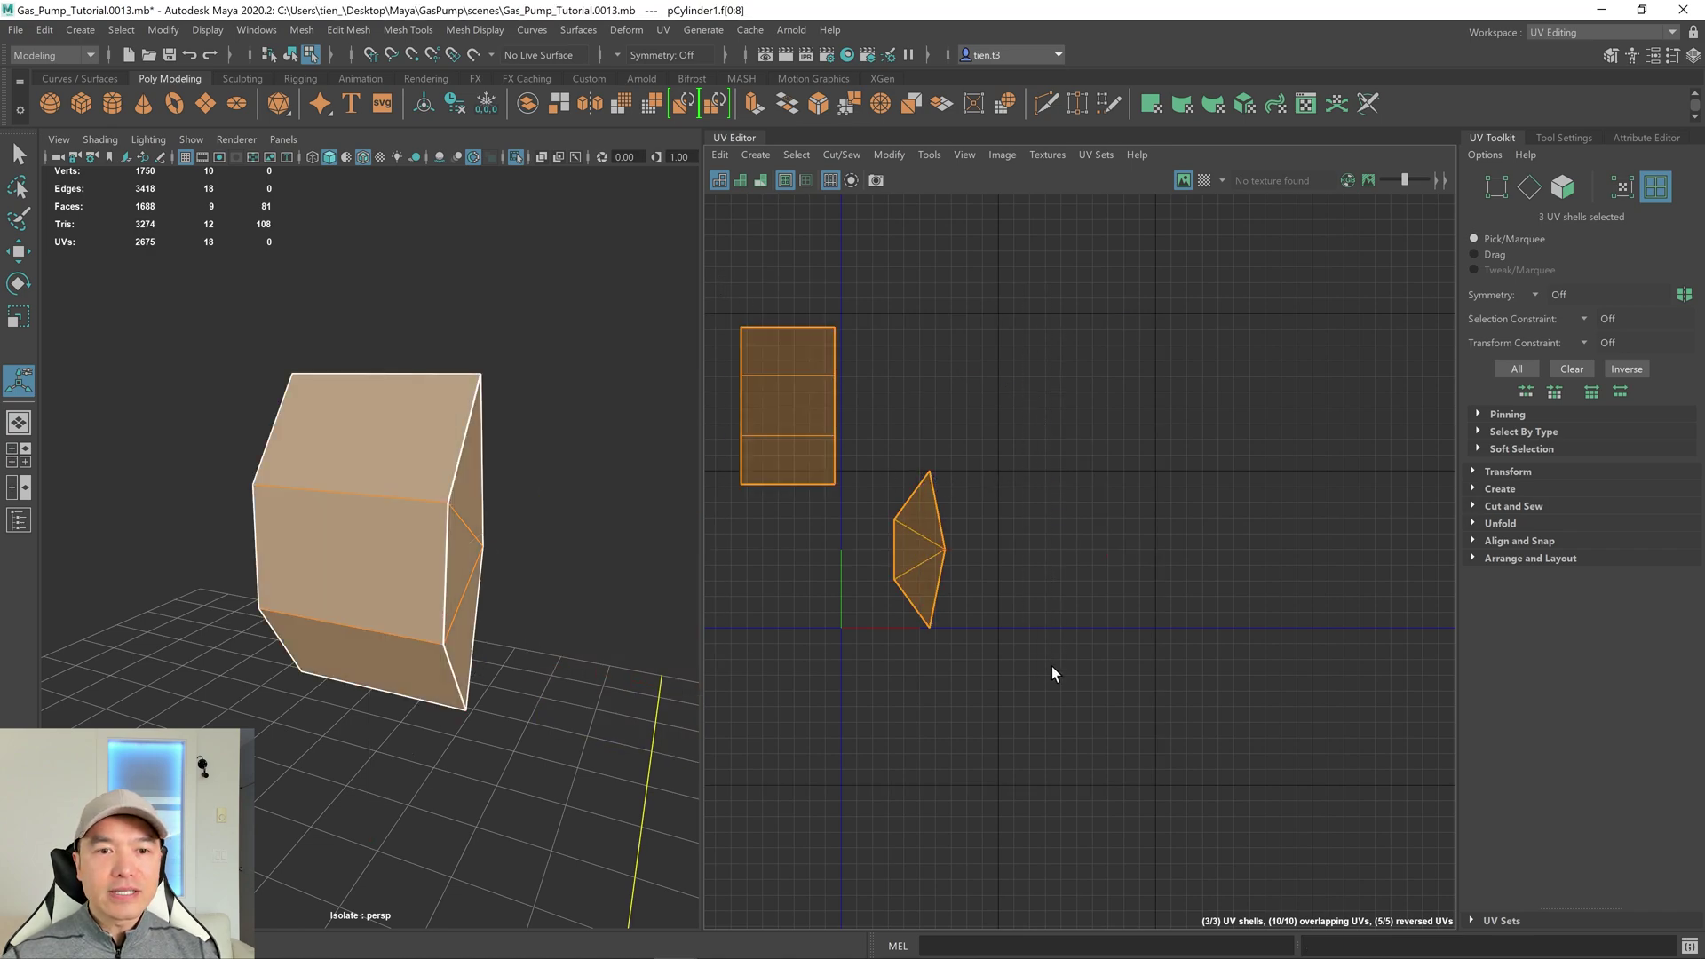
left_click(1477, 523)
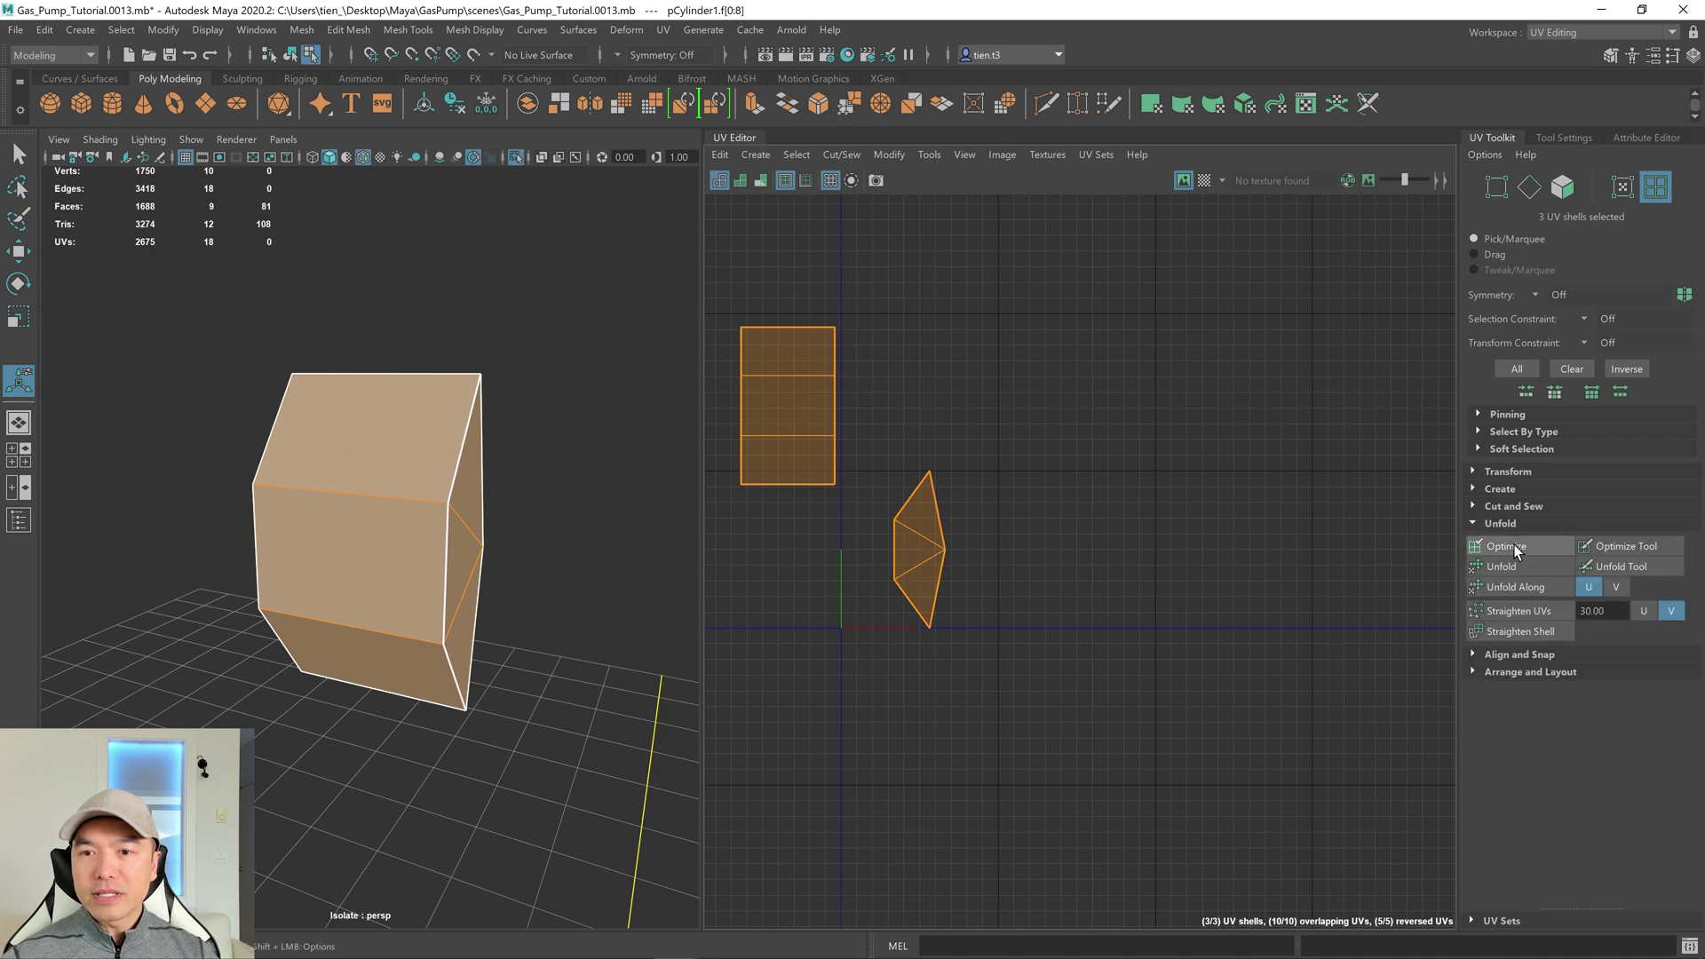
left_click(1506, 566)
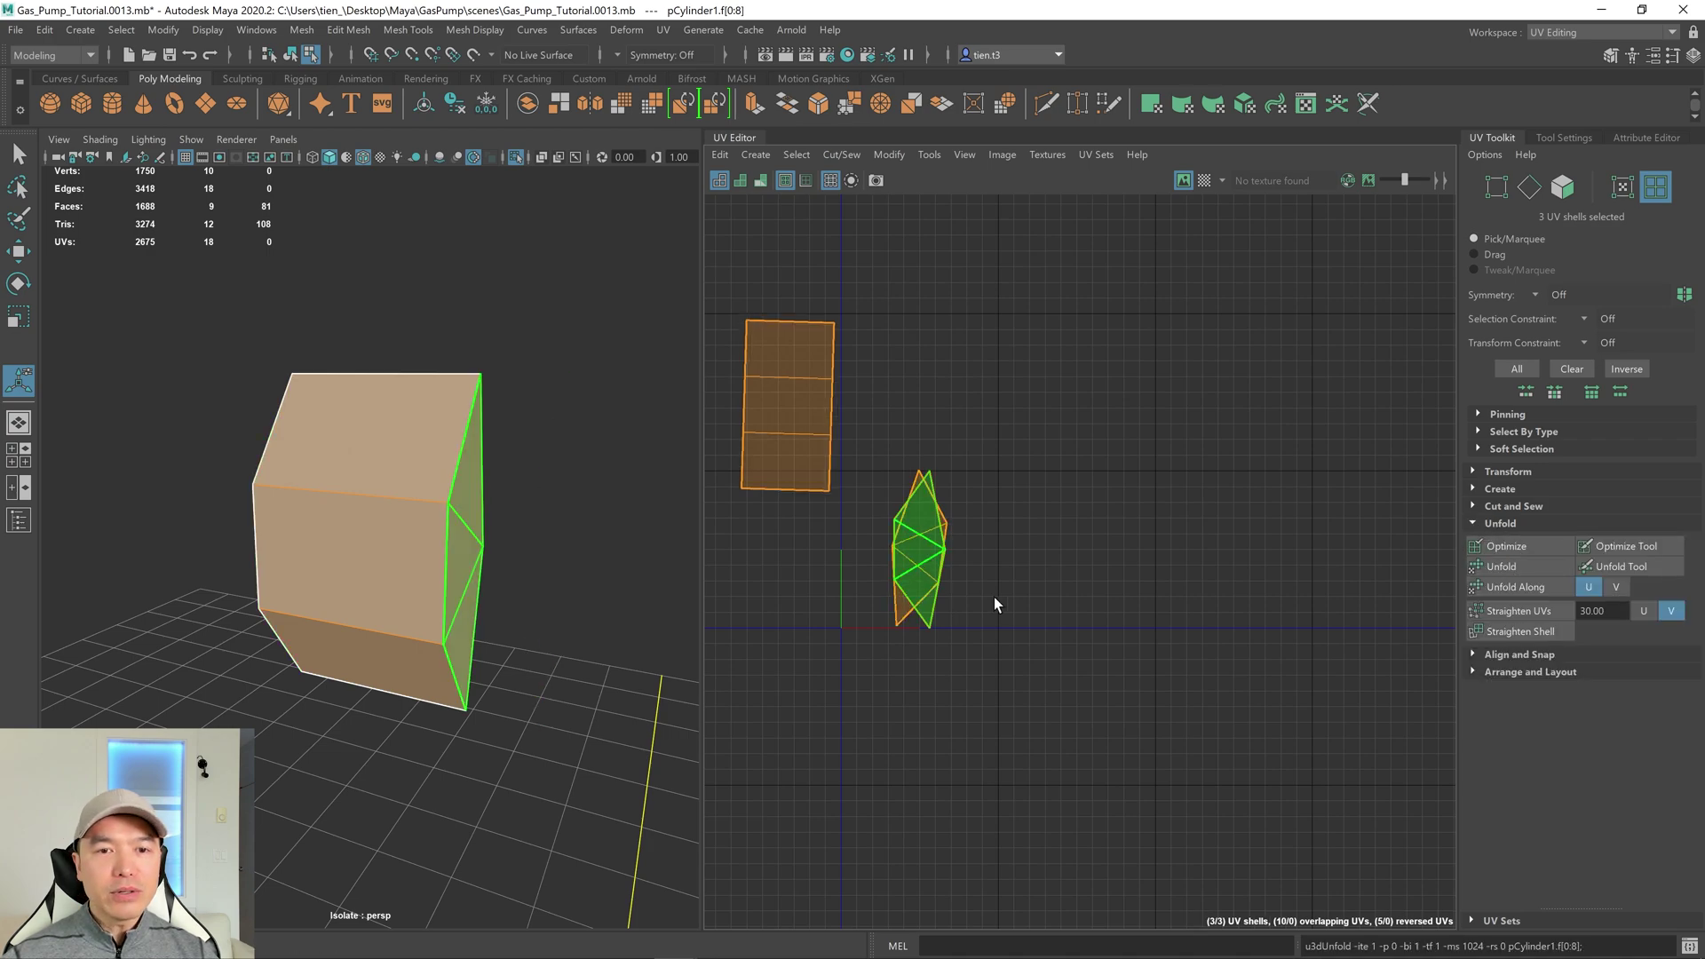
left_click(1474, 671)
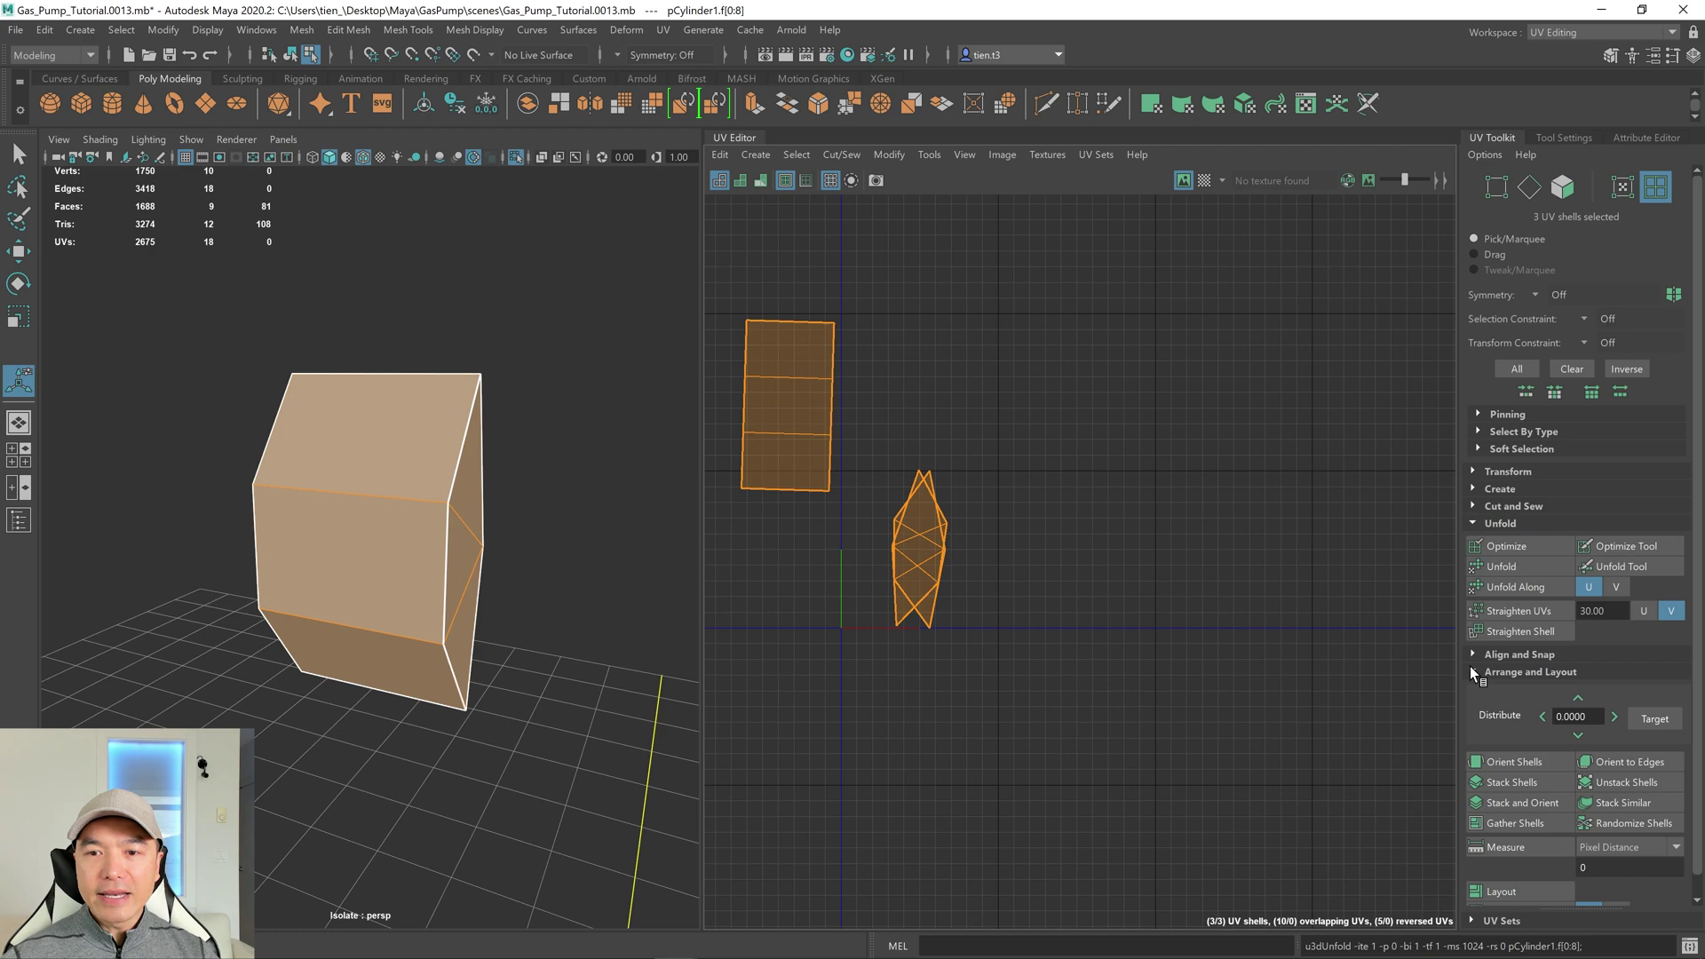
left_click(1519, 803)
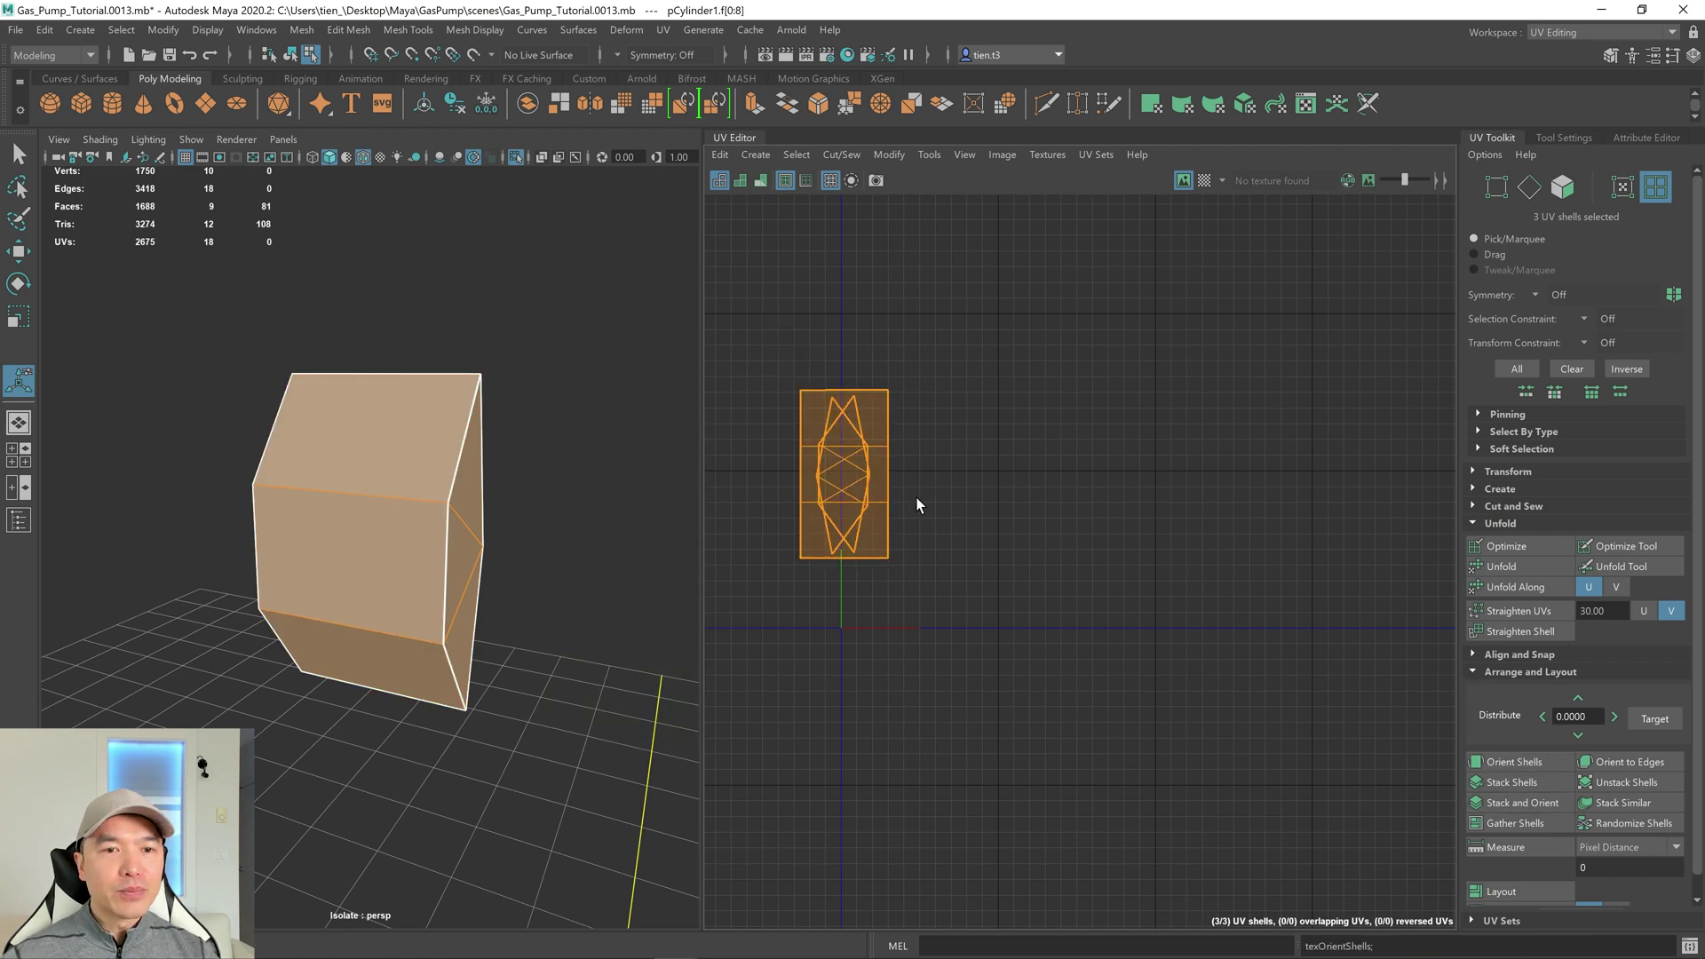
Scale down the stacked UV shells and move them outside the 0–1 UV square.
key("r")
left_click_drag(844, 475, 655, 579)
key("w")
left_click_drag(848, 481, 765, 441)
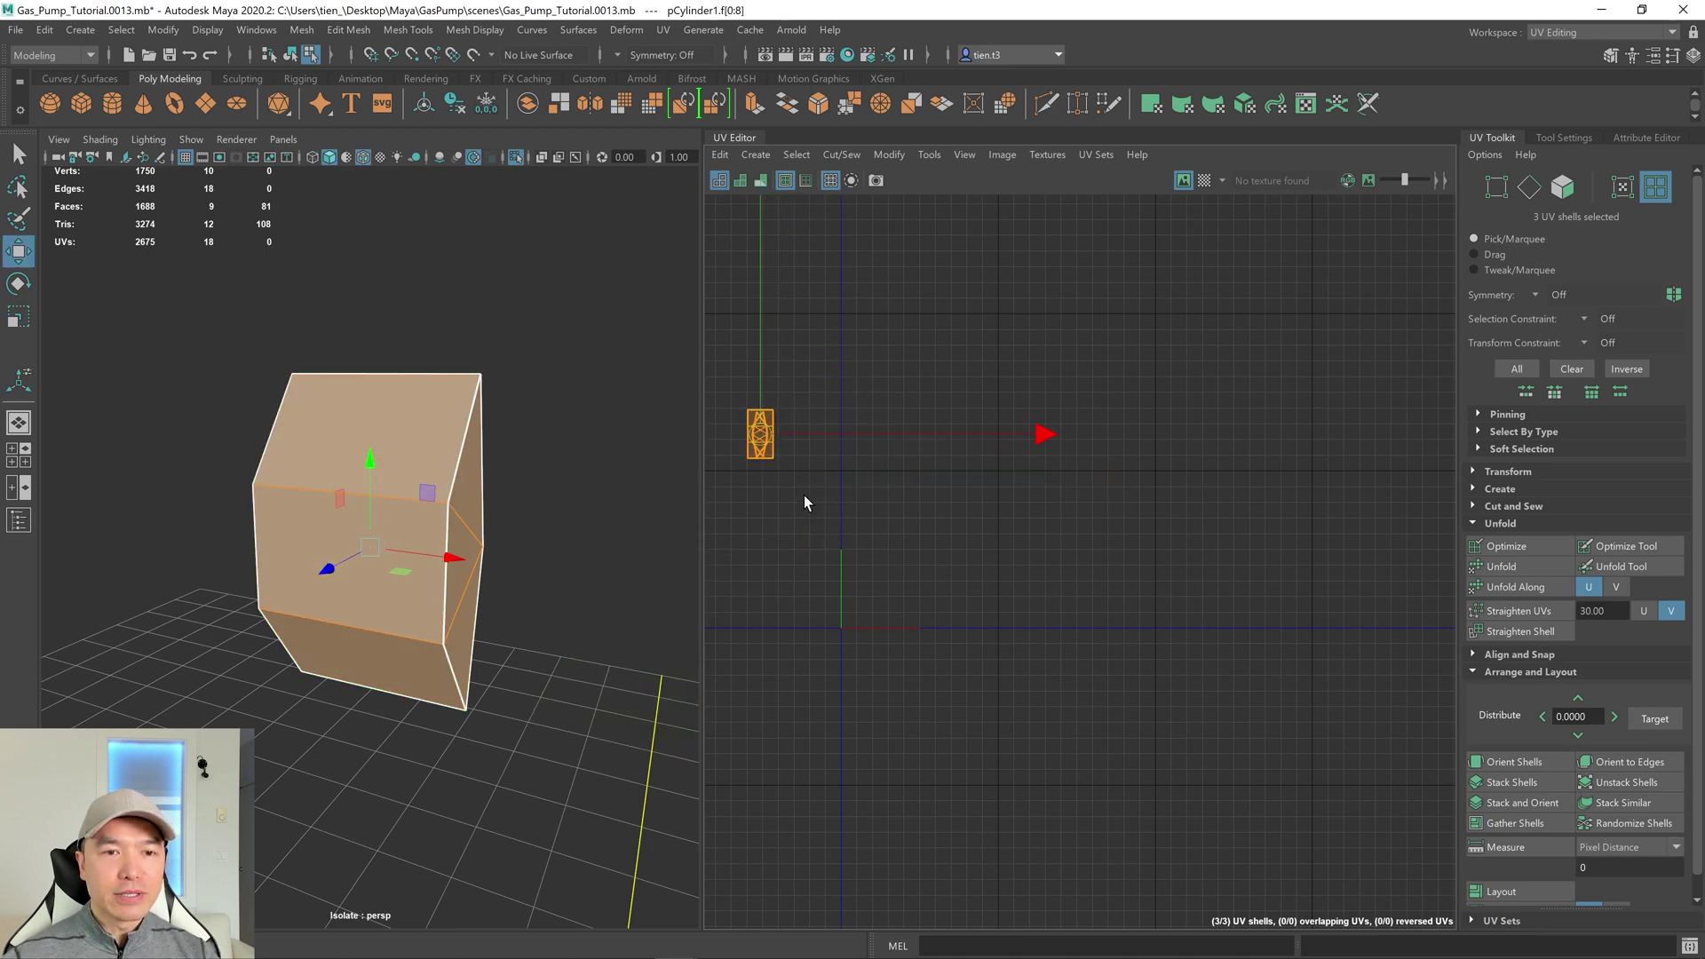
key("f")
scroll(930, 497, "down", 5)
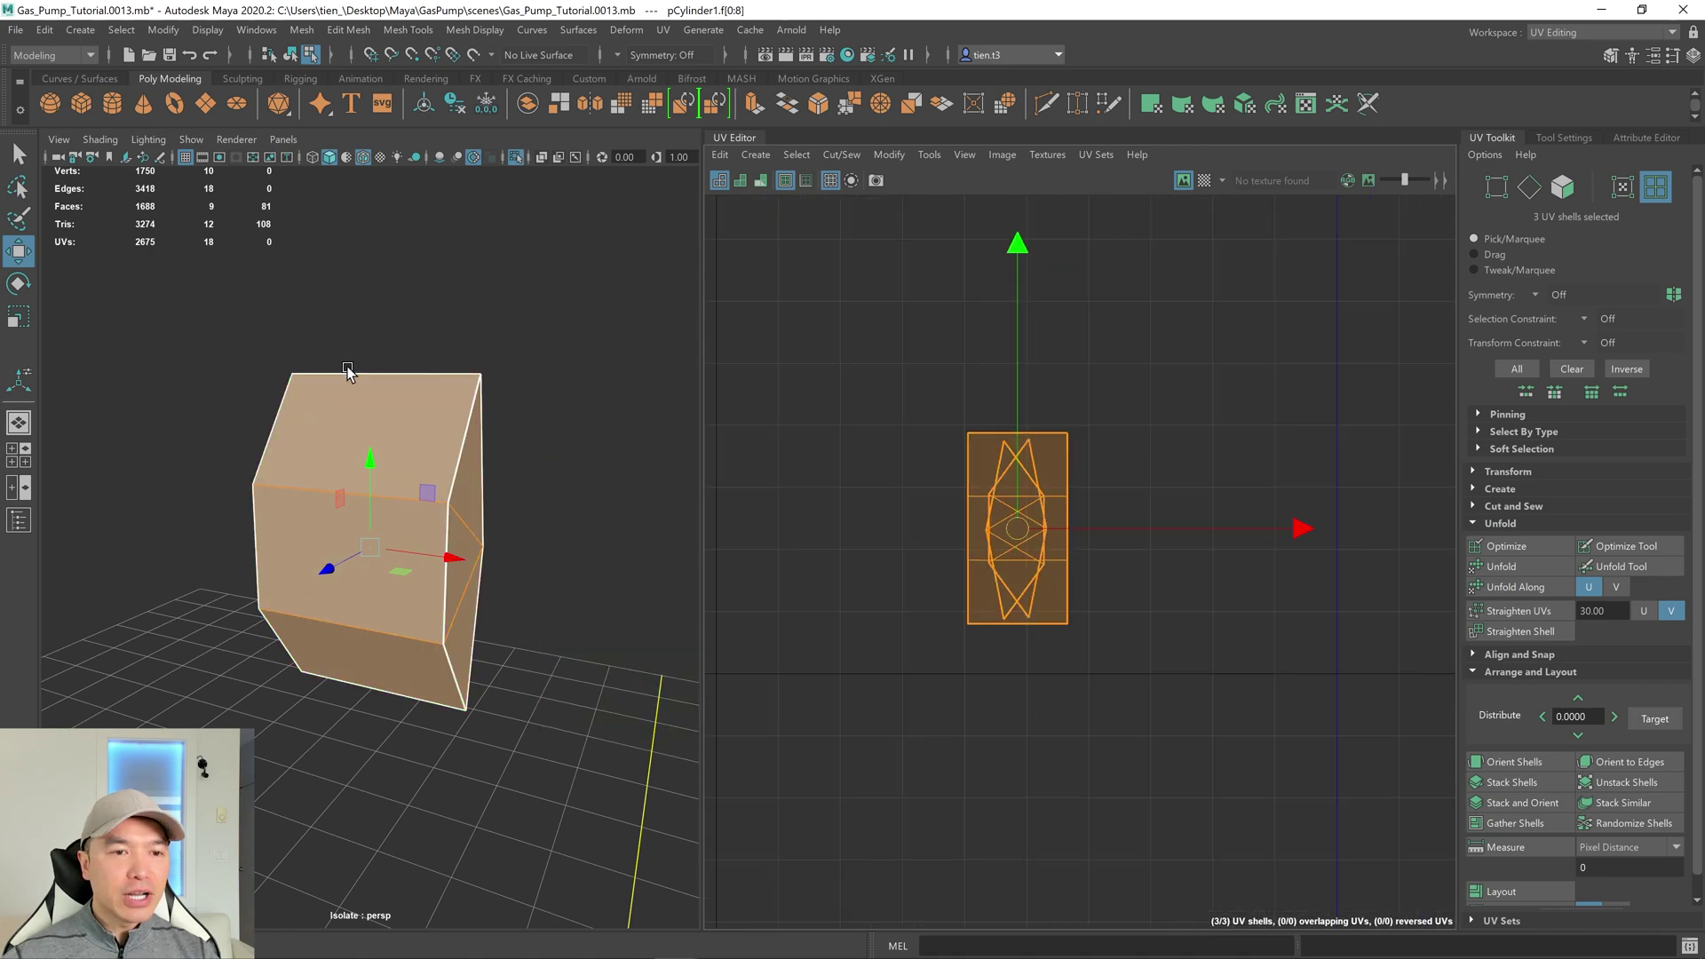
scroll(348, 373, "down", 4)
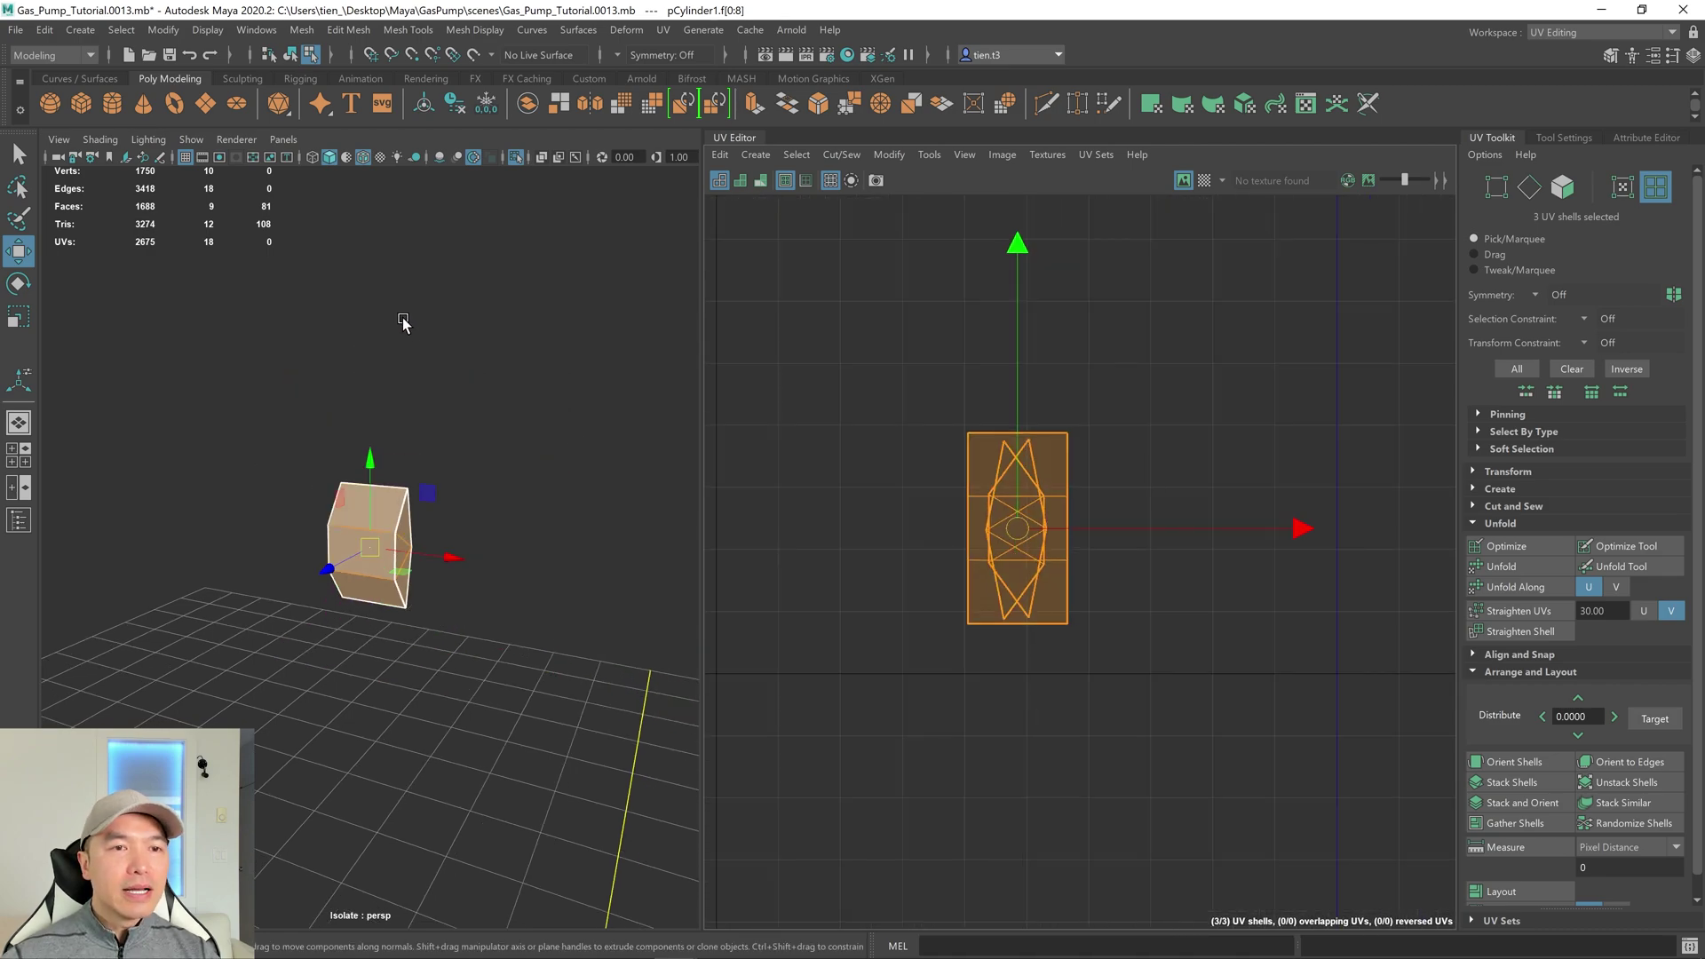
Turn off isolation to bring back the whole gas pump and reselect the first cylinder as an object.
left_click(516, 157)
right_click_drag(373, 392, 471, 323)
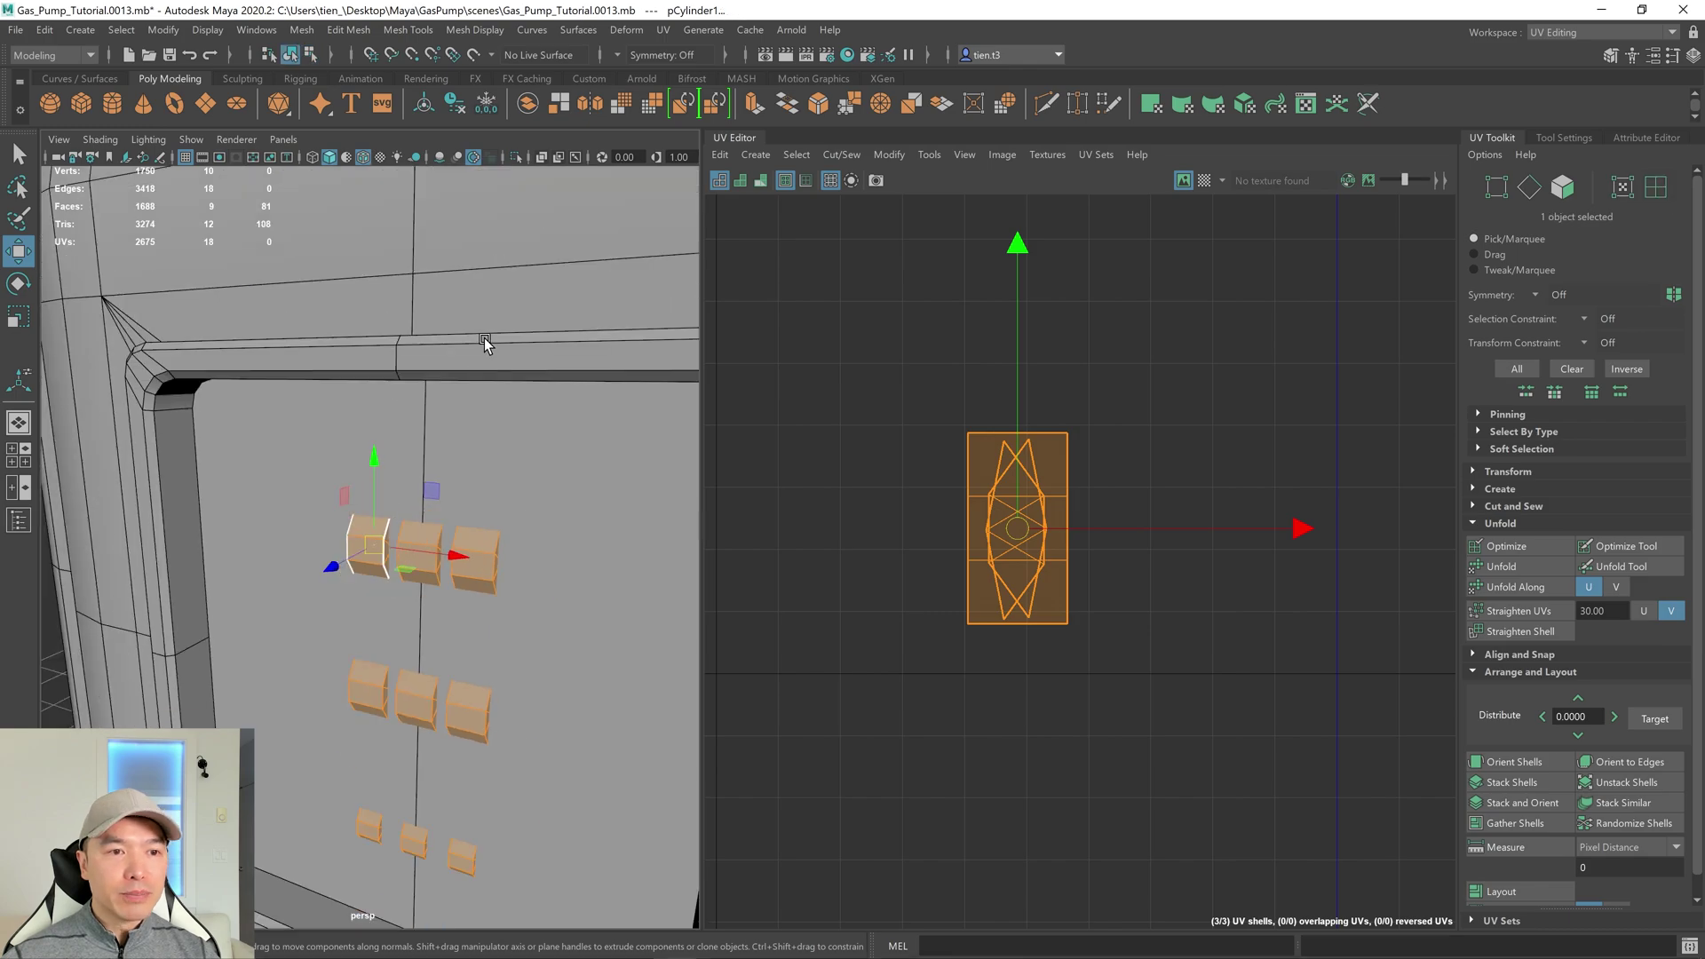
scroll(486, 344, "down", 3)
key("q")
left_click_drag(451, 421, 472, 411, "alt")
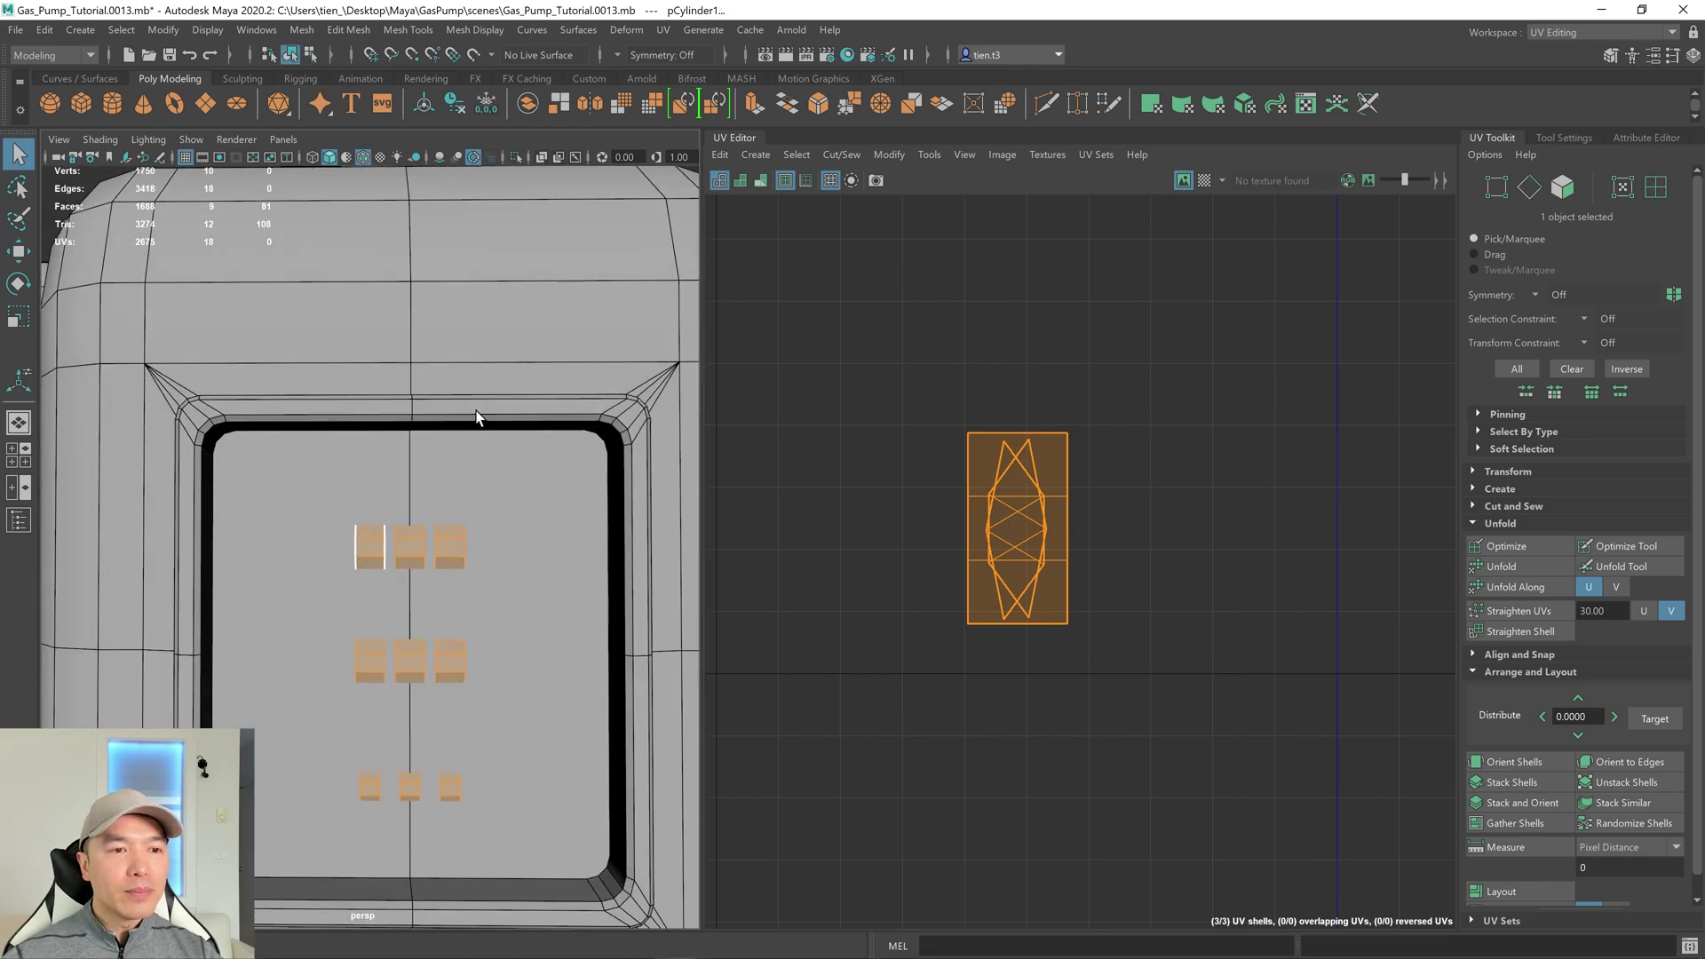
left_click(375, 551)
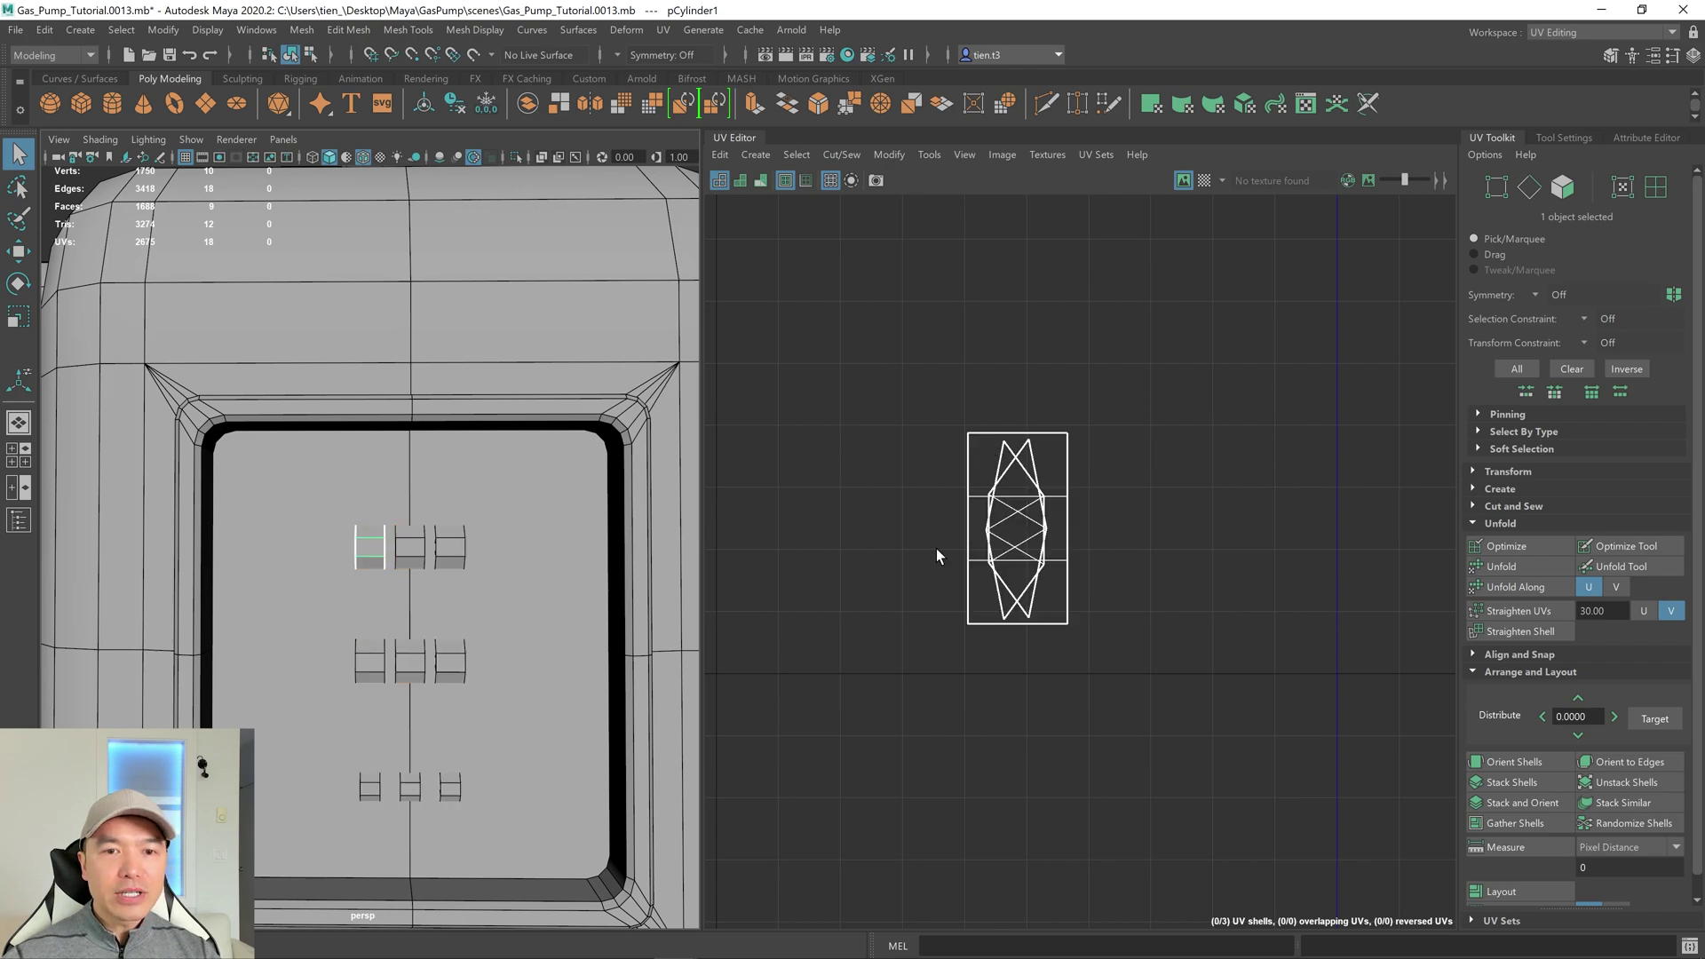
Examine the UV layouts of the second and third cylinders in the upper row.
scroll(1061, 579, "down", 3)
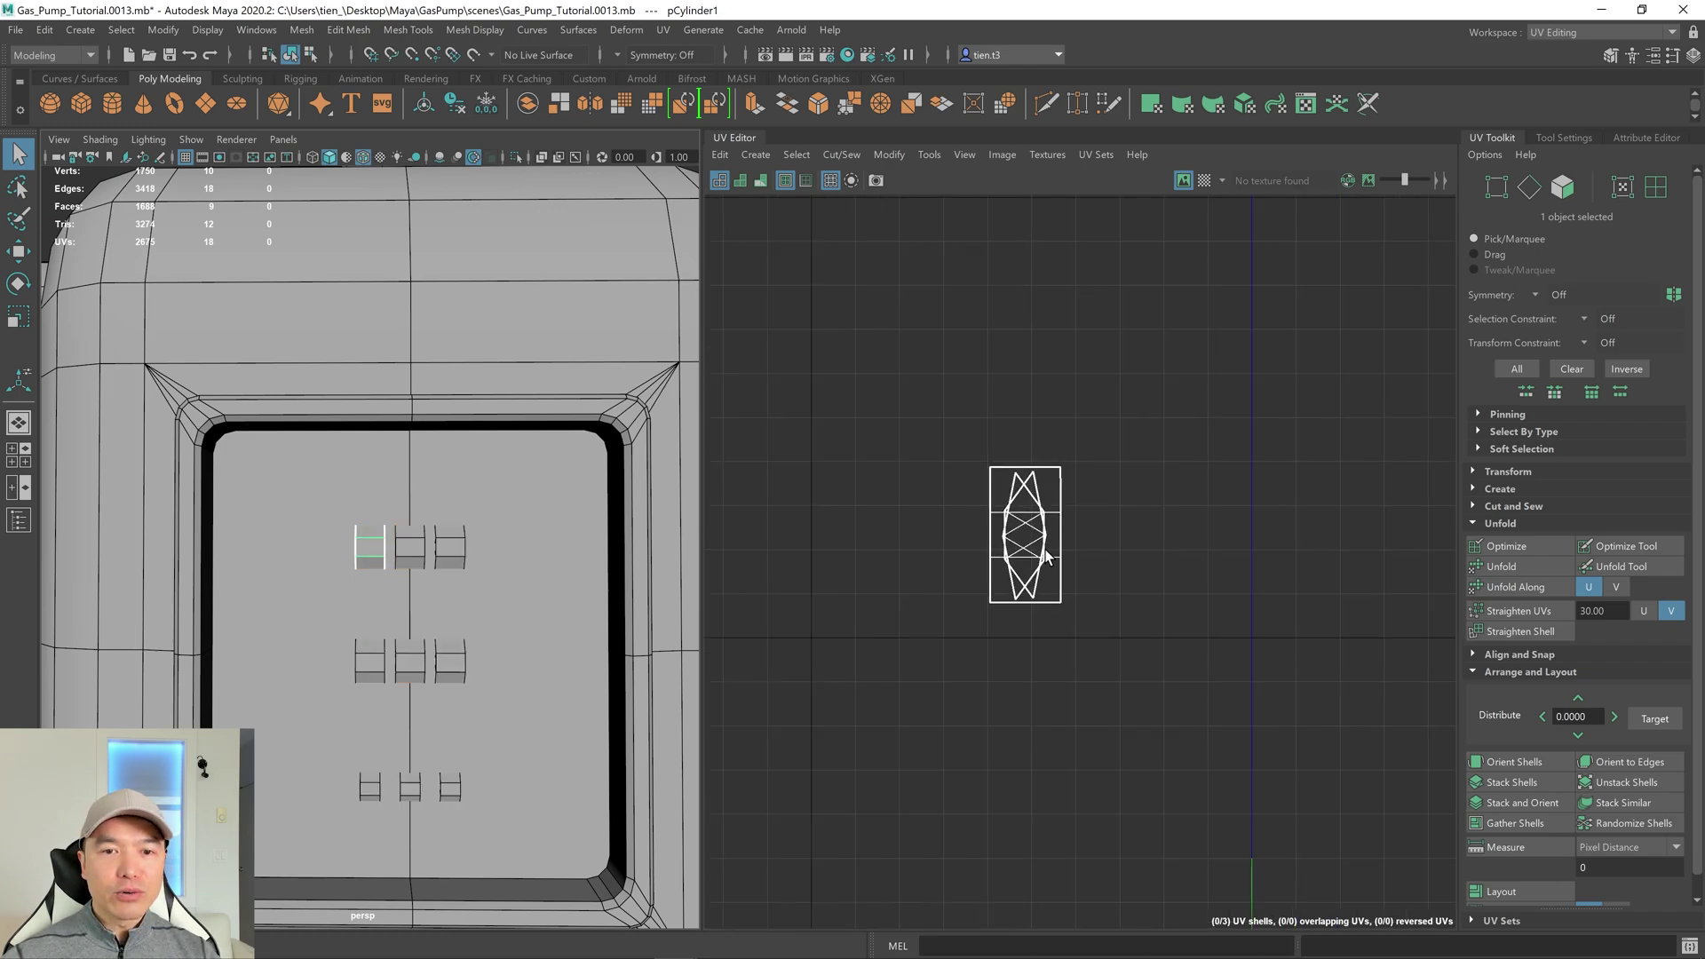
left_click(417, 548)
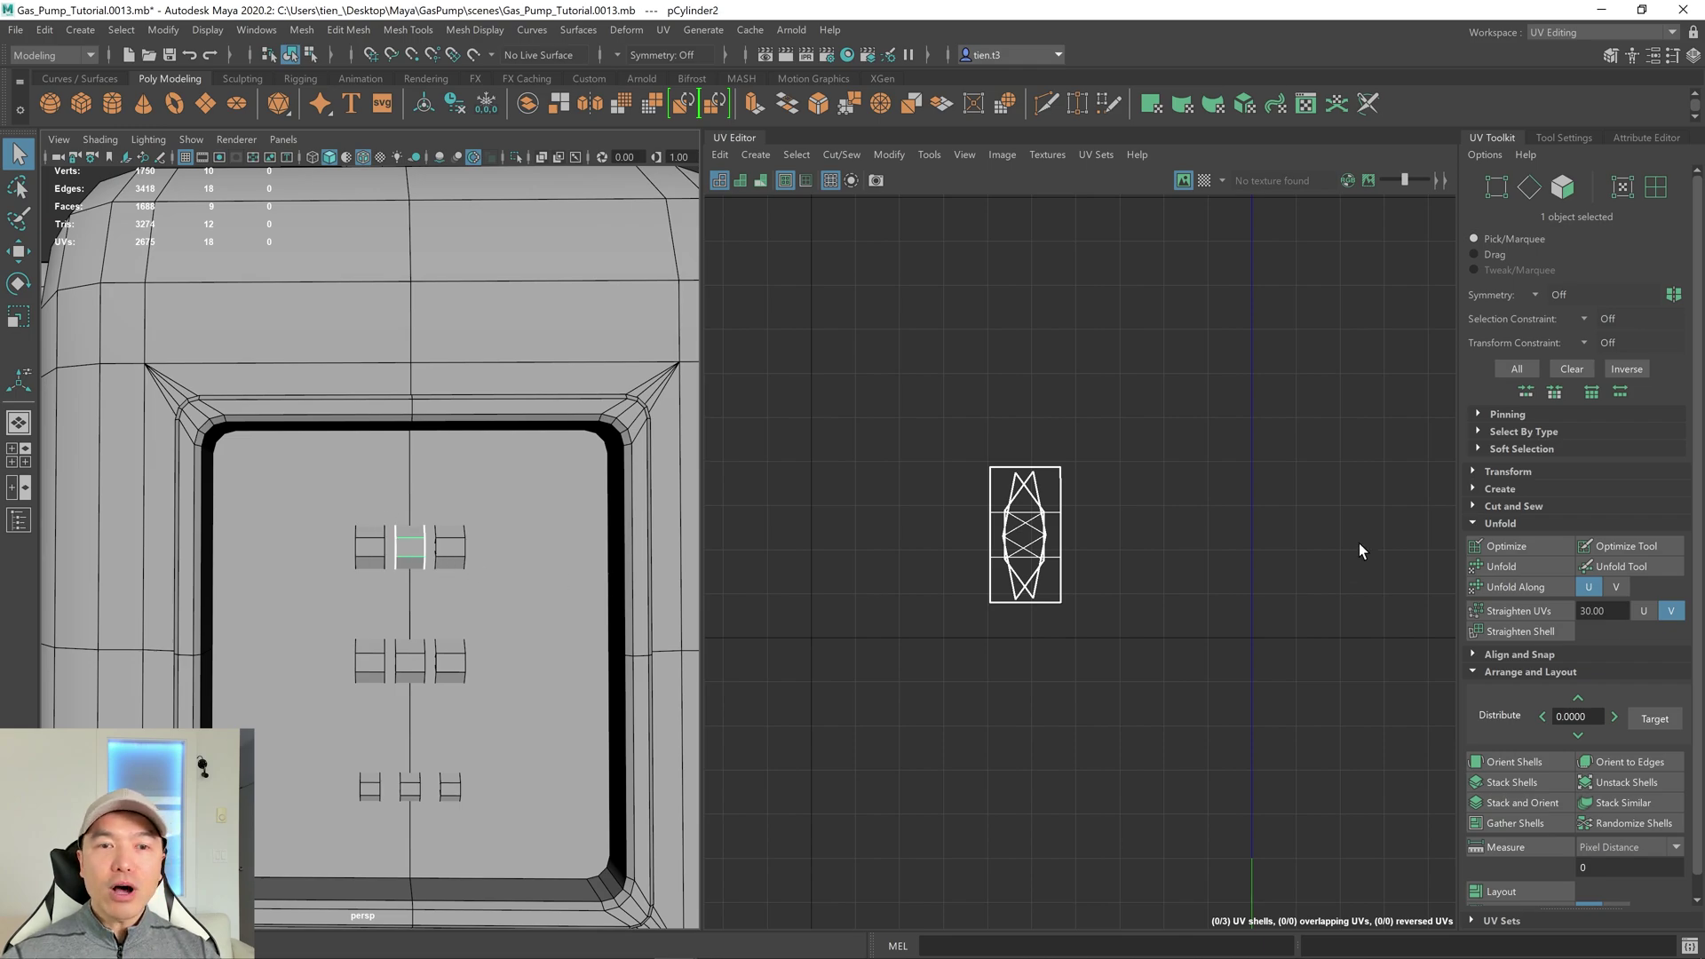
left_click(452, 549)
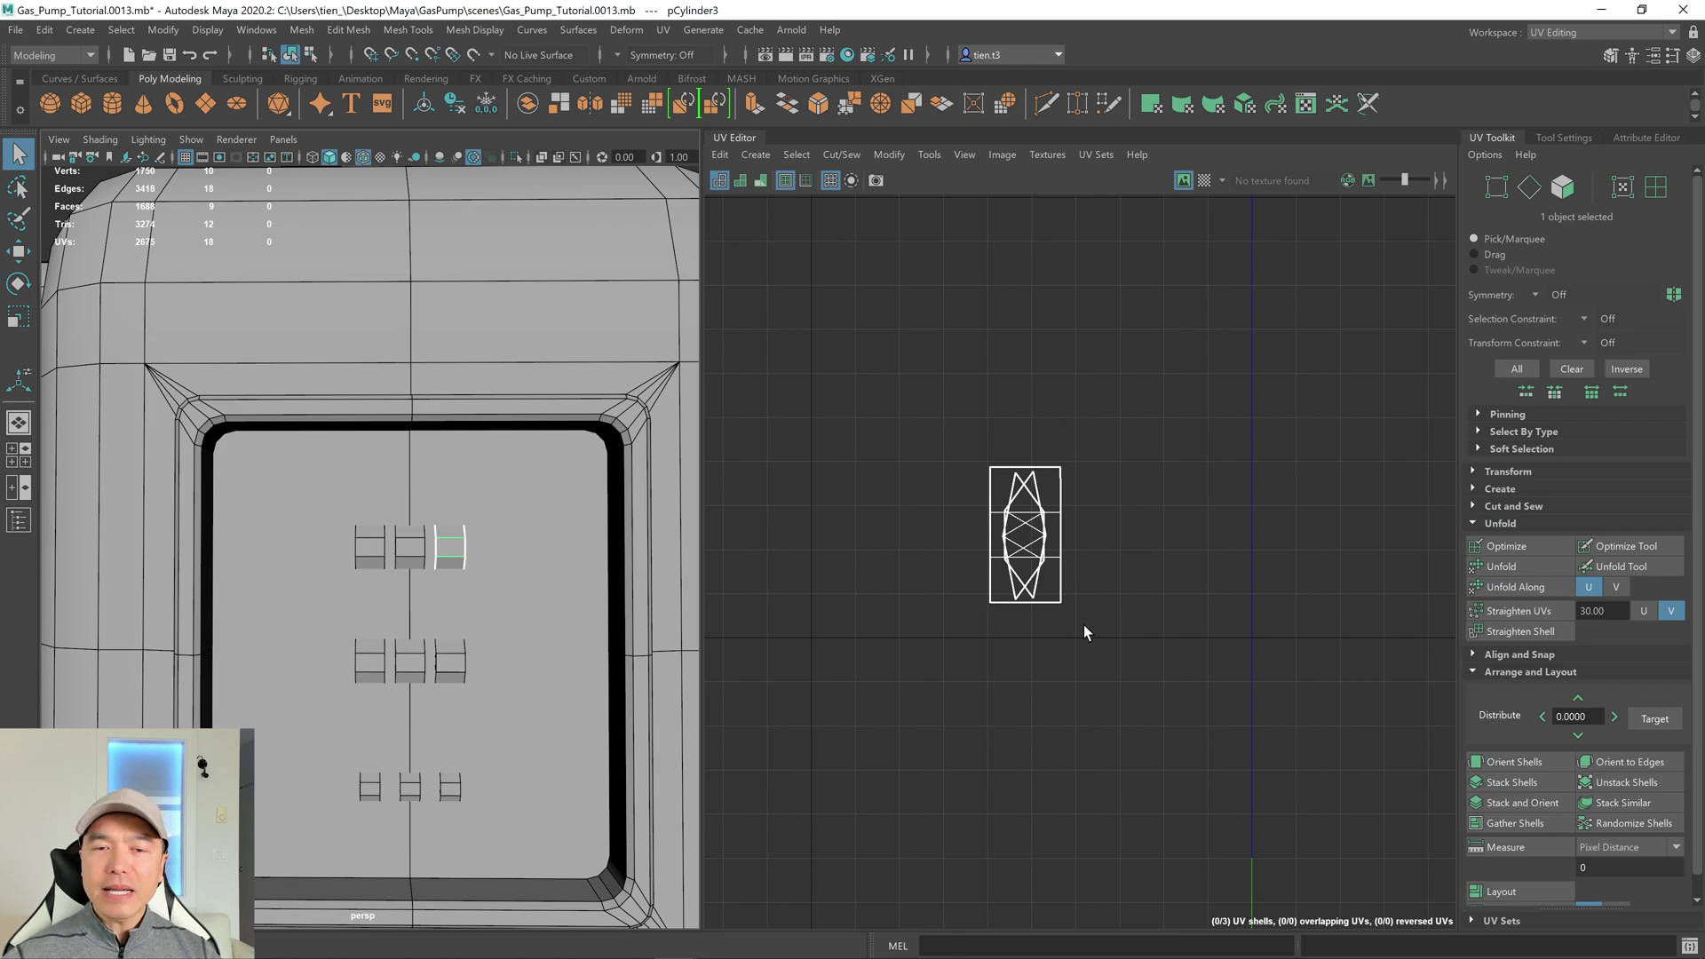
left_click_drag(496, 568, 428, 567, "alt")
right_click_drag(428, 568, 618, 572, "alt")
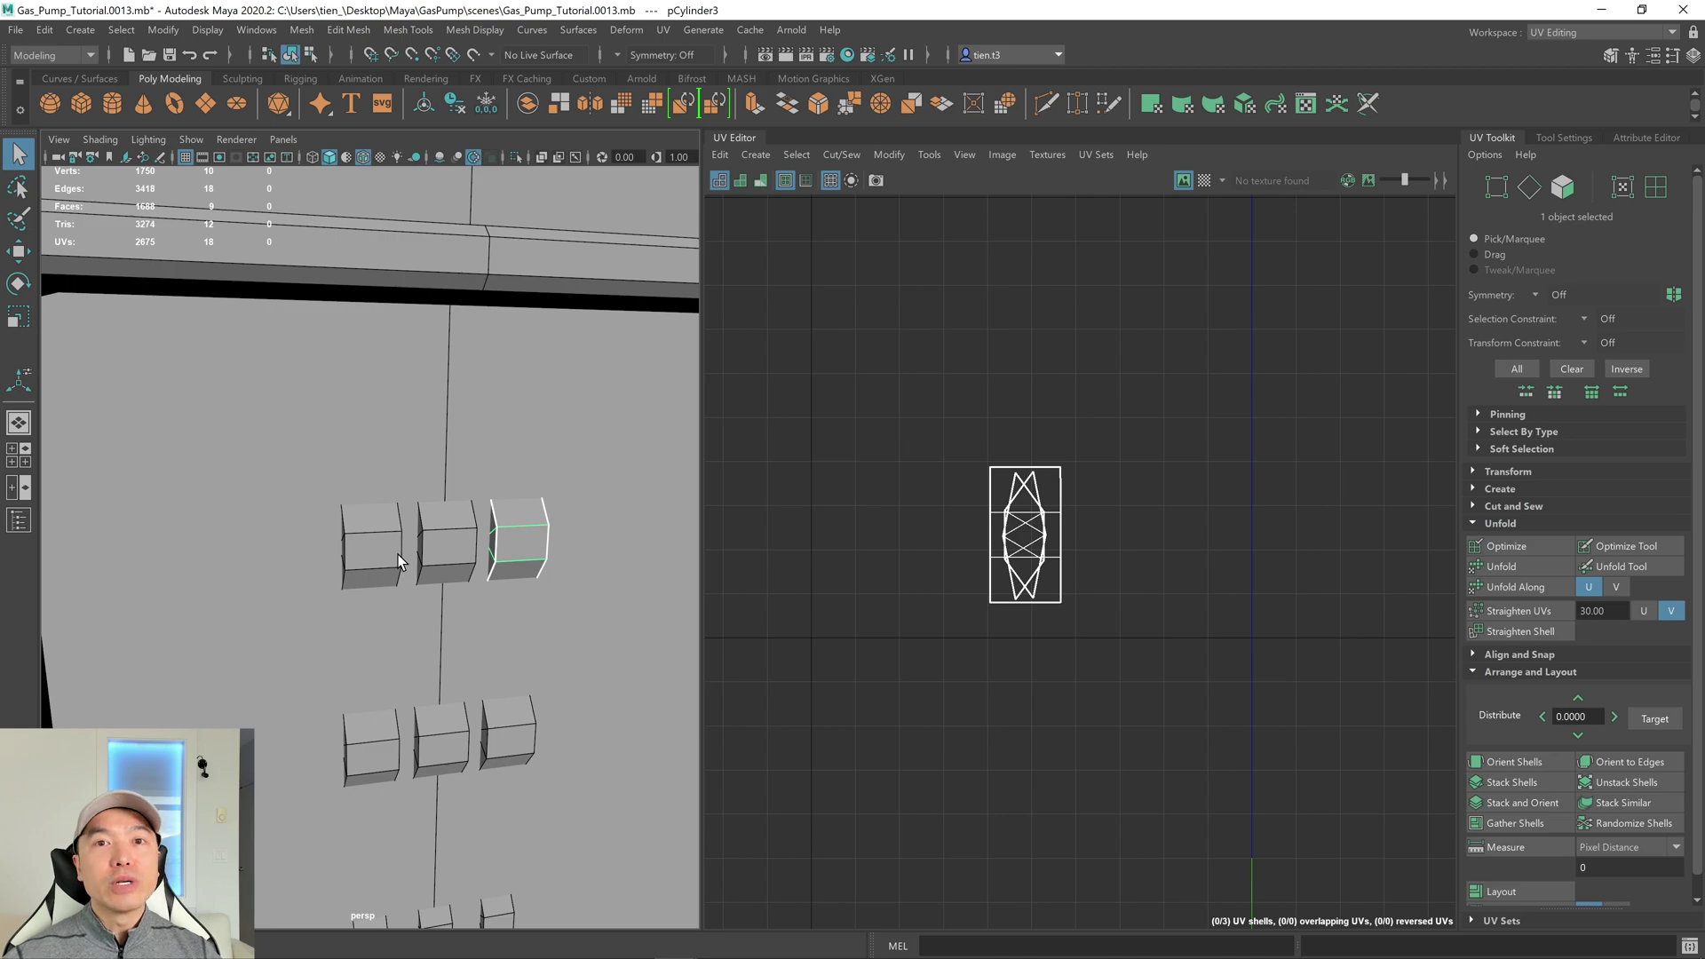
scroll(403, 556, "down", 5)
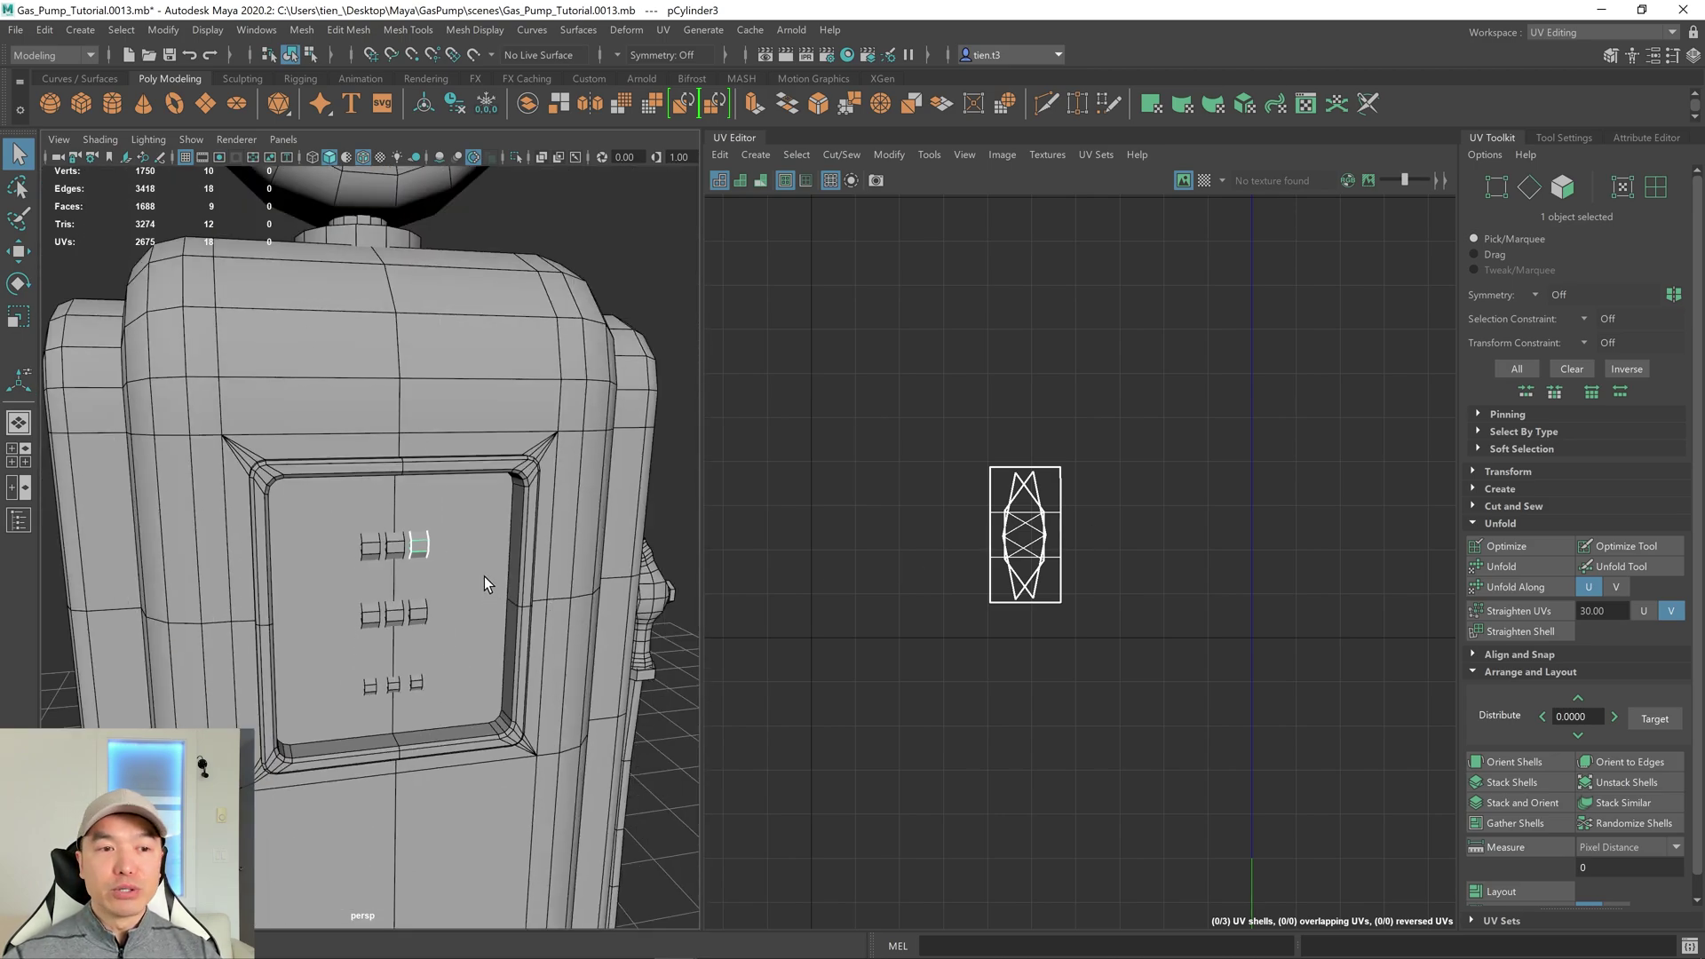
scroll(483, 577, "up", 5)
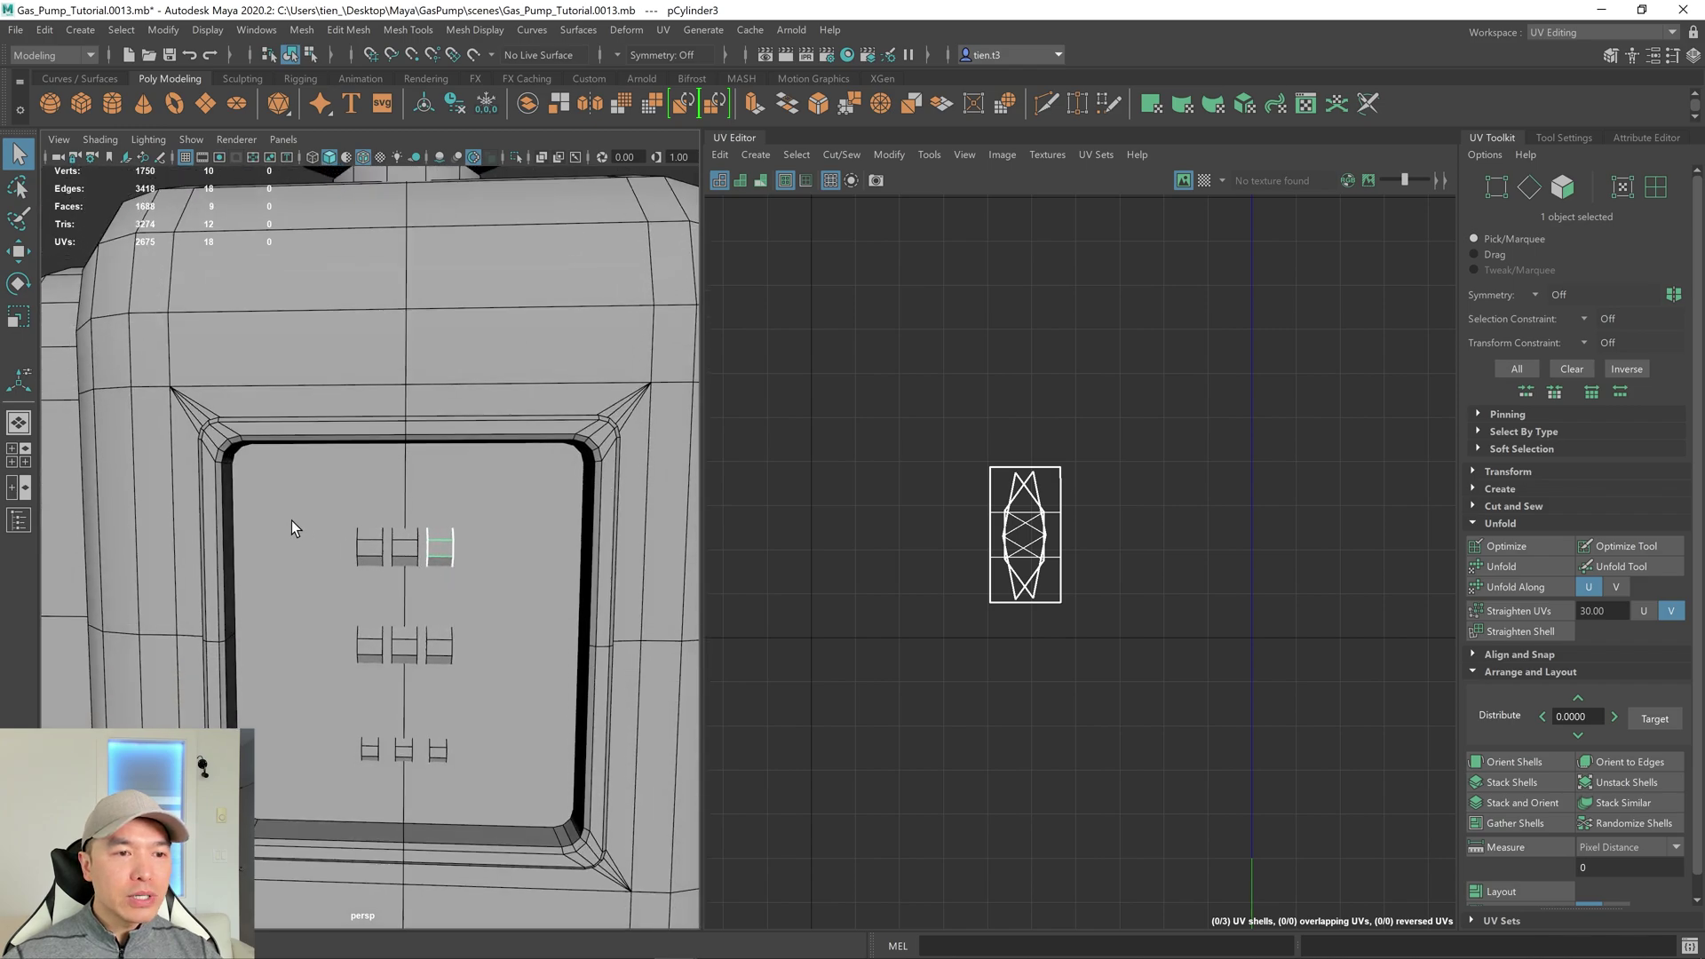
Select all nine number cylinders without the pump body, isolate them in the viewport, and pick the first cylinder in the upper row.
left_click_drag(503, 754, 511, 785)
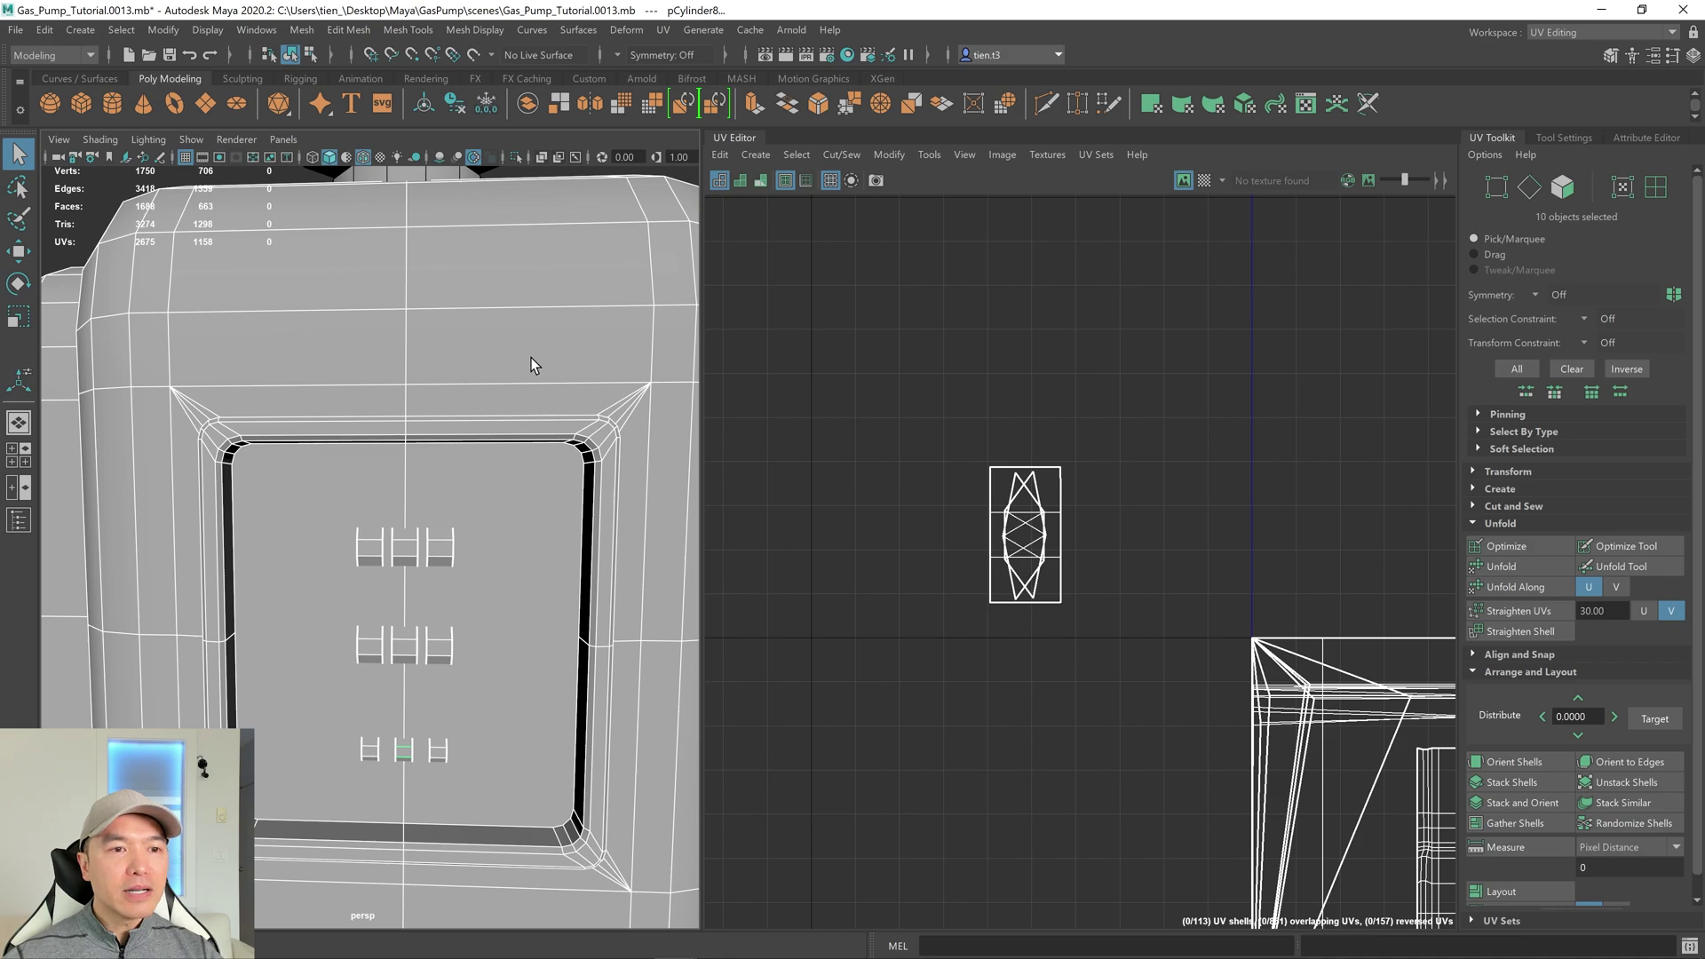
left_click(488, 359, "ctrl")
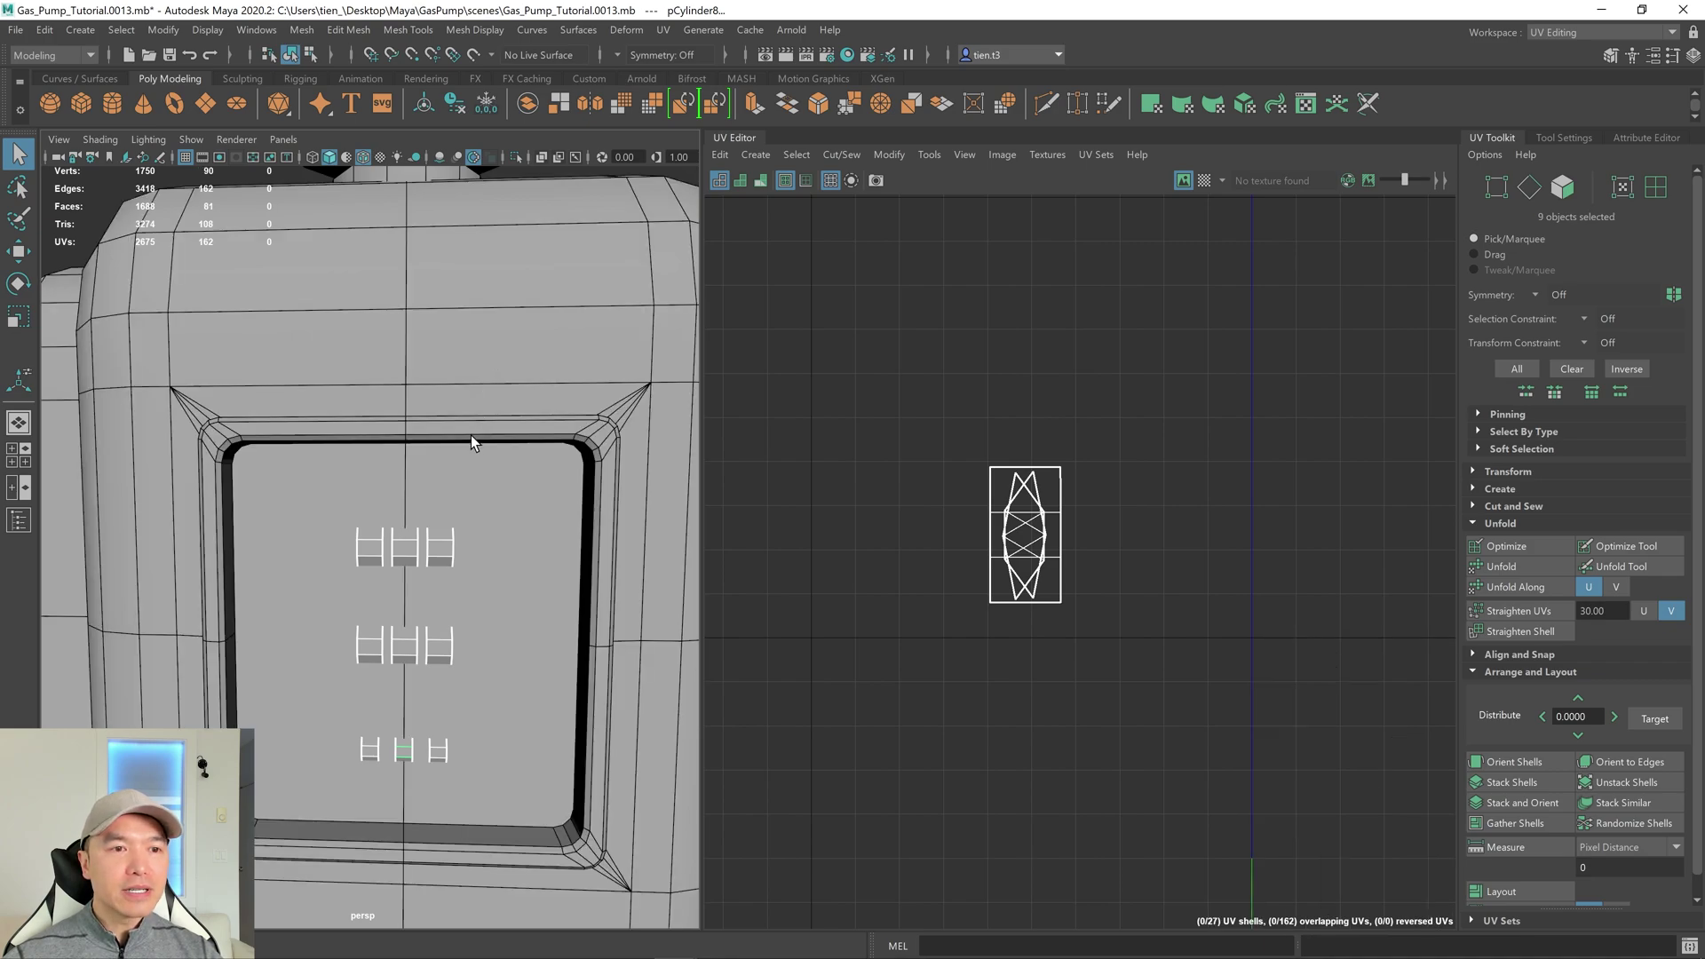
left_click(516, 156)
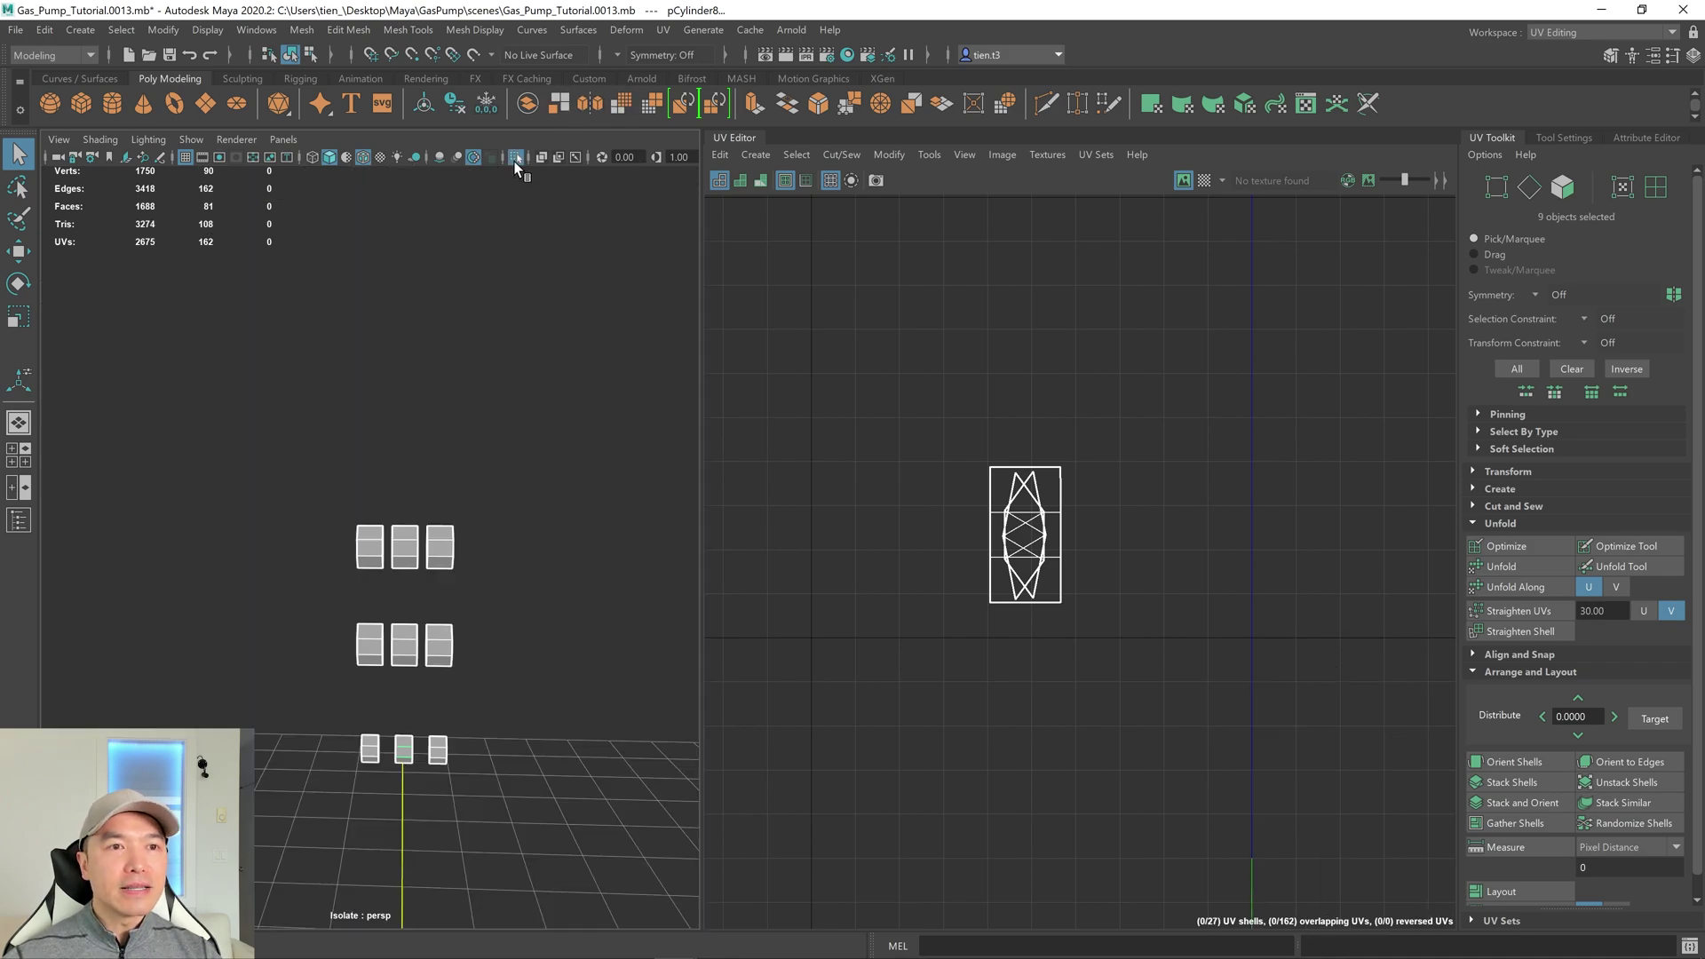
left_click(467, 457)
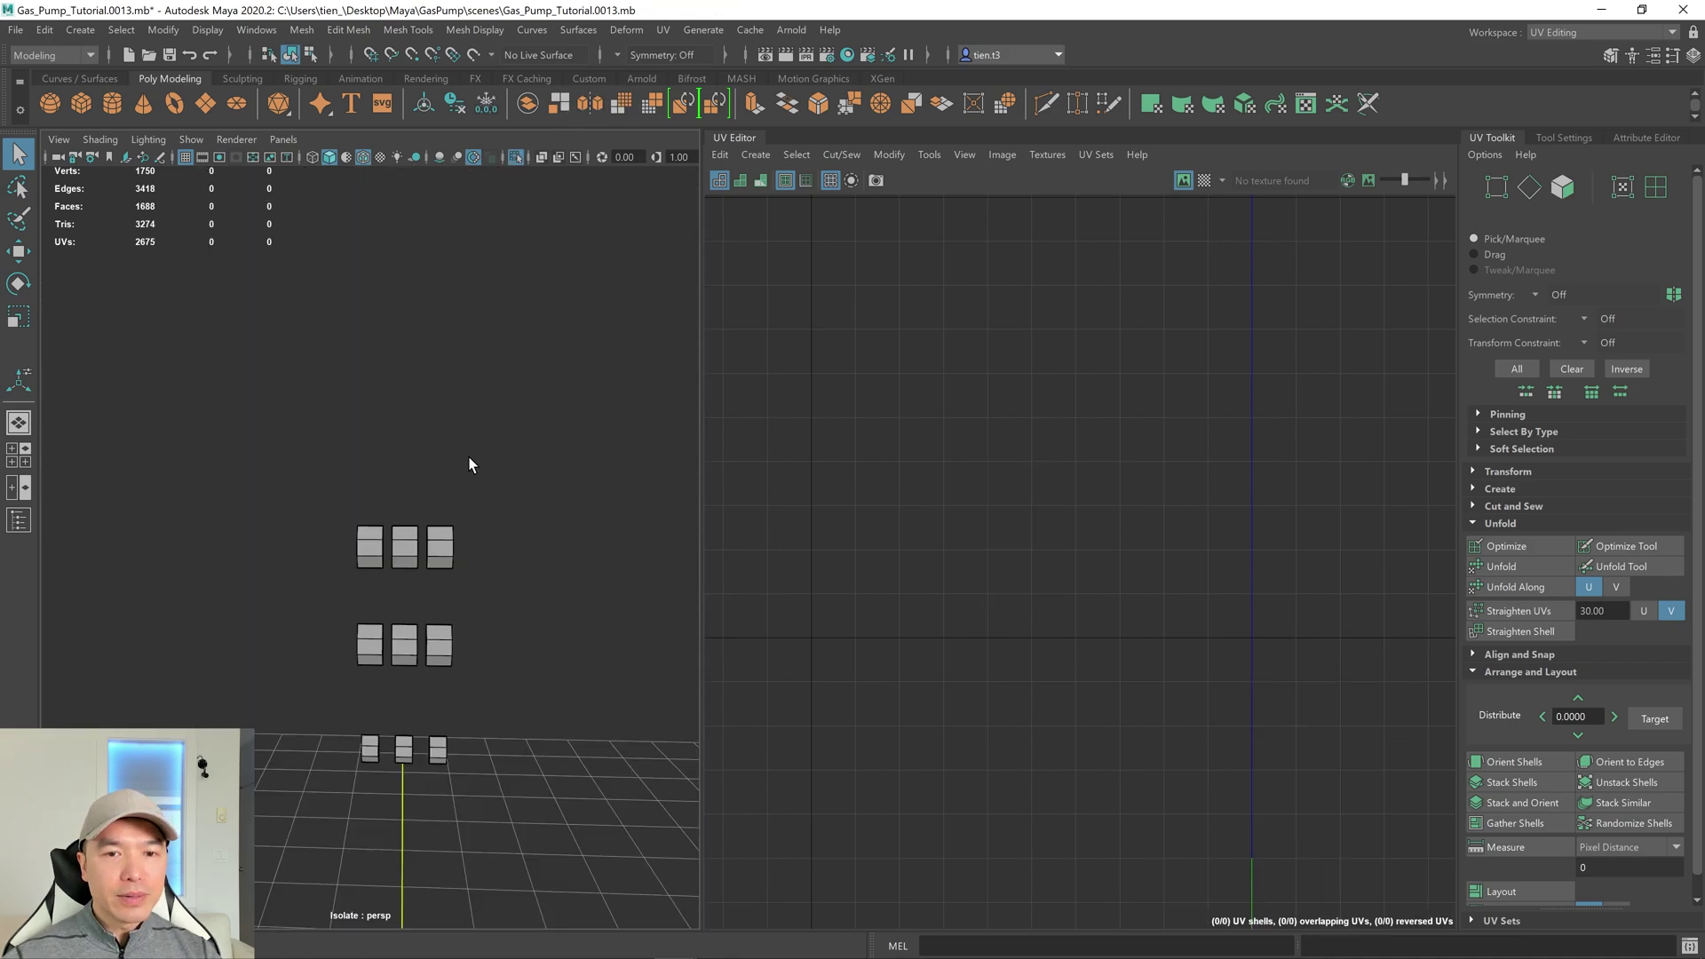
left_click(375, 555)
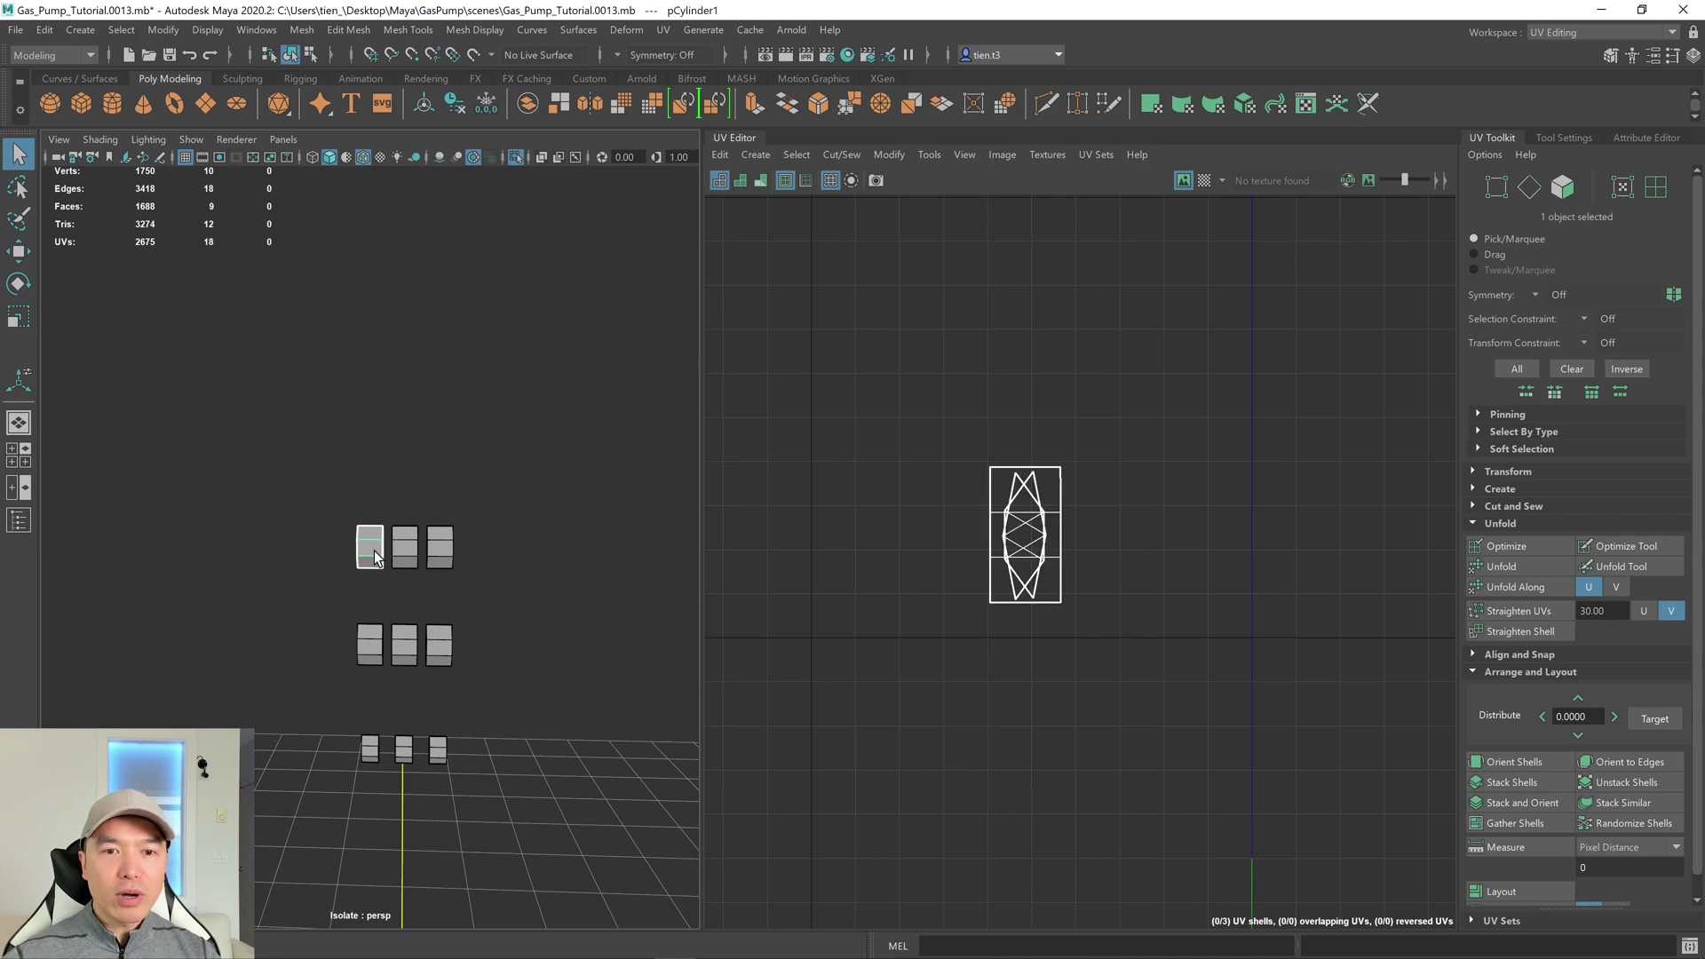
Convert all nine instanced cylinders to regular objects with Instance to Object.
left_click_drag(314, 517, 599, 776)
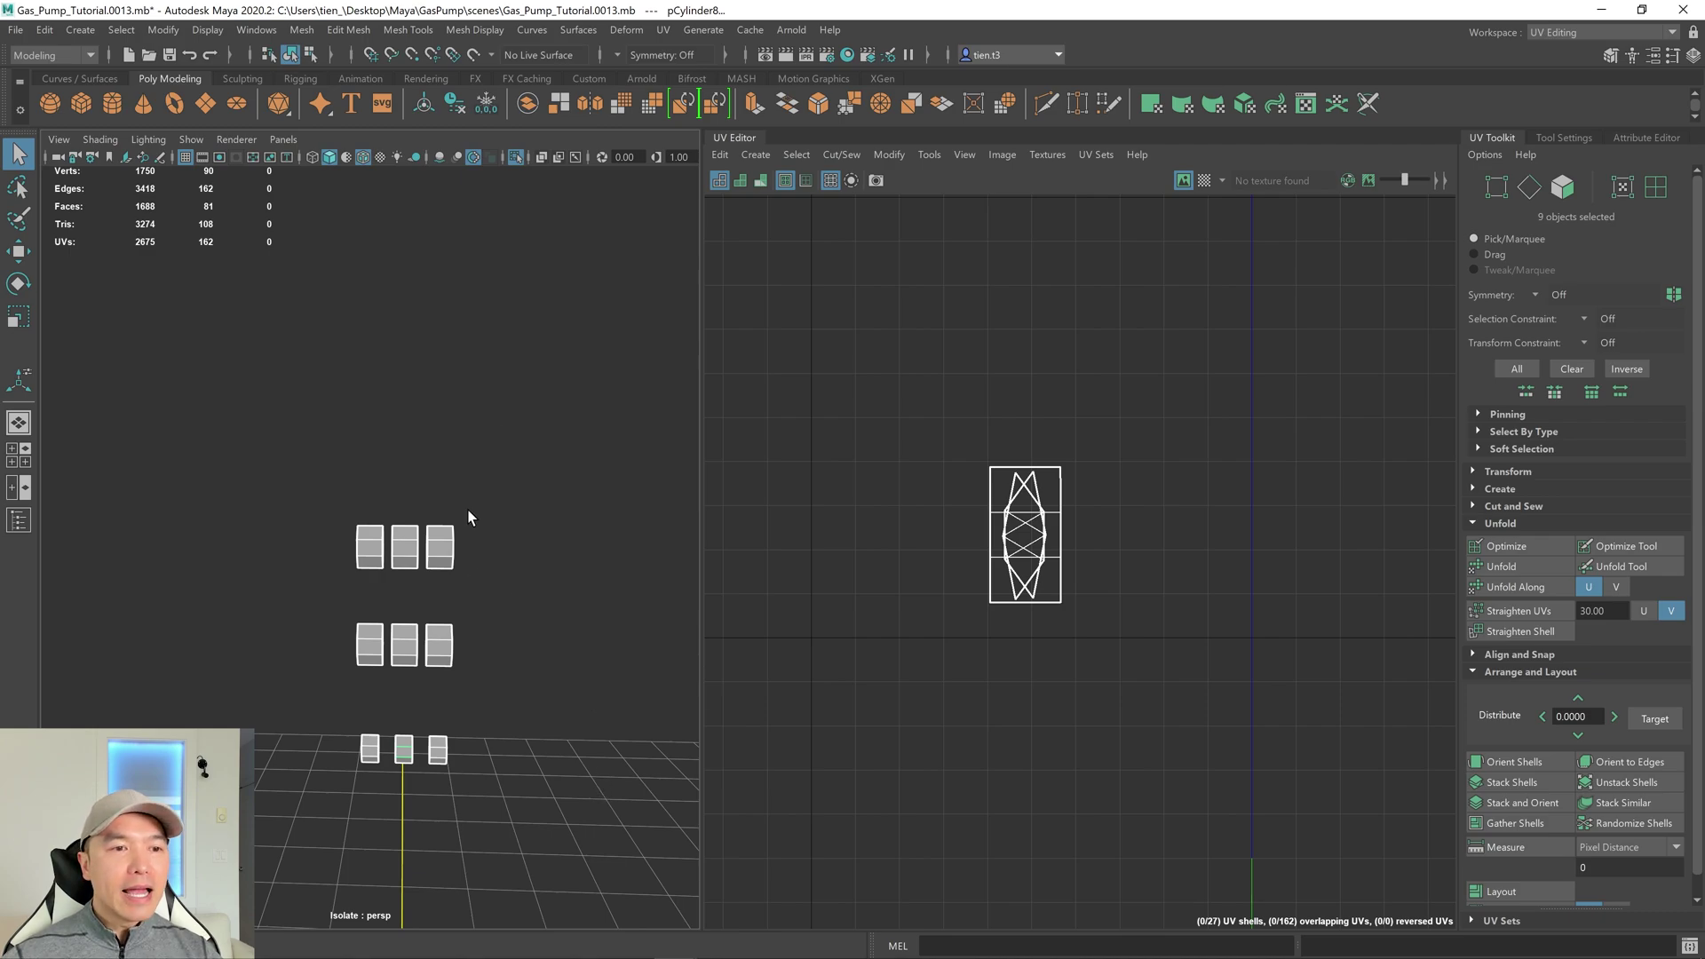
left_click(164, 33)
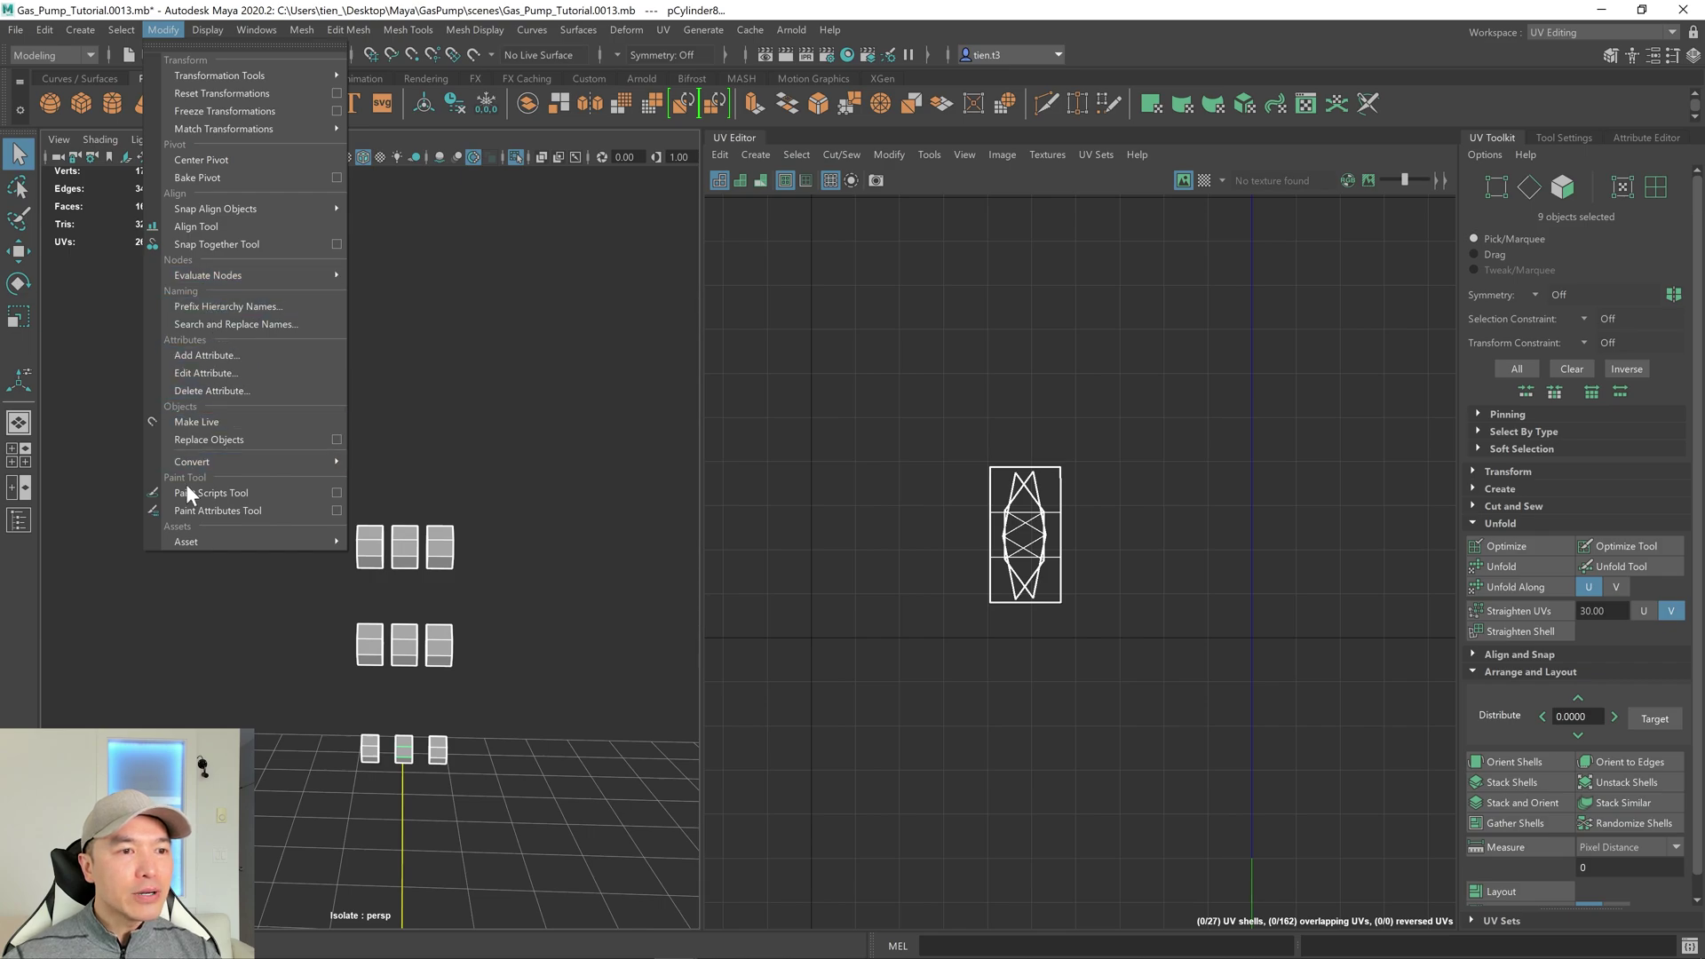
mouse_move(206, 460)
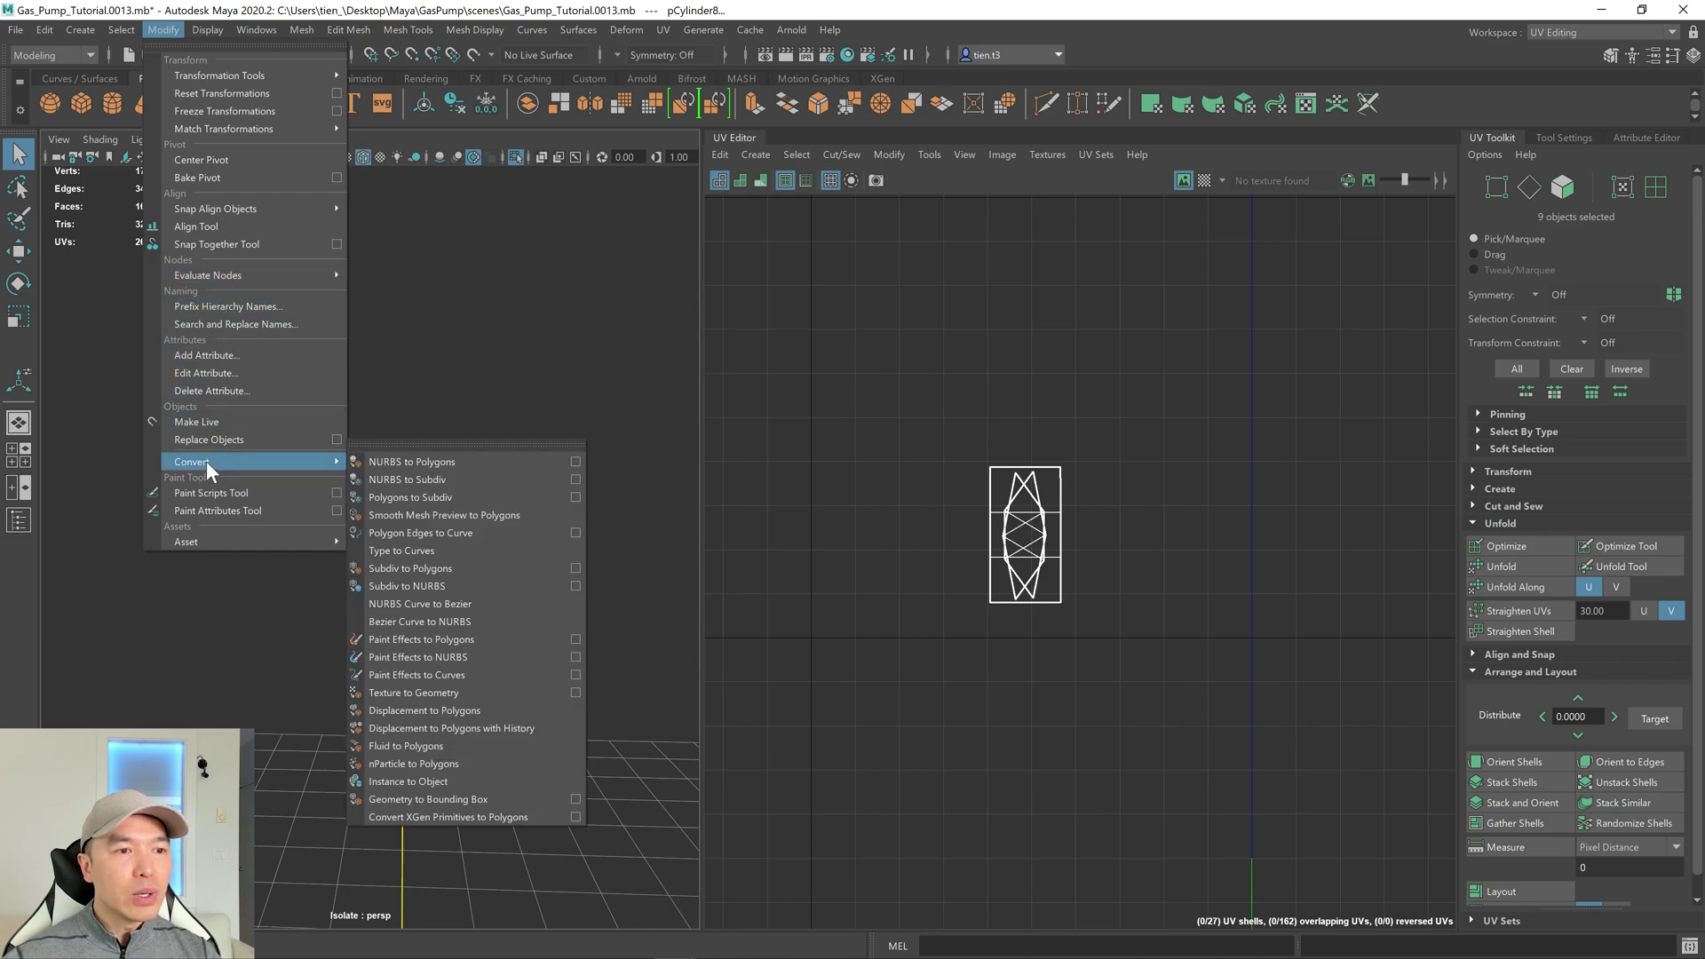
left_click(426, 778)
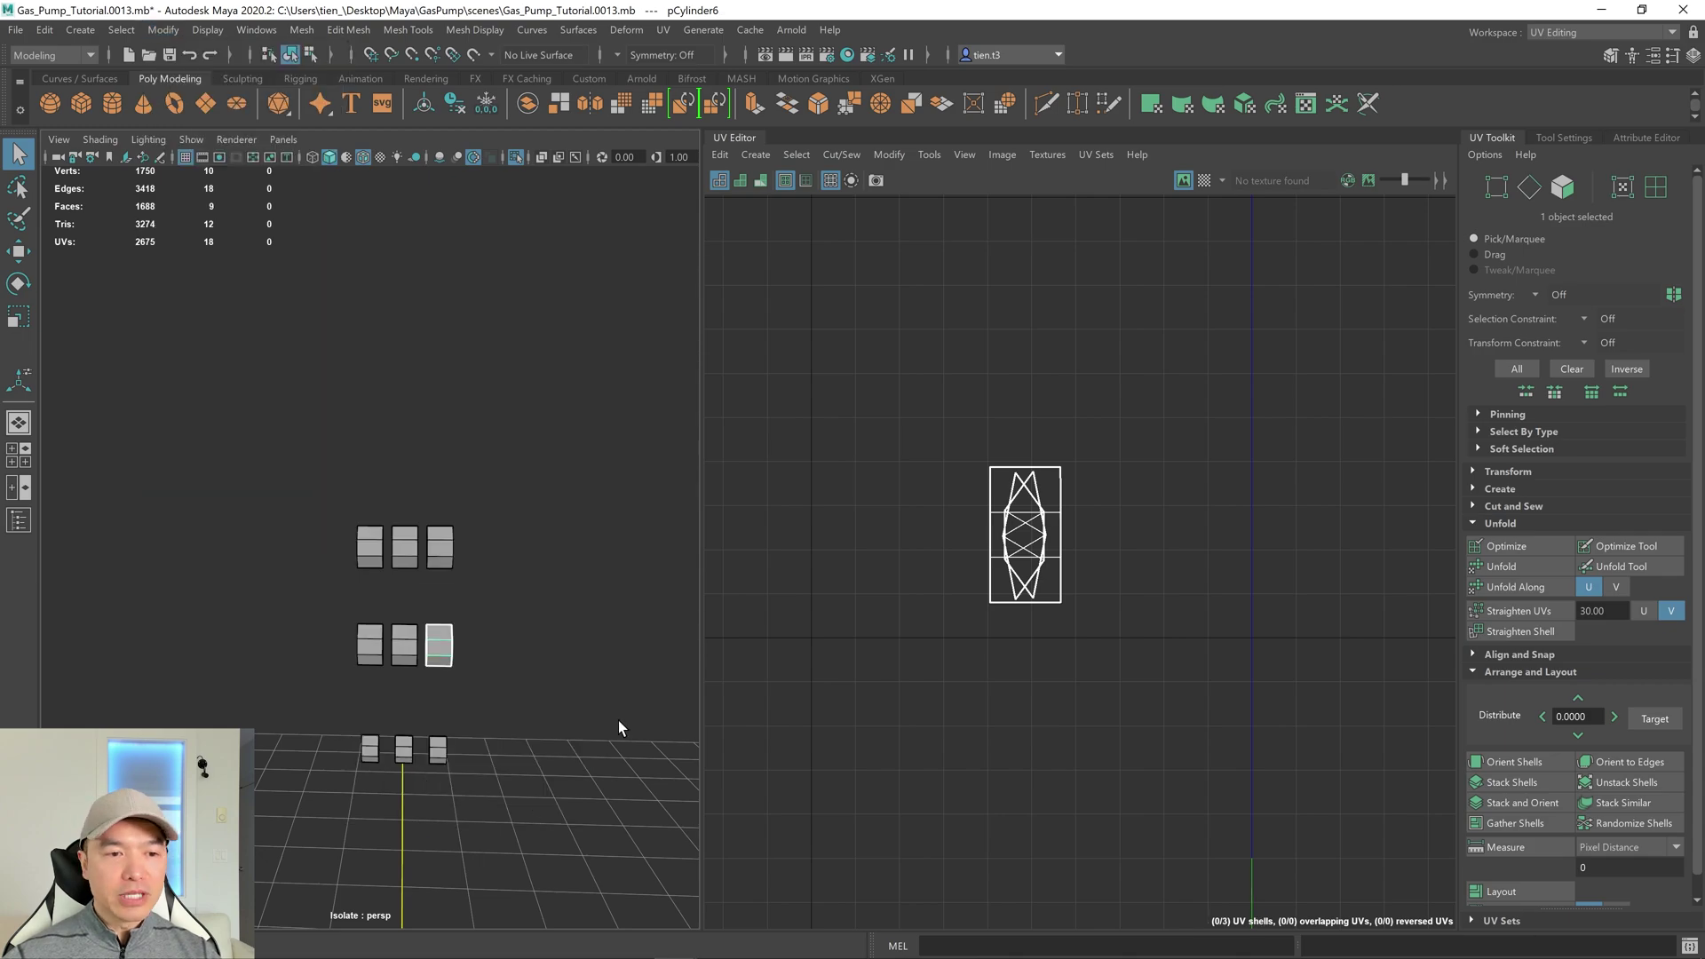
Move the first cylinder's three UV shells down and away from the other cylinders' shells, then clear the selection.
left_click(375, 542)
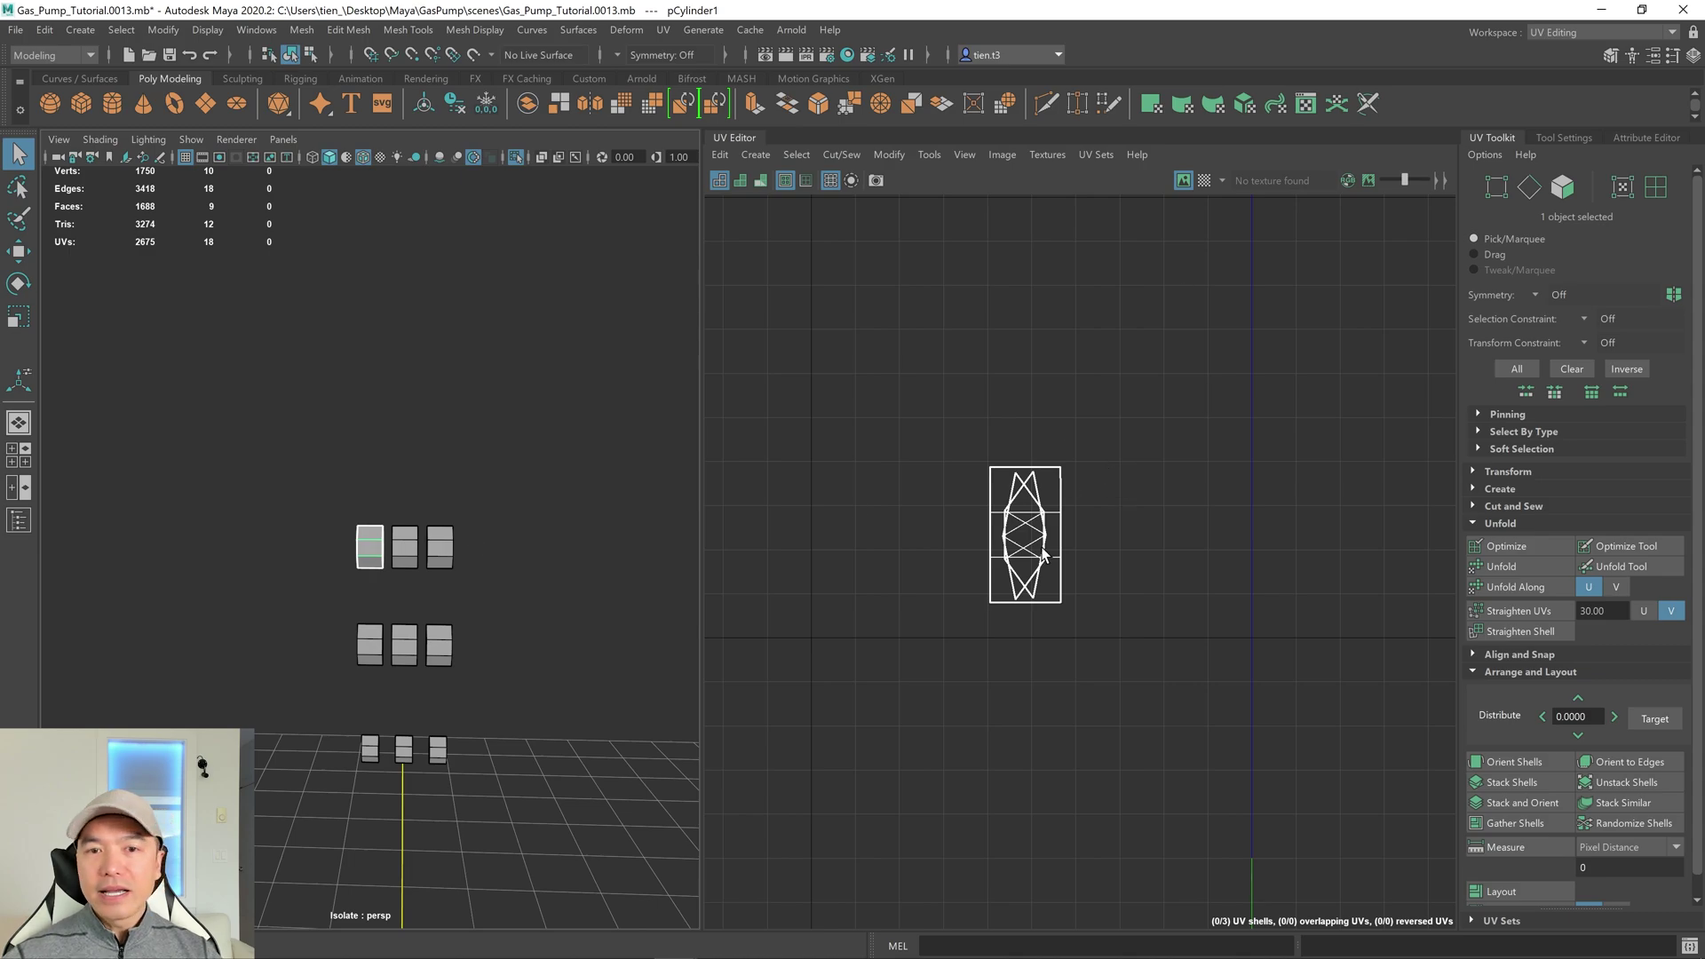
right_click_drag(1170, 487, 1079, 413)
left_click_drag(979, 367, 1153, 685)
key("w")
left_click_drag(1031, 533, 877, 708)
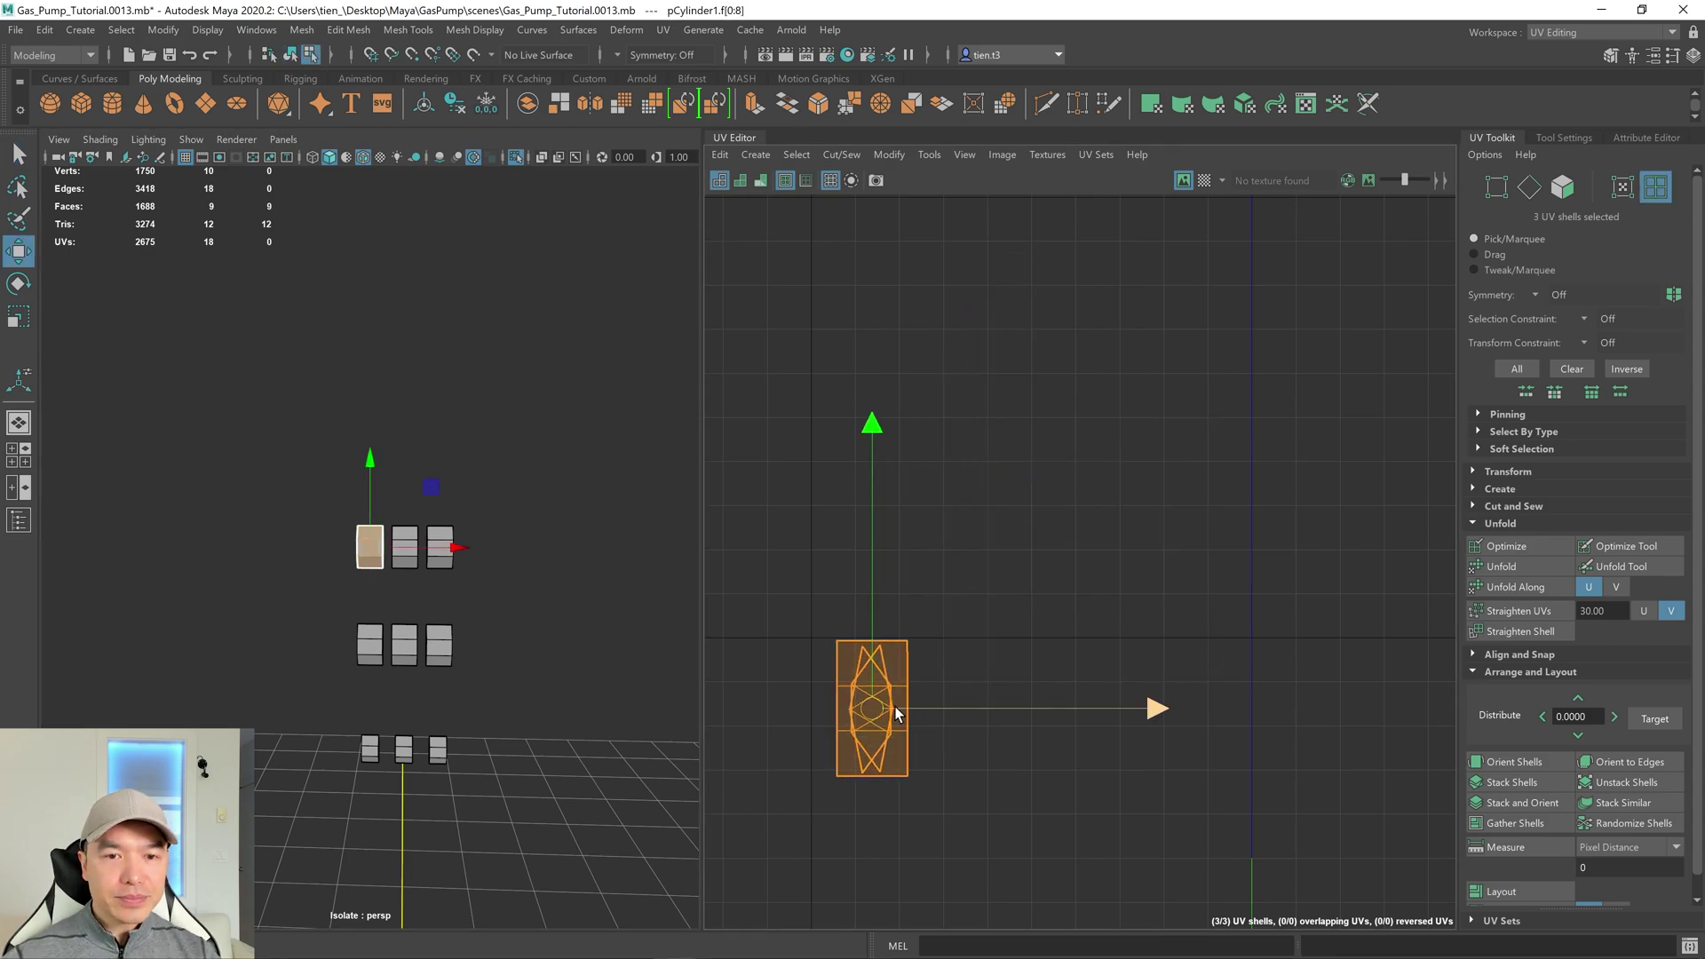
left_click(1204, 520)
Examine the UV shells of the middle cylinder in the upper row separately from the others.
left_click(409, 551)
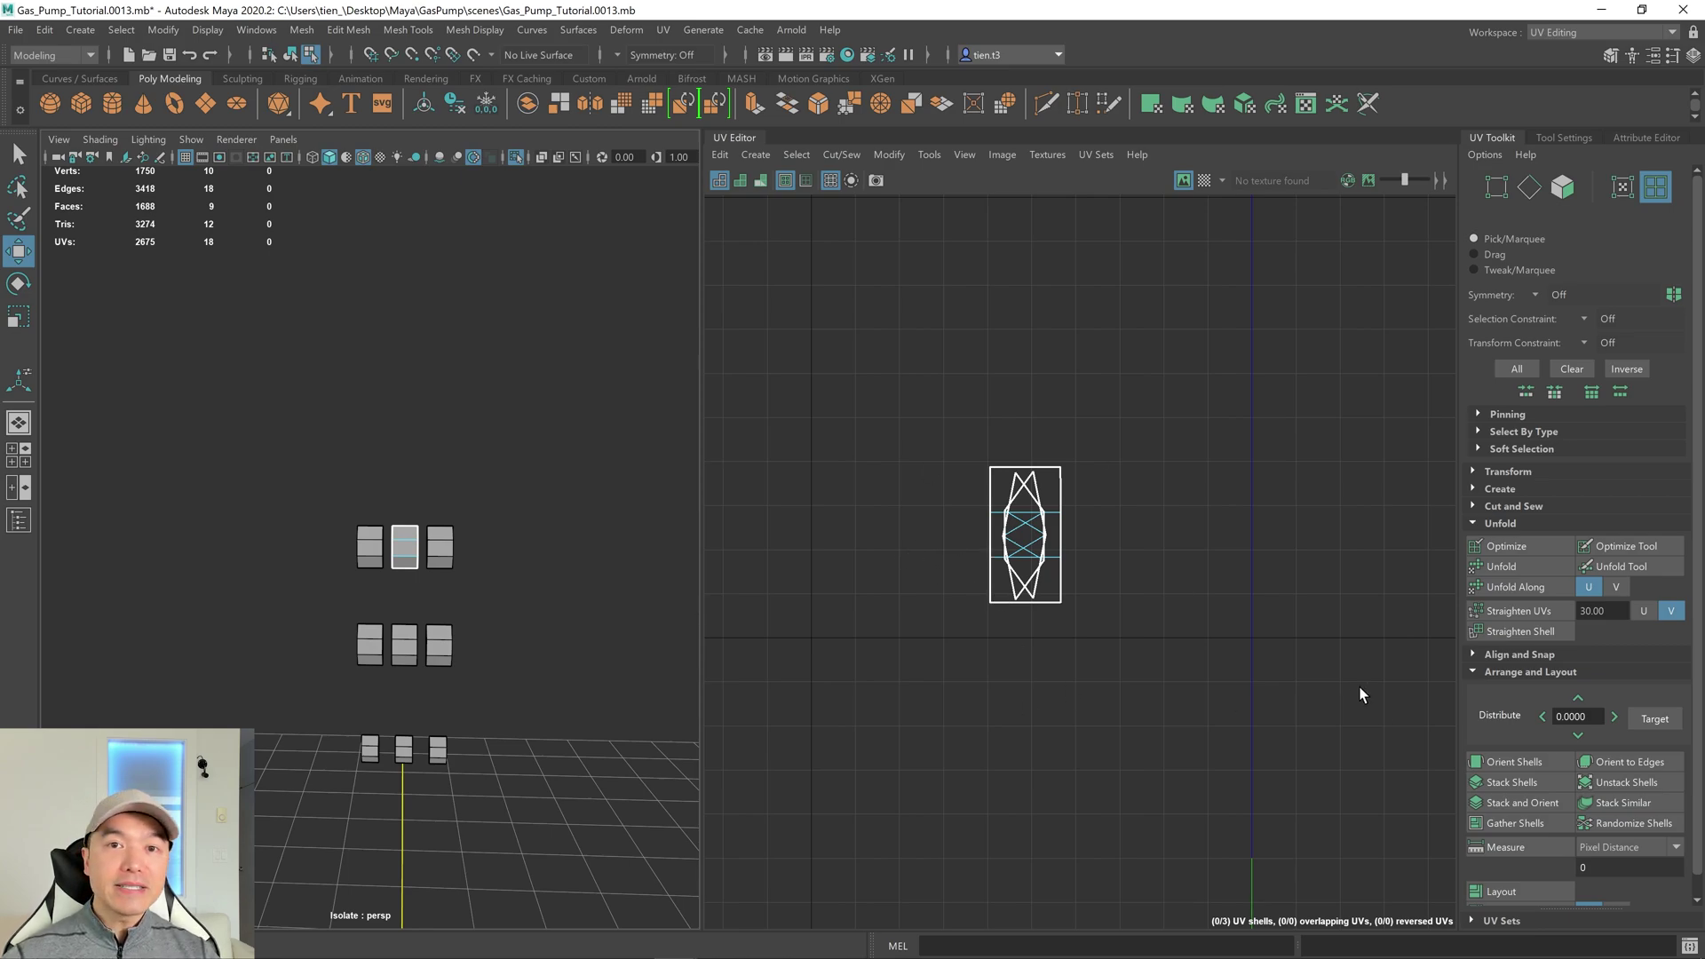
left_click_drag(268, 444, 572, 830)
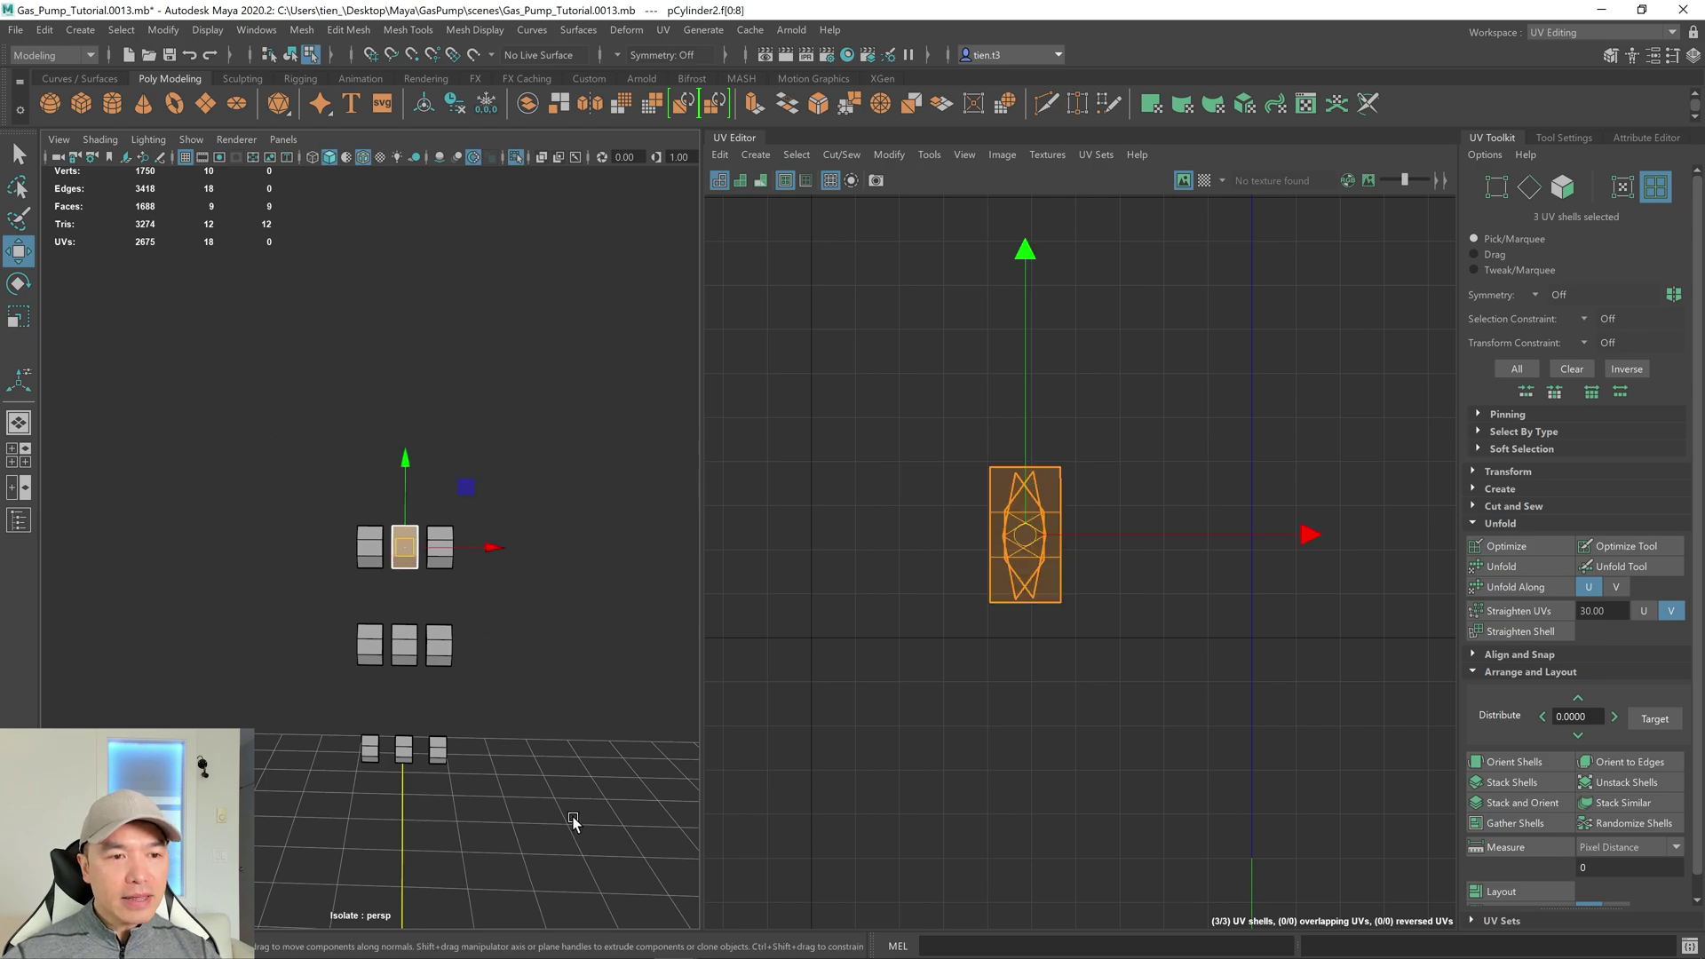
key("F11")
right_click(421, 482)
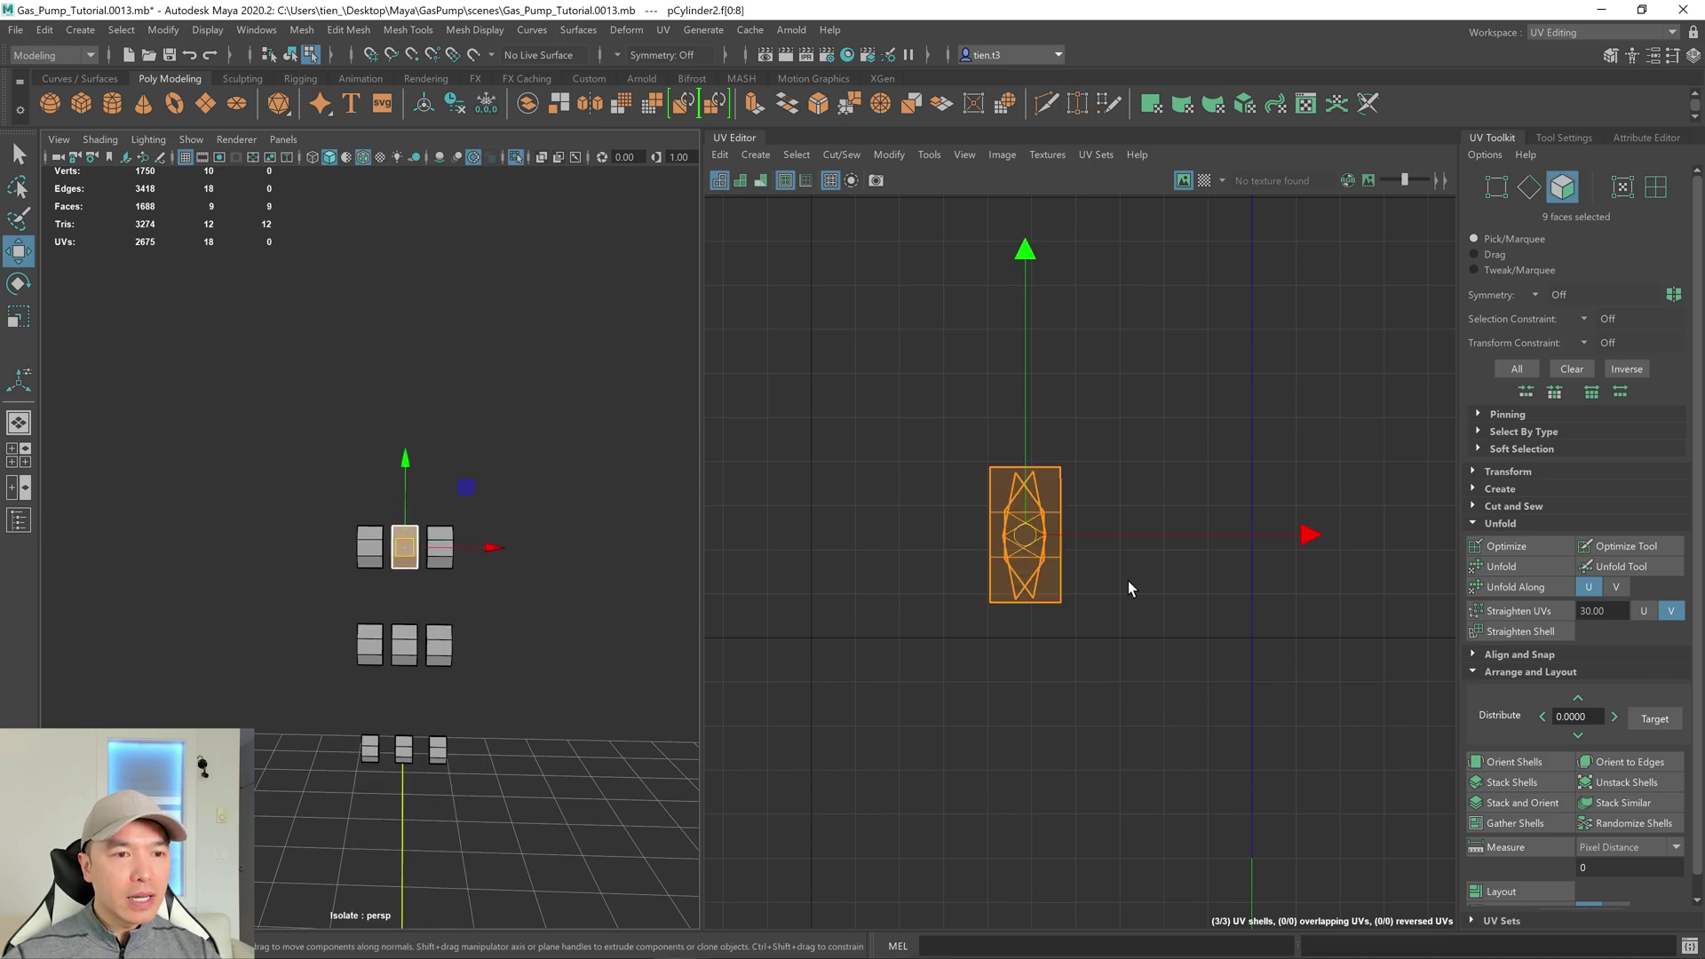
right_click_drag(1179, 447, 882, 391)
left_click_drag(882, 391, 1212, 728)
Select the UV shells of all nine cylinders, stack and orient them, then unstack them.
left_click_drag(391, 554, 346, 554, "alt")
right_click_drag(328, 465, 435, 413)
left_click_drag(258, 435, 550, 855)
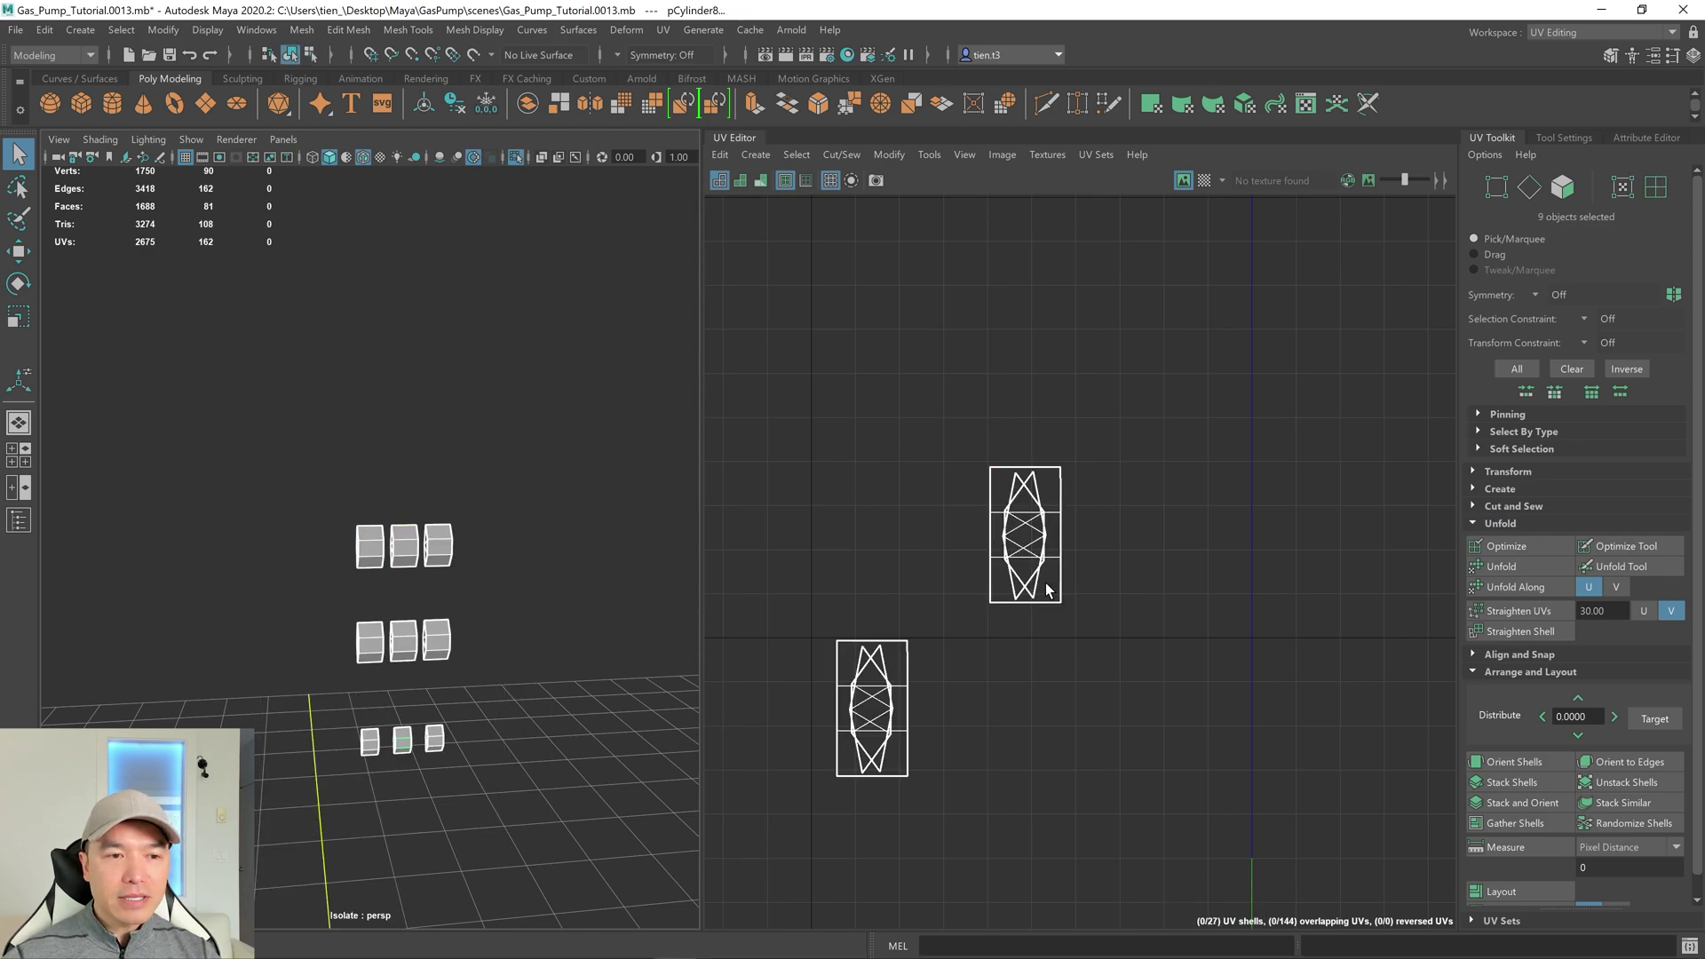
right_click_drag(1197, 472, 1105, 438)
left_click_drag(799, 397, 1226, 852)
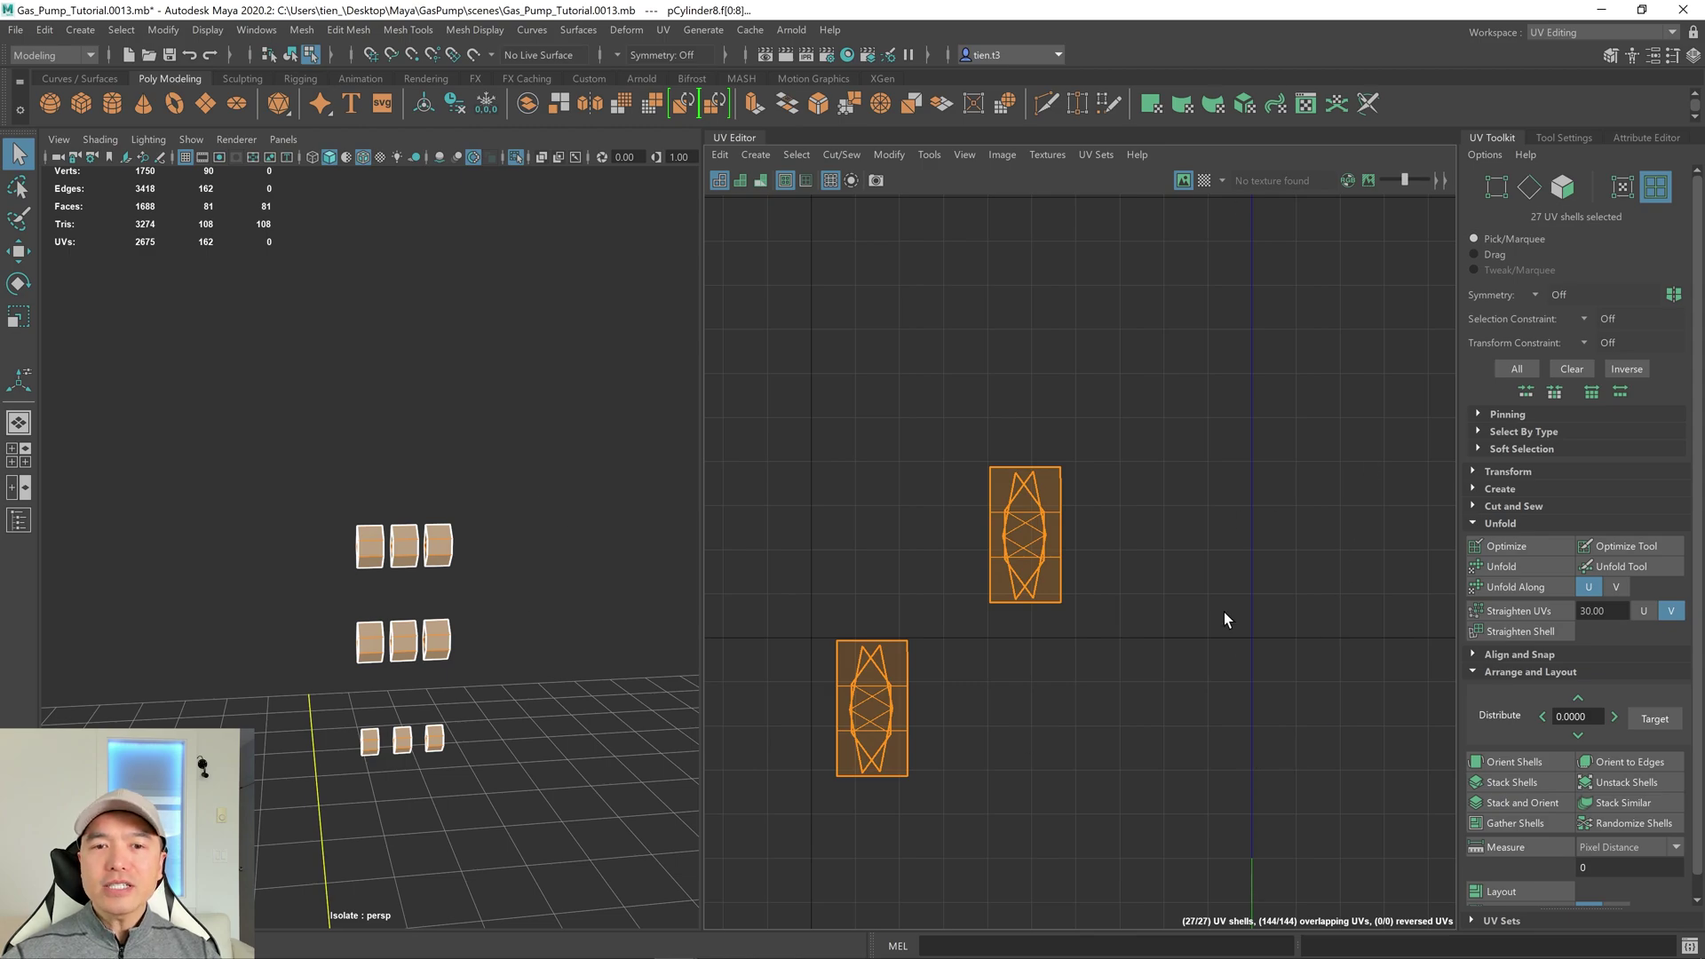
left_click(1542, 802)
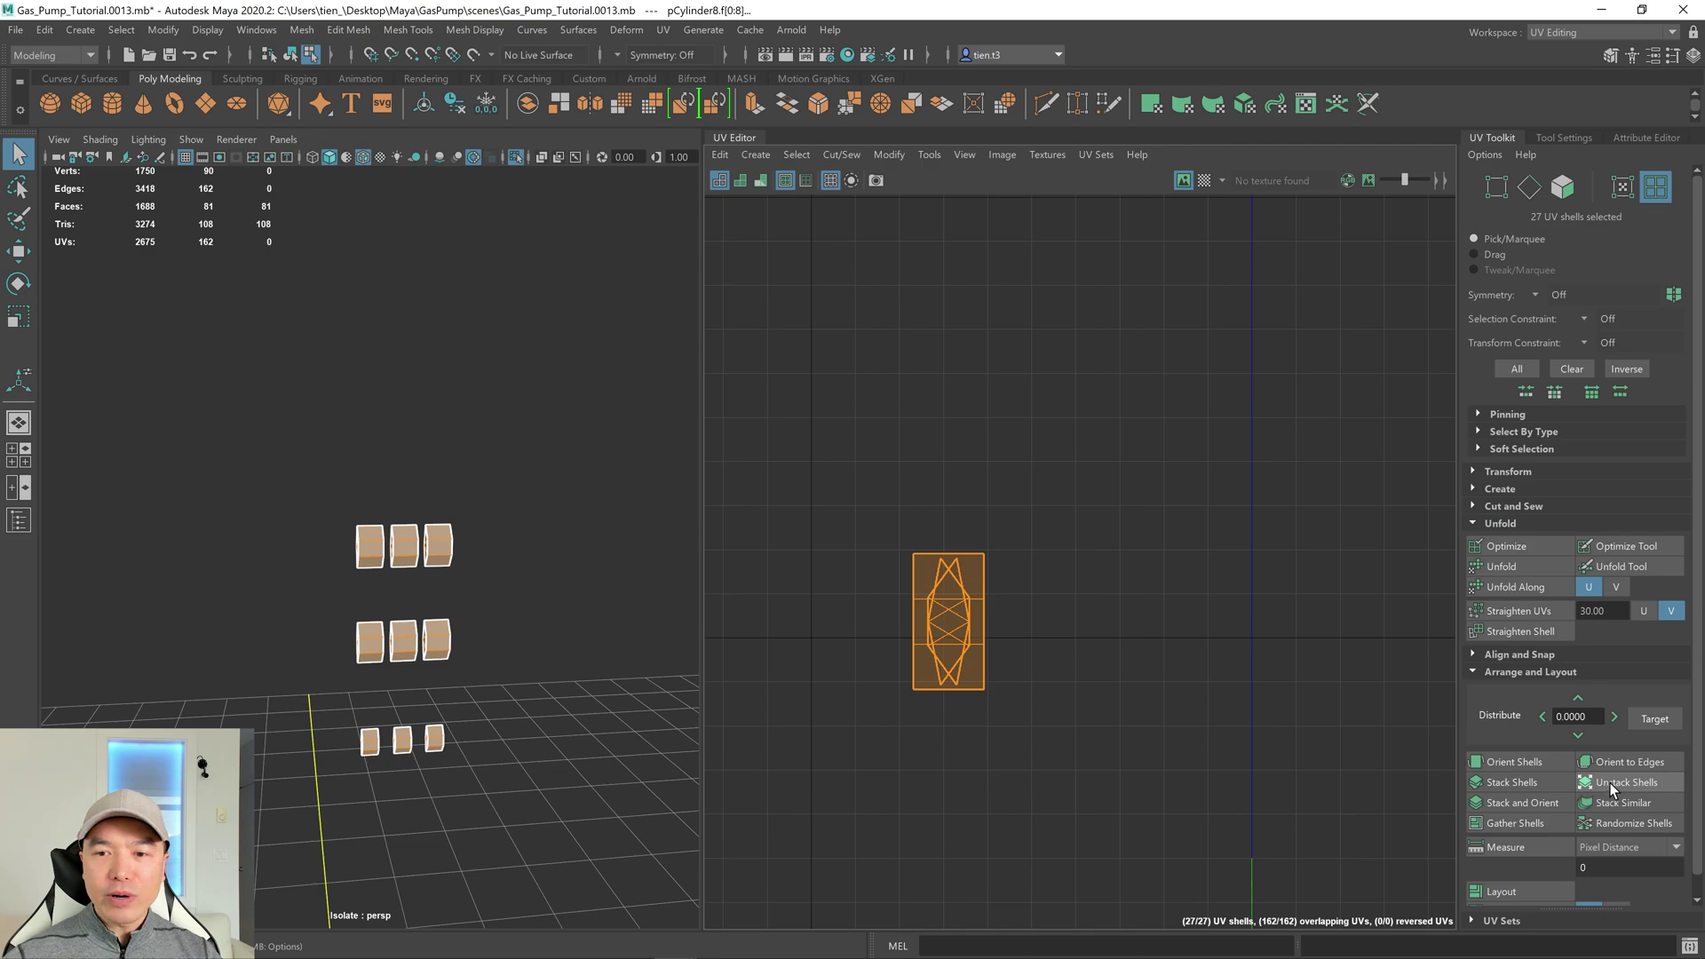
left_click(1612, 788)
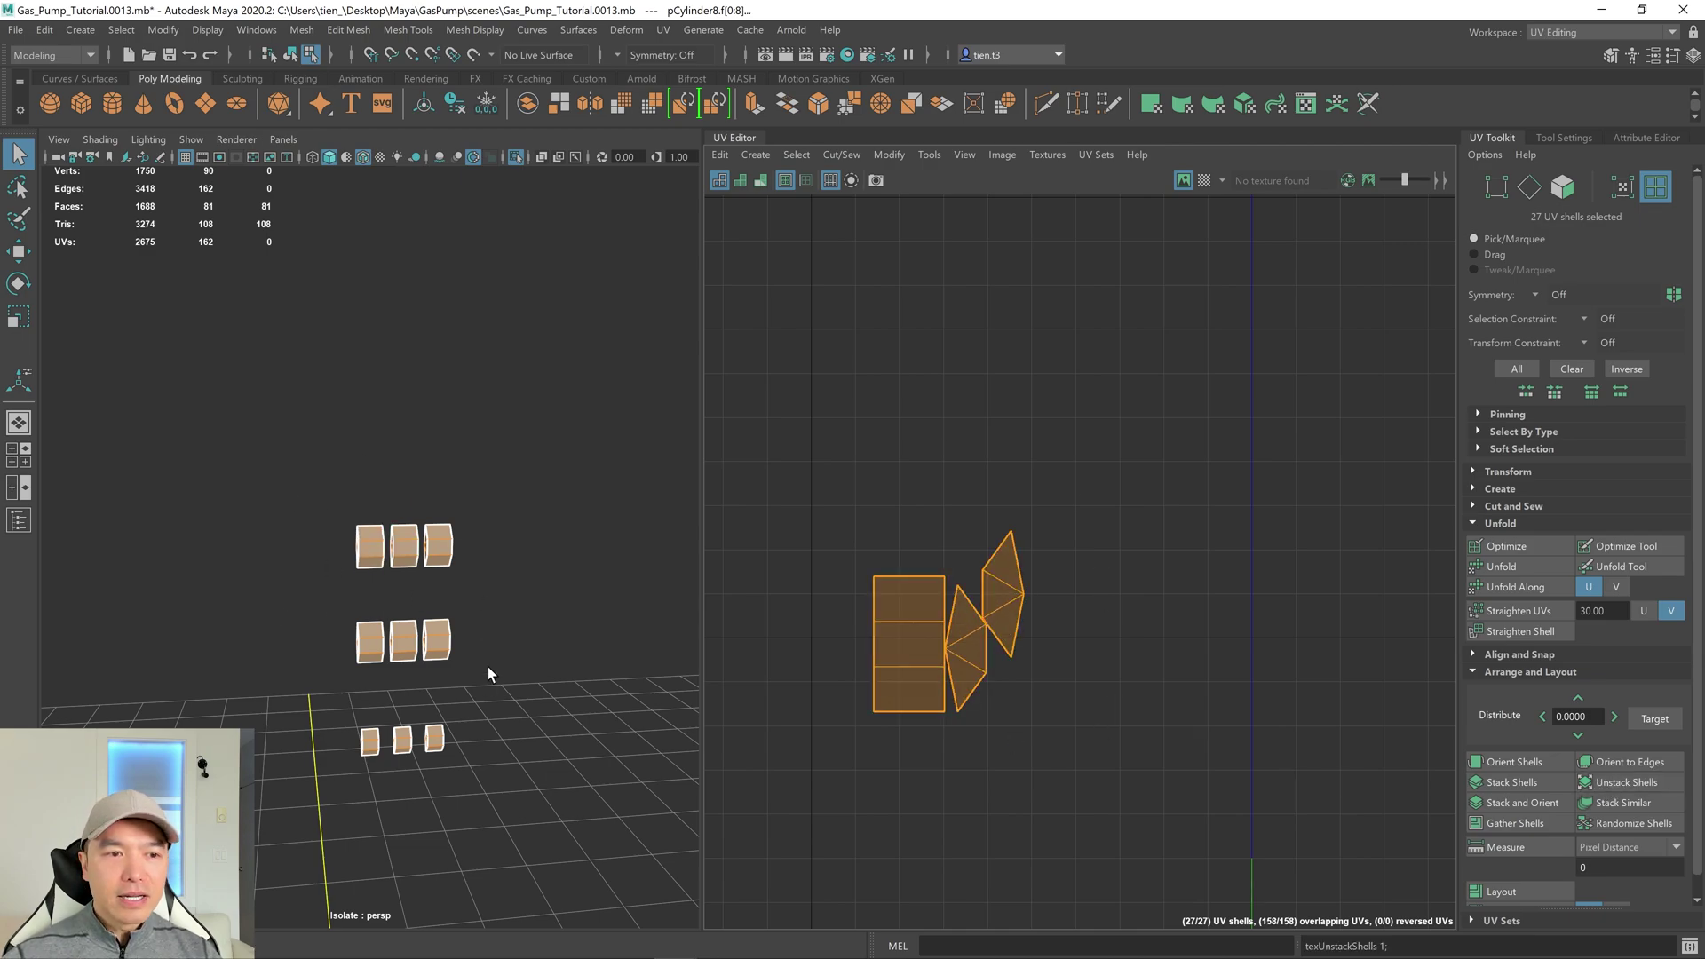
left_click_drag(513, 654, 448, 632, "alt")
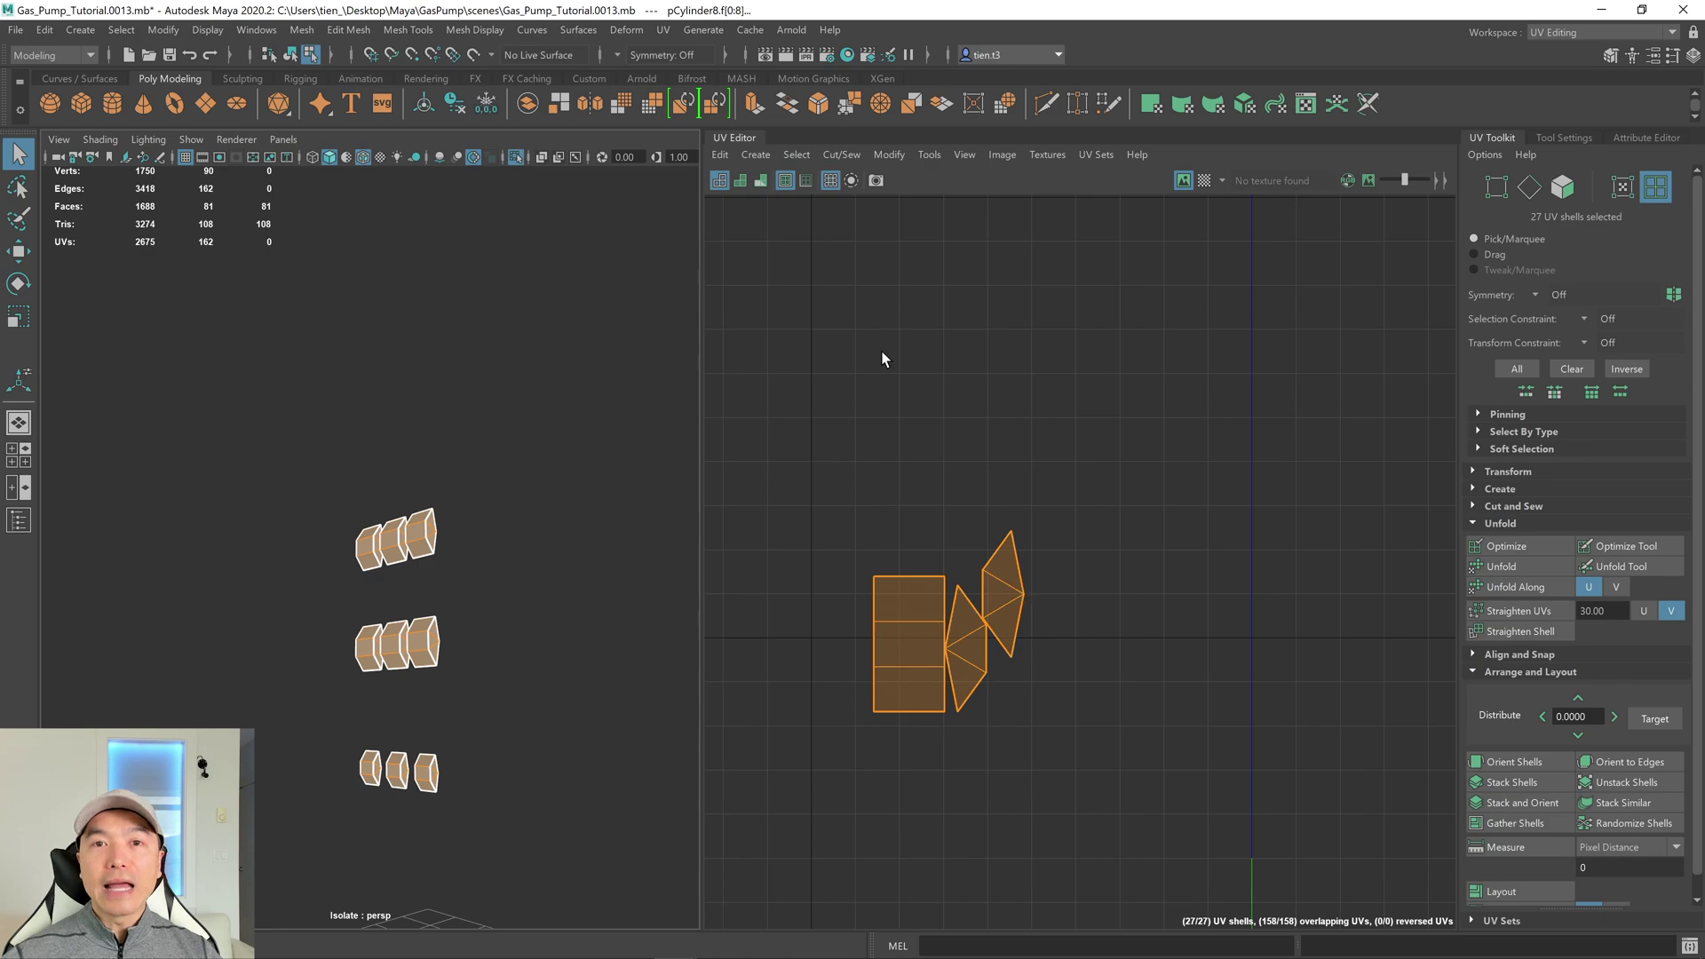
Open the Layout UVs options for the selected shells and reset them to their defaults.
left_click(889, 155)
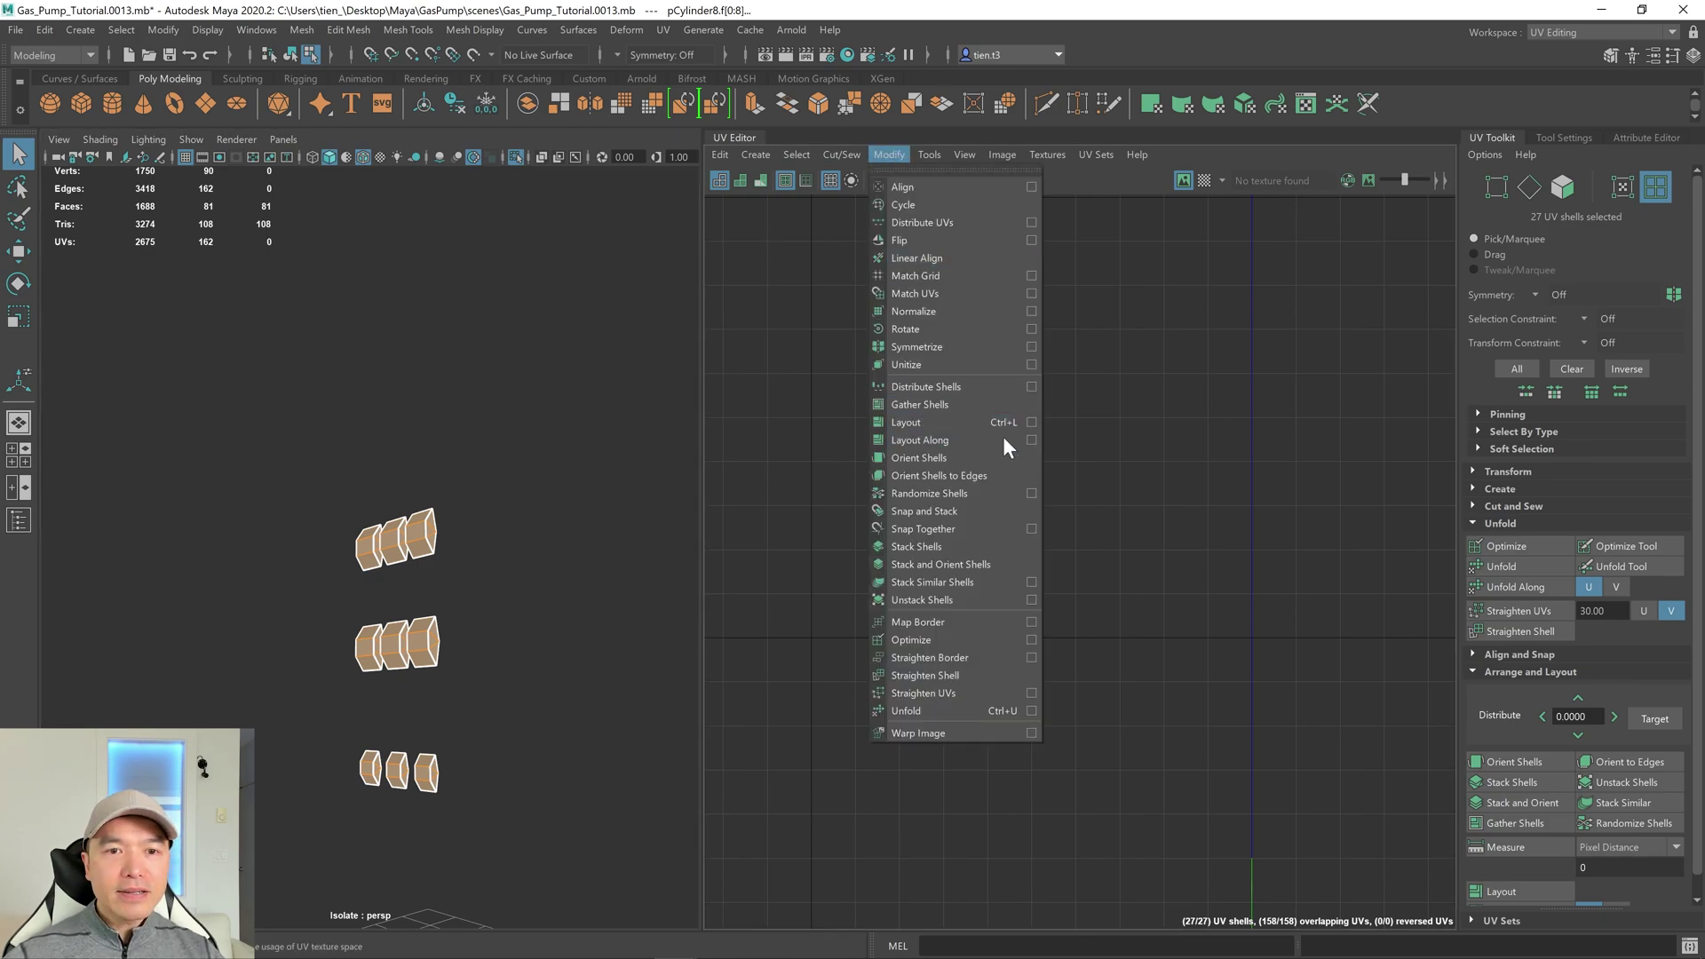
left_click(1034, 423)
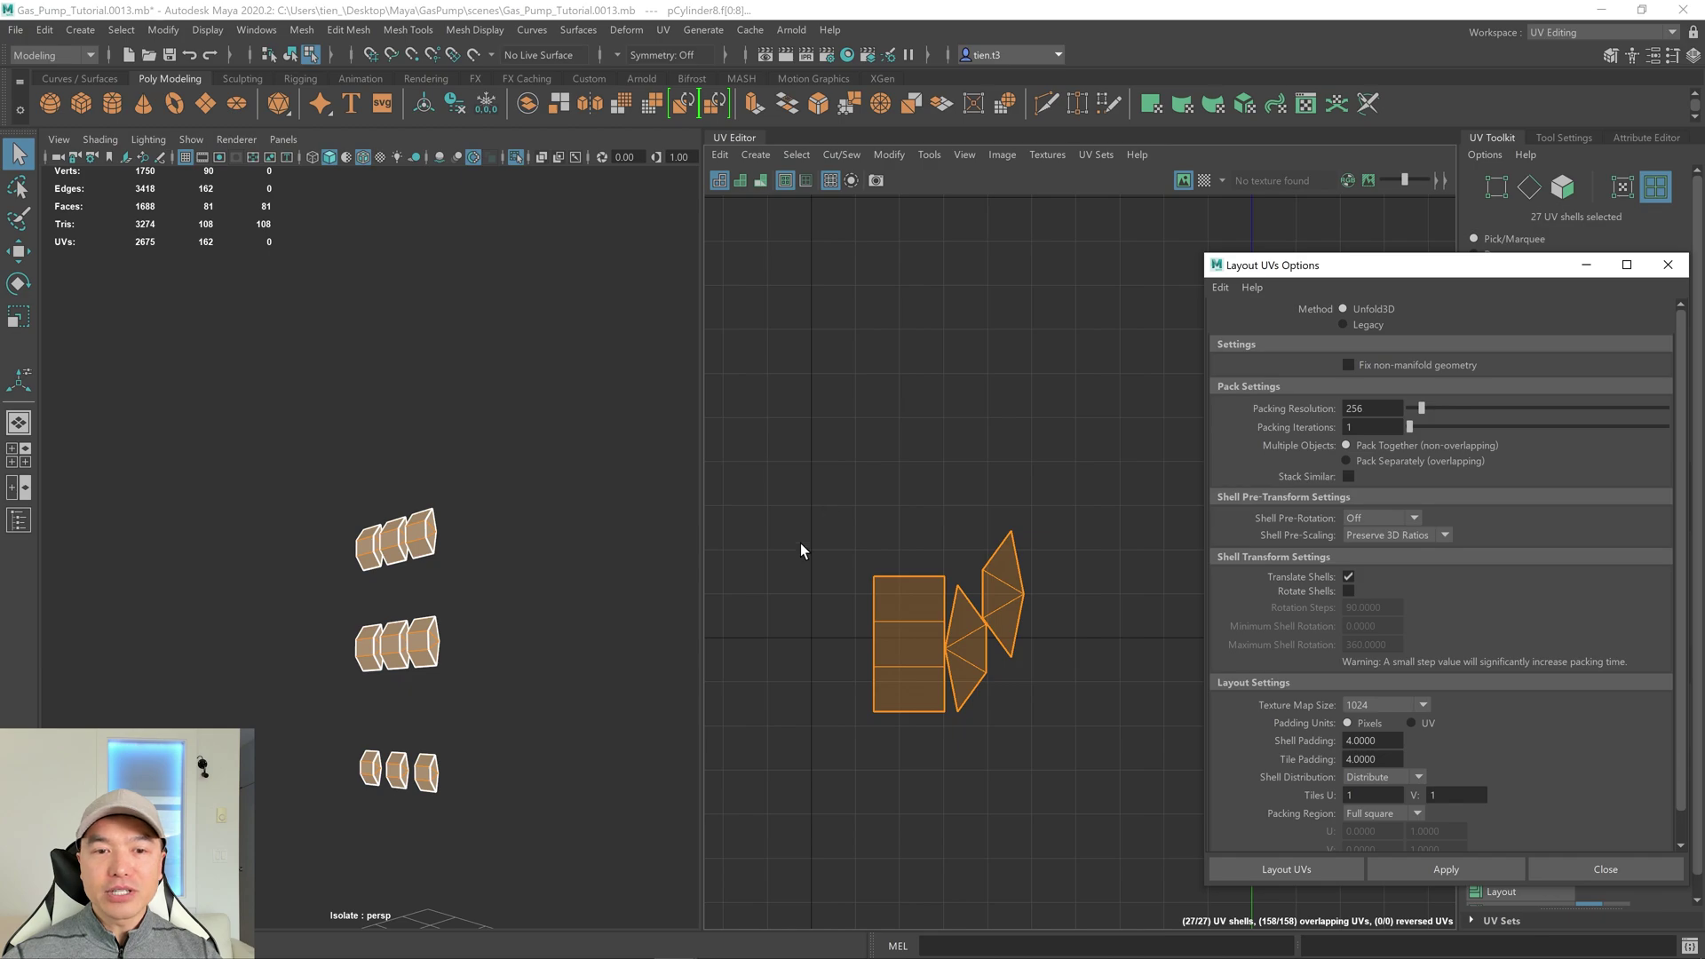
left_click(1220, 289)
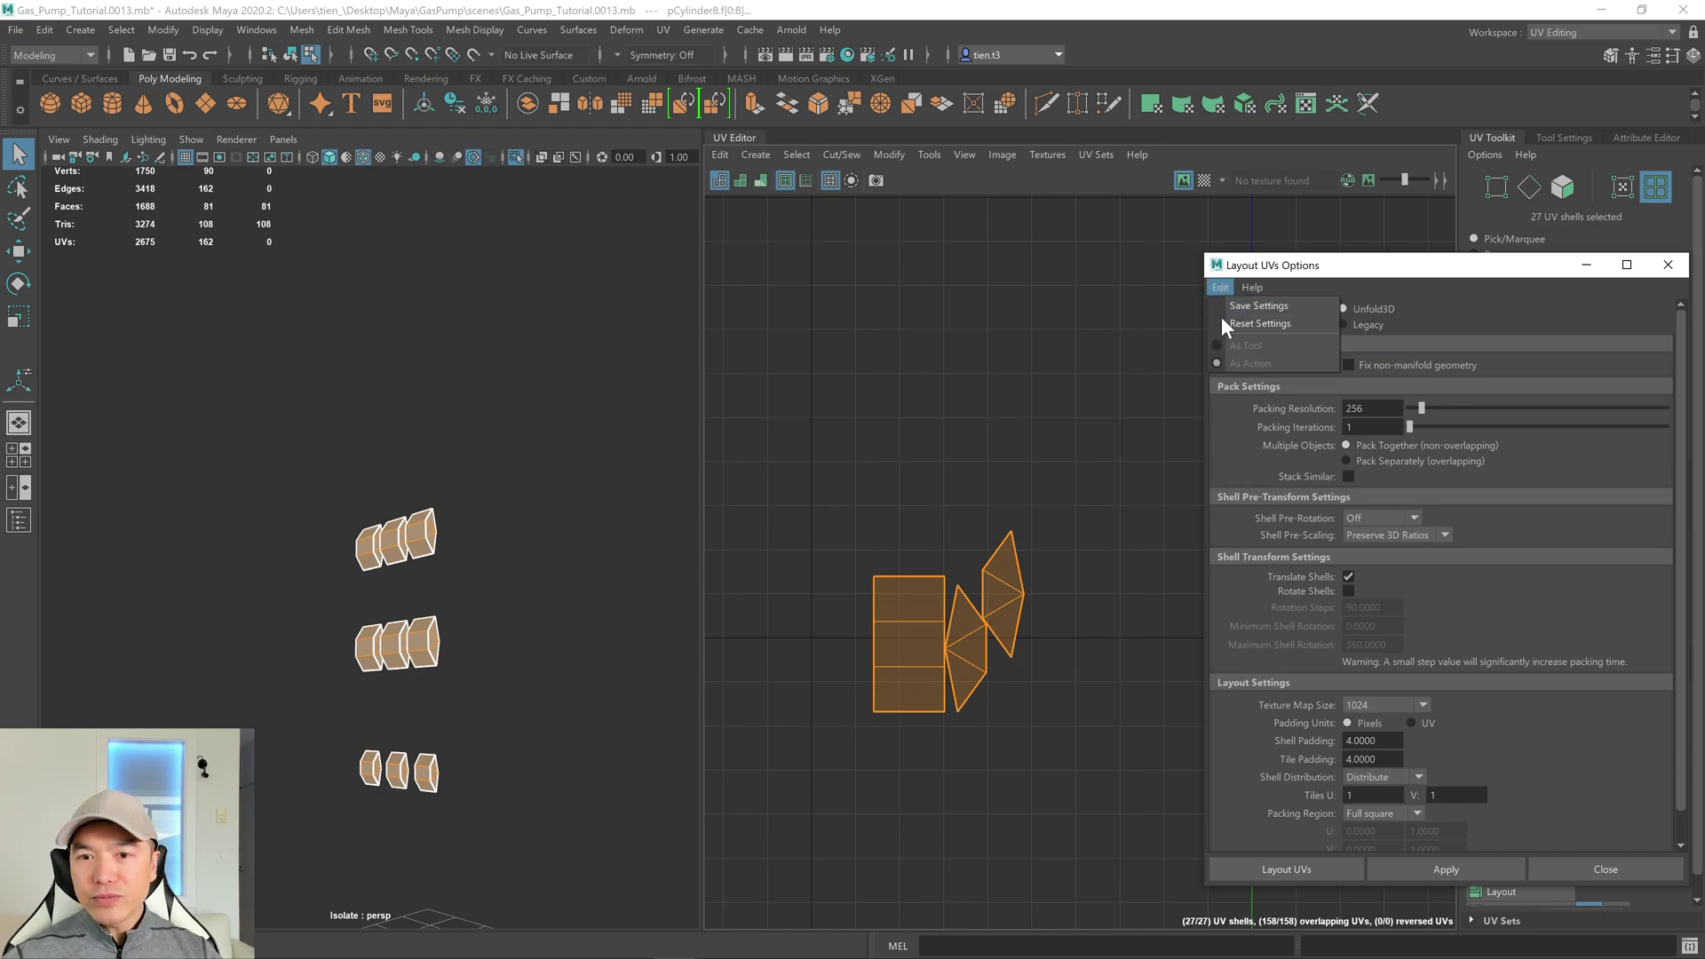
left_click(1228, 322)
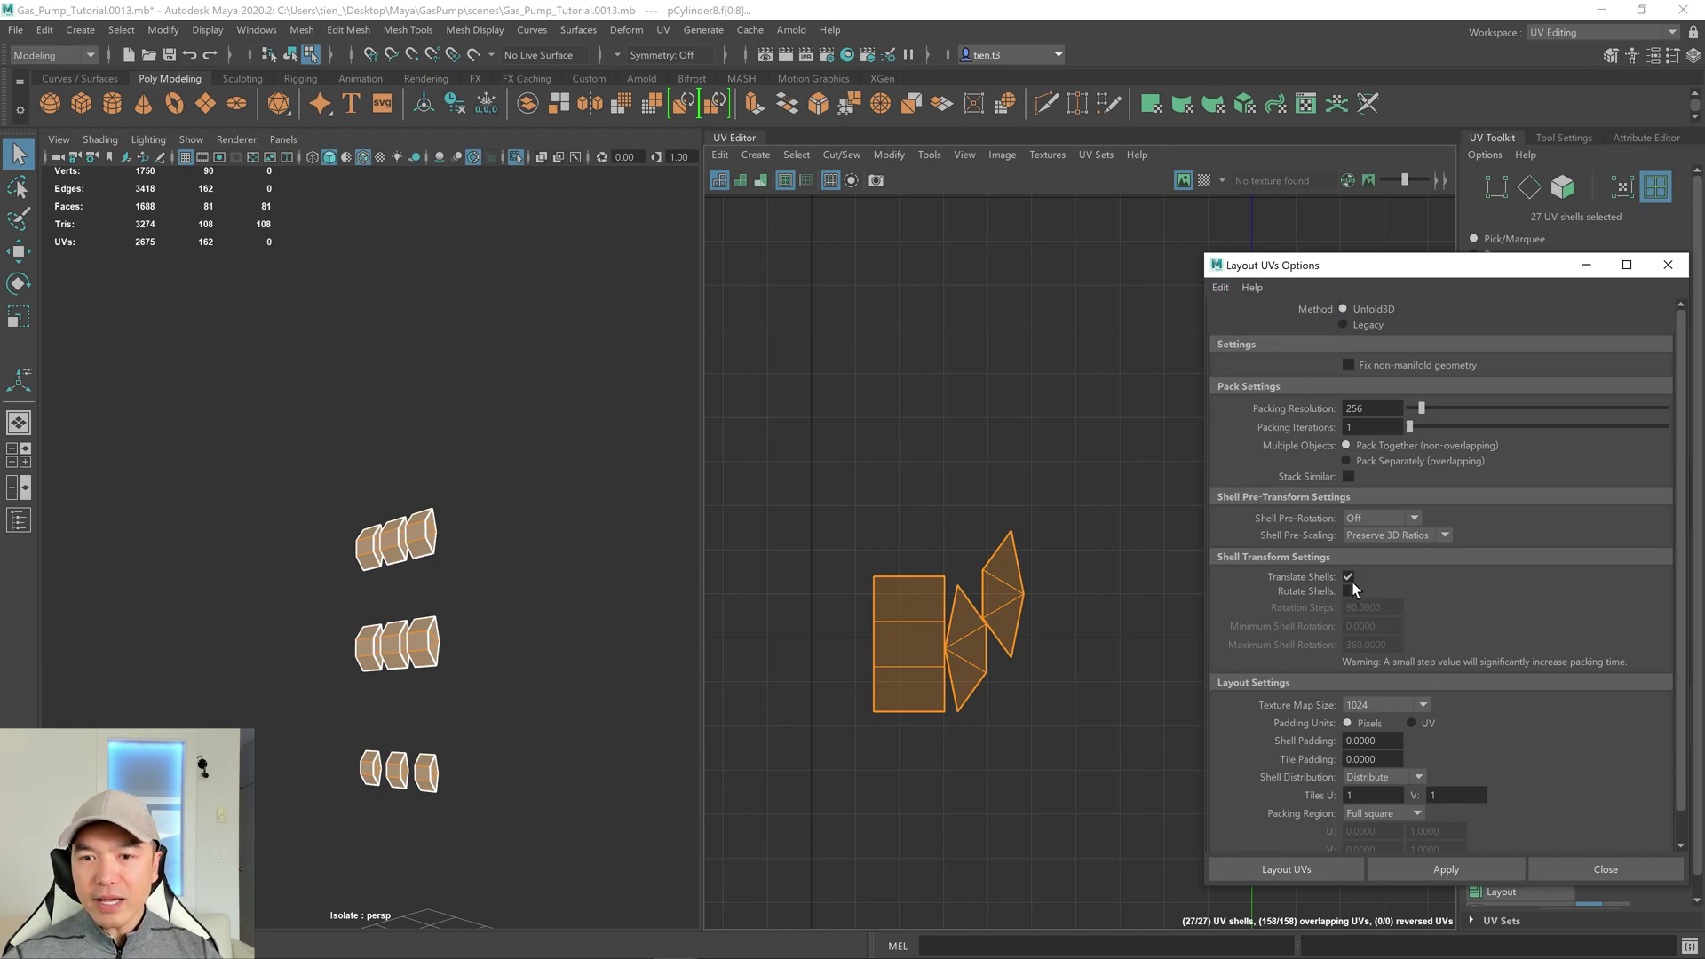
middle_click_drag(1031, 559, 981, 384, "alt")
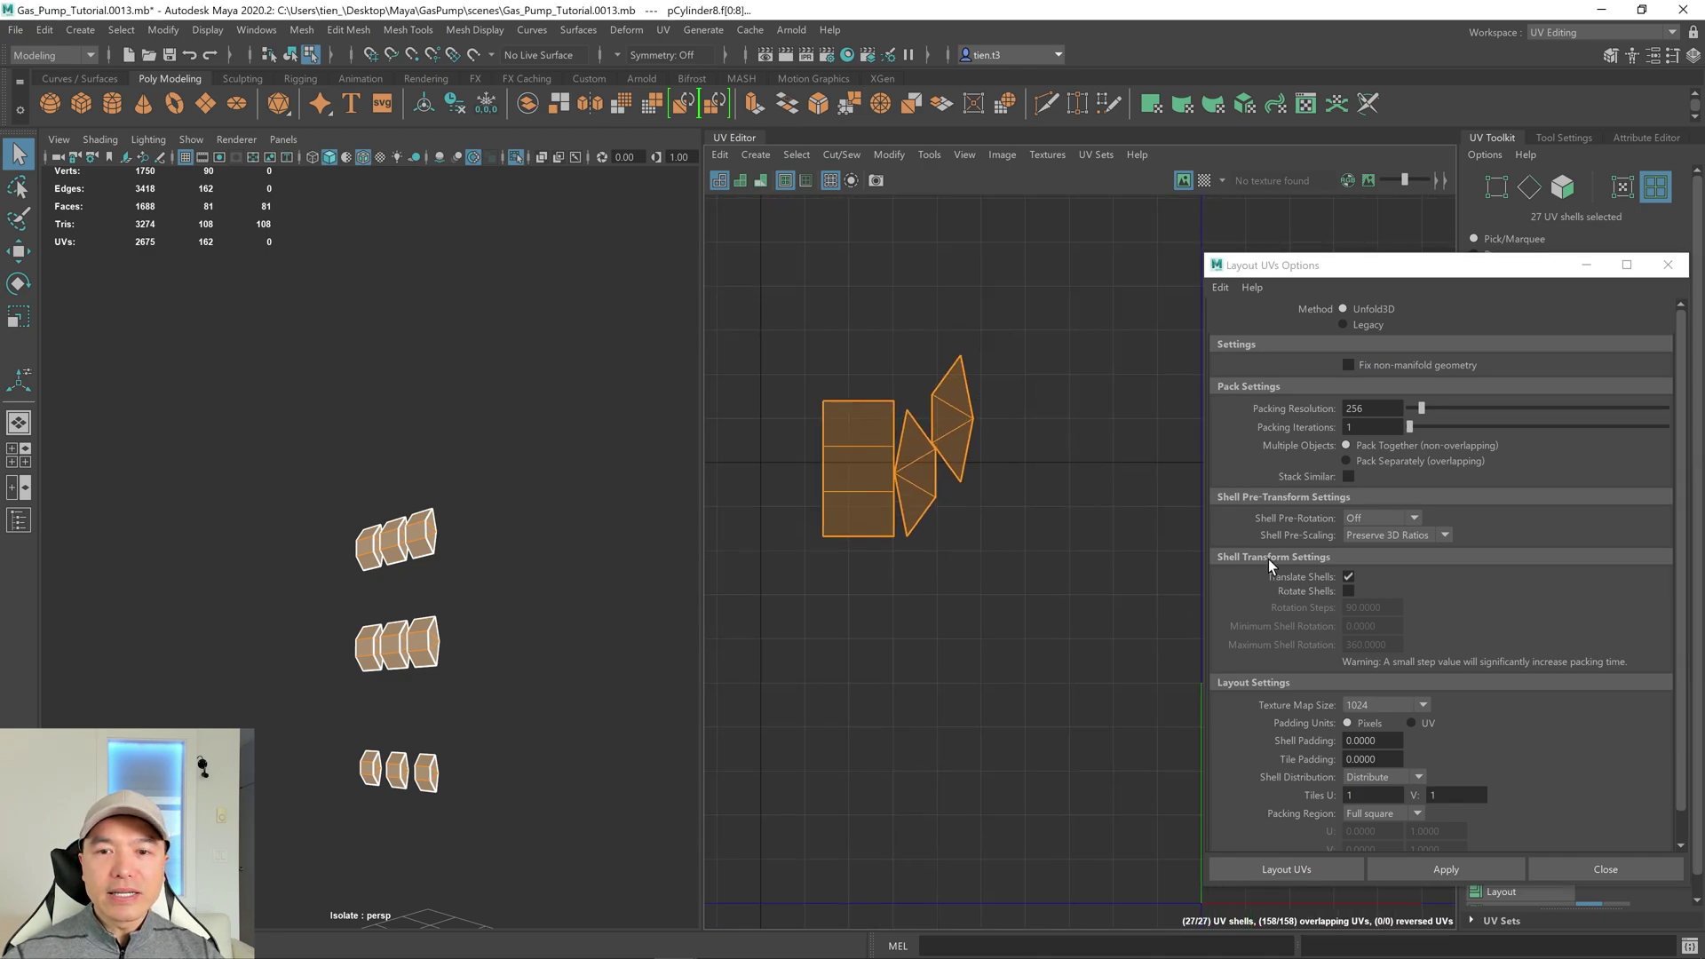
Set shell padding and tile padding to 4 pixels and lay out all the cylinder shells in the 0–1 UV square.
left_click_drag(1382, 740, 1225, 747)
type("4")
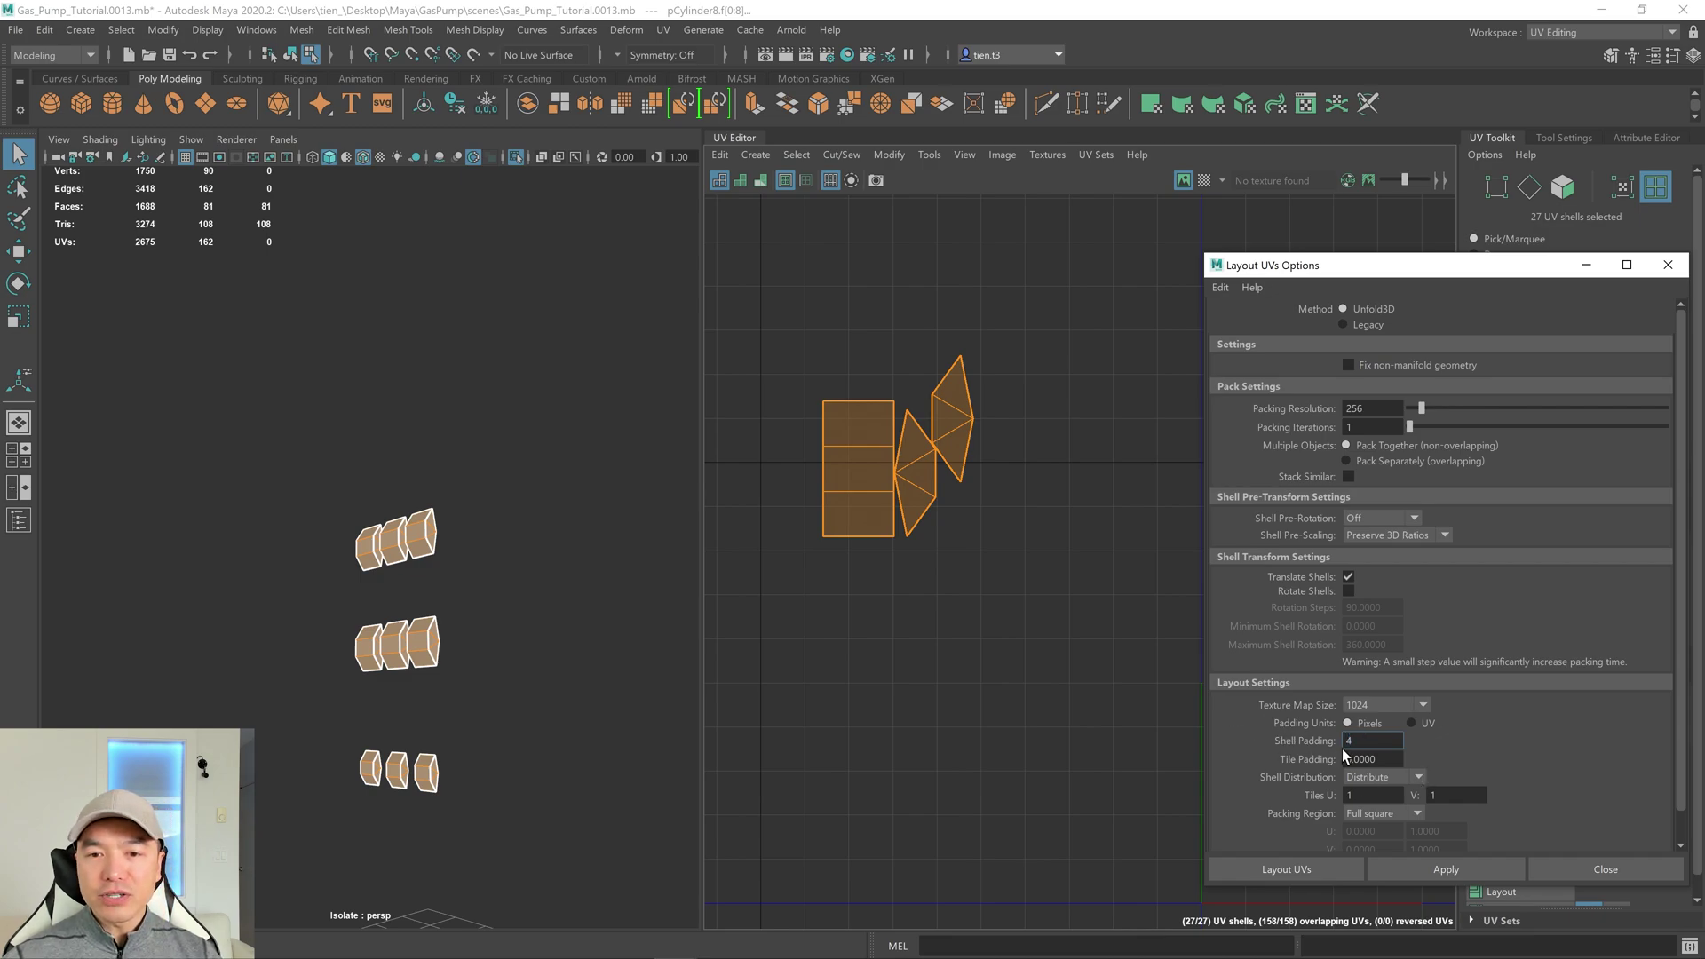
key("Tab")
type("4")
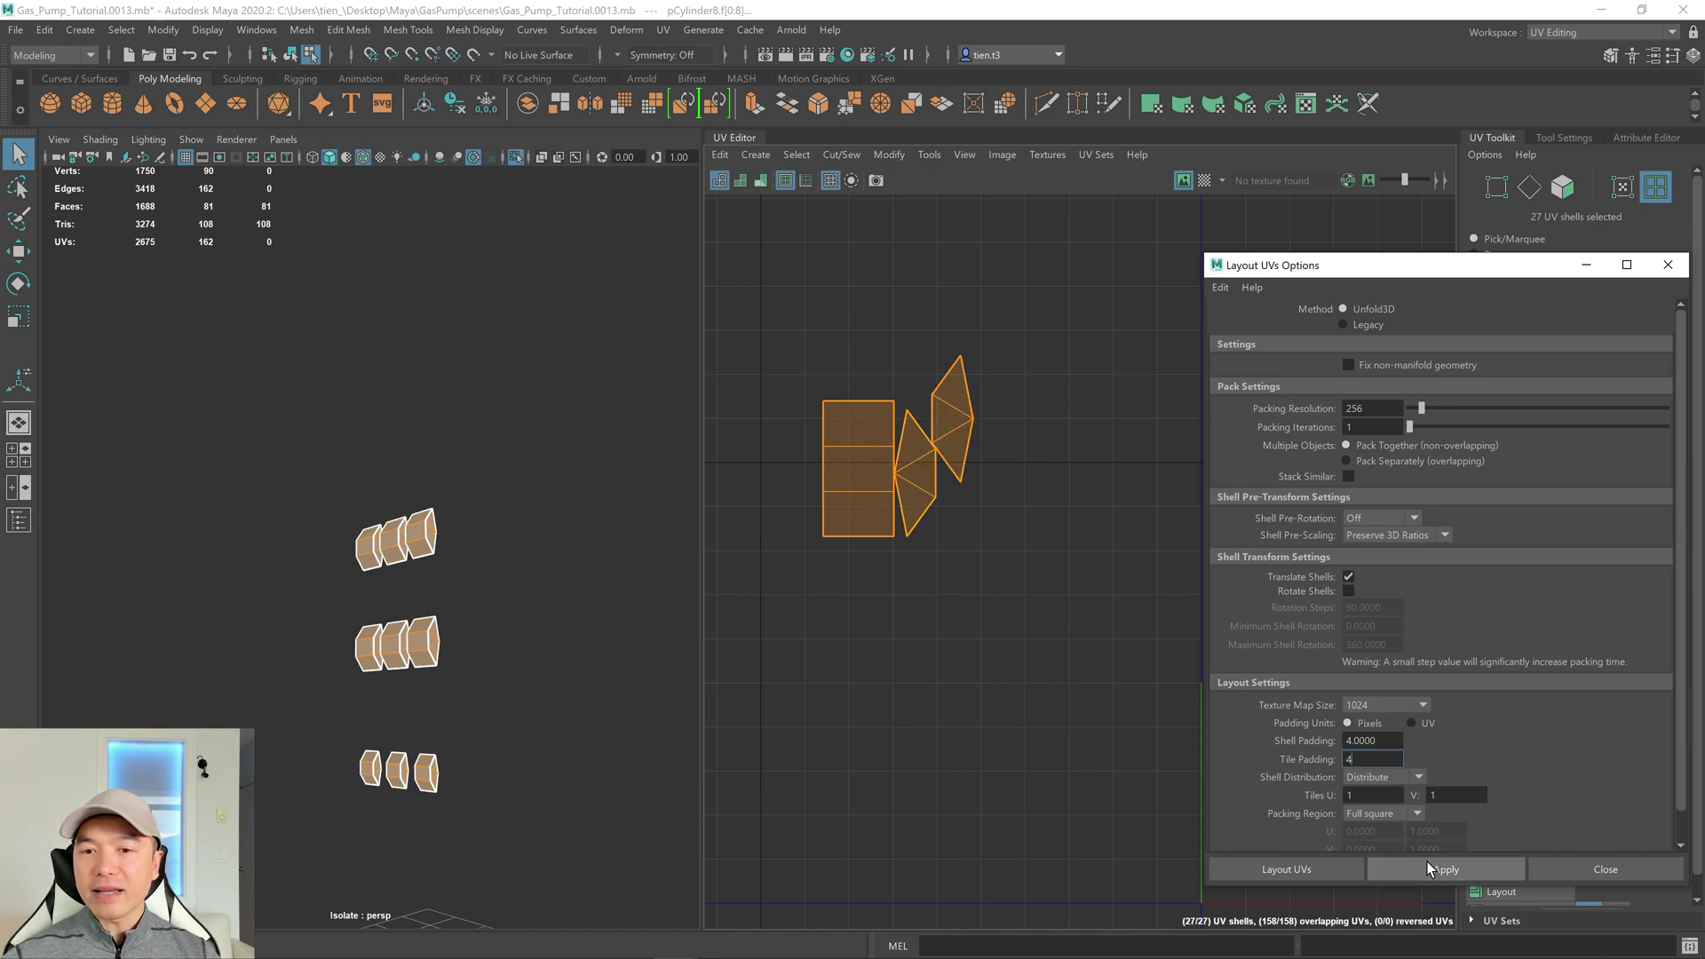
left_click(1279, 870)
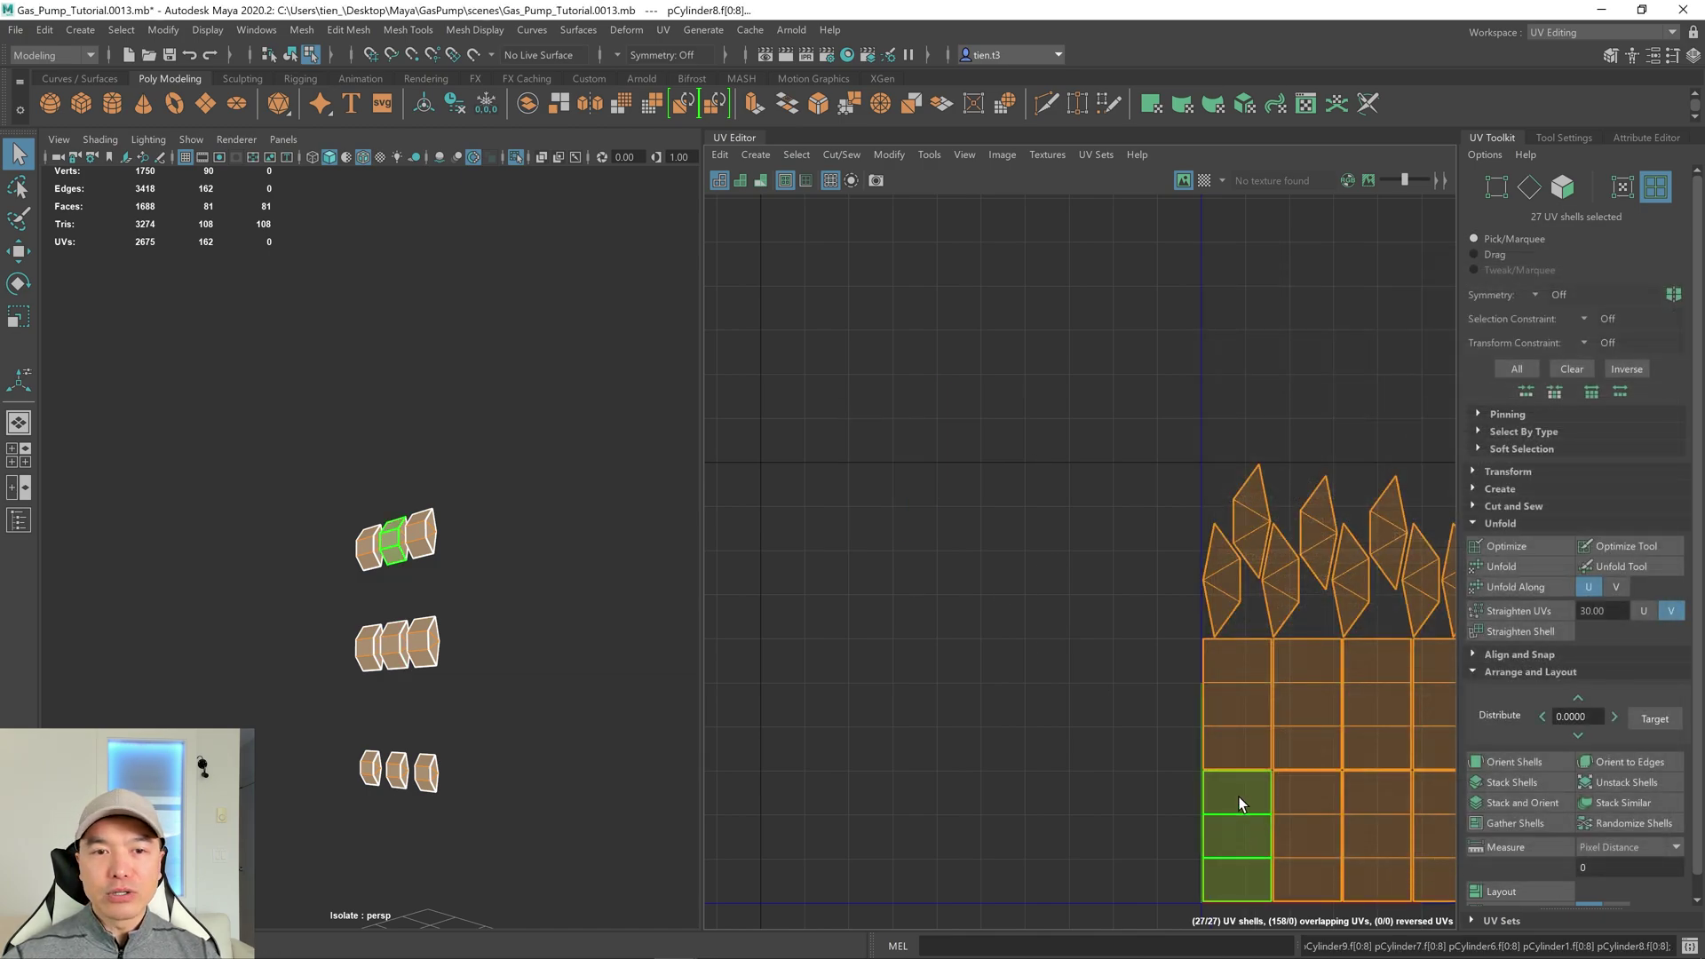
key("f")
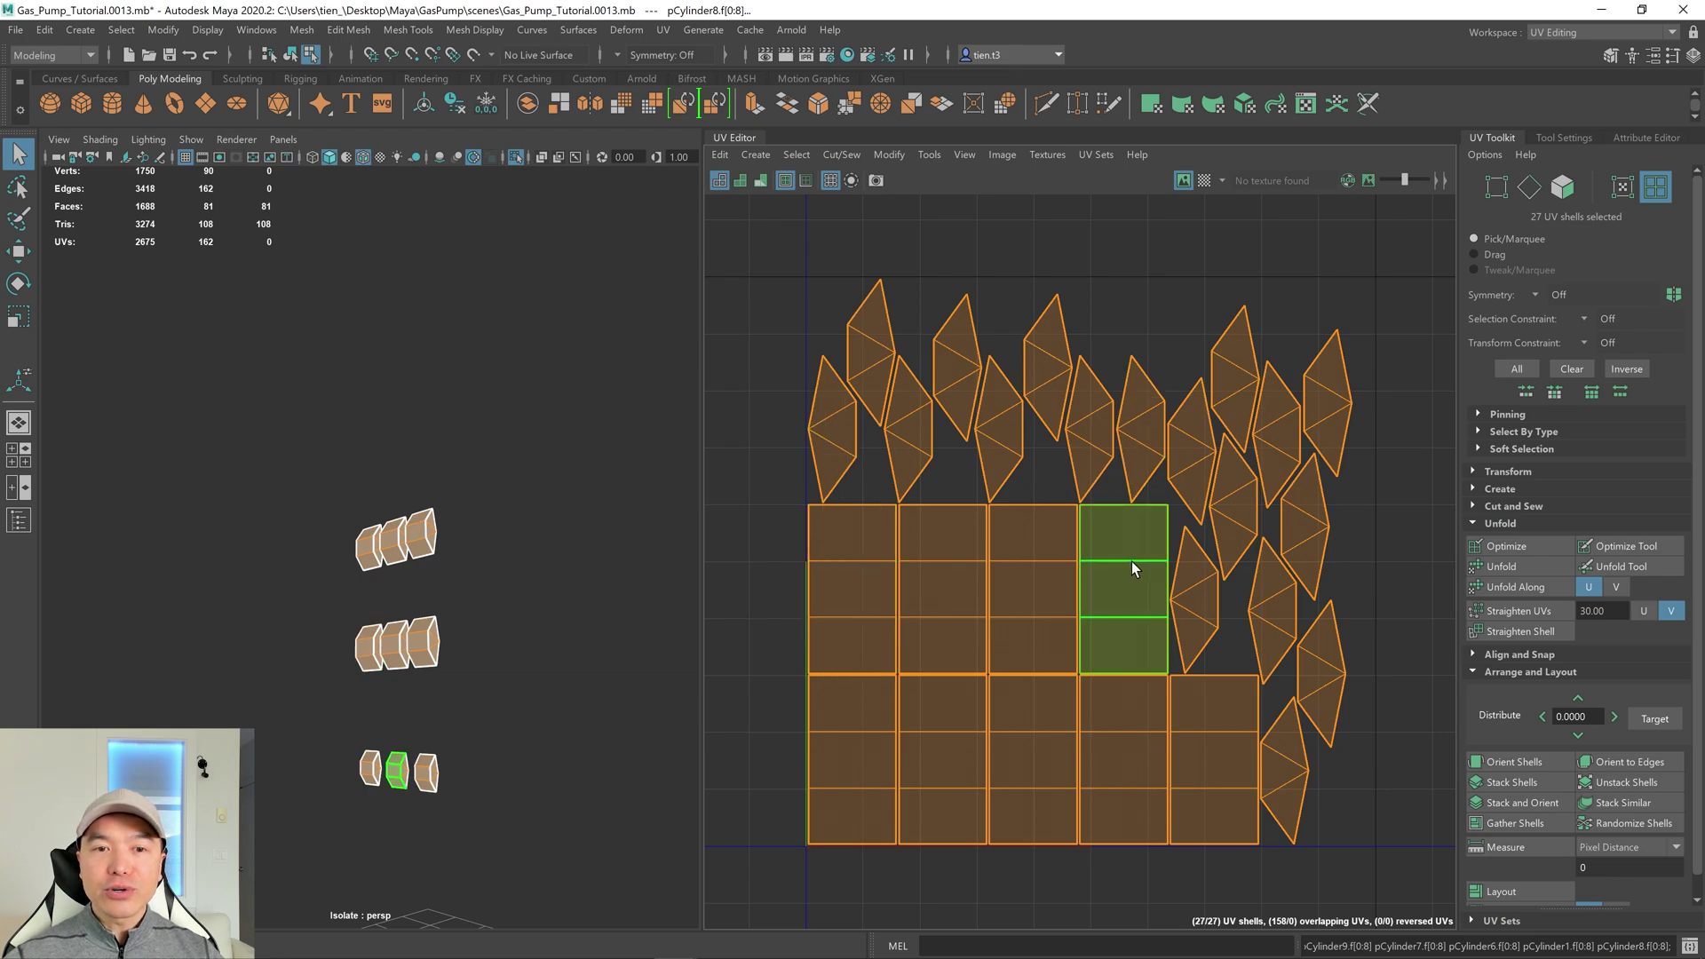
Select the upper edges of the cylinders in all three rows to check how their UV shells are oriented.
left_click_drag(574, 630, 484, 617, "alt")
right_click_drag(413, 460, 414, 405)
left_click_drag(293, 494, 545, 529)
scroll(434, 597, "up", 2)
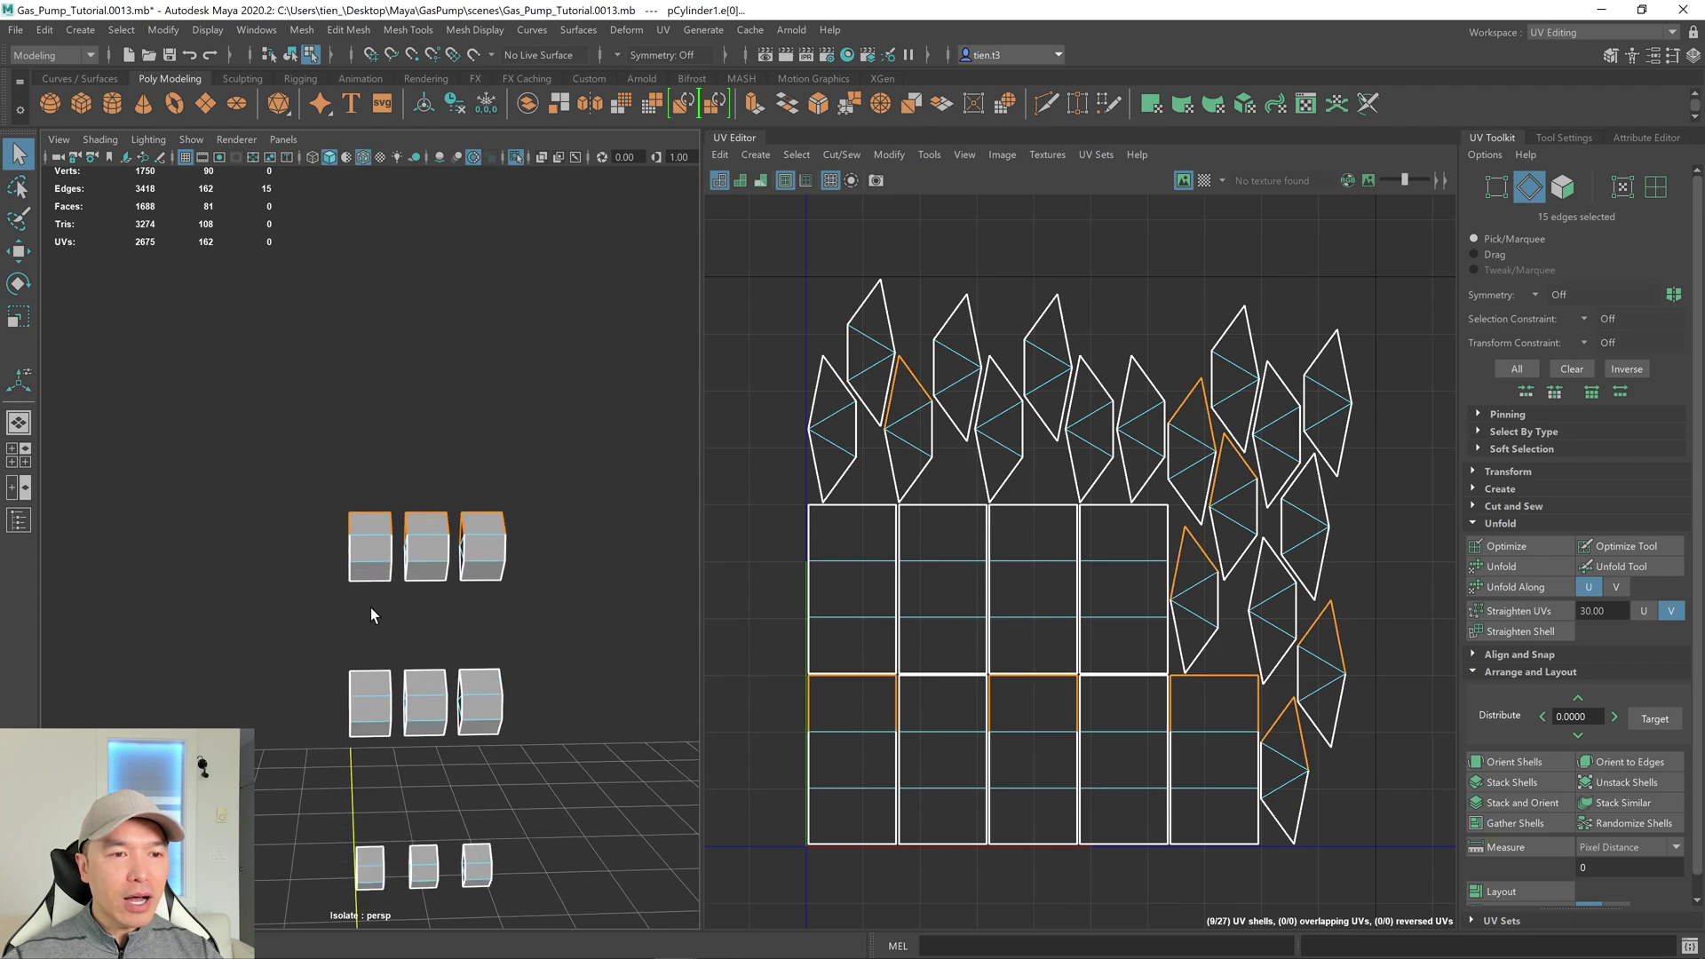
left_click_drag(317, 643, 562, 683, "shift")
left_click_drag(364, 785, 519, 850, "shift")
left_click_drag(313, 813, 471, 865, "shift")
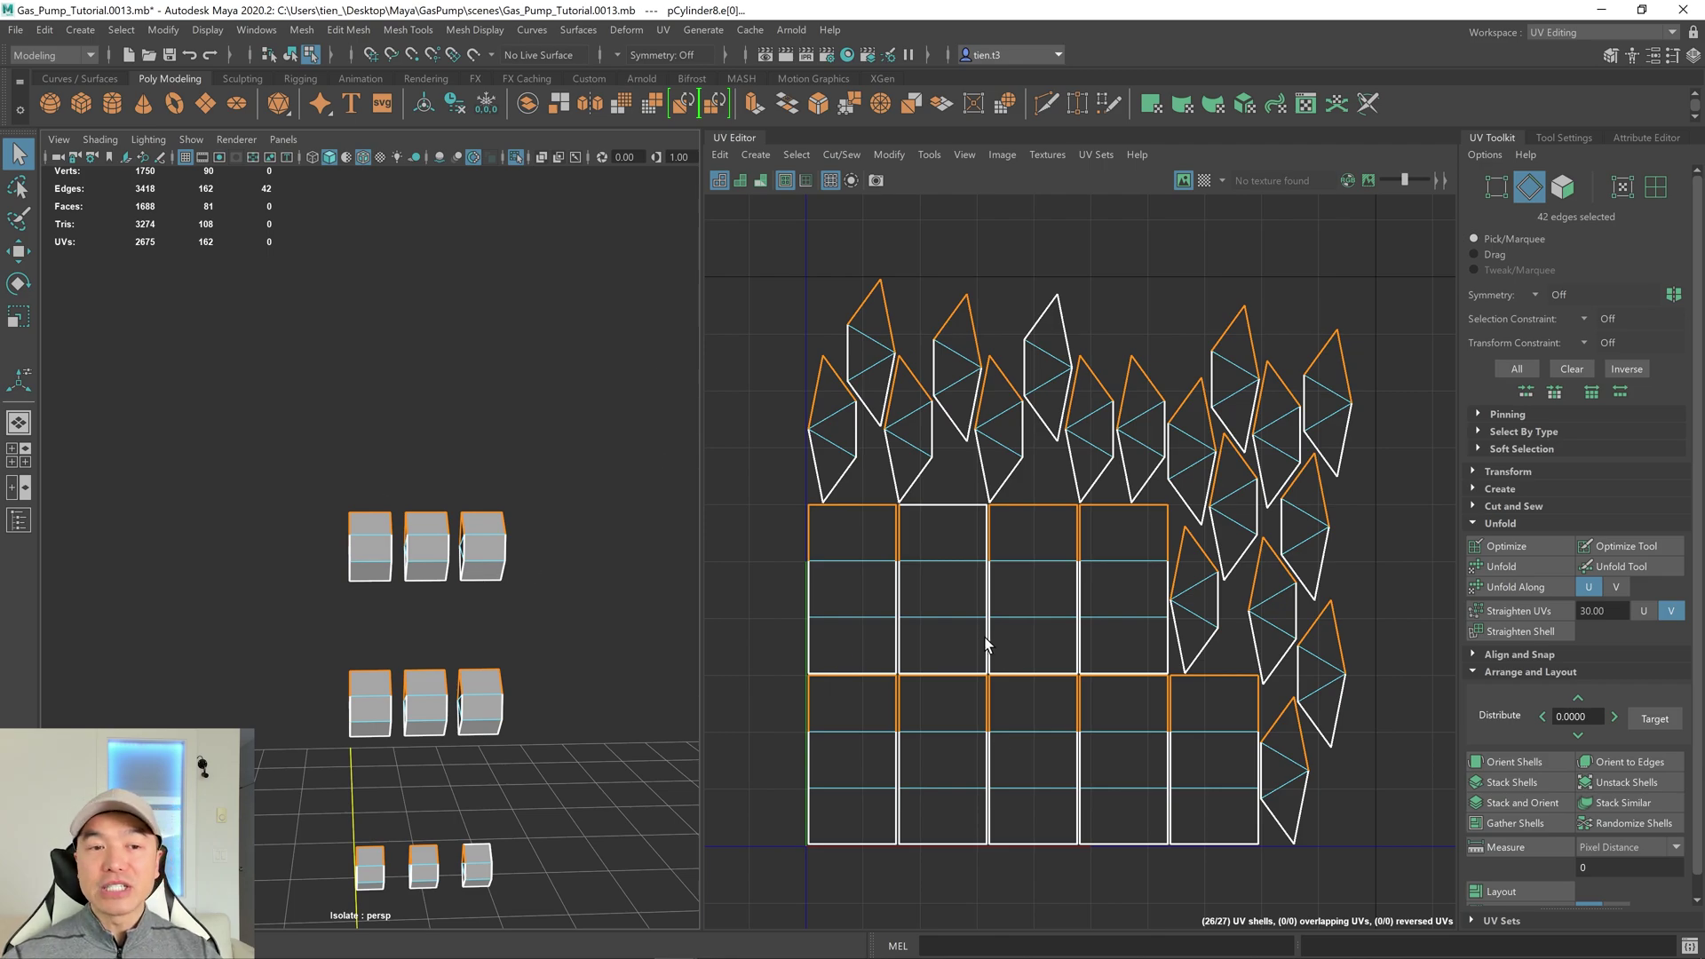
Select all of the cylinders' UV shells, scale them down together and move them outside the 0–1 UV square.
scroll(489, 594, "down", 3)
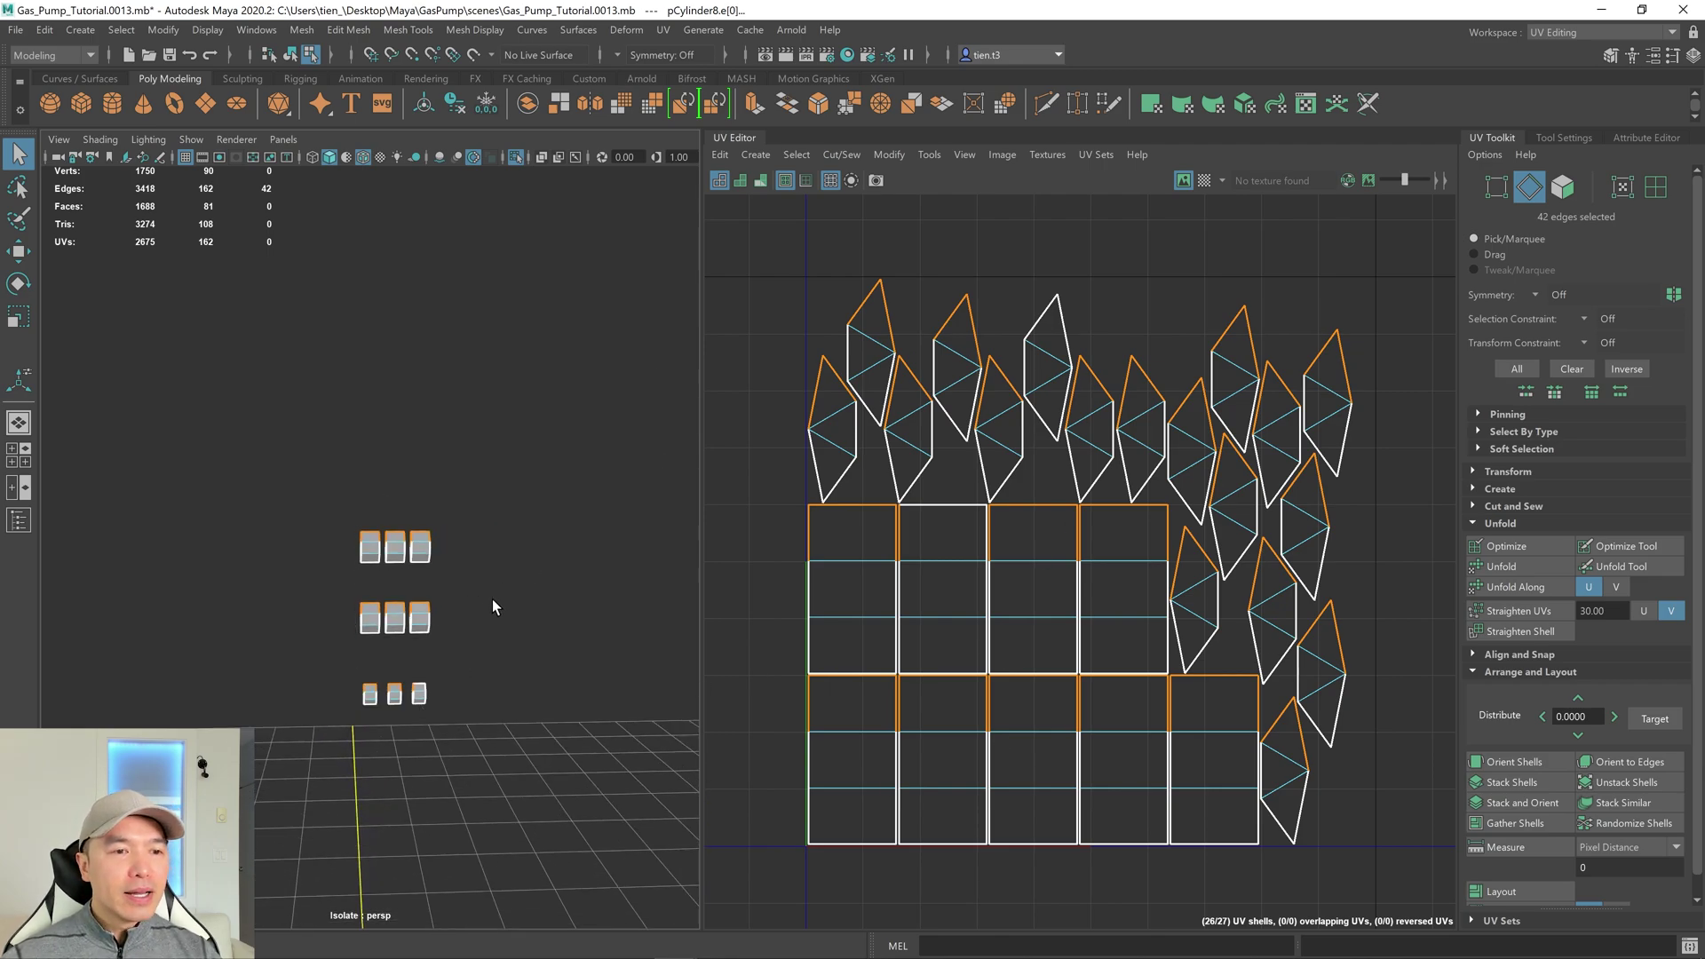
scroll(1340, 510, "down", 5)
right_click_drag(1101, 435, 1088, 388)
left_click_drag(946, 312, 1427, 824)
key("r")
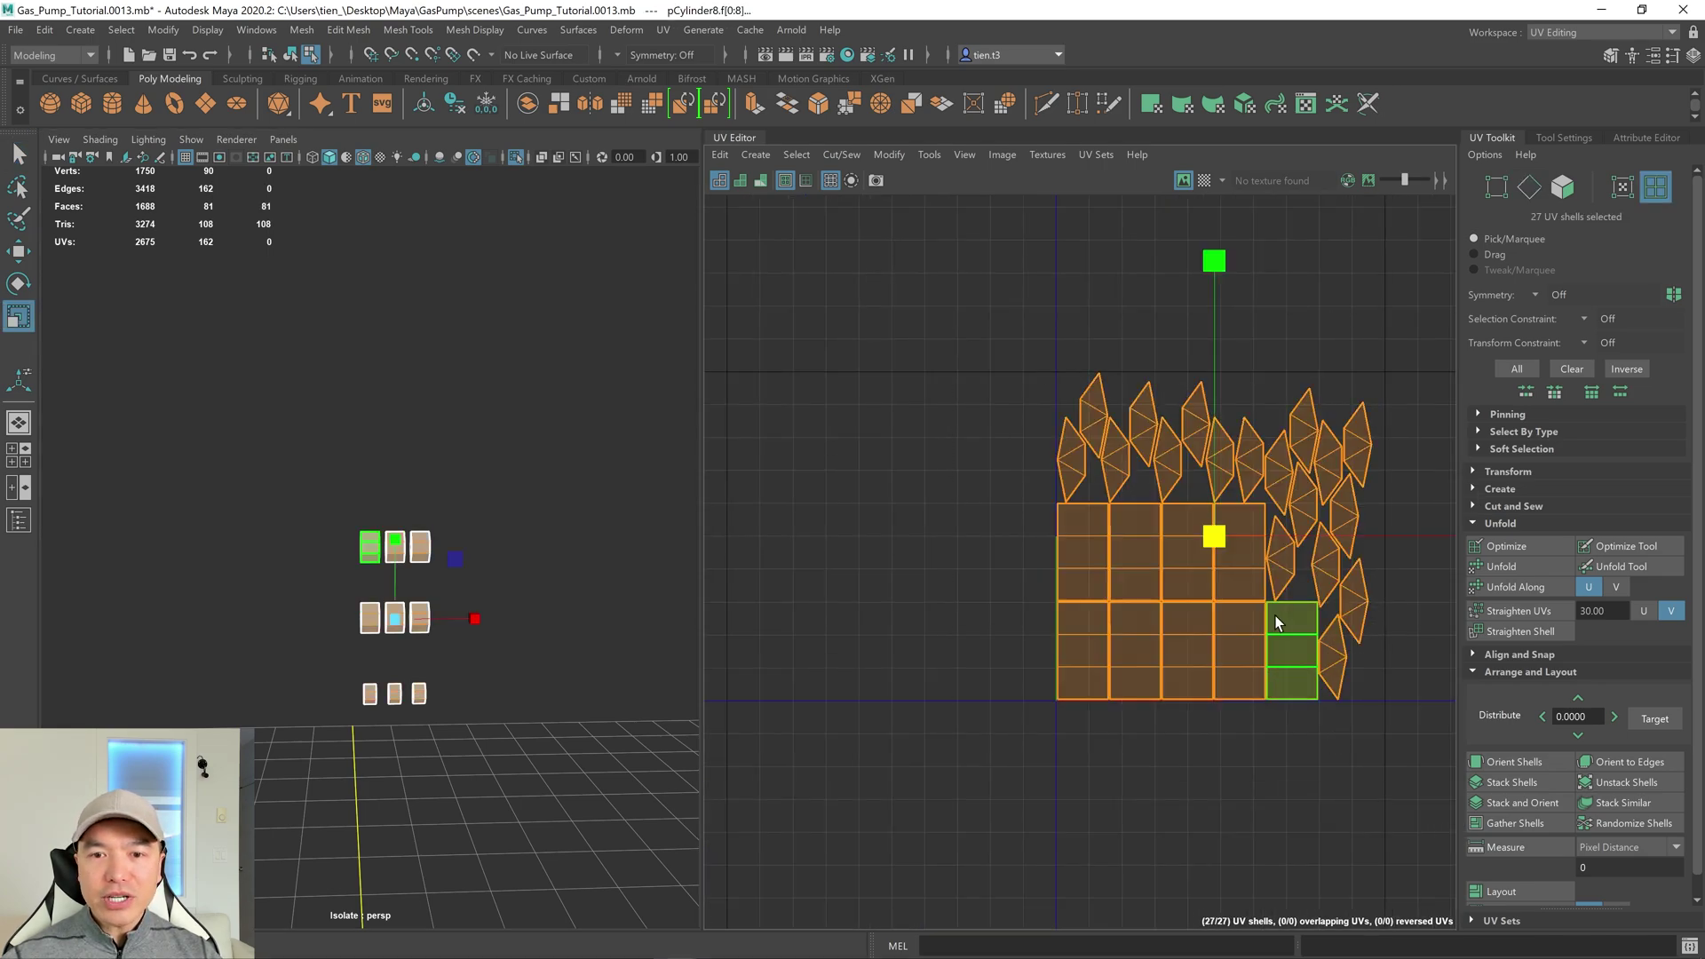
left_click_drag(1213, 533, 1014, 606)
key("w")
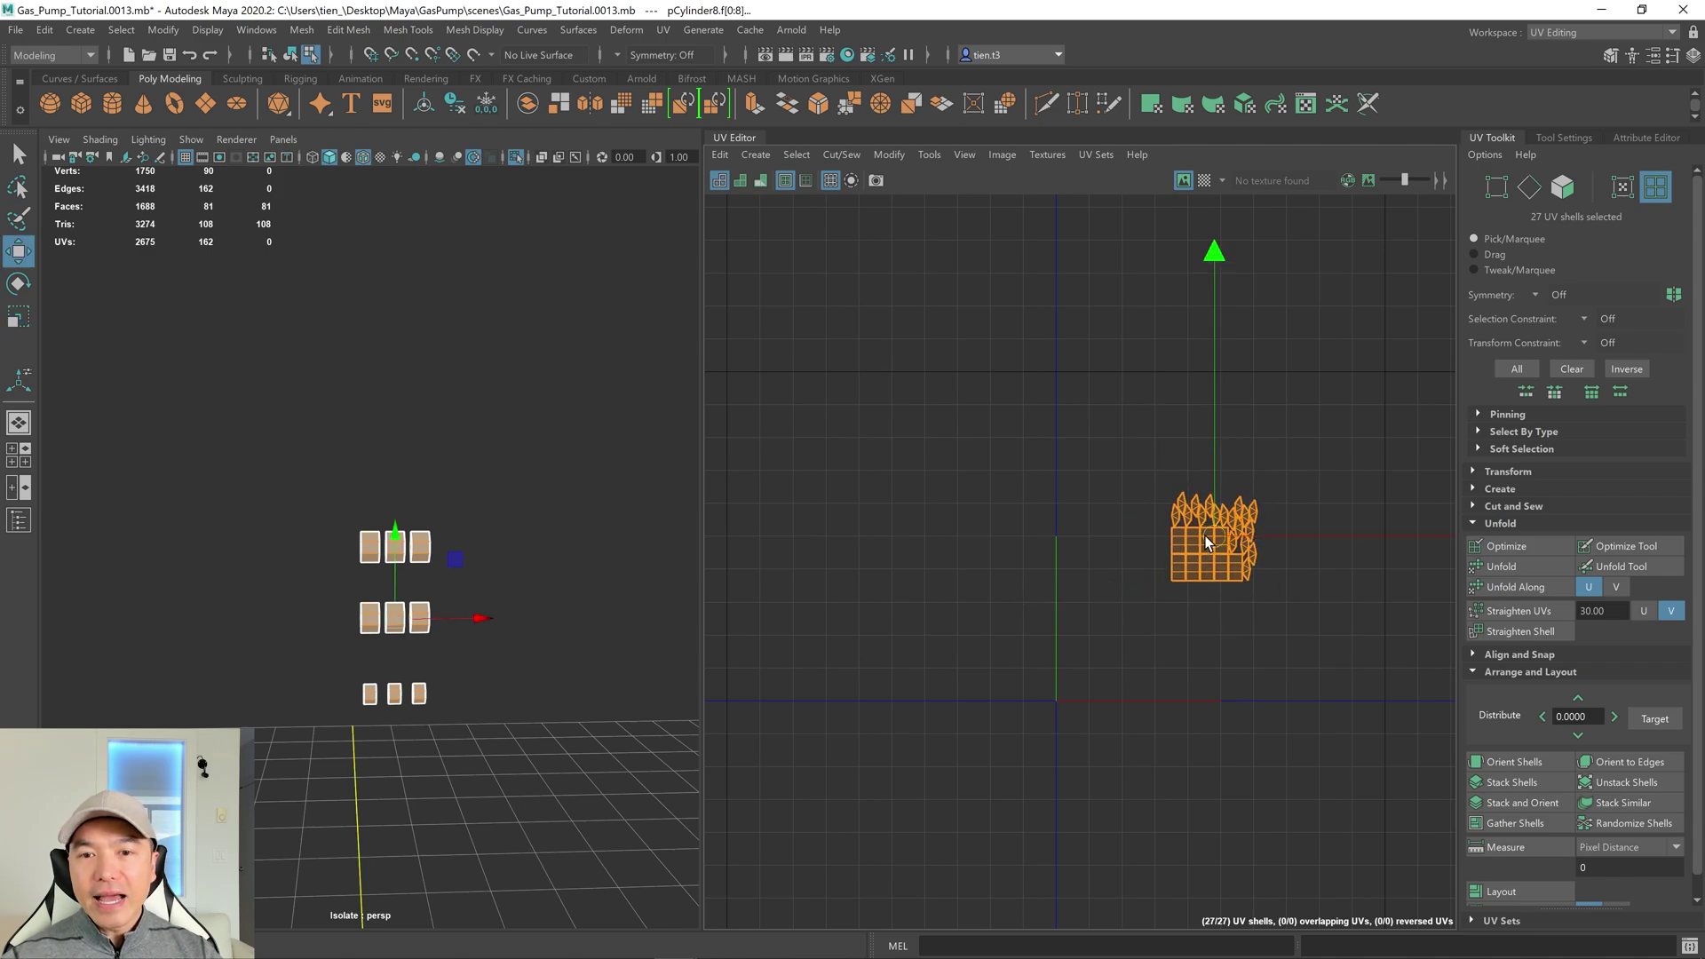
left_click_drag(1209, 542, 905, 449)
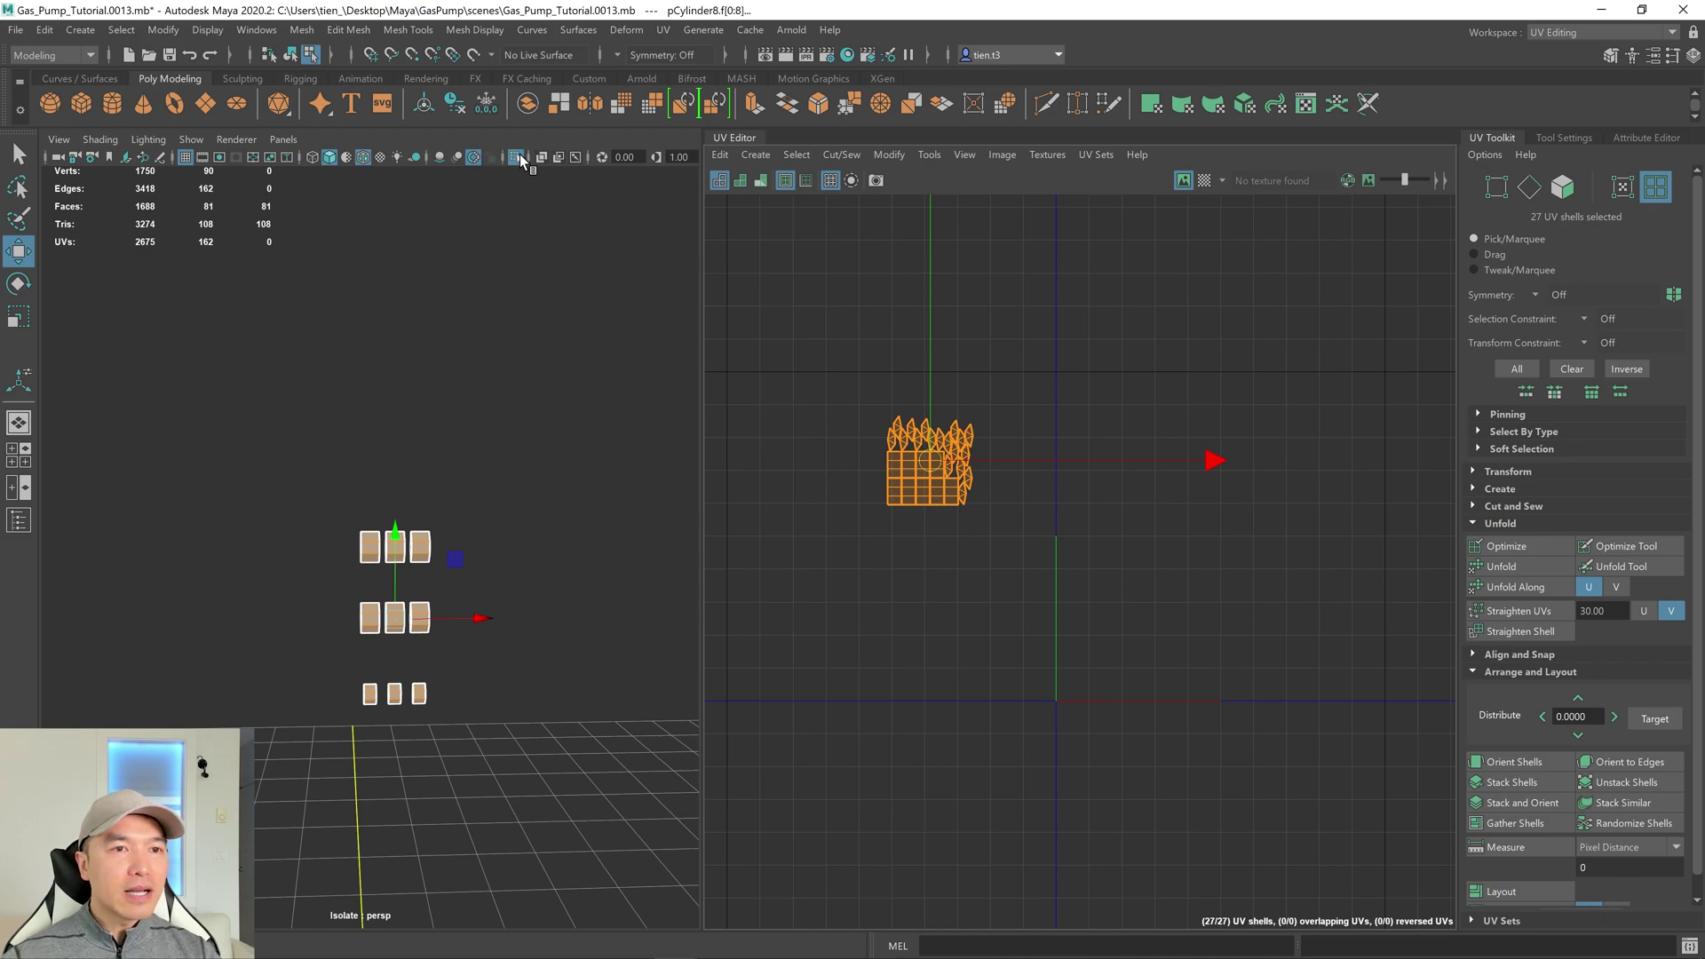
Turn off isolation to bring back the whole gas pump and switch to the Select tool.
left_click(520, 154)
scroll(602, 476, "down", 5)
left_click_drag(602, 477, 539, 485, "alt")
key("q")
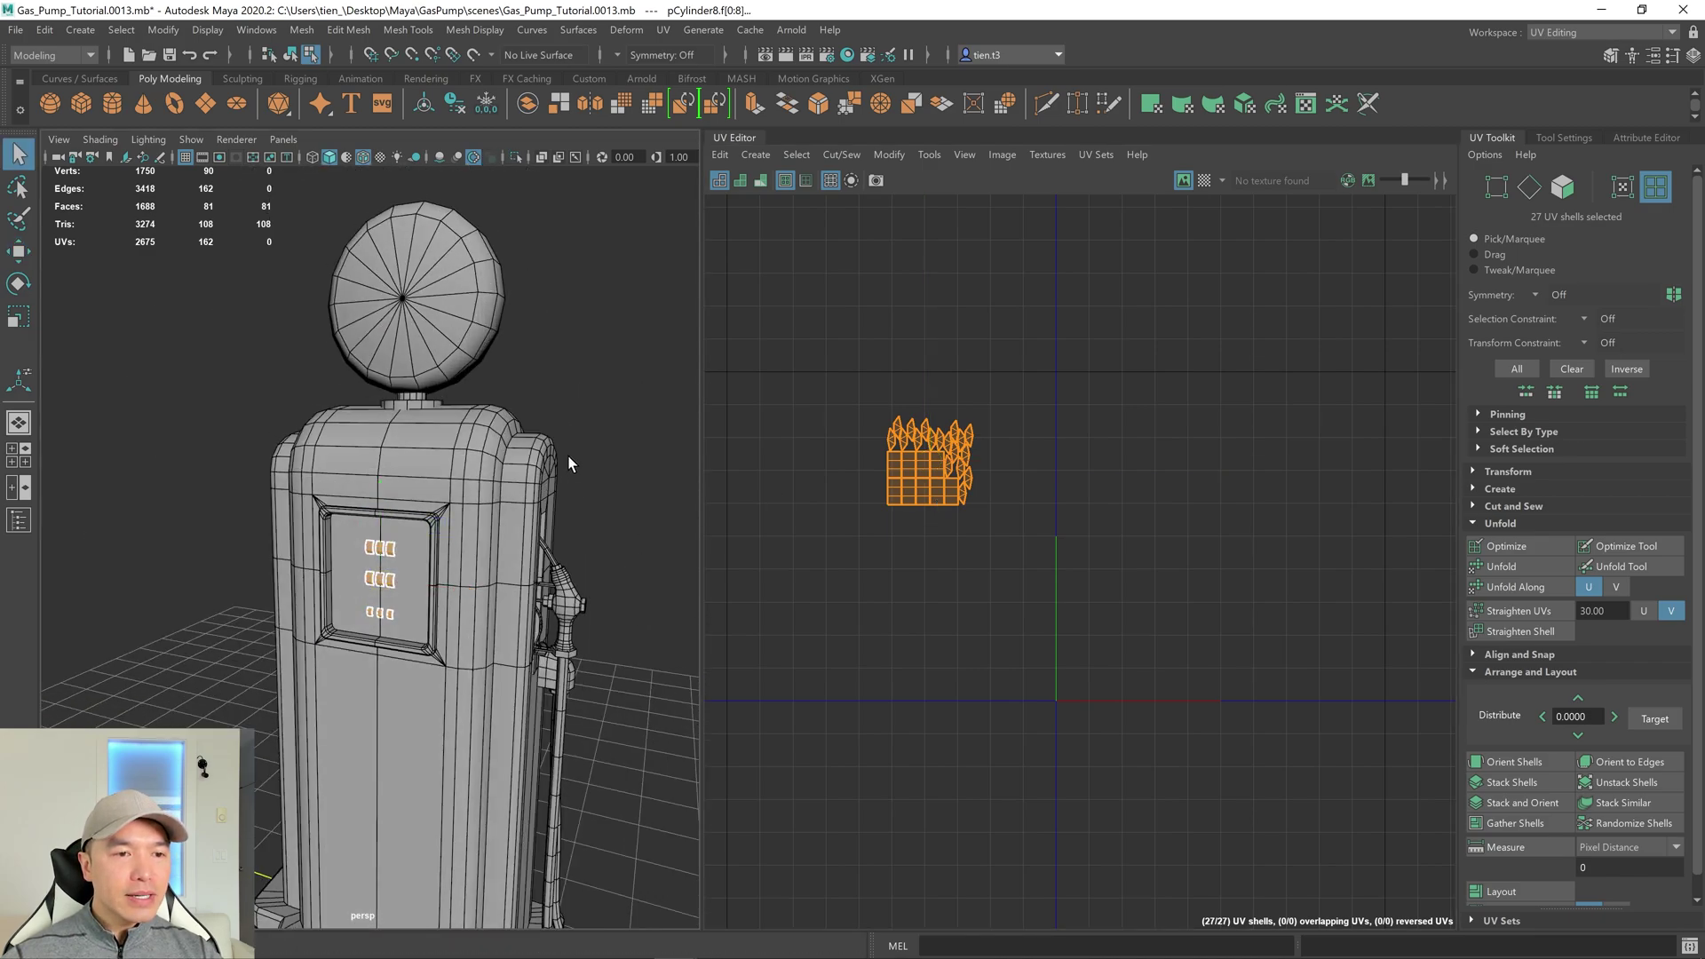
Deselect the cylinders in object mode, select the thin curved lever strip behind the nozzle, isolate it and frame its UVs.
right_click_drag(456, 391, 556, 328)
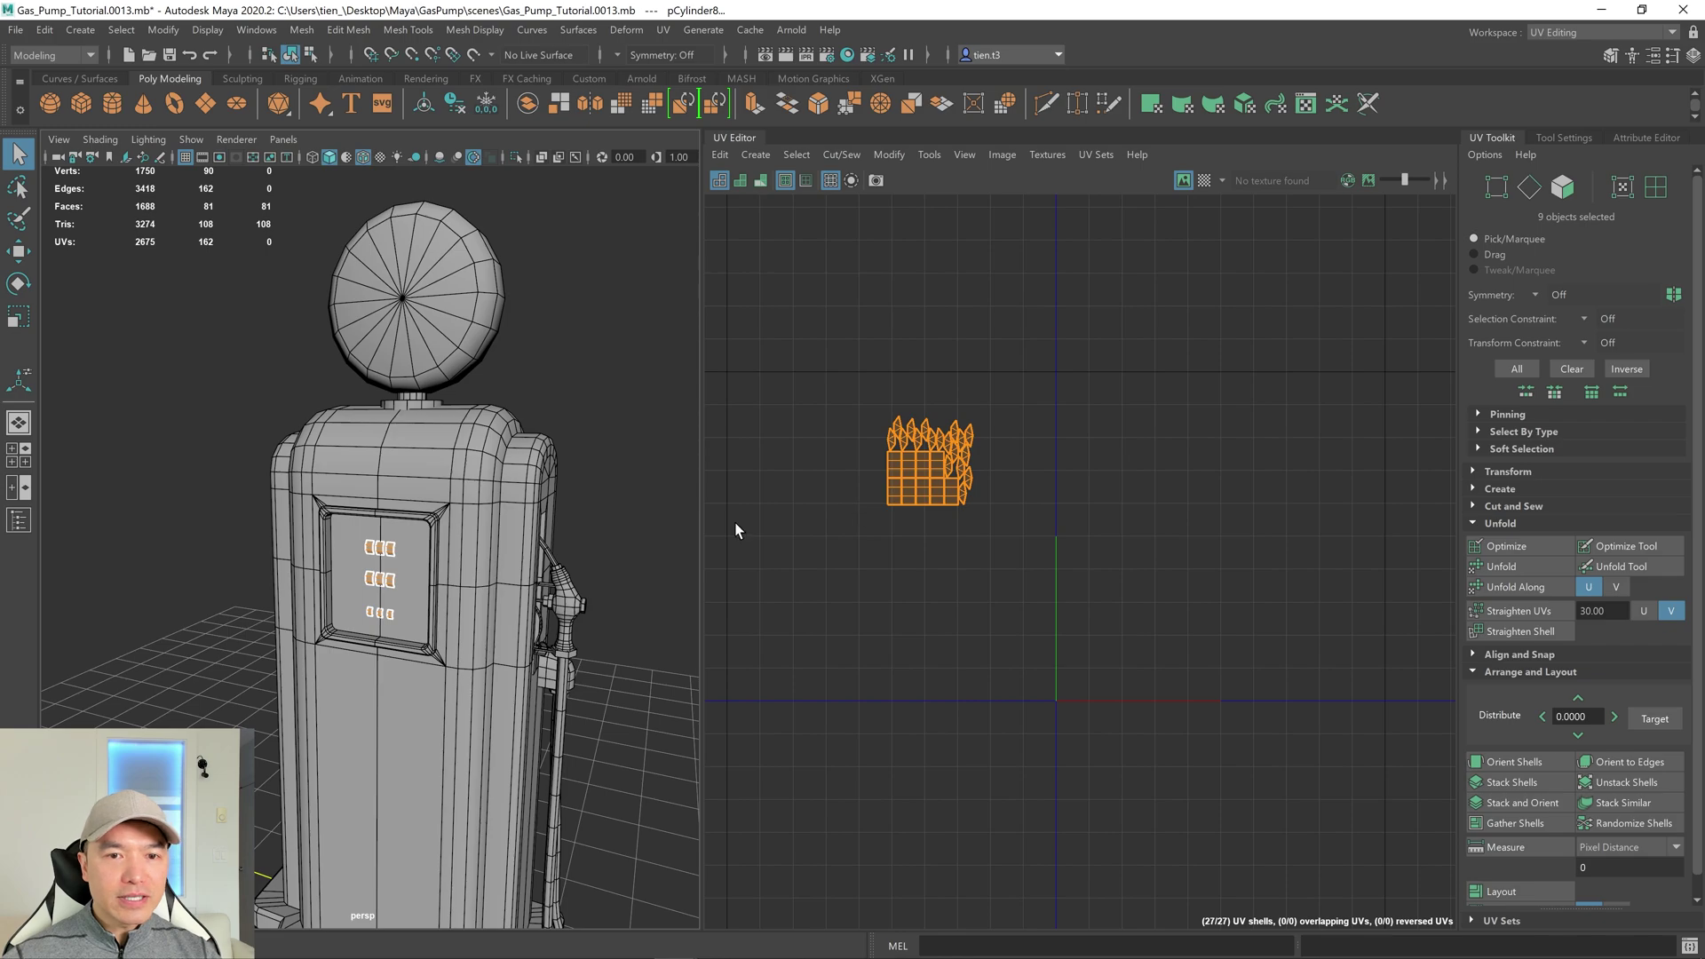
left_click(594, 354)
scroll(648, 451, "up", 3)
middle_click_drag(648, 451, 409, 371, "alt")
left_click_drag(414, 369, 376, 392, "alt")
scroll(469, 380, "up", 2)
middle_click_drag(469, 378, 348, 344, "alt")
left_click_drag(349, 344, 430, 403, "alt")
right_click_drag(430, 403, 560, 396, "alt")
left_click_drag(560, 396, 522, 426, "alt")
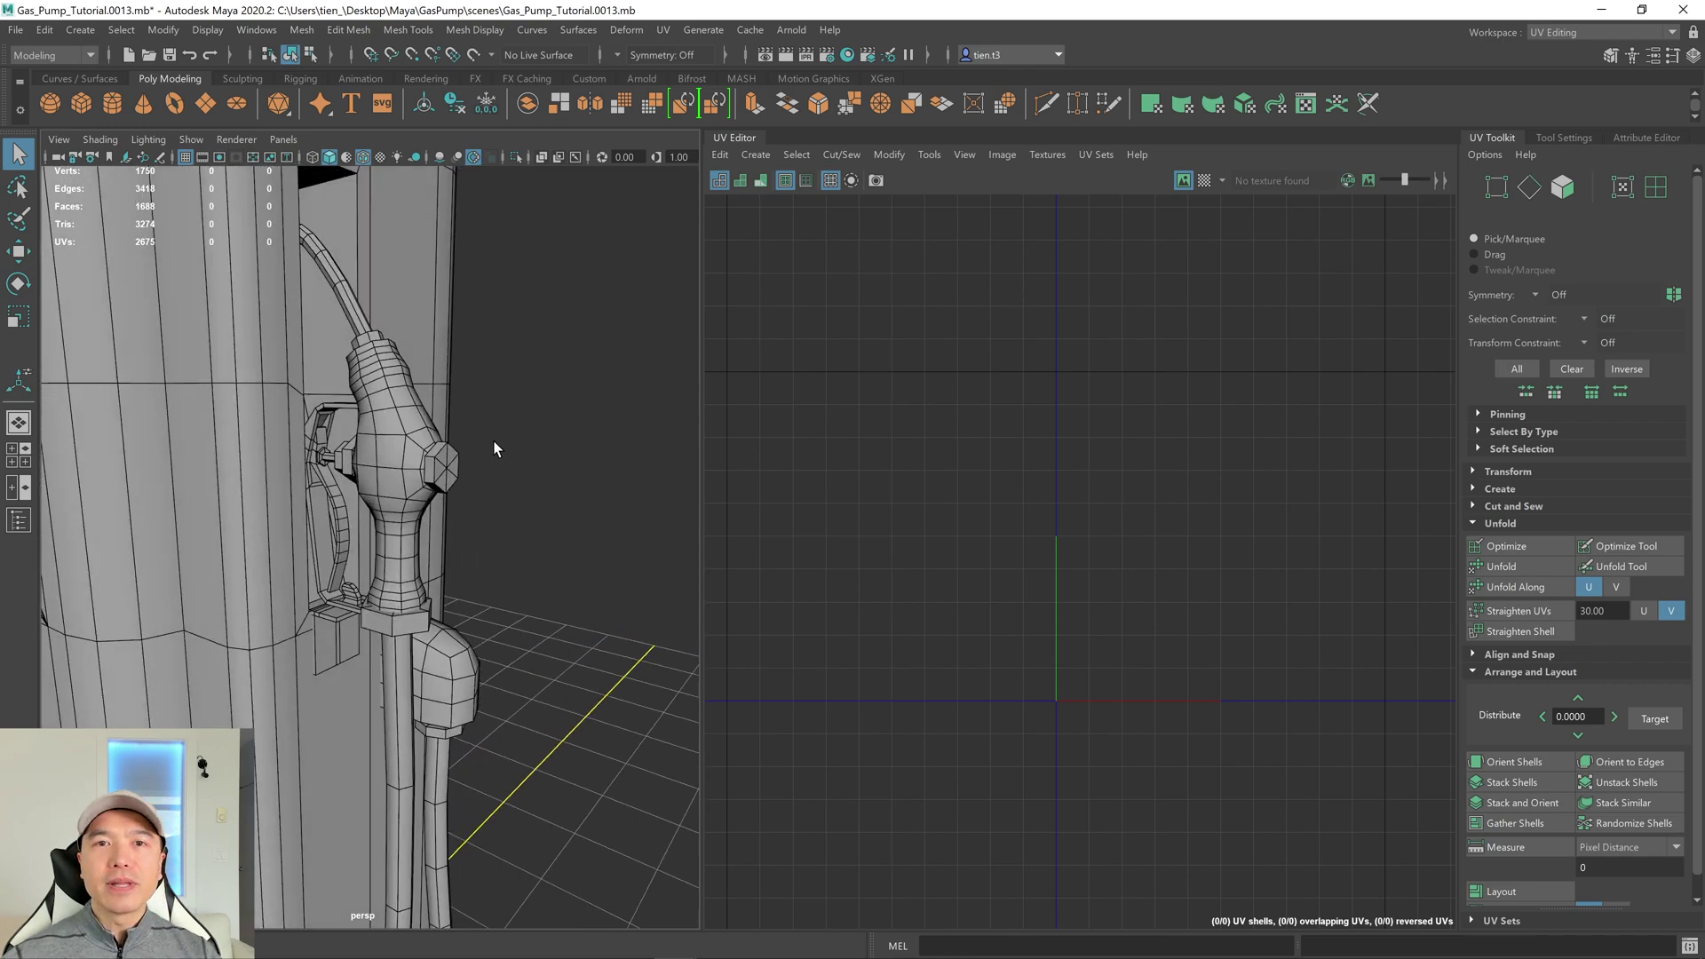
scroll(446, 481, "up", 2)
left_click(317, 475)
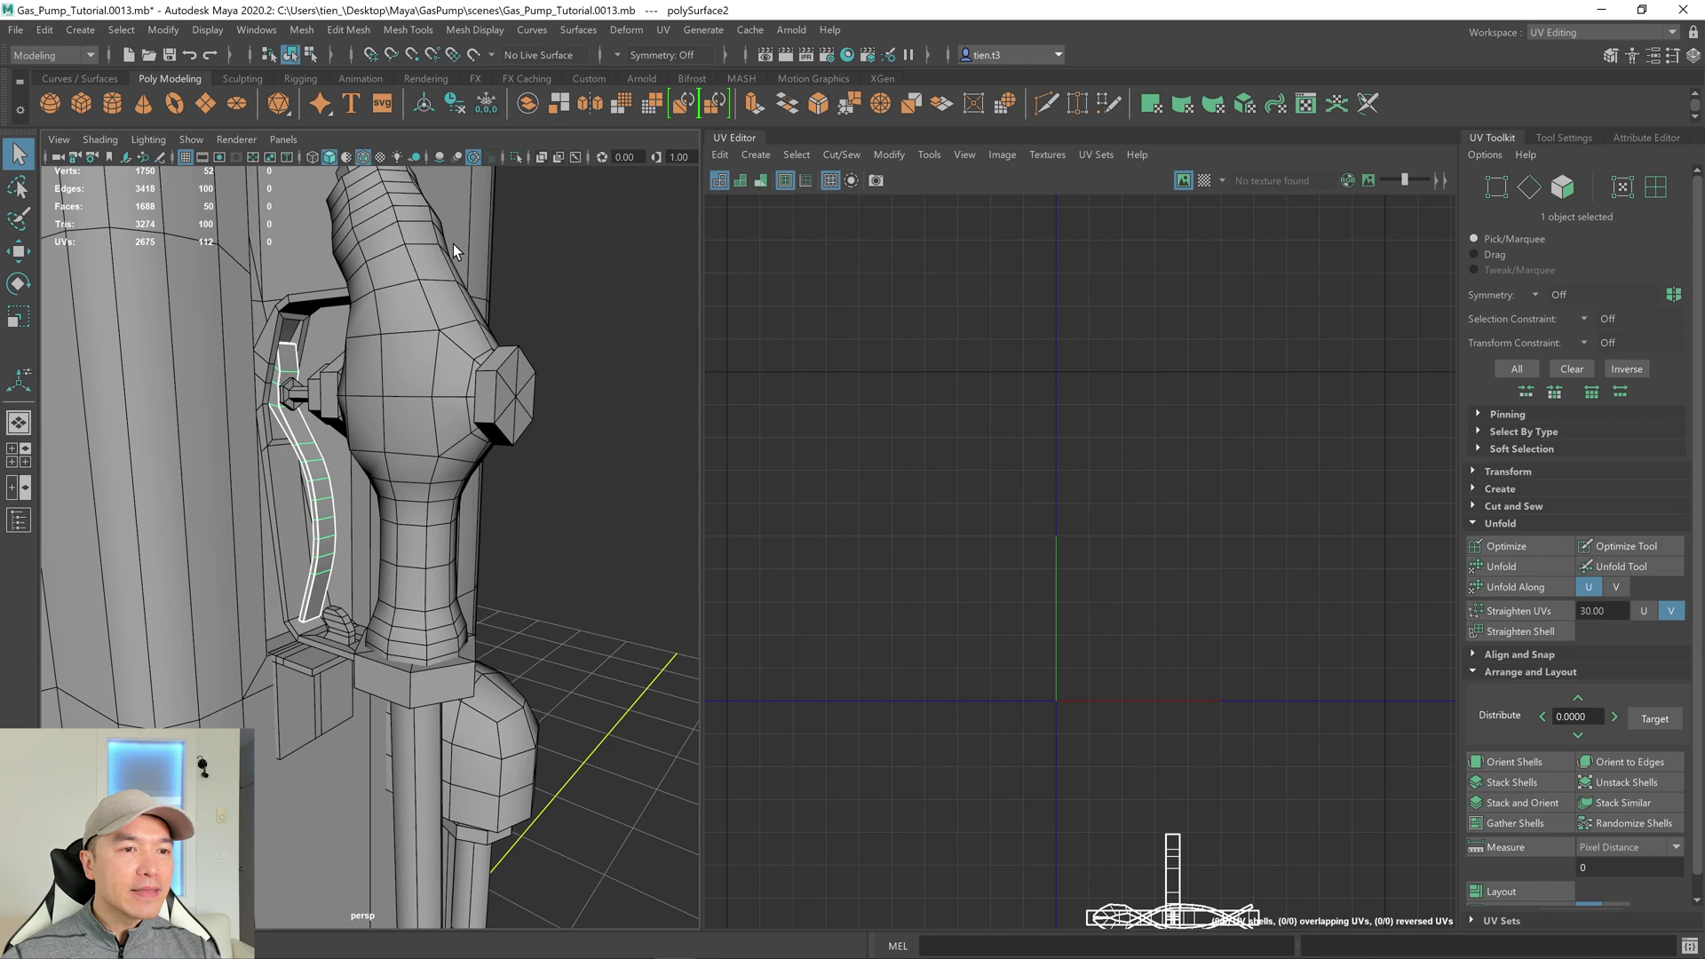
left_click(515, 158)
key("f")
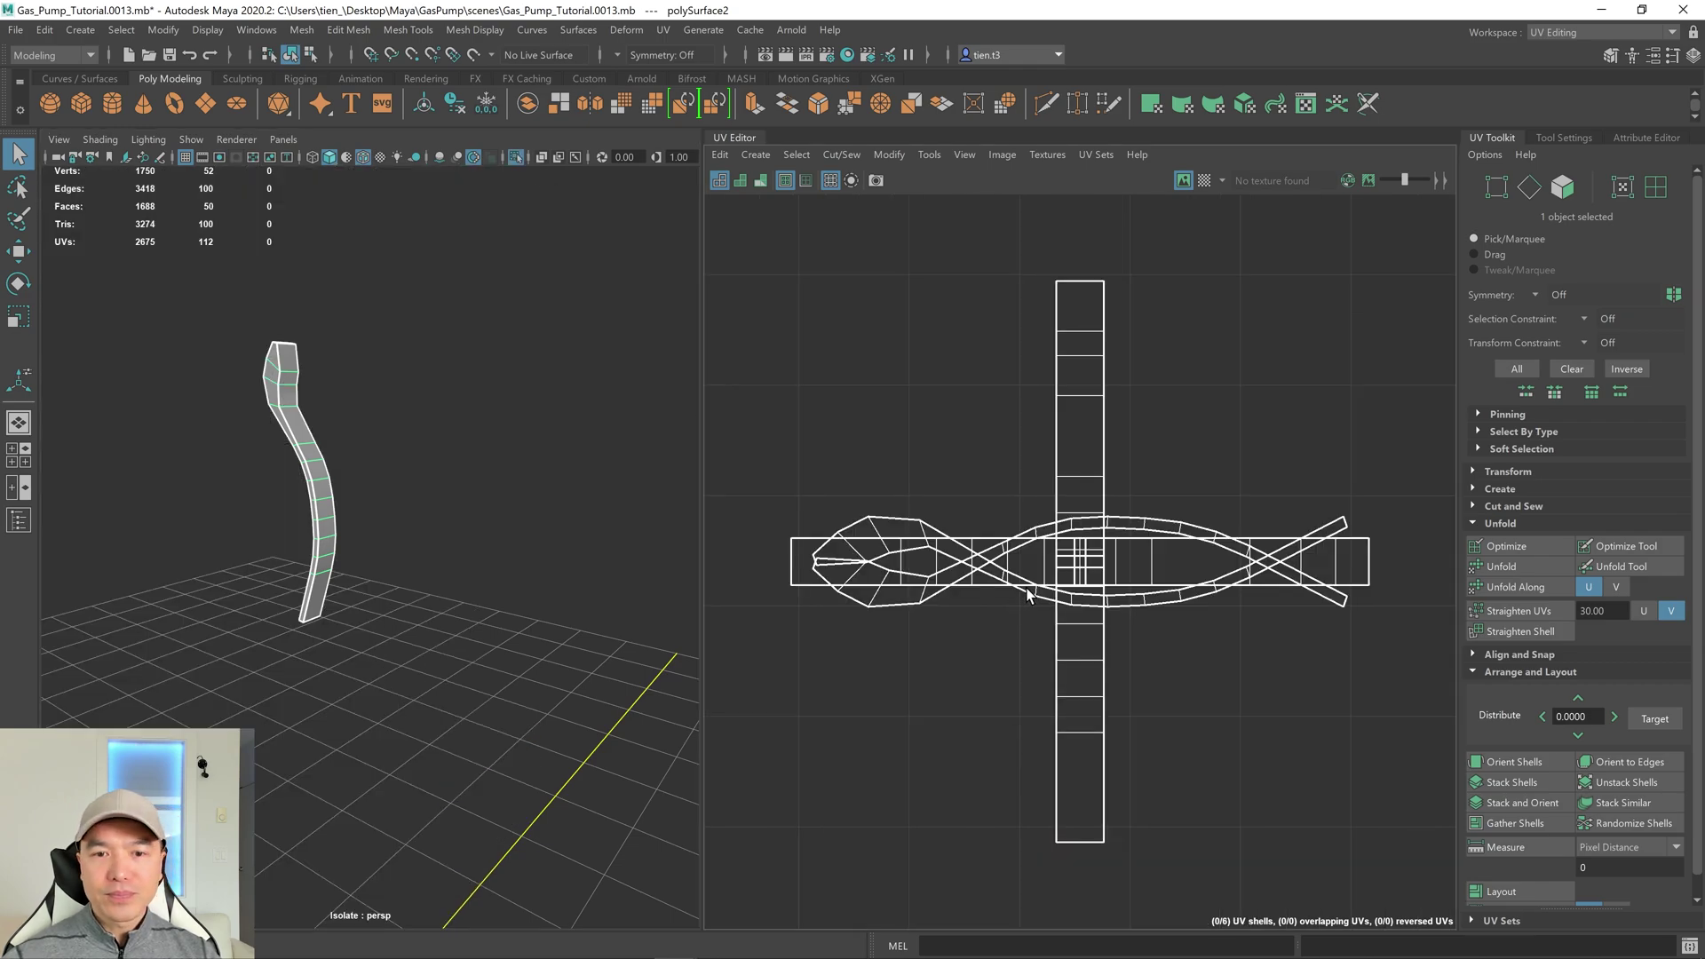
Select all of the lever strip's UV shells and unstack them so they lie side by side.
mouse_move(1188, 432)
right_mouse_down()
mouse_move(1062, 371)
mouse_move(1189, 430)
right_mouse_up()
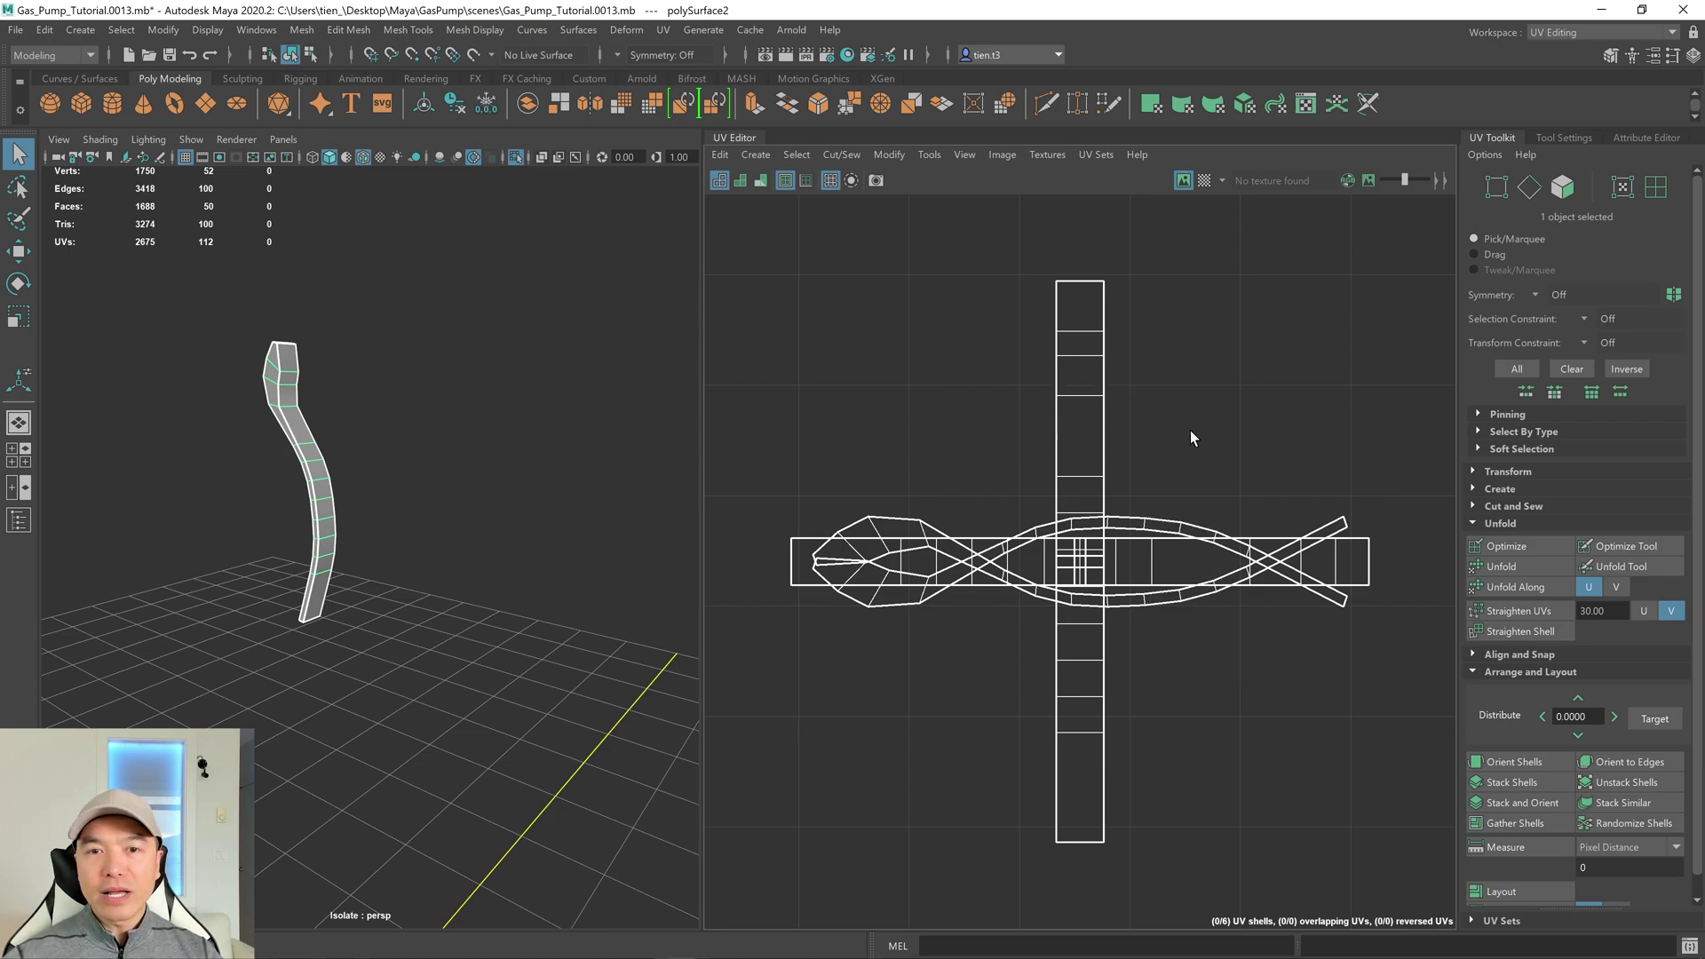
left_click(1657, 187)
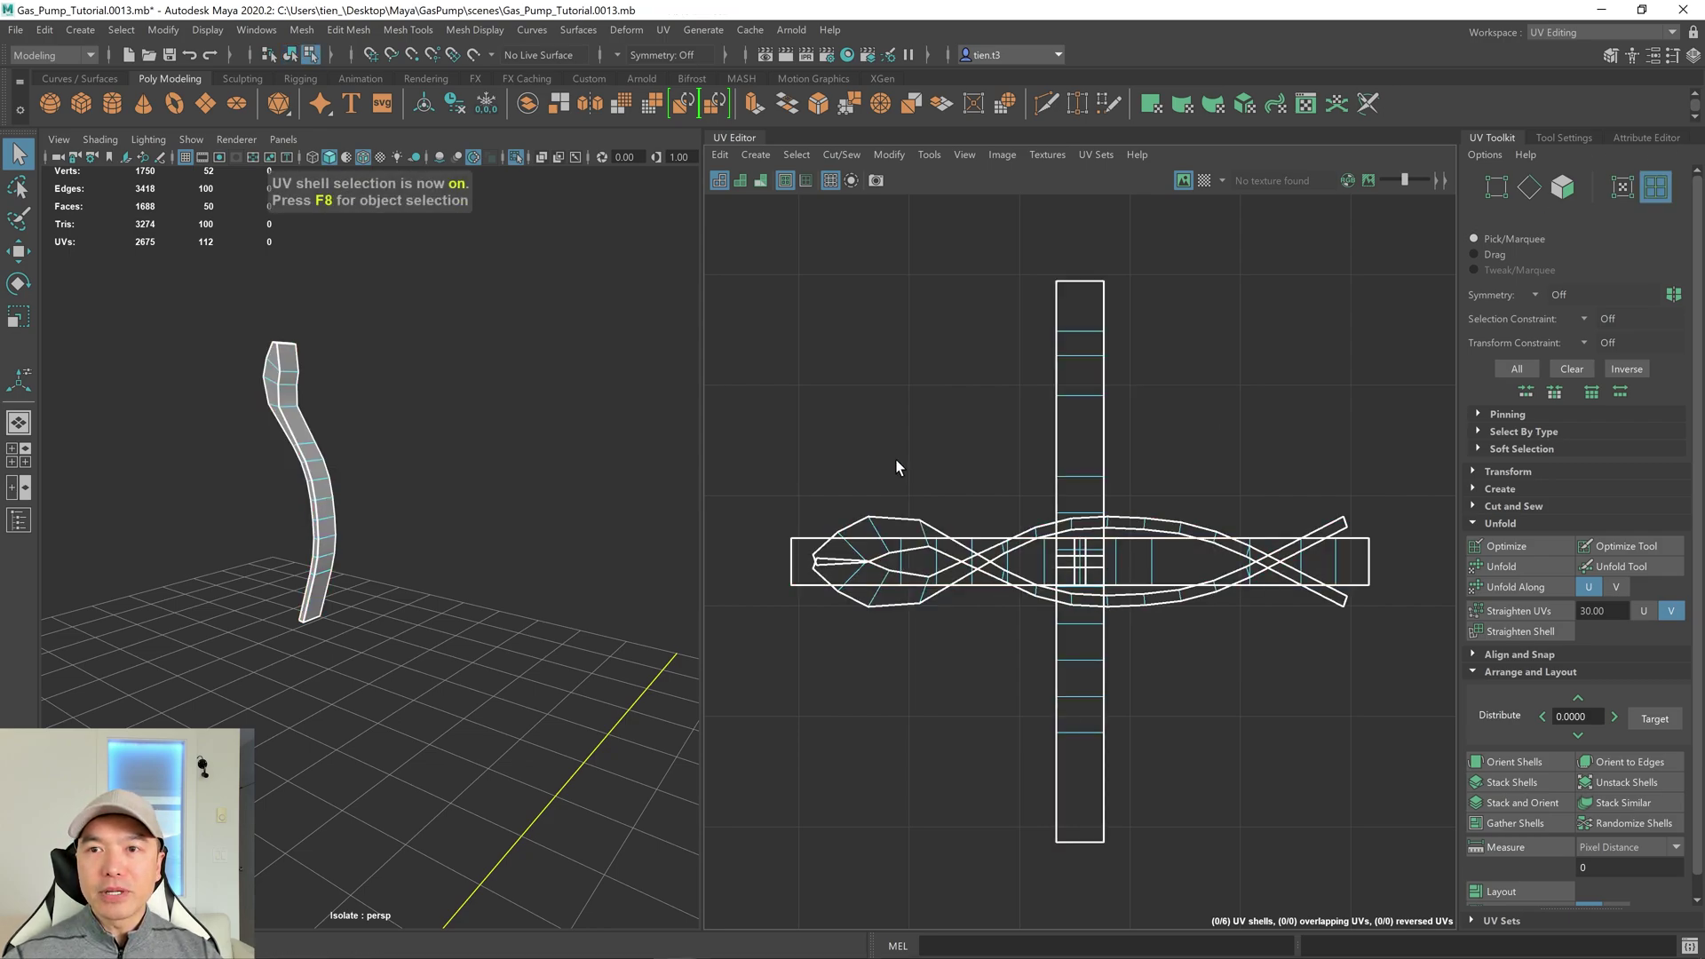
left_click_drag(816, 271, 1314, 891)
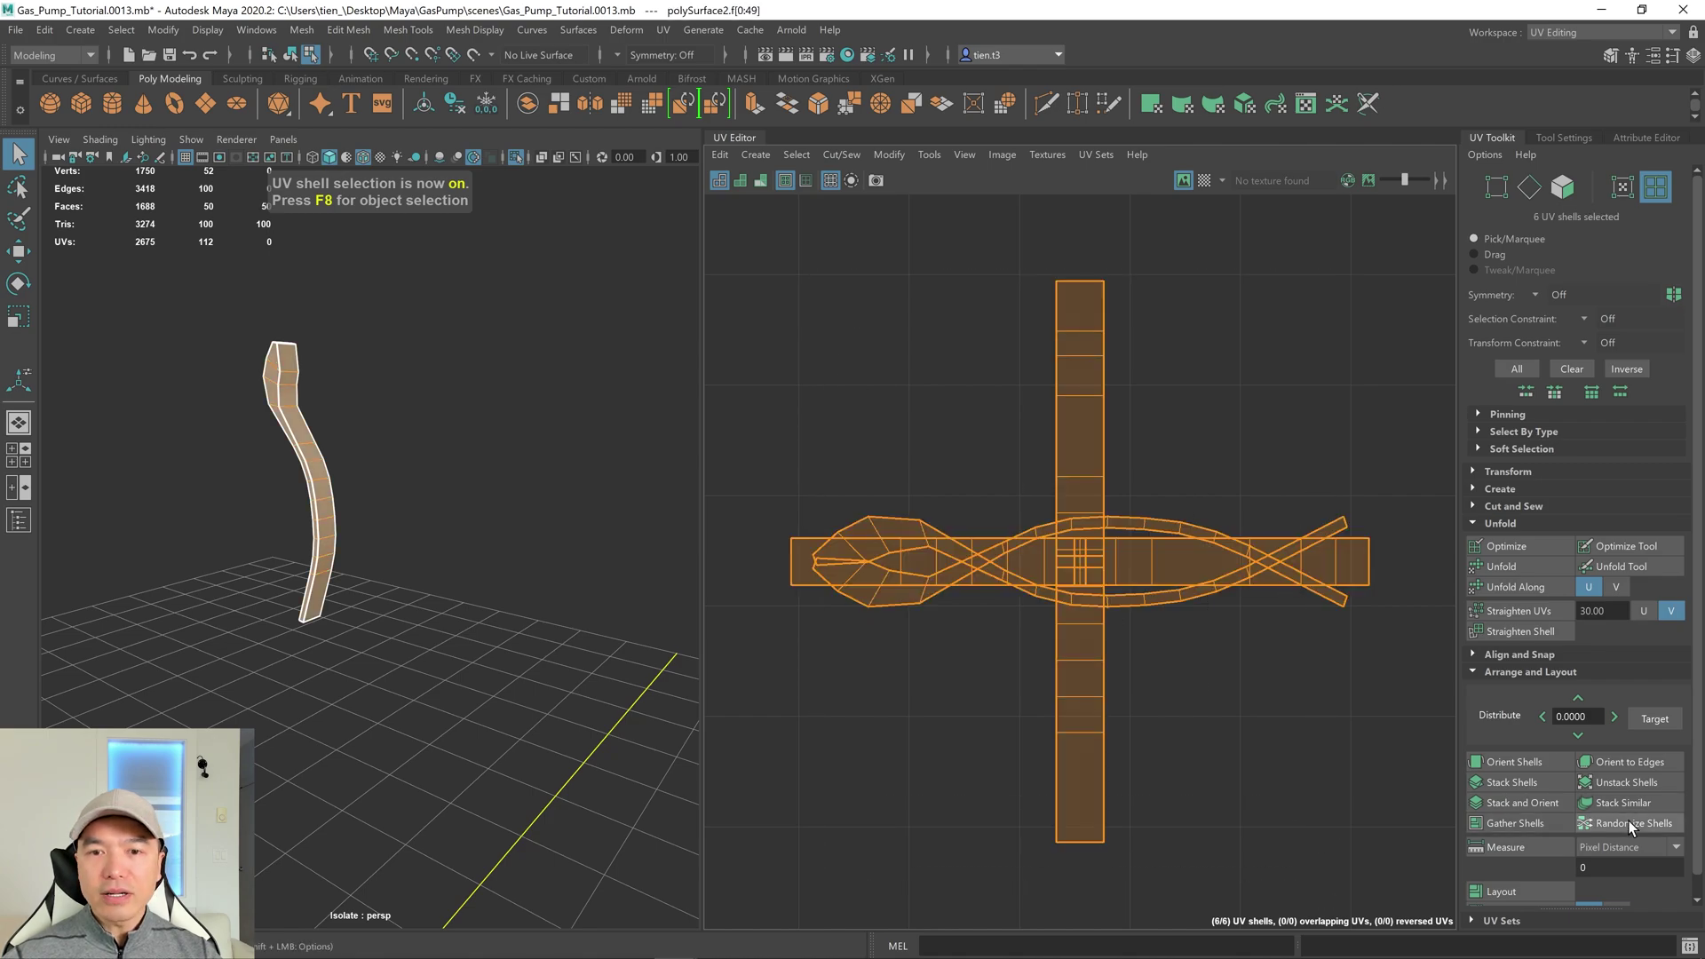
left_click(1624, 785)
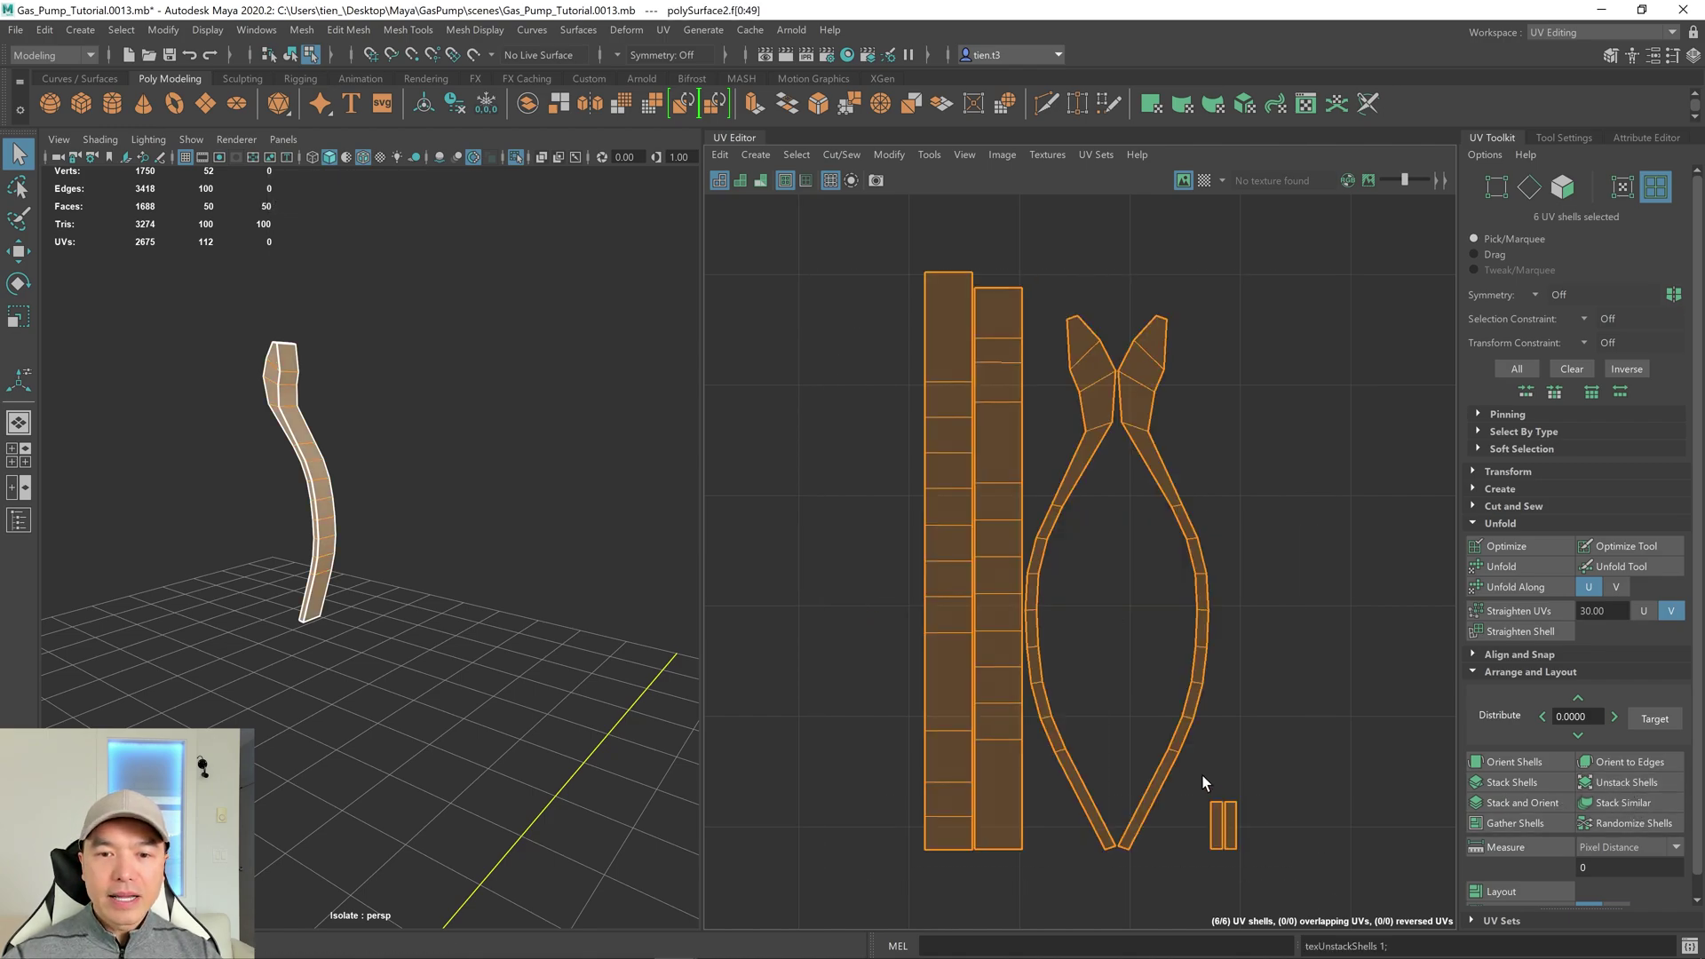
Identify the strip's two small end-cap shells and sew them onto the long rectangular UV shells.
left_click_drag(1207, 780, 1297, 867)
key("f")
left_click_drag(495, 411, 240, 362, "alt")
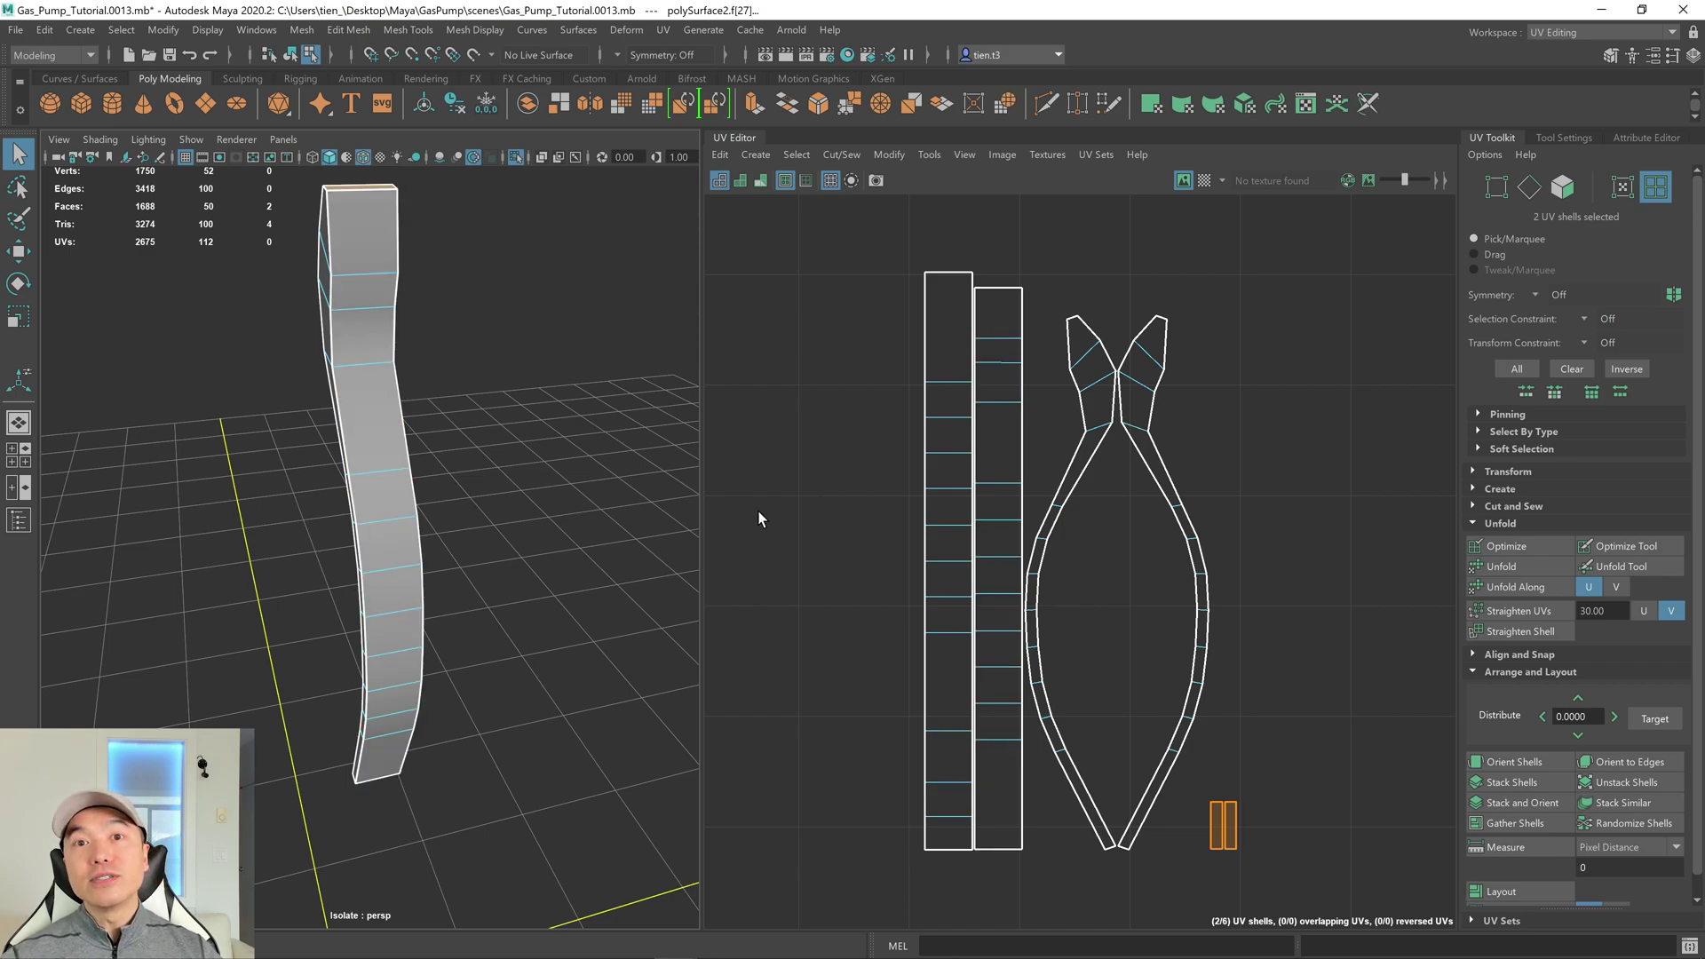
right_click_drag(829, 309, 824, 265)
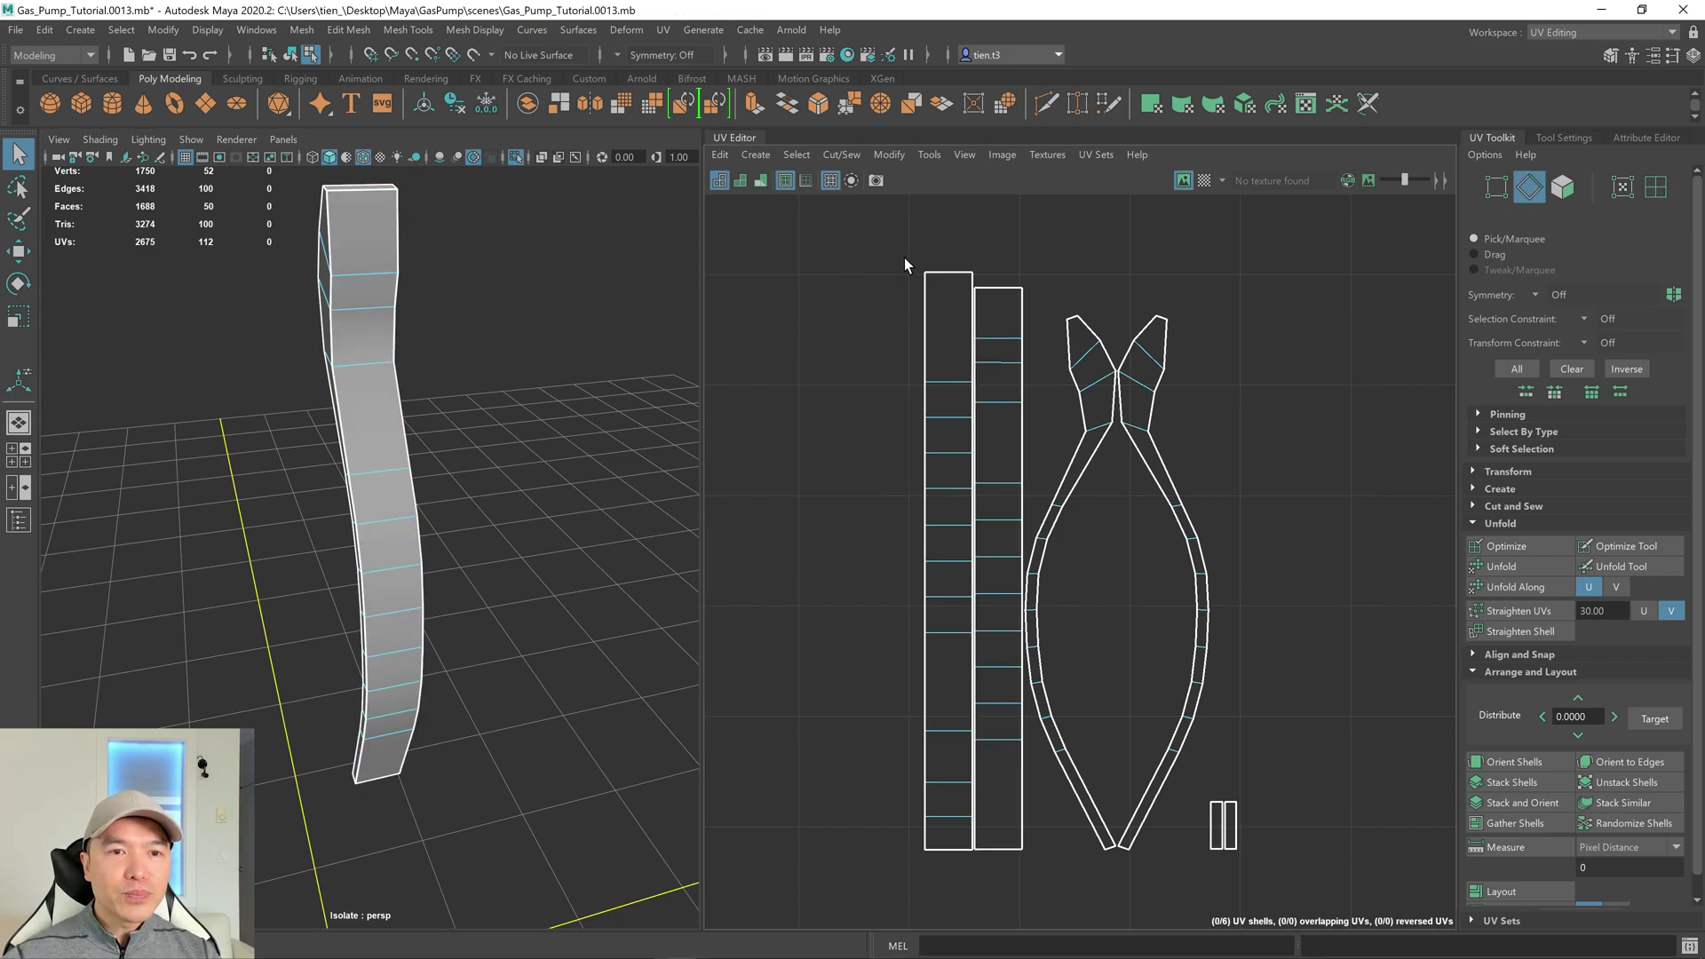
left_click(942, 294)
left_click(1000, 280, "shift")
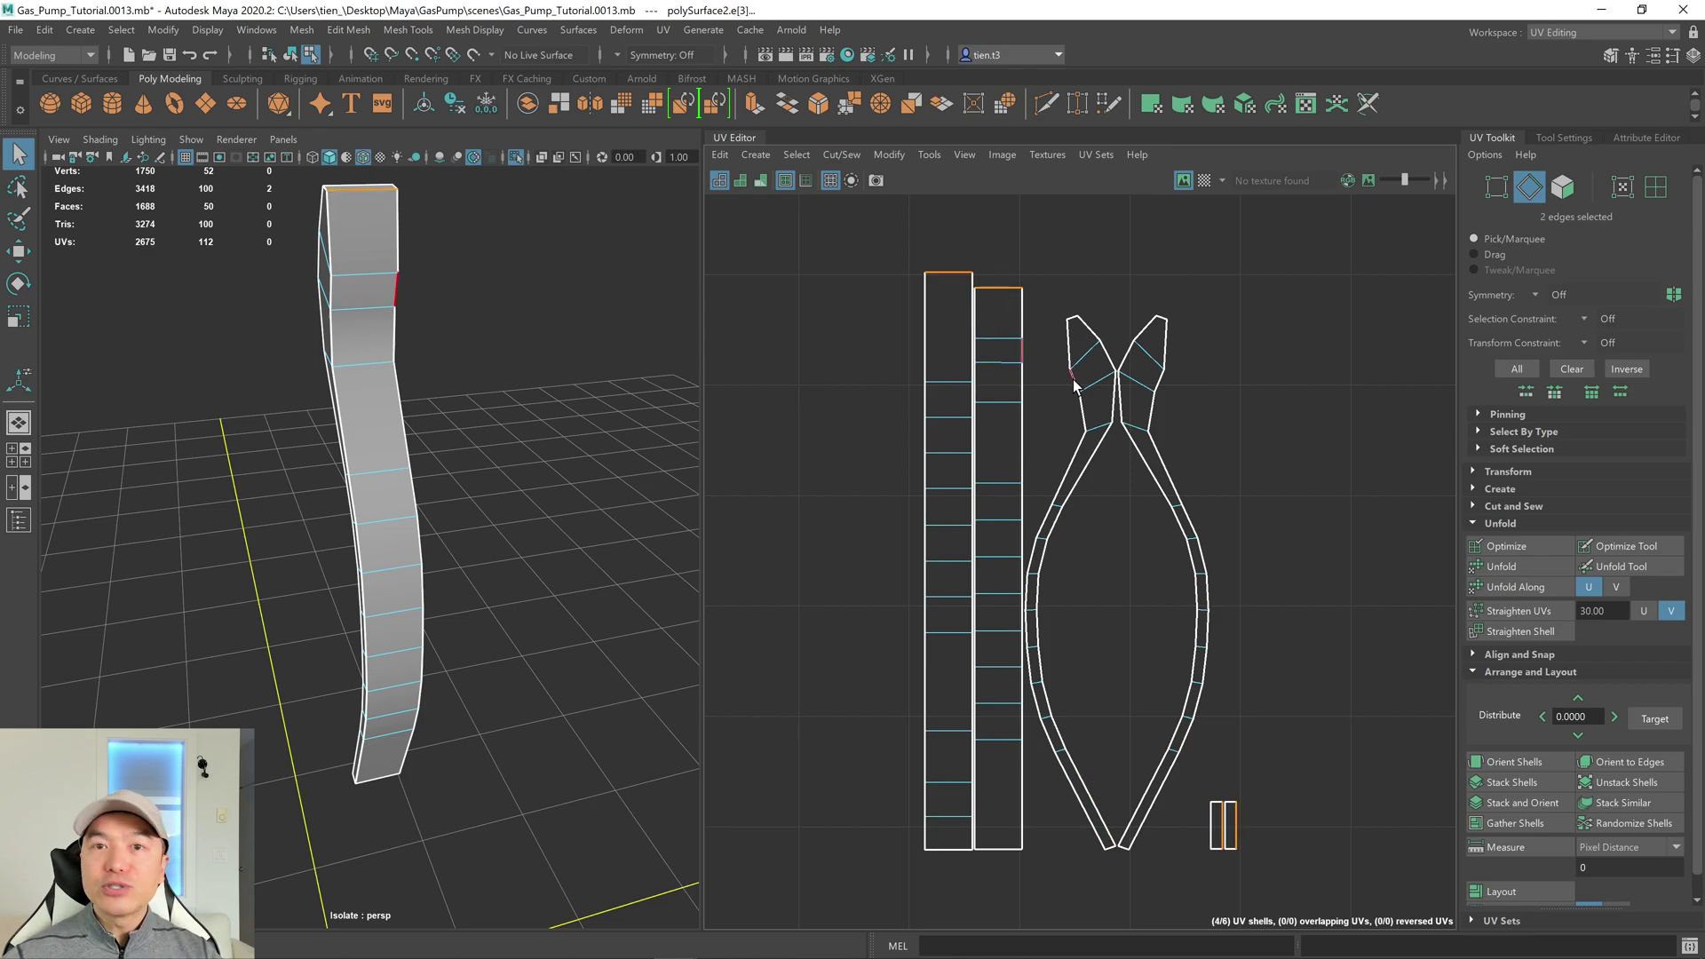
scroll(1075, 386, "down", 5)
right_click_drag(1191, 392, 1141, 293, "shift")
left_click(1008, 335)
Select the strip's four UV shells, unfold them, and stack and orient them on top of each other.
left_click_drag(955, 286, 1217, 636)
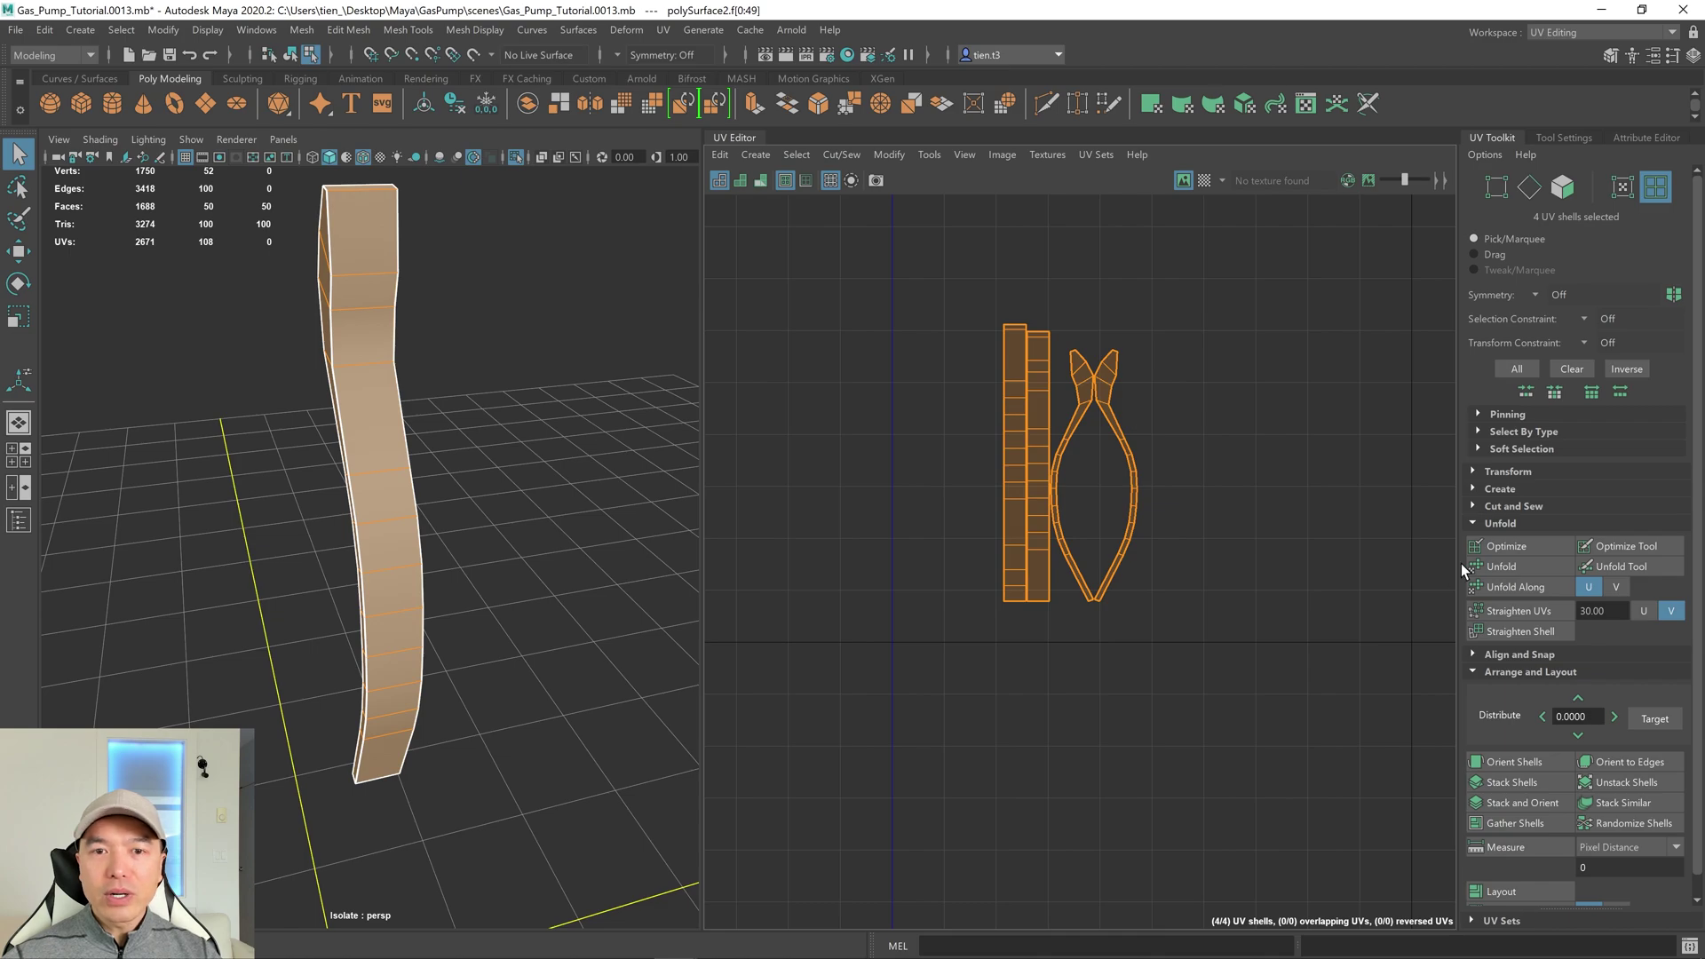
left_click(1509, 567)
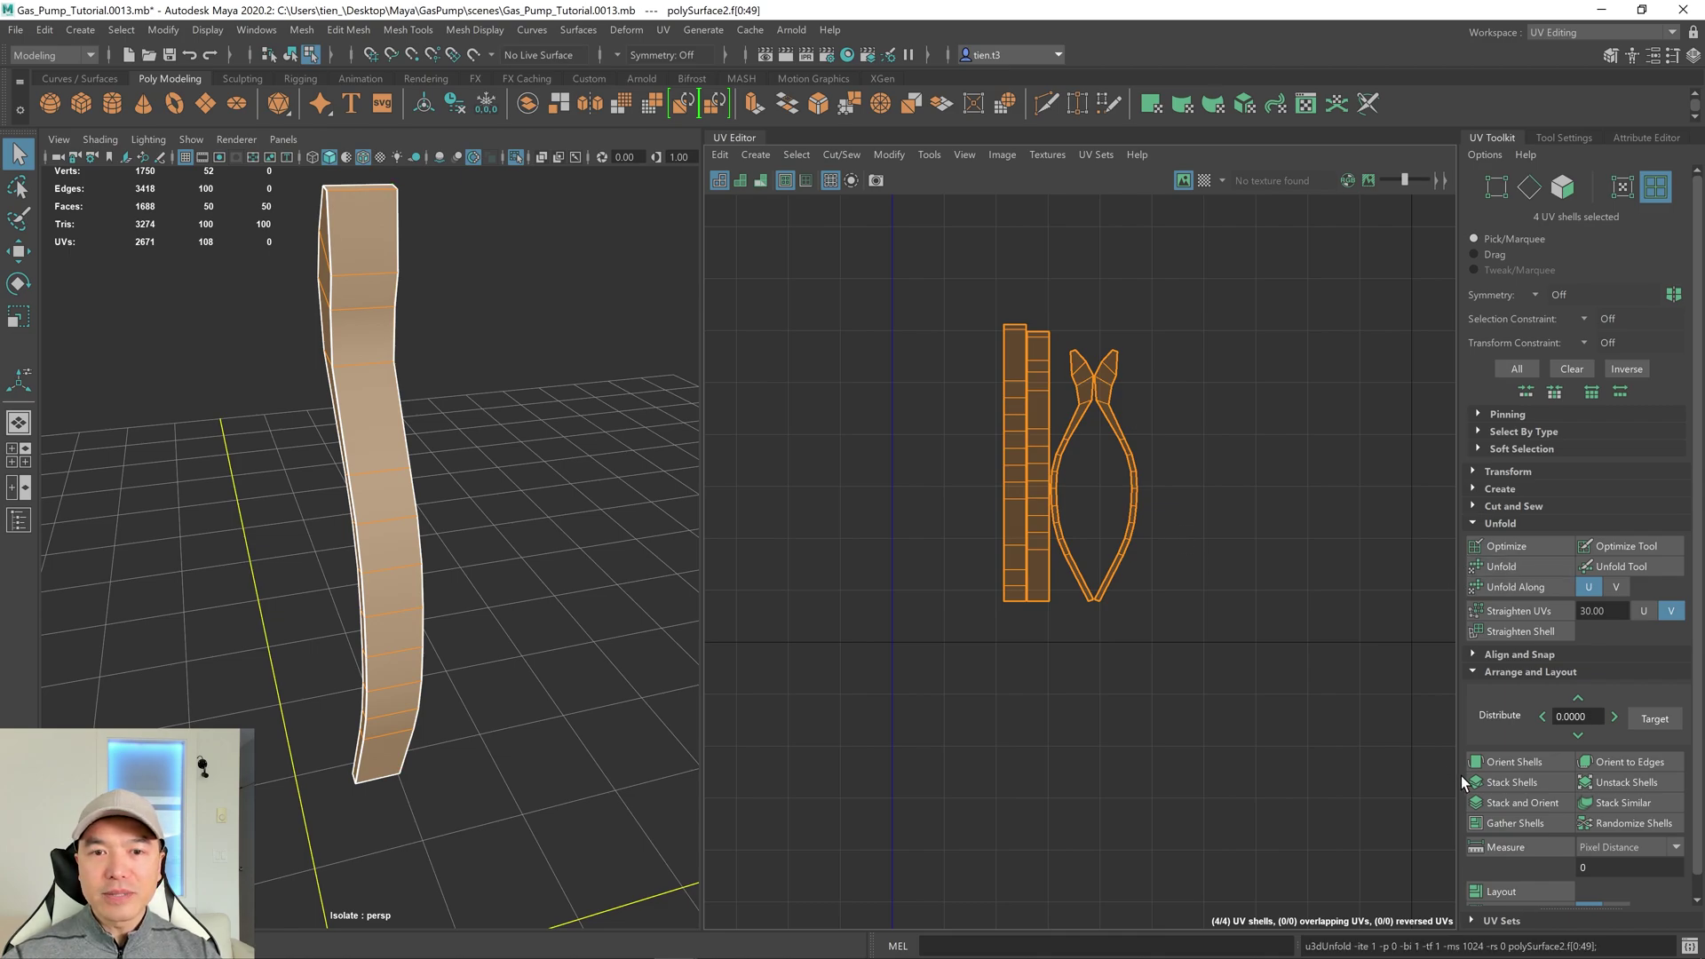
left_click(1547, 802)
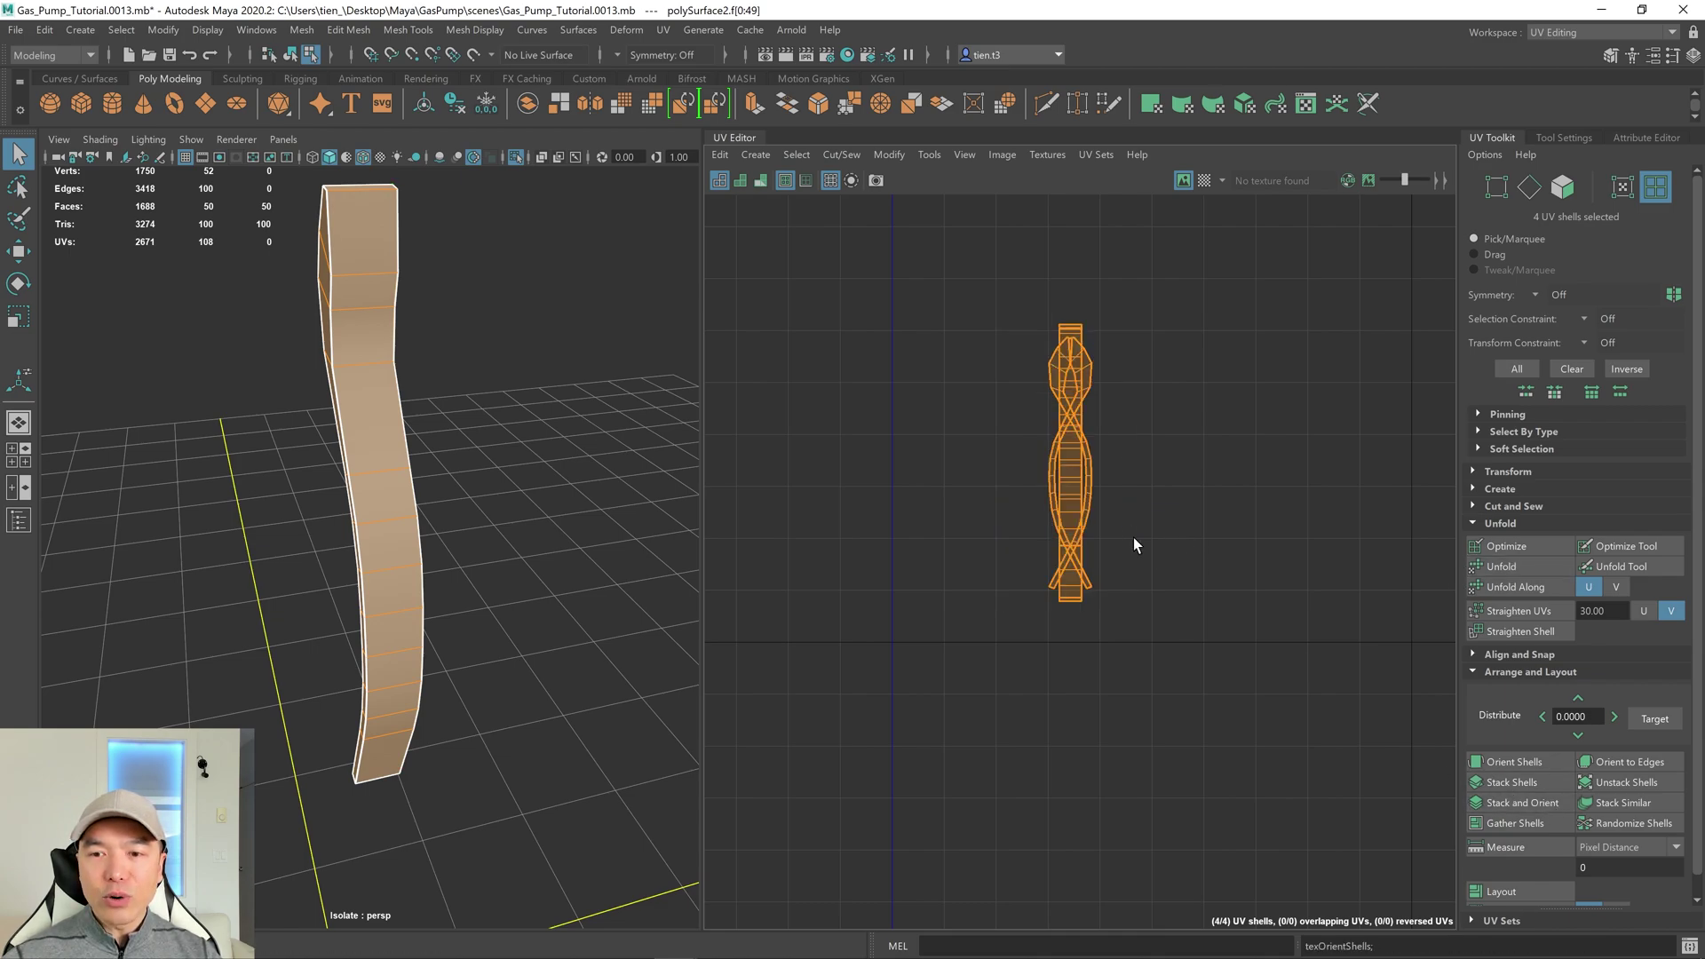
scroll(985, 417, "down", 2)
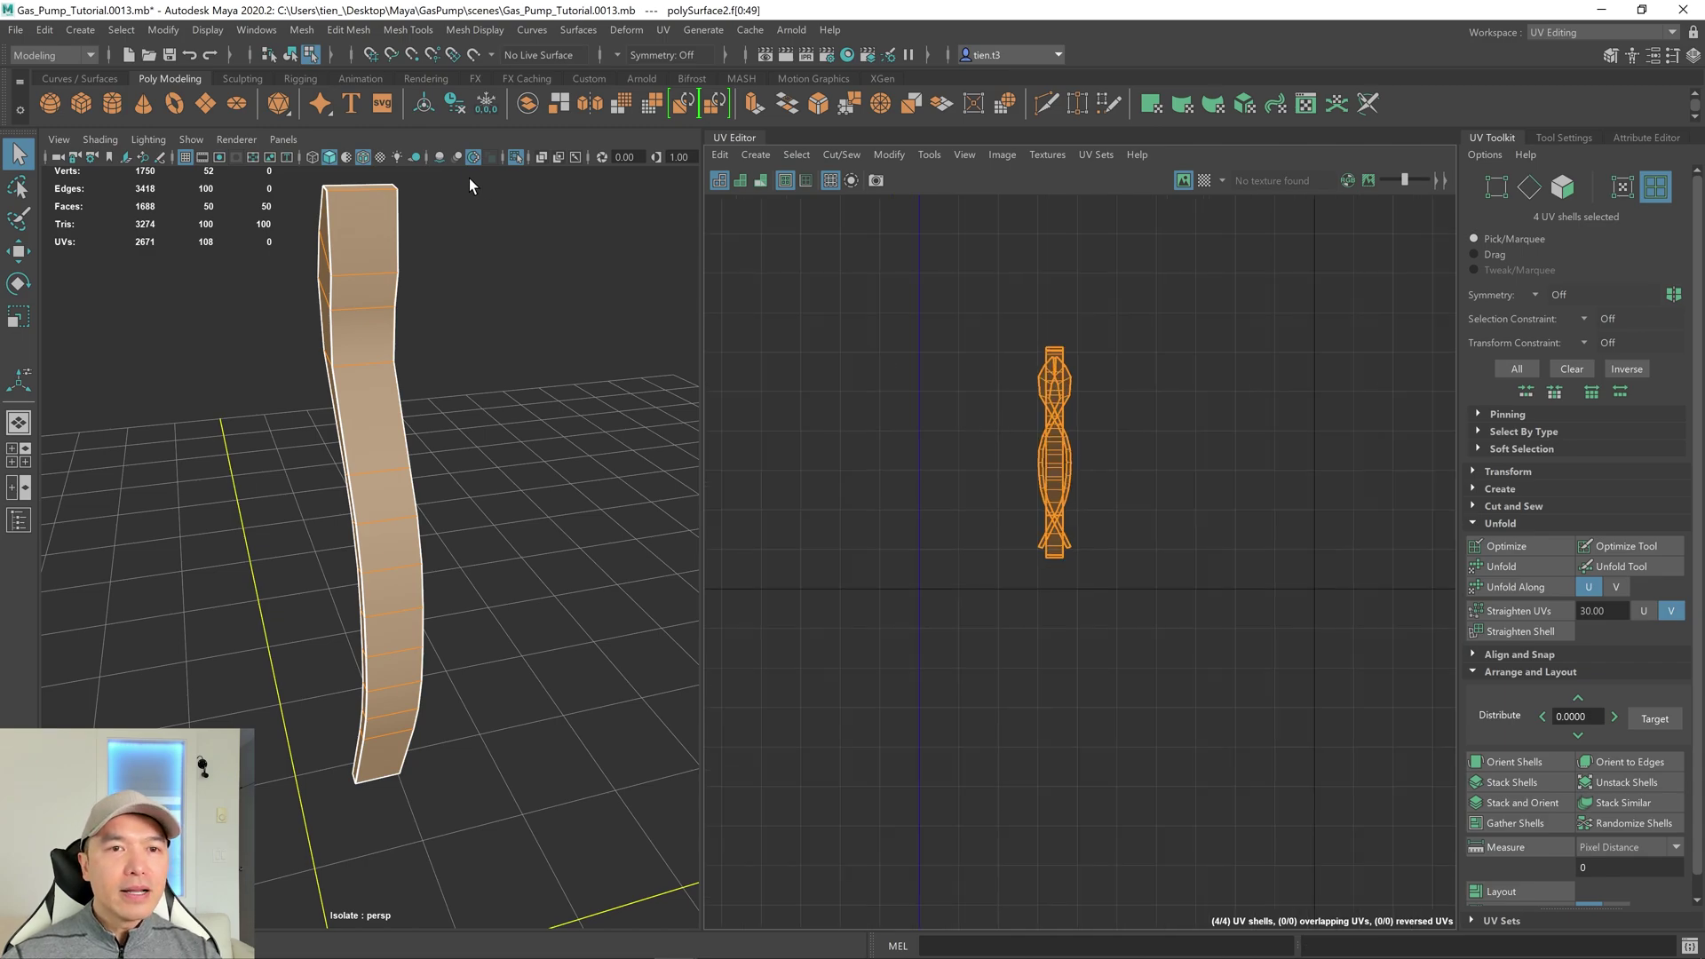
Turn off isolation, select the long bent bracket behind the lever strip, and isolate and frame it.
left_click(518, 157)
right_click_drag(440, 292, 545, 259)
scroll(560, 337, "down", 10)
left_click_drag(563, 348, 530, 371, "alt")
scroll(576, 366, "up", 5)
scroll(531, 370, "up", 1)
key("f")
left_click(351, 495)
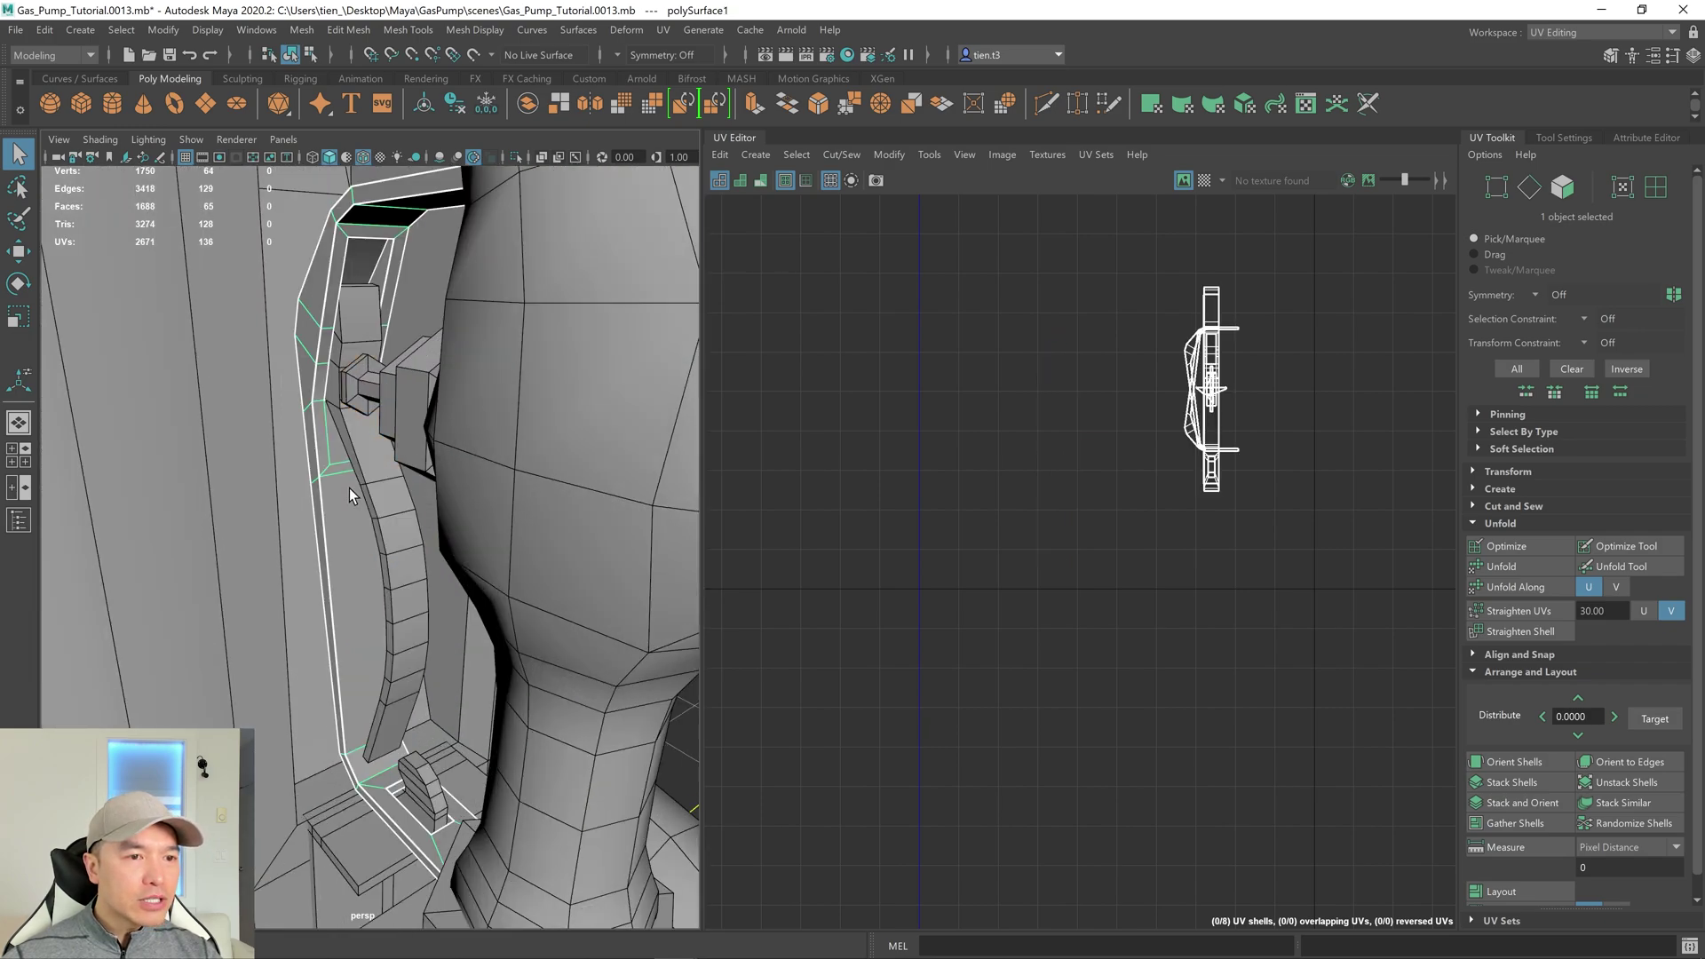
left_click(519, 158)
key("f")
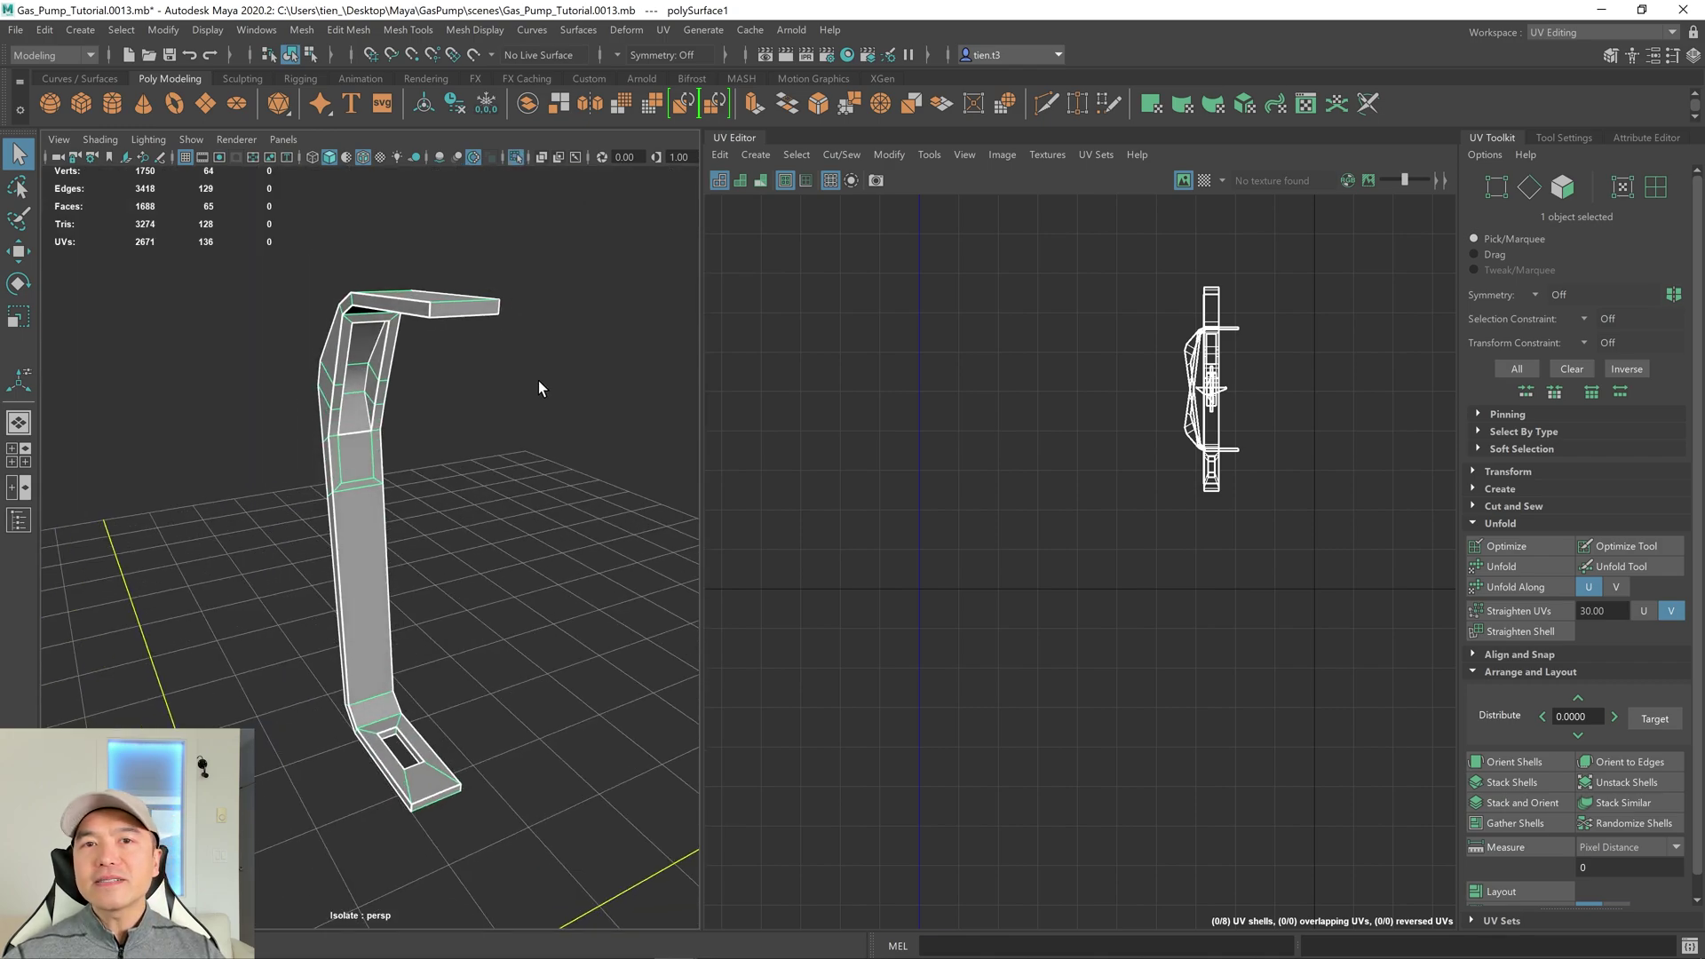
Locate the bracket's two end faces in the UV layout and move the long shell containing them clear of the other shells.
right_click_drag(511, 264, 495, 285)
left_click(483, 307)
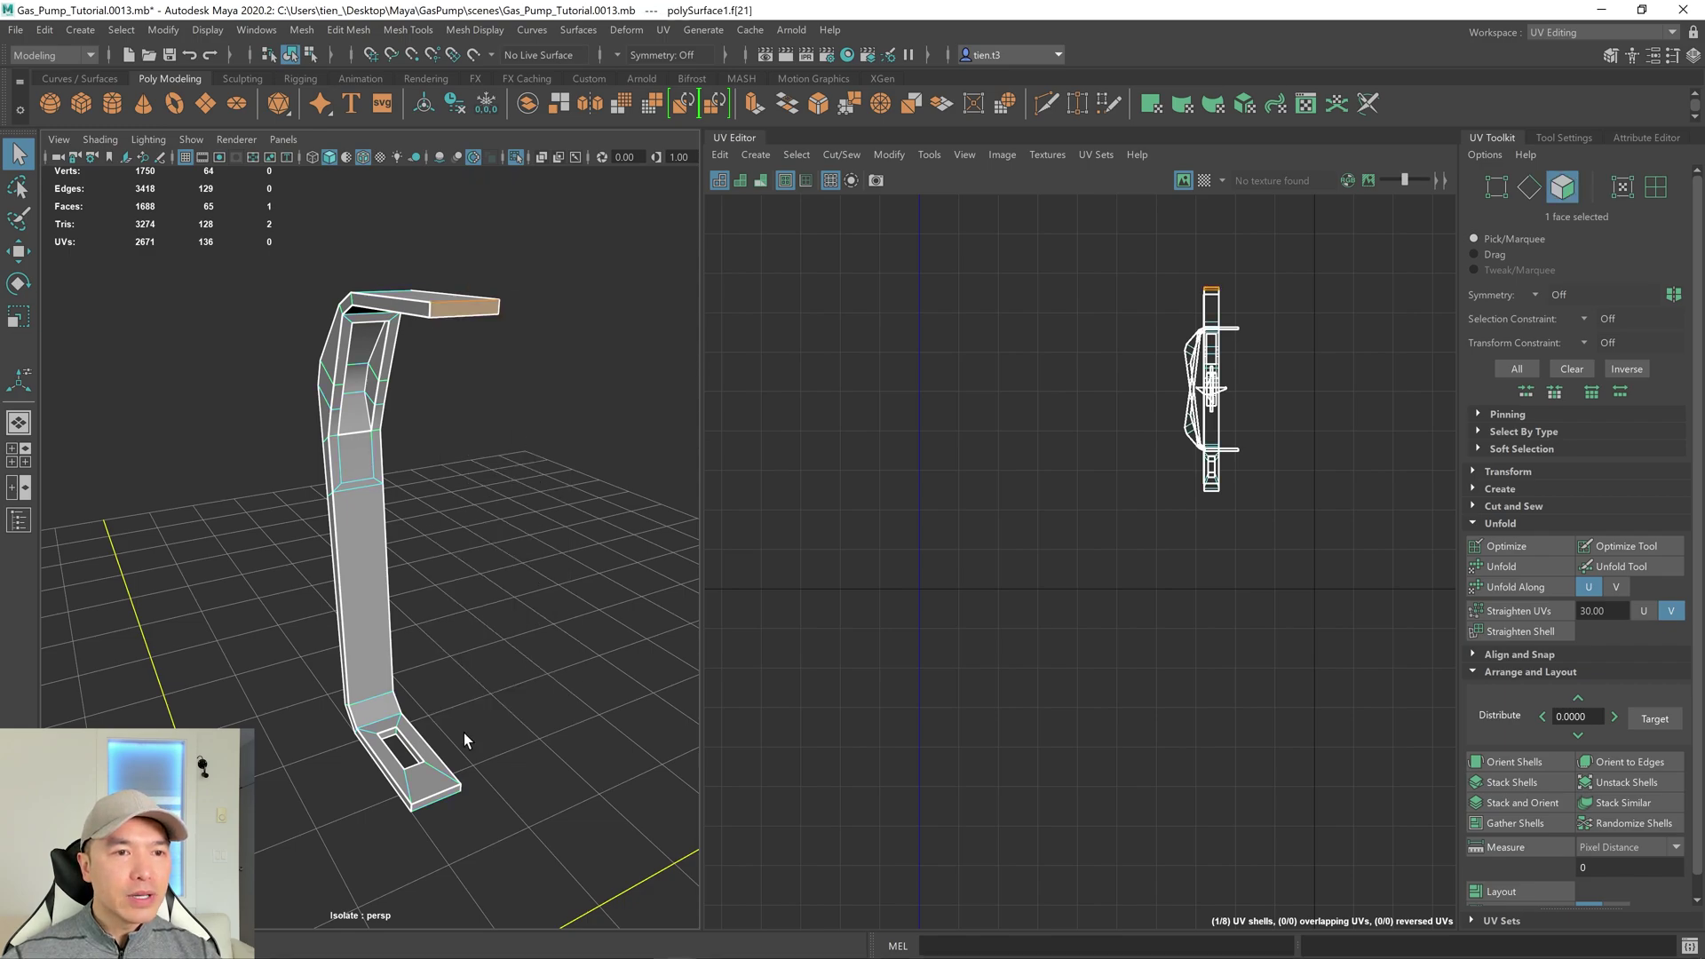
left_click(426, 804, "shift")
key("f")
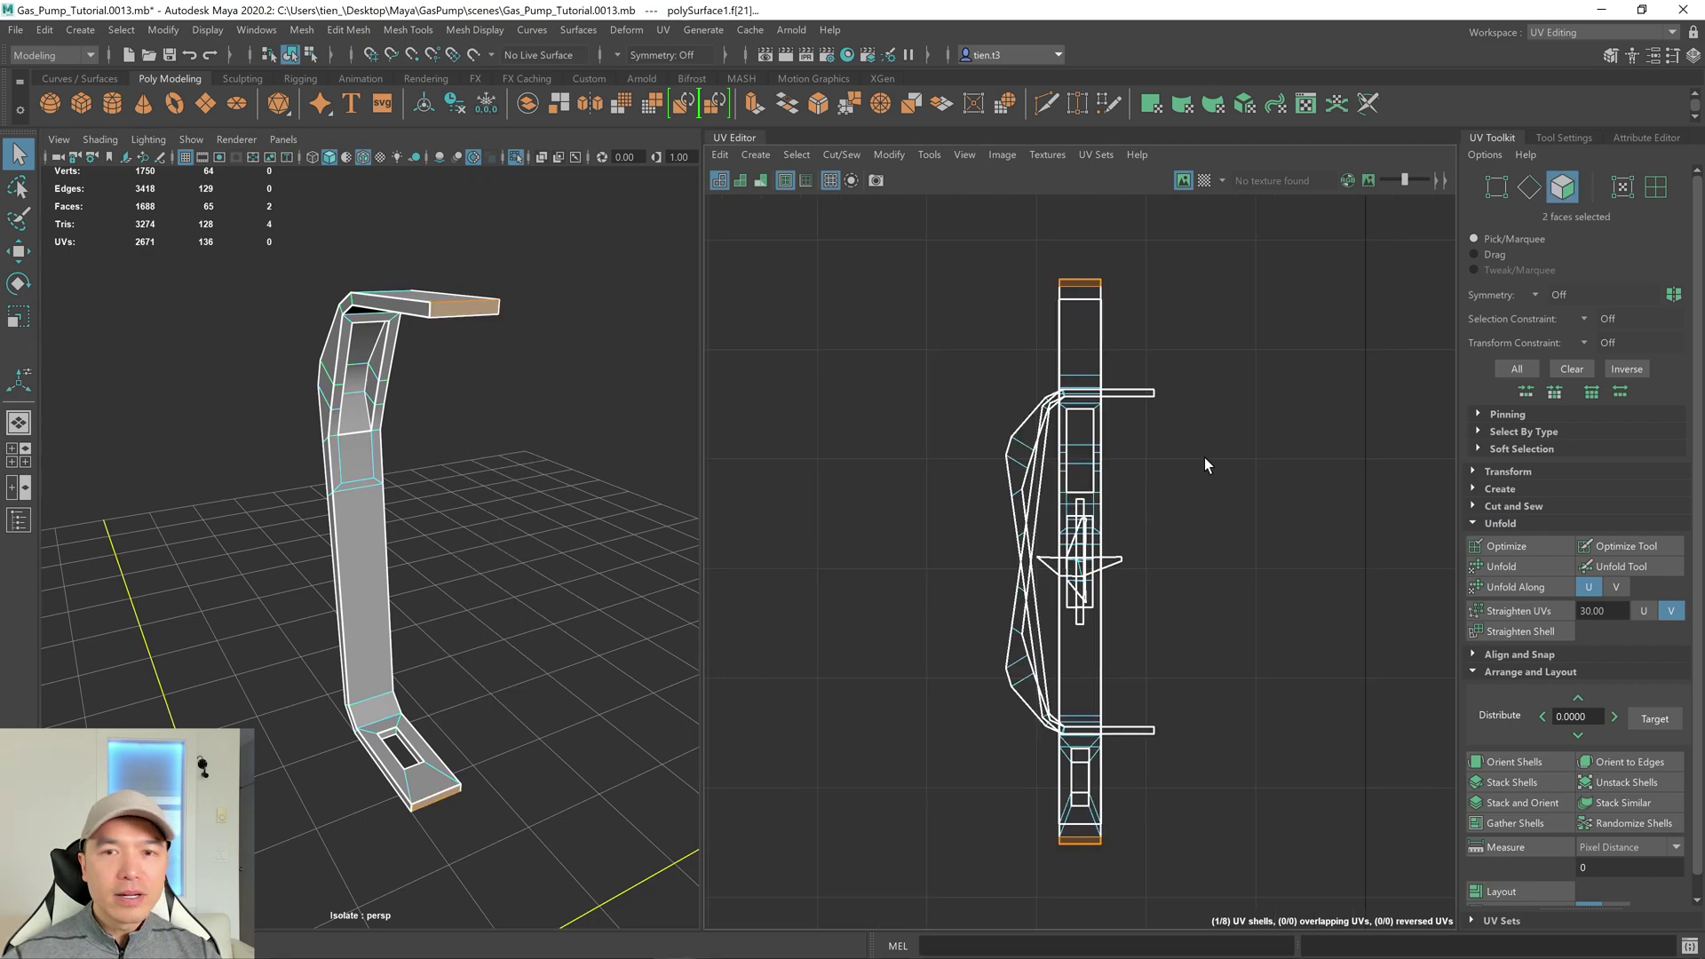
right_click_drag(1121, 273, 1009, 234)
left_click(1080, 282)
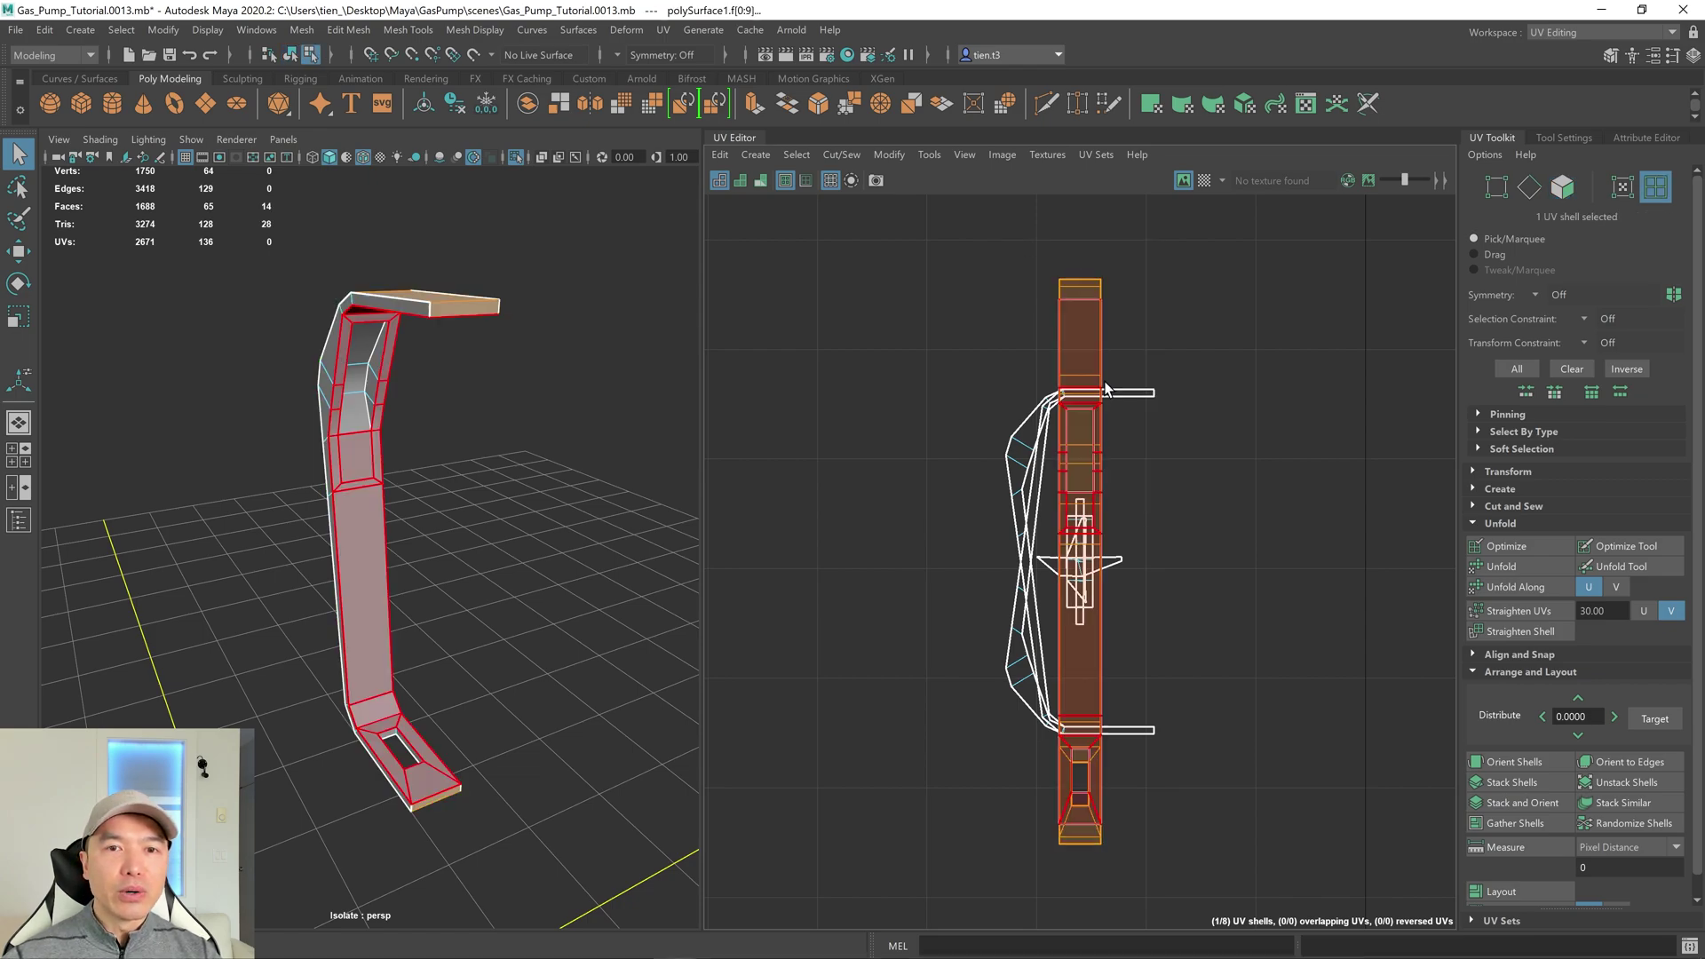
key("w")
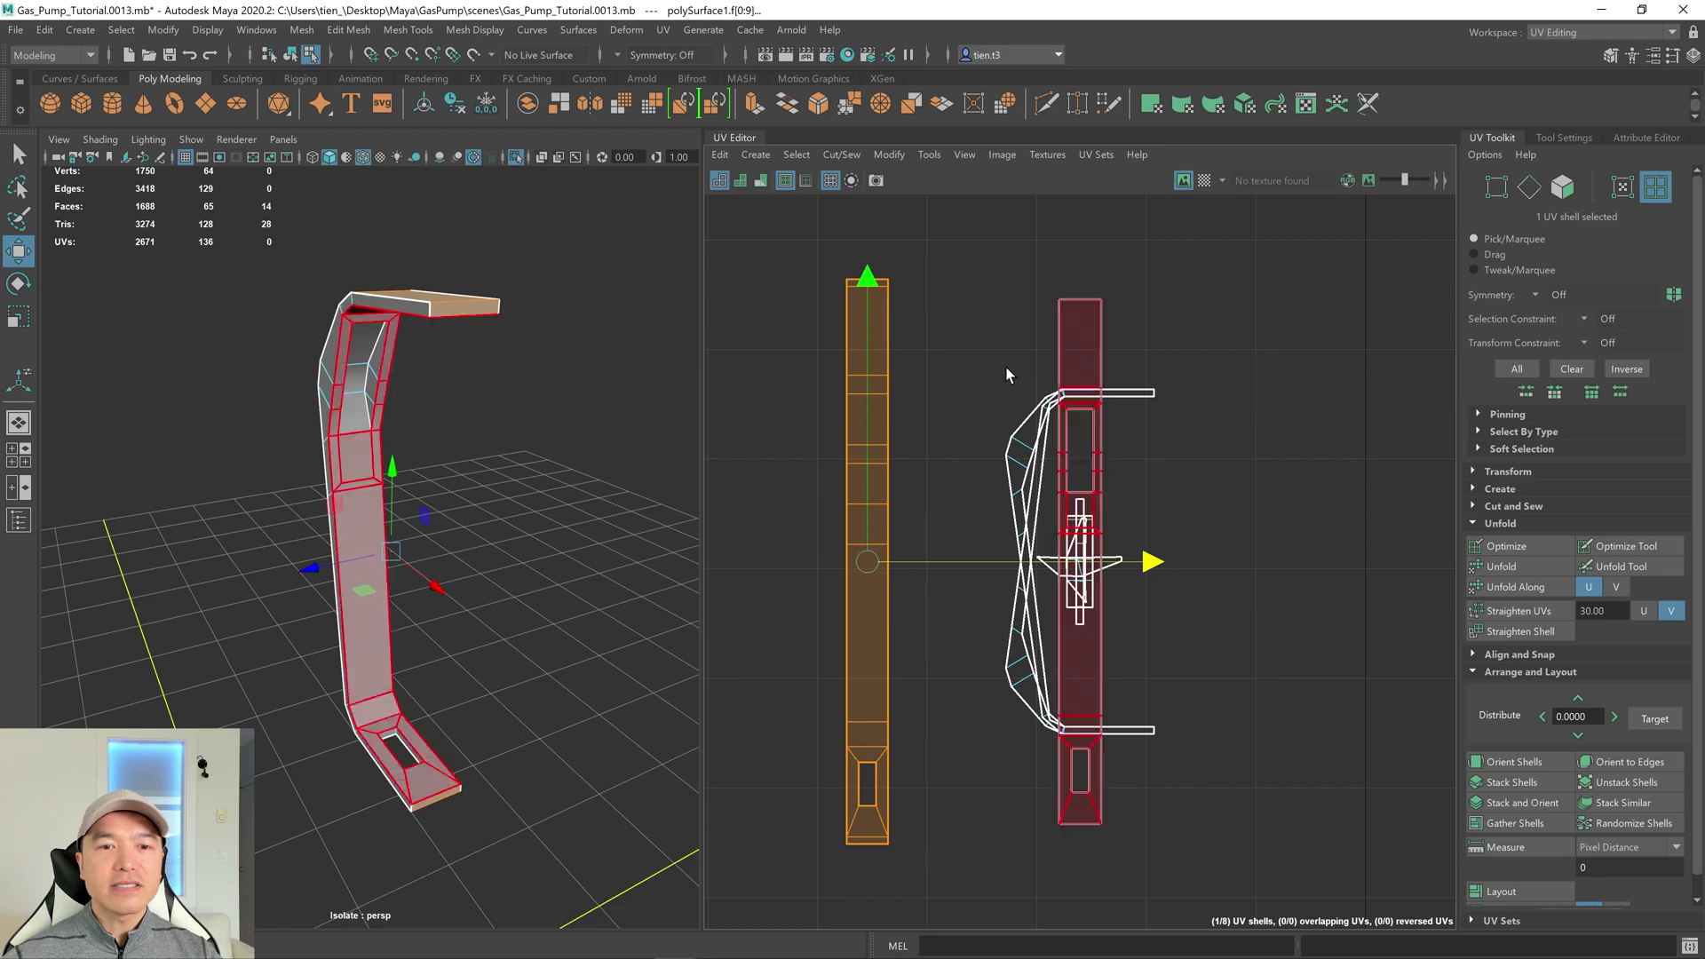
left_click(967, 247)
right_click(945, 254)
right_click_drag(952, 210, 952, 206)
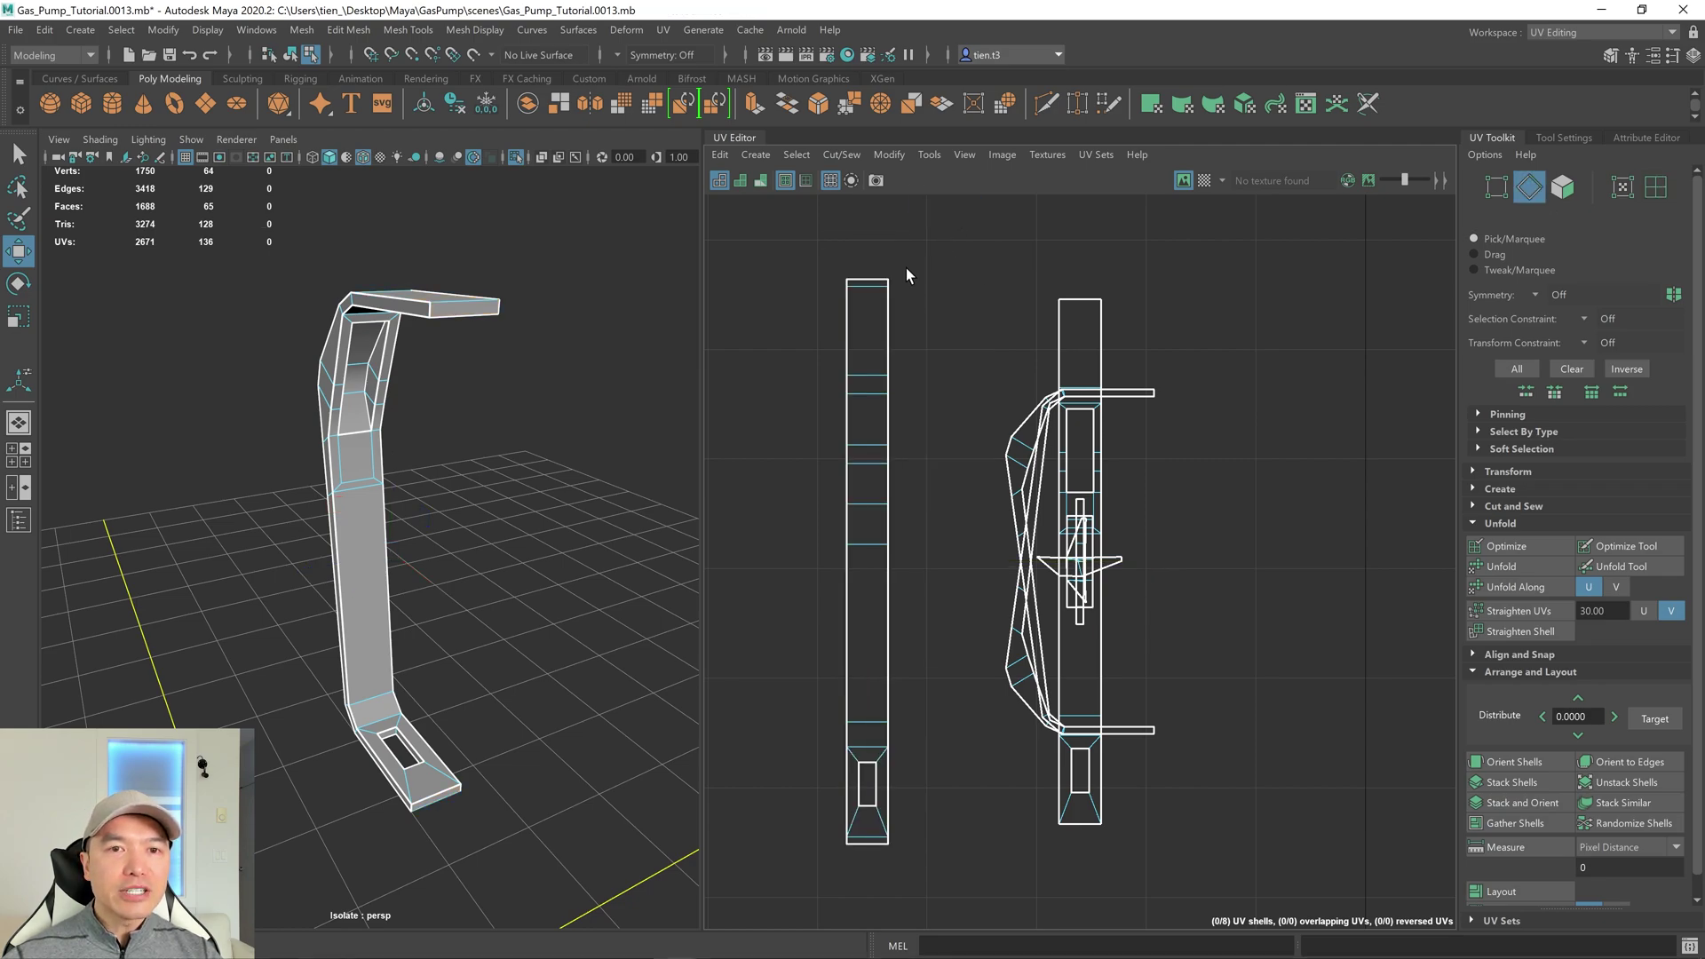
scroll(863, 283, "up", 1)
left_click(863, 282)
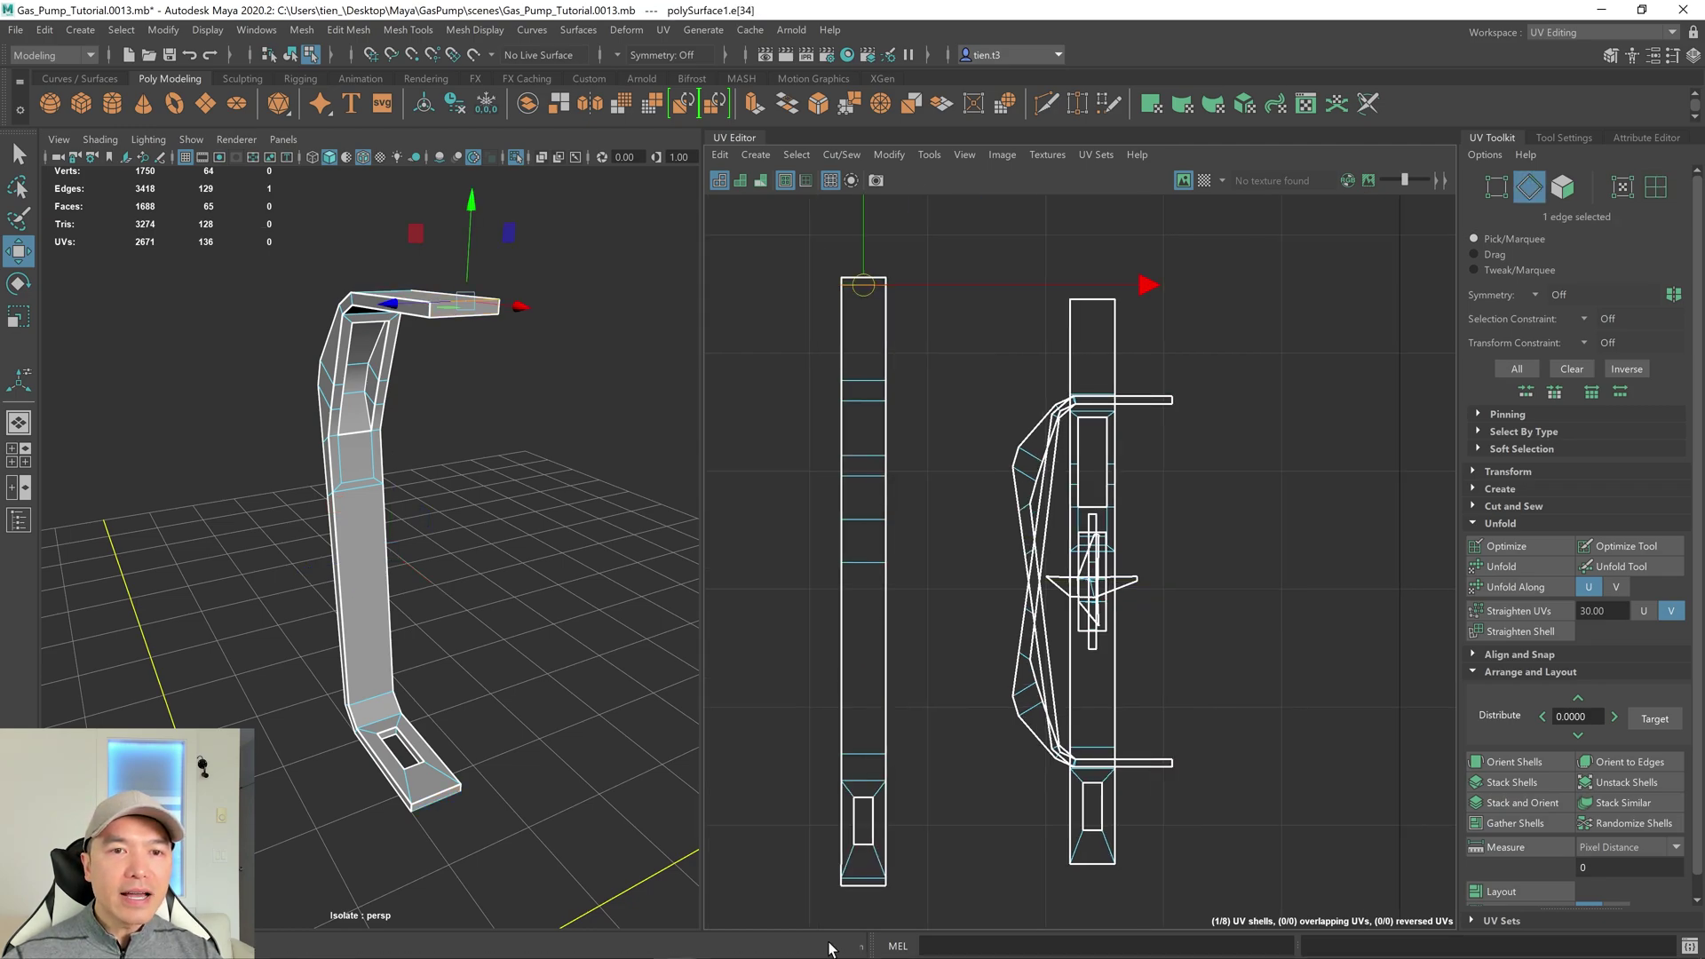
left_click(863, 886, "shift")
left_click(979, 438)
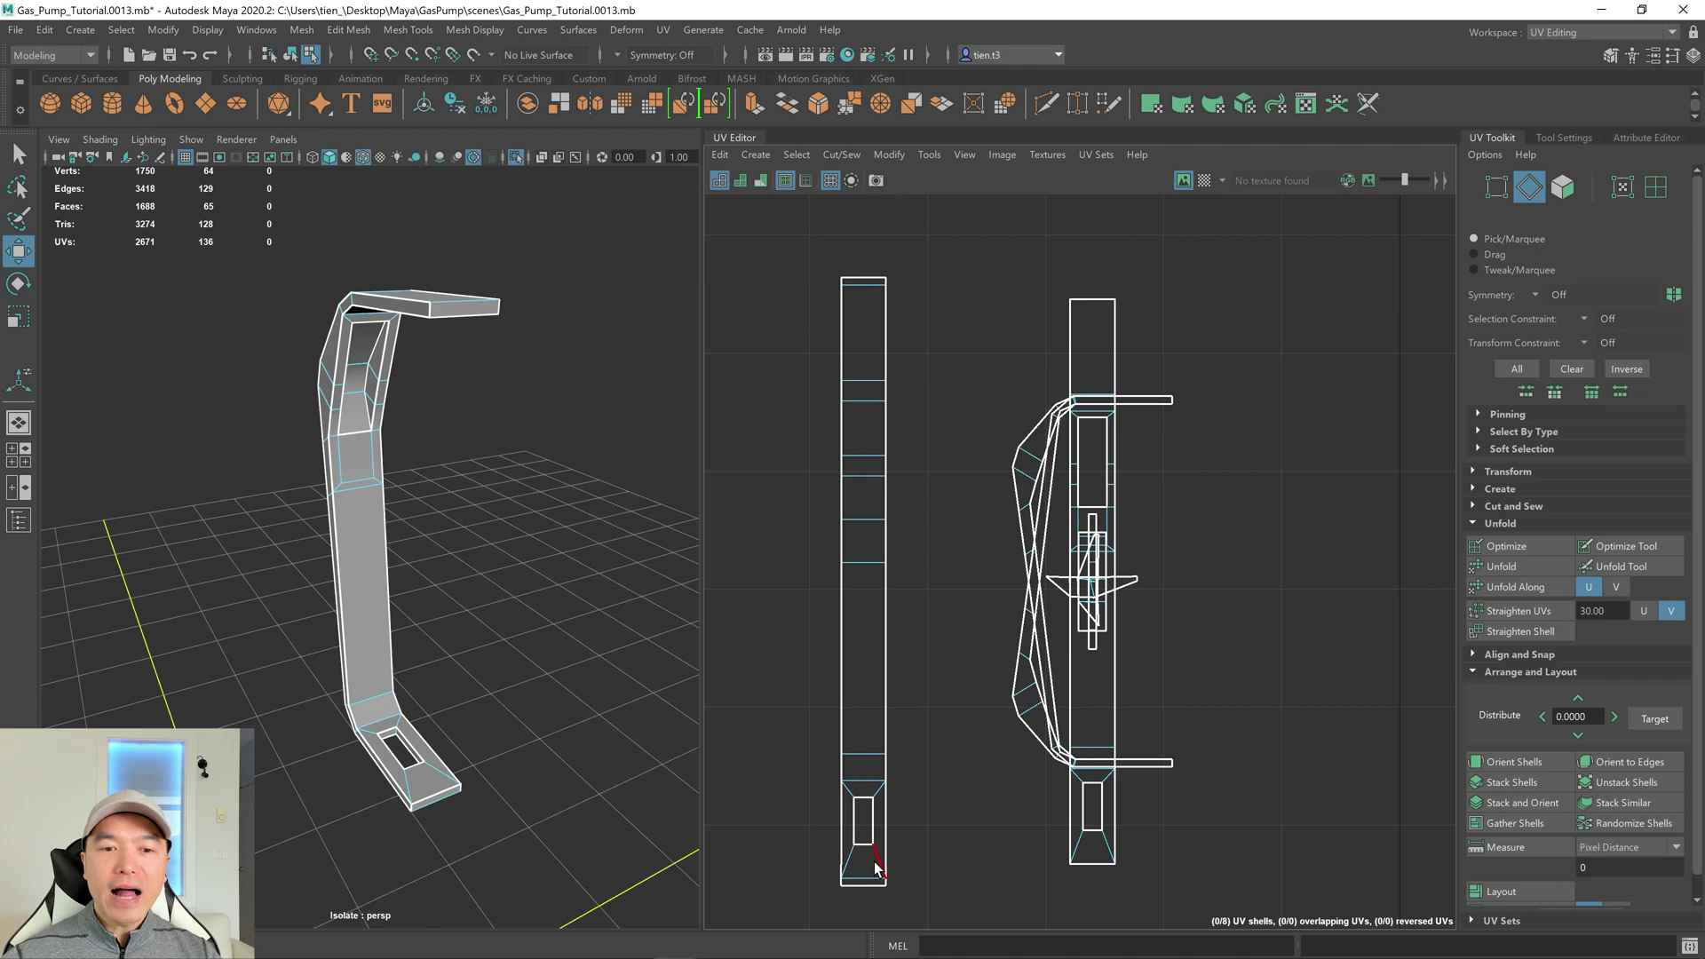
Select the faces at both ends of the separated bracket shell and delete their UVs.
right_click(989, 229)
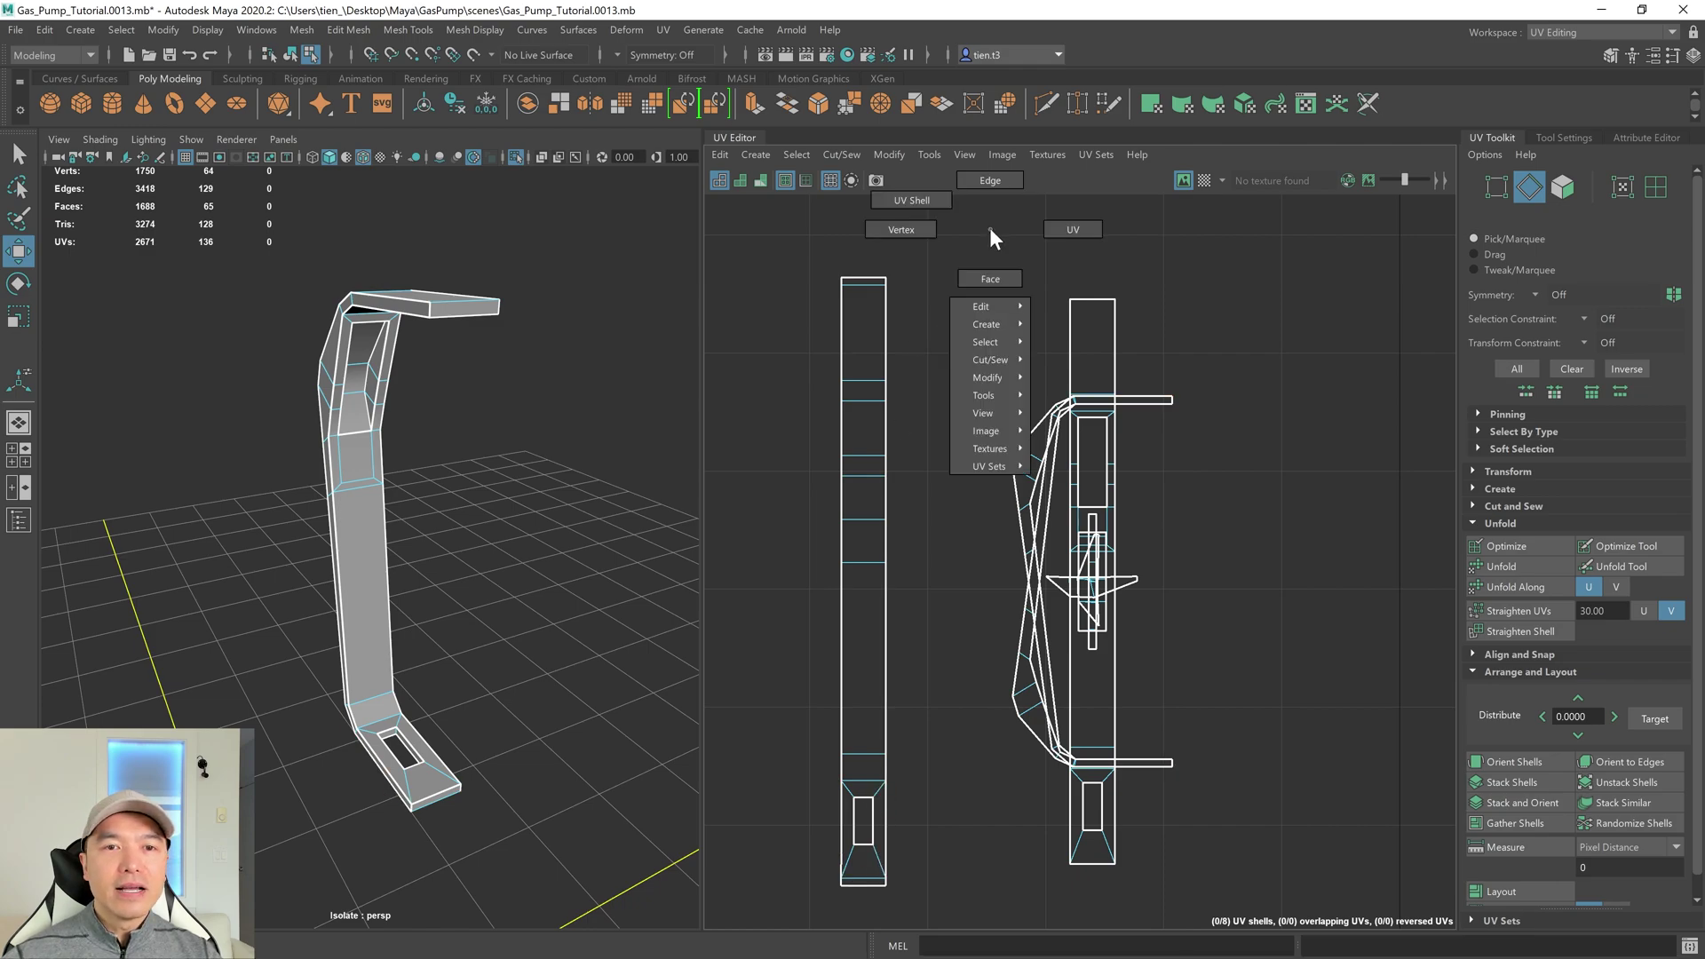
left_click(989, 279)
left_click(870, 282)
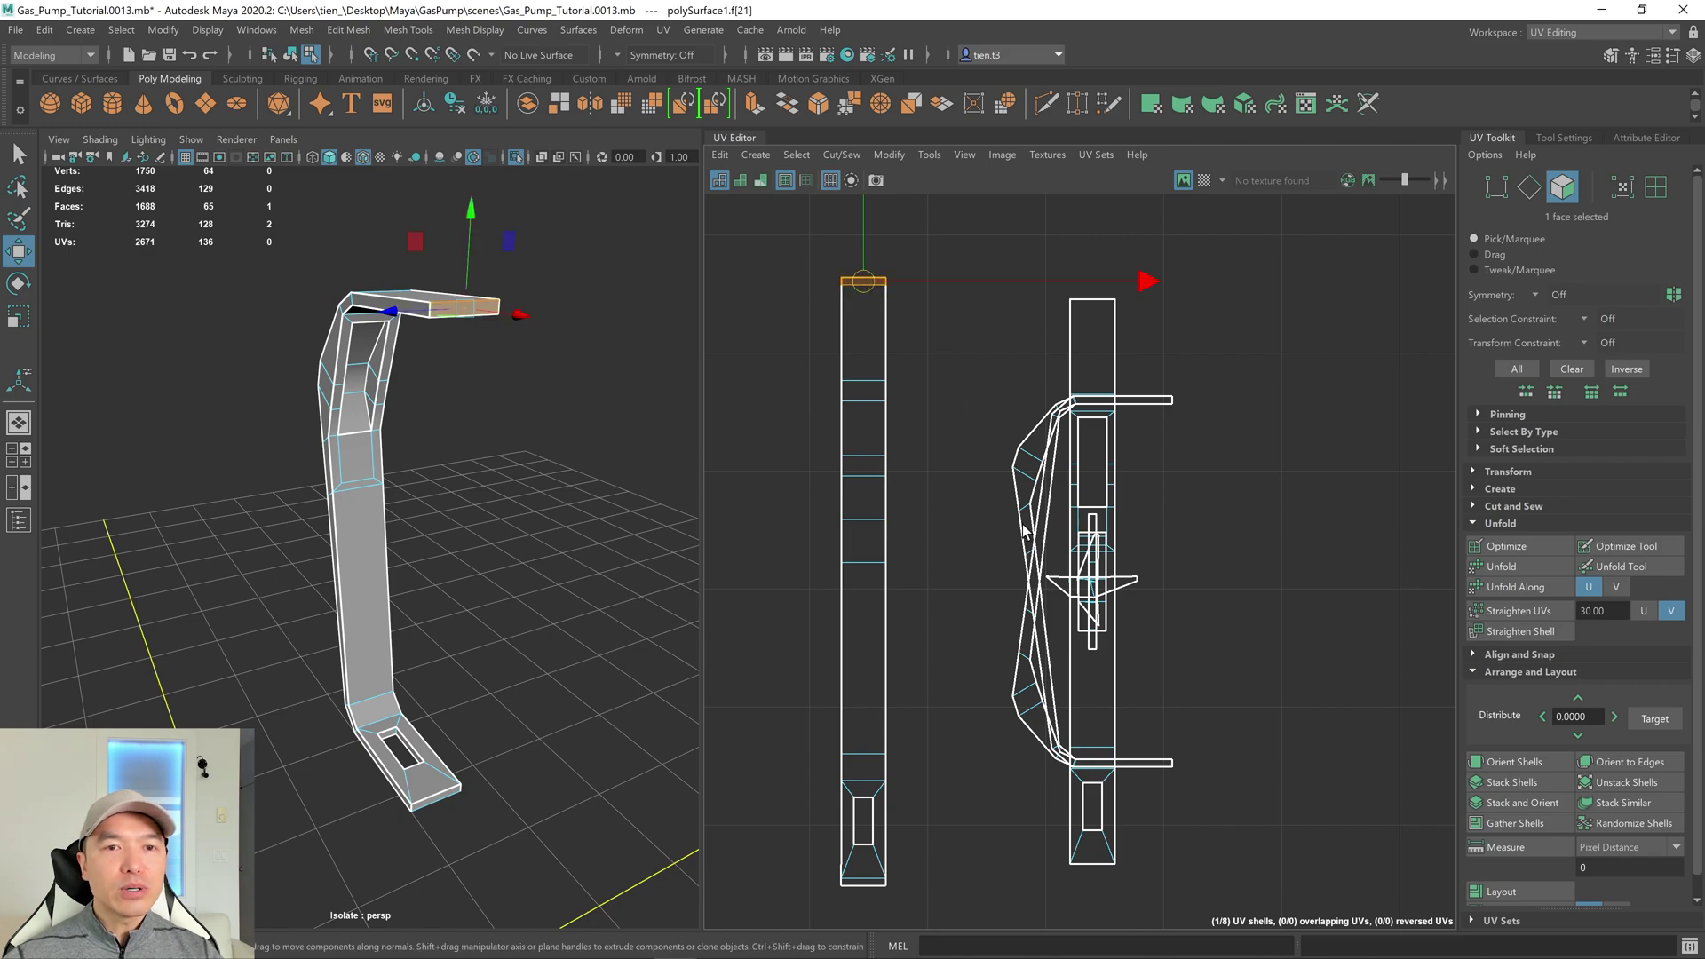
left_click(879, 882, "shift")
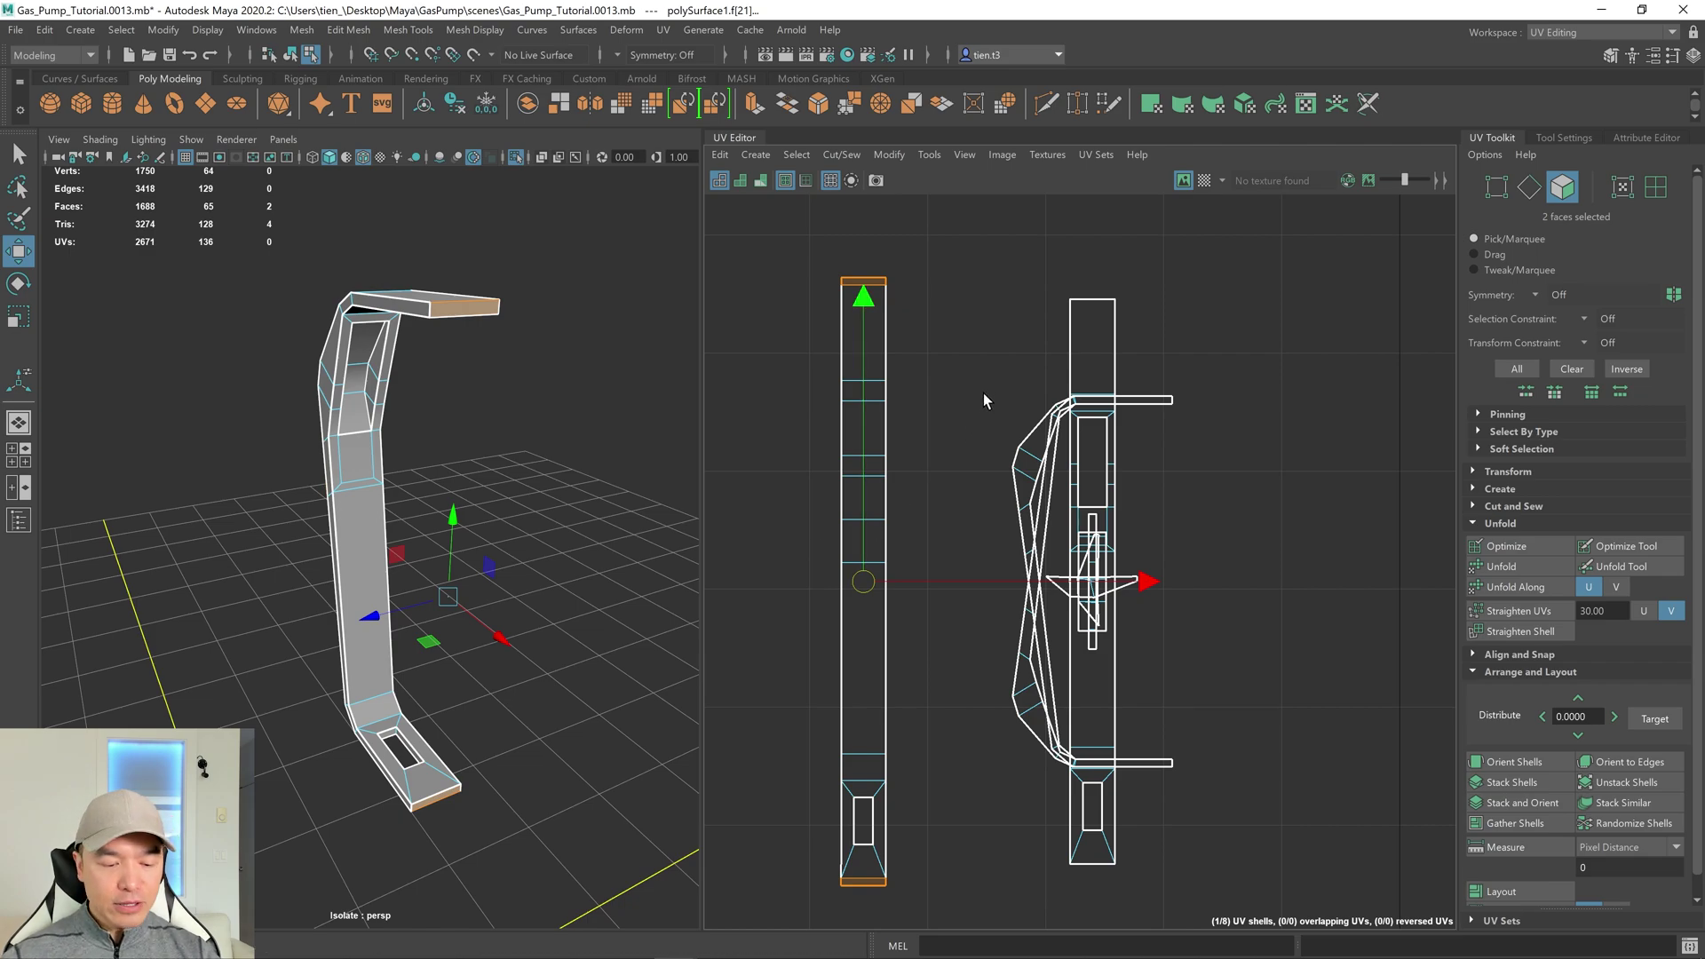
key("Delete")
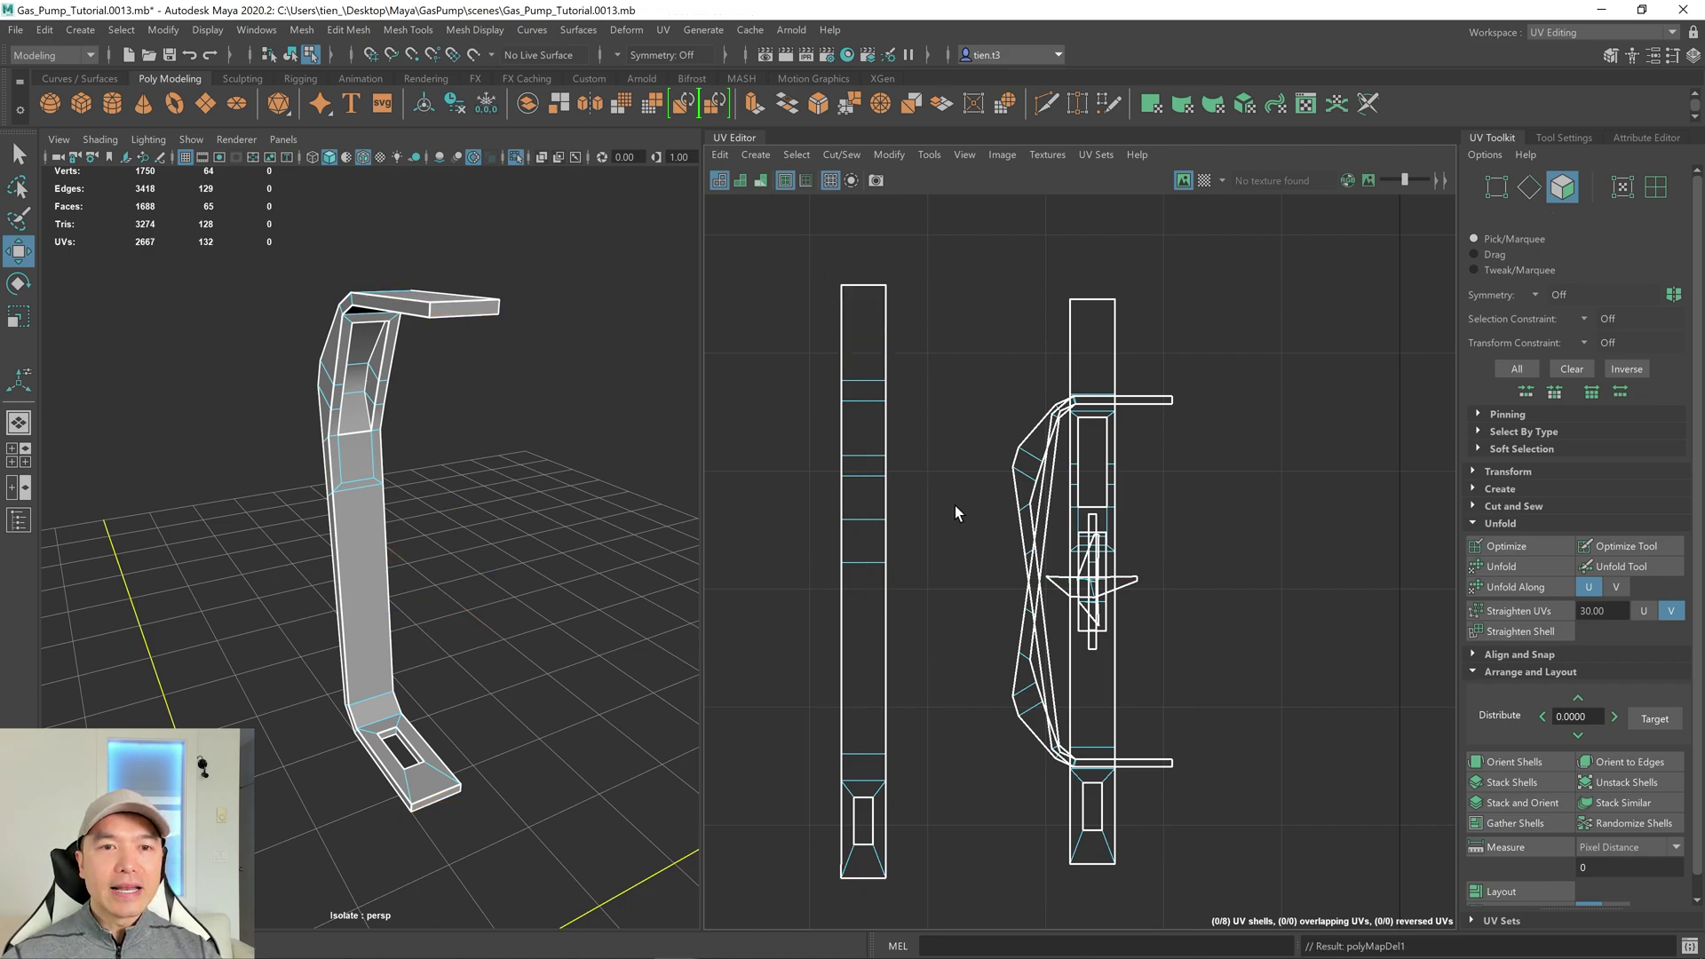
Select all eight of the bracket's UV shells, stack and orient them, and return to the Select tool.
right_click(984, 396)
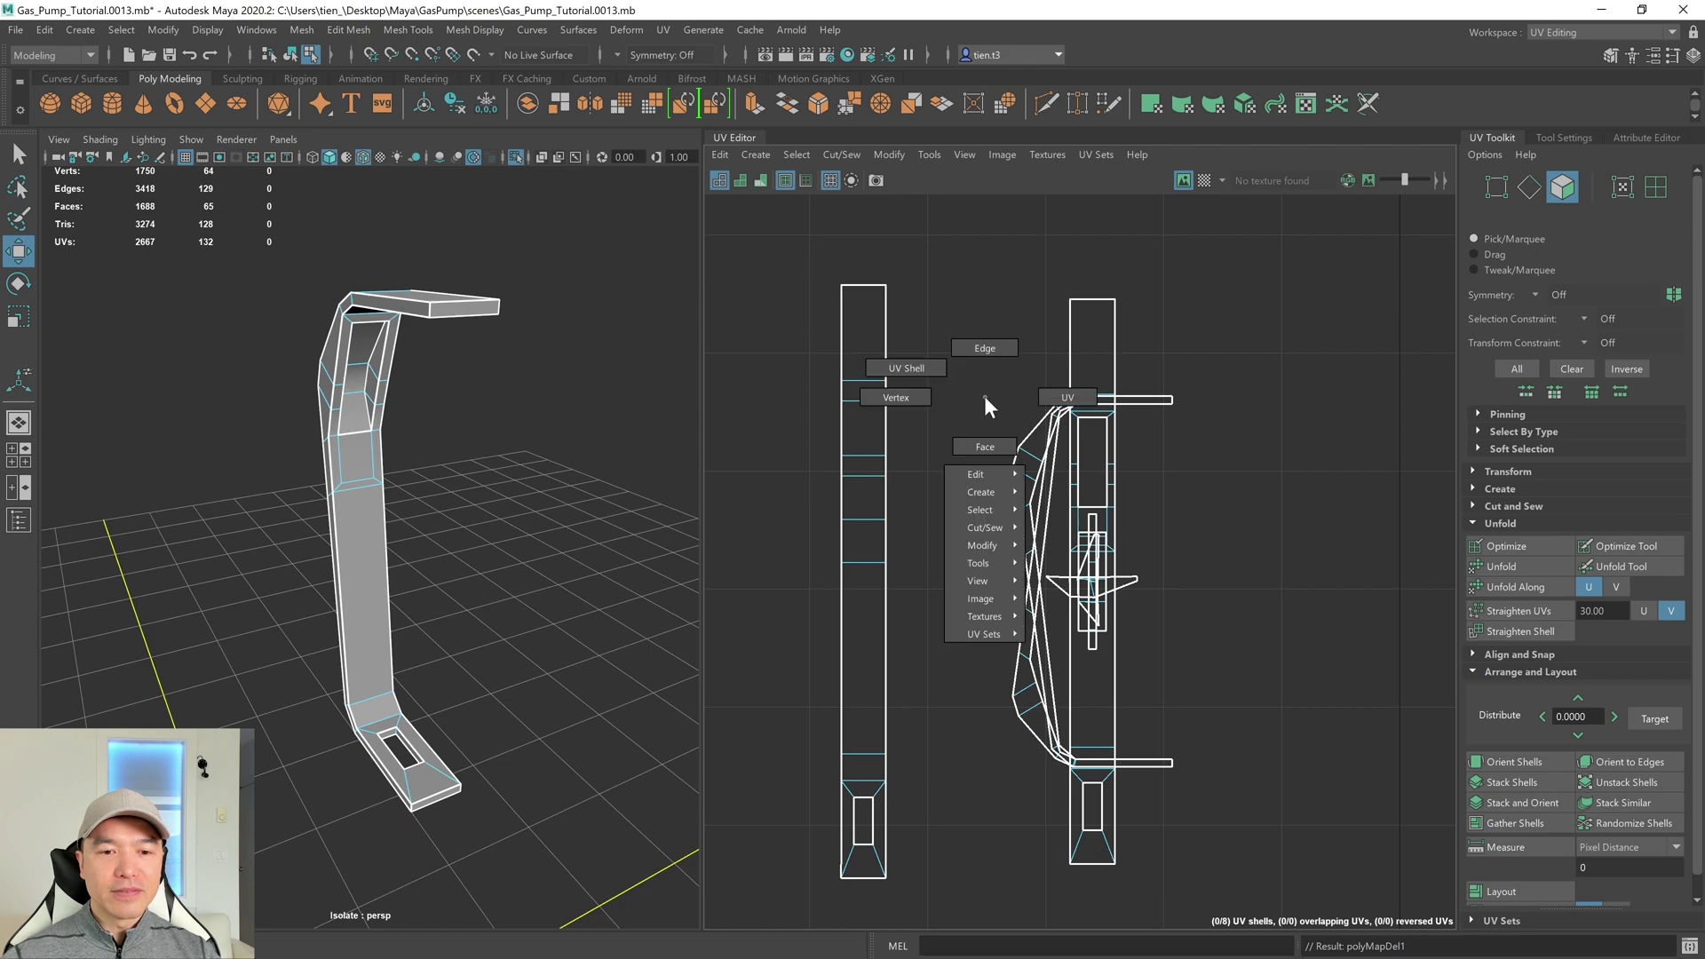
left_click(886, 359)
scroll(957, 413, "down", 2)
left_click_drag(867, 305, 1193, 774)
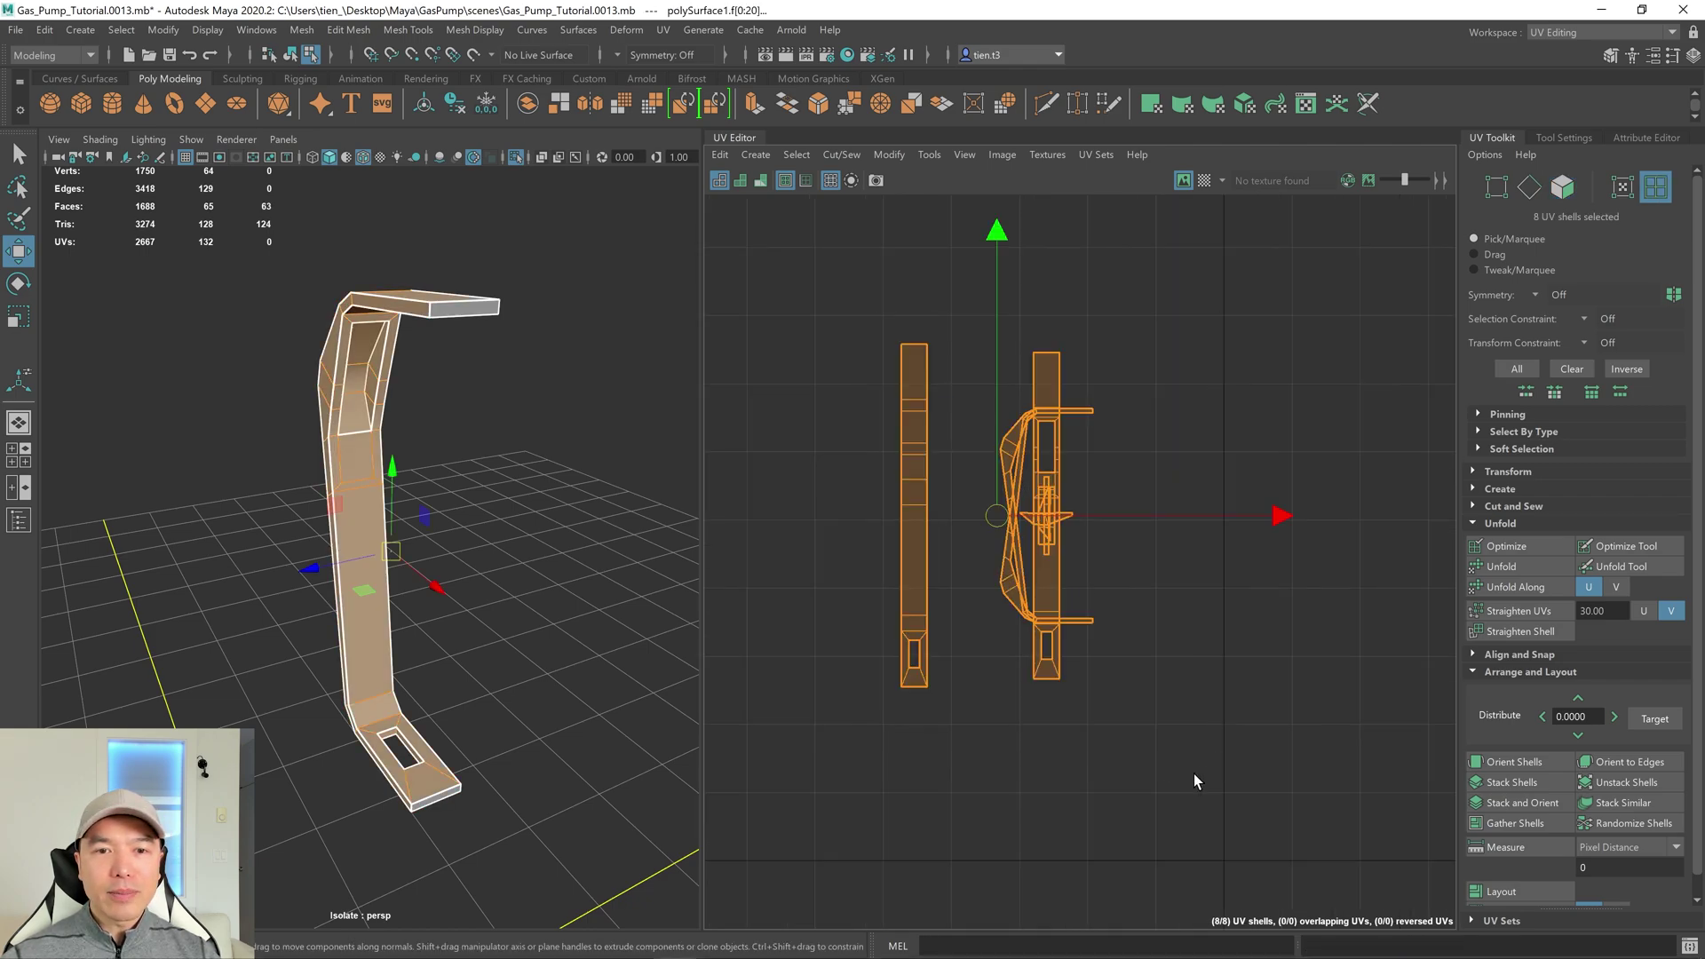
left_click(1520, 802)
key("q")
Turn off isolation, deselect the bracket, and isolate the mounting plate with the small hook below the nozzle.
right_click_drag(462, 364, 557, 335)
left_click(520, 158)
scroll(536, 449, "down", 6)
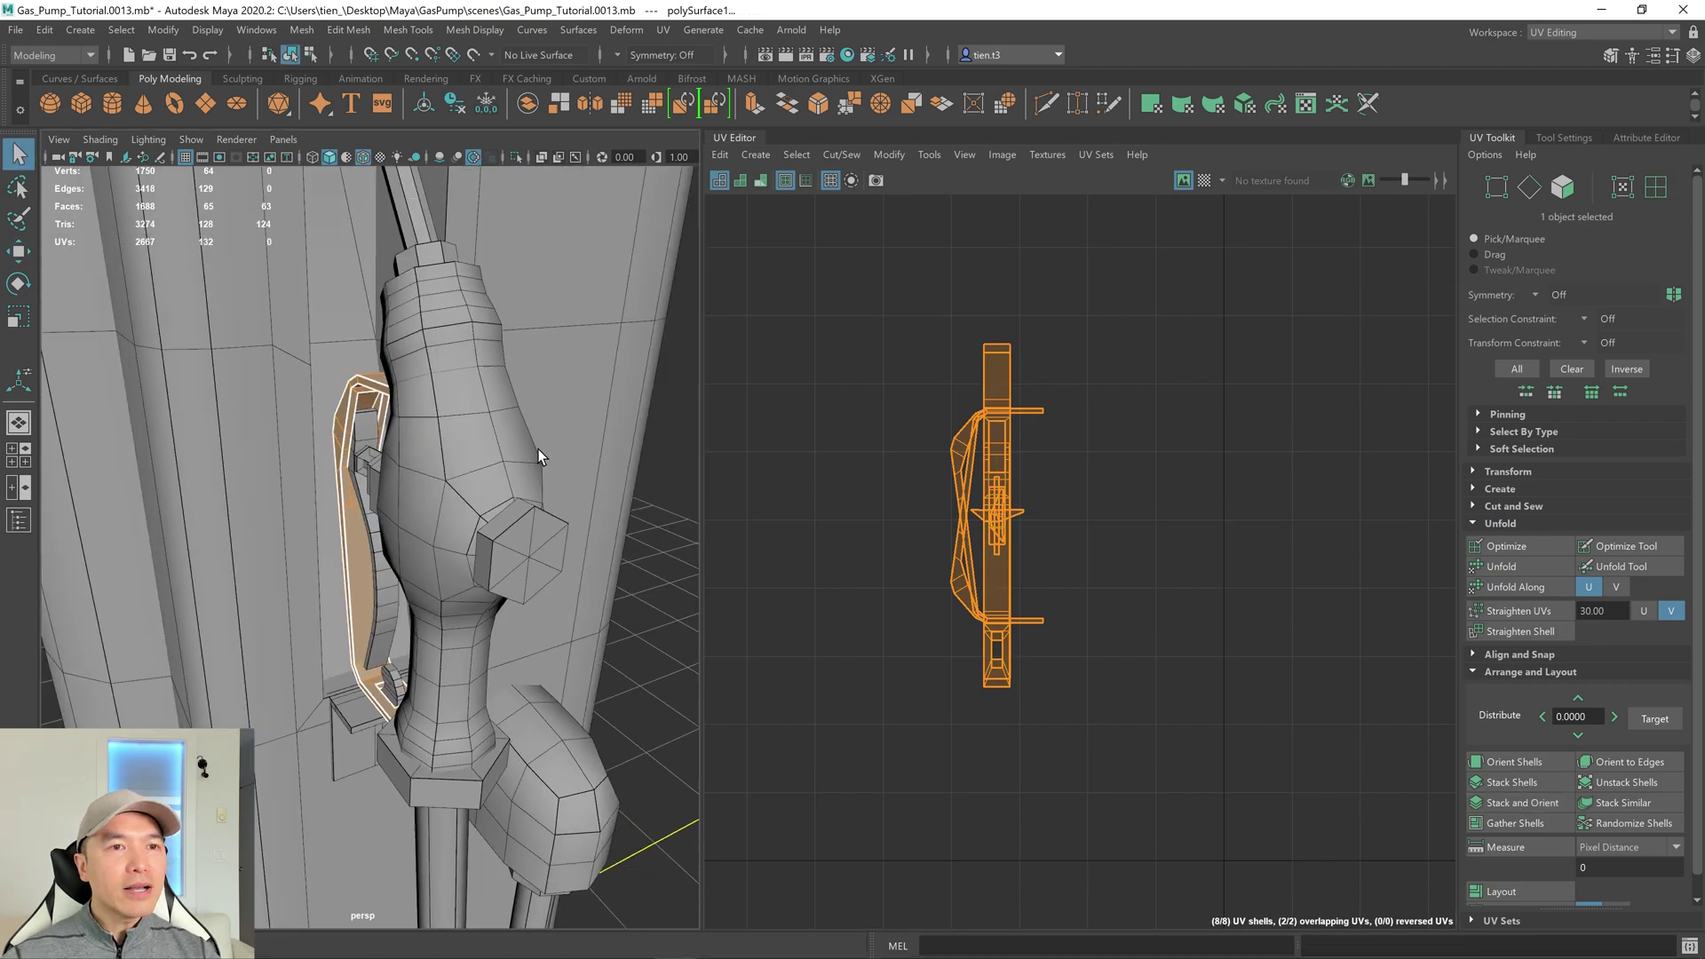
left_click(621, 482)
left_click_drag(601, 647, 610, 488, "alt")
scroll(609, 495, "up", 3)
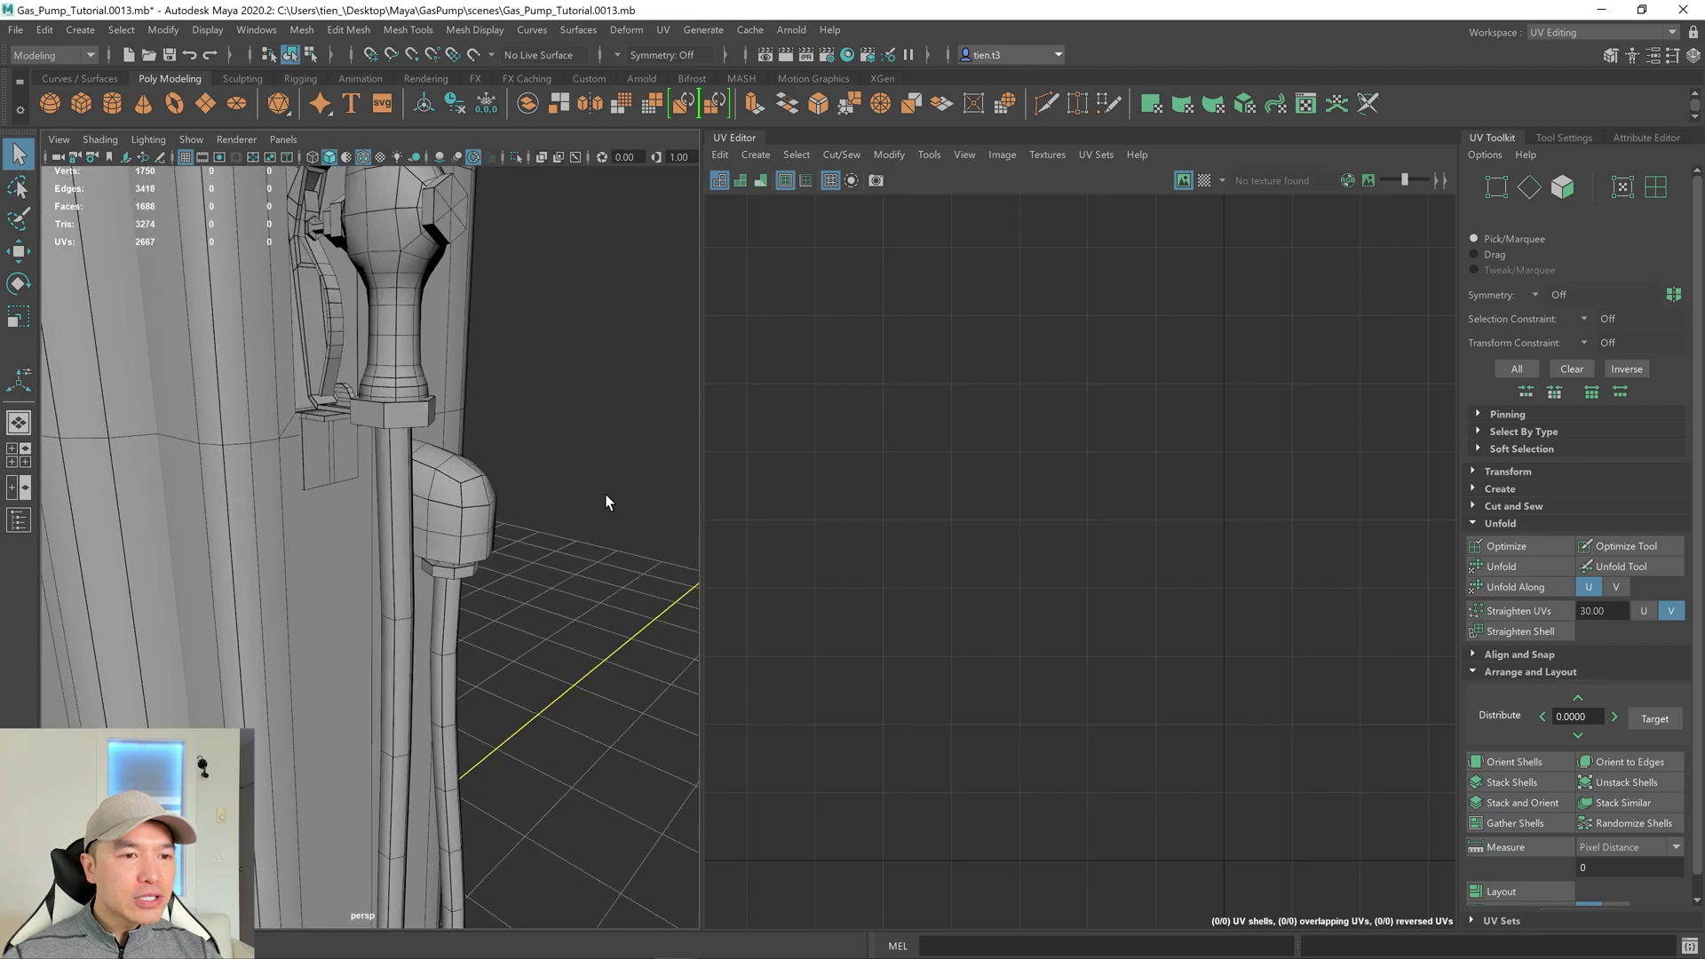
left_click(336, 462)
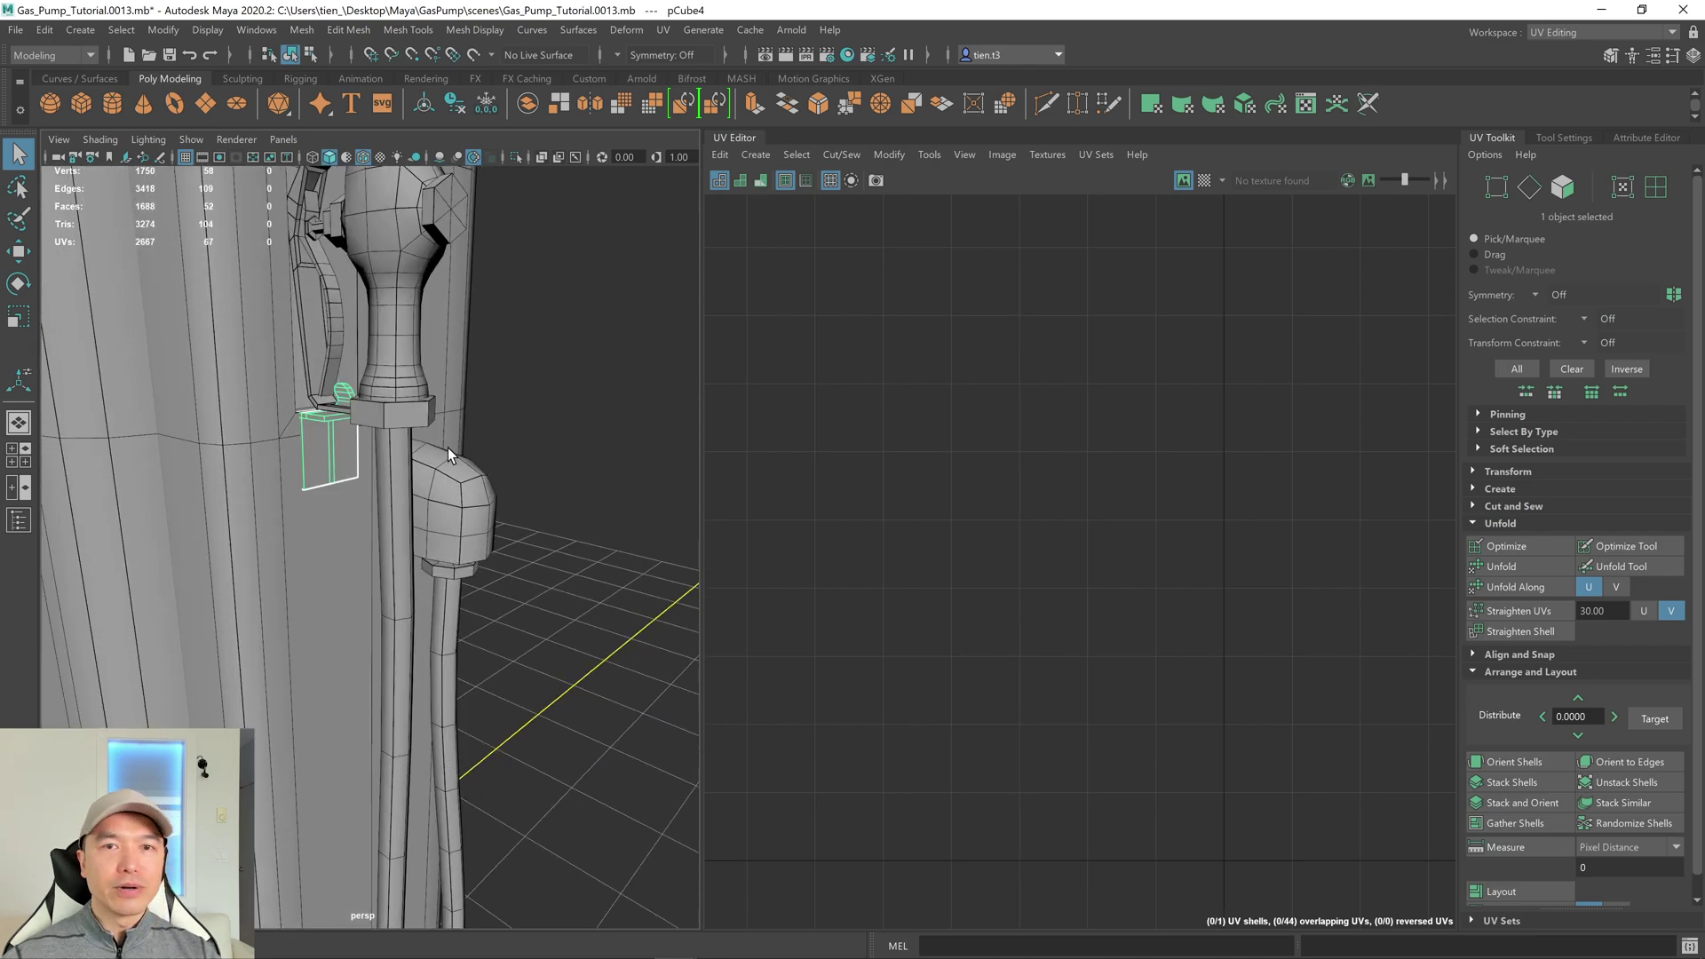
left_click(515, 160)
scroll(561, 391, "up", 3)
scroll(561, 393, "down", 2)
left_click_drag(558, 396, 526, 420, "alt")
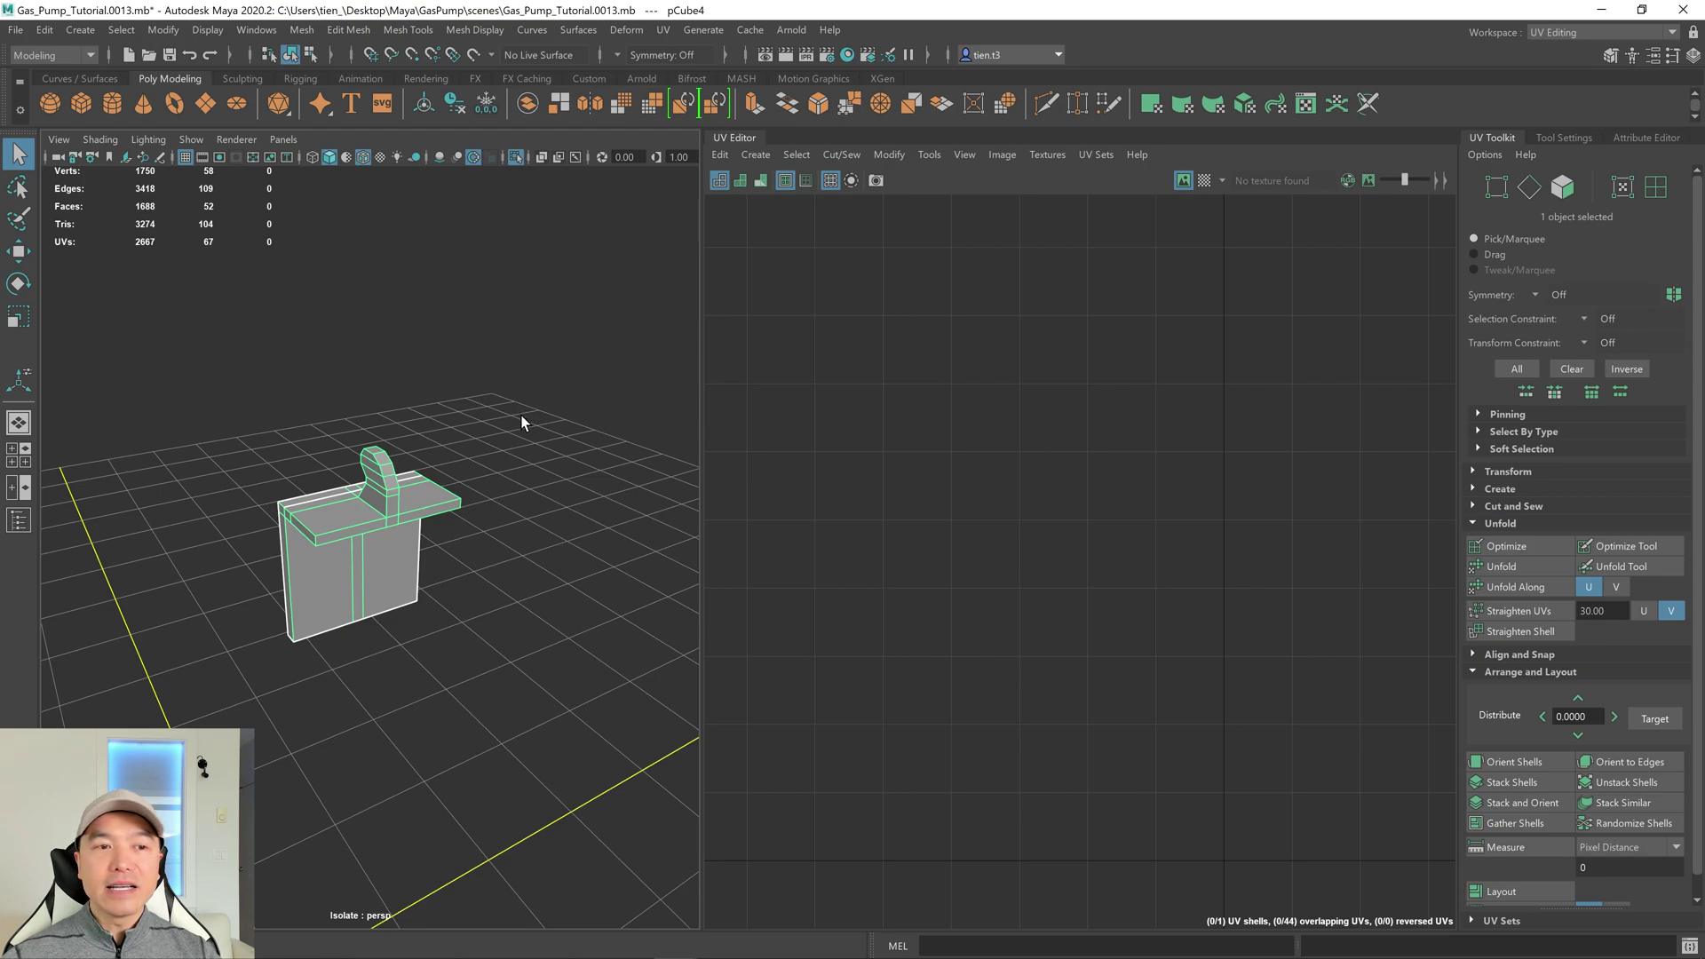
scroll(522, 414, "up", 1)
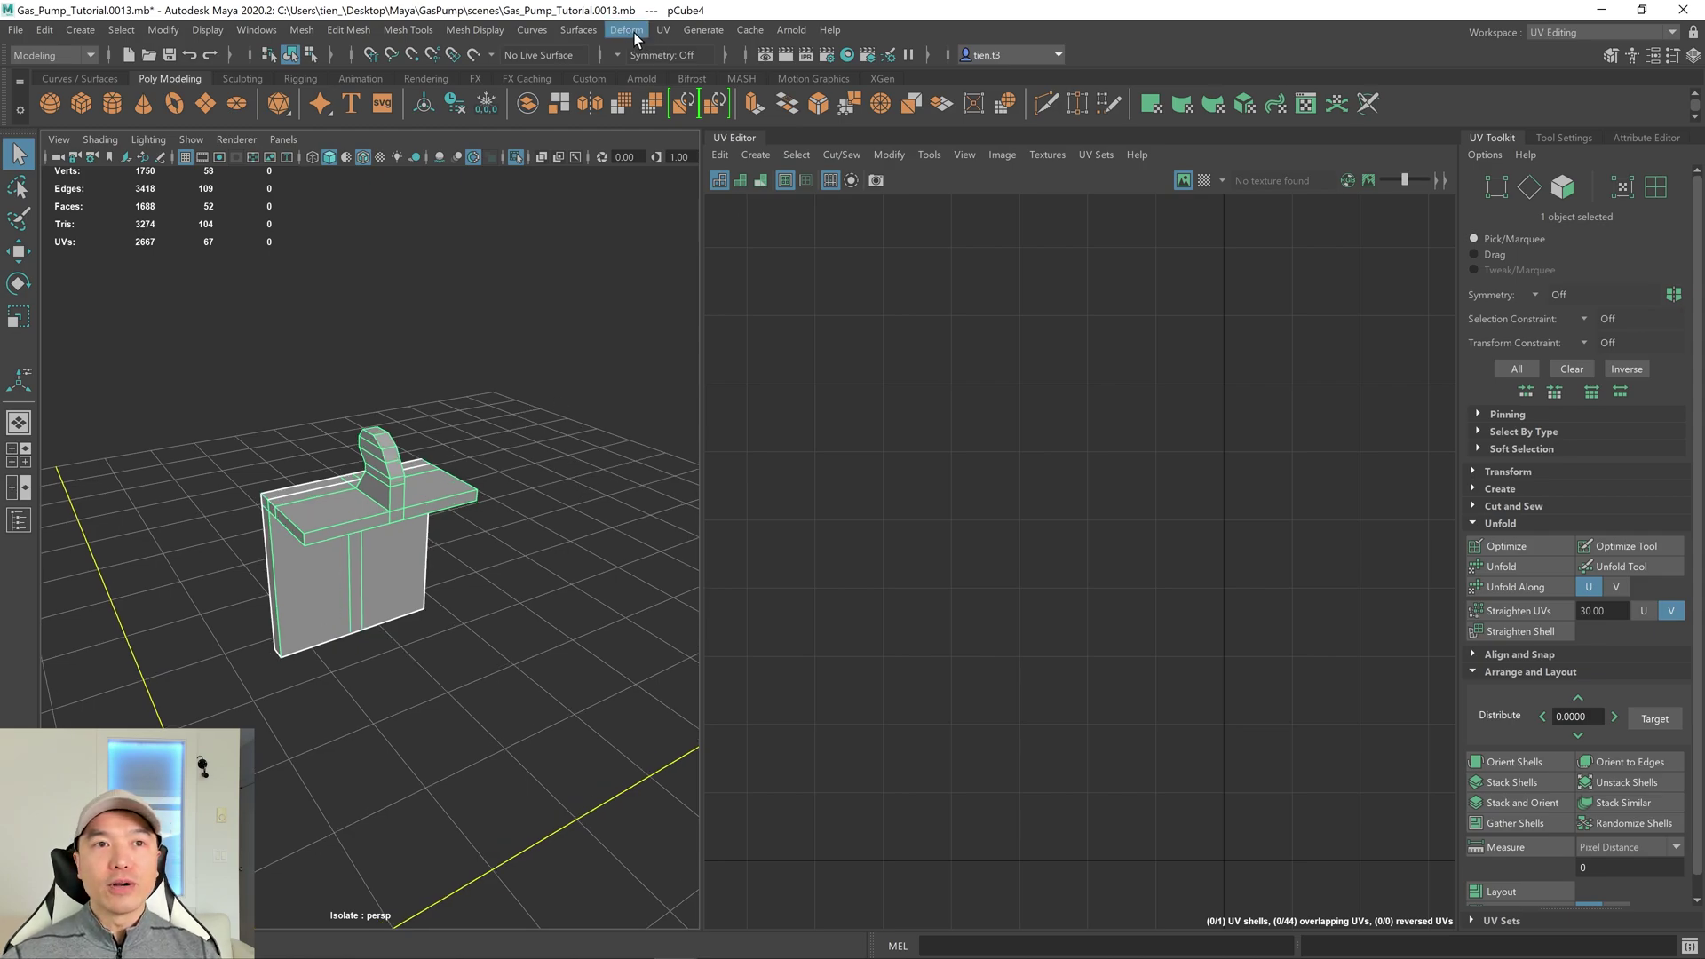
Apply an automatic UV projection to the isolated mounting plate with the hook and frame it.
left_click(661, 31)
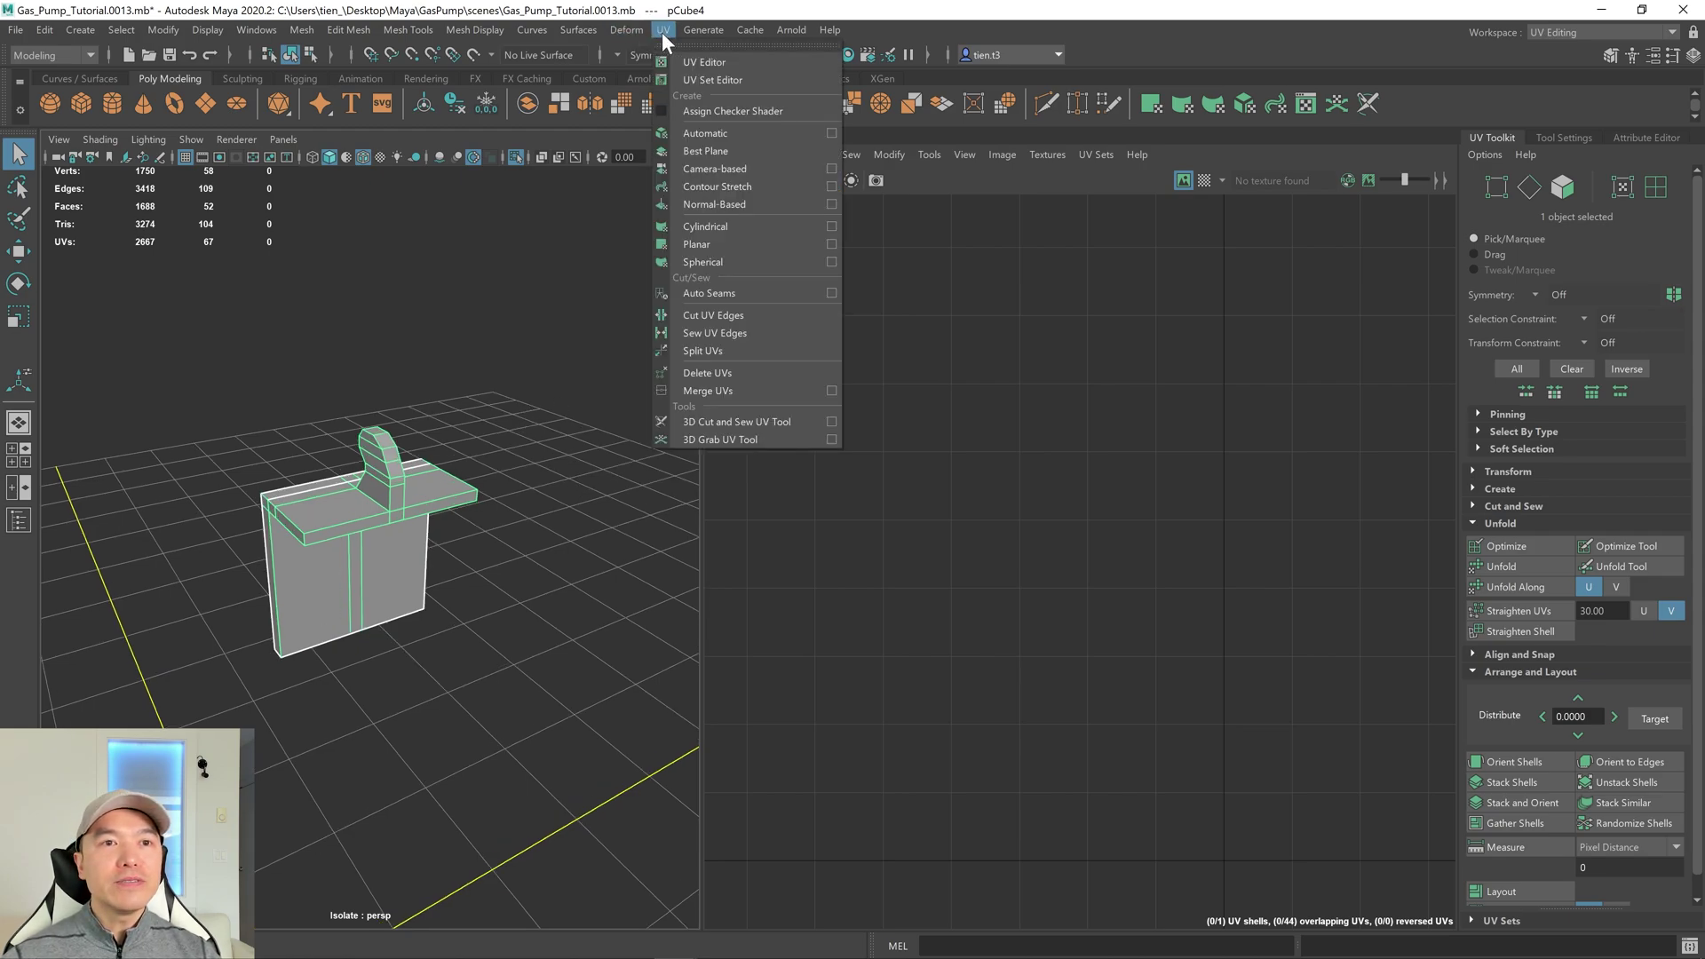
left_click(714, 135)
key("f")
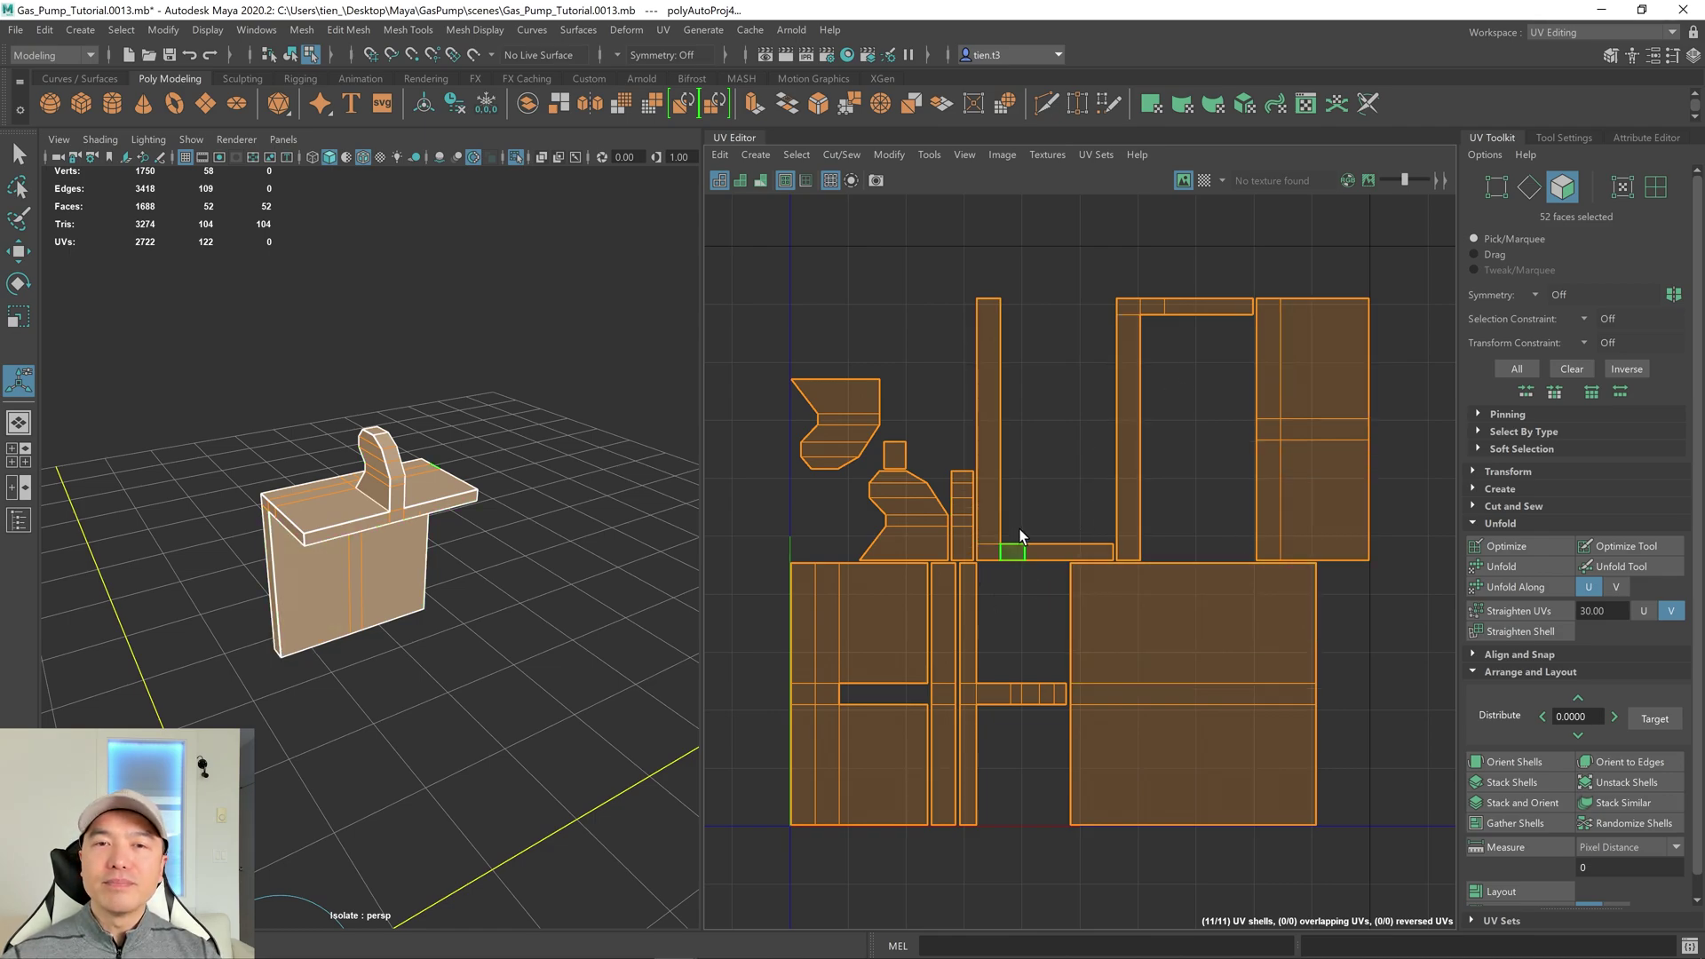
scroll(409, 493, "up", 5)
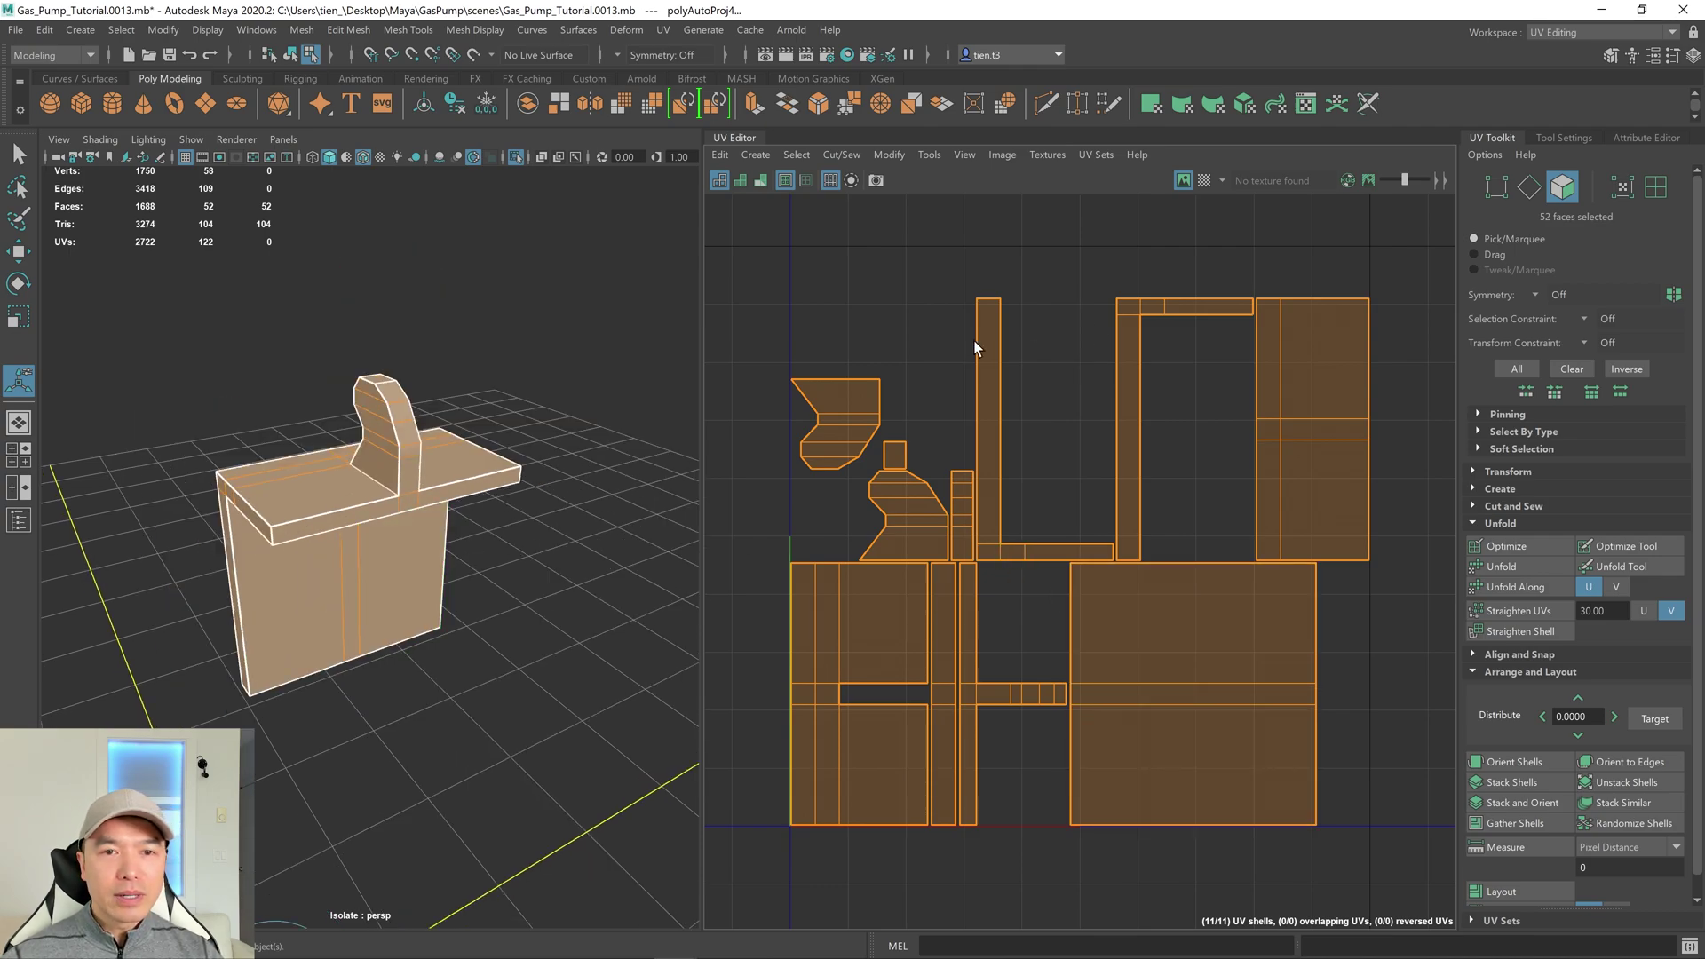
Switch to UV shell selection and examine which faces of the plate and hook each UV shell covers.
right_click_drag(1111, 323, 985, 274)
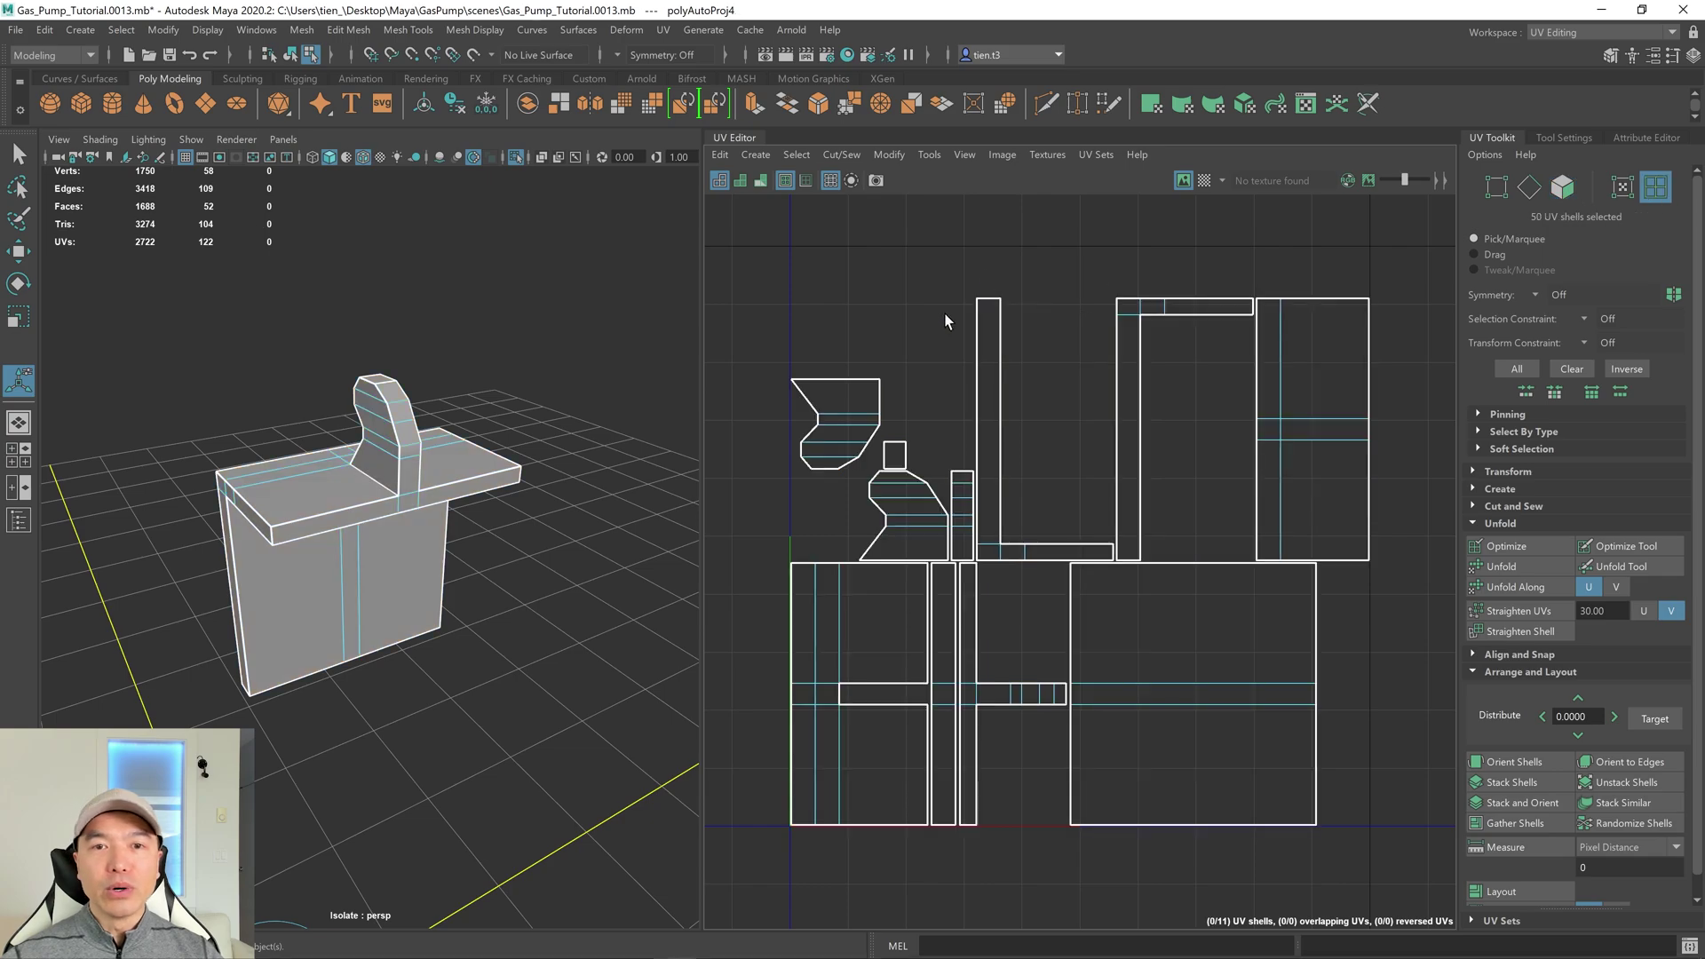
left_click(403, 586)
left_click_drag(436, 611, 401, 524, "alt")
key("q")
left_click(392, 504, "shift")
left_click(388, 460, "shift")
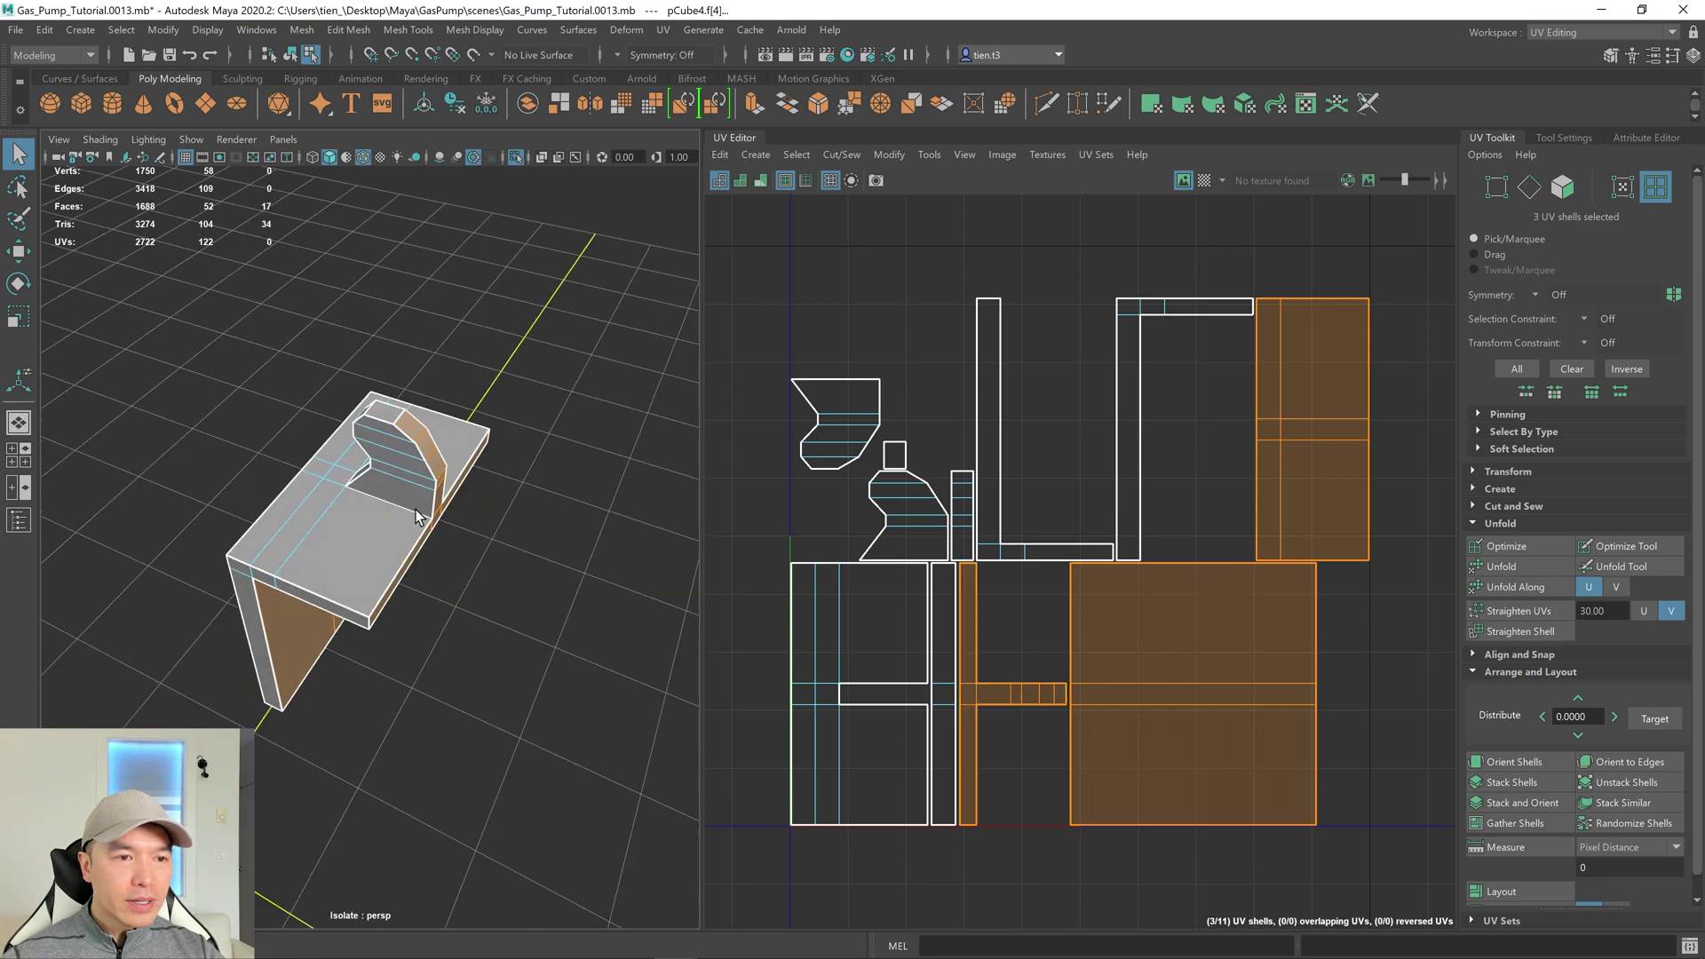
left_click(402, 523, "shift")
scroll(496, 550, "up", 1)
scroll(496, 551, "down", 1)
left_click_drag(496, 551, 445, 530, "alt")
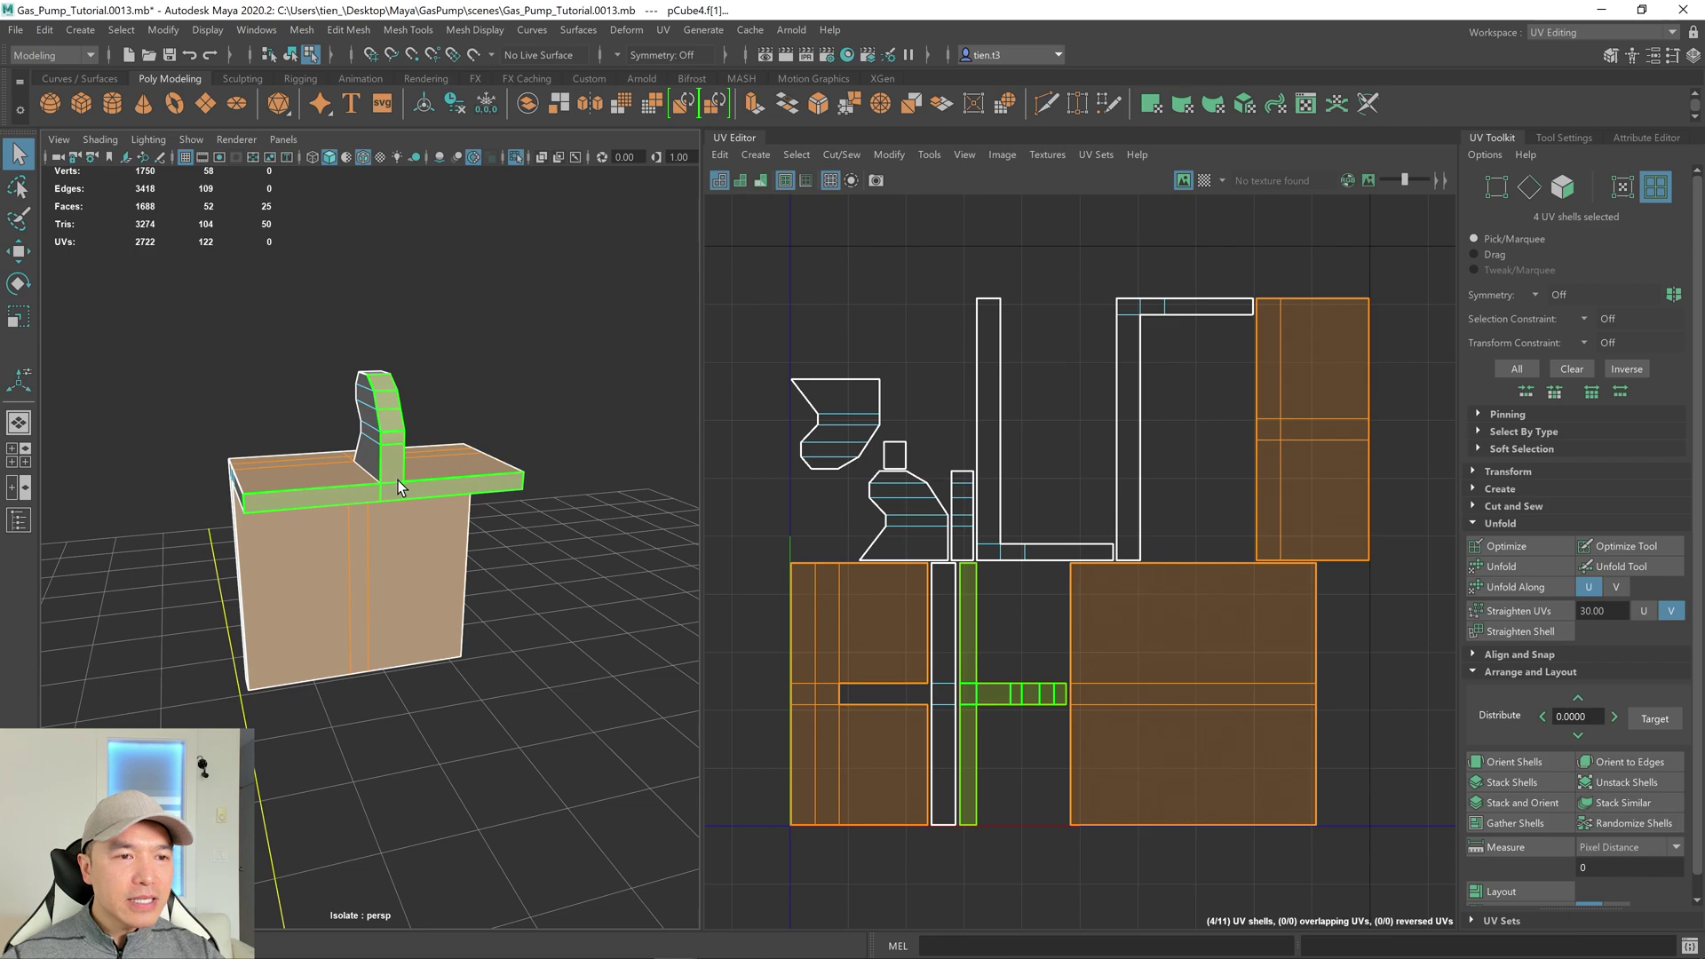
Select the edge where the hook's outer strip meets the plate's front lip and cut its UVs there.
right_click_drag(499, 368, 515, 291)
scroll(454, 397, "up", 3)
left_click(415, 432)
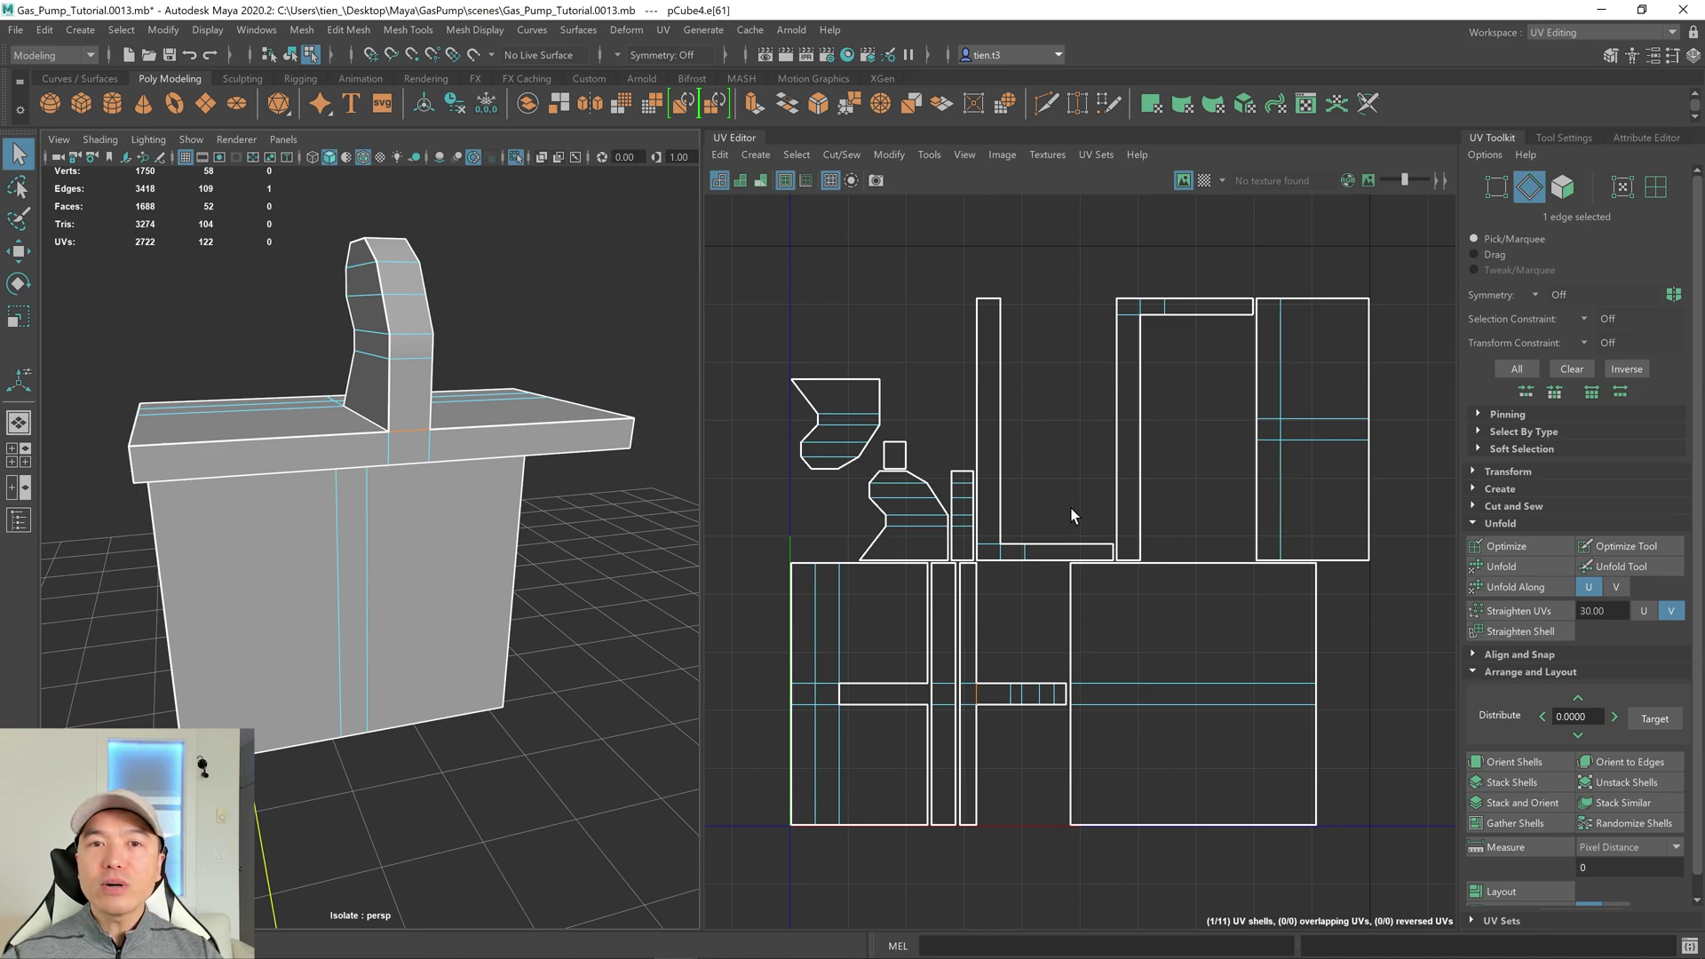
right_click(1017, 352, "shift")
left_click(935, 391)
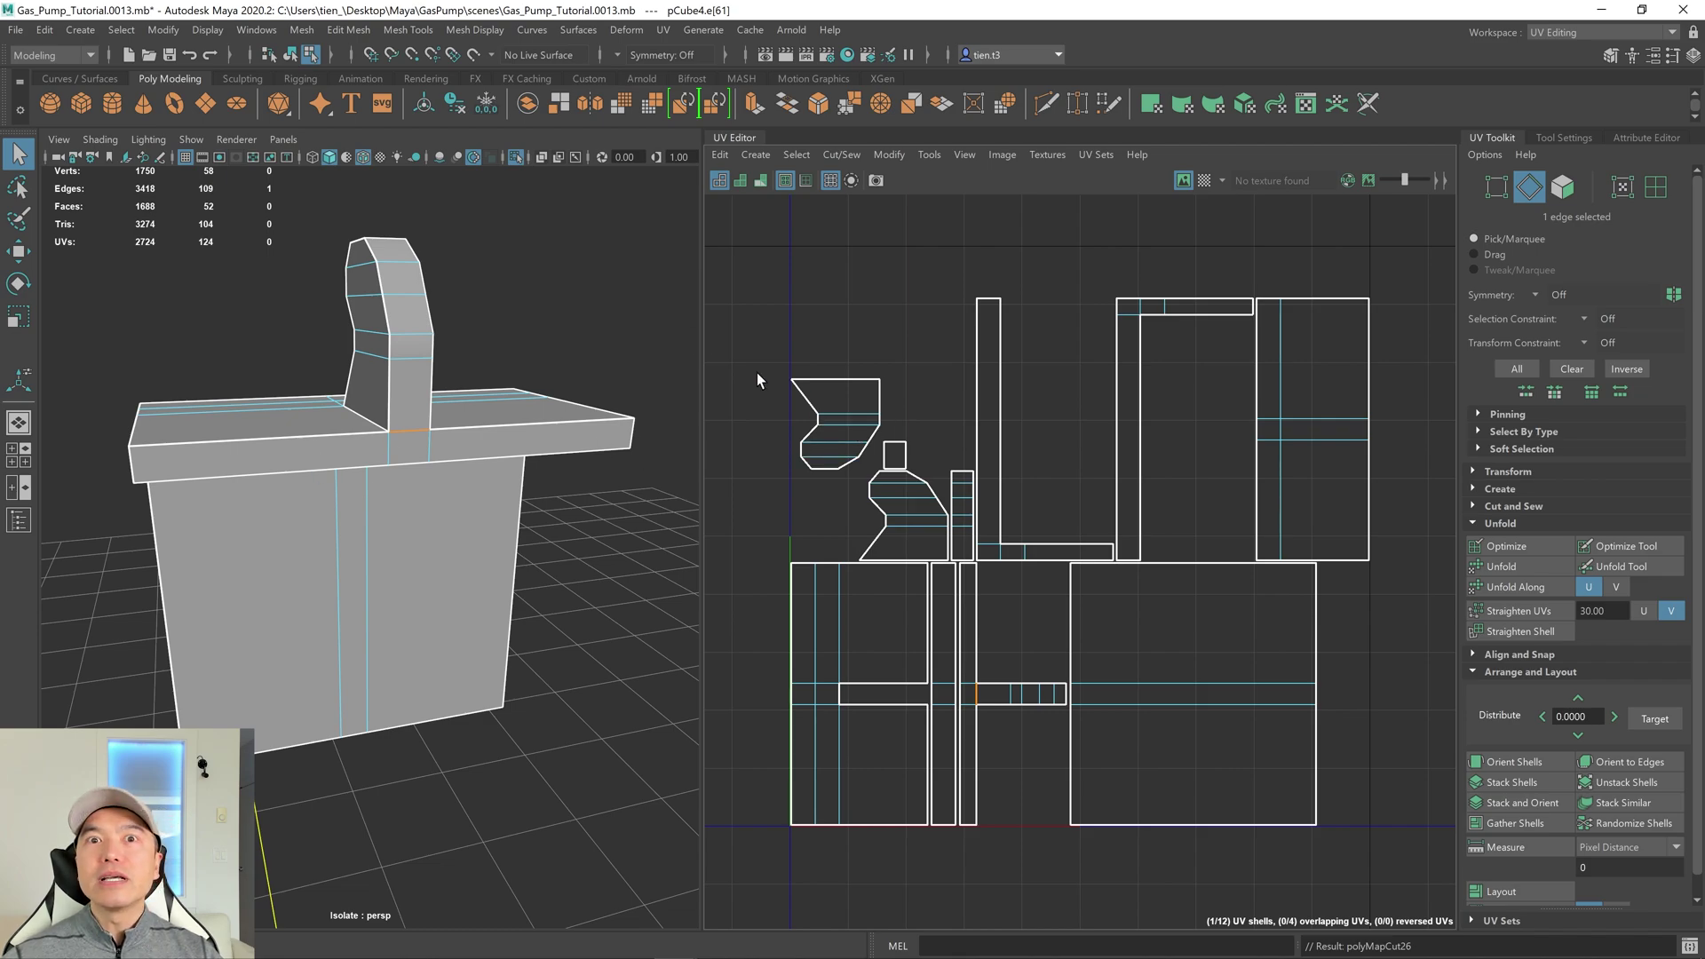
Select the long horizontal edges around the plate's front lip, underside, inner corner and lower end, and move and sew their shells together.
right_click_drag(586, 274, 600, 213)
left_click_drag(609, 339, 603, 361, "alt")
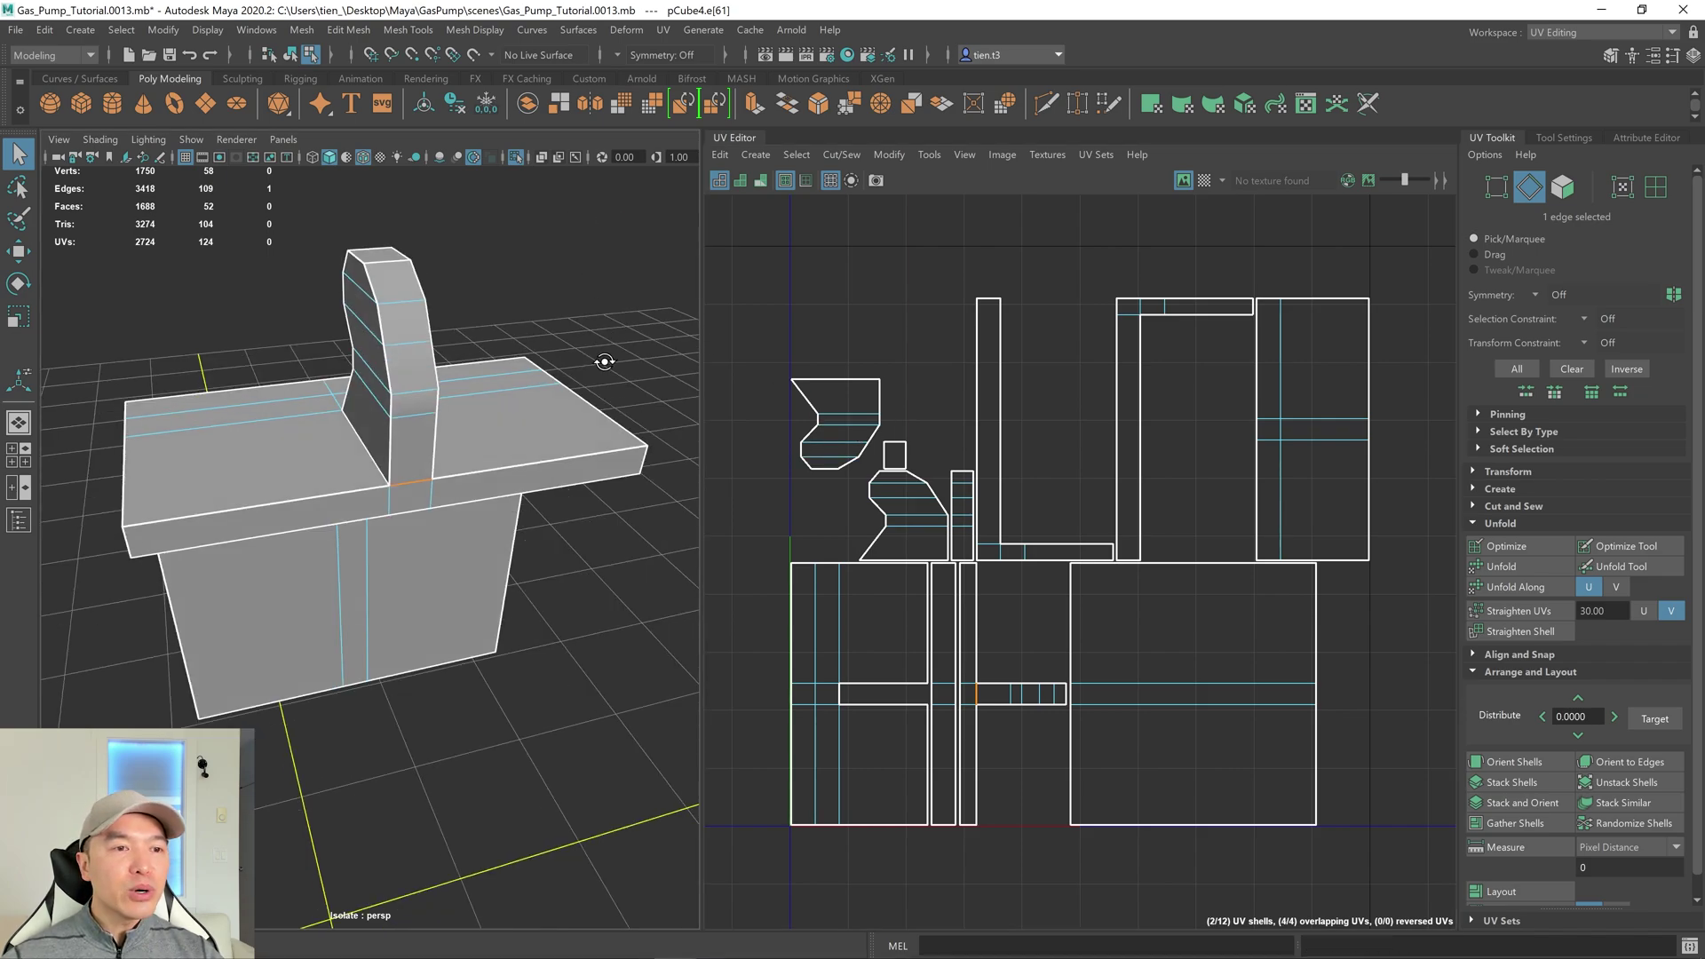
left_click(254, 497)
left_click(483, 471, "shift")
left_click_drag(483, 485, 474, 436, "alt")
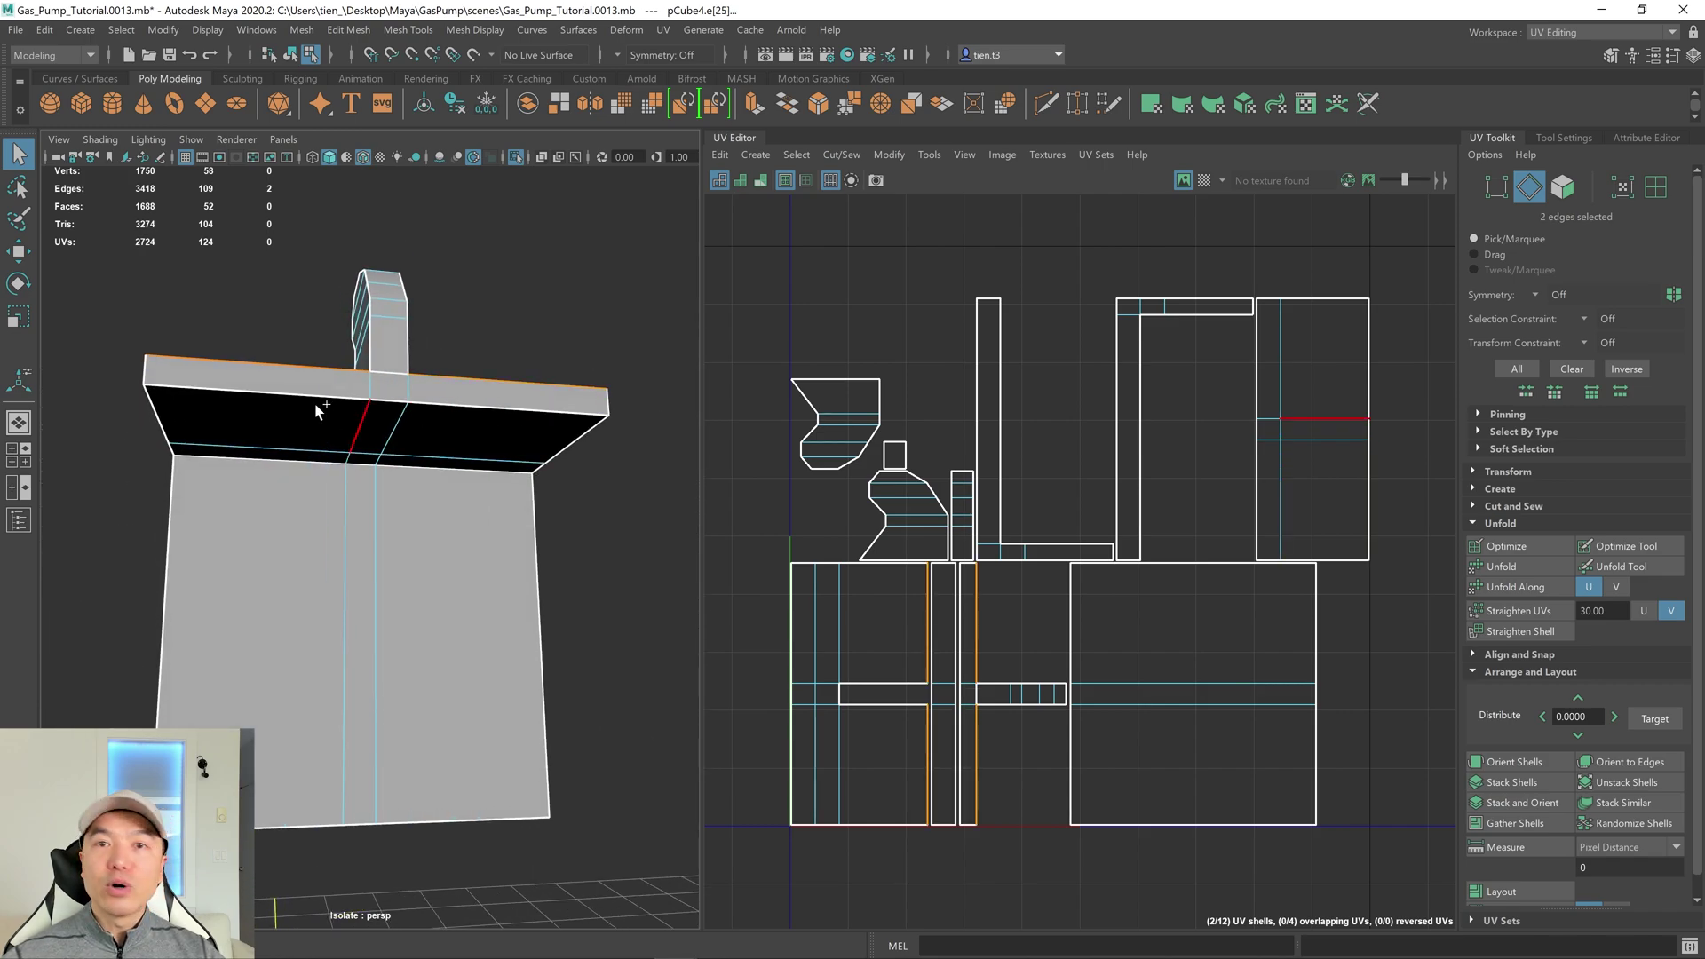
left_click(280, 396, "shift")
left_click(483, 414, "shift")
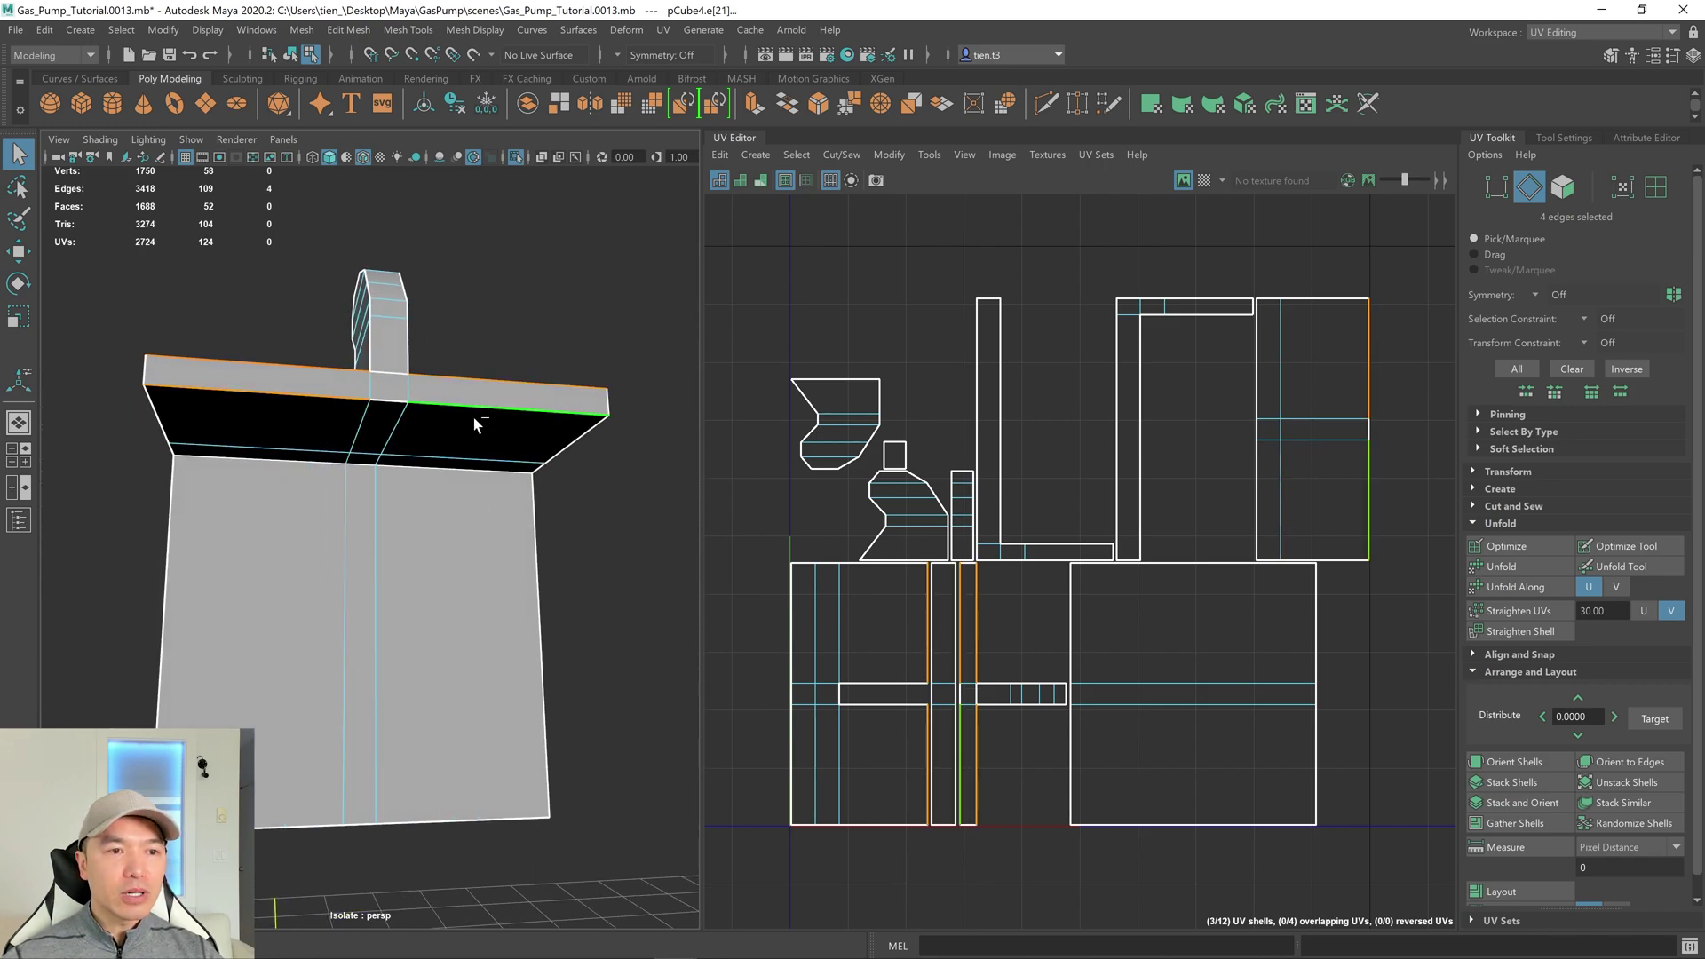
left_click(498, 405, "shift")
double_click(467, 405, "shift")
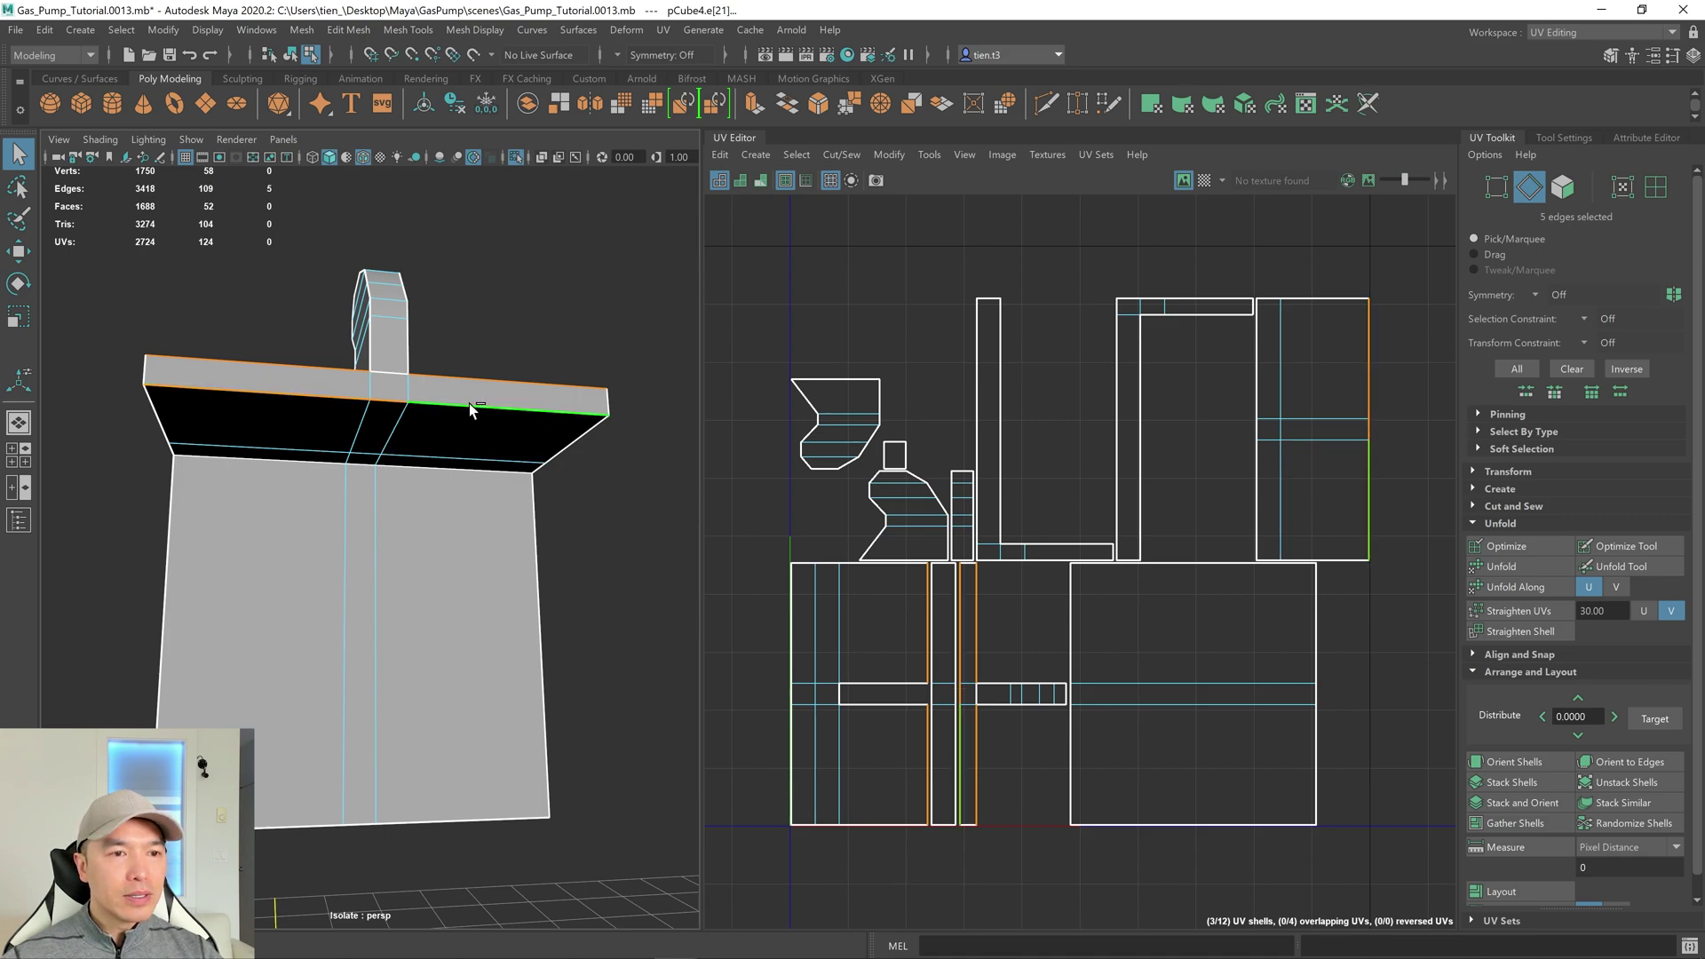
left_click_drag(508, 468, 527, 445, "alt")
left_click(311, 495, "shift")
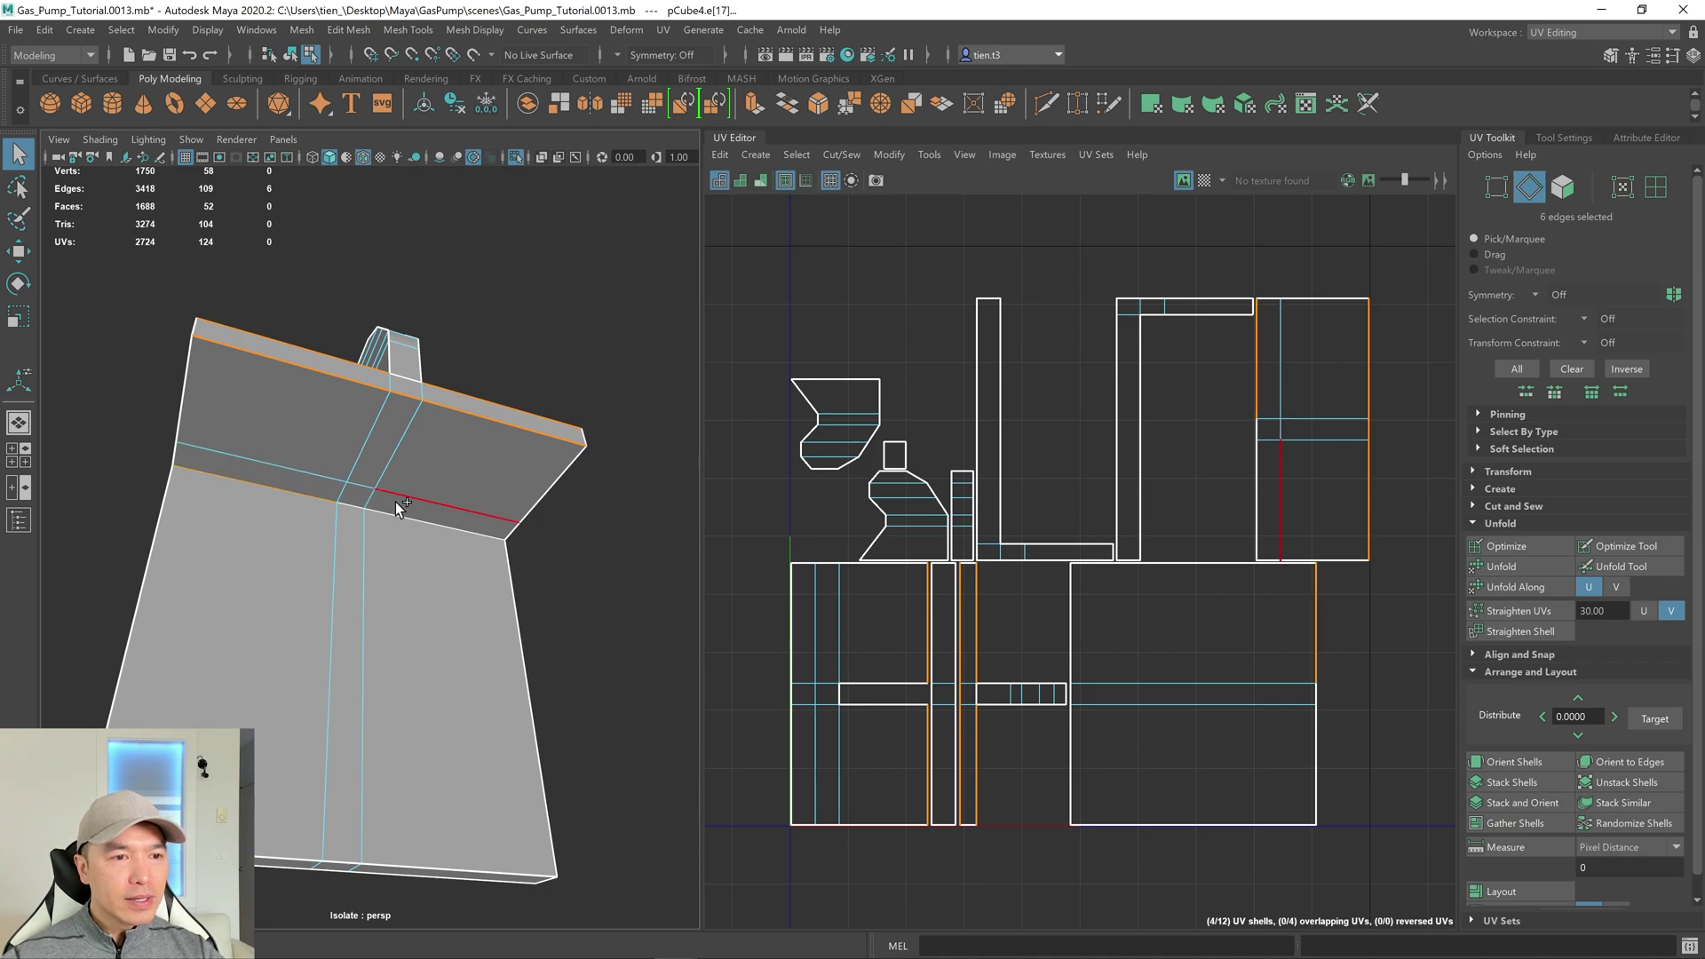
double_click(400, 517, "shift")
left_click(244, 856, "shift")
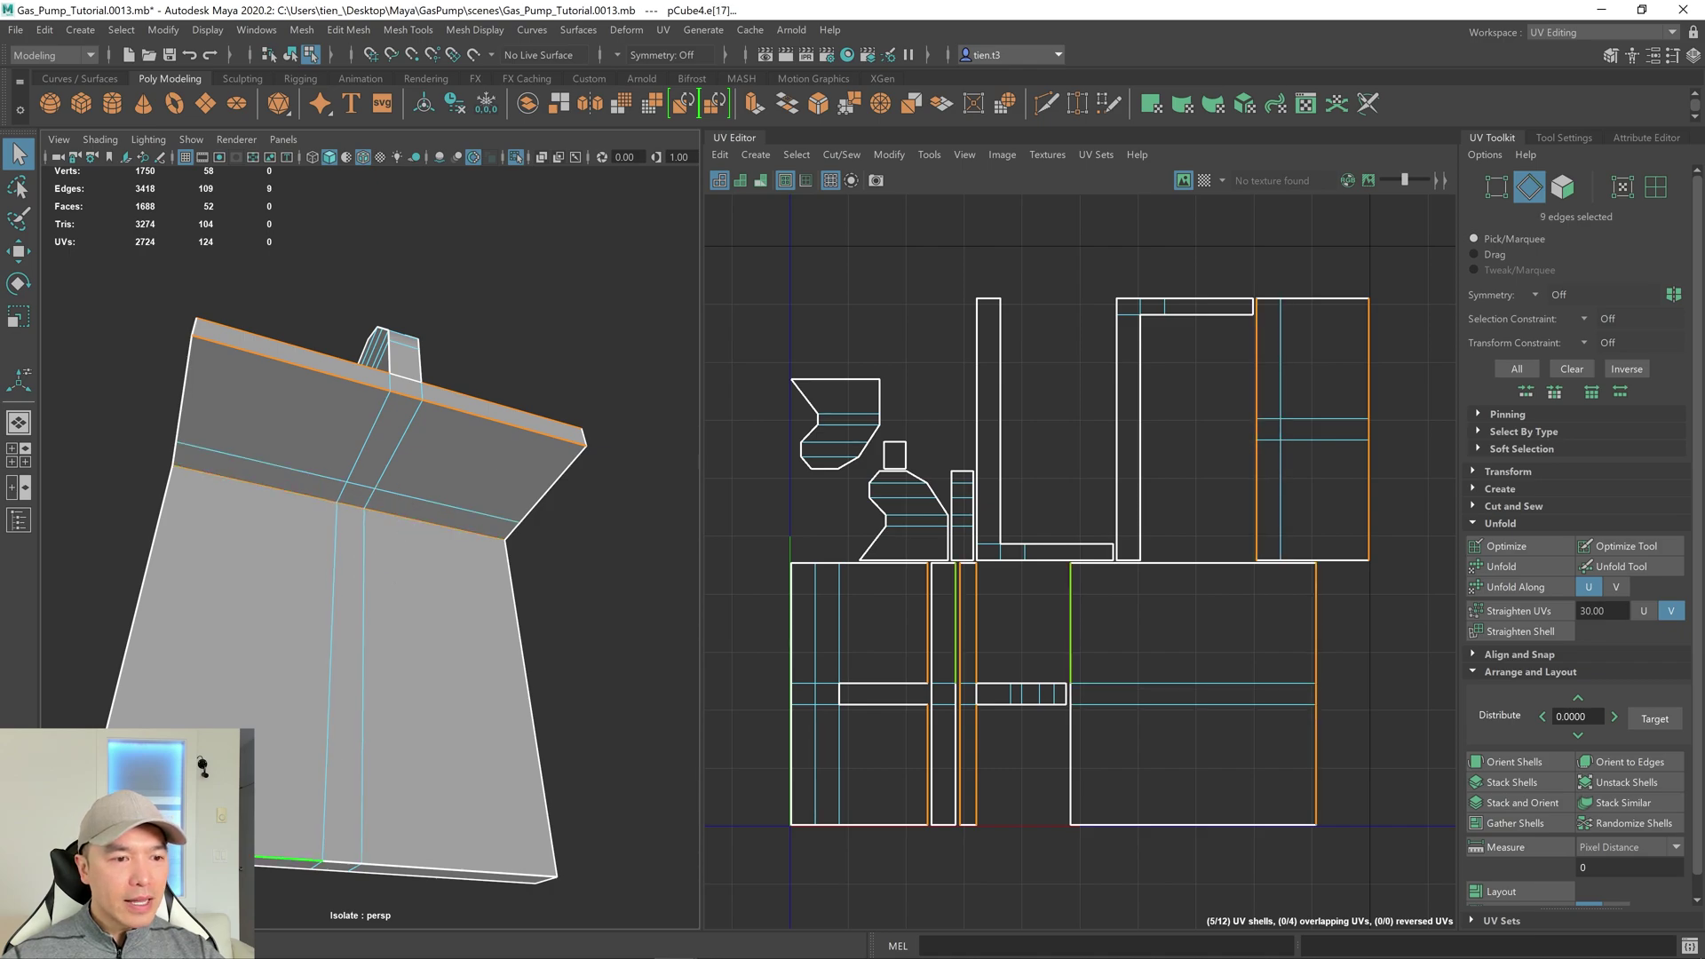
double_click(418, 867, "shift")
left_click_drag(417, 869, 386, 824, "alt")
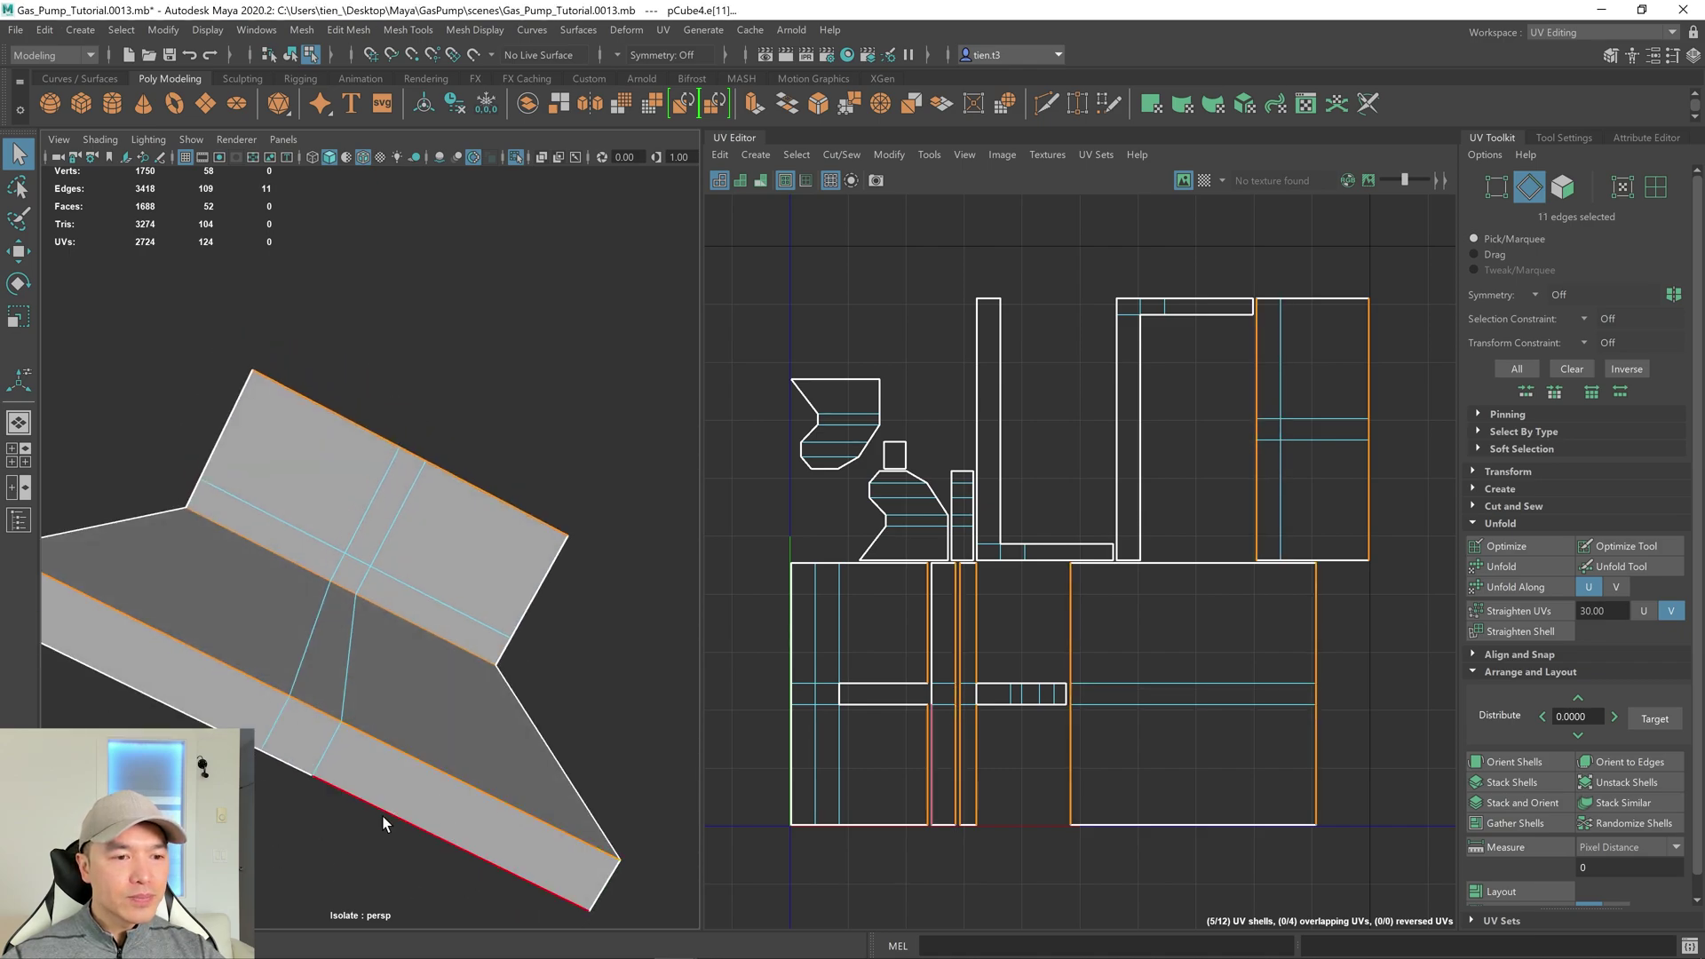
scroll(451, 709, "down", 5)
mouse_move(451, 709)
left_mouse_down("alt")
mouse_move(437, 812)
mouse_move(466, 768)
mouse_move(443, 740)
left_mouse_up("alt")
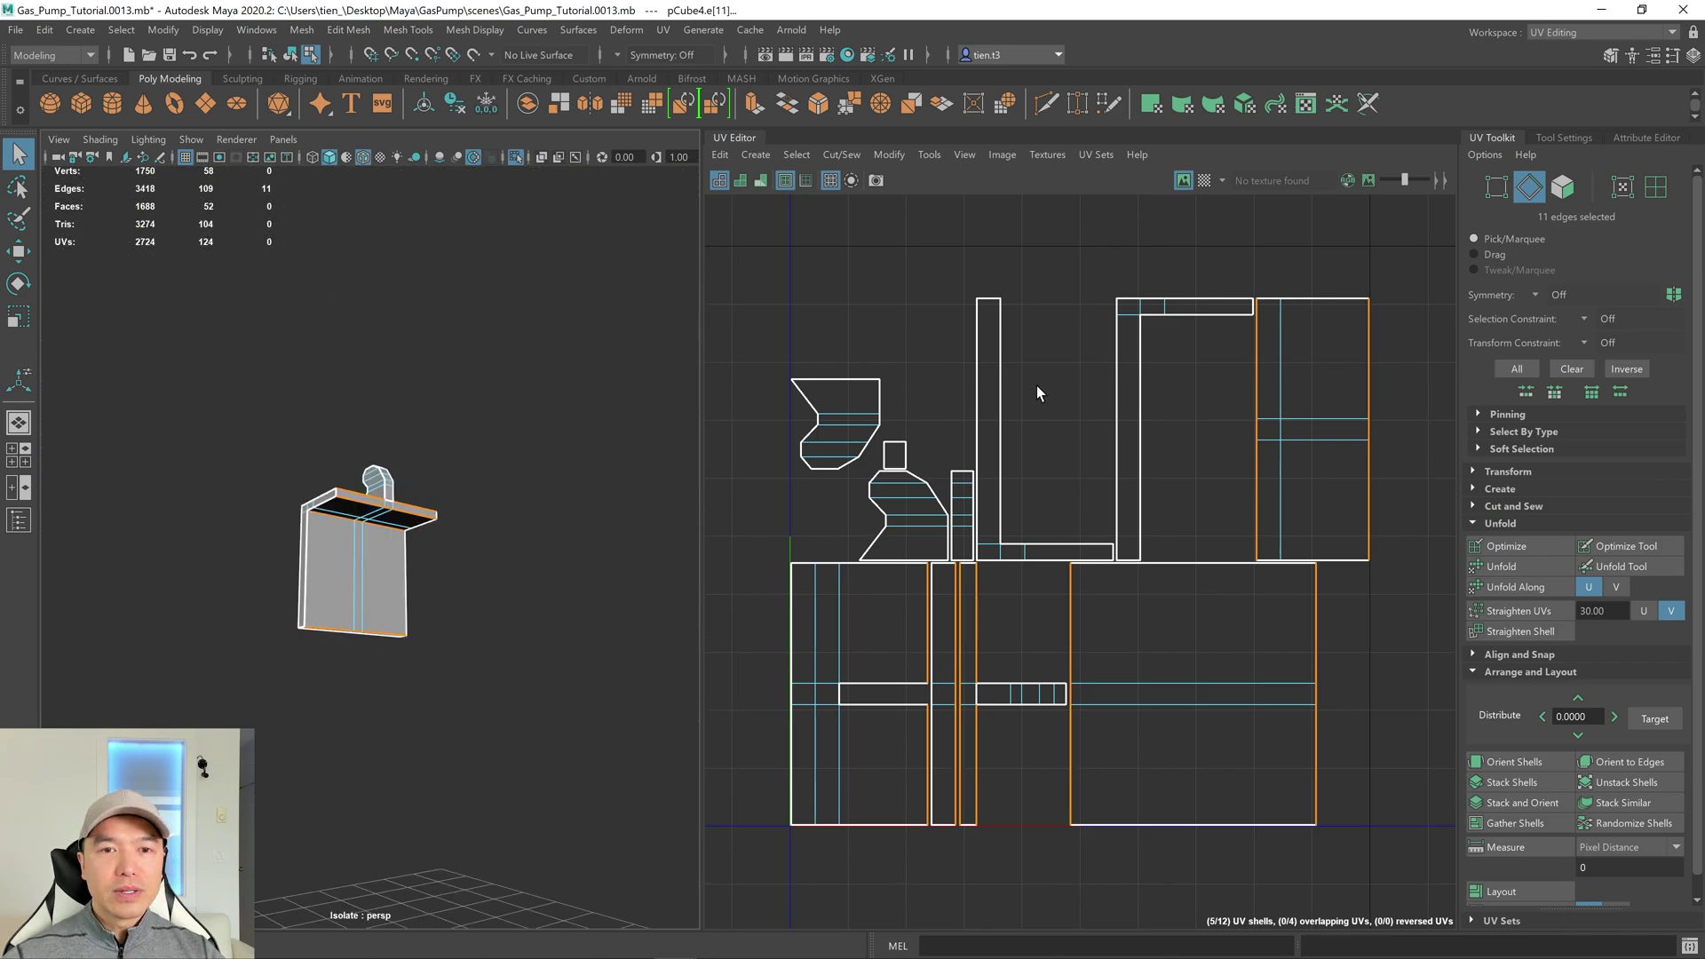
right_click_drag(1036, 385, 1036, 322, "shift")
scroll(1098, 401, "down", 1)
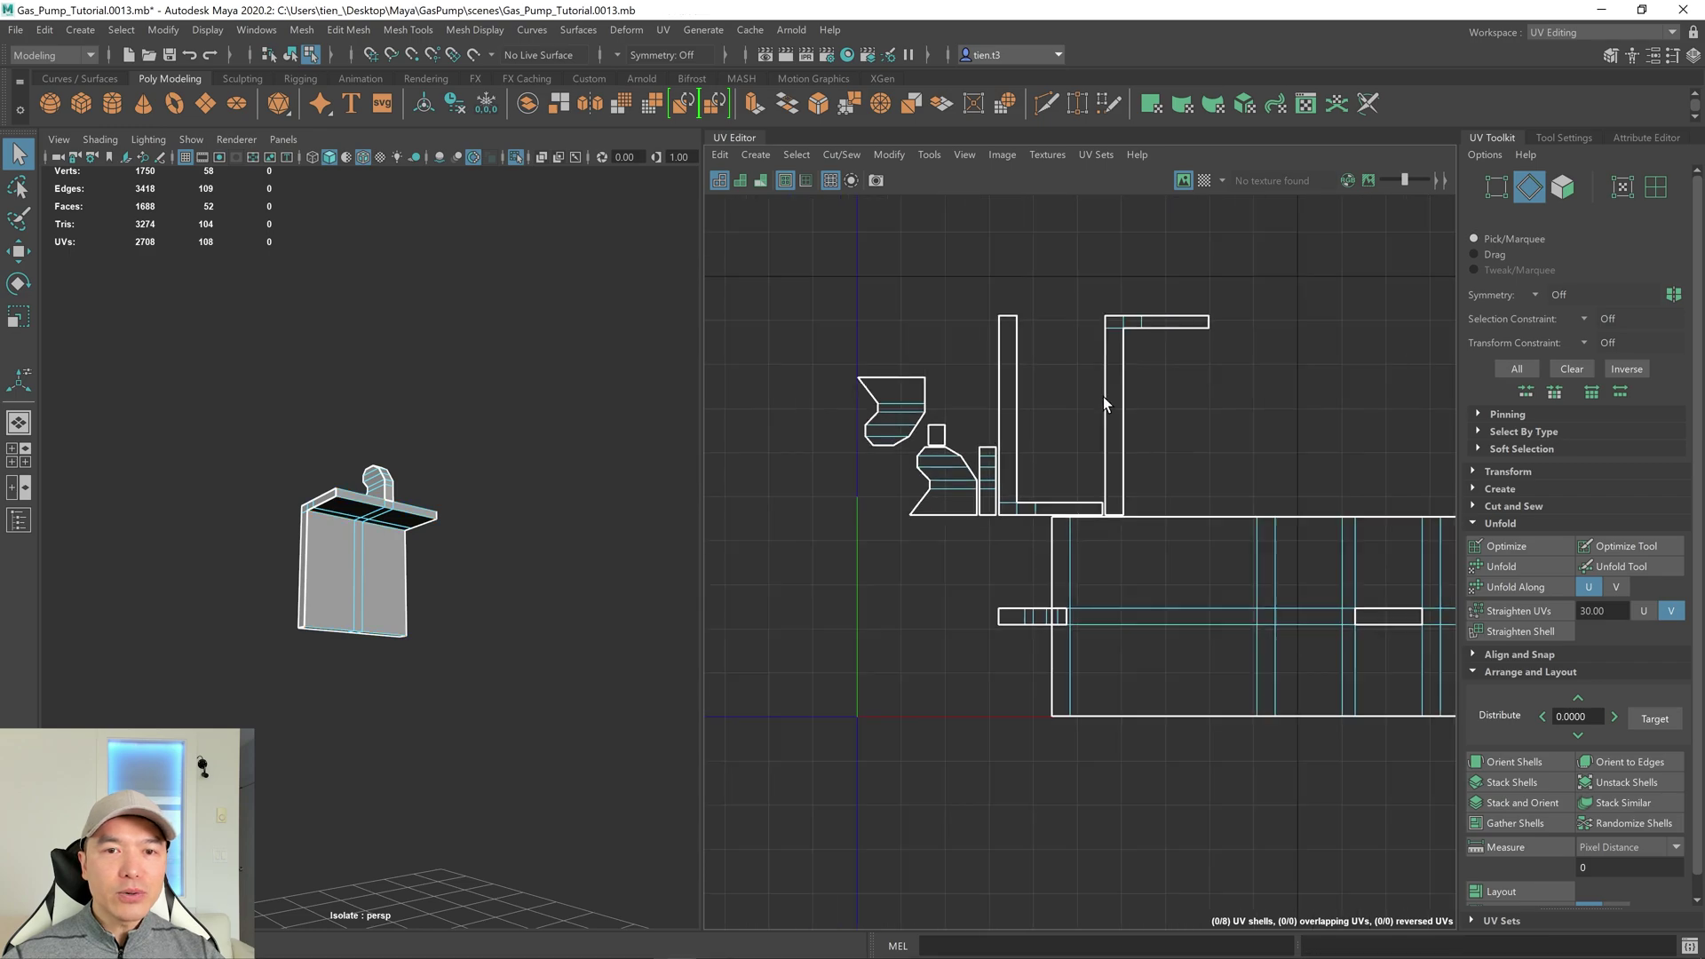
Select the plate's large sewn UV shell and move it clear of the smaller shells.
scroll(1098, 401, "down", 2)
left_click(1225, 533)
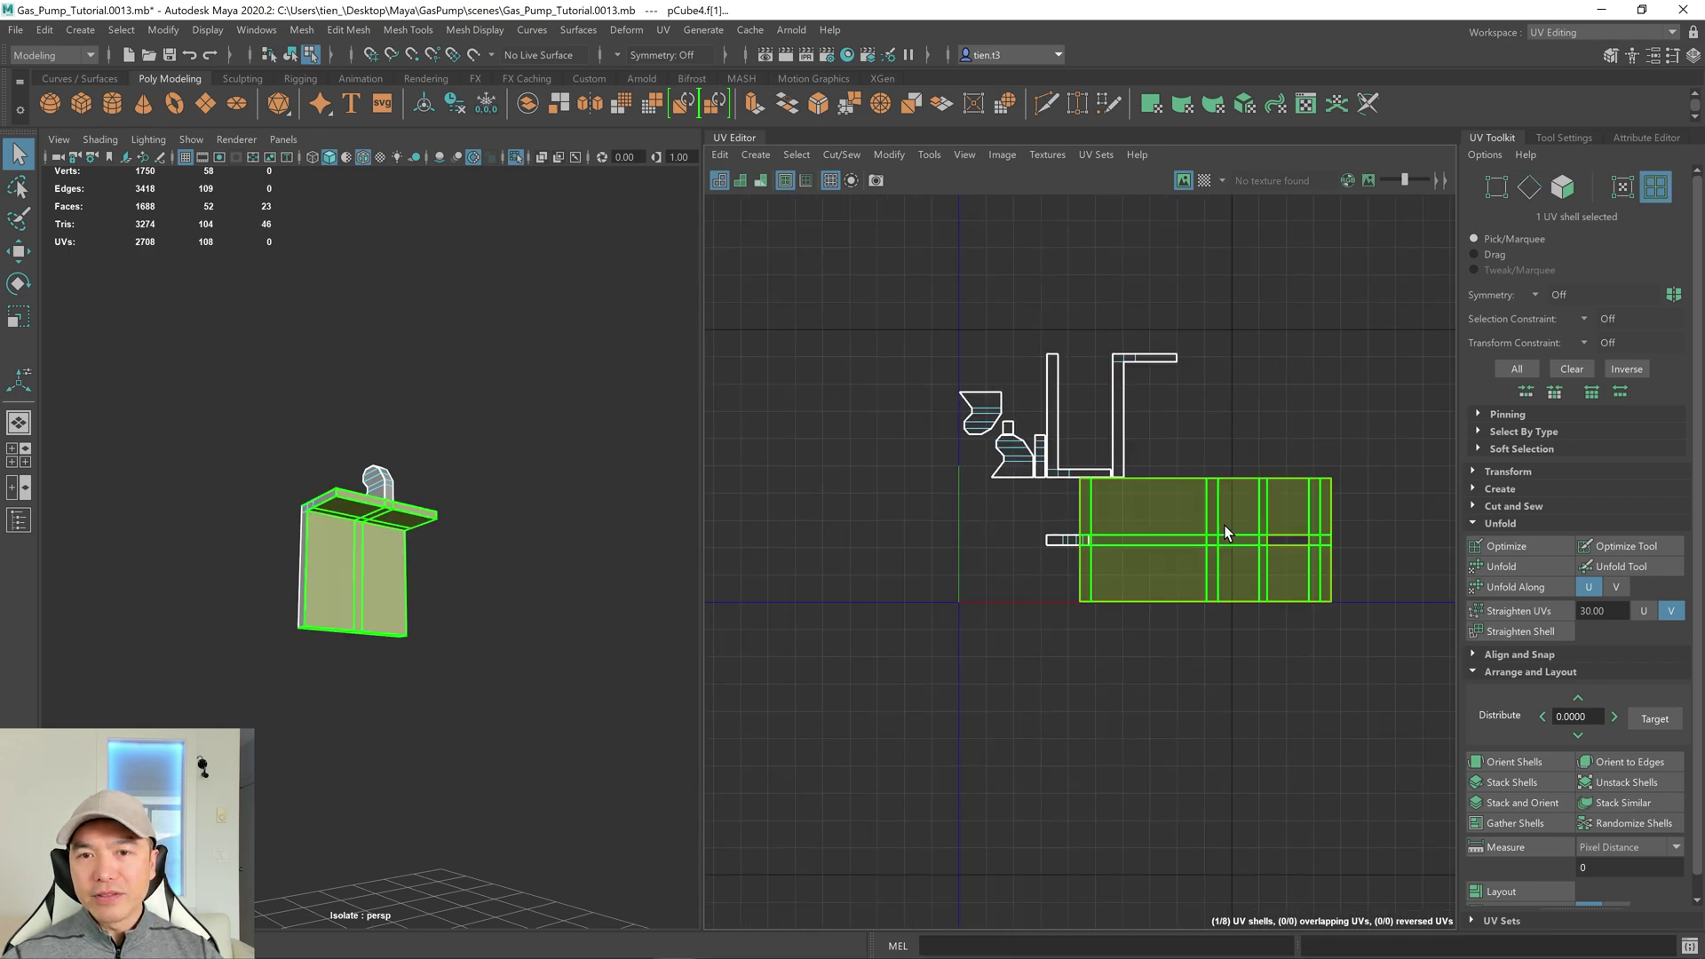
key("w")
left_click_drag(1211, 540, 869, 557)
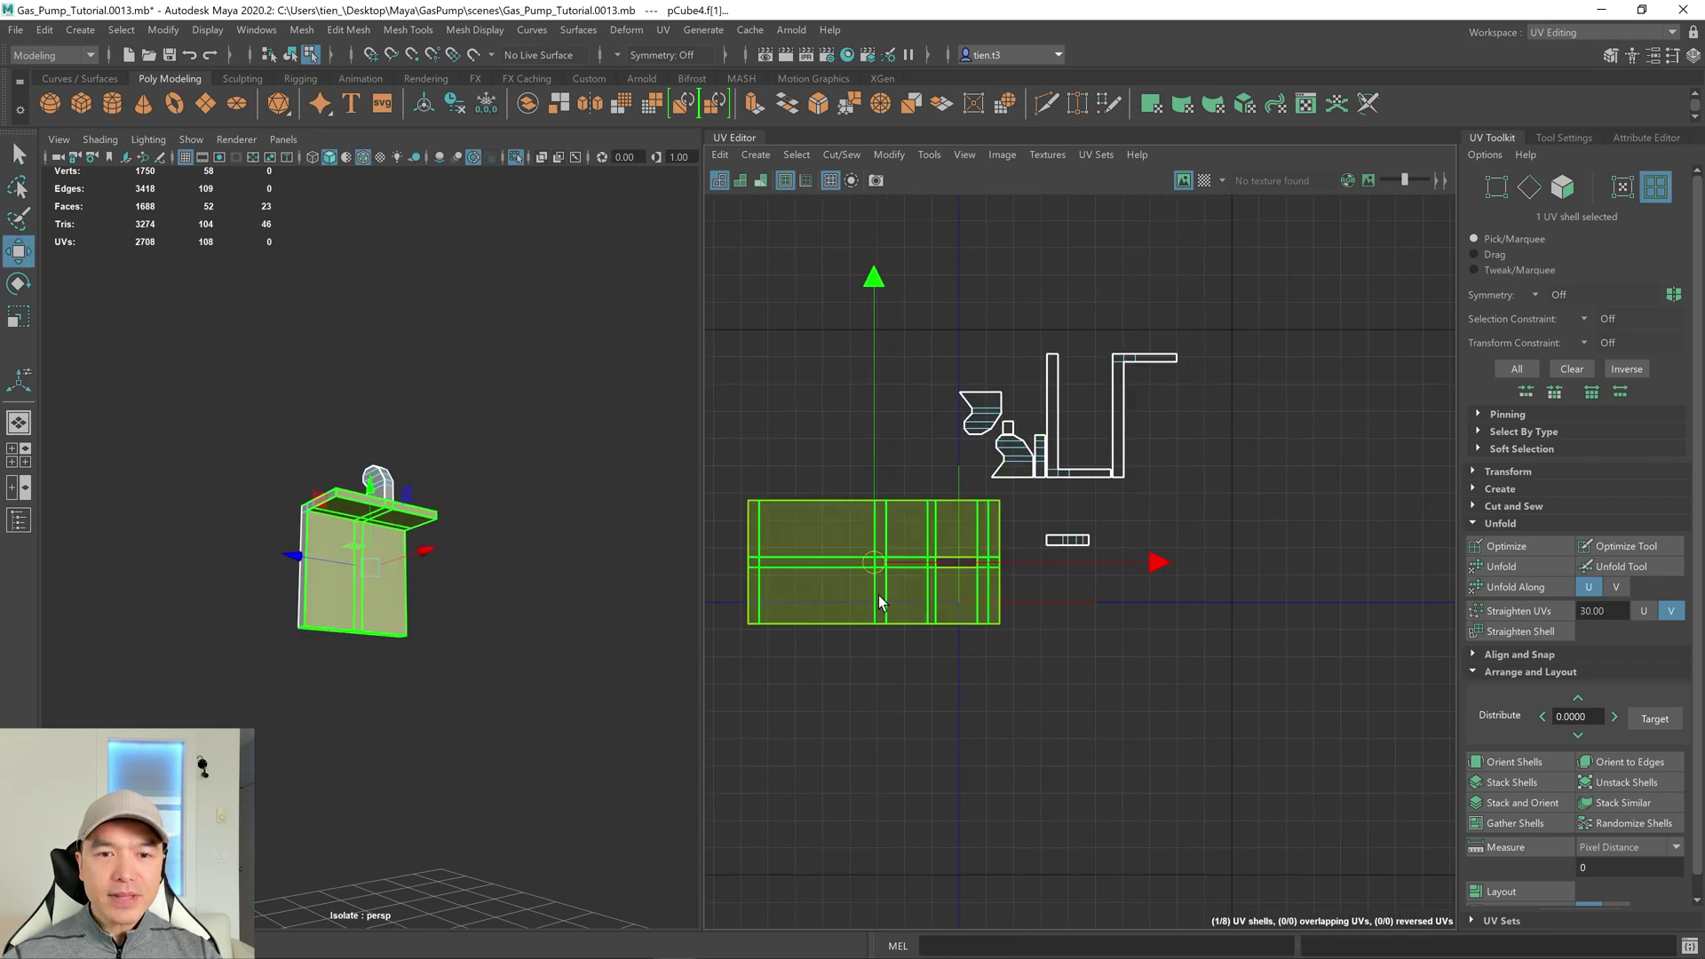
Select the two crosswise edges on the hook's rounded top and move and sew the hook's rim pieces into one strip.
scroll(906, 586, "up", 1)
left_click_drag(431, 592, 455, 629, "alt")
right_click_drag(455, 628, 537, 583, "alt")
left_click_drag(538, 583, 333, 559, "alt")
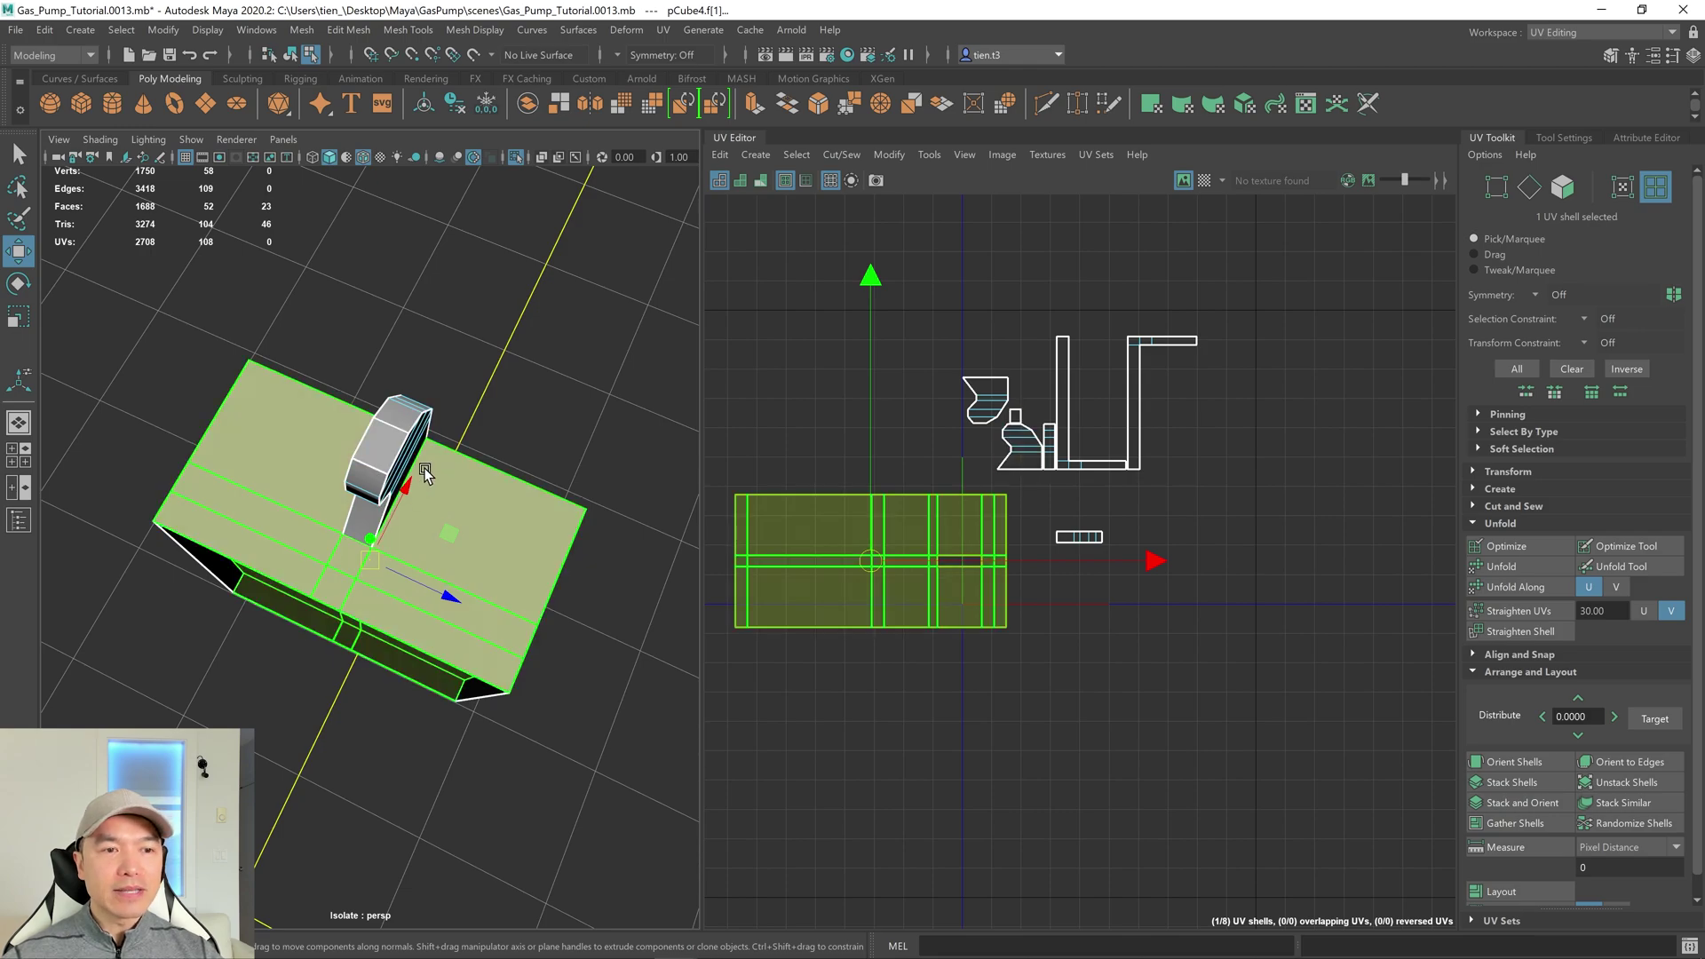
right_click_drag(430, 381, 432, 330)
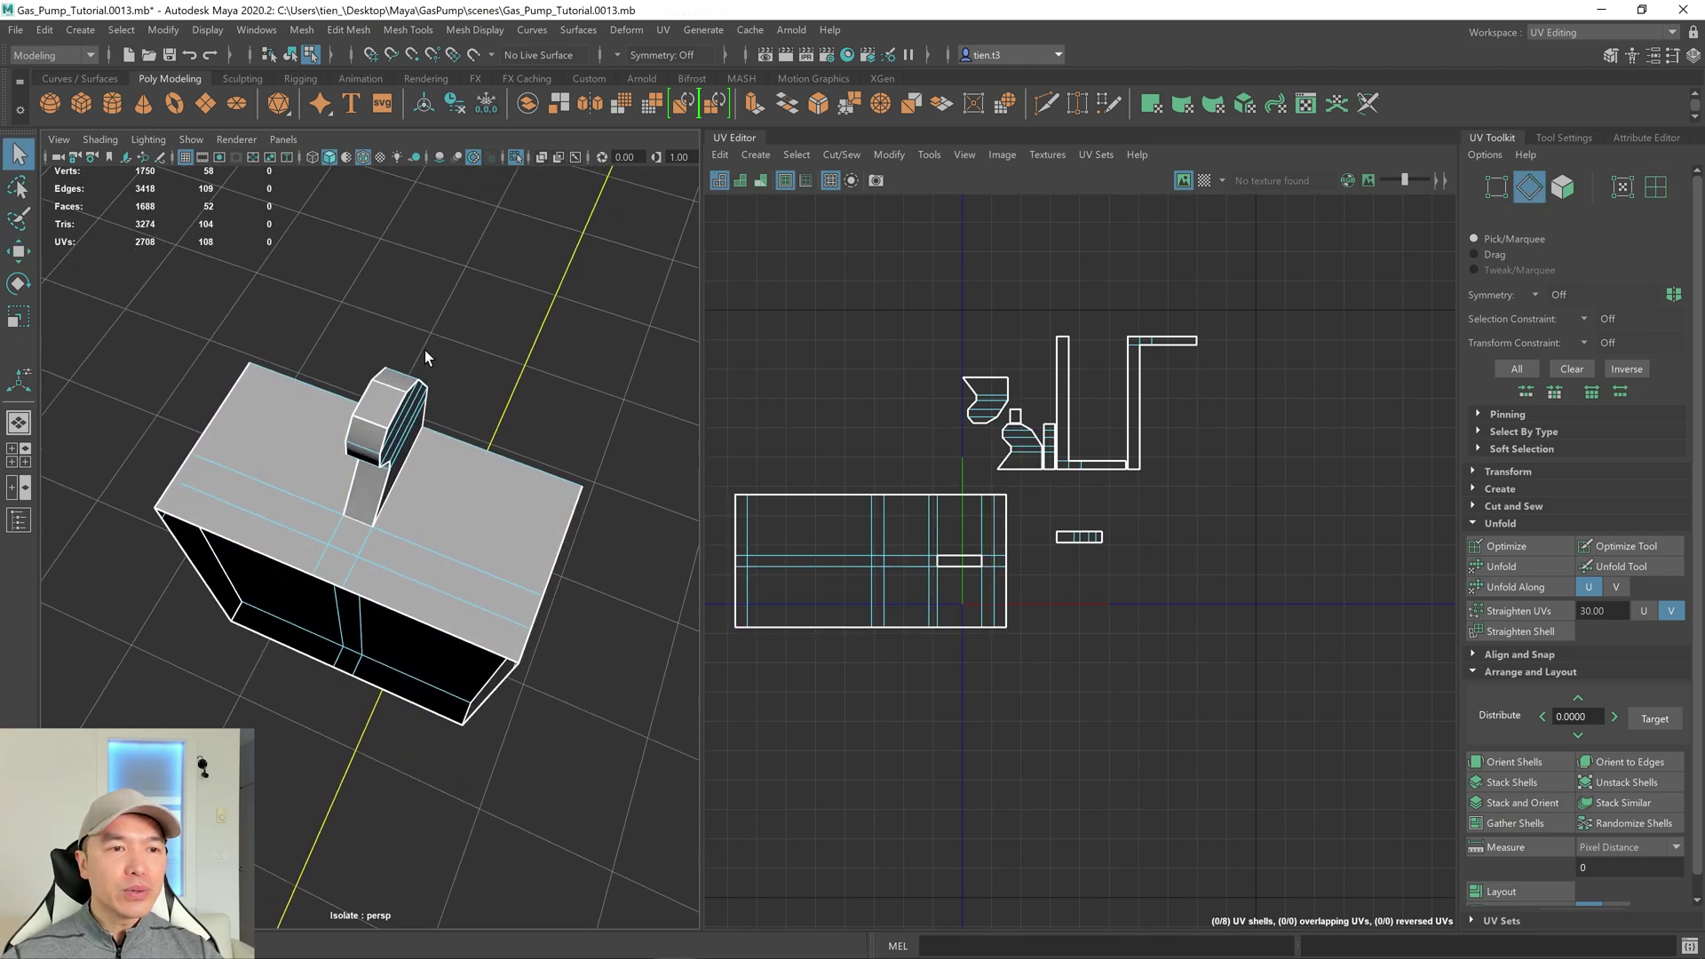
double_click(378, 380)
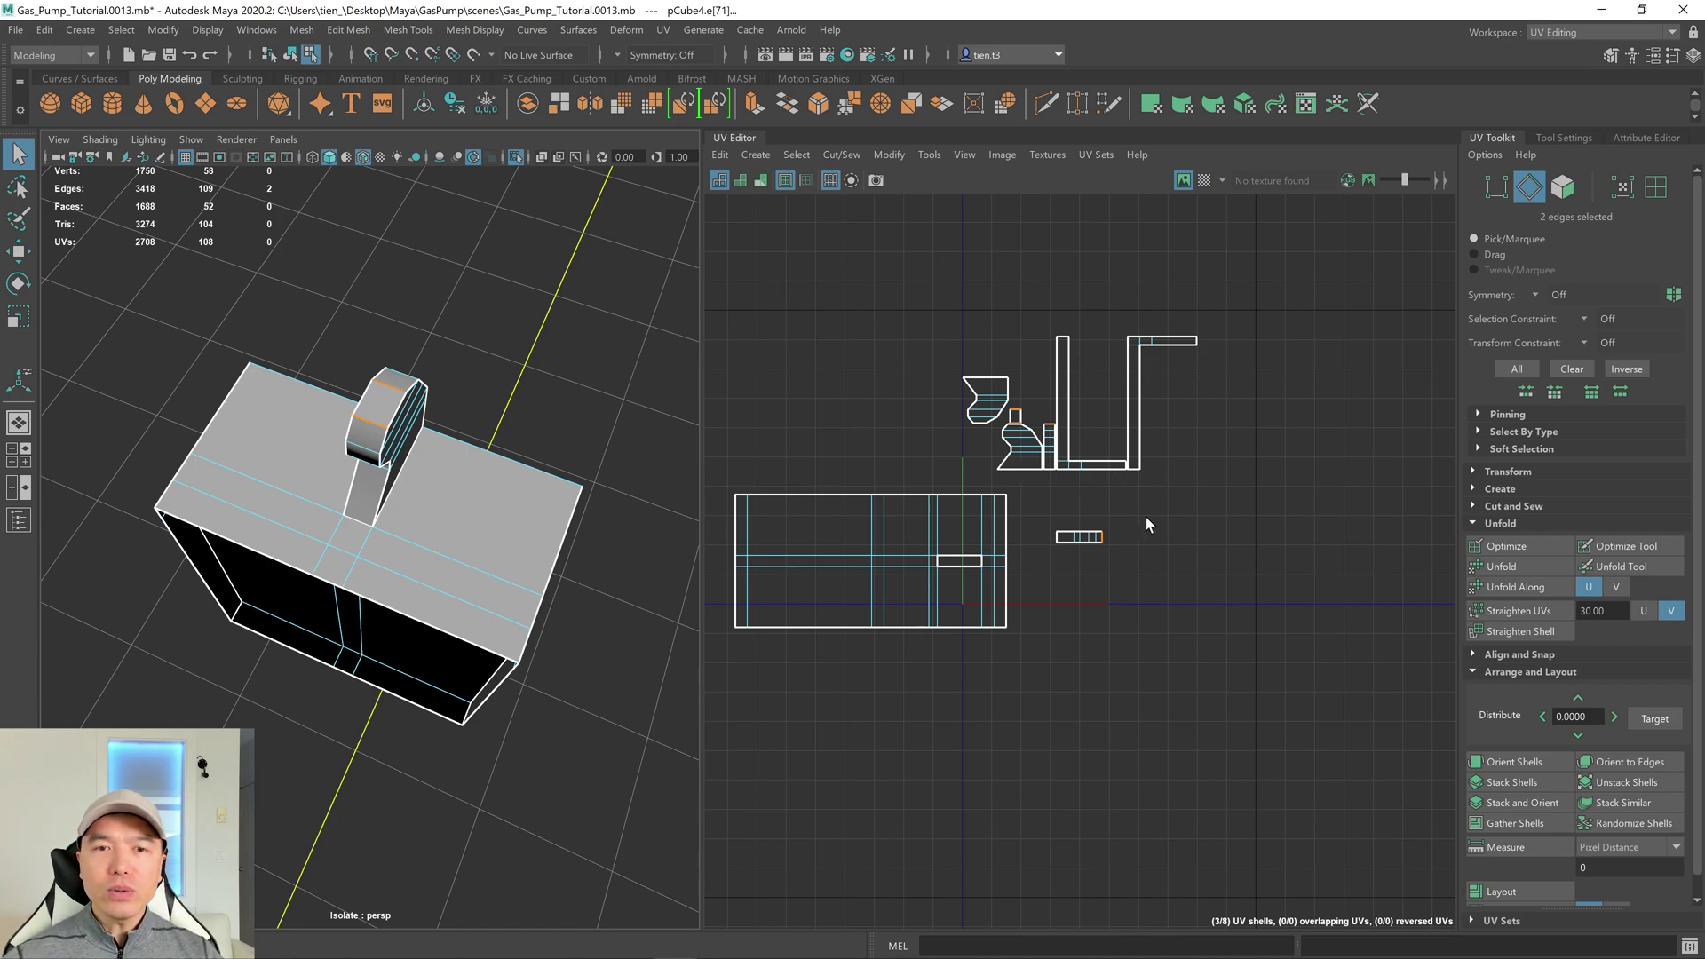
right_click_drag(1166, 506, 1168, 458, "shift")
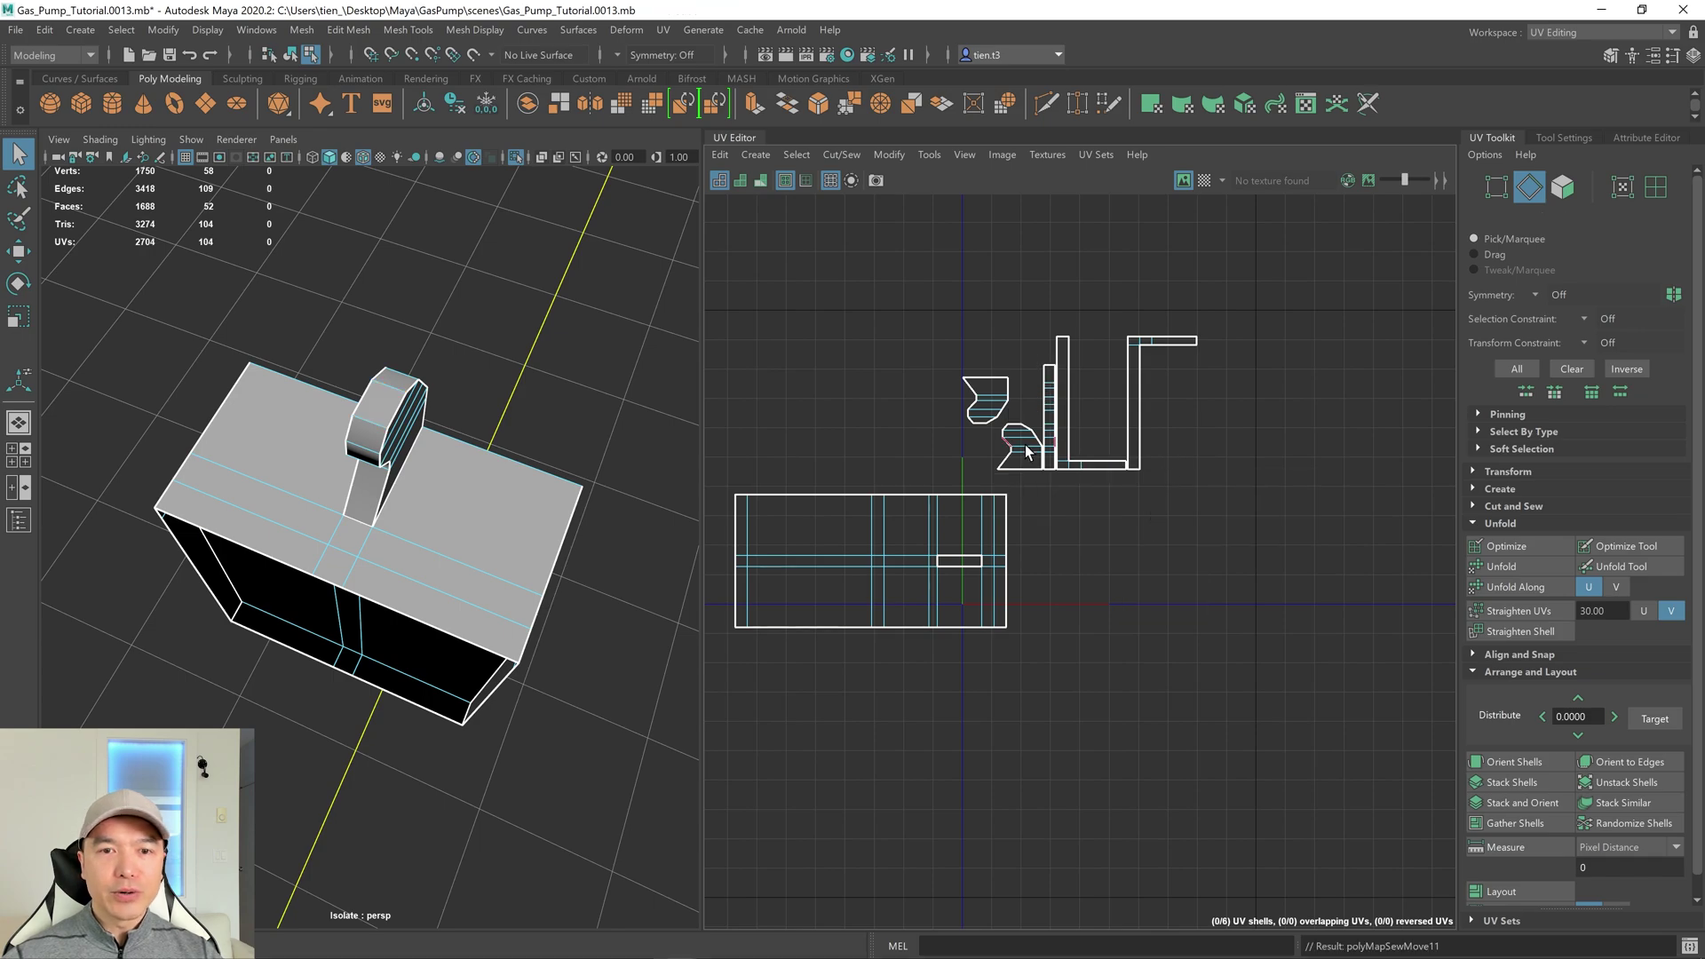
Select all six UV shells of the plate and hook, and stack and orient them.
left_click_drag(442, 542, 334, 508, "alt")
right_click_drag(1058, 433, 964, 391)
left_click_drag(755, 293, 1249, 698)
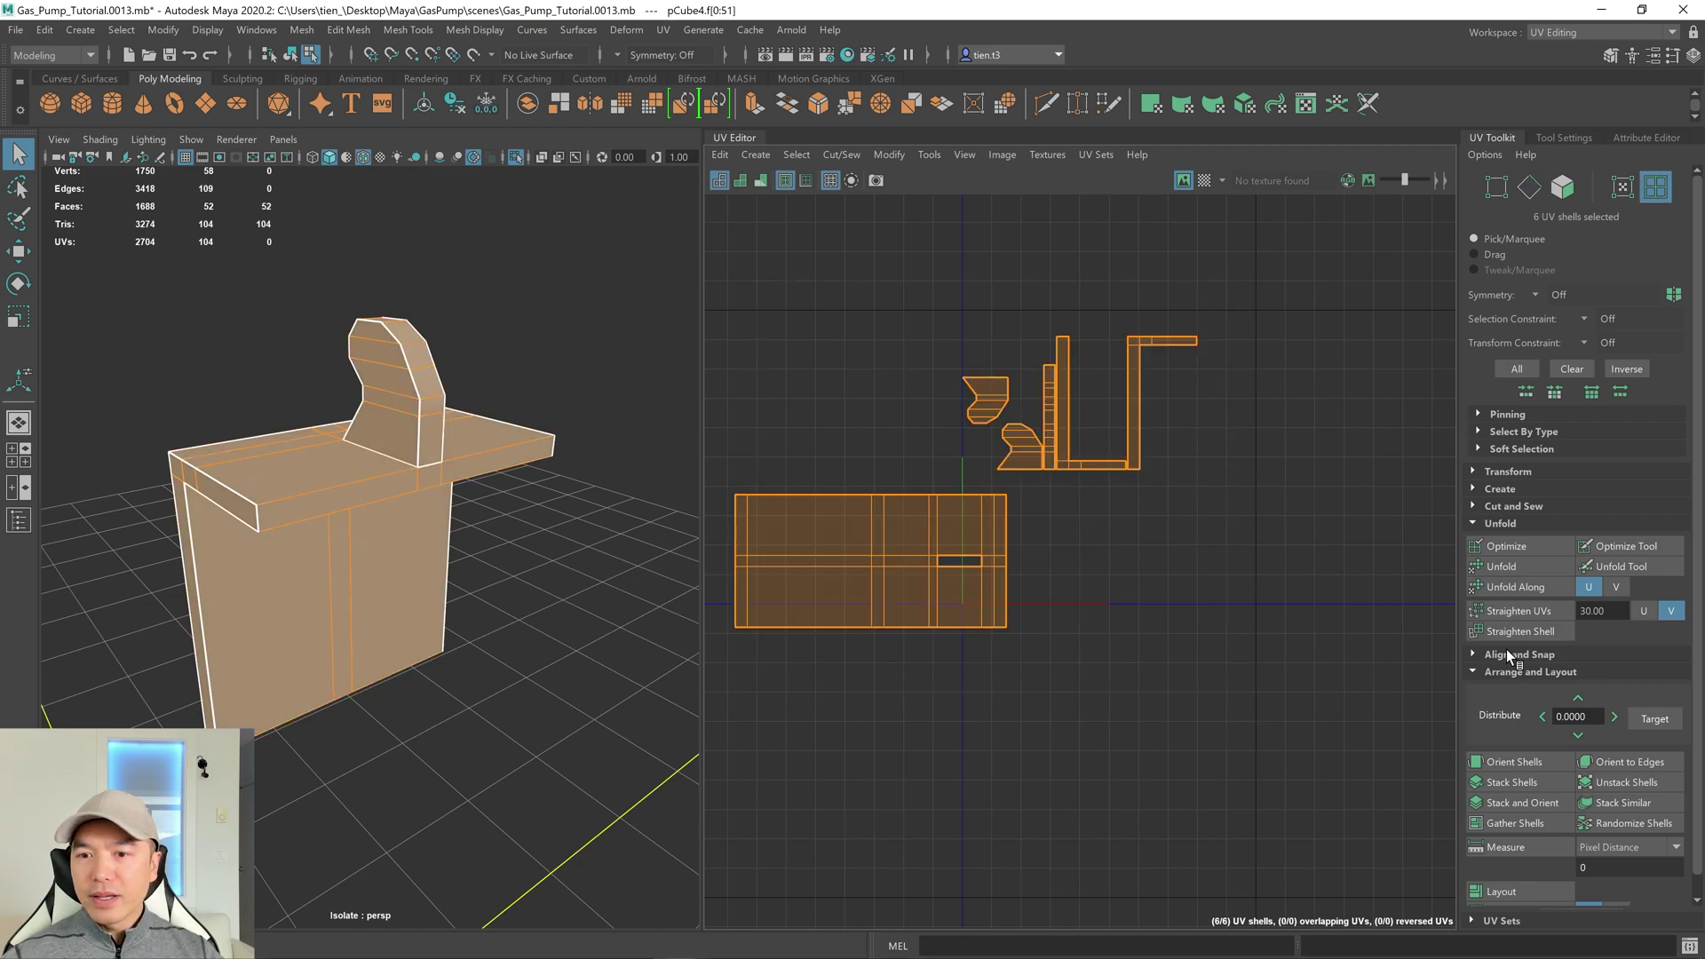
left_click(1523, 802)
Scale down the stacked shells, move them to the left outside the 0–1 UV square, and deselect them.
key("r")
left_click_drag(962, 490, 784, 536)
key("w")
left_click_drag(962, 496, 751, 396)
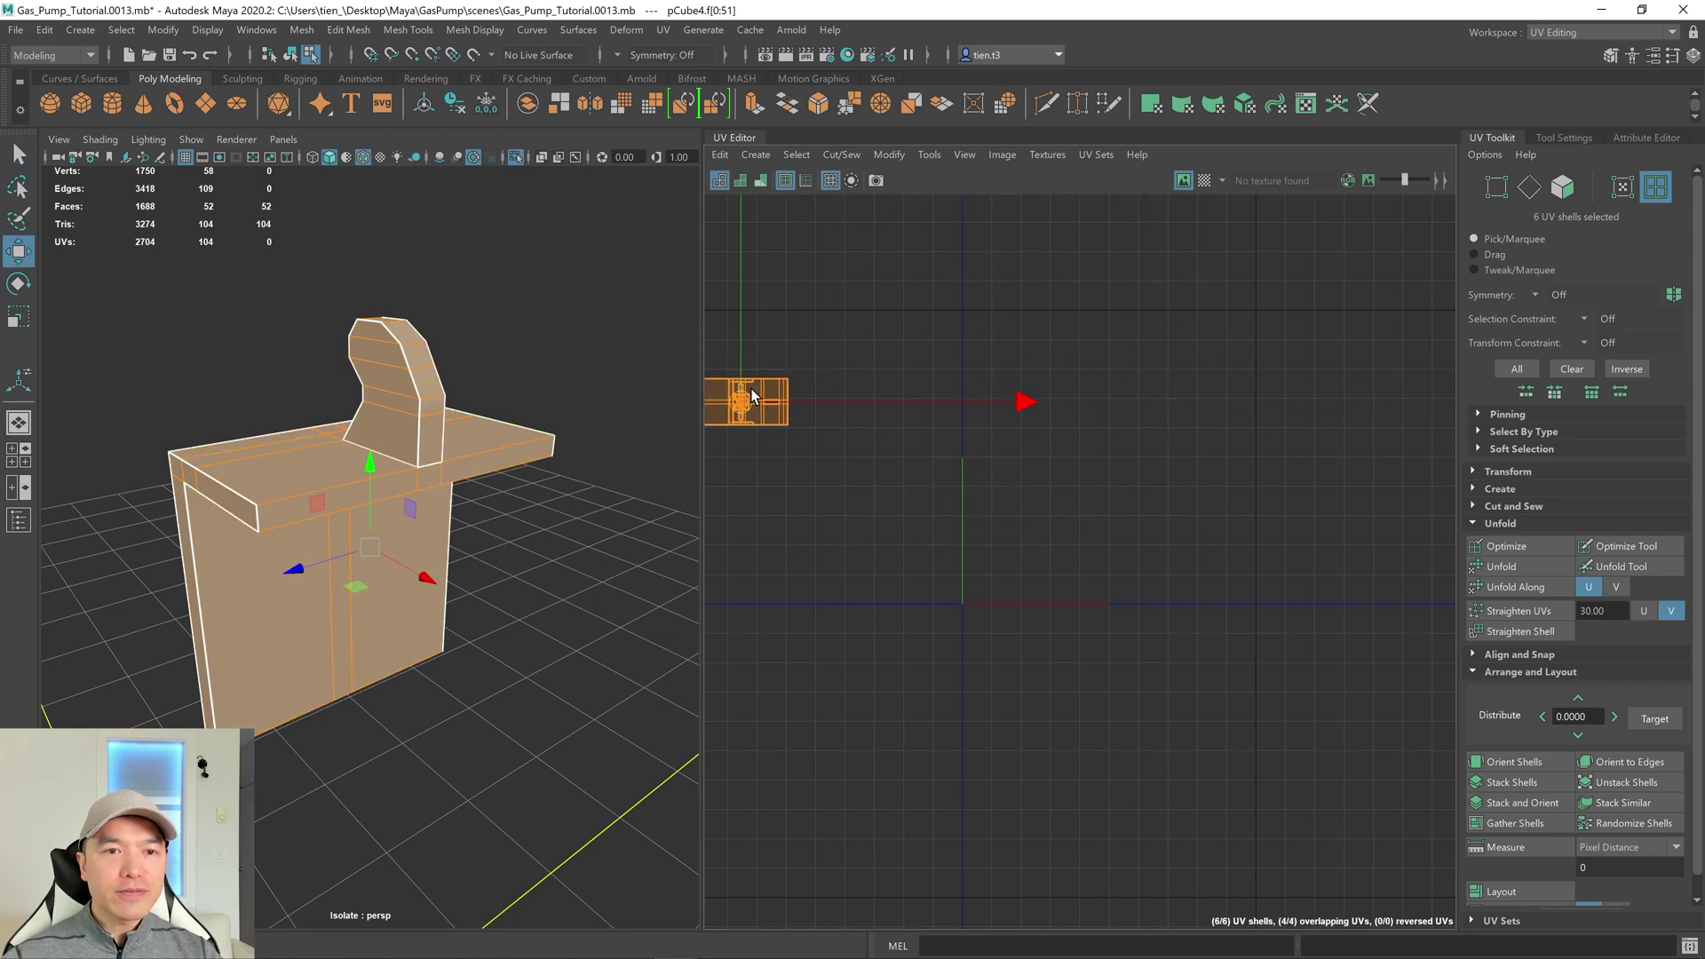
left_click(905, 584)
scroll(547, 512, "down", 5)
Turn off isolation, return to object mode, and isolate the rounded block with the collar beside the nozzle.
left_click(515, 156)
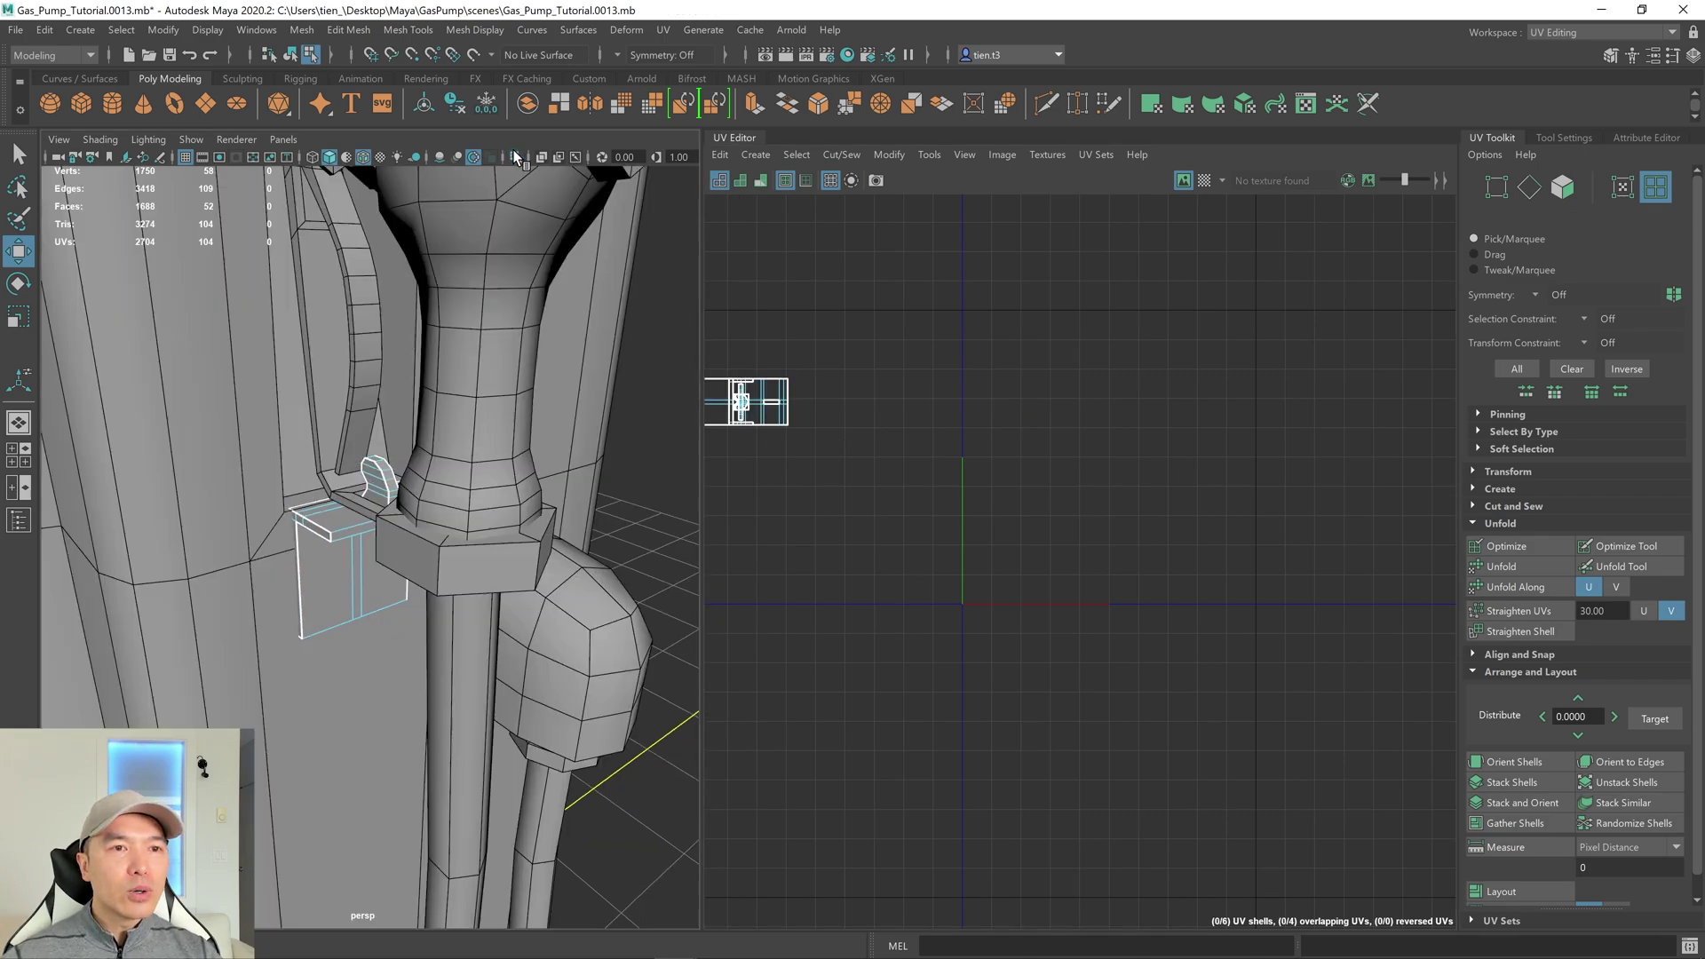
scroll(543, 412, "up", 3)
right_click_drag(556, 463, 655, 396)
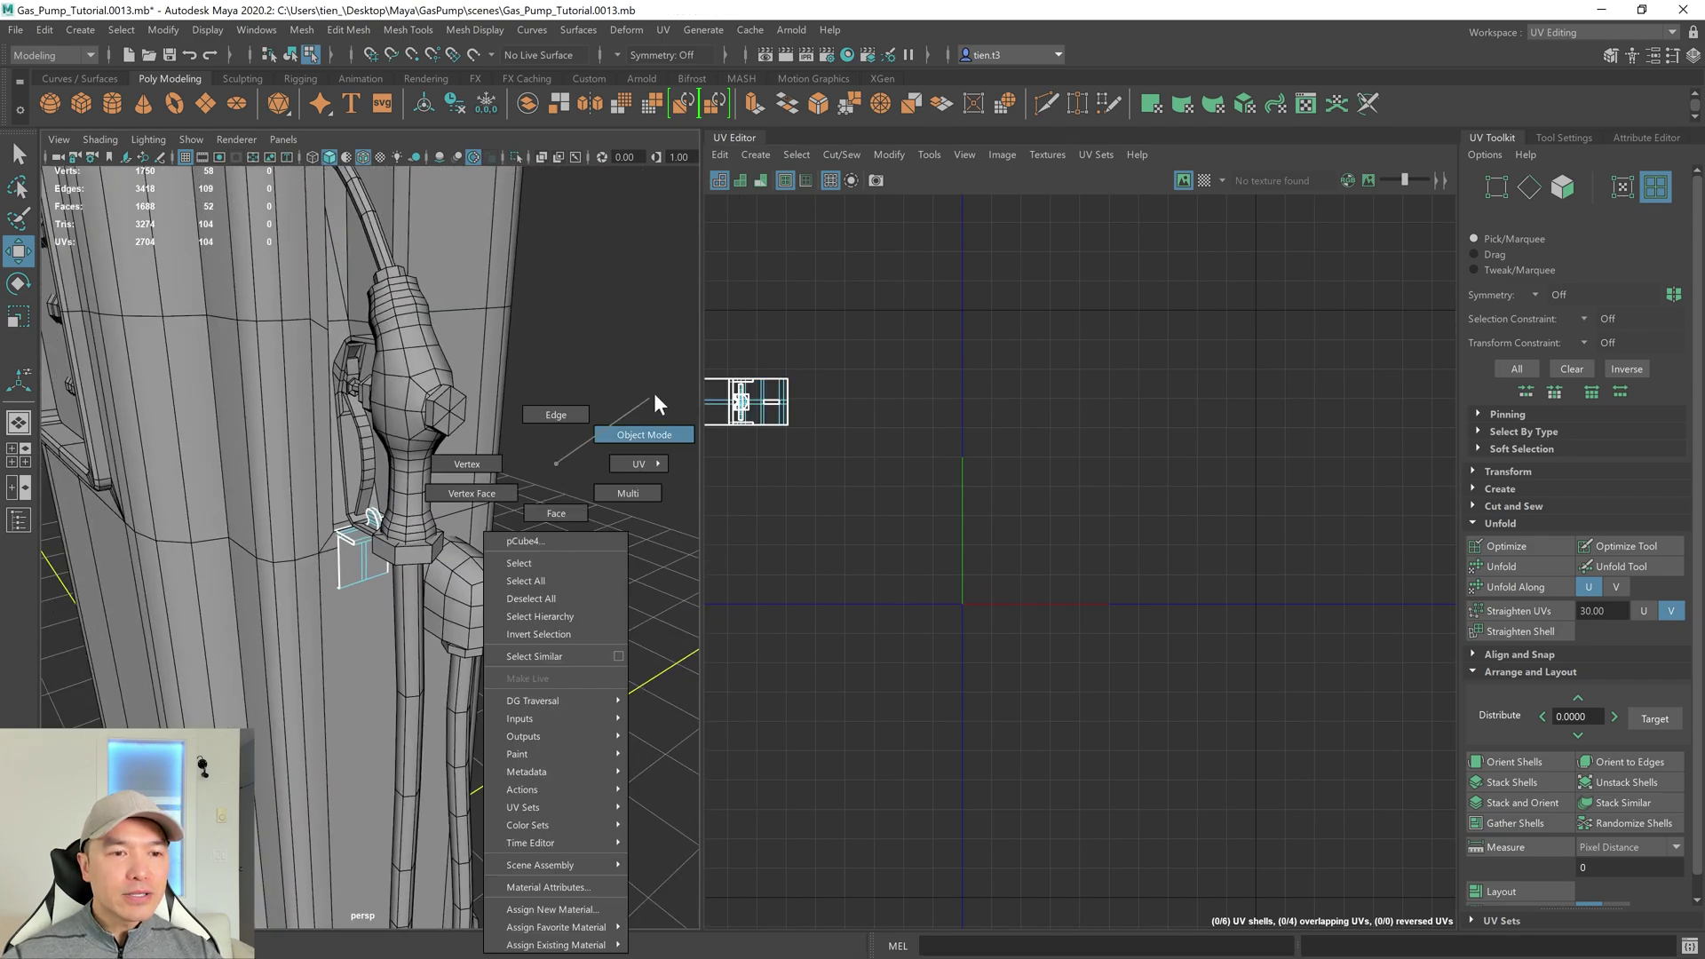
left_click(510, 598)
left_click(464, 609)
middle_click_drag(559, 554, 530, 491, "alt")
scroll(596, 493, "up", 4)
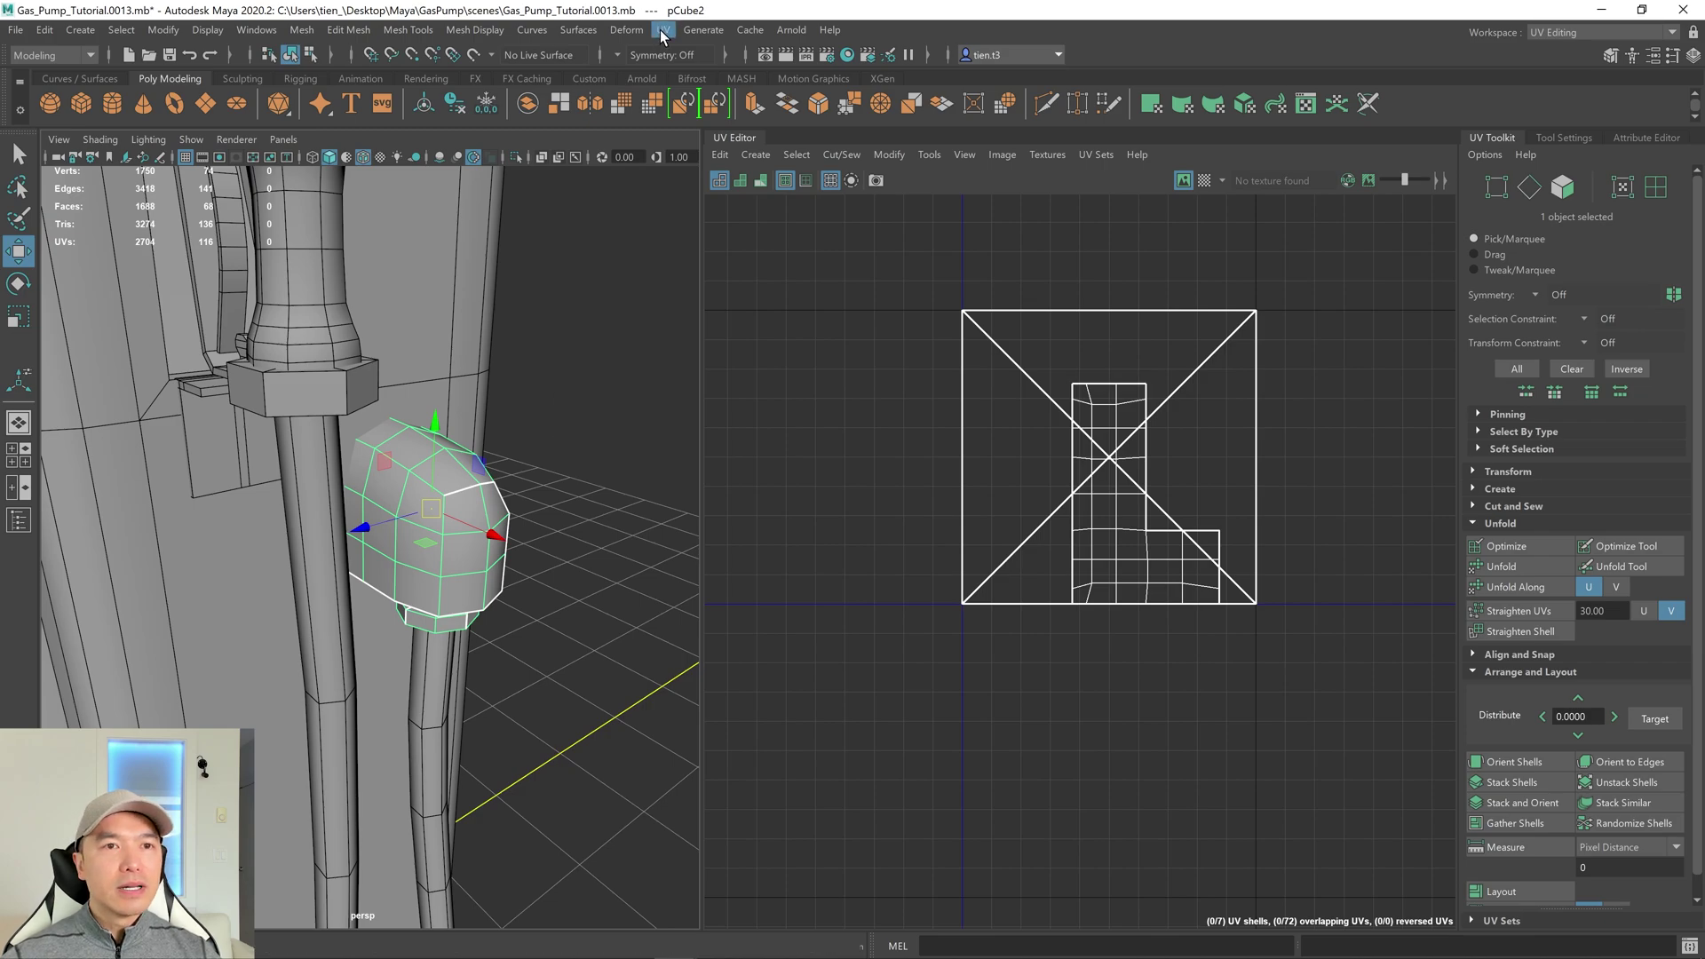
left_click(516, 157)
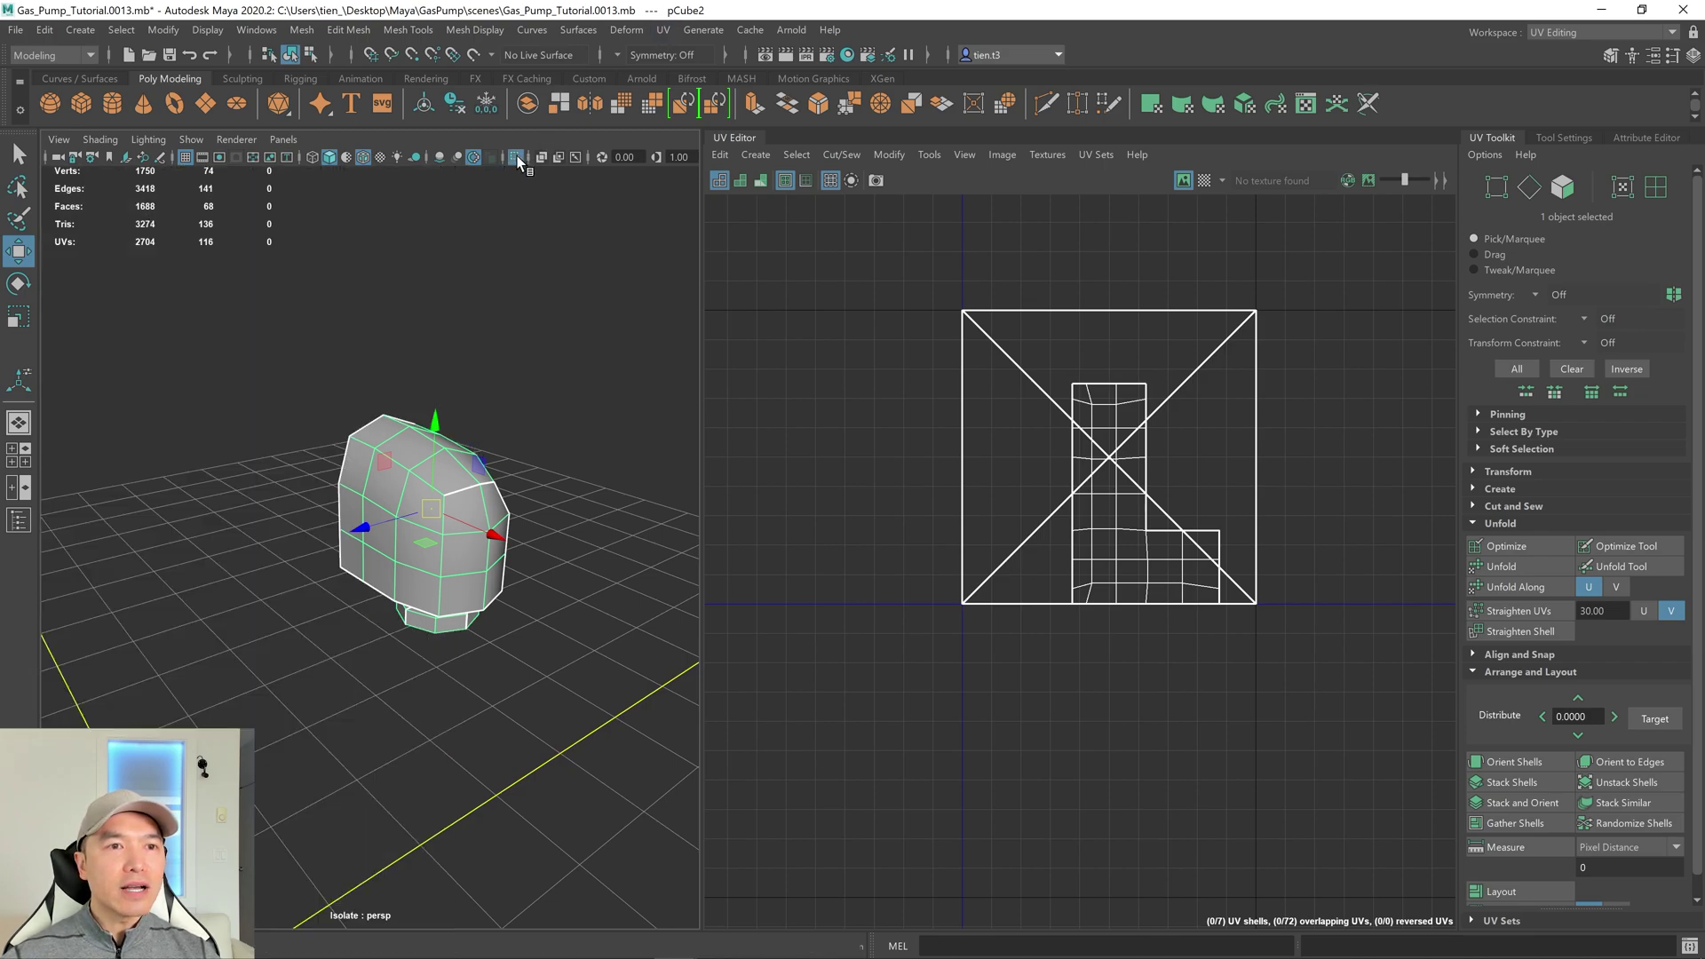
Apply a camera-based UV projection to the rounded block and return to object mode.
left_click(664, 31)
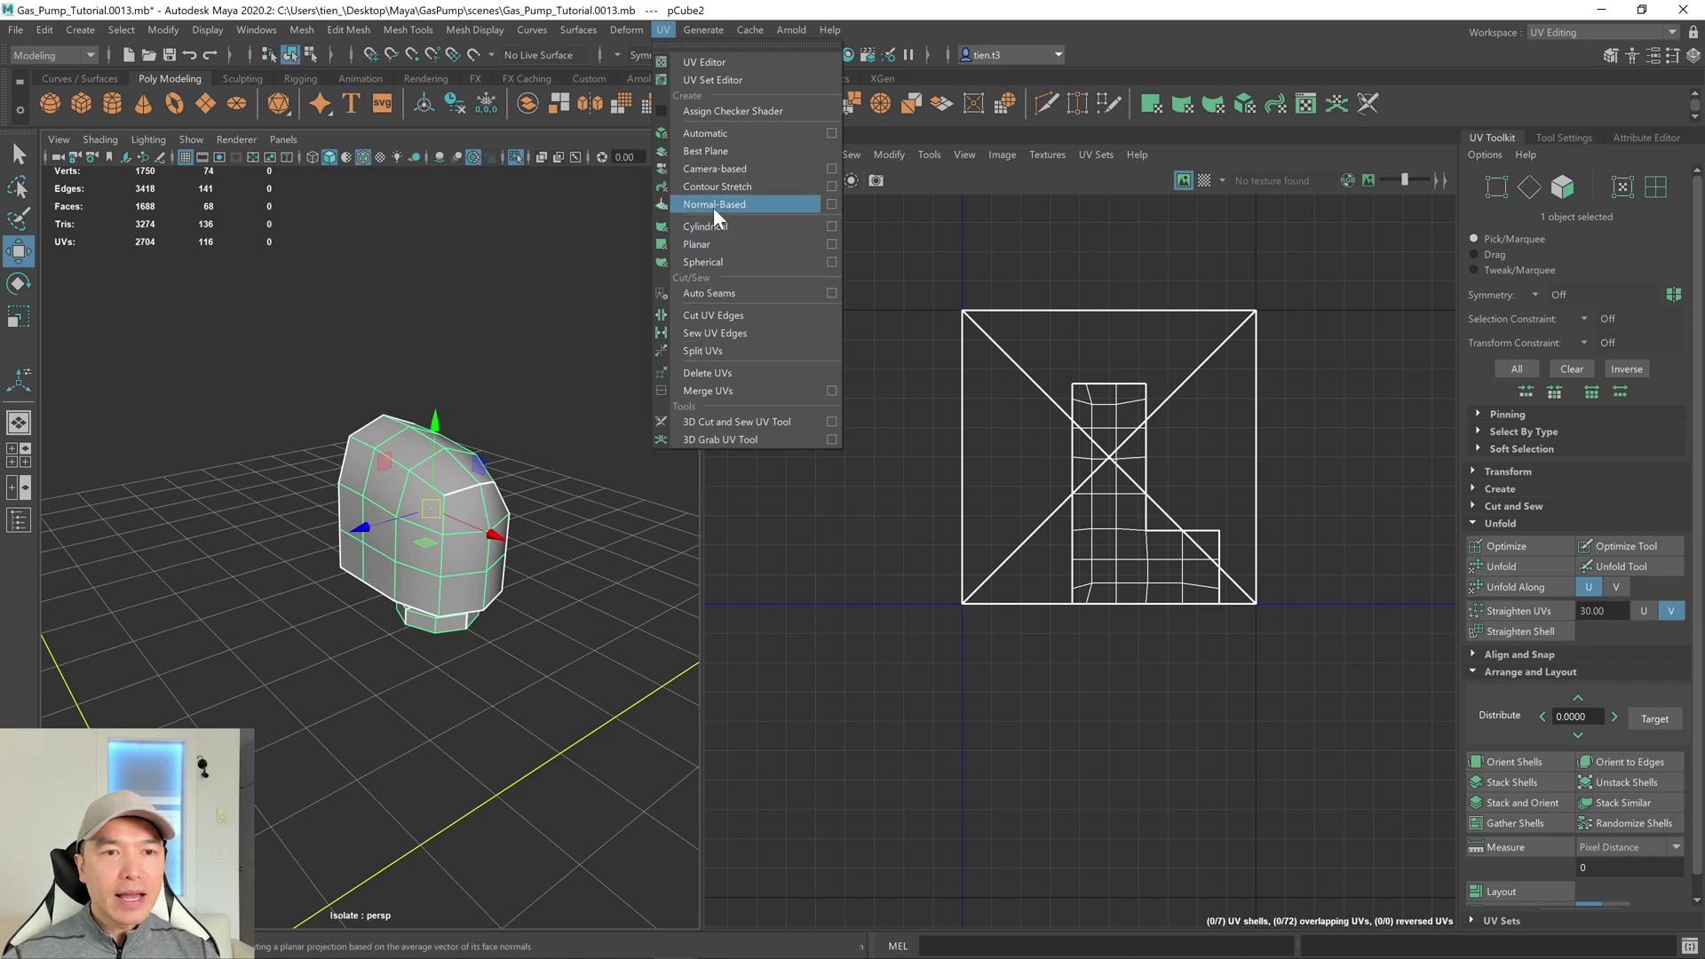
left_click(745, 167)
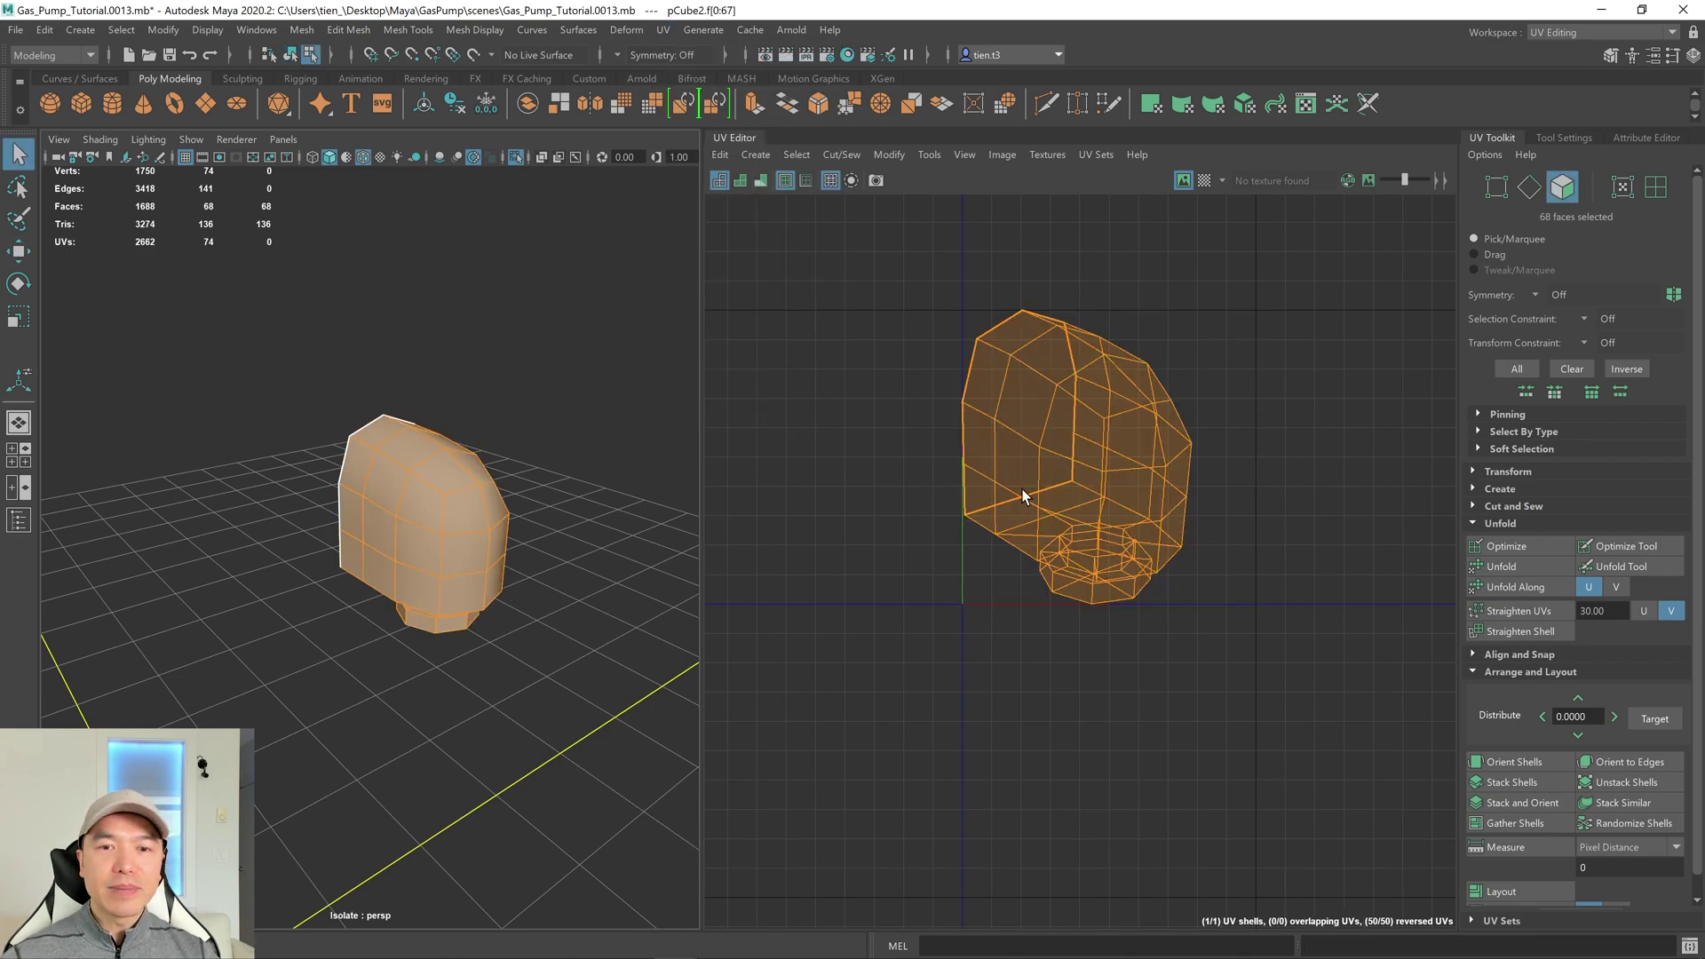
right_click_drag(434, 435, 521, 383)
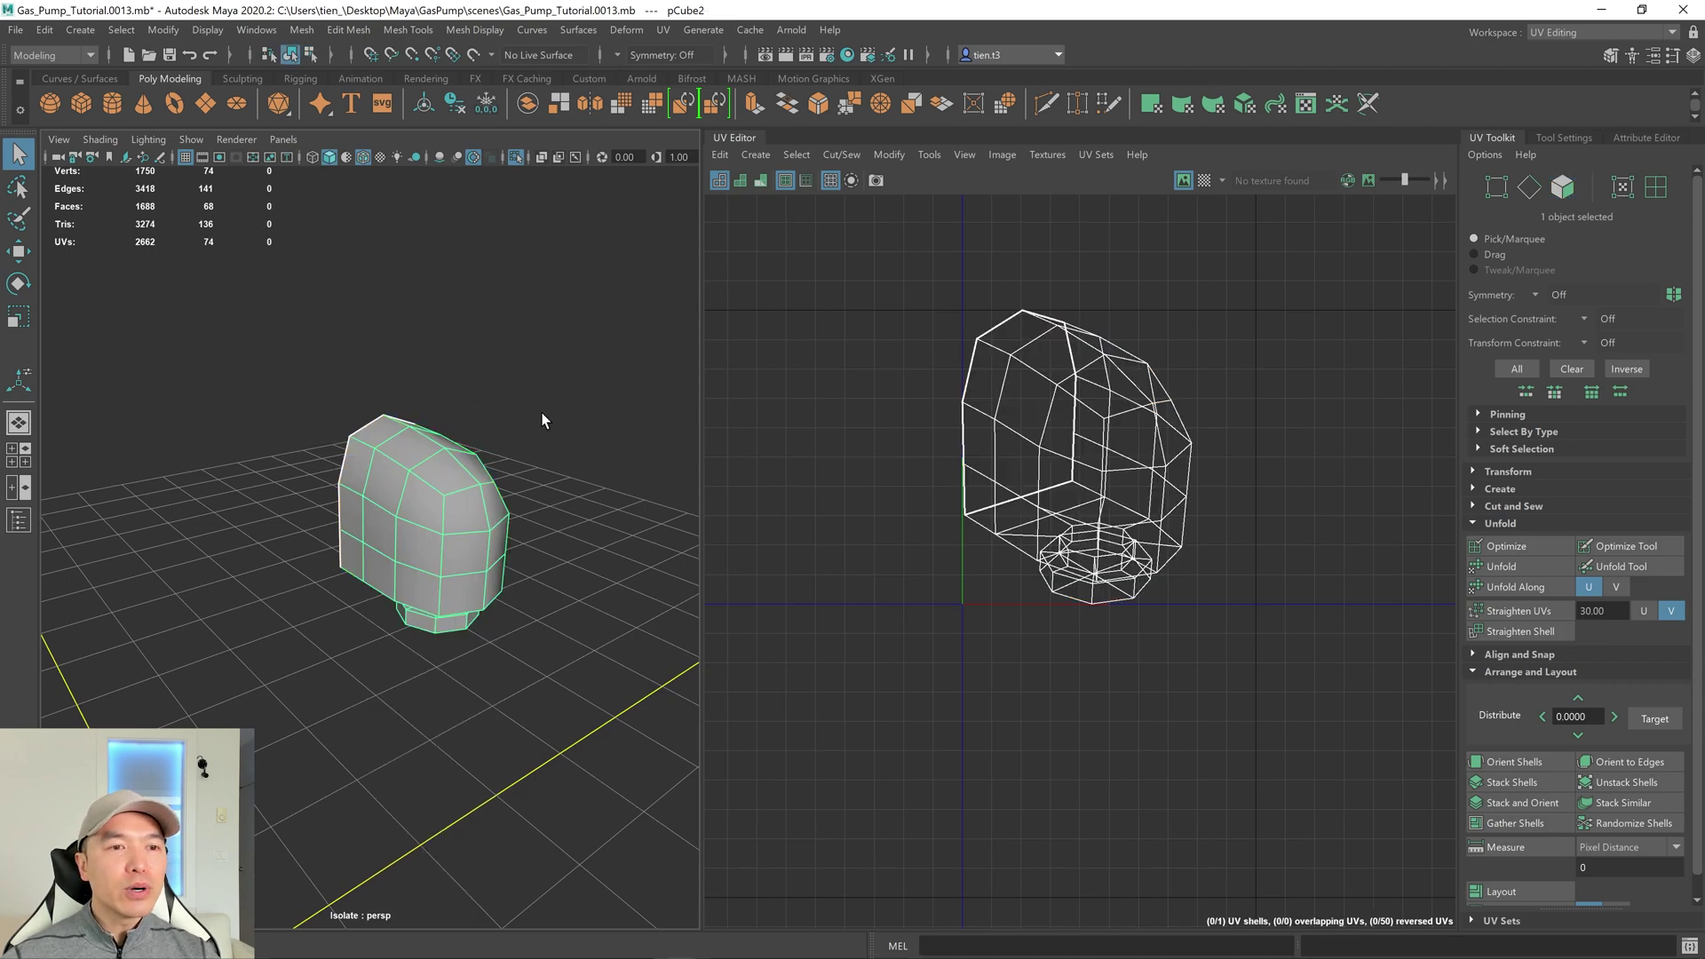
Cut a UV seam around the bottom perimeter of the rounded block with the 3D Cut and Sew UV Tool.
left_click(664, 30)
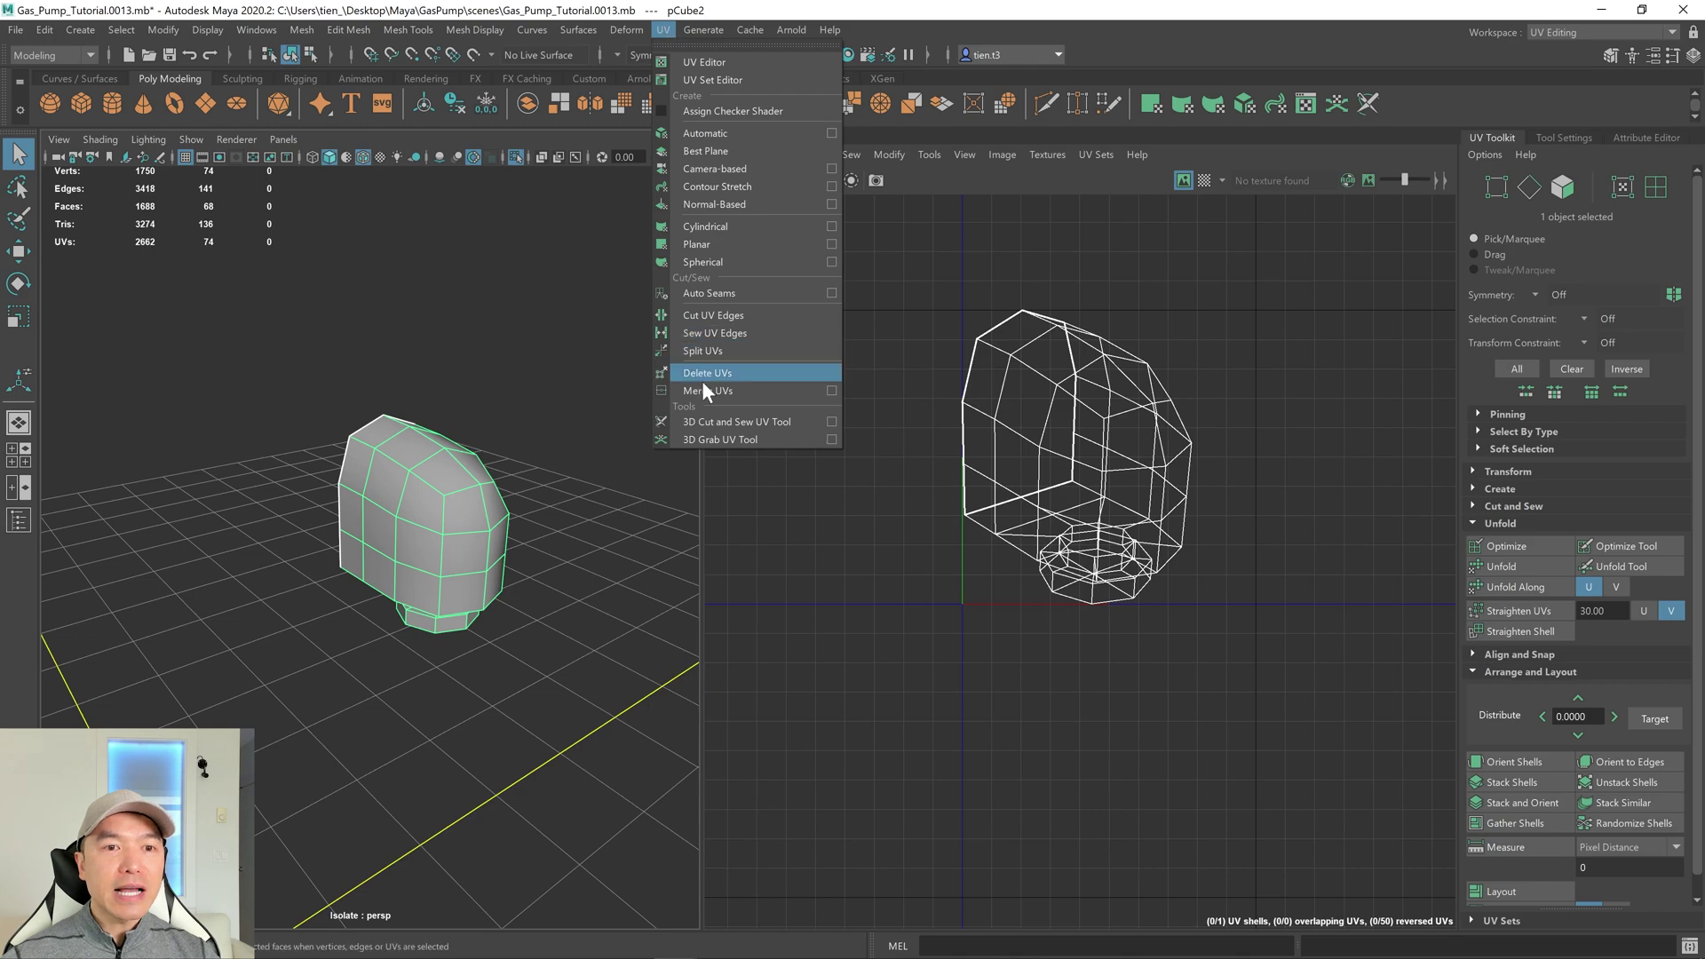
left_click(721, 419)
scroll(572, 434, "up", 5)
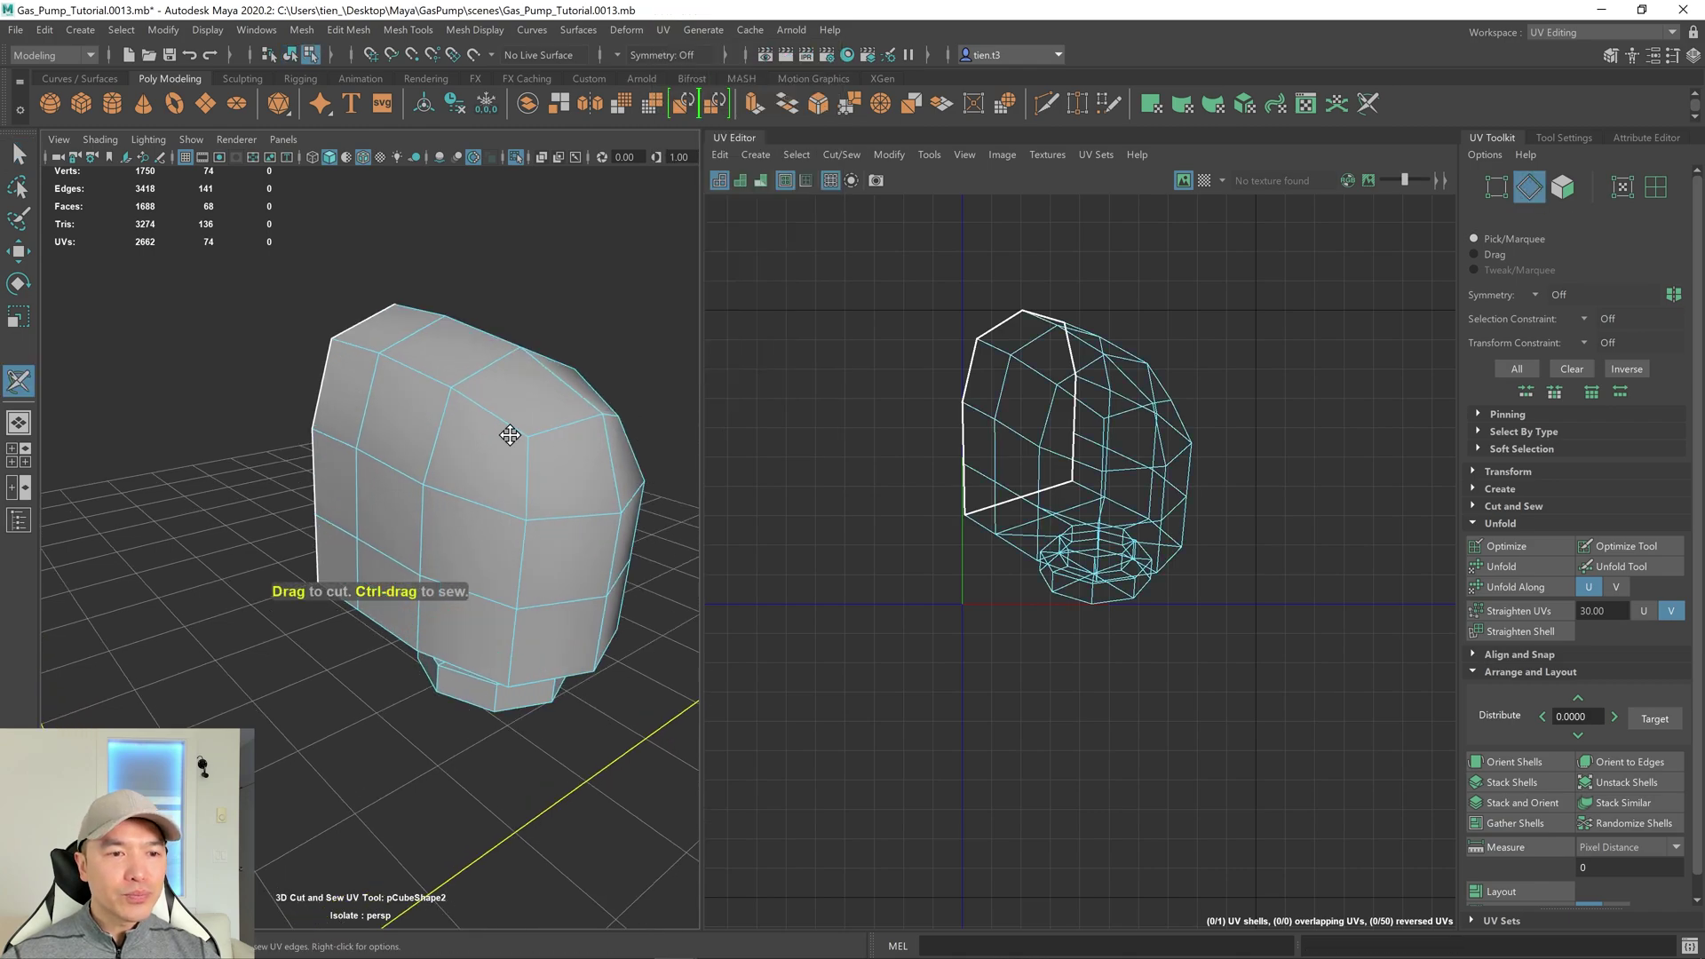
left_click_drag(563, 435, 445, 370, "alt")
middle_click_drag(444, 370, 441, 392, "alt")
left_click_drag(441, 392, 508, 255, "alt")
middle_click_drag(508, 256, 548, 154, "alt")
left_click_drag(548, 153, 547, 444, "alt")
double_click(398, 440)
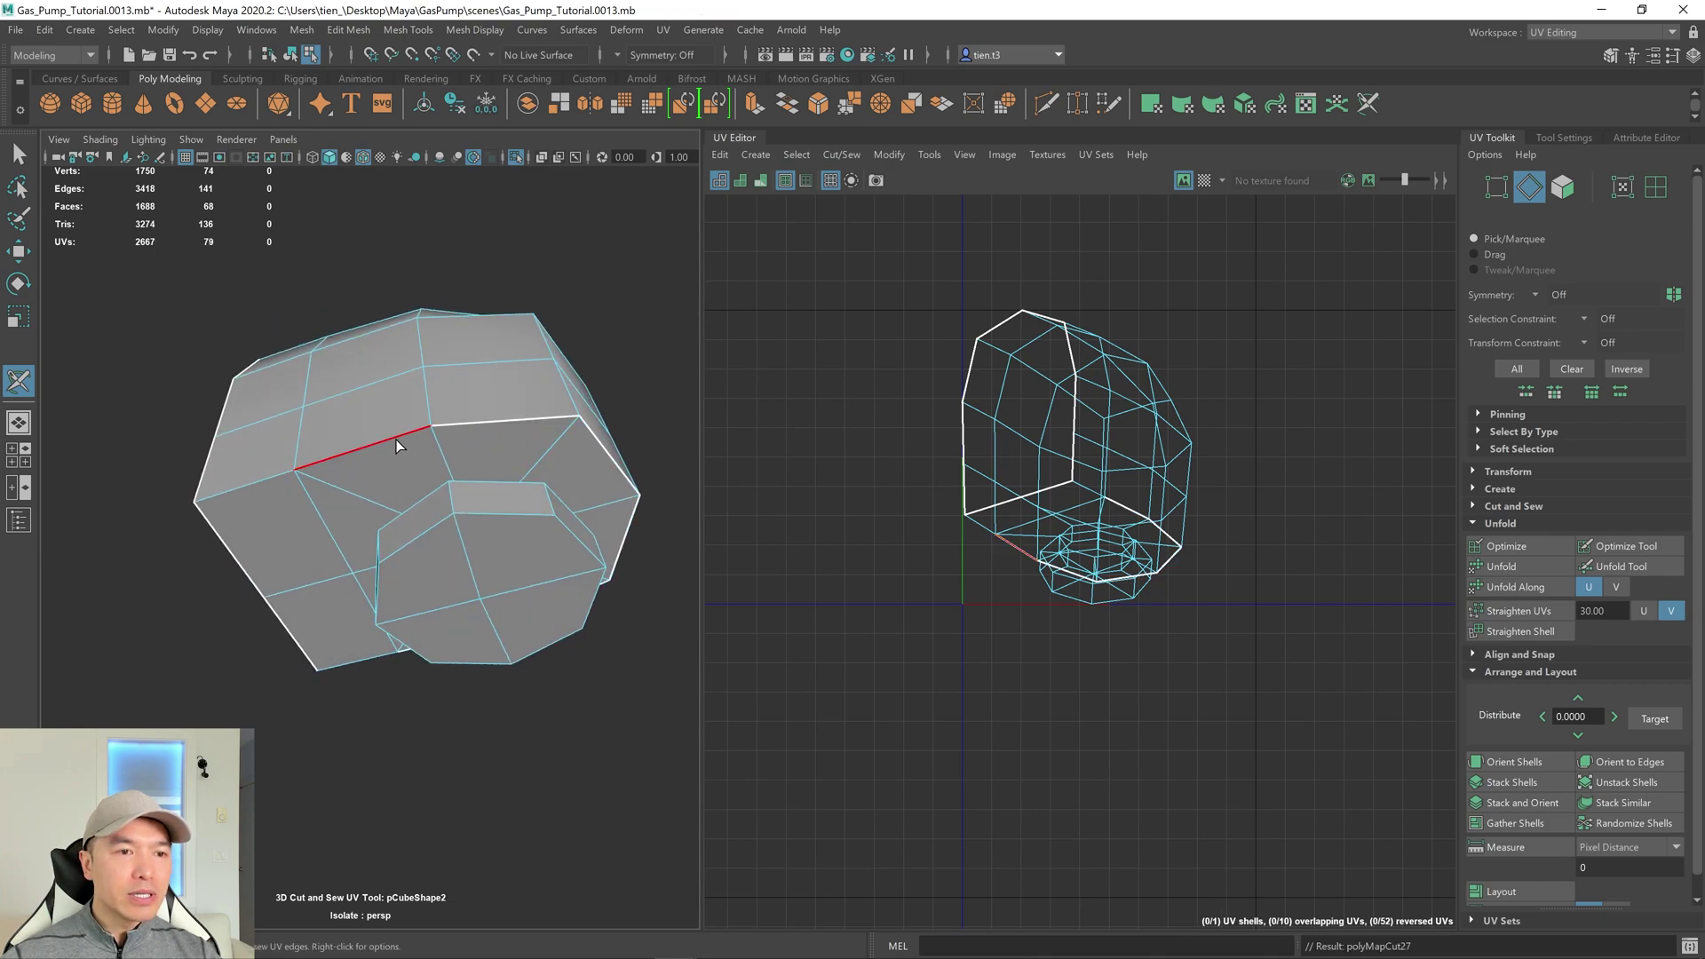
left_click(349, 666)
Cut UV seams around the collar's edge loops to separate its two bands, ring face and end cap from the block.
left_click_drag(349, 667, 409, 684, "alt")
right_click_drag(398, 656, 380, 495, "alt")
double_click(364, 506)
left_click_drag(364, 506, 492, 577, "alt")
double_click(469, 538)
left_click(594, 625)
double_click(366, 629)
double_click(372, 769)
left_click(444, 786)
left_click_drag(444, 785, 486, 742, "alt")
left_click(499, 625)
left_click_drag(506, 677, 469, 551, "alt")
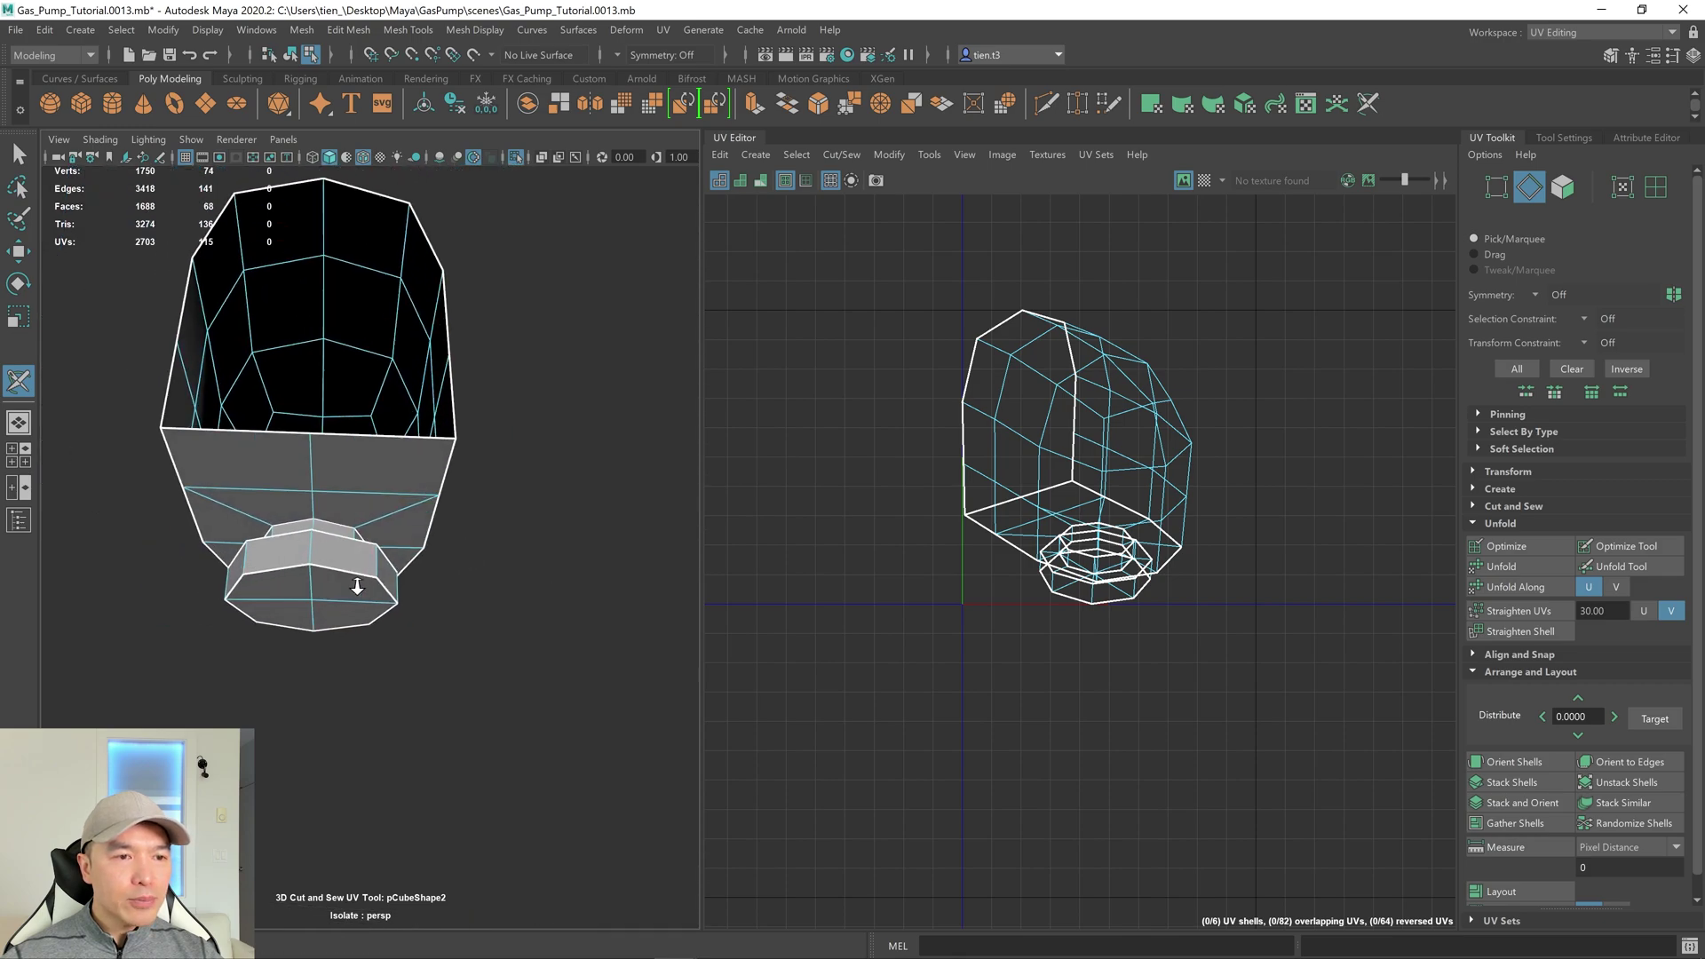
Cut one vertical UV seam through each of the collar's two side bands.
scroll(471, 586, "up", 6)
left_click_drag(355, 610, 407, 599, "alt")
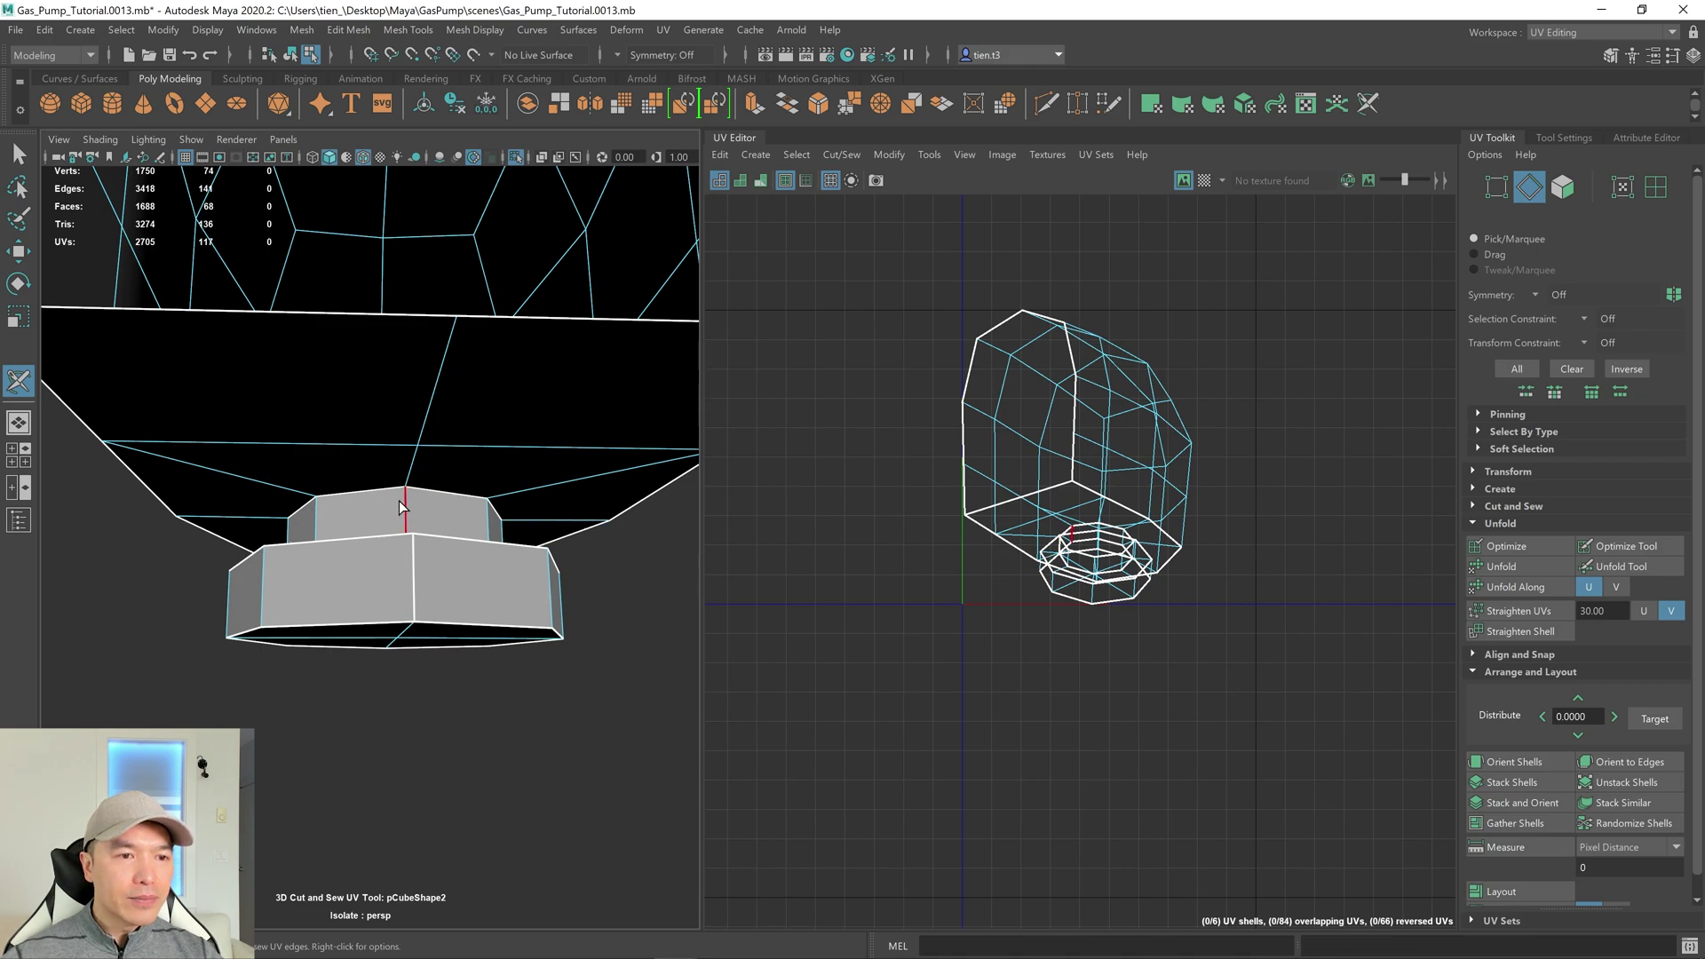
scroll(497, 520, "down", 5)
mouse_move(503, 522)
left_mouse_down("alt")
mouse_move(279, 559)
mouse_move(512, 500)
left_mouse_up("alt")
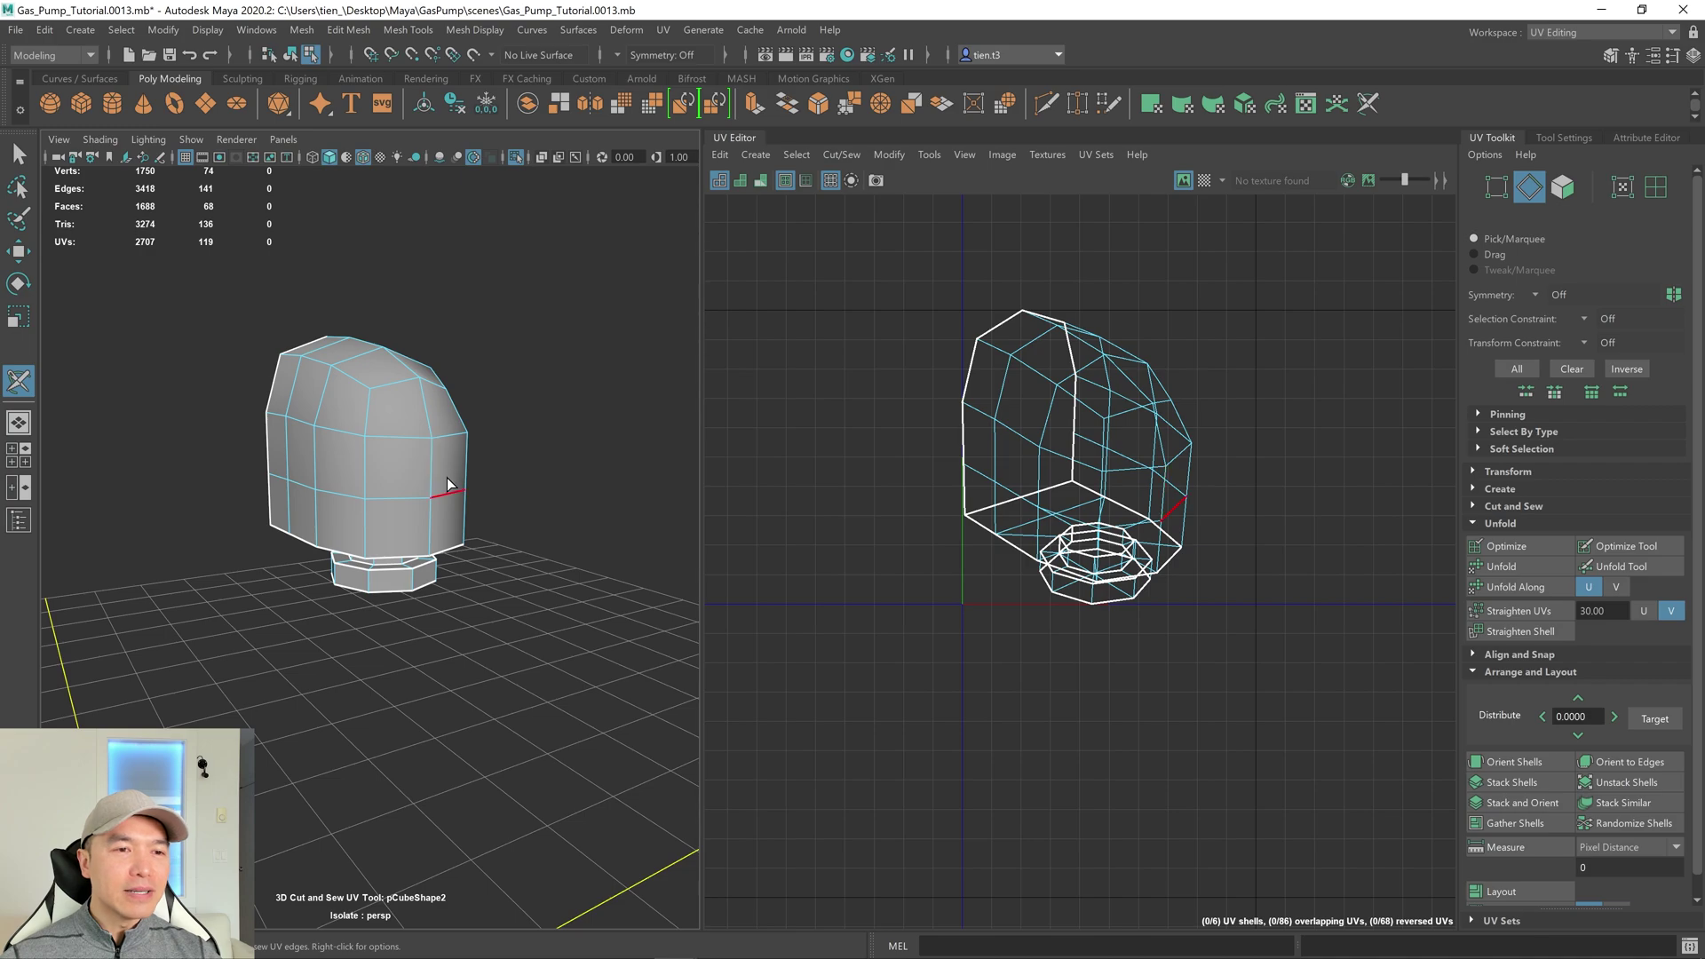
Cut a UV seam along the vertical centre edge loop of the block, splitting its body into two halves.
left_click_drag(444, 473, 386, 479, "alt")
double_click(363, 448)
left_click_drag(460, 514, 423, 512, "alt")
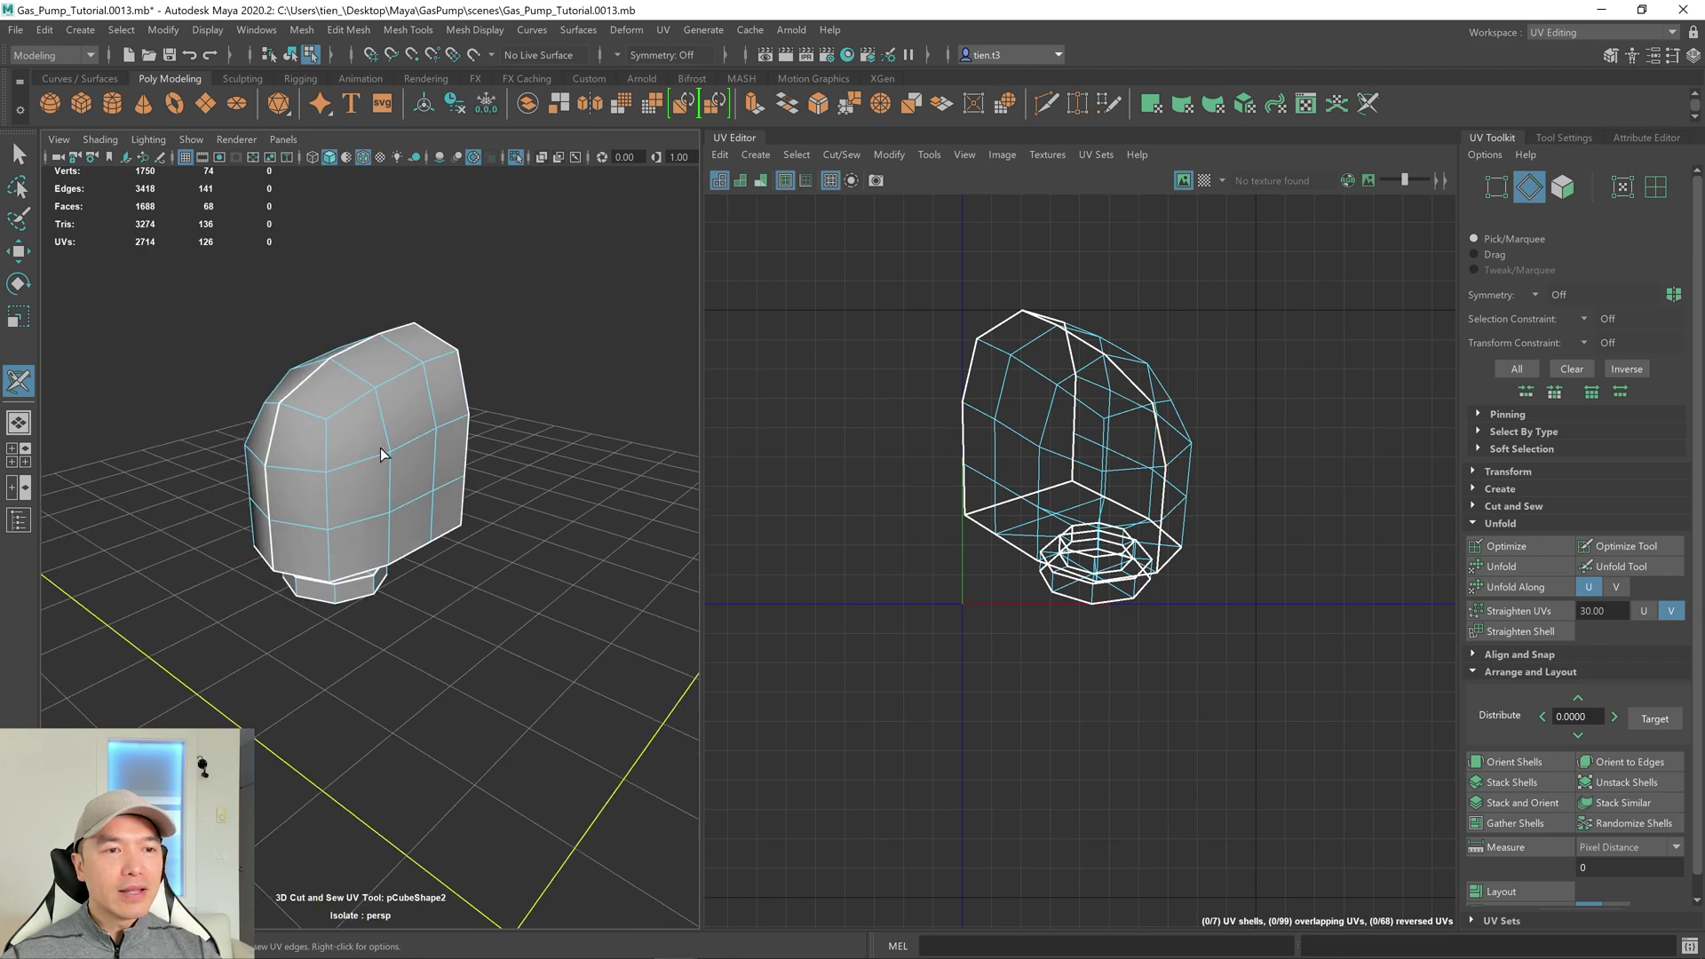
left_click_drag(353, 465, 391, 462, "alt")
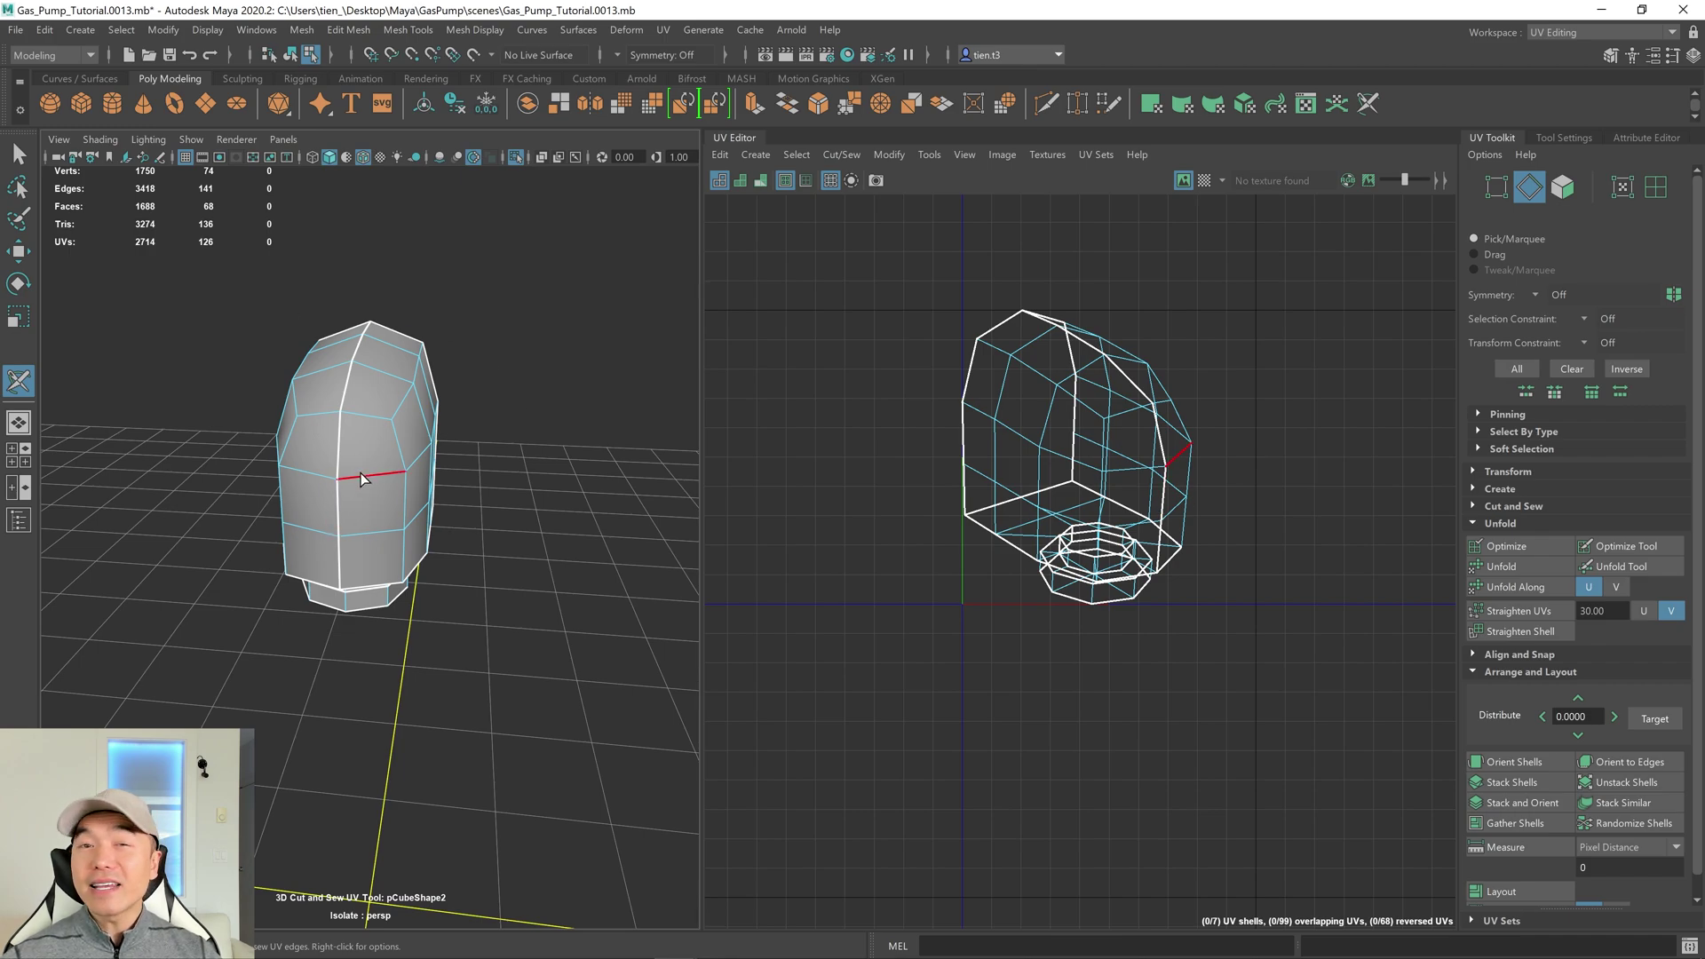
left_click_drag(347, 404, 330, 469, "alt")
Select all seven UV shells of the block and collar in shell mode and unfold them.
left_click(15, 156)
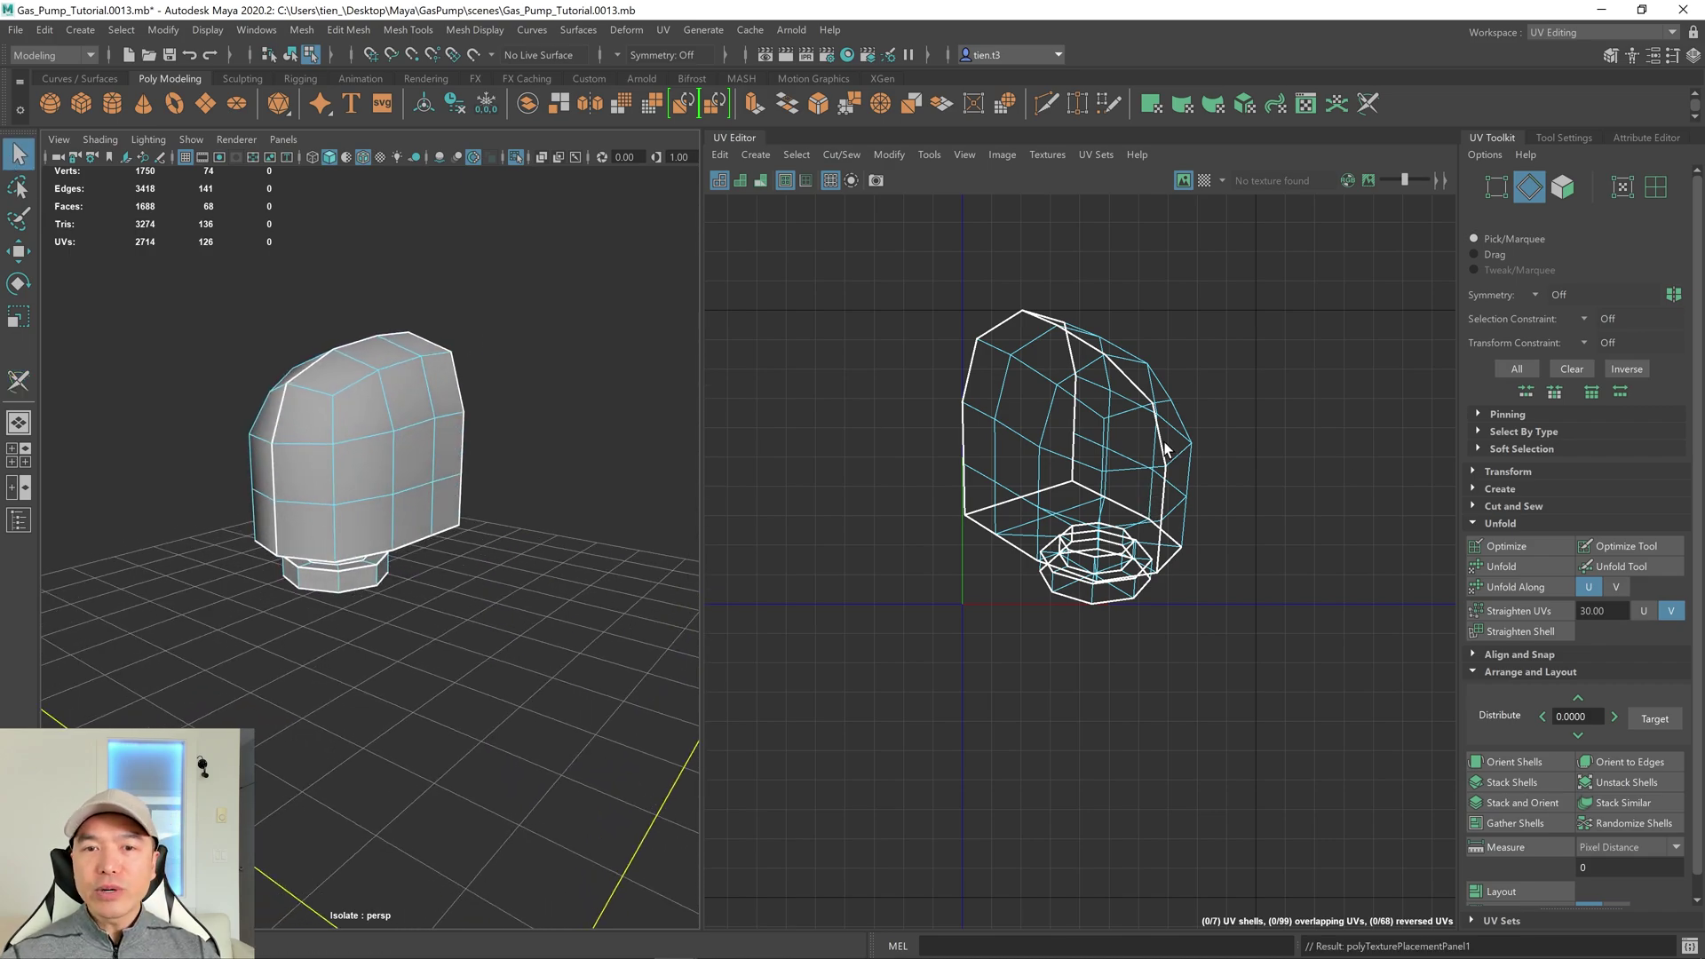
right_click_drag(1172, 441, 1030, 354)
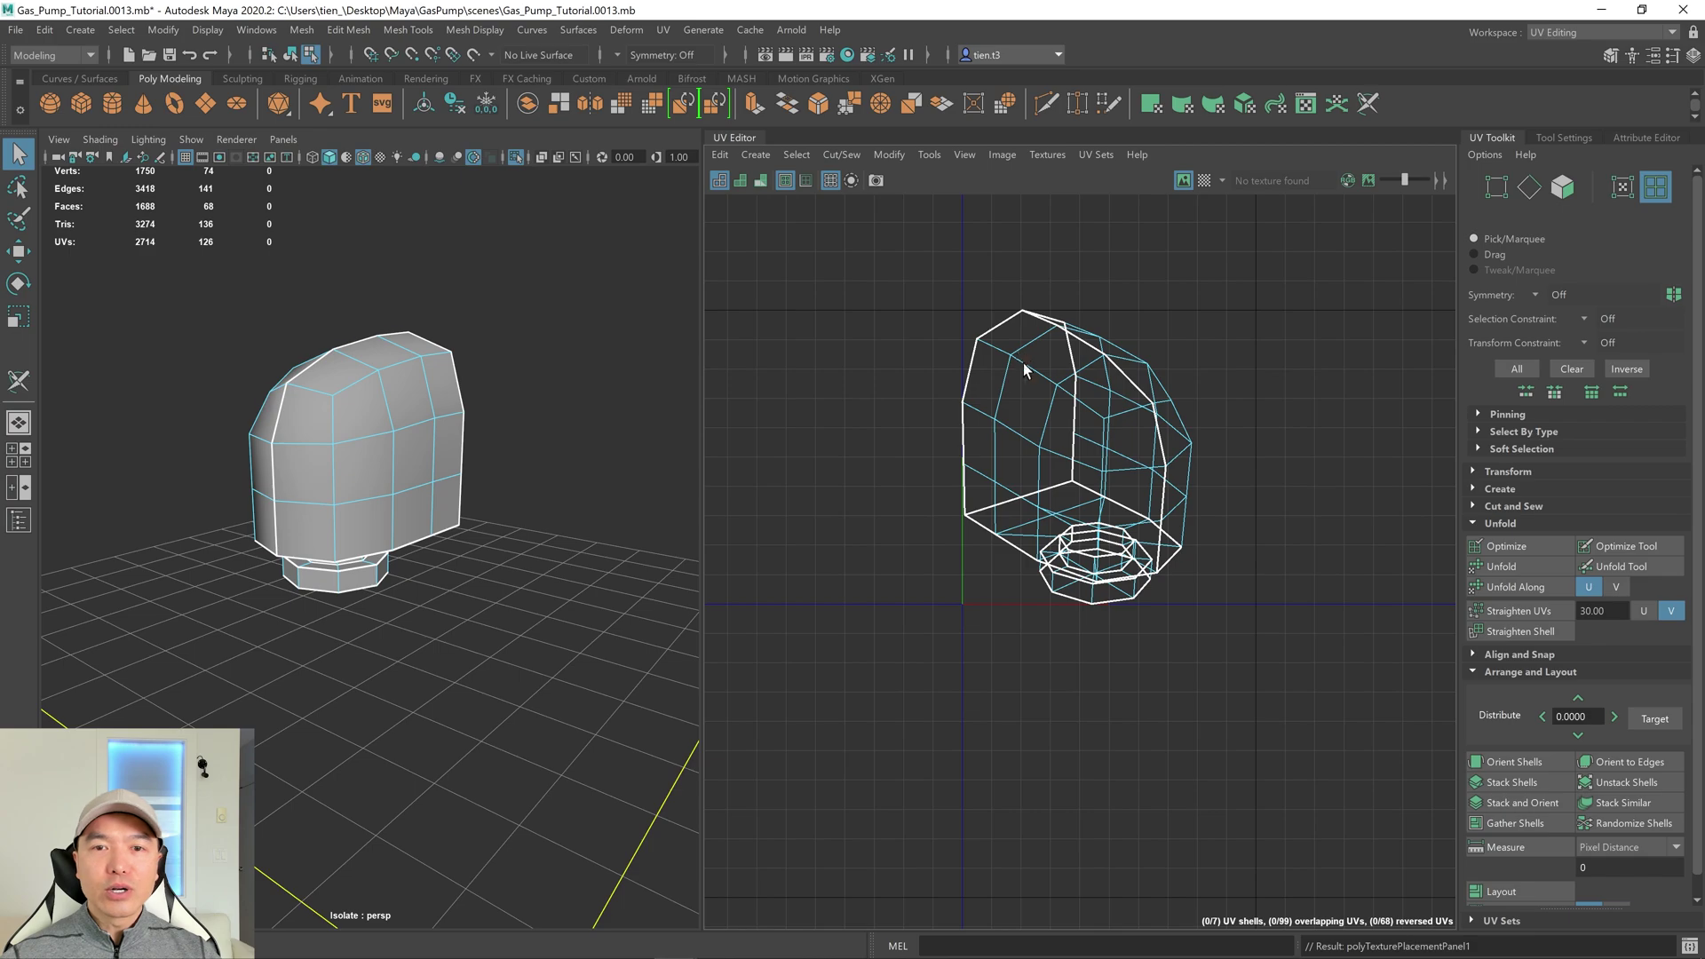
left_click_drag(873, 298, 1347, 783)
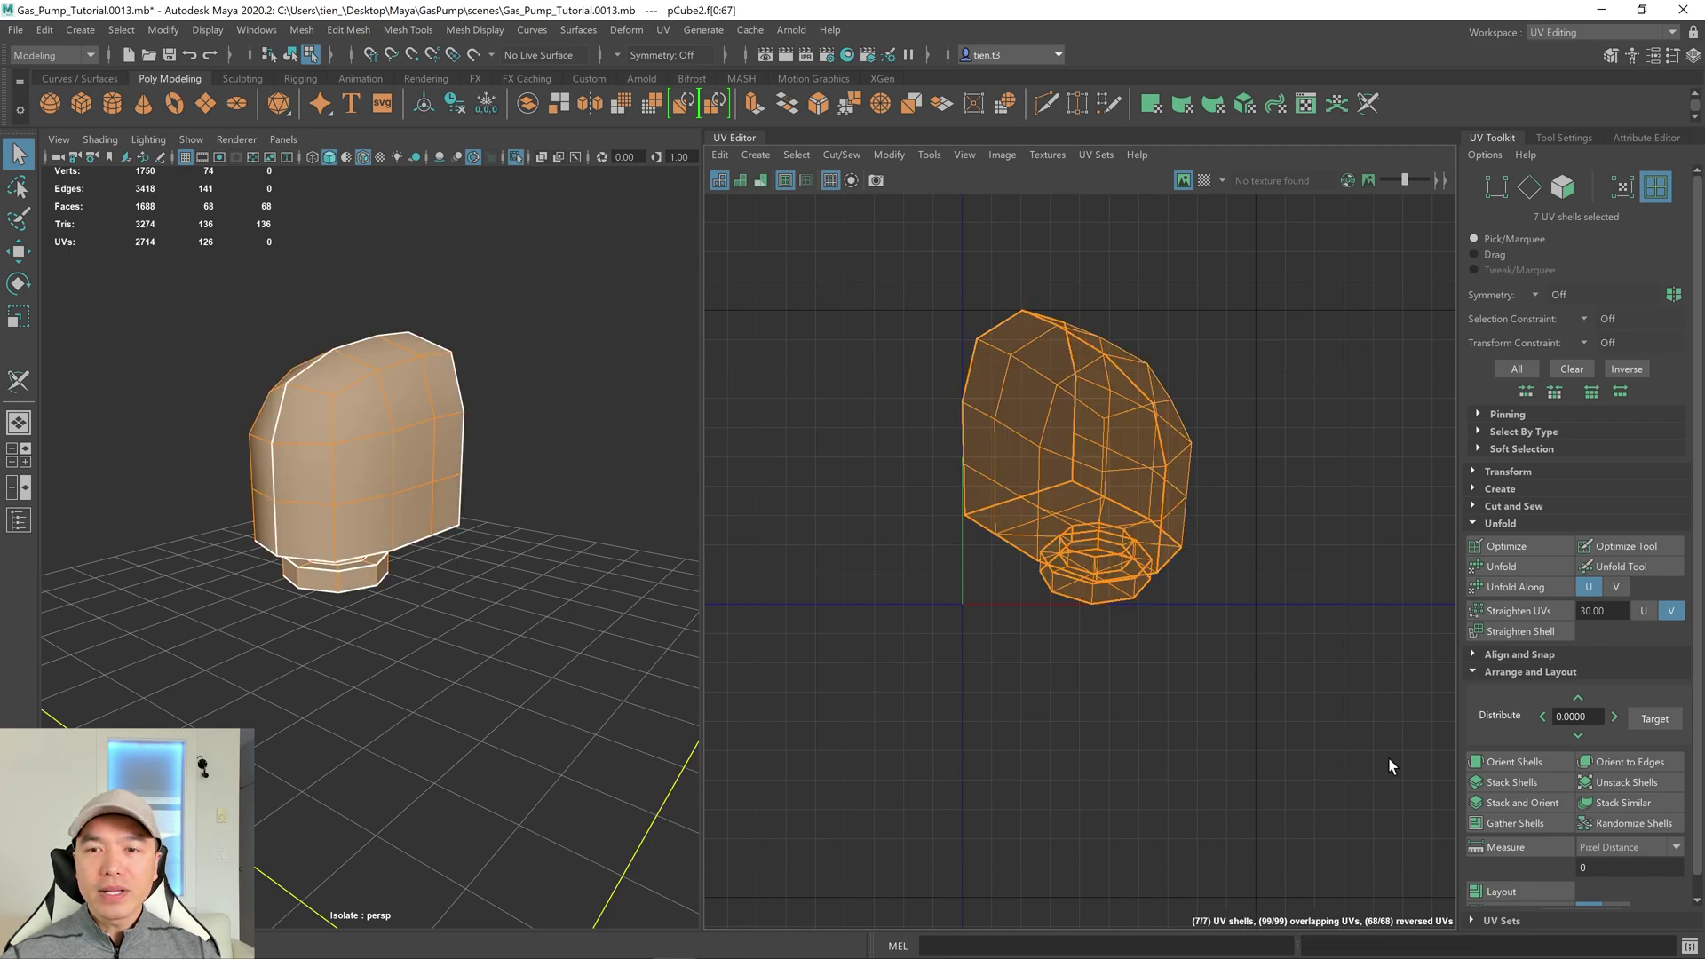
left_click(1517, 566)
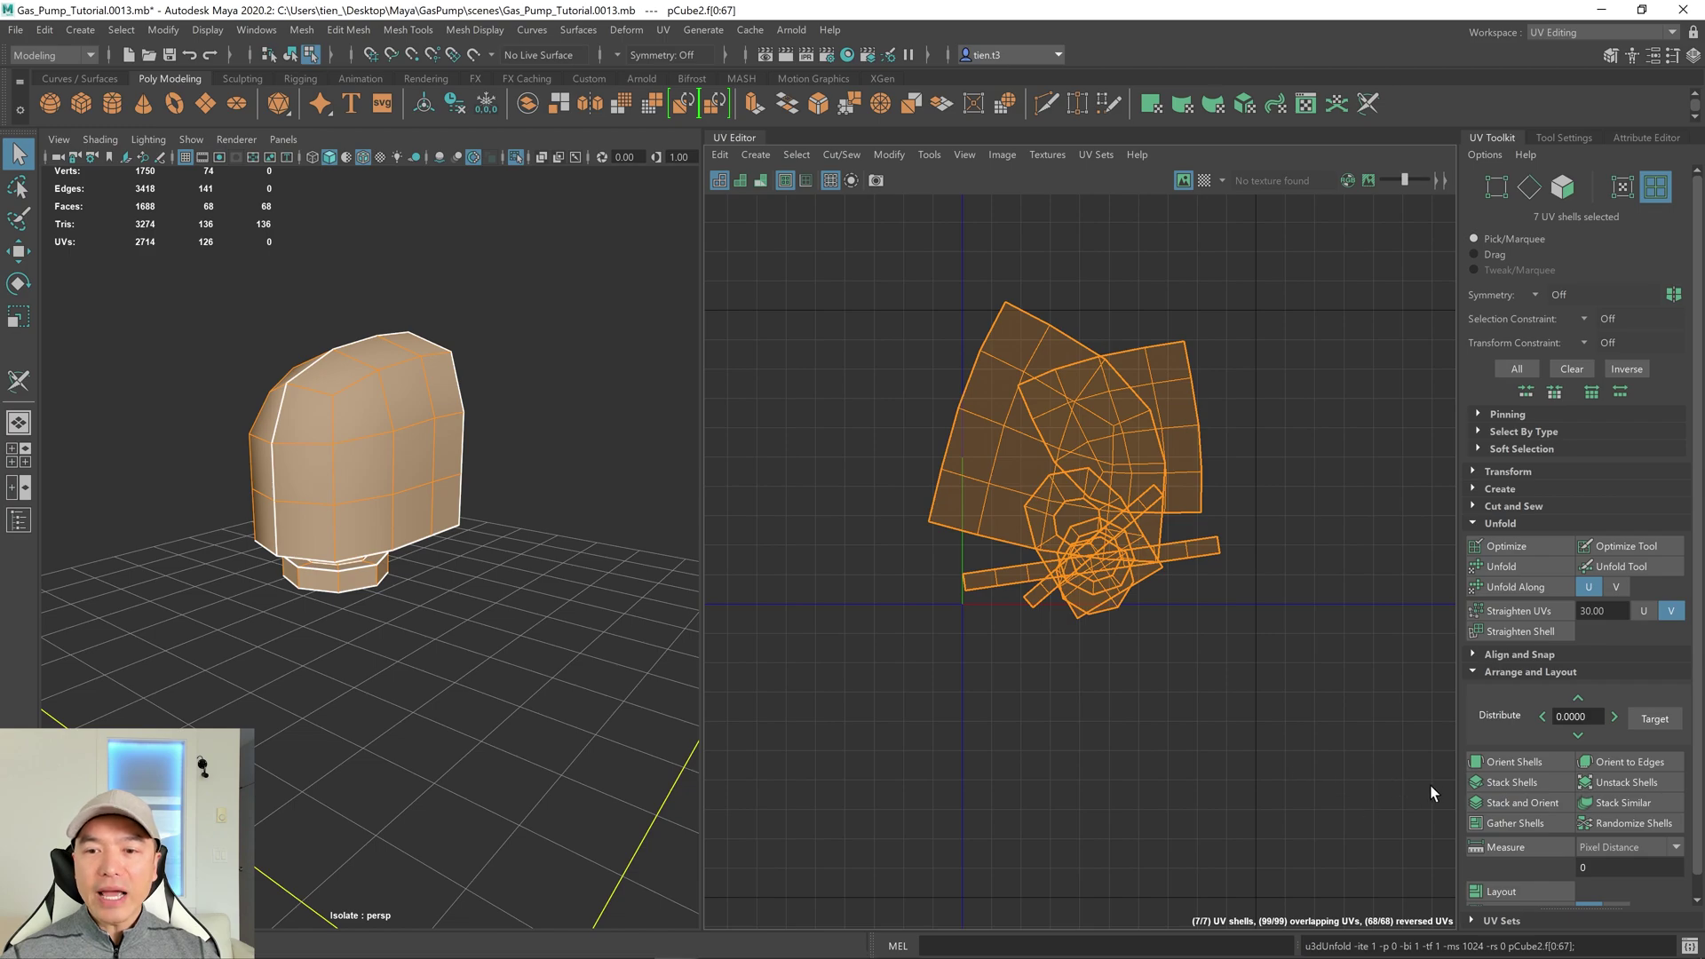
Stack and orient the block's seven shells, and unstack them so they lie side by side.
left_click(1515, 804)
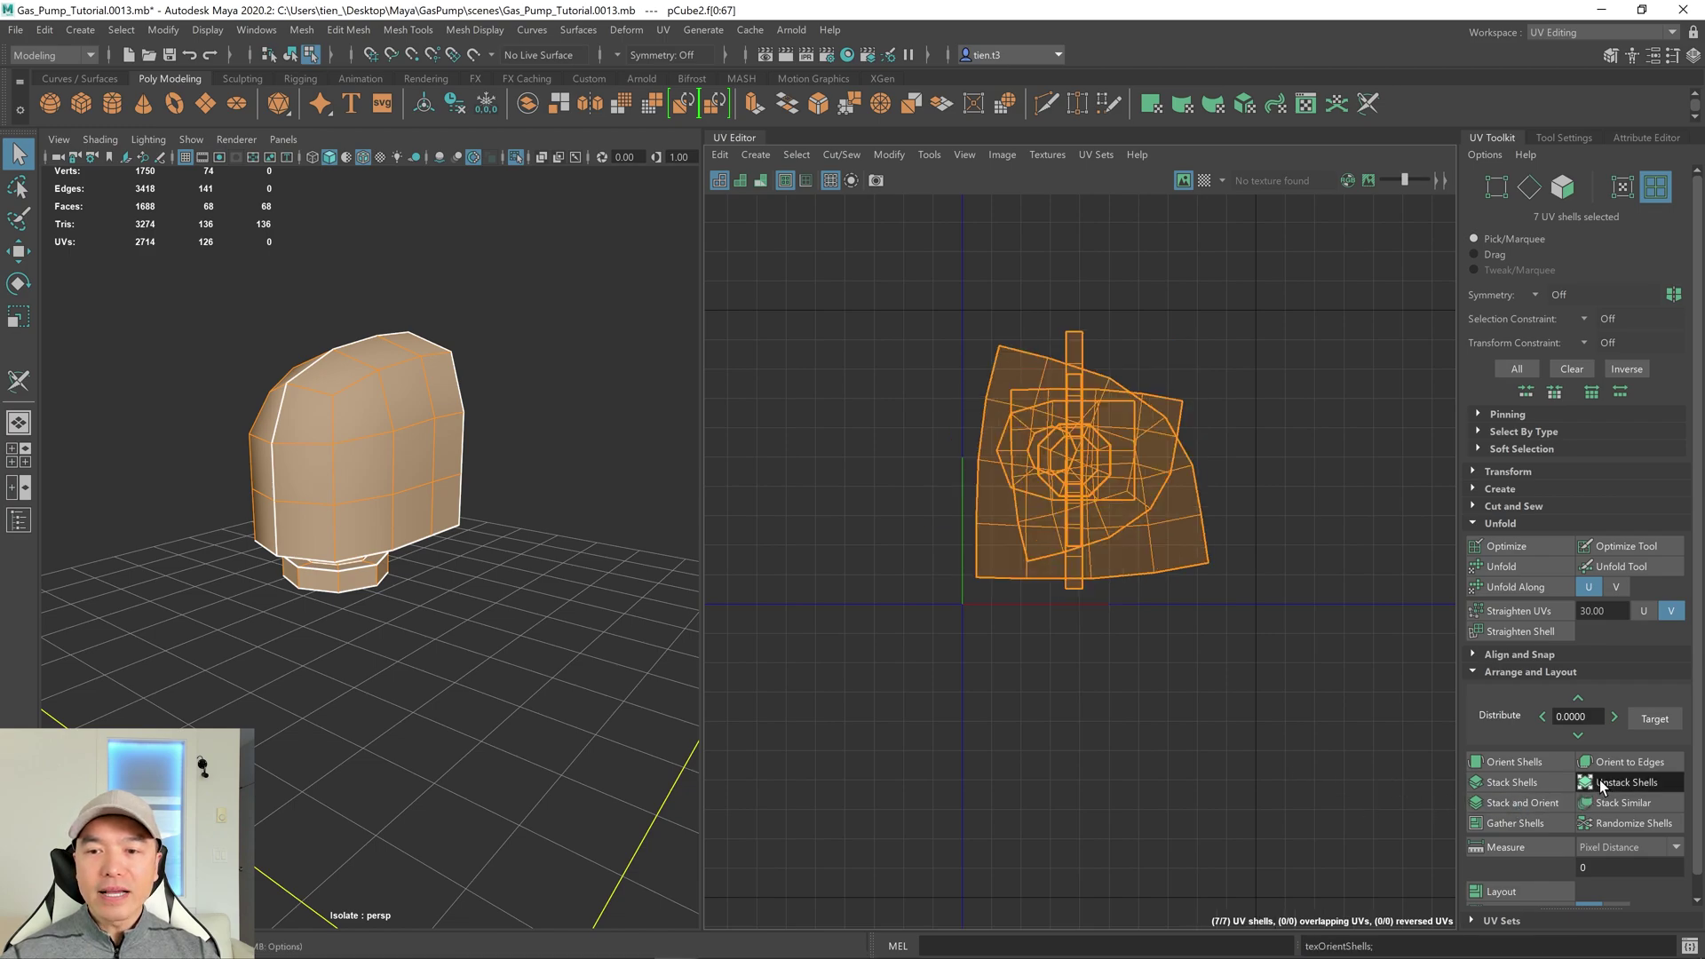
left_click(1626, 782)
scroll(988, 609, "up", 4)
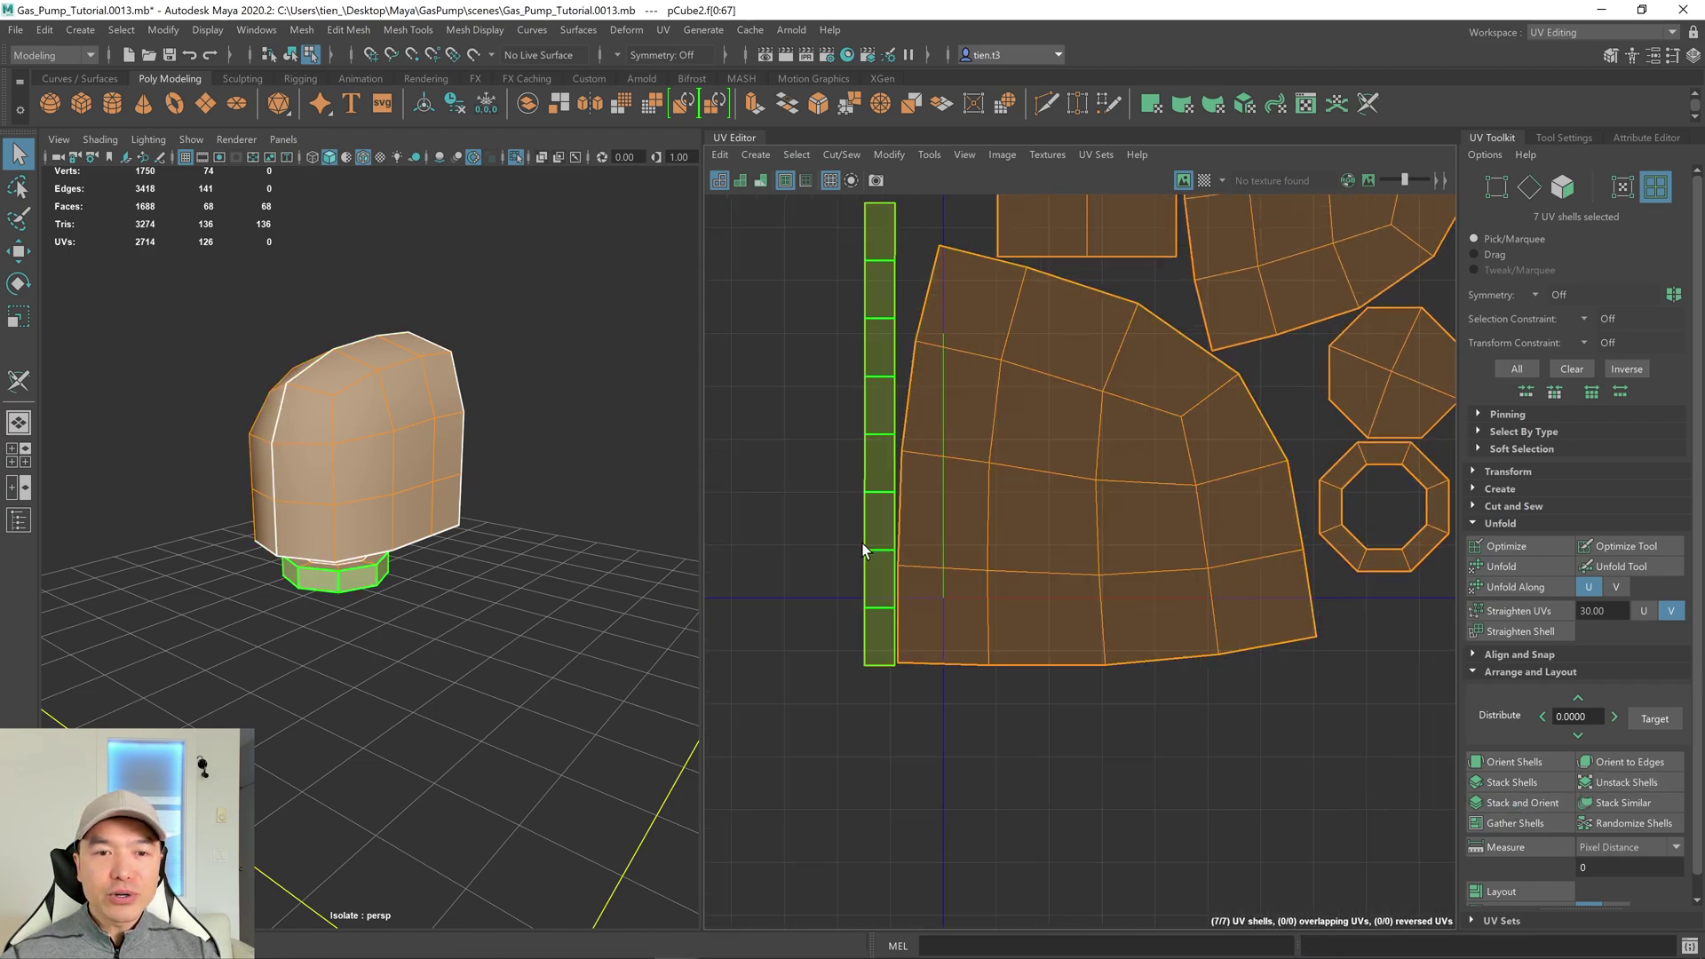
Scale down the block's shells, move them to the left outside the 0–1 UV square, and deselect them.
scroll(1289, 382, "down", 5)
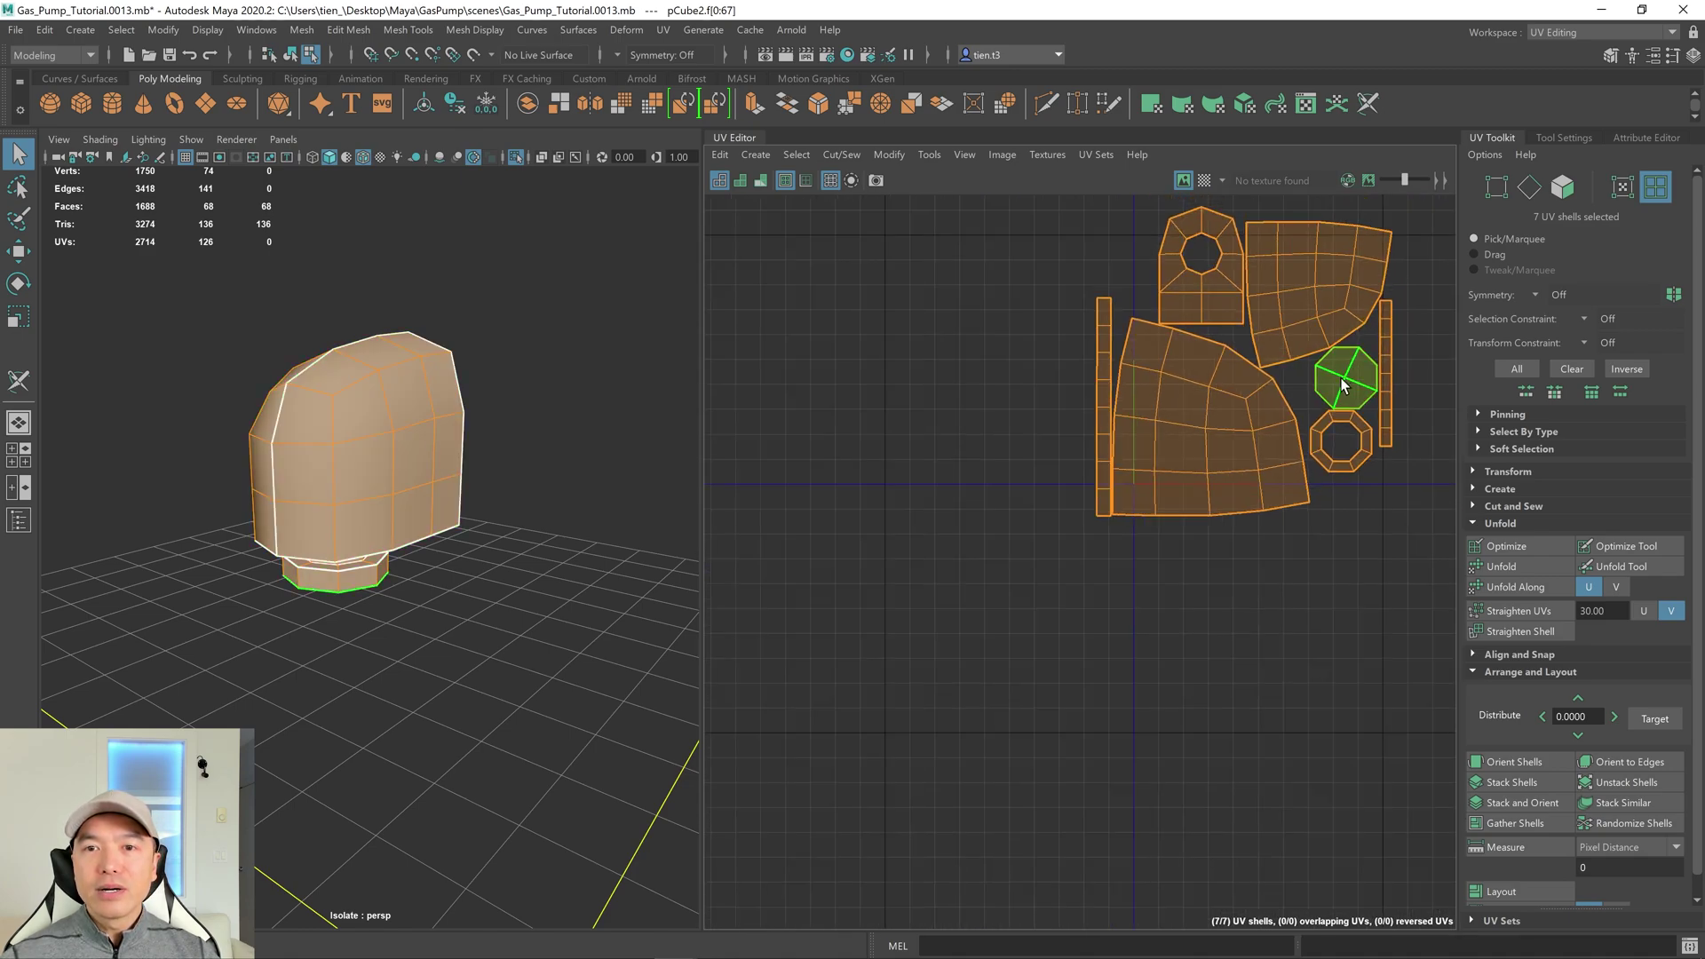
scroll(1095, 556, "down", 2)
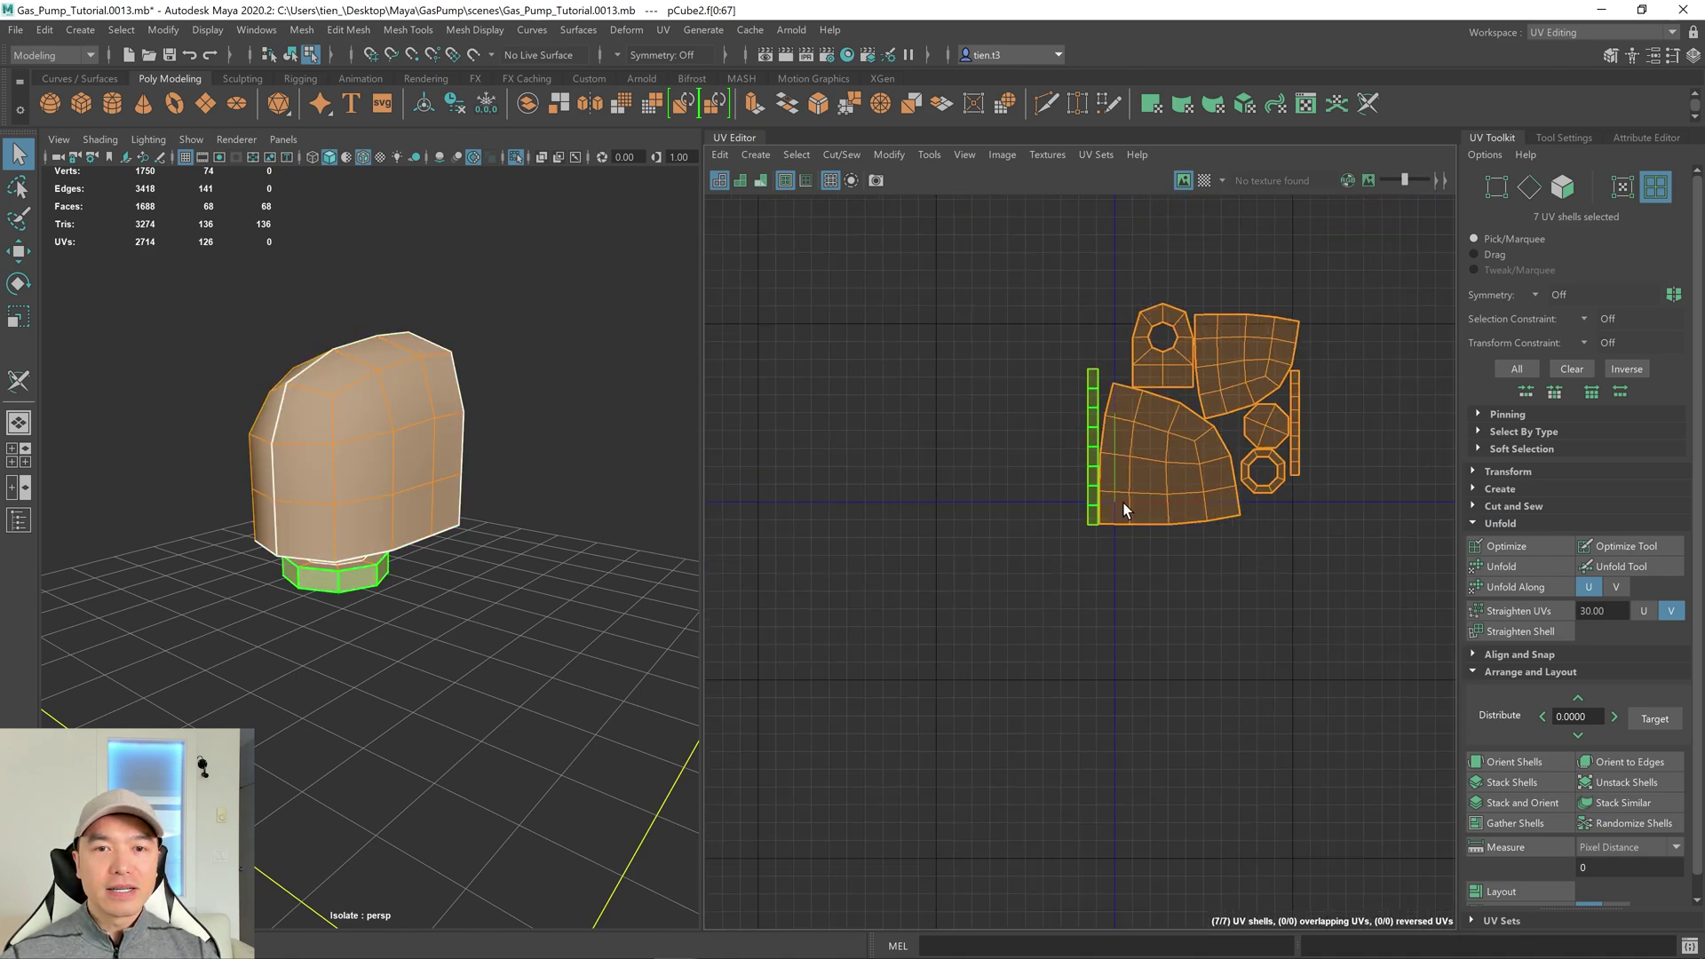
key("r")
left_click_drag(1198, 422, 1008, 503)
key("w")
left_click_drag(1201, 410, 913, 439)
left_click(913, 438)
Turn off isolation to show the whole gas pump and return to object mode.
scroll(443, 479, "down", 3)
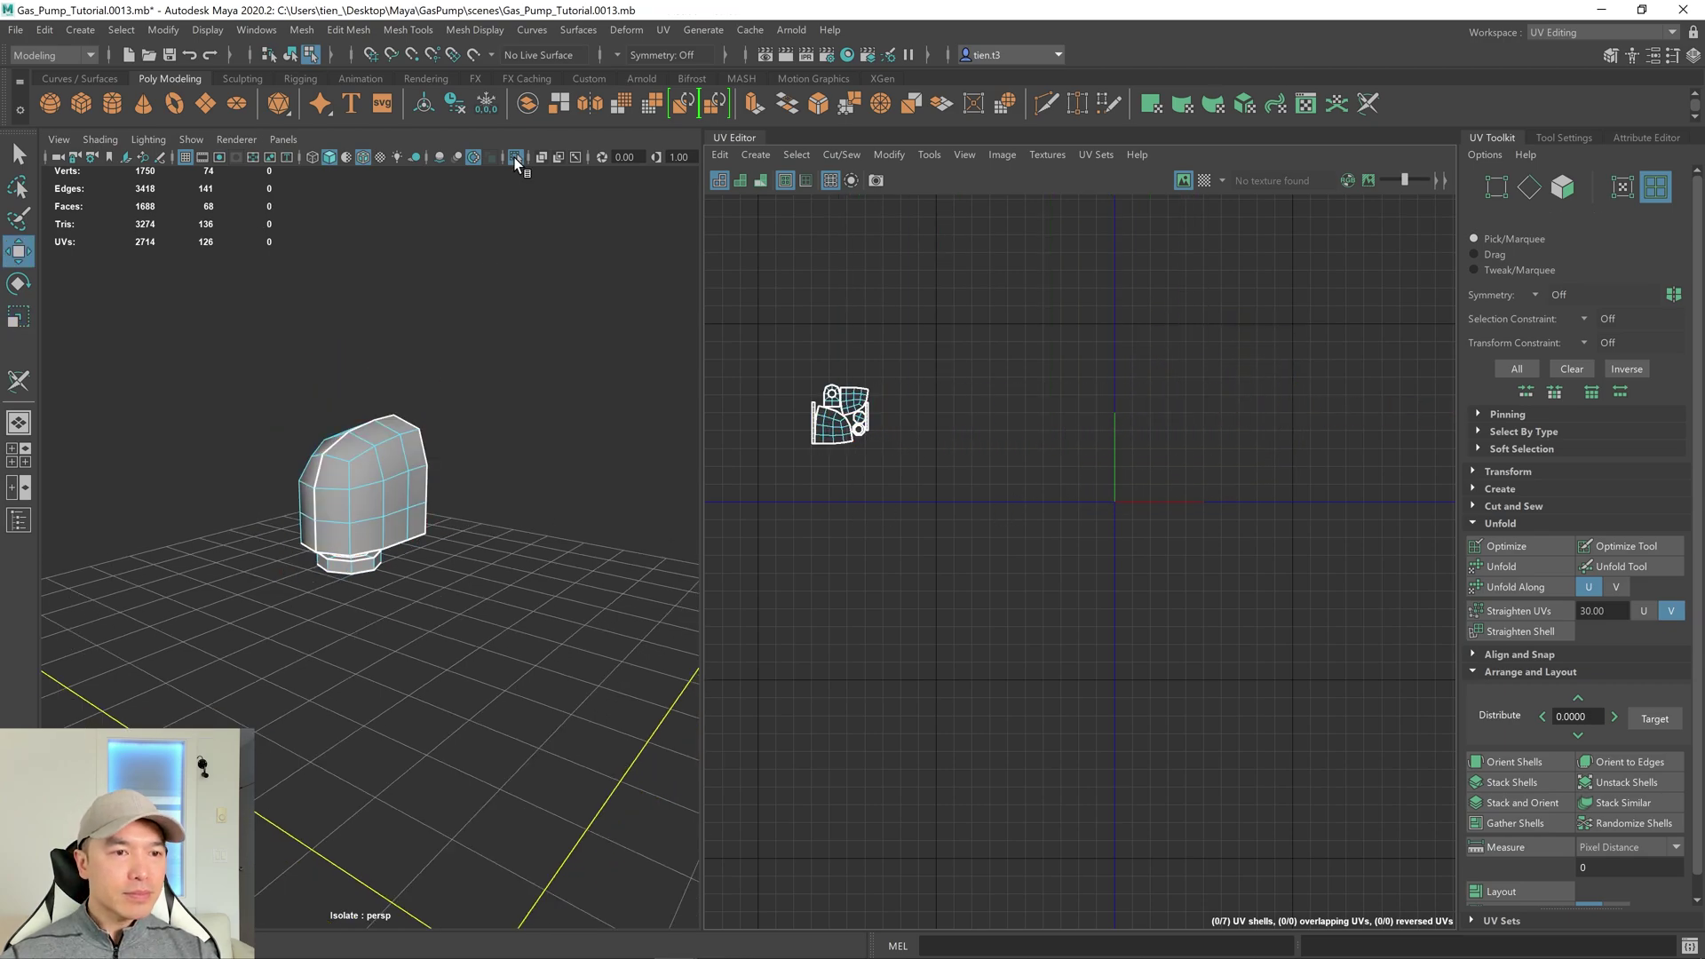
left_click(515, 158)
scroll(519, 396, "down", 6)
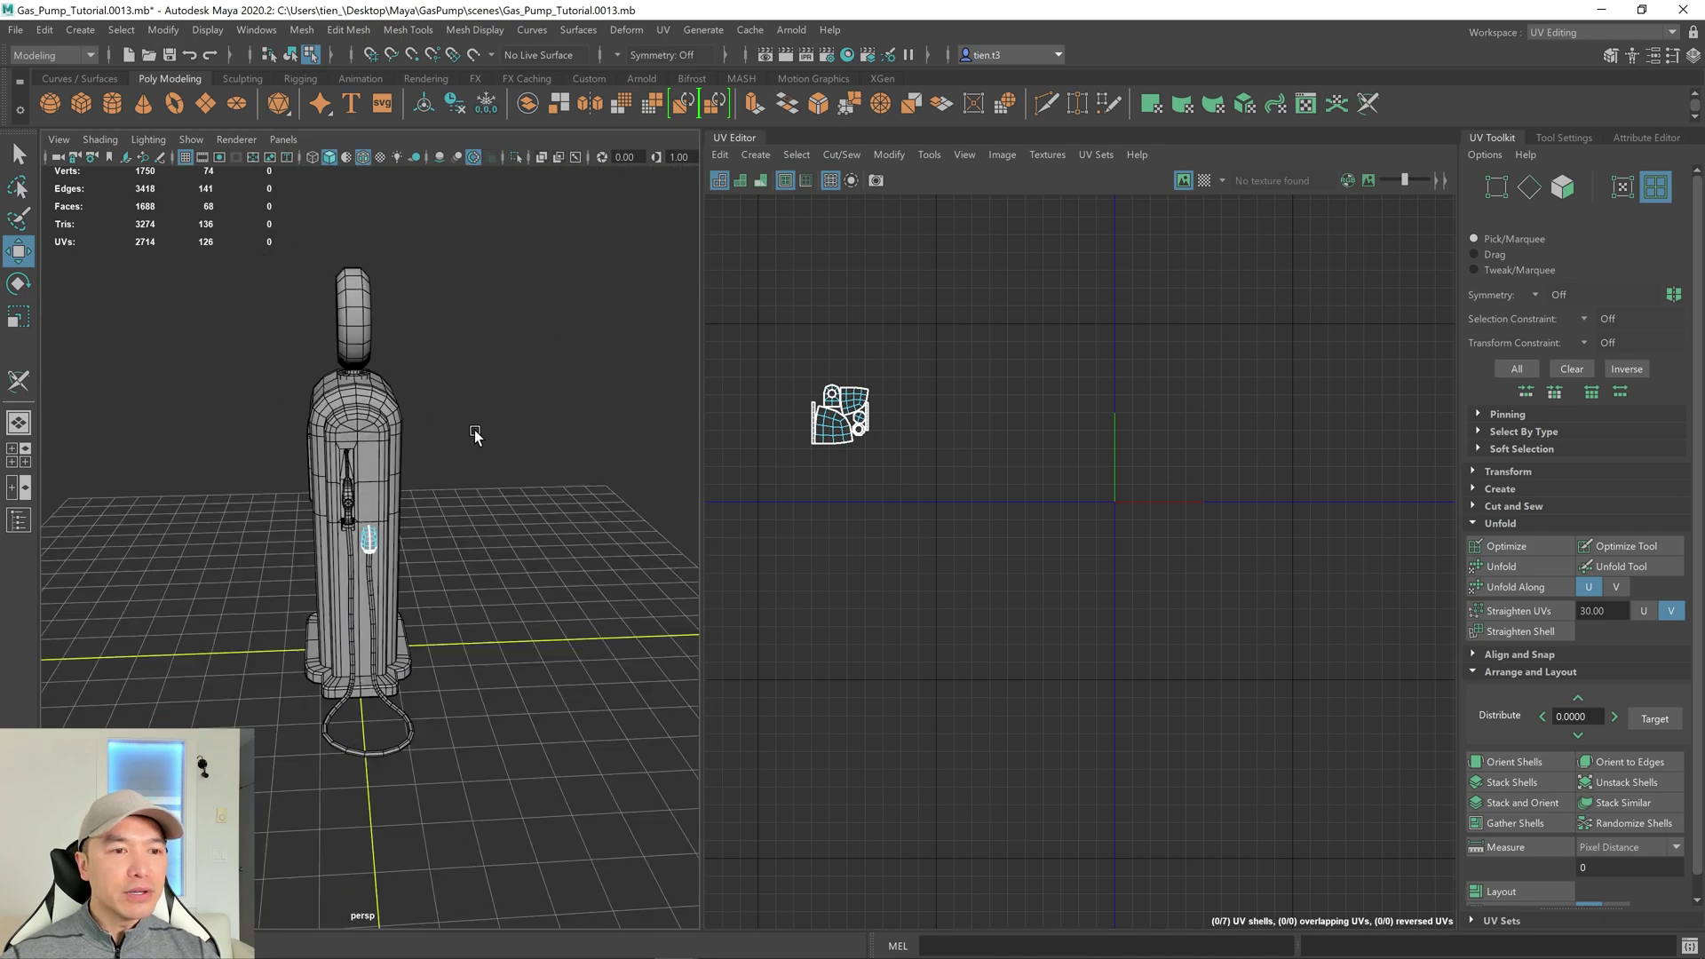
scroll(403, 389, "up", 5)
key("q")
right_click_drag(268, 312, 351, 264)
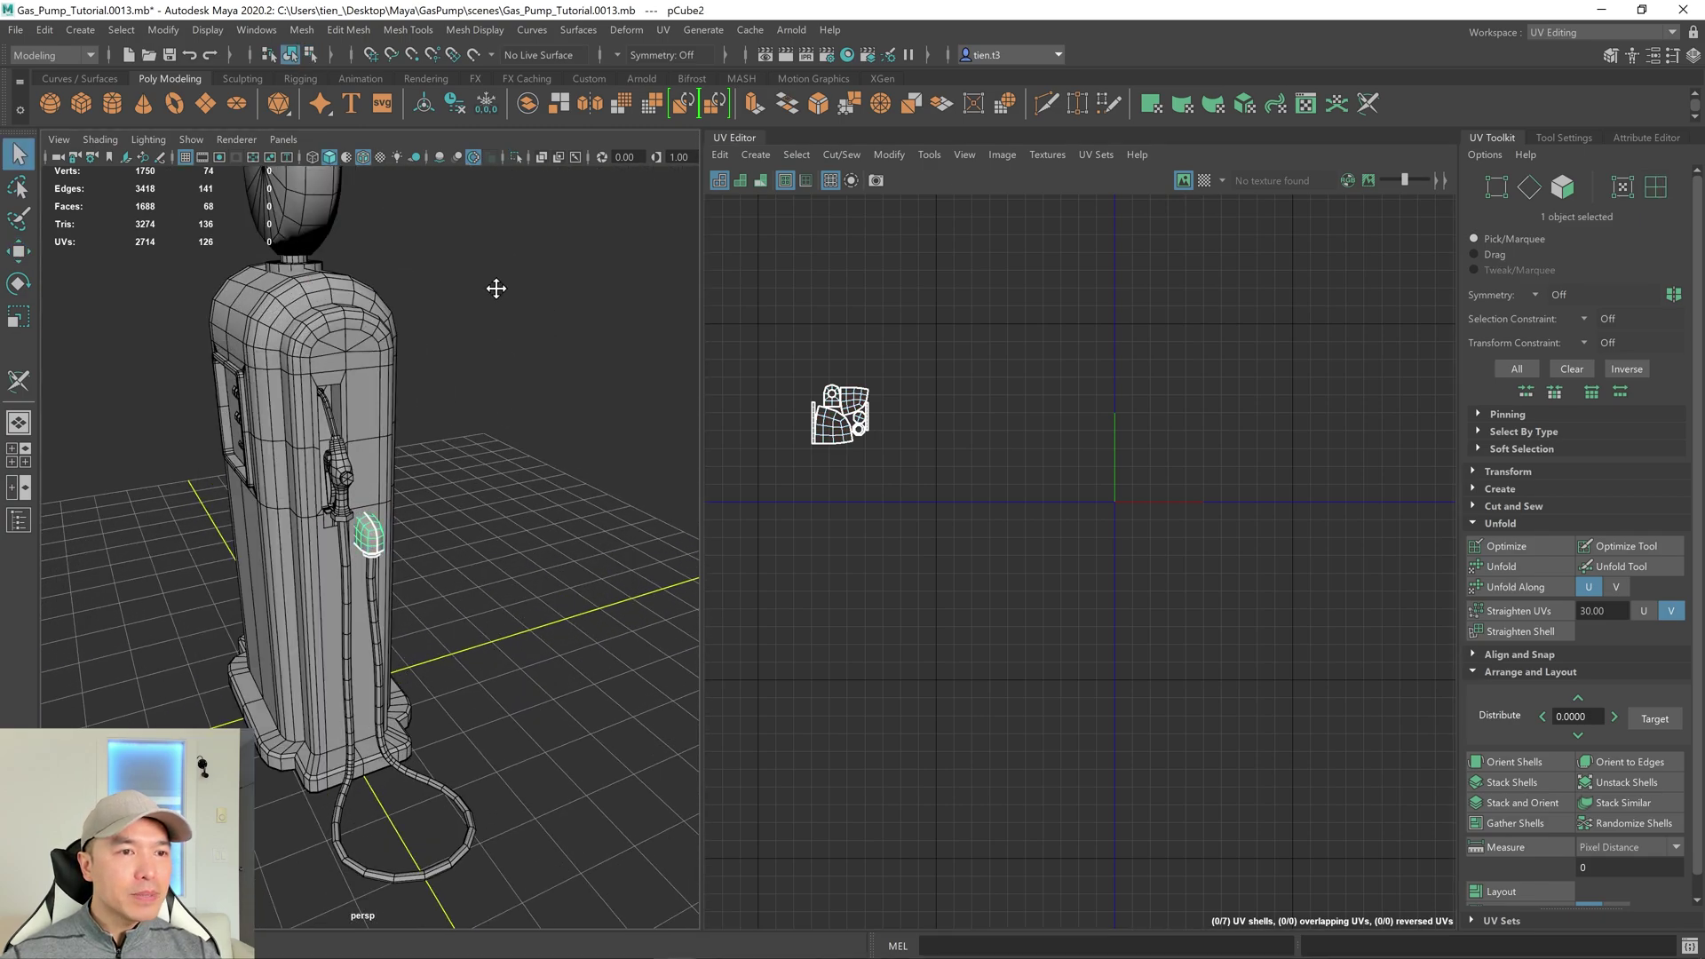
middle_click_drag(497, 284, 622, 519, "alt")
right_click_drag(664, 556, 666, 543, "alt")
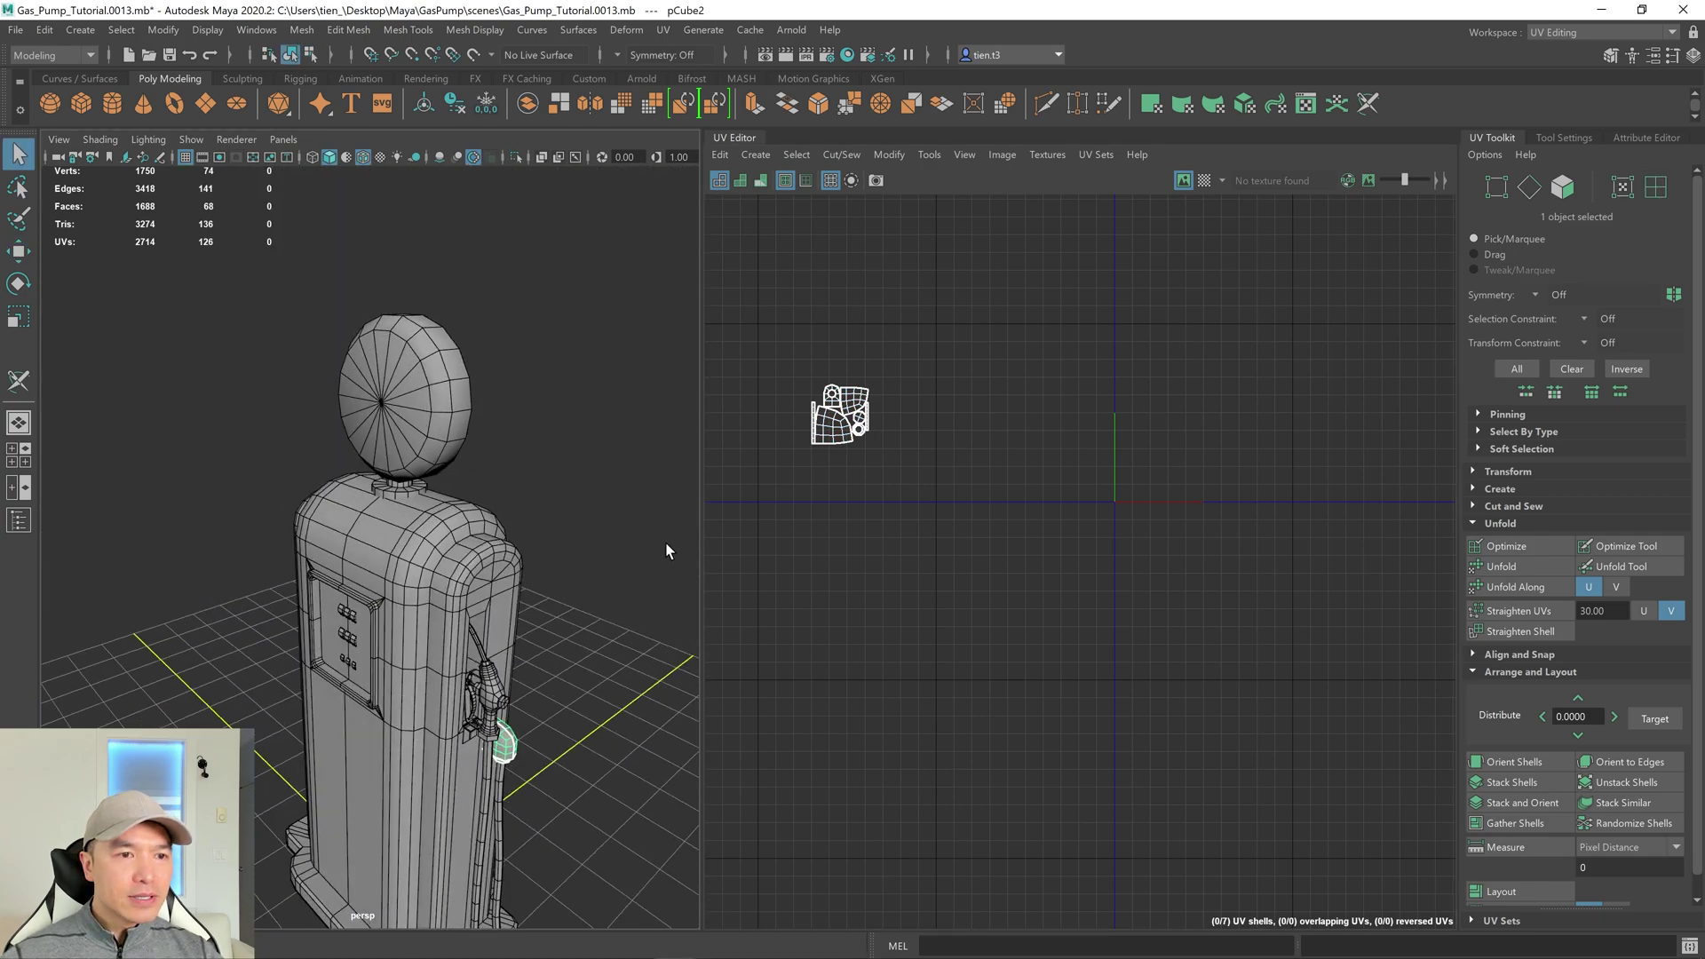
Apply a camera-based UV projection to the round disc on top of the pump and return to object mode.
left_click(439, 381)
scroll(502, 395, "up", 2)
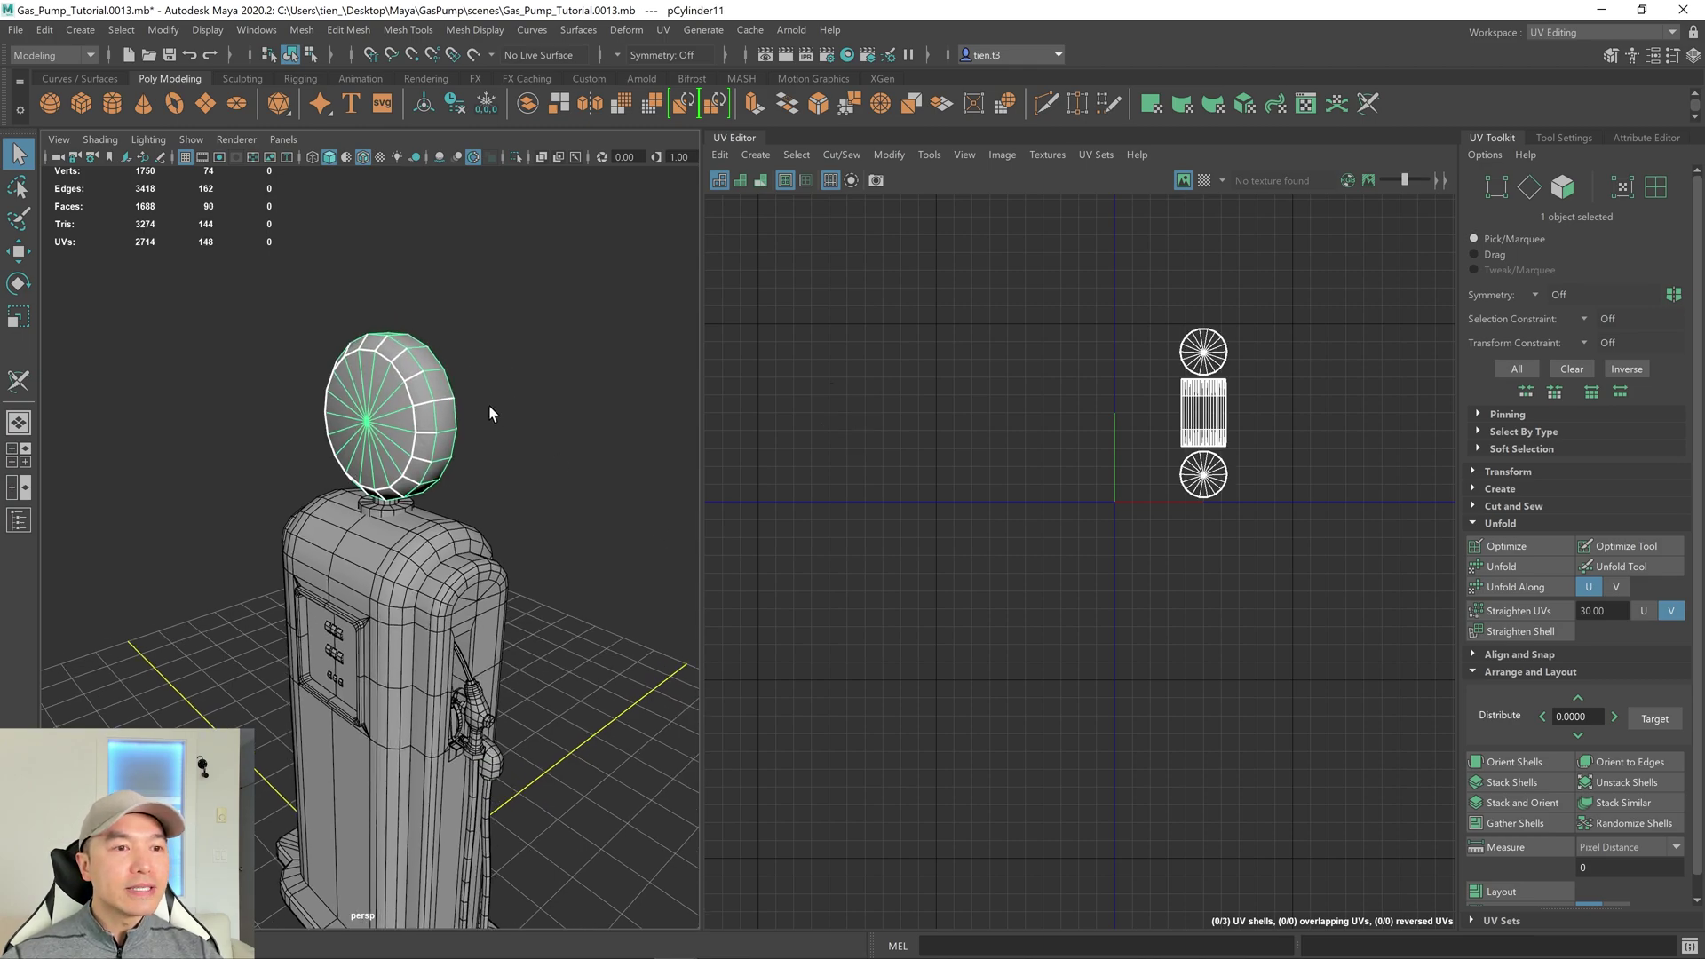
scroll(488, 405, "up", 3)
scroll(485, 442, "up", 2)
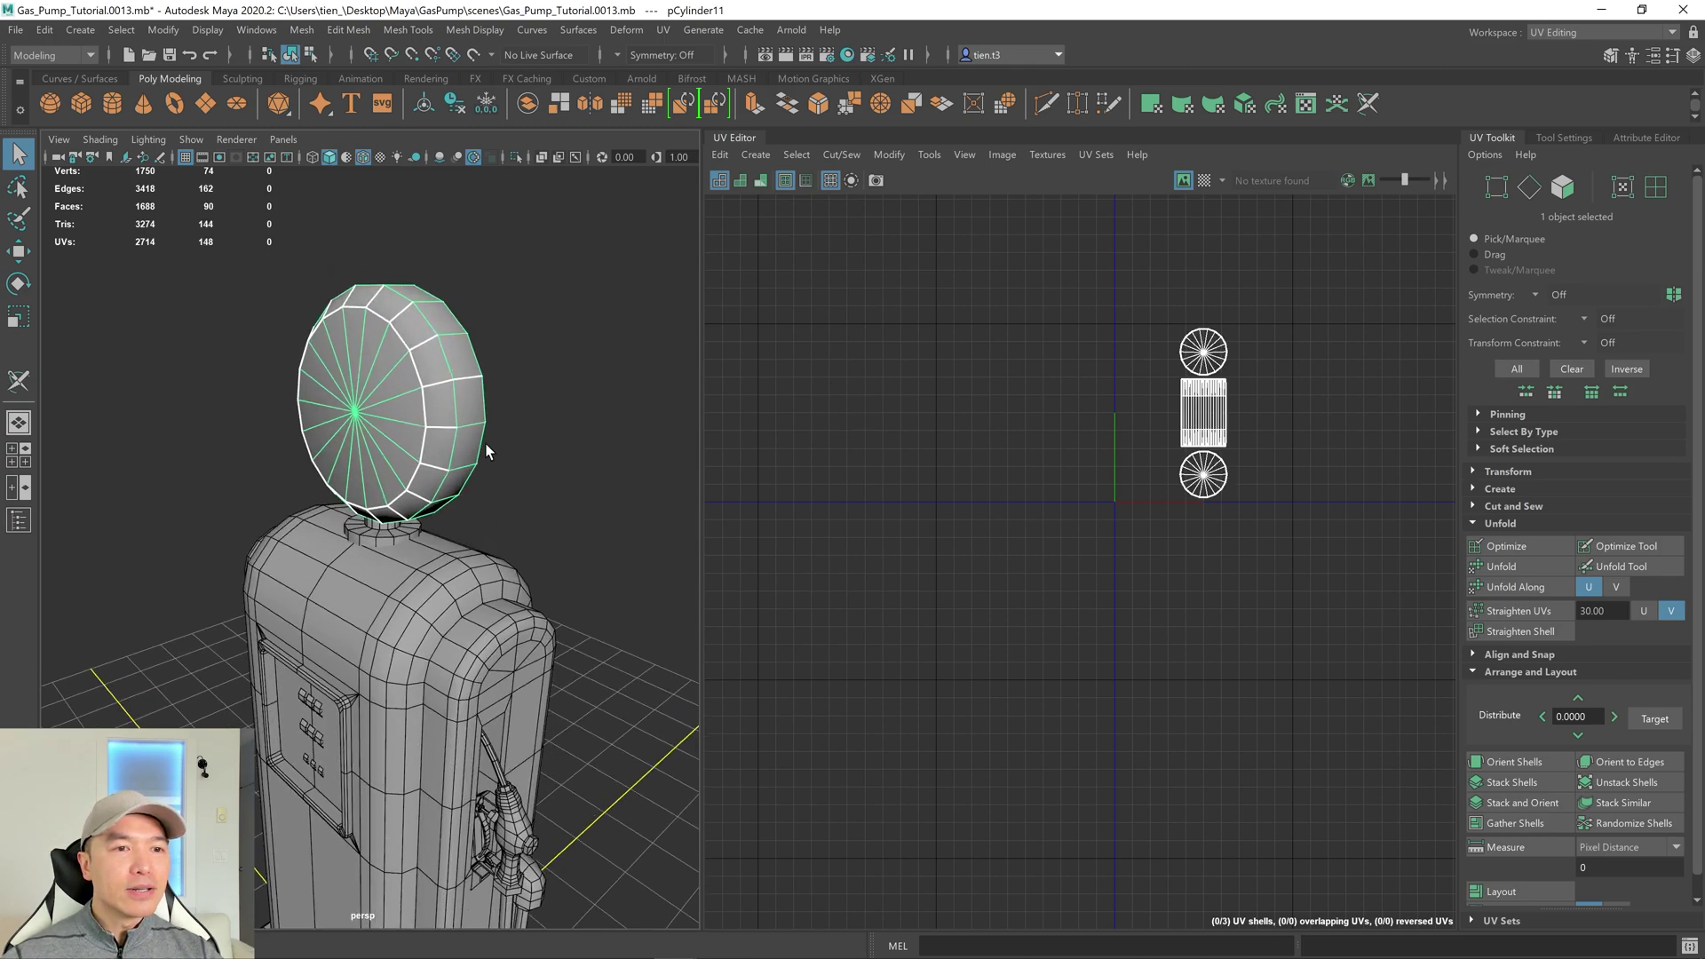
left_click(662, 30)
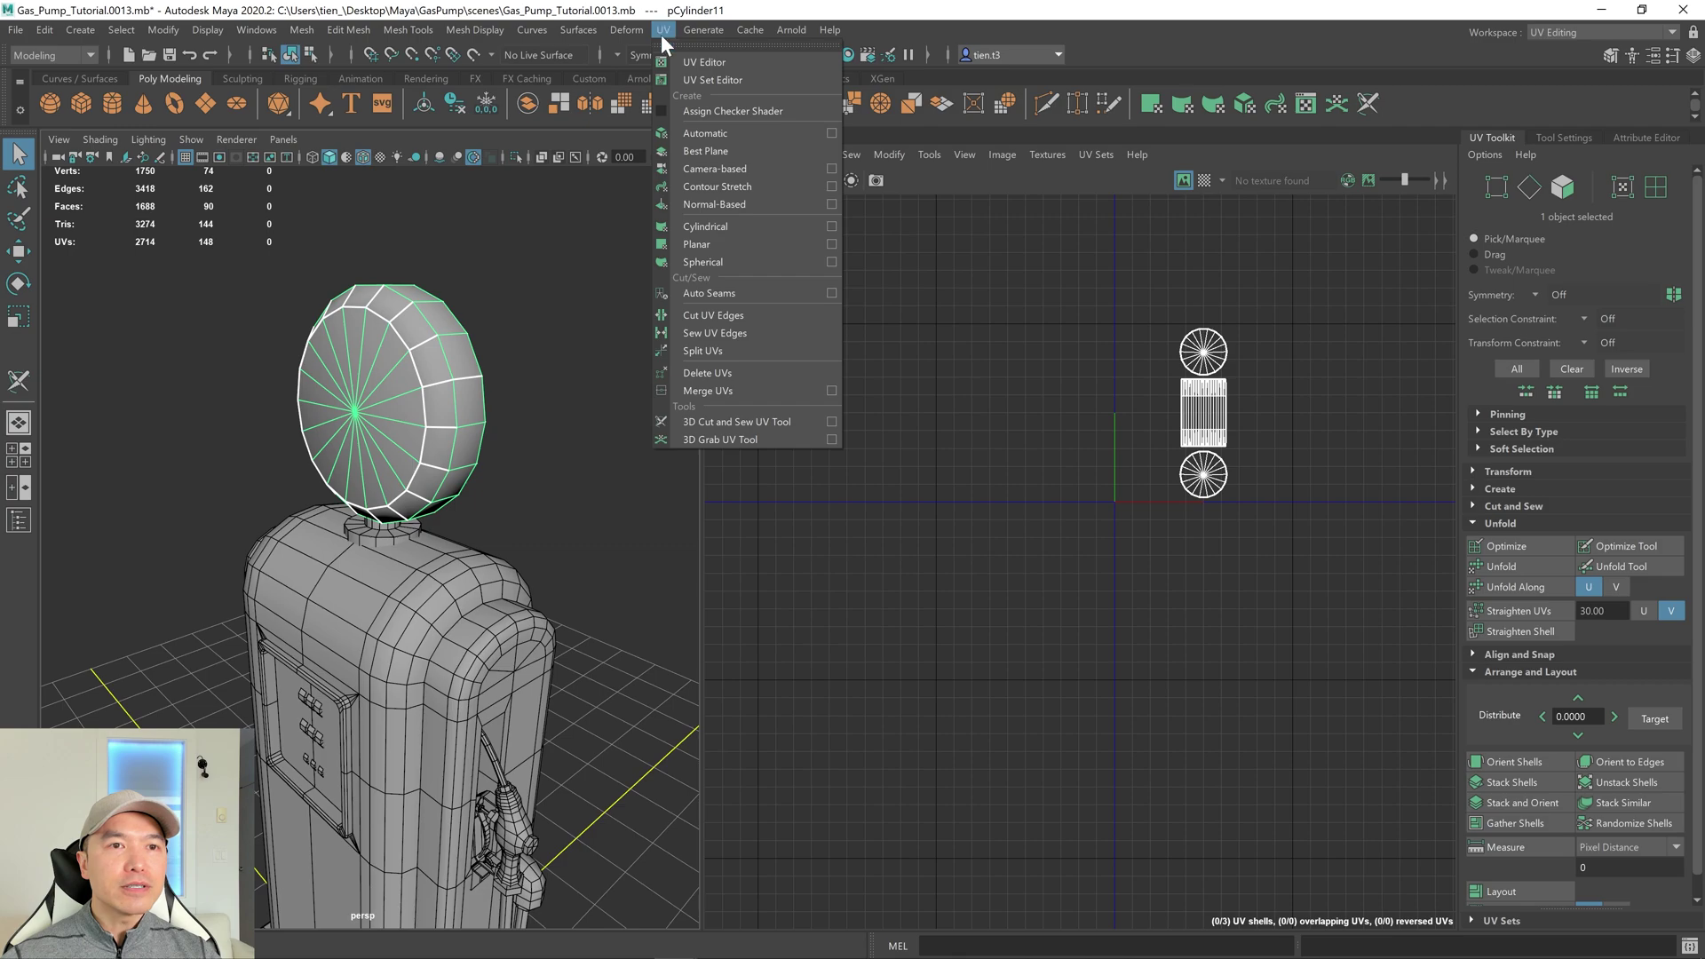
left_click(731, 169)
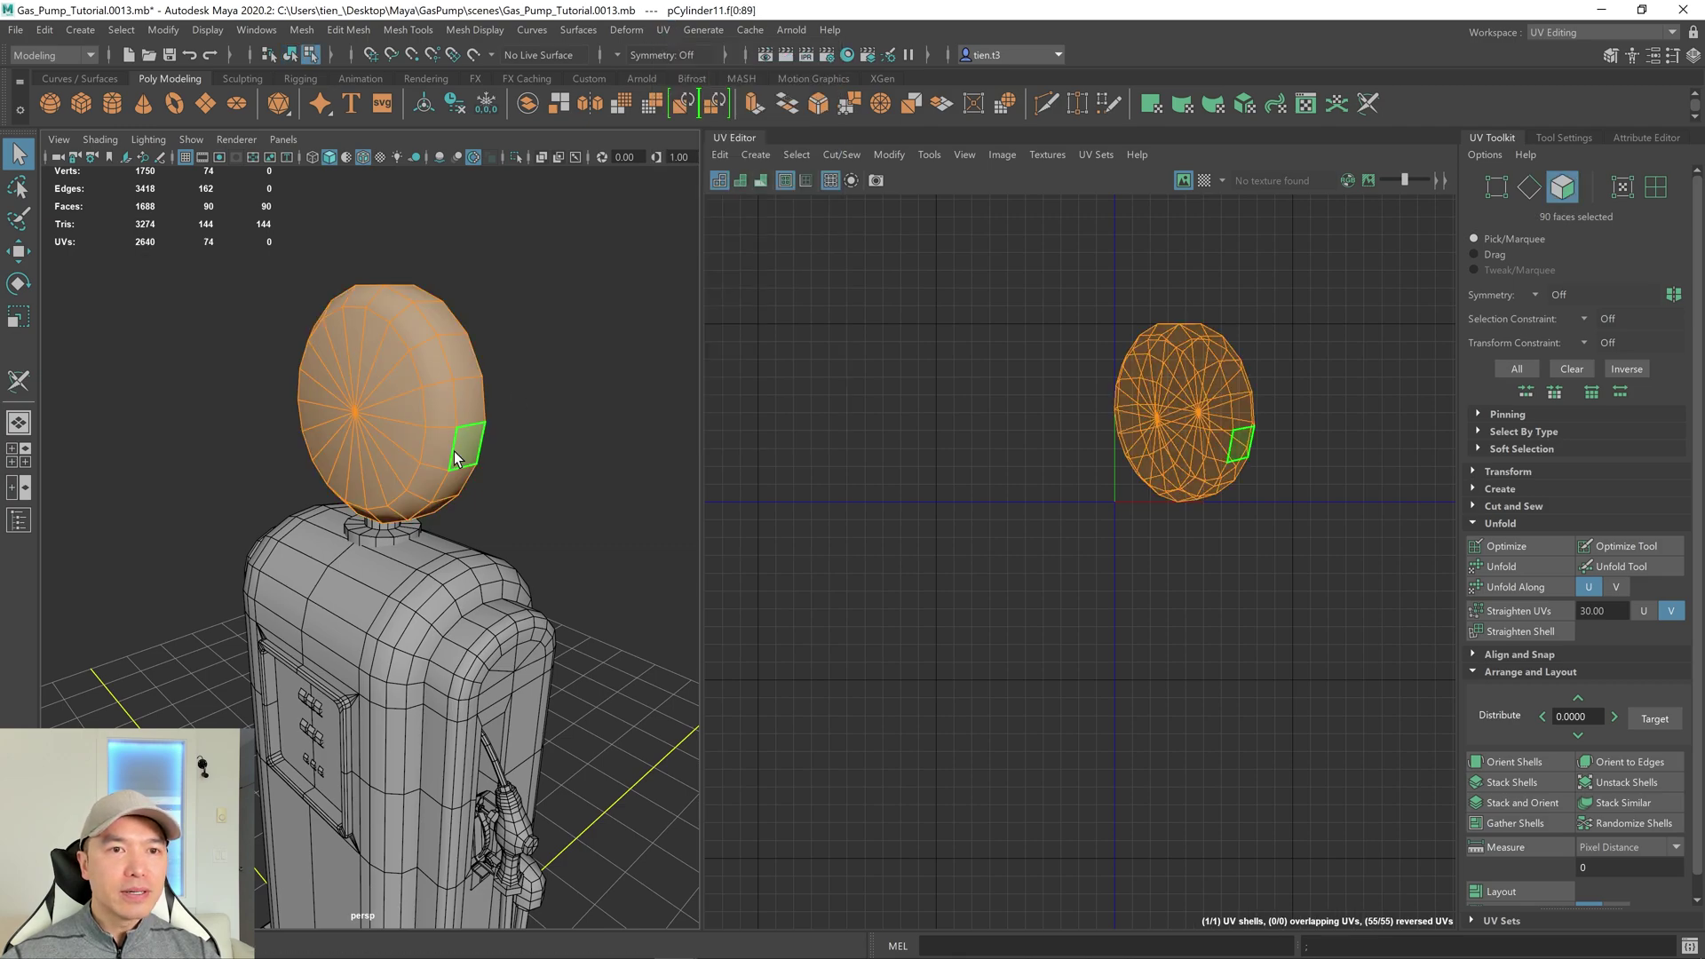
right_click_drag(382, 335, 506, 303)
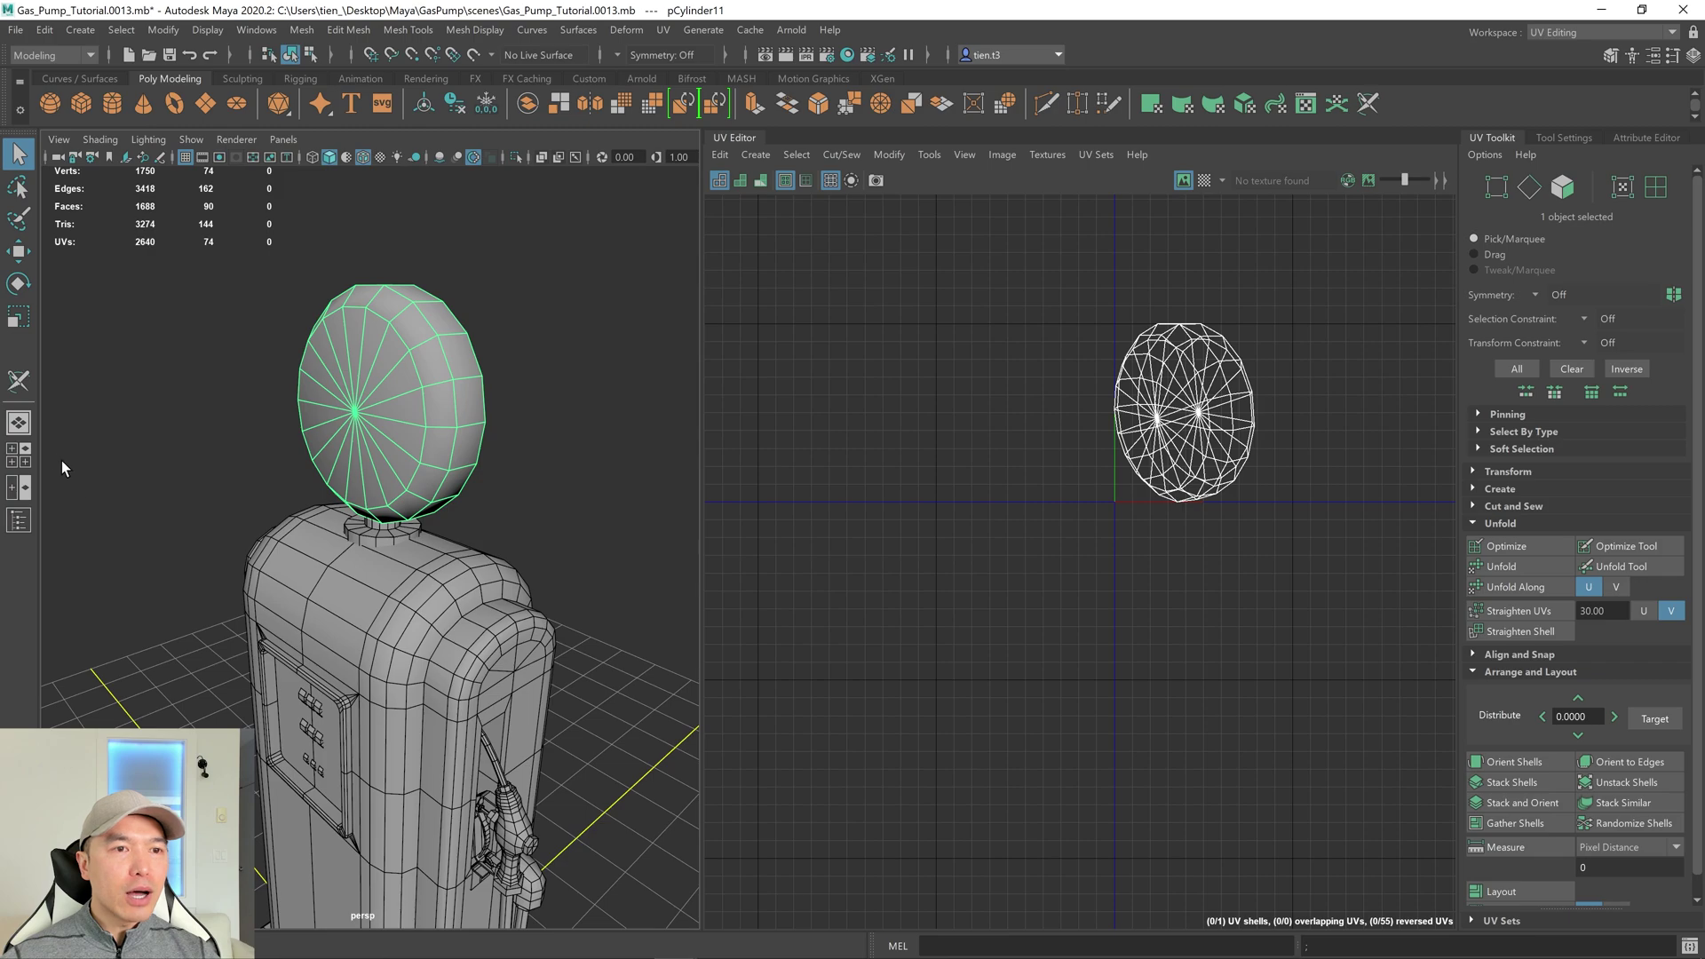
Cut UV seams around the disc's front and back edge loops with the 3D Cut and Sew UV Tool.
left_click(19, 384)
scroll(515, 444, "up", 4)
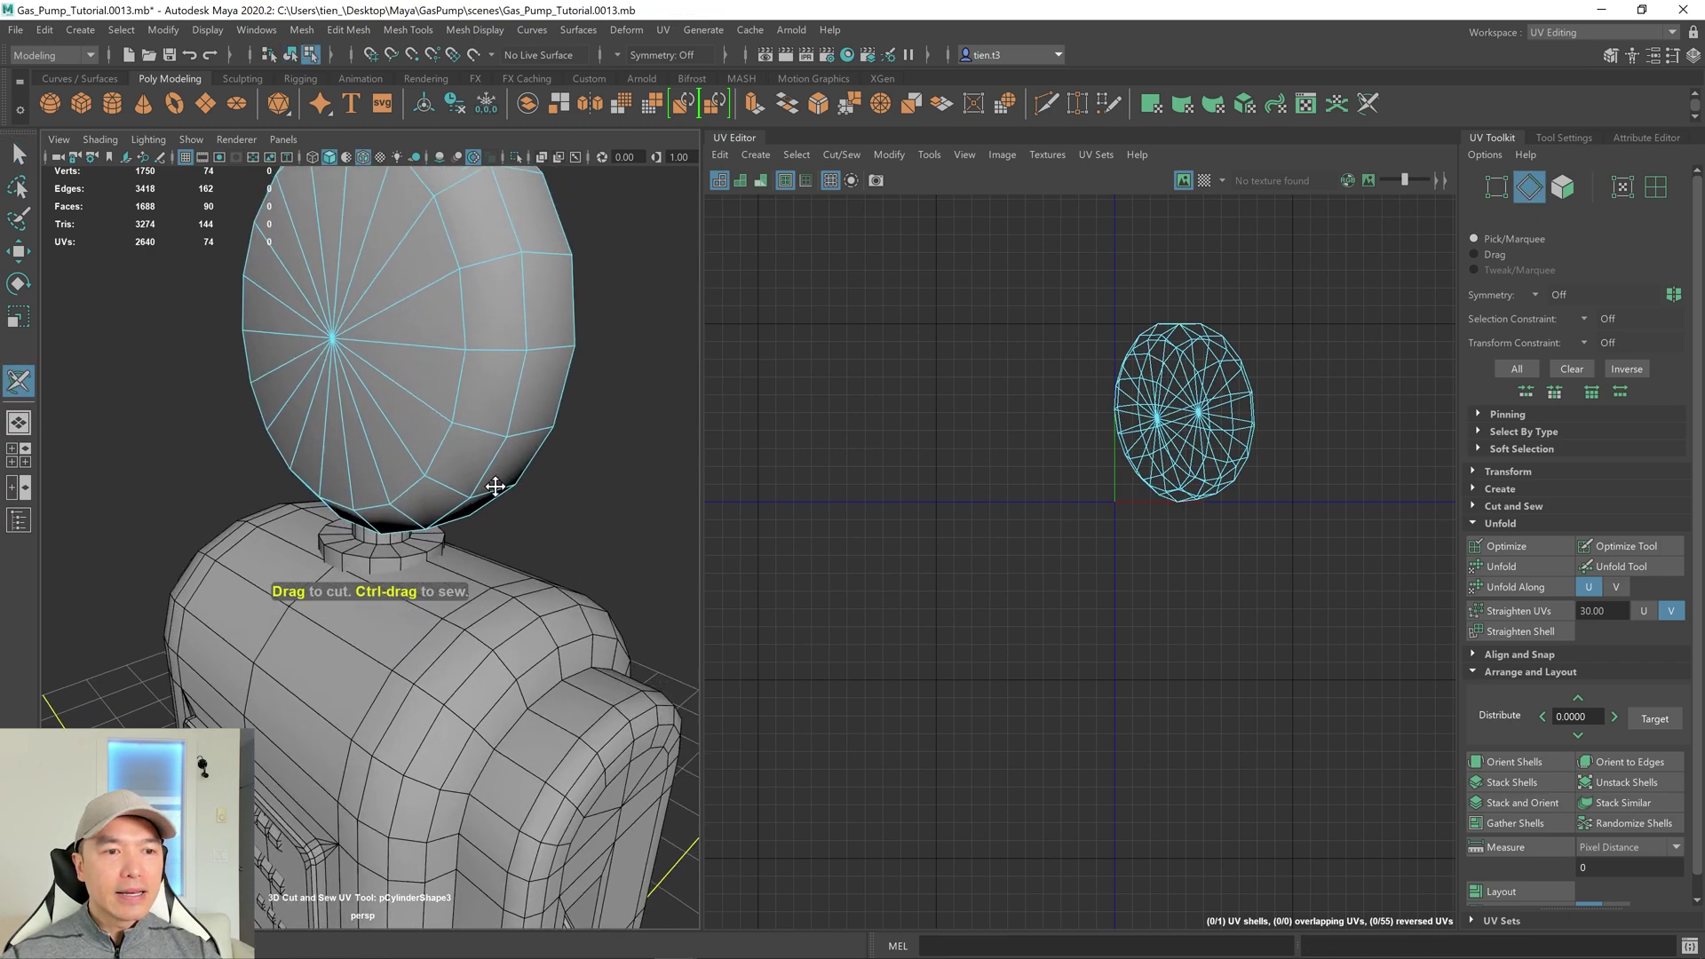
left_click(354, 439)
mouse_move(350, 445)
left_mouse_down("alt")
mouse_move(373, 461)
mouse_move(358, 474)
left_mouse_up("alt")
double_click(250, 441)
left_click_drag(248, 444, 437, 501, "alt")
right_click_drag(437, 501, 337, 524, "alt")
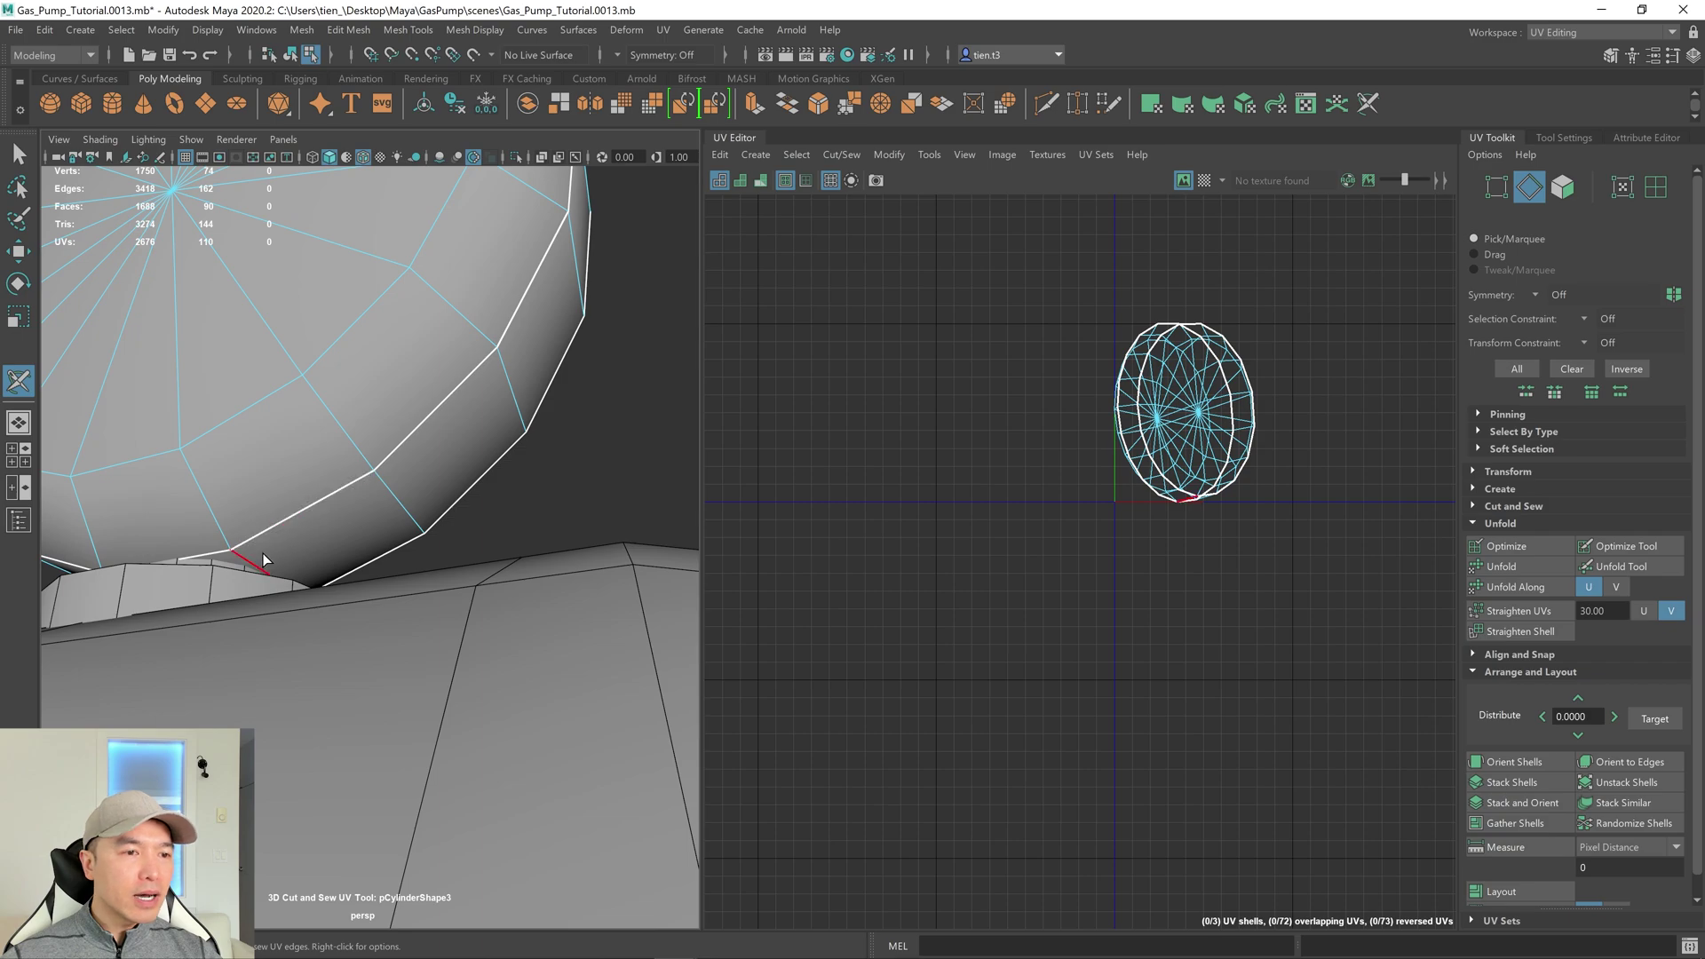
Cut a seam across the disc's rim strip at its underside near the neck, and leave the cutting tool.
left_click(268, 577)
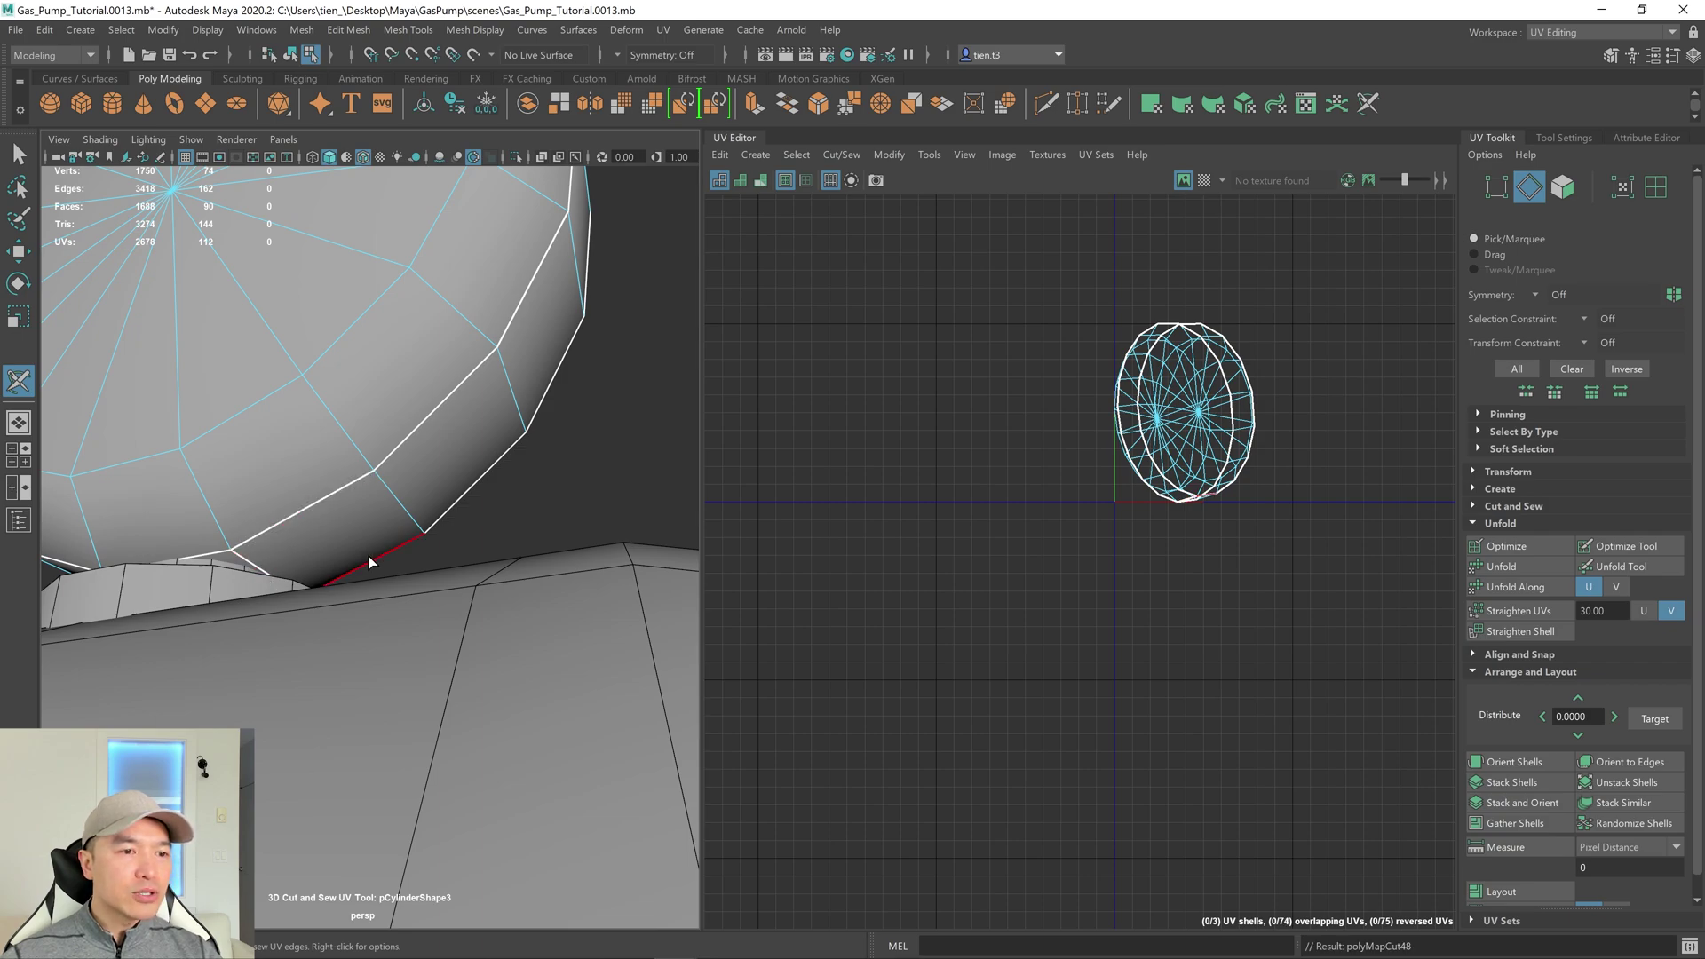
scroll(373, 556, "down", 6)
left_click_drag(449, 541, 369, 581, "alt")
key("q")
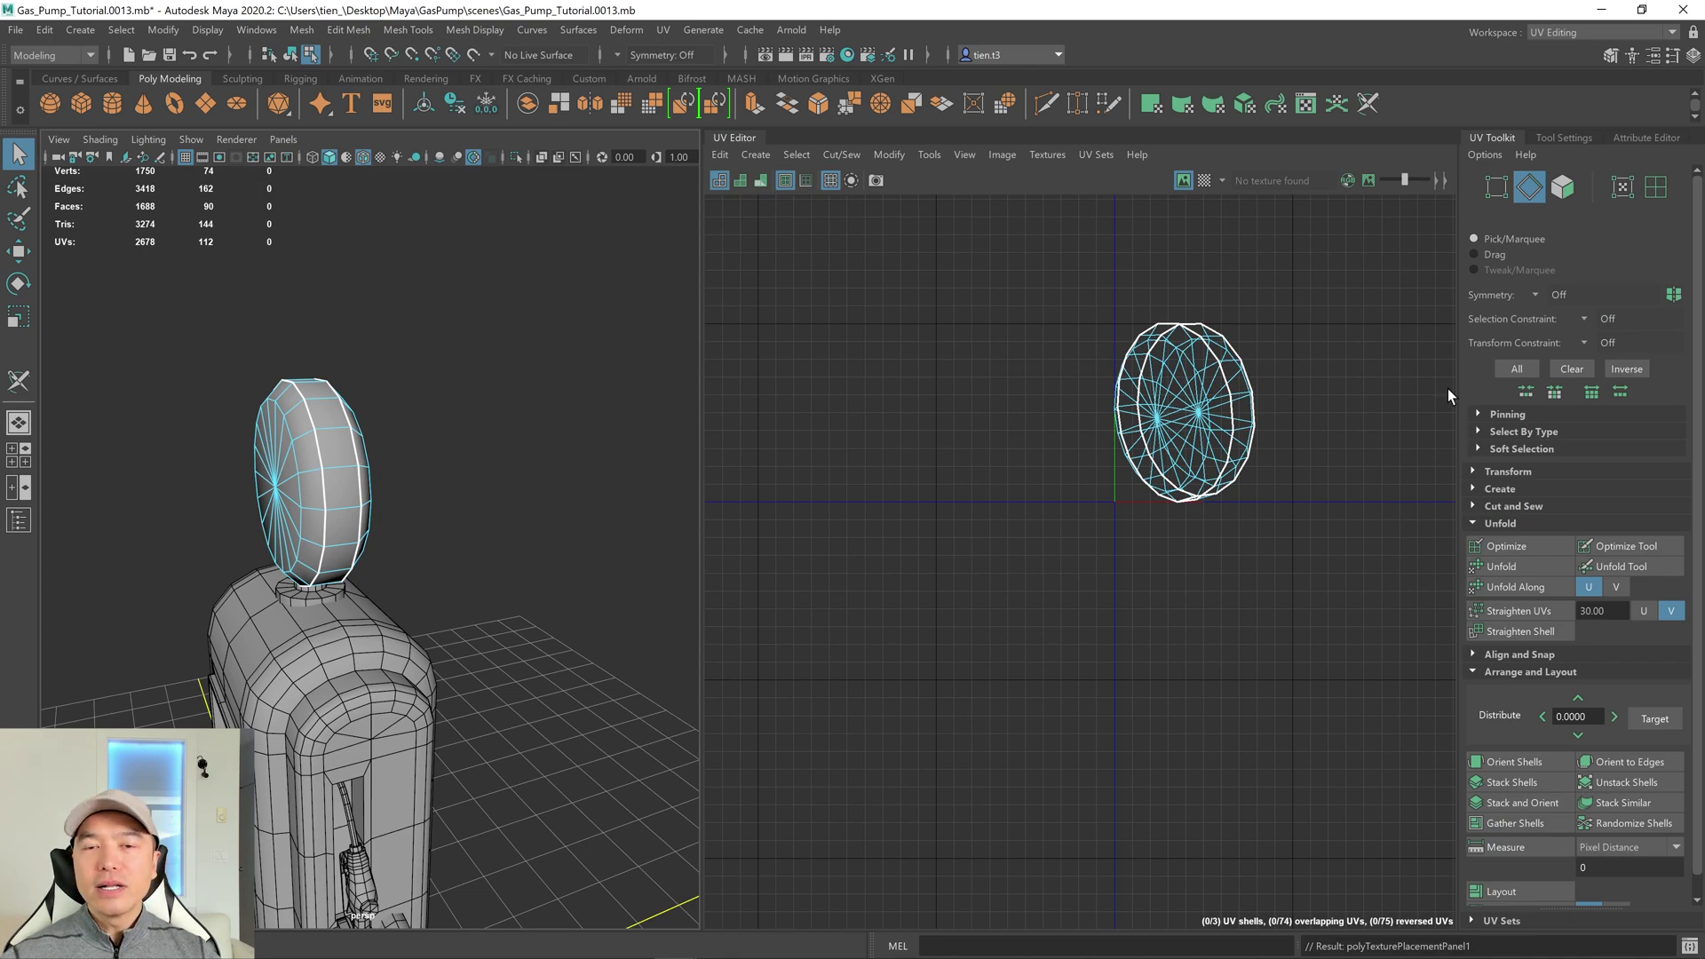
Select the disc's three UV shells in shell mode and unfold them.
right_click(1143, 392)
left_click(1079, 360)
left_click_drag(951, 305, 1281, 584)
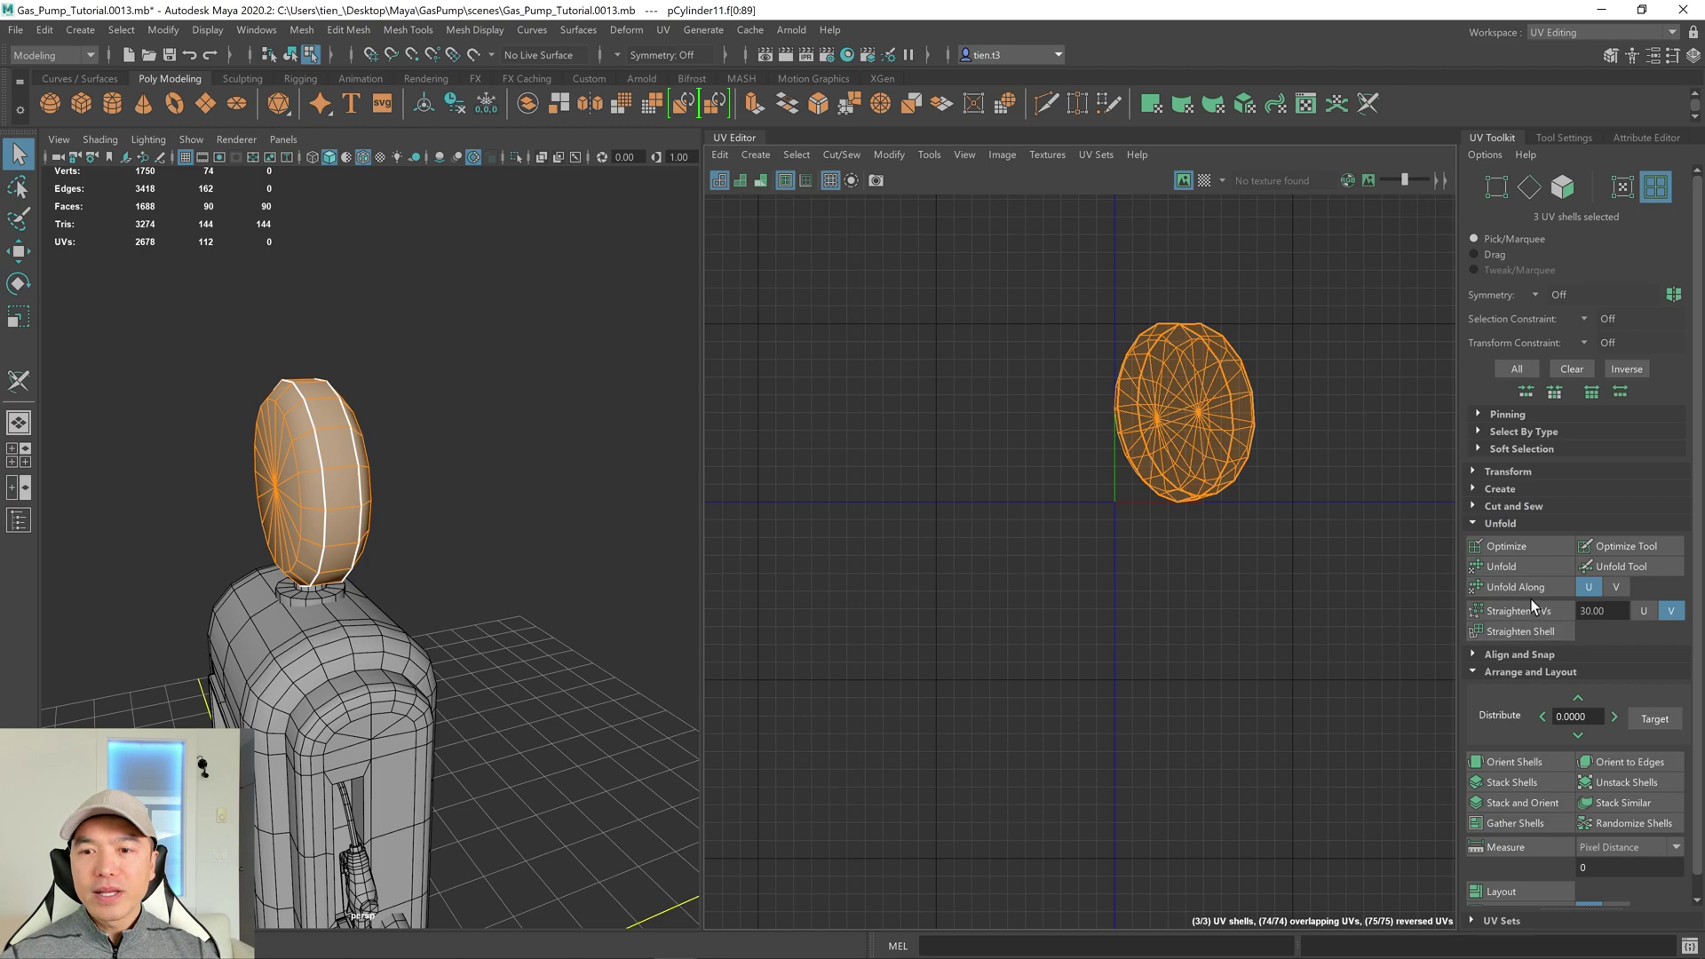
left_click(1516, 568)
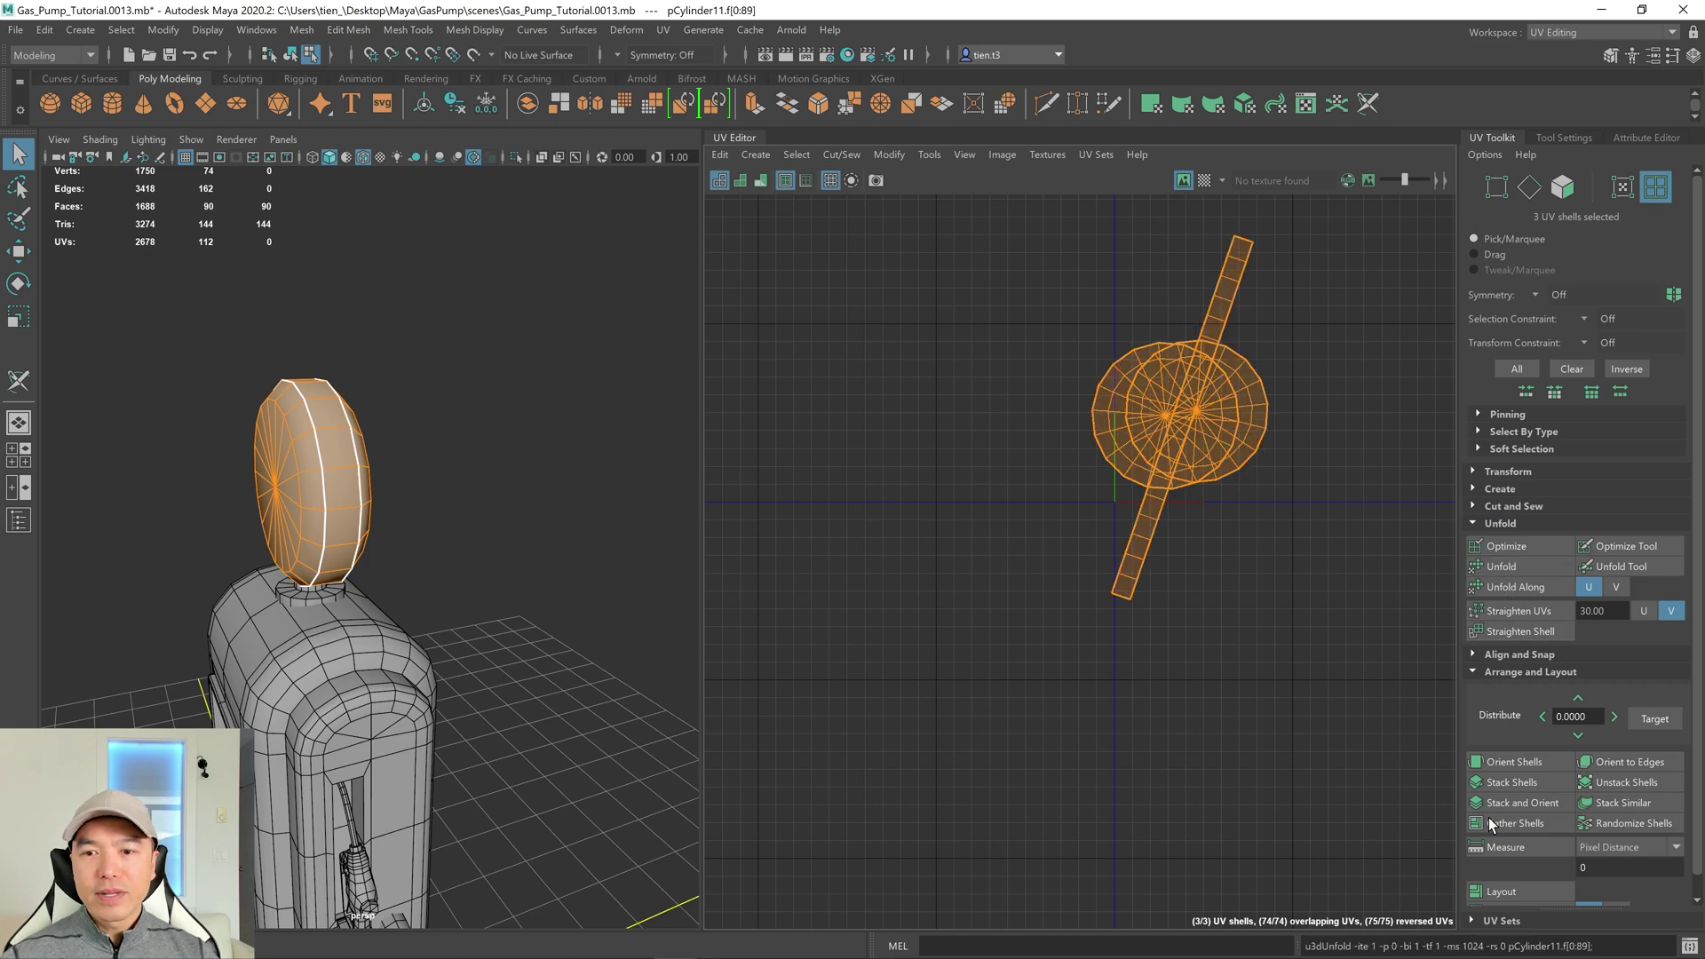
Stack and orient the disc's three shells, and unstack them into separate positions.
left_click(1524, 804)
left_click(1614, 783)
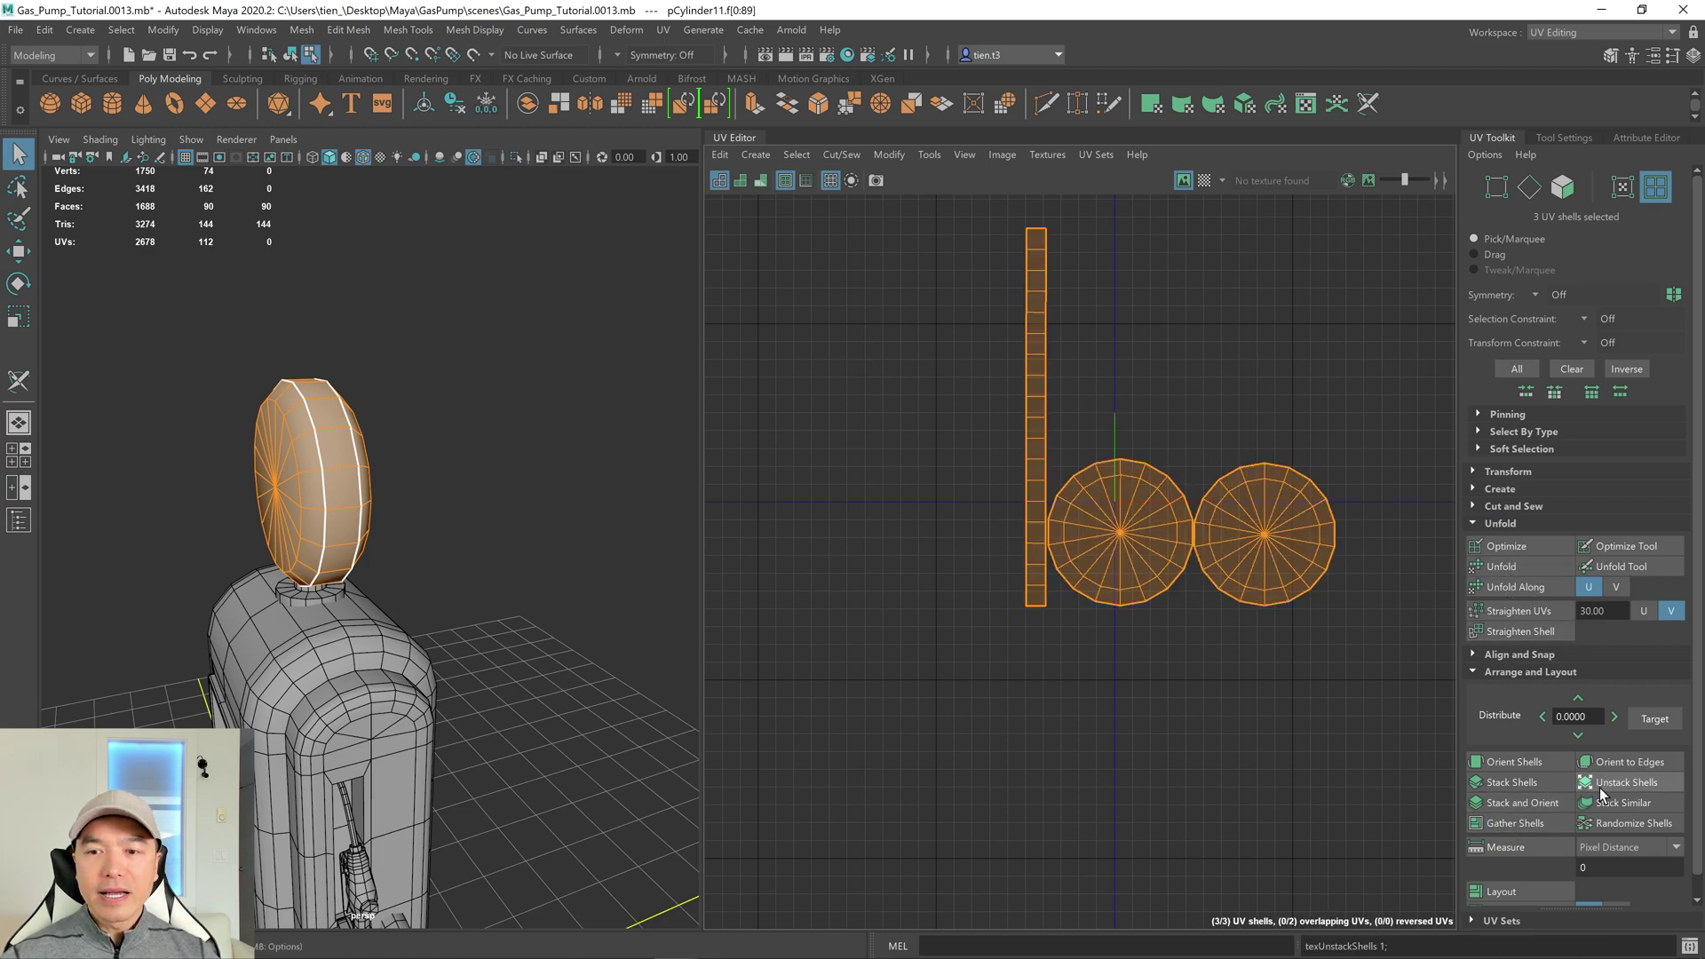
Scale down the disc's shells, move them up and left outside the 0–1 UV square, and deselect them.
key("r")
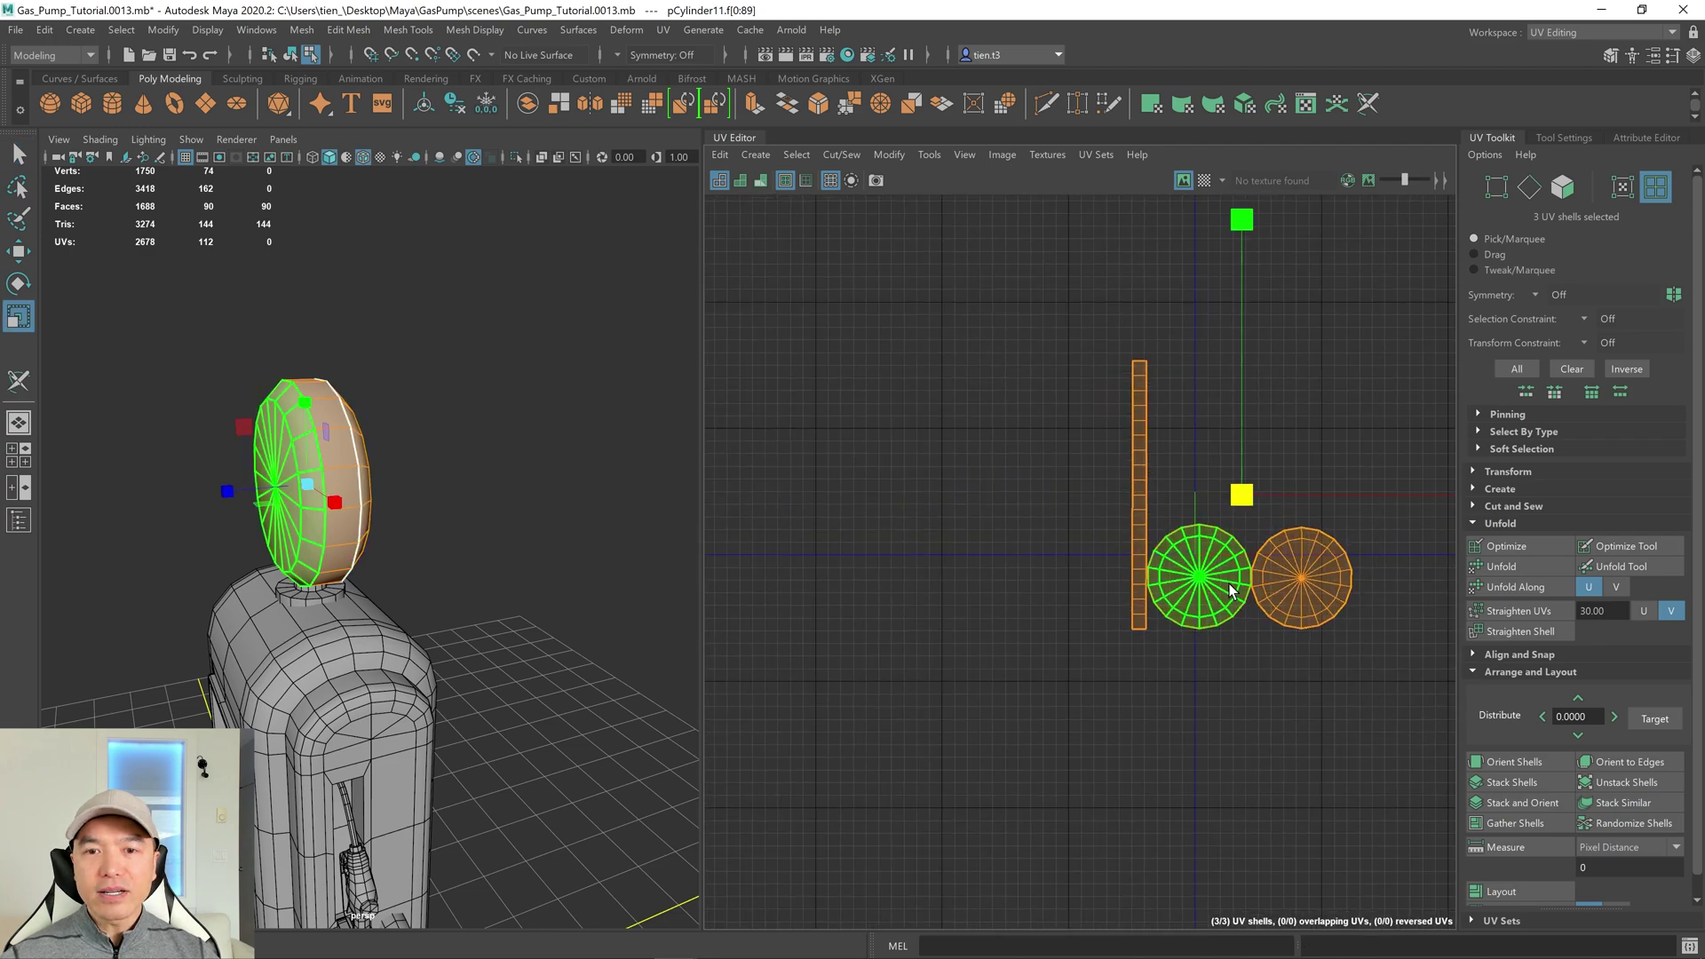
left_click_drag(1243, 504, 1044, 571)
key("w")
left_click_drag(1240, 495, 1071, 395)
key("F8")
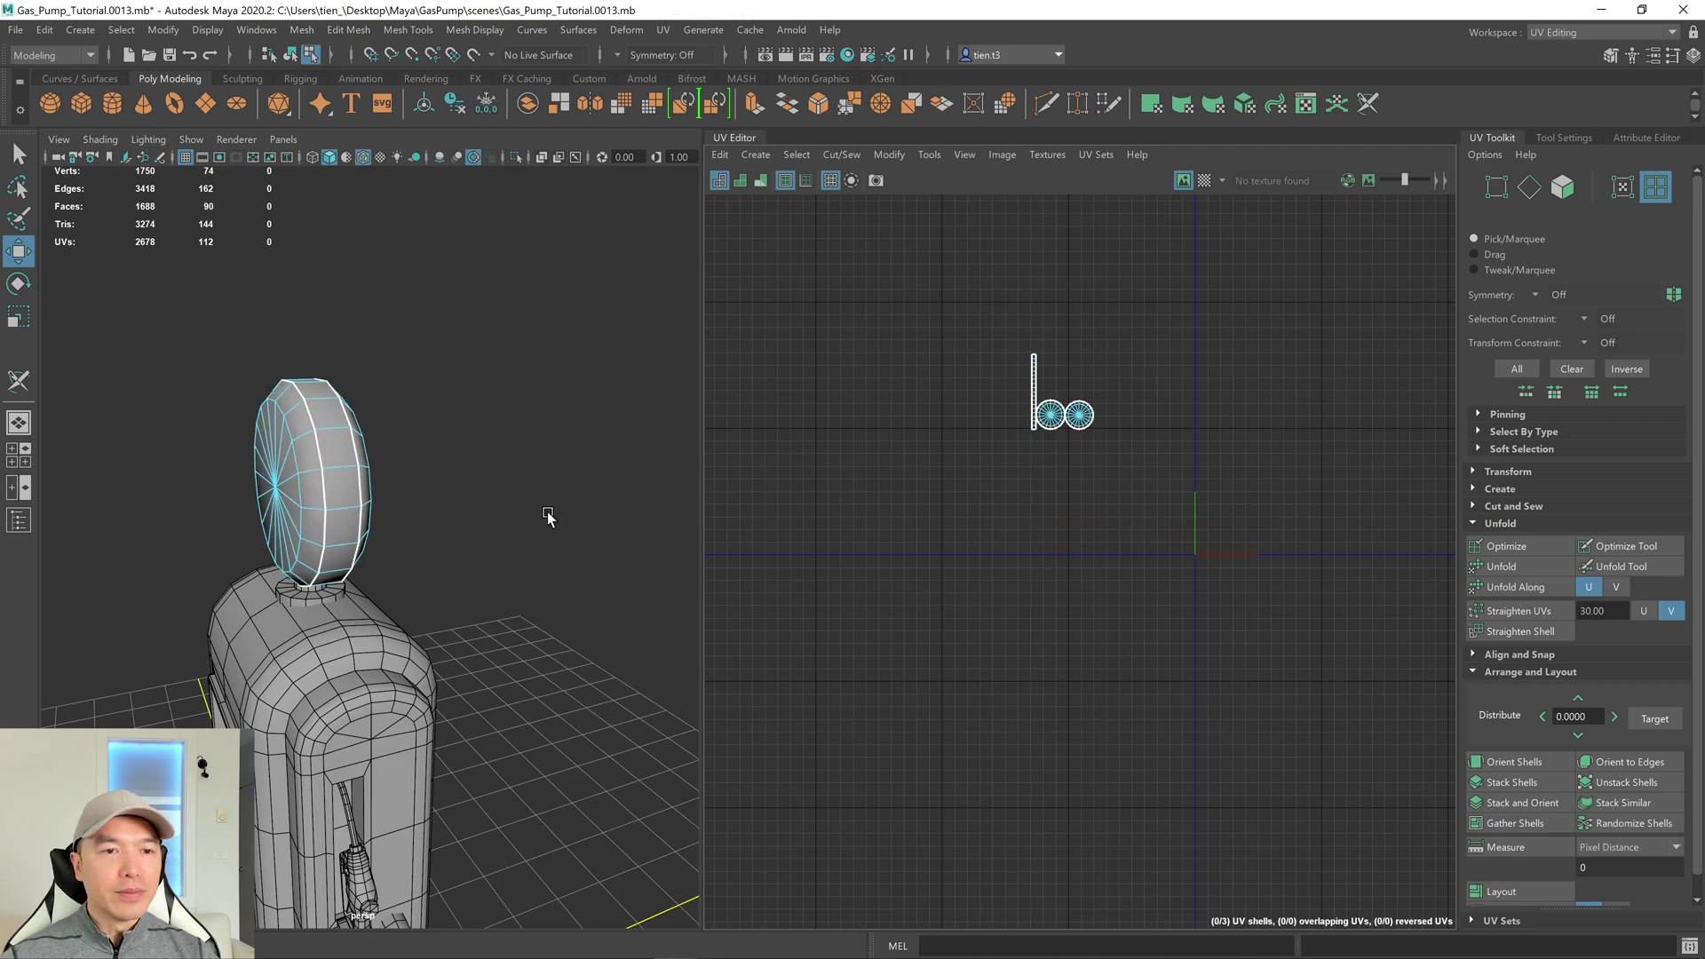
Return to object mode with the selection tool at the neck between the disc and the pump body.
left_click_drag(470, 339, 498, 365, "alt")
scroll(475, 406, "up", 3)
right_click_drag(479, 410, 556, 361)
left_click_drag(555, 362, 543, 417, "alt")
key("q")
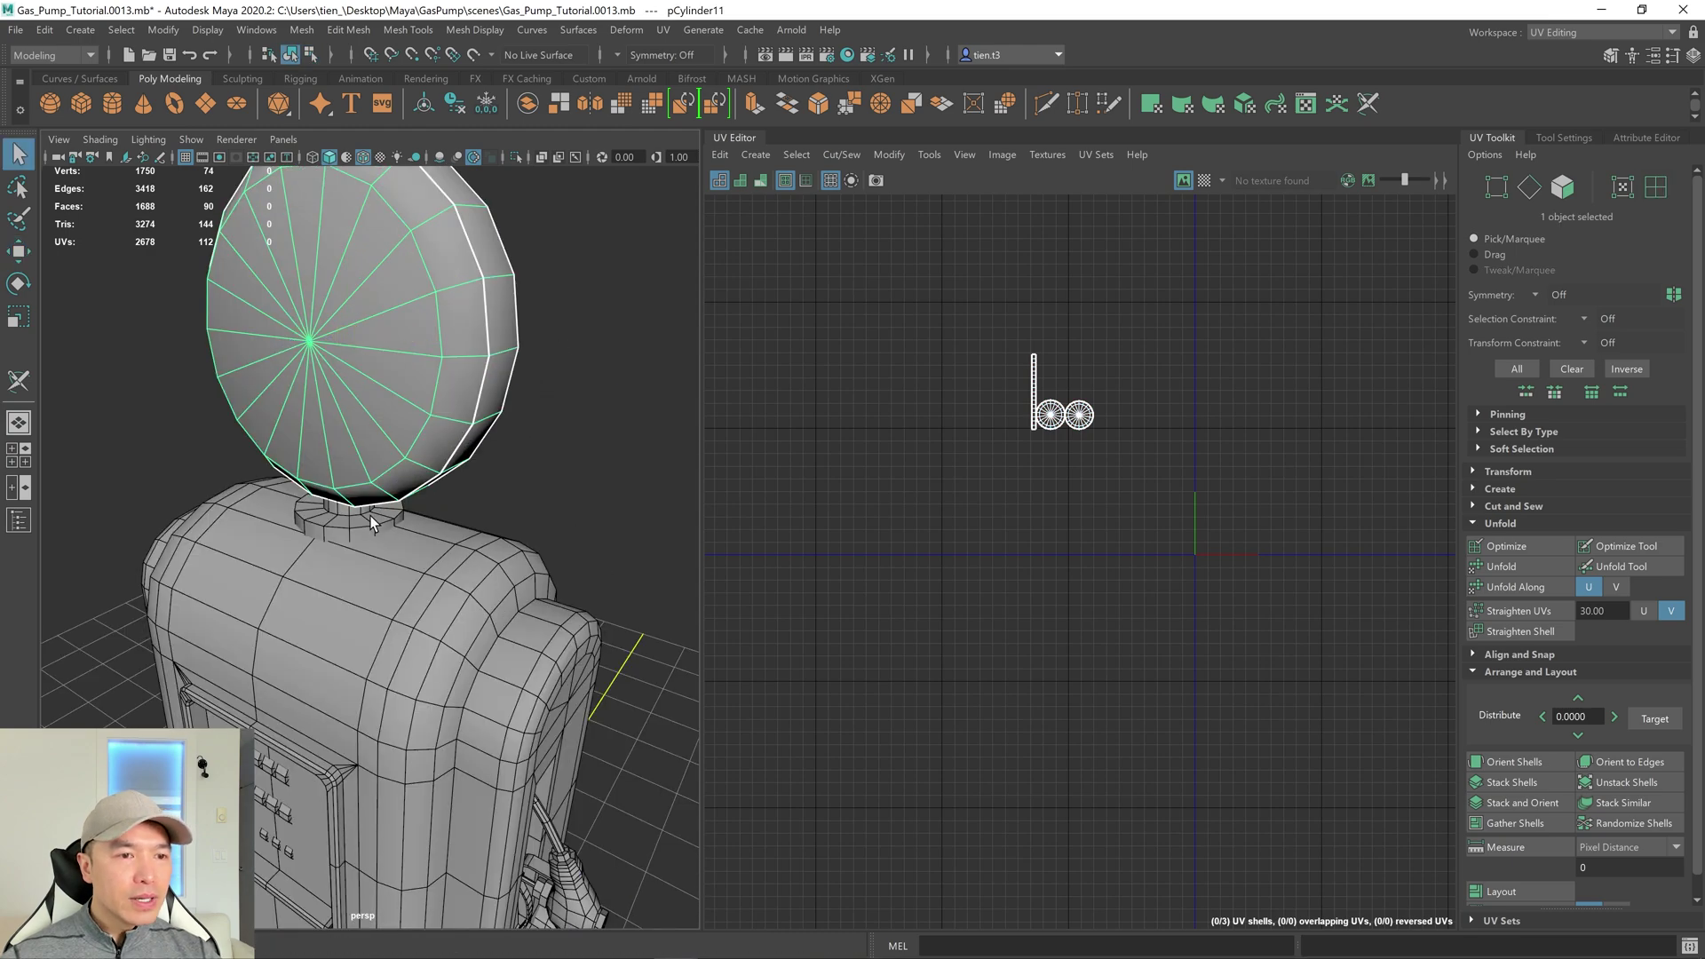
Isolate the neck piece between the disc and the pump body, and apply a camera-based UV projection to it.
left_click(349, 519)
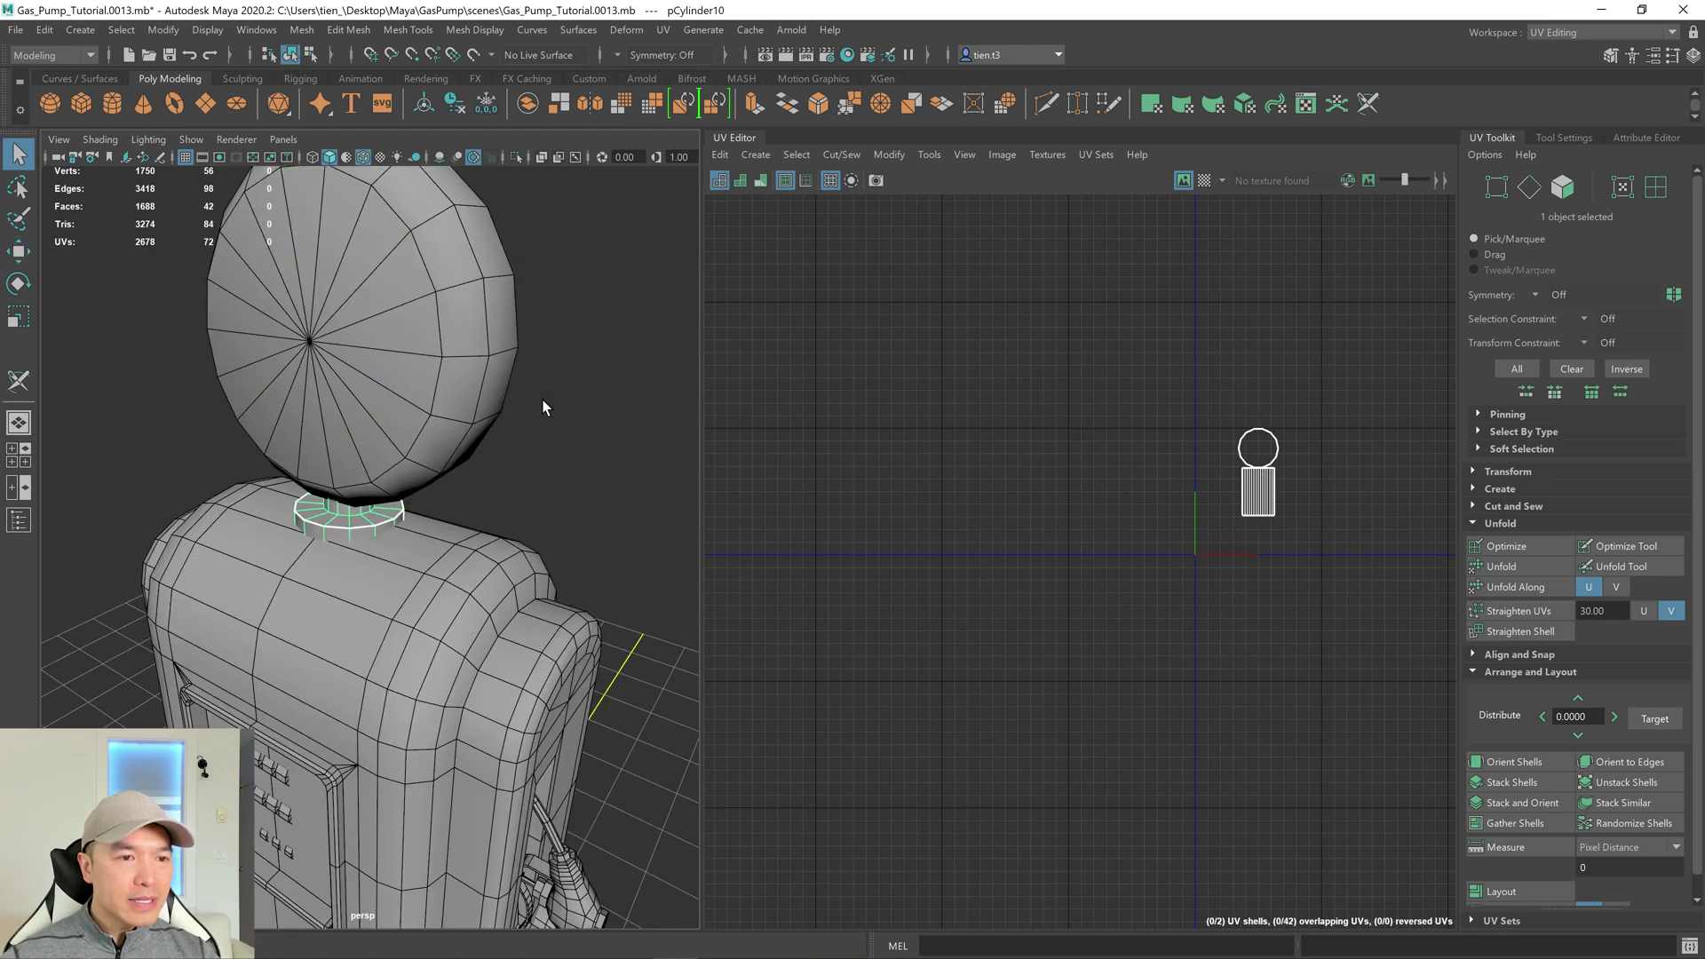
left_click(515, 158)
scroll(460, 364, "up", 3)
left_click_drag(460, 364, 414, 371, "alt")
middle_click_drag(415, 372, 557, 362, "alt")
mouse_move(557, 362)
left_mouse_down("alt")
mouse_move(590, 365)
mouse_move(548, 363)
left_mouse_up("alt")
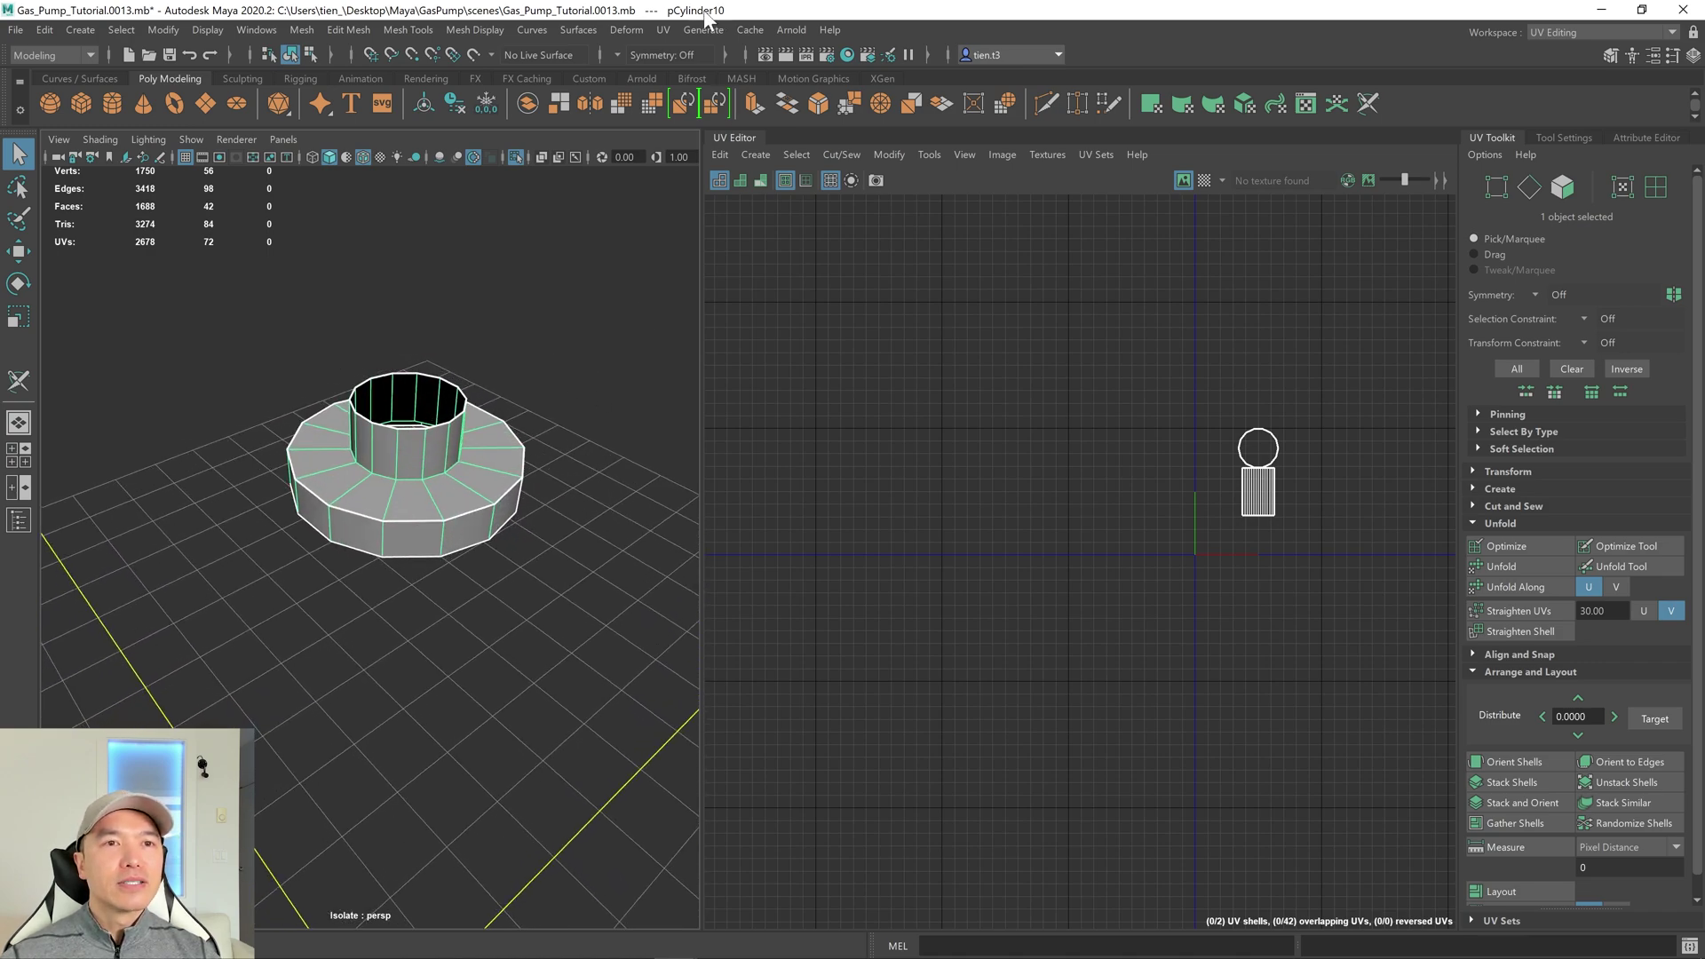
left_click(665, 30)
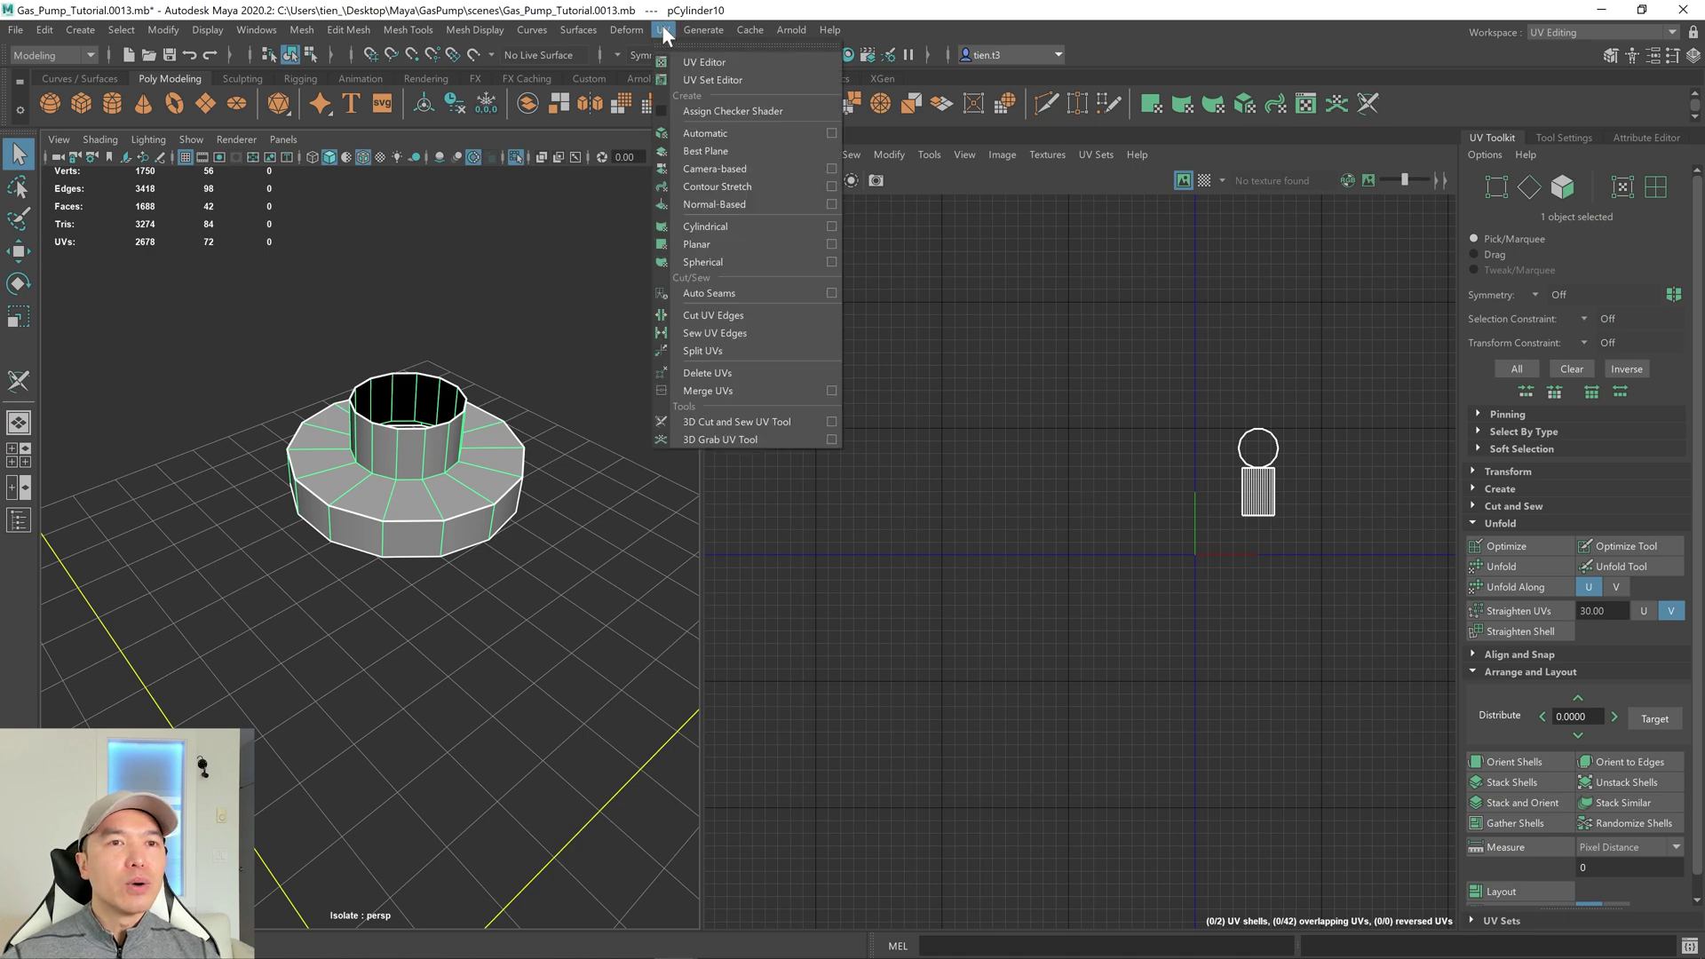
left_click(714, 165)
Cut the neck's UV seams around the flange's upper rim and the tube's base, and down one vertical edge of each wall.
right_click_drag(444, 439, 303, 526)
left_click(18, 381)
scroll(439, 518, "up", 3)
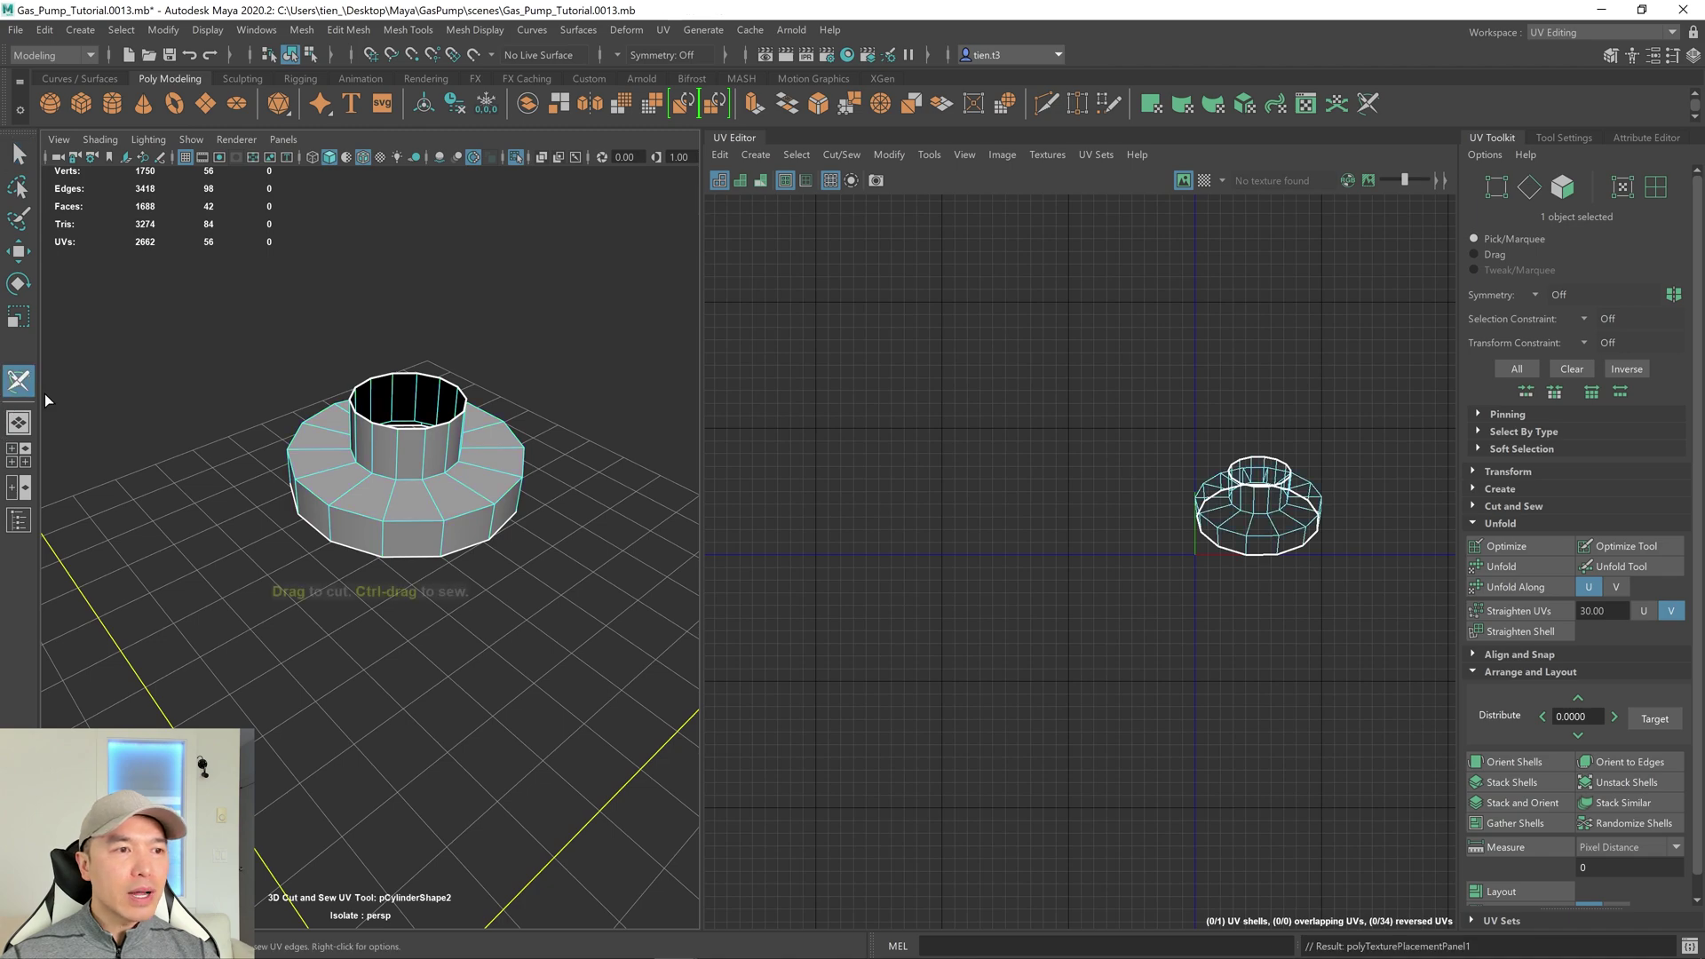
left_click_drag(441, 504, 430, 442)
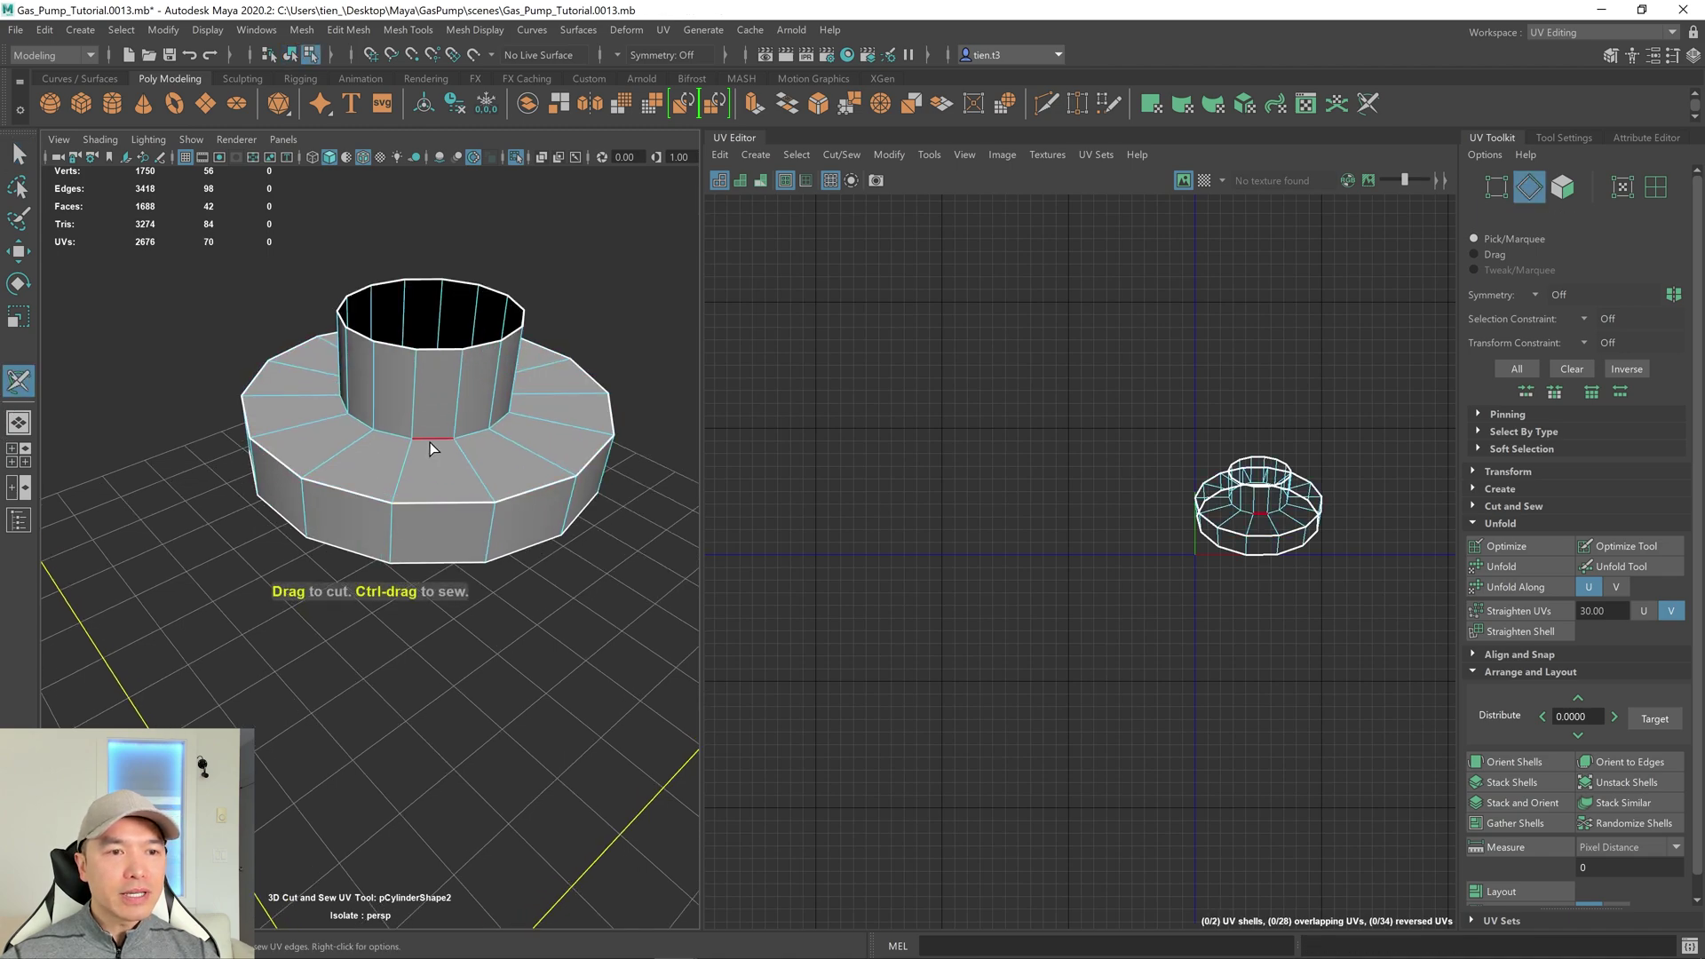
left_click(414, 391)
left_click(392, 520)
scroll(537, 558, "down", 3)
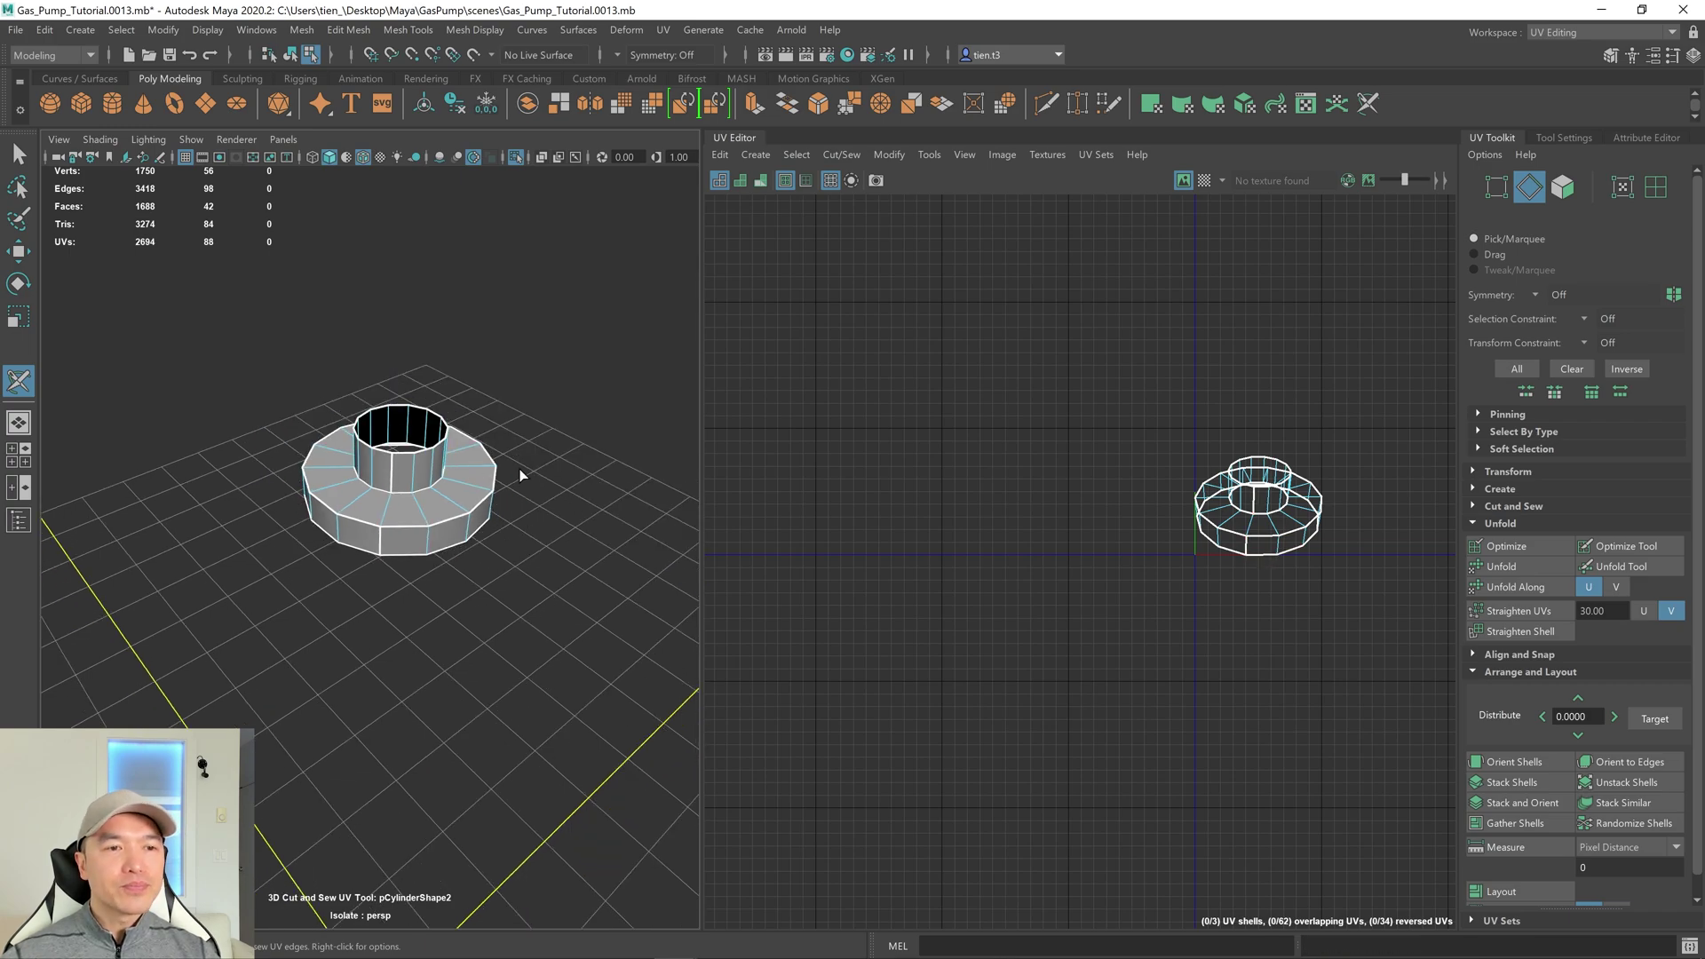
Select the neck's three UV shells in shell mode and unfold them.
left_click(14, 156)
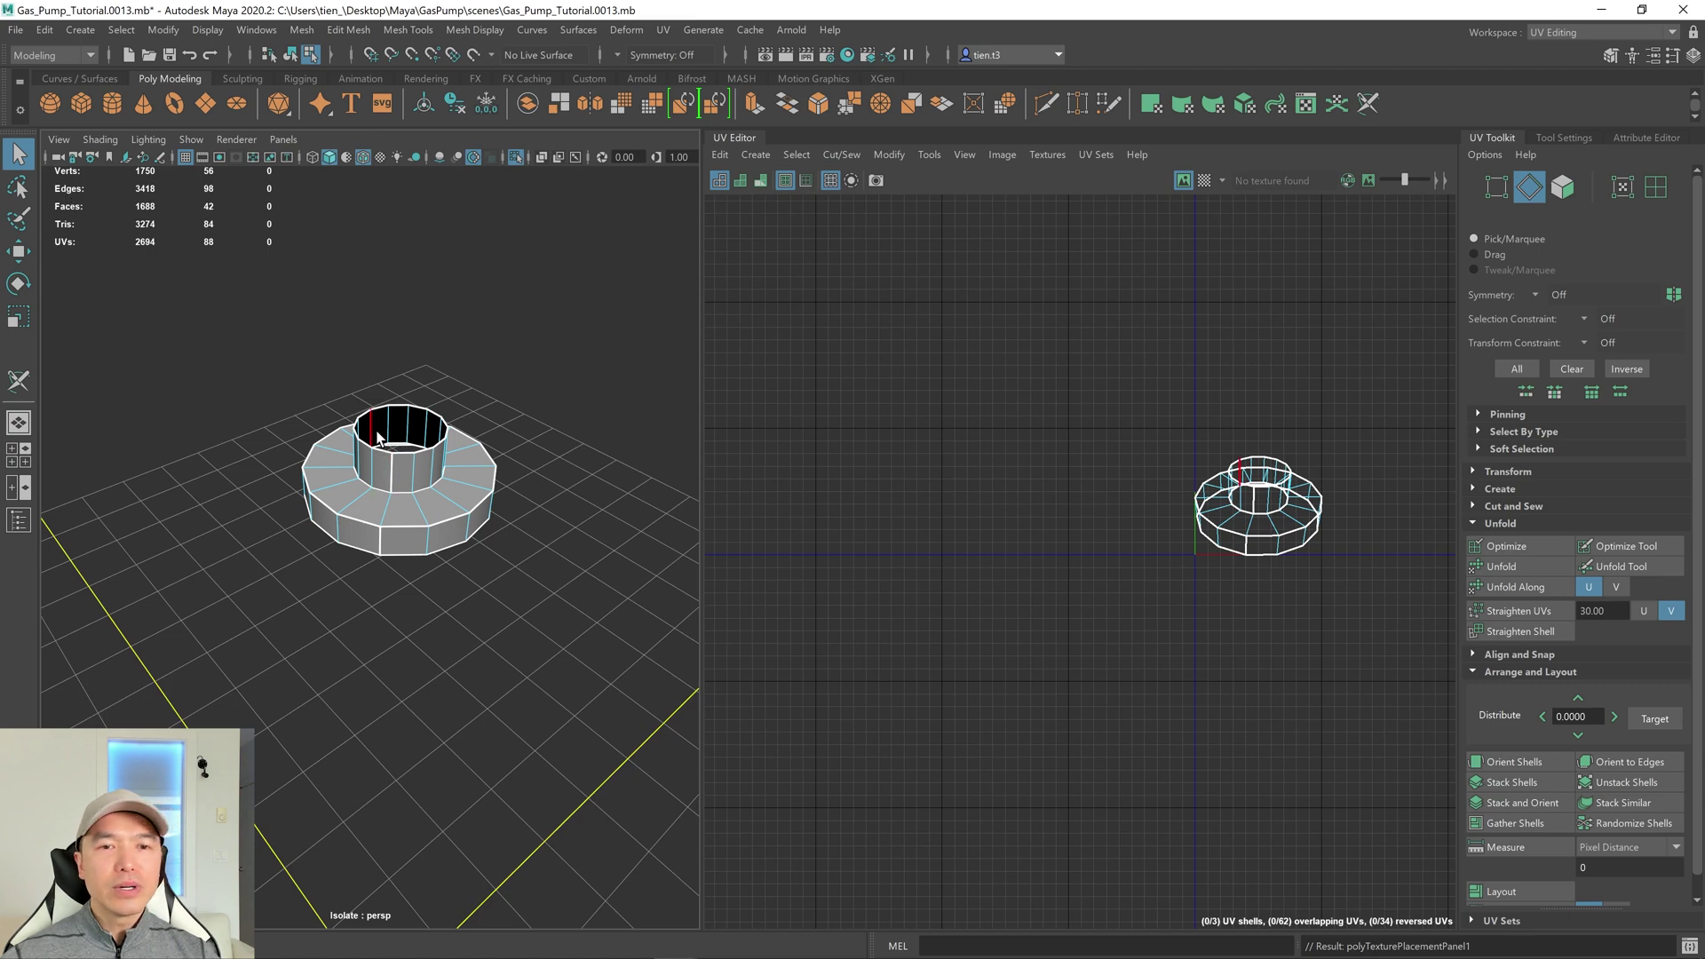
right_click_drag(1260, 373, 1172, 330)
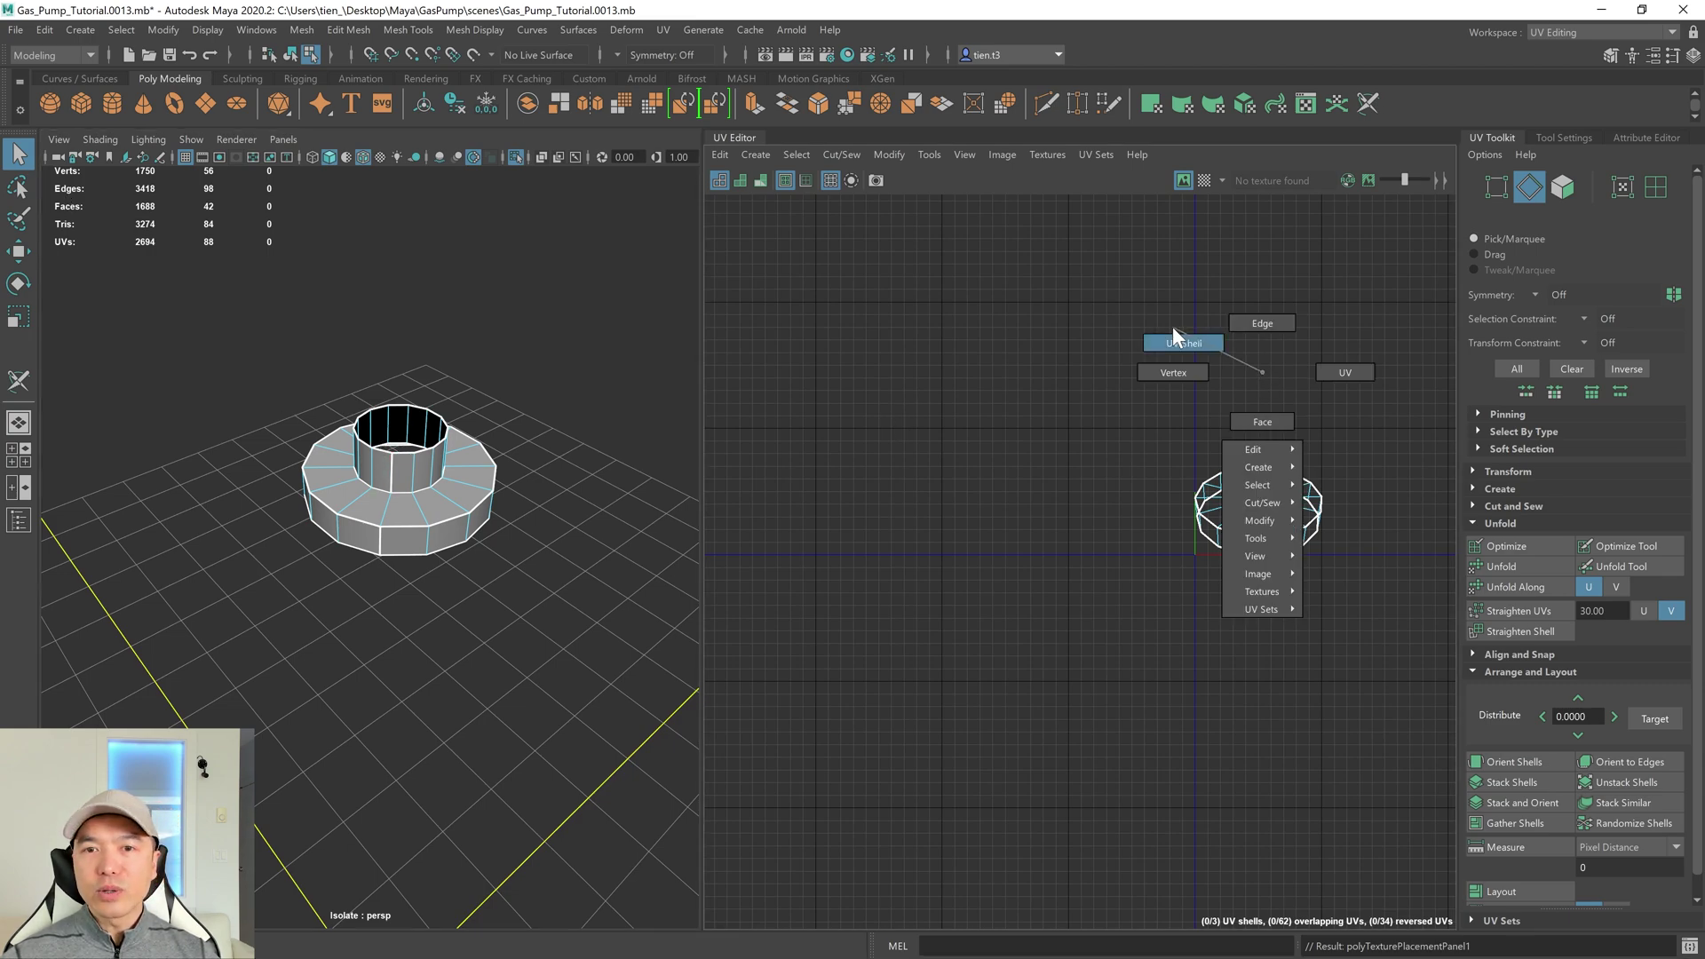
left_click_drag(1093, 362, 1346, 588)
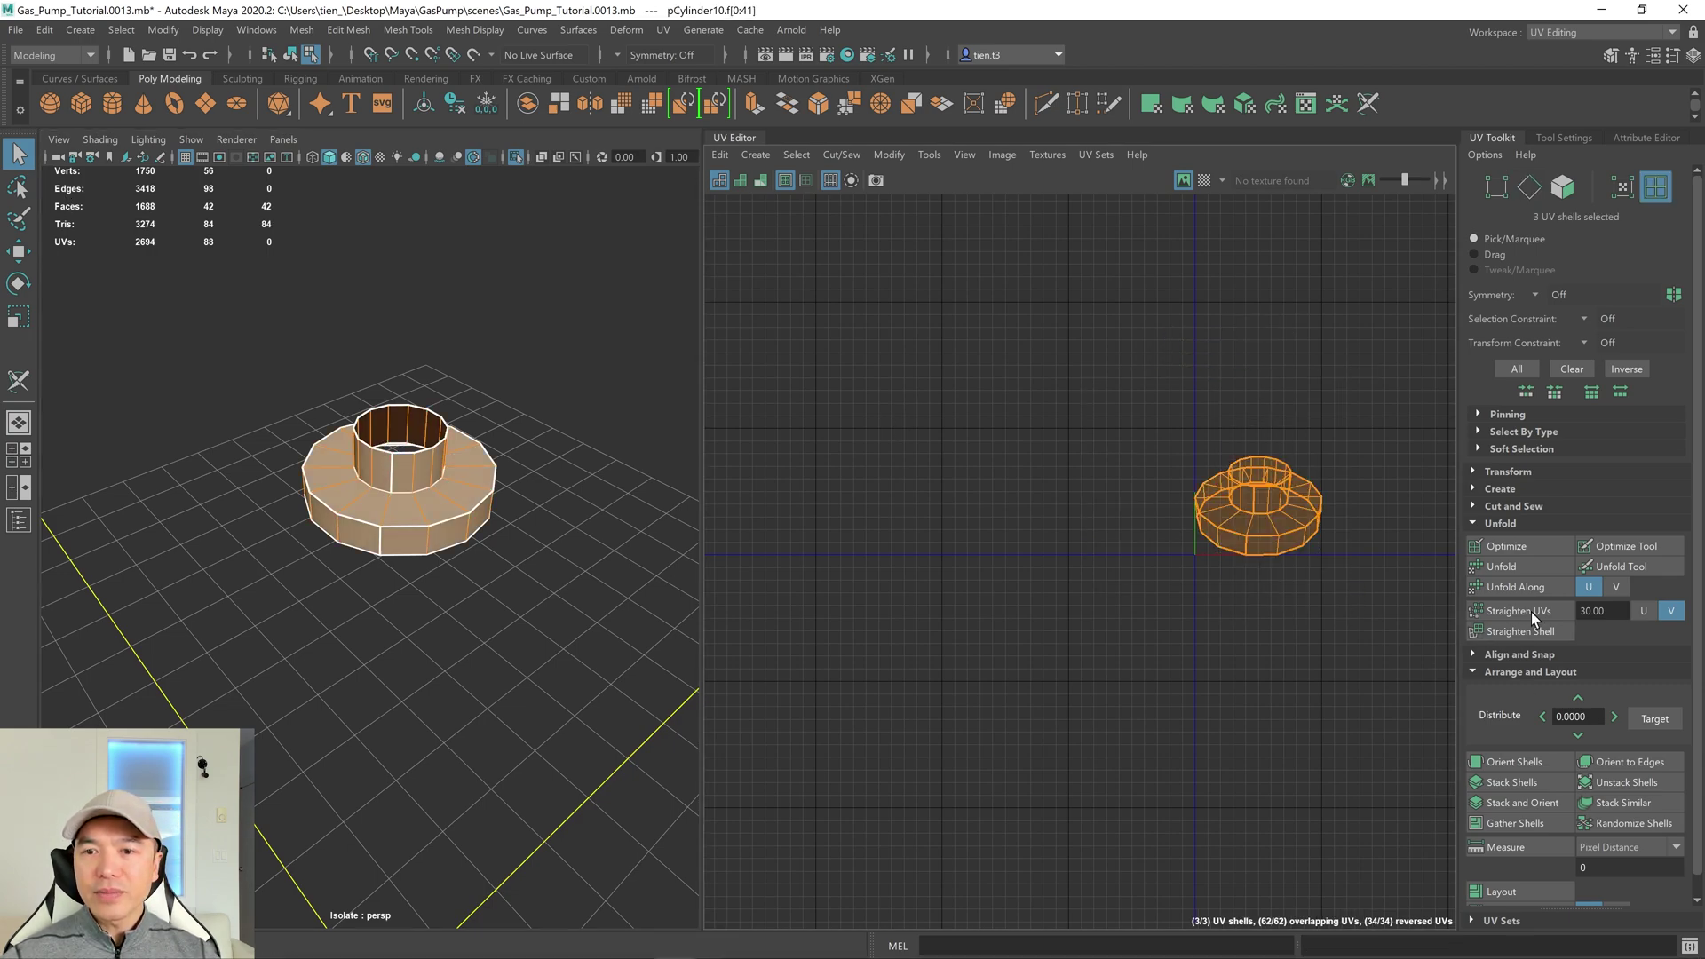
left_click(1506, 567)
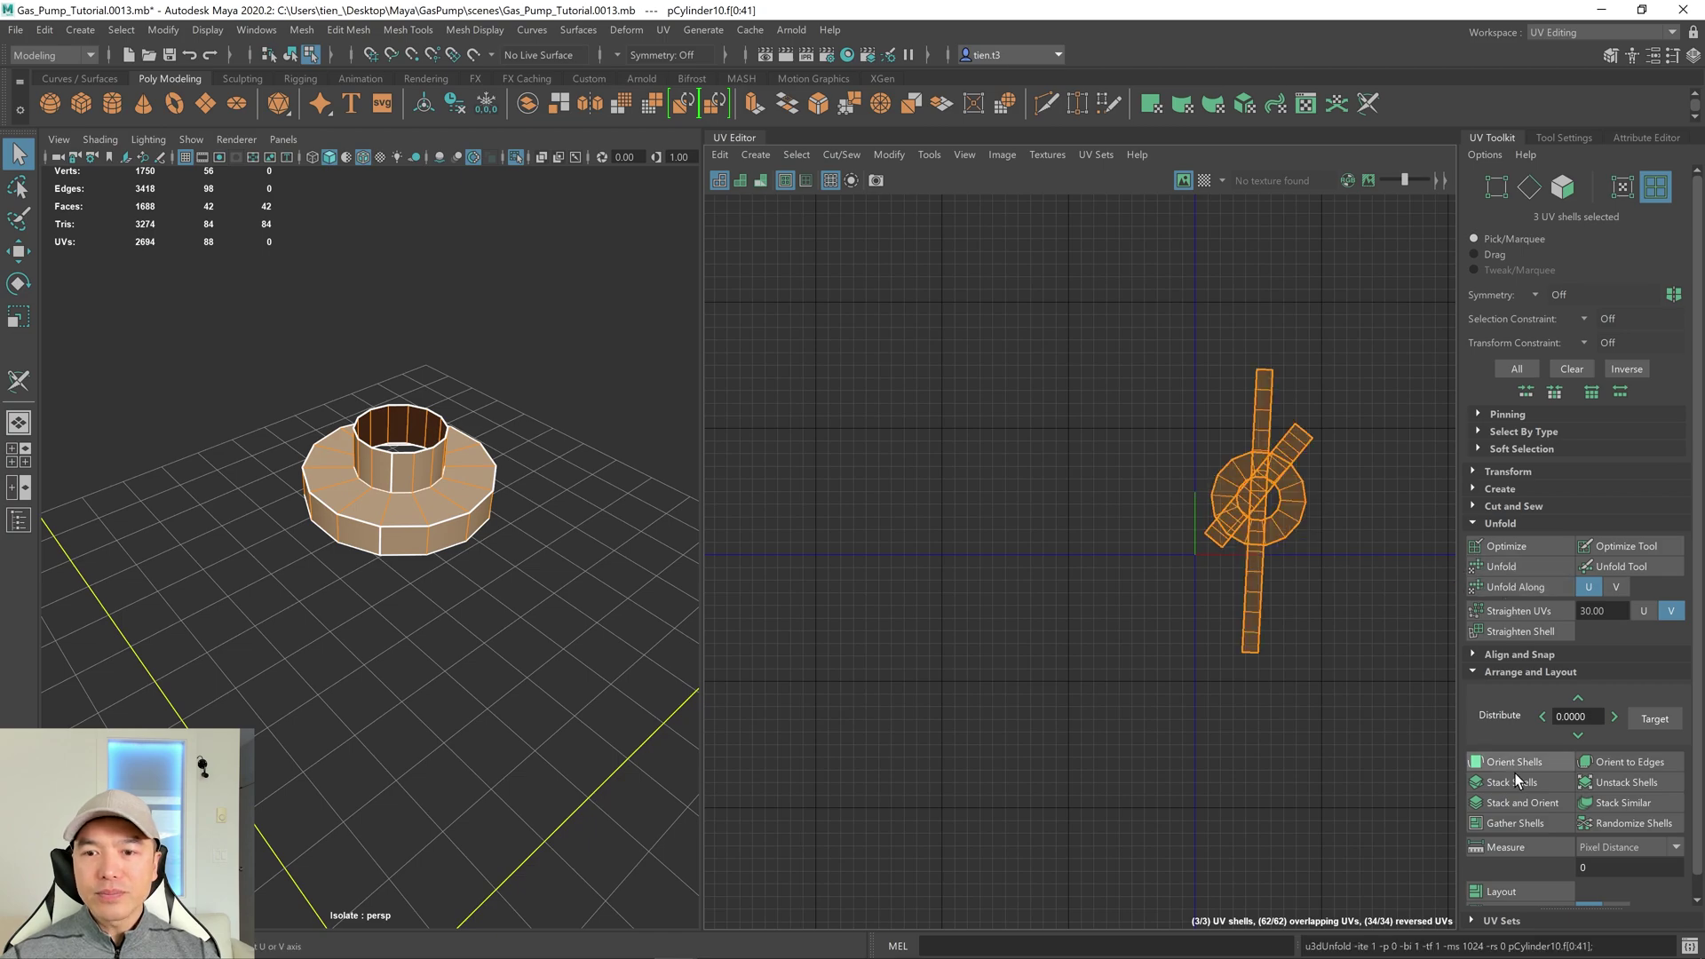
Stack and orient the neck's three shells, unstack them, and stack and orient them again.
key("f")
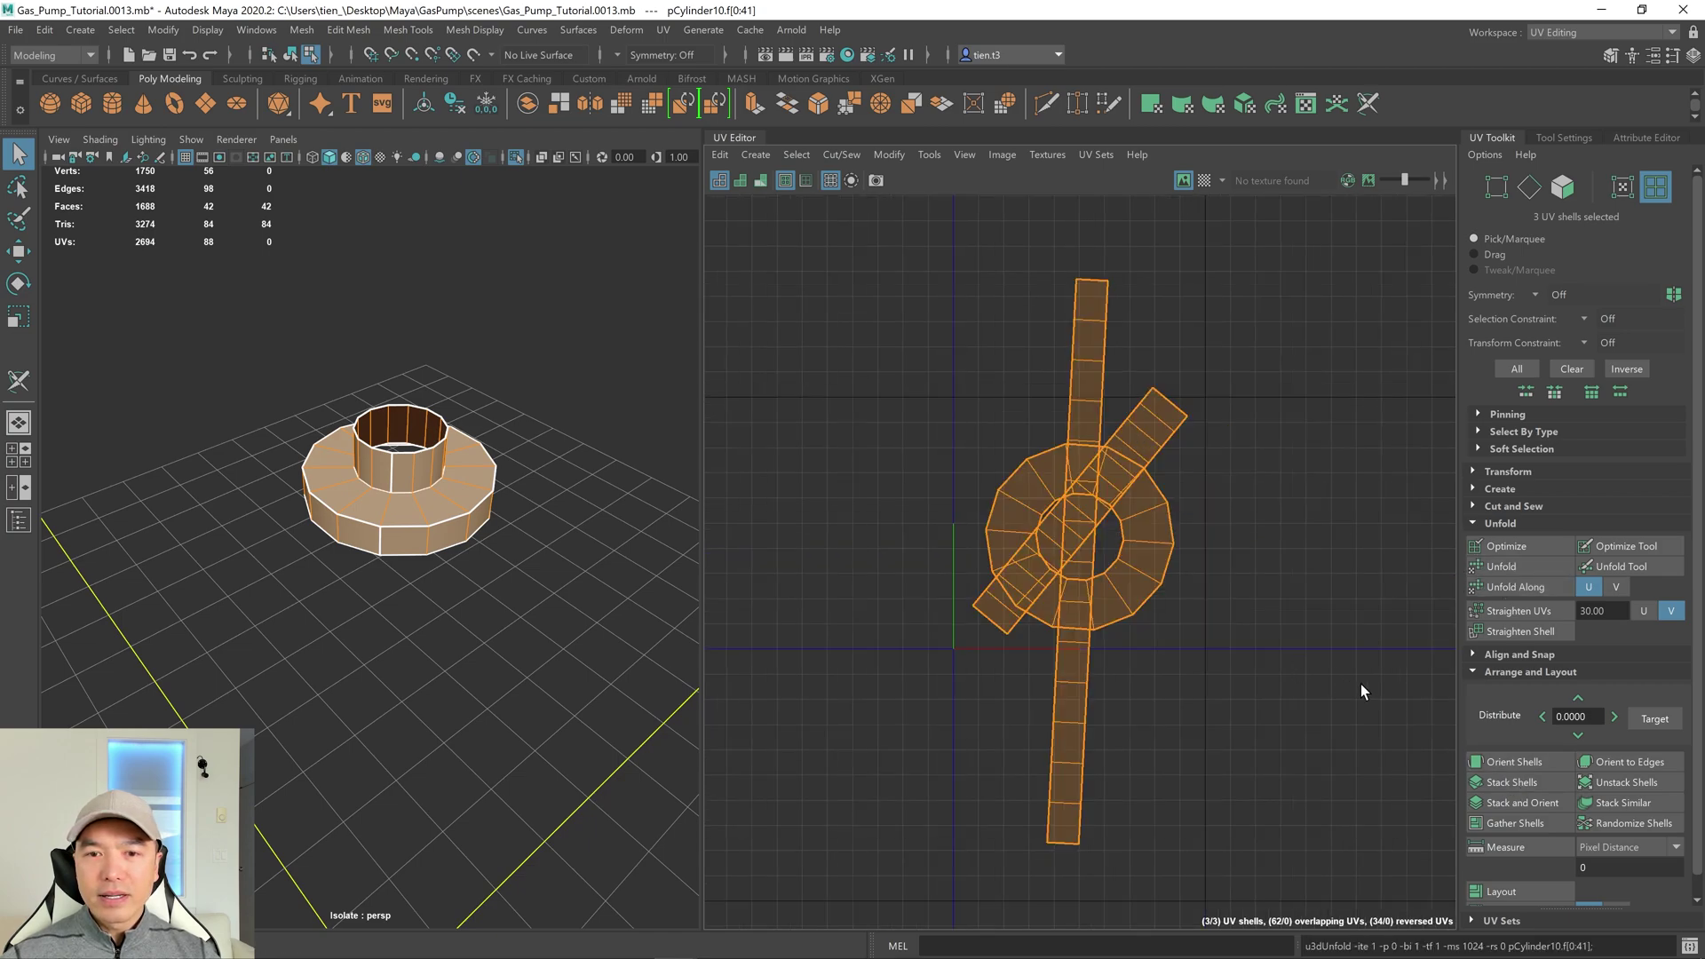
left_click(1527, 803)
left_click(1627, 781)
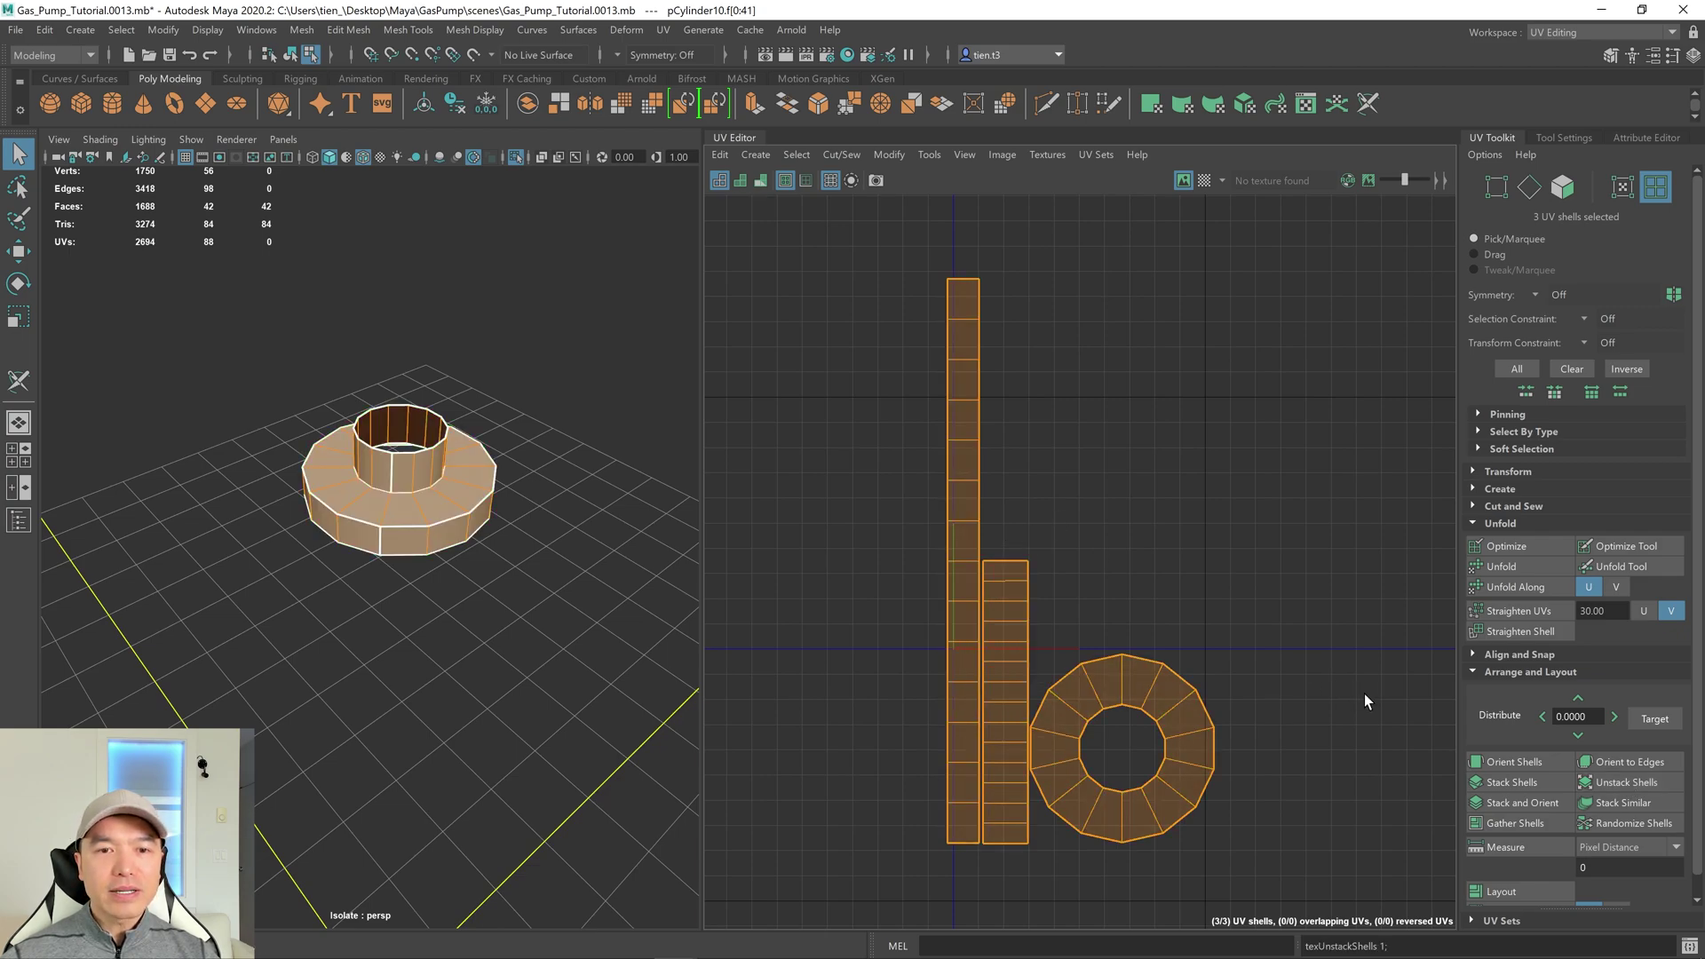
left_click(1523, 802)
Scale down the stacked neck shells, move them up and left outside the 0–1 UV square, and deselect the neck in object mode.
key("r")
left_click_drag(1067, 556, 895, 657)
key("w")
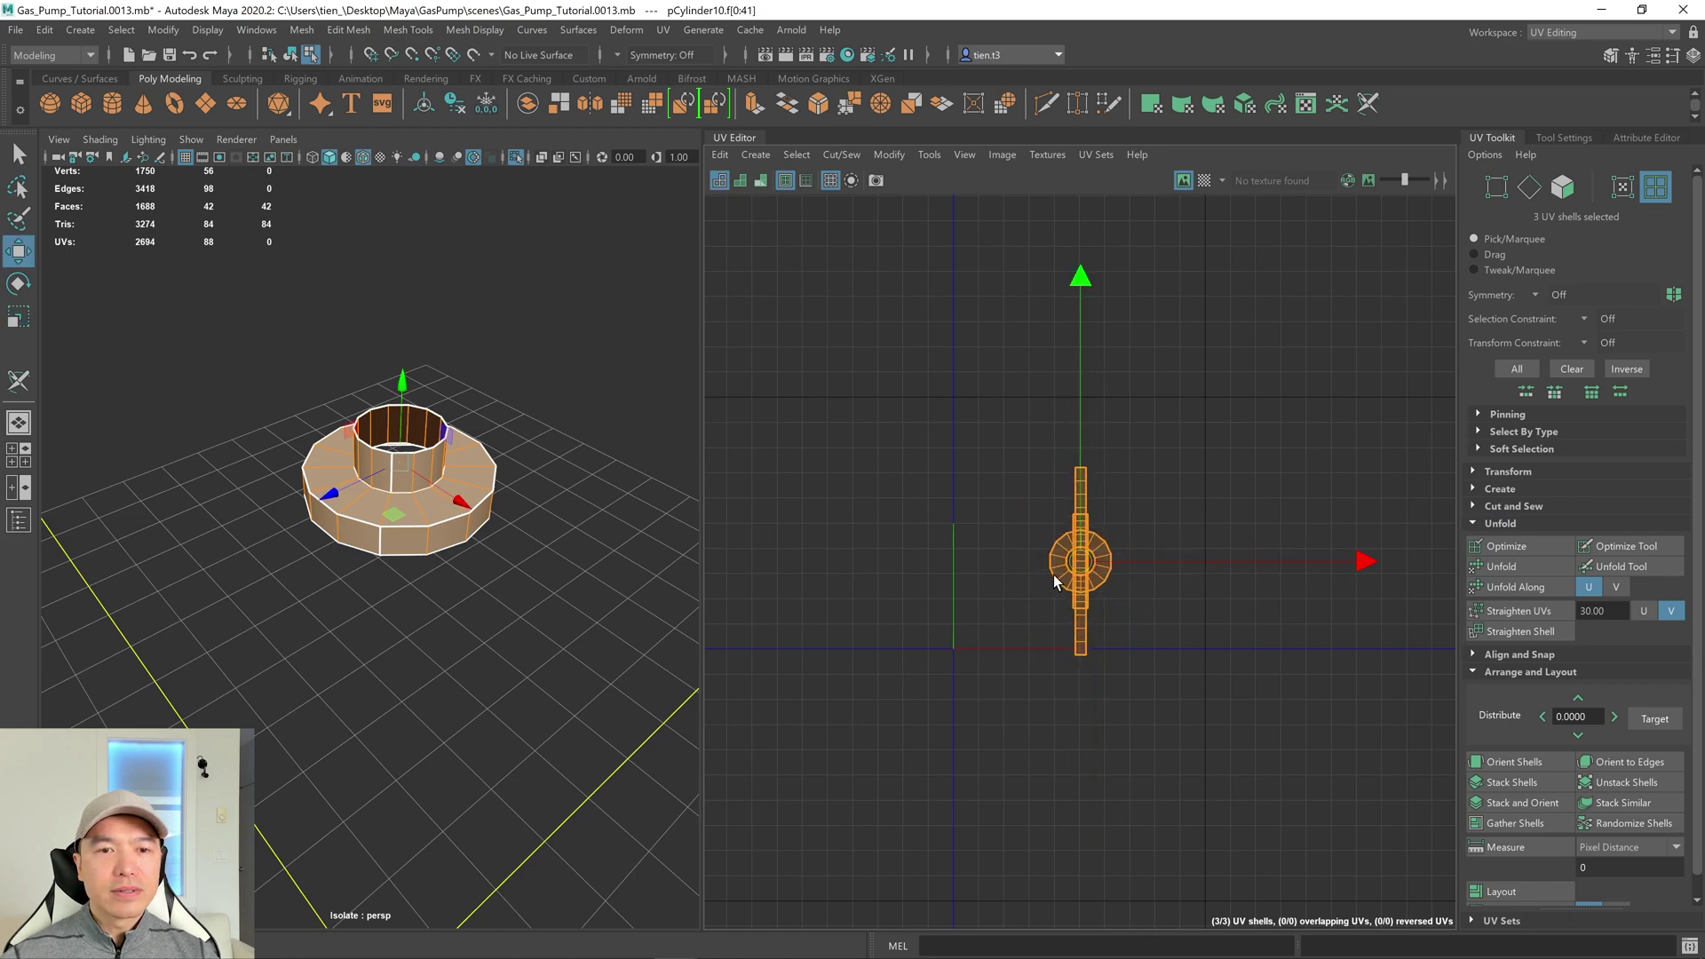
left_click_drag(1080, 562, 856, 297)
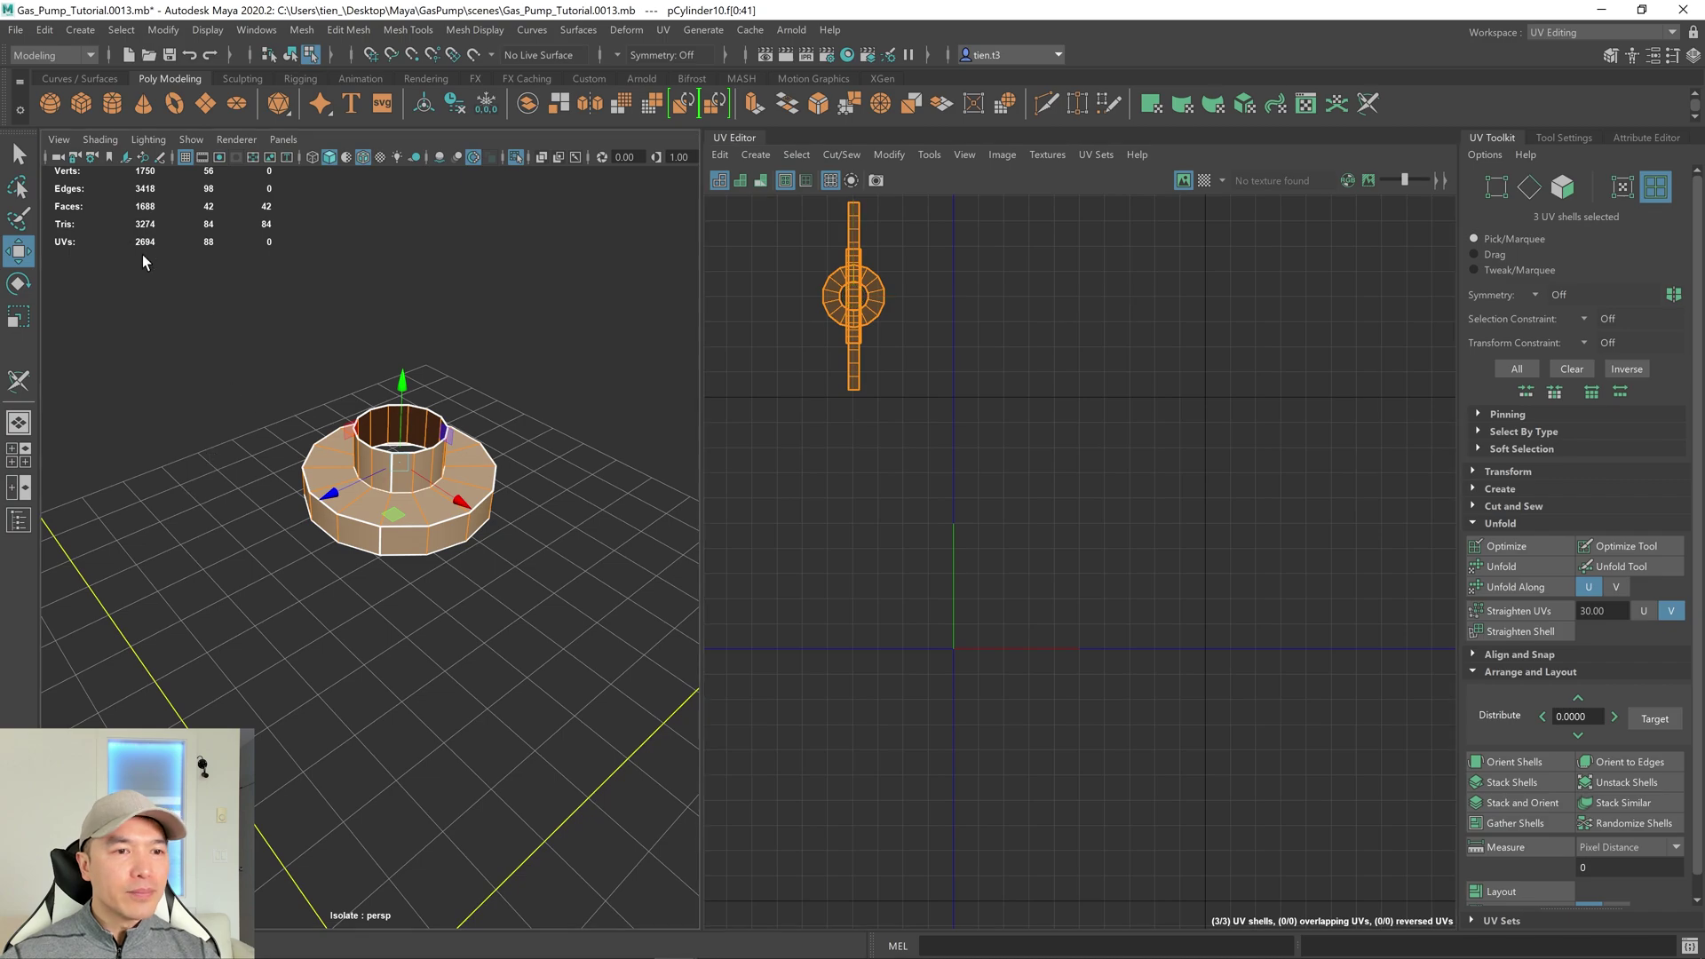
key("q")
right_click_drag(448, 322, 584, 284)
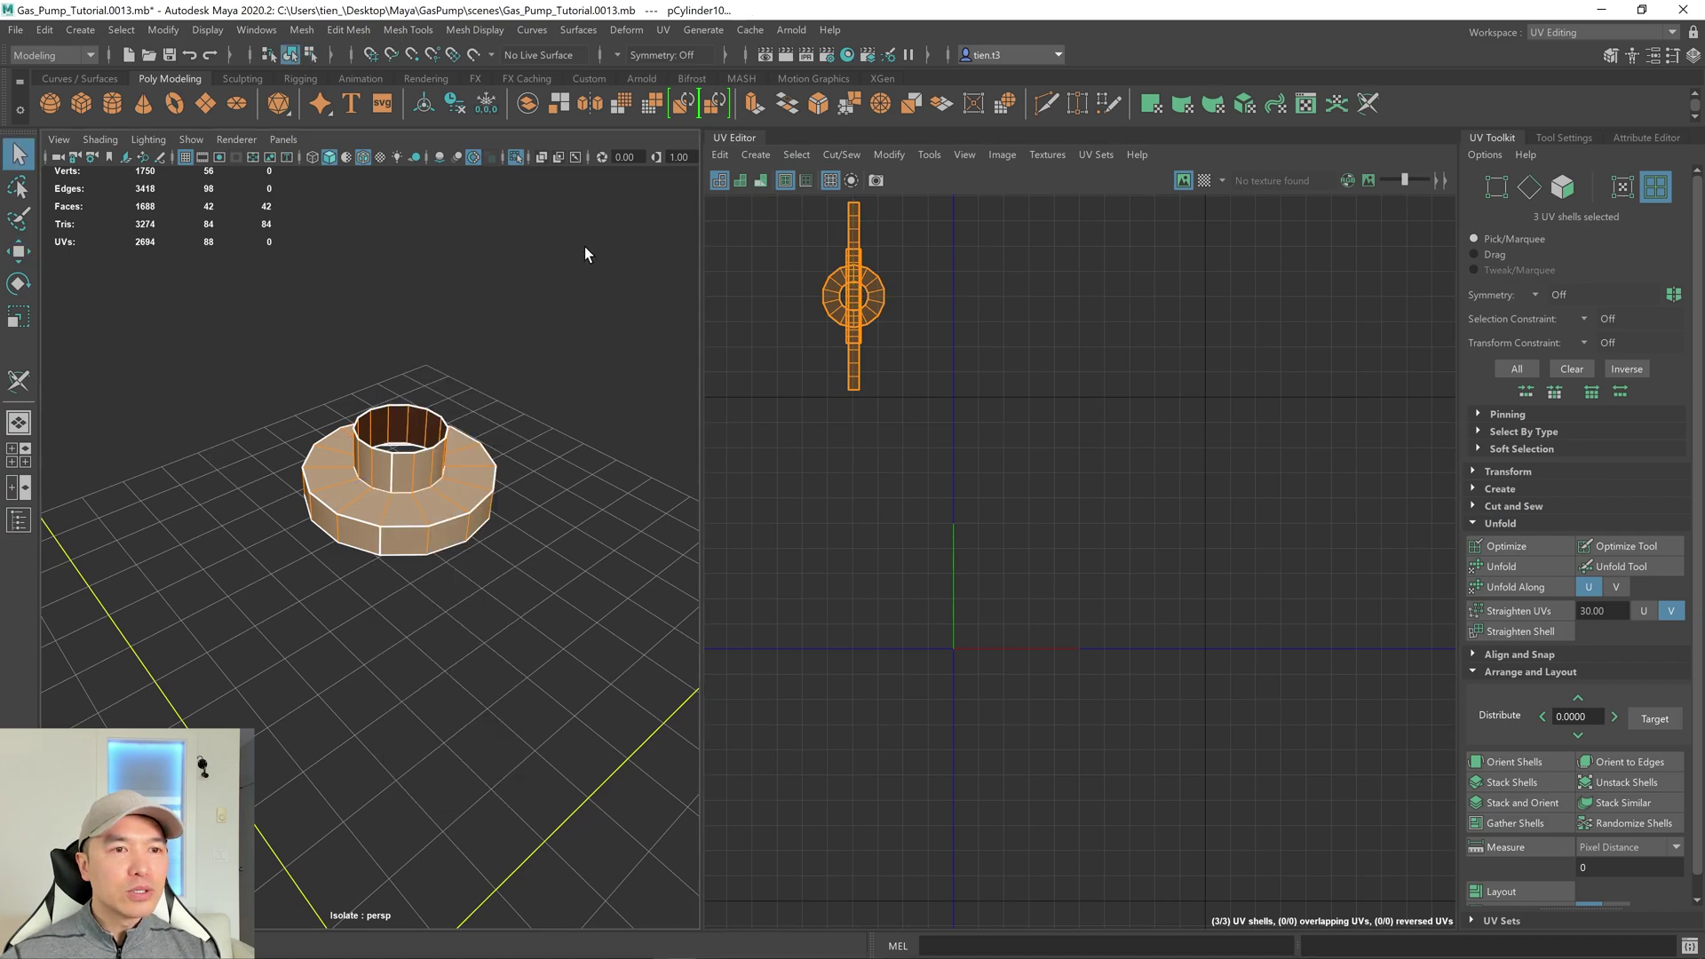
left_click(582, 364)
Show all the pump's parts again, and isolate the main pump body.
scroll(574, 462, "down", 5)
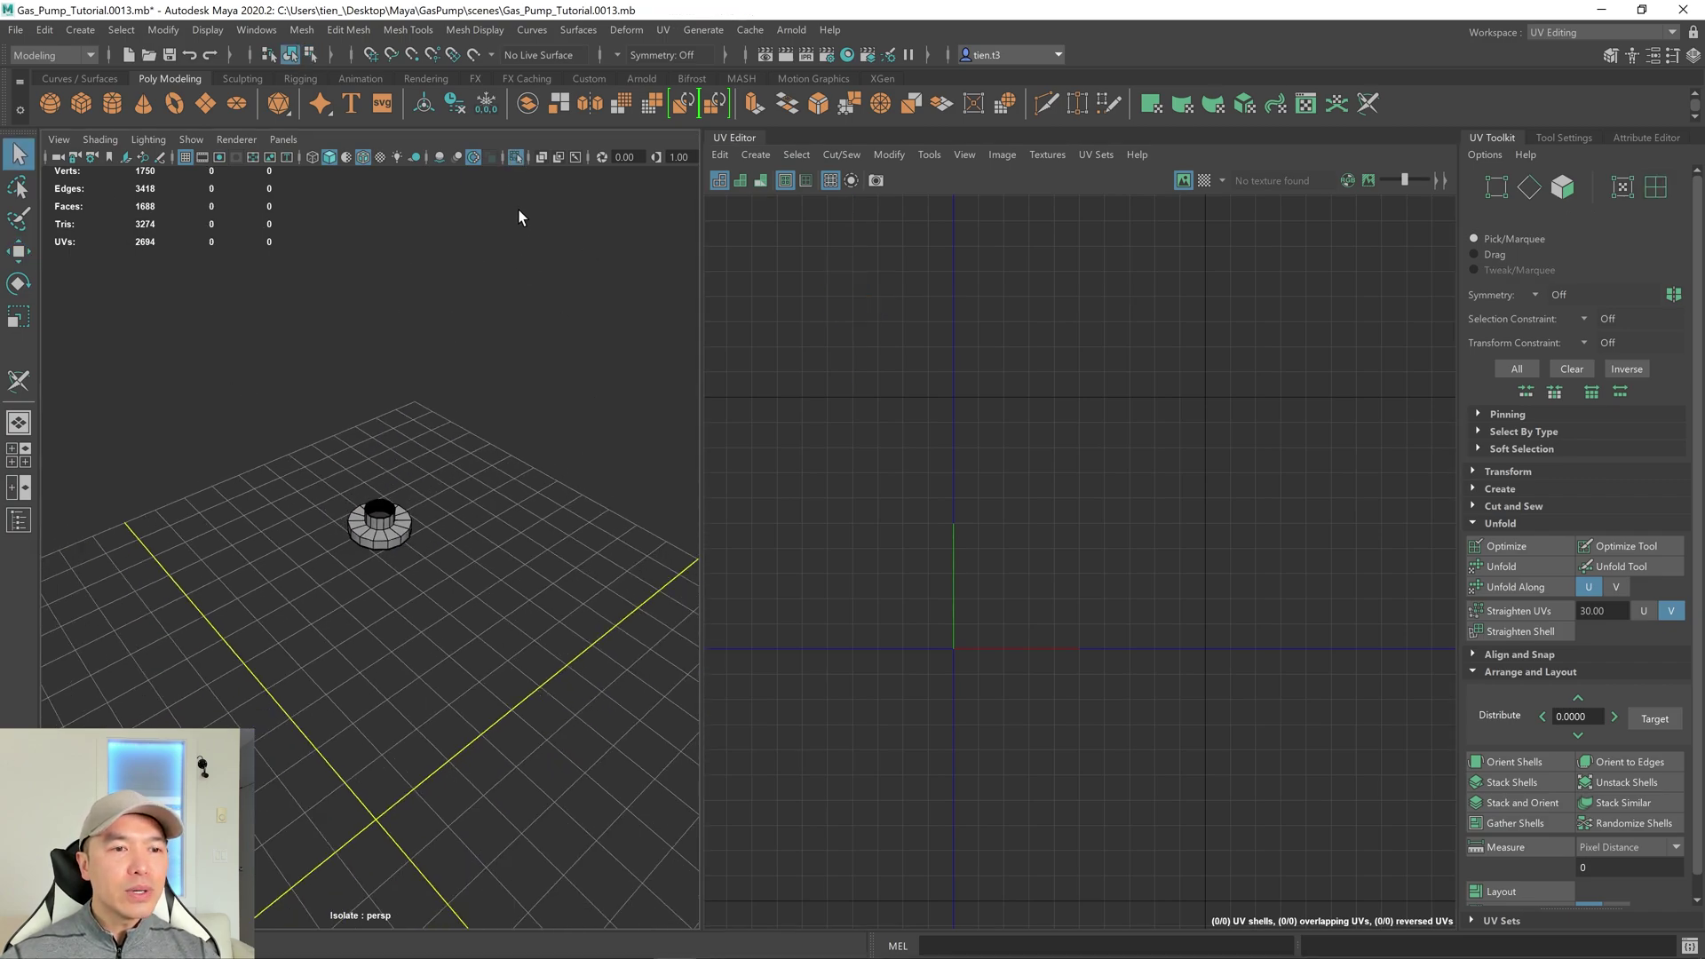
left_click(516, 157)
left_click_drag(609, 464, 545, 465, "alt")
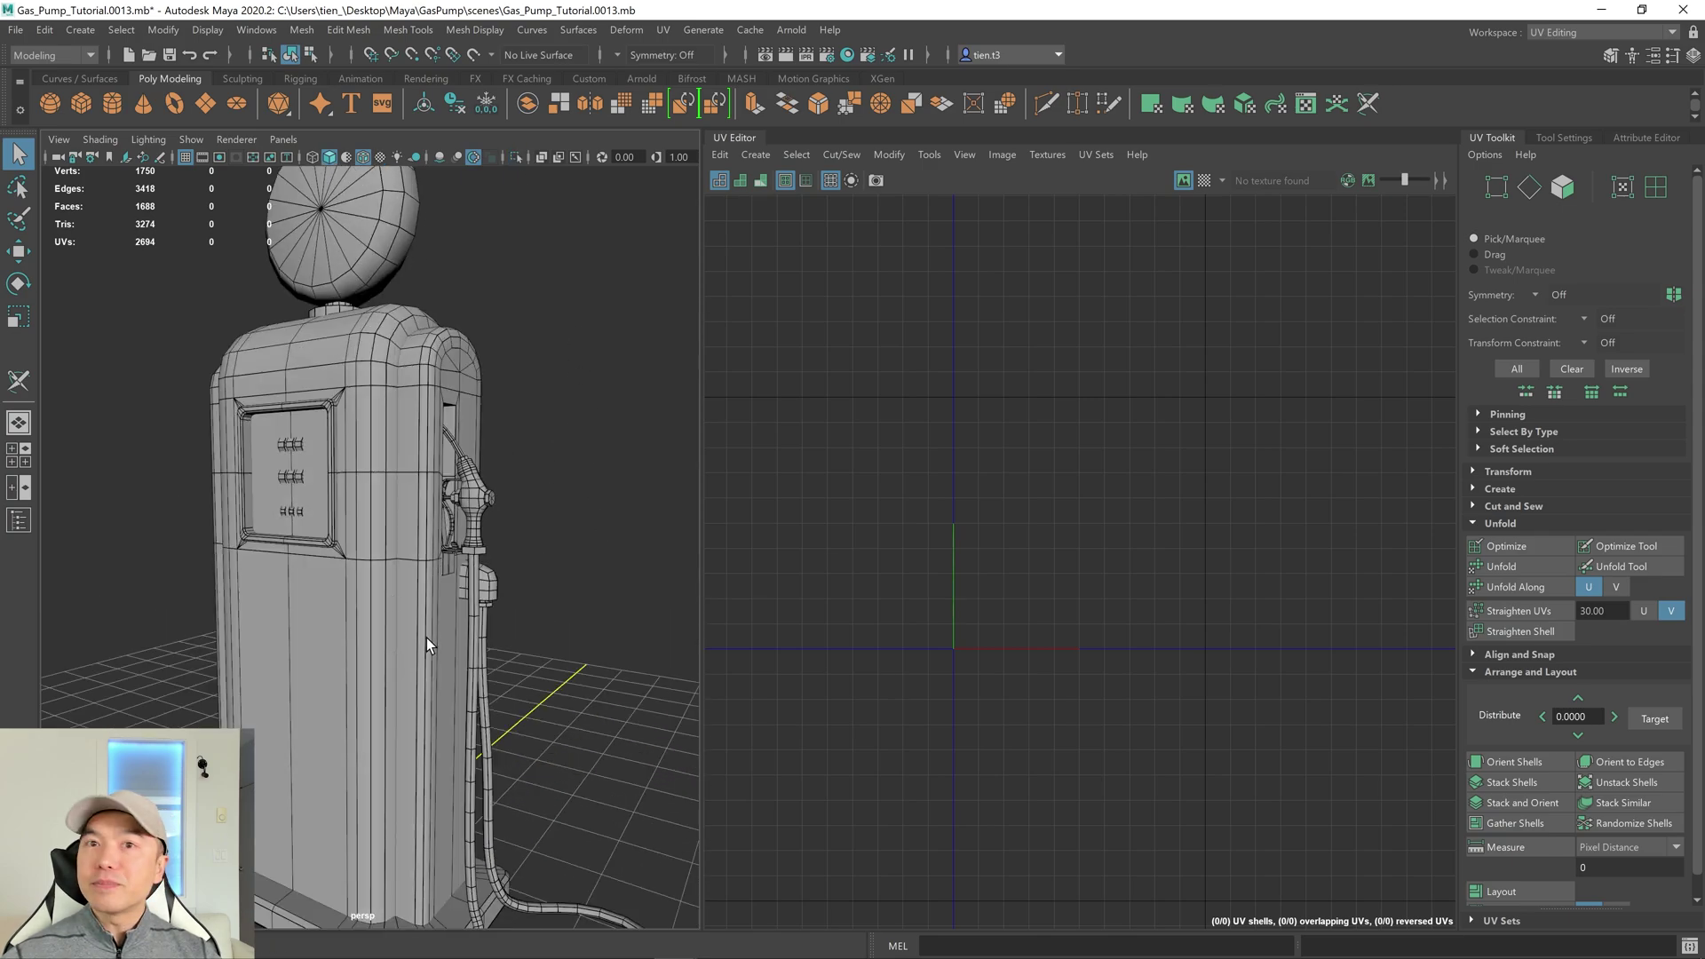
scroll(418, 651, "down", 2)
left_click(396, 669)
left_click_drag(330, 693, 343, 675, "alt")
right_click_drag(343, 675, 448, 666, "alt")
left_click_drag(448, 666, 430, 627, "alt")
right_click_drag(430, 627, 376, 604, "alt")
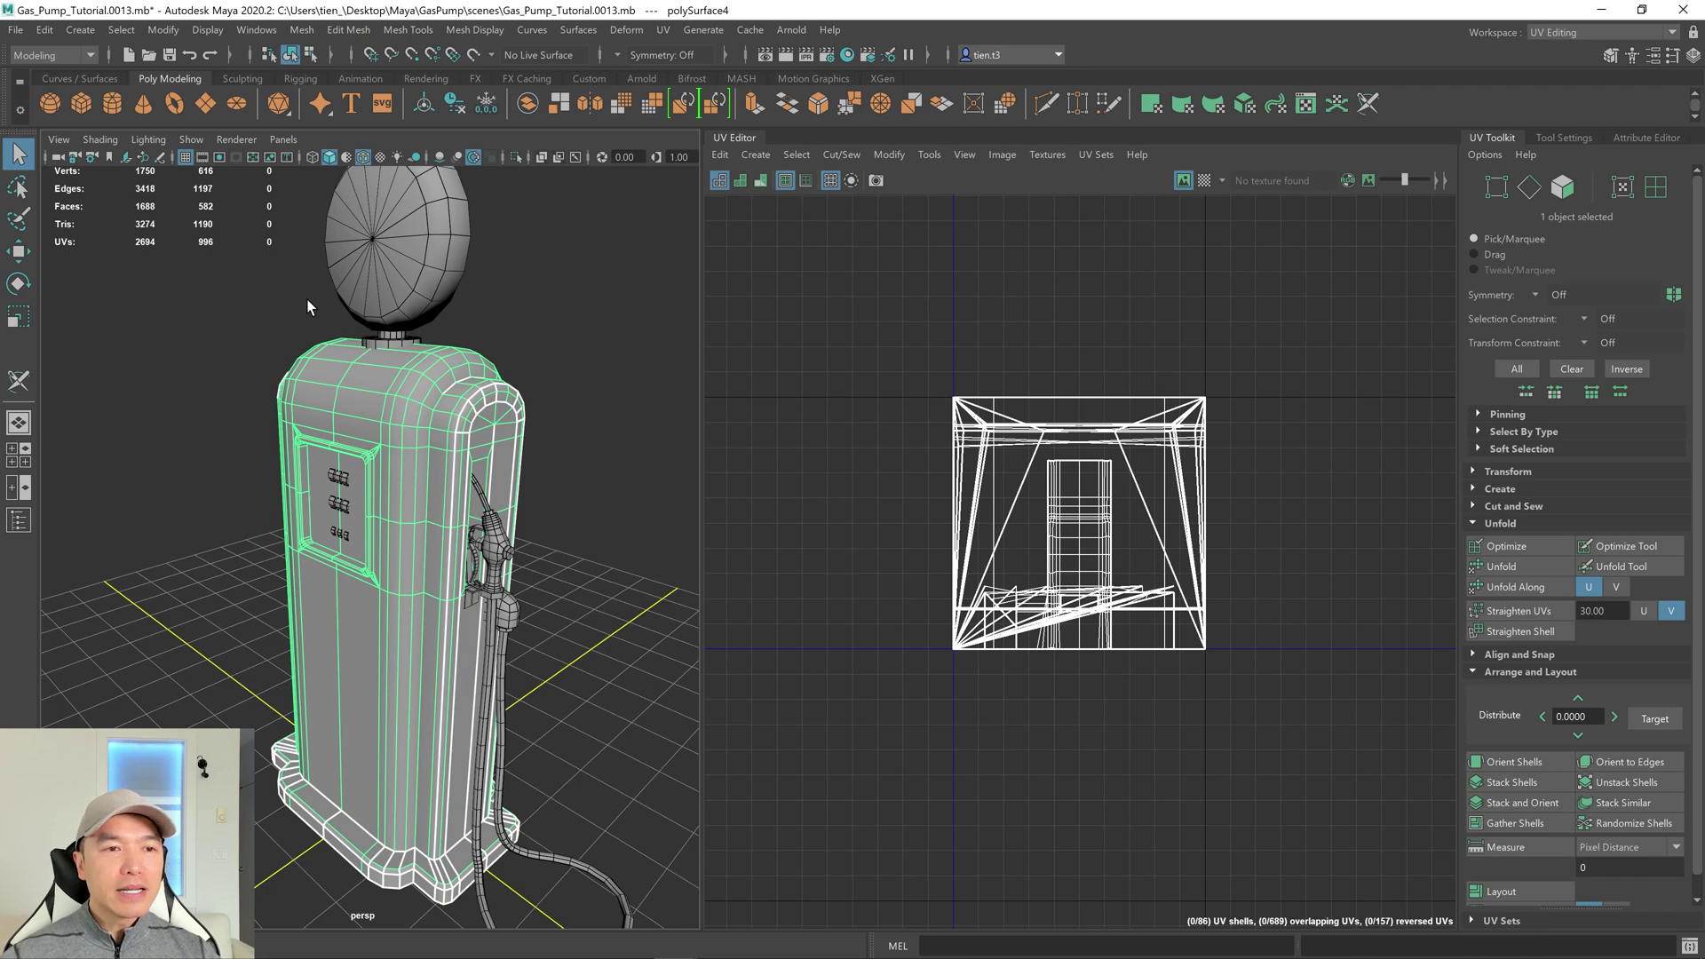
left_click(663, 32)
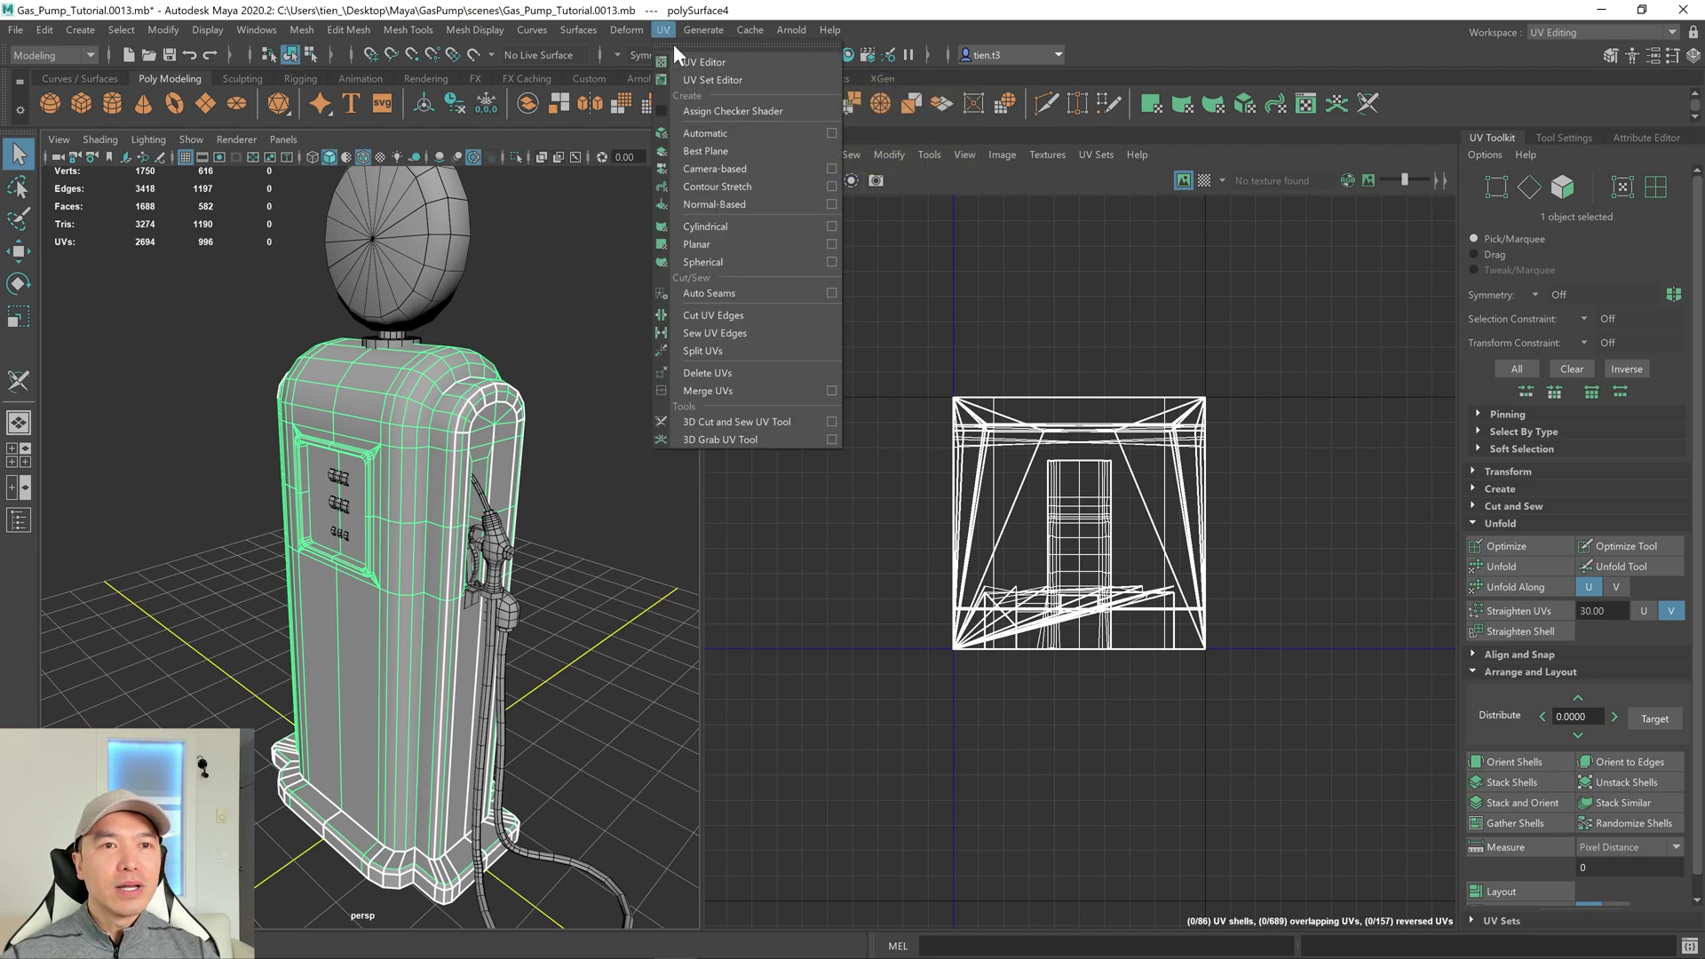
left_click(413, 364)
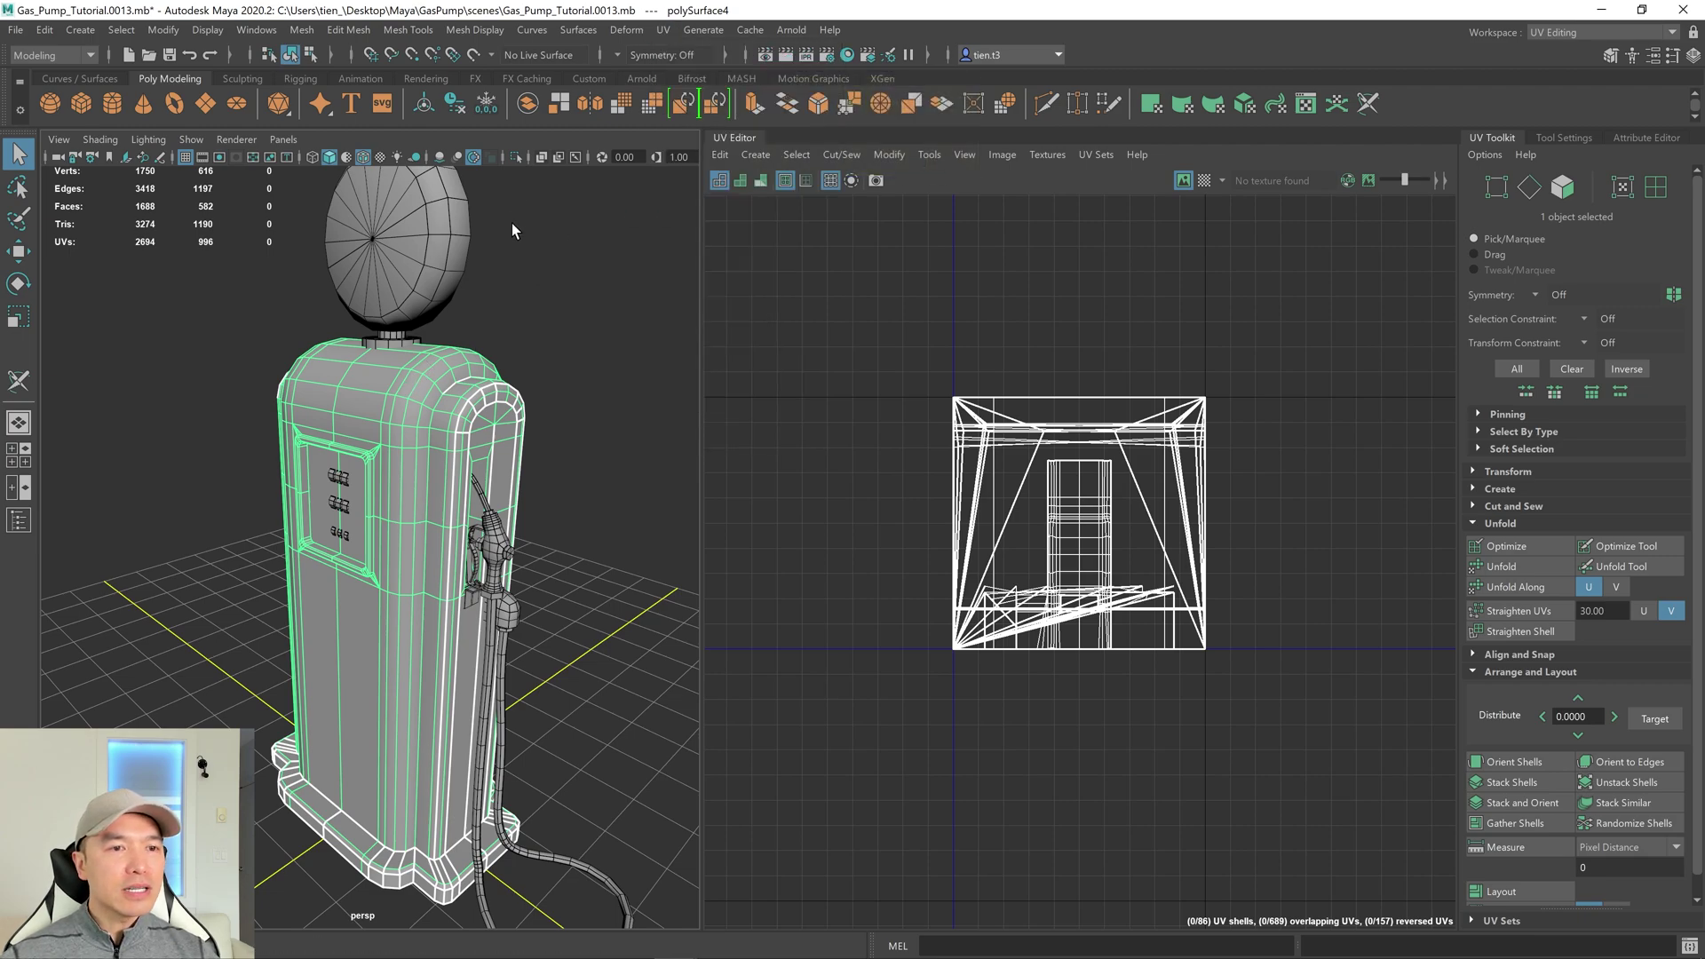
left_click(514, 158)
left_click_drag(558, 361, 552, 364, "alt")
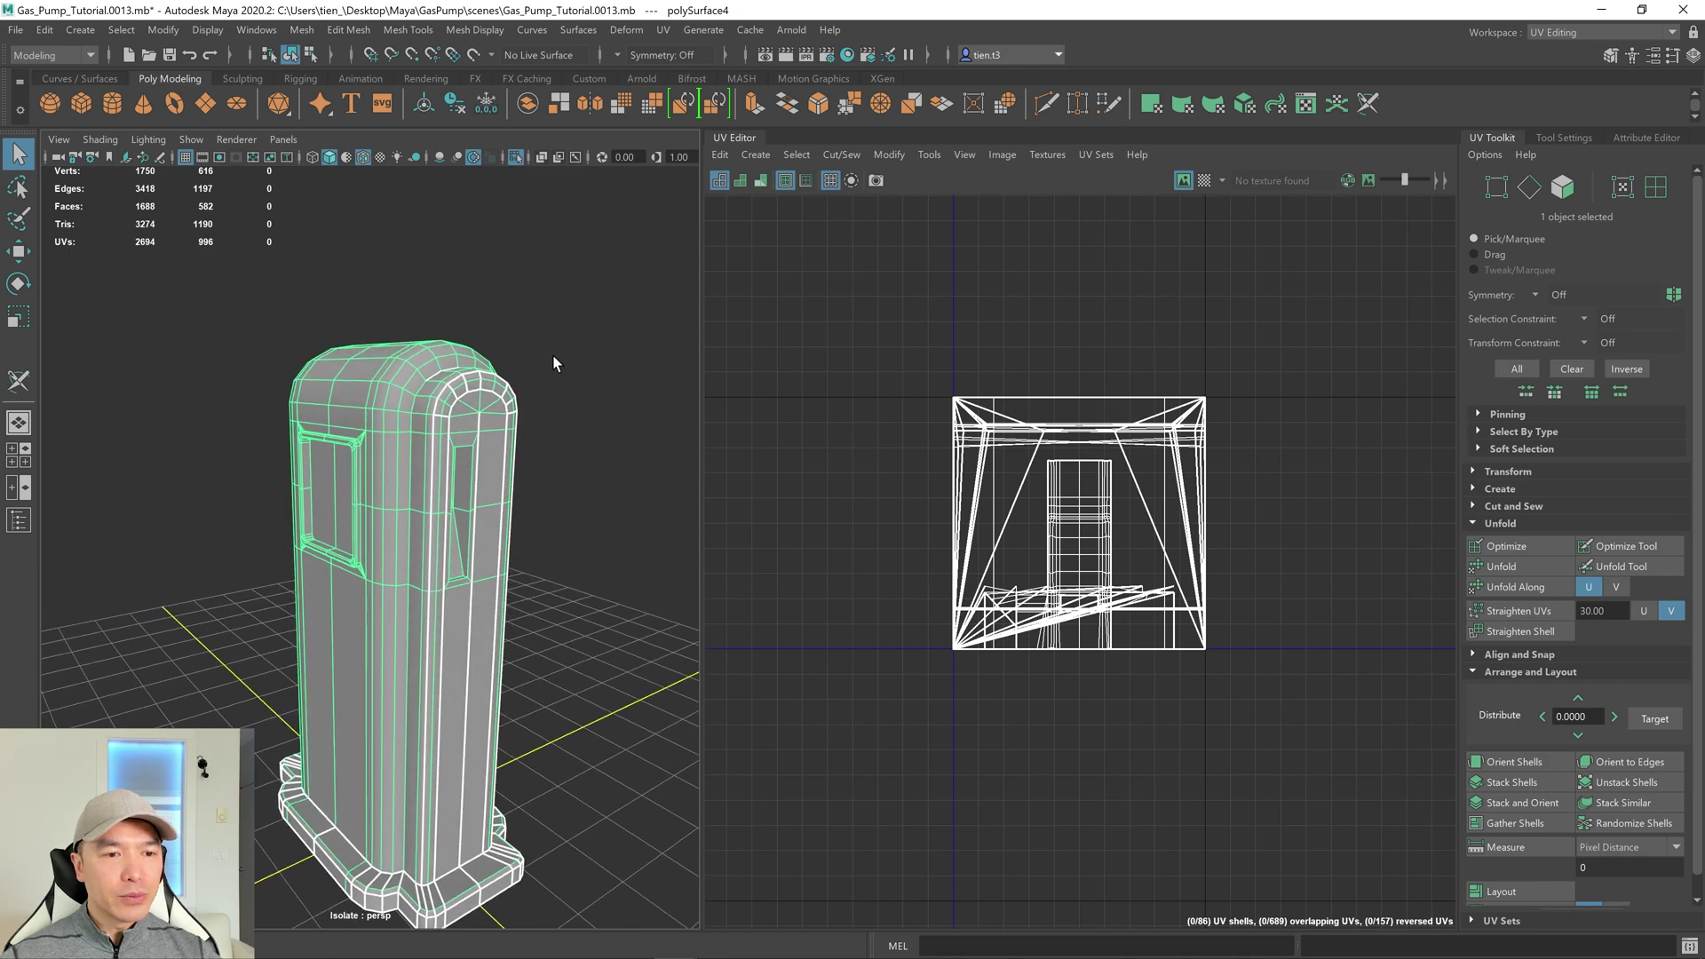
Apply a camera-based UV projection to the pump body.
left_click(667, 33)
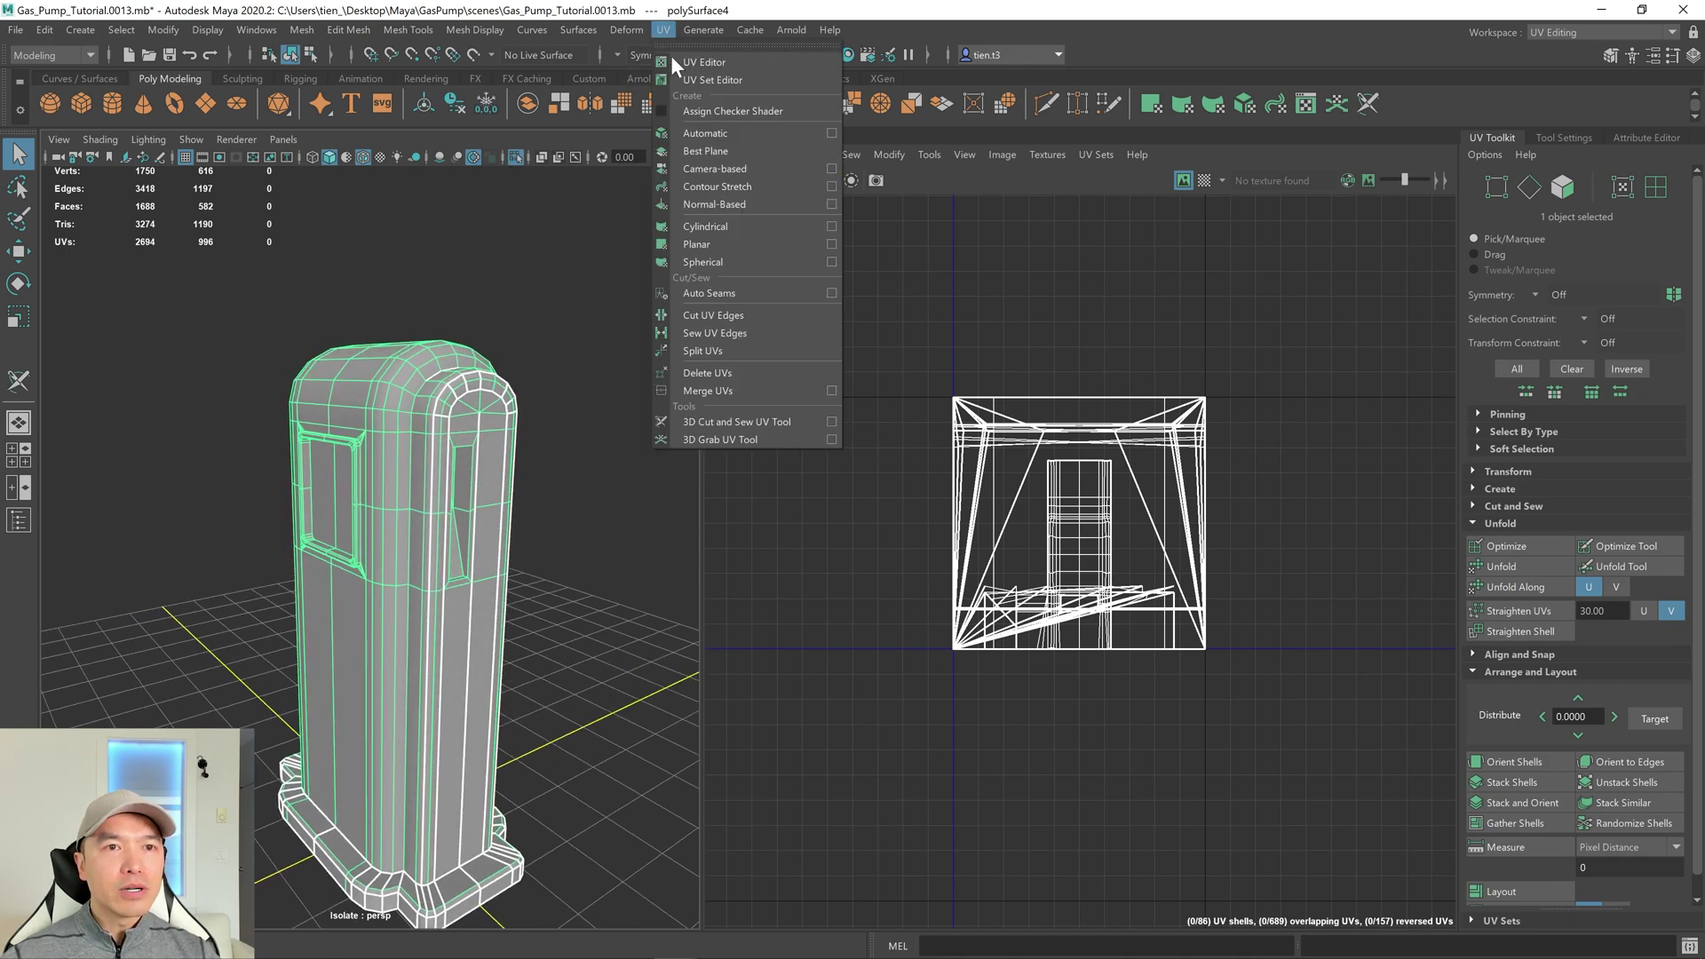
left_click(718, 174)
key("f")
right_click_drag(373, 355, 471, 327)
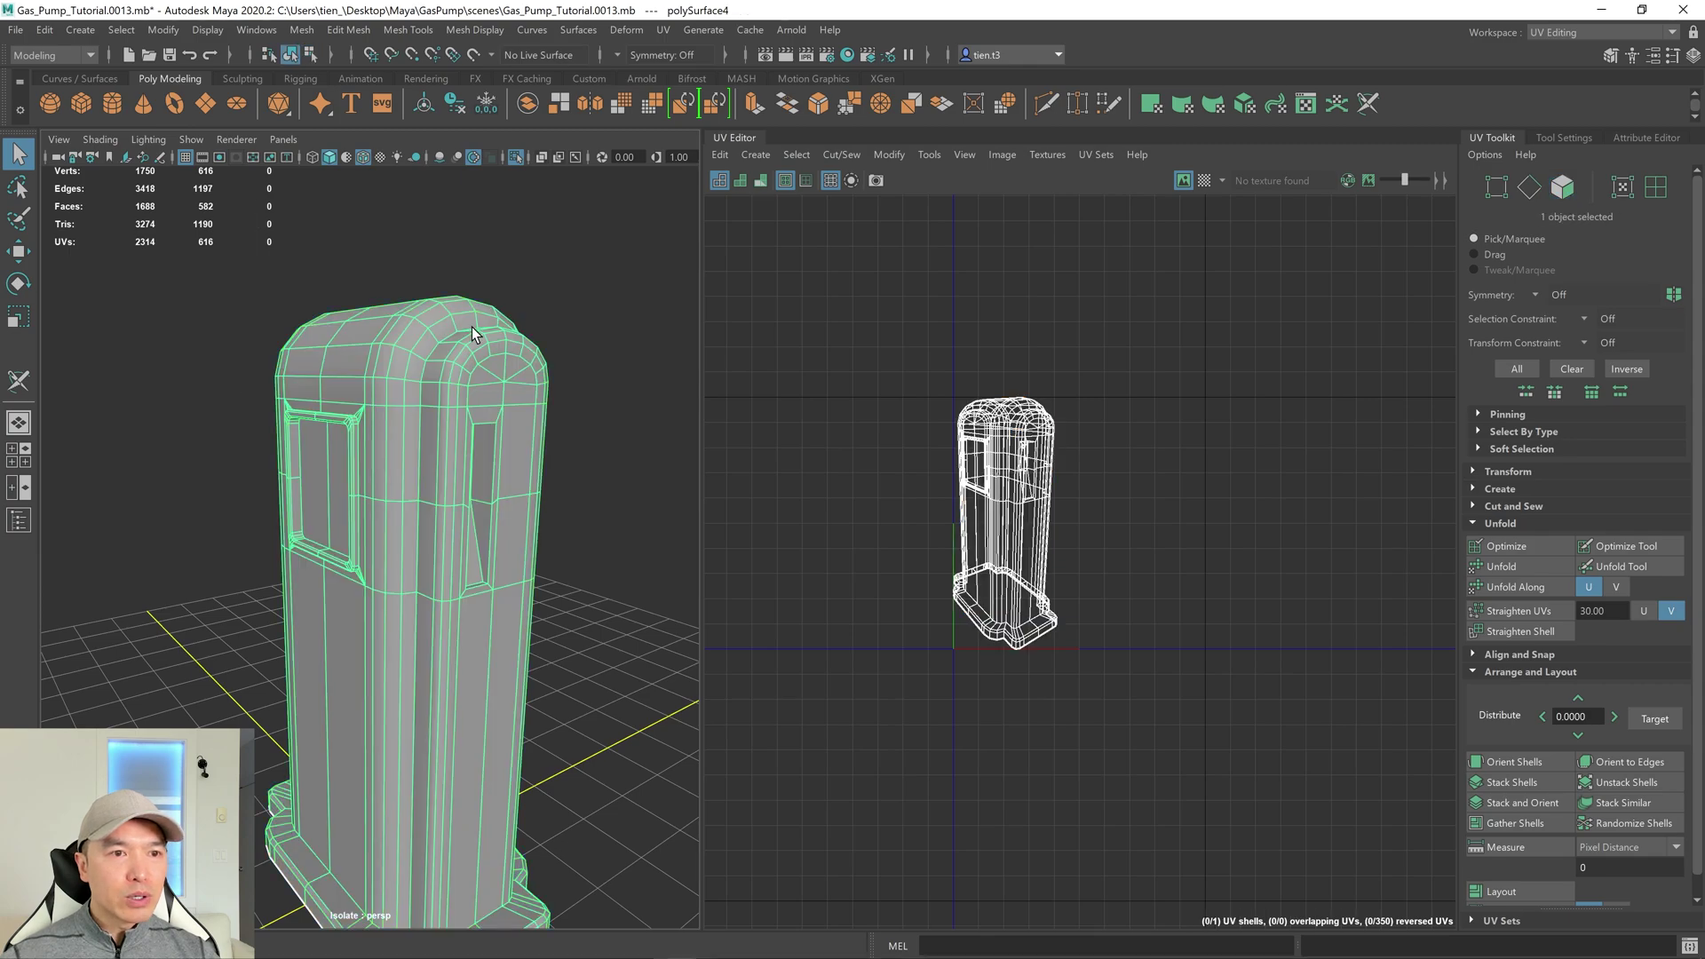
Cut UV seams along the edge loops around the pump body's base with the 3D Cut and Sew UV Tool.
left_click(17, 383)
left_click_drag(216, 475, 433, 409, "alt")
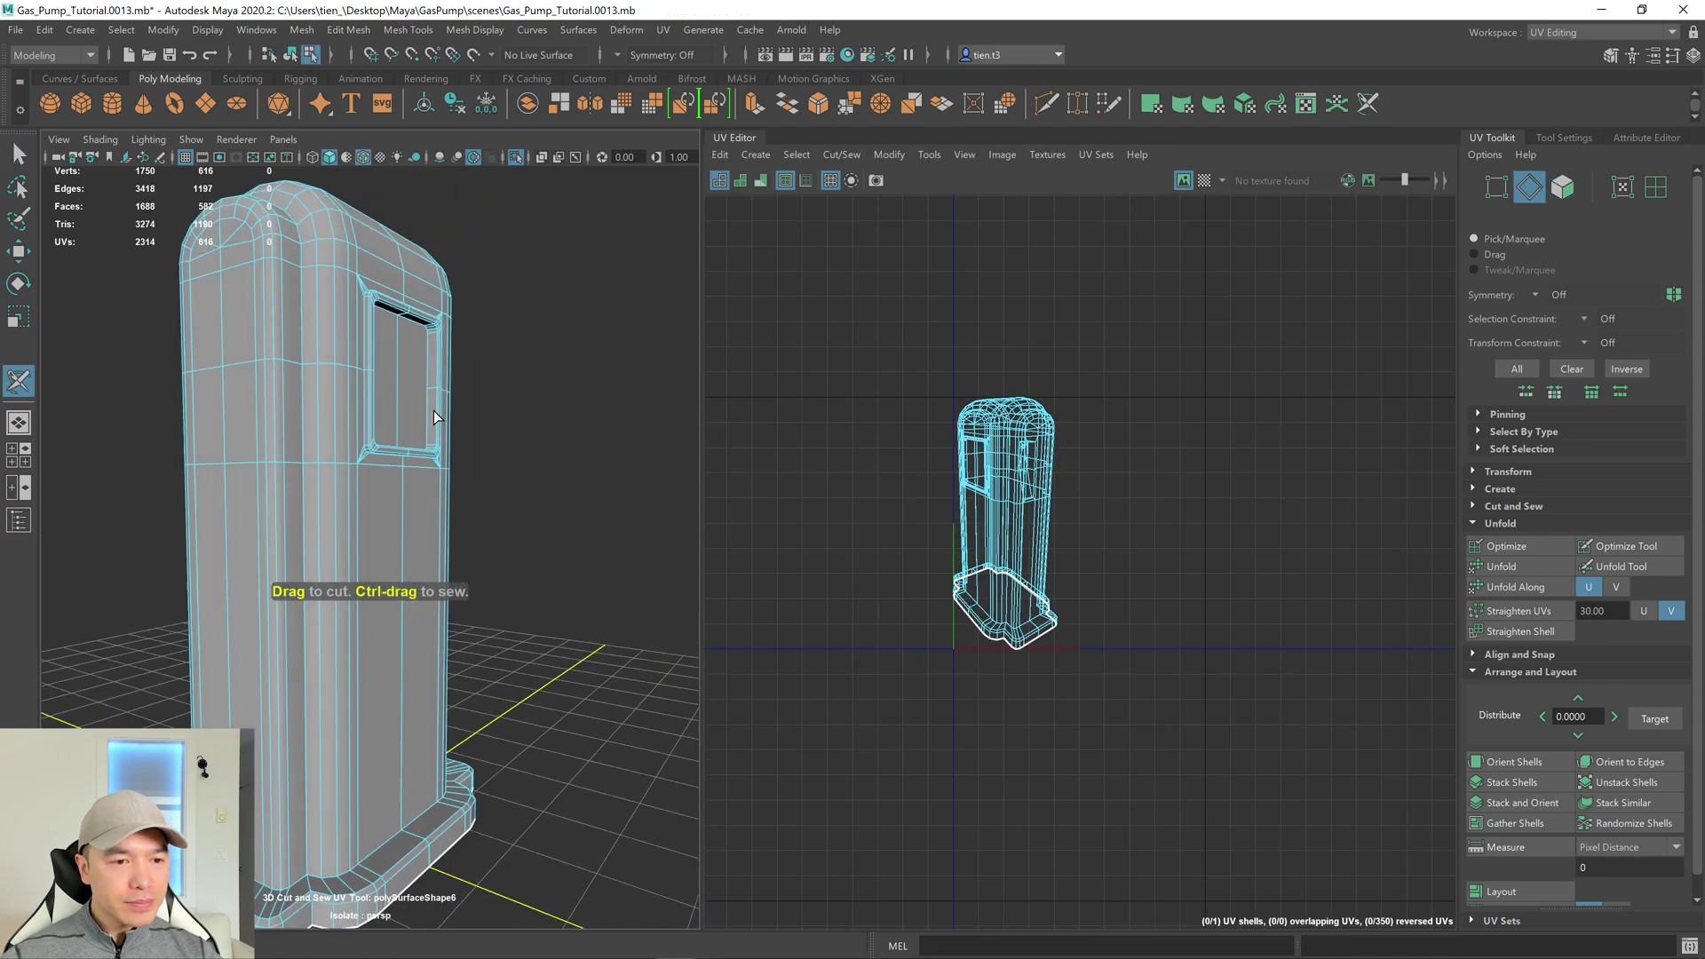
middle_click_drag(438, 471, 438, 370, "alt")
right_click_drag(445, 441, 555, 462, "alt")
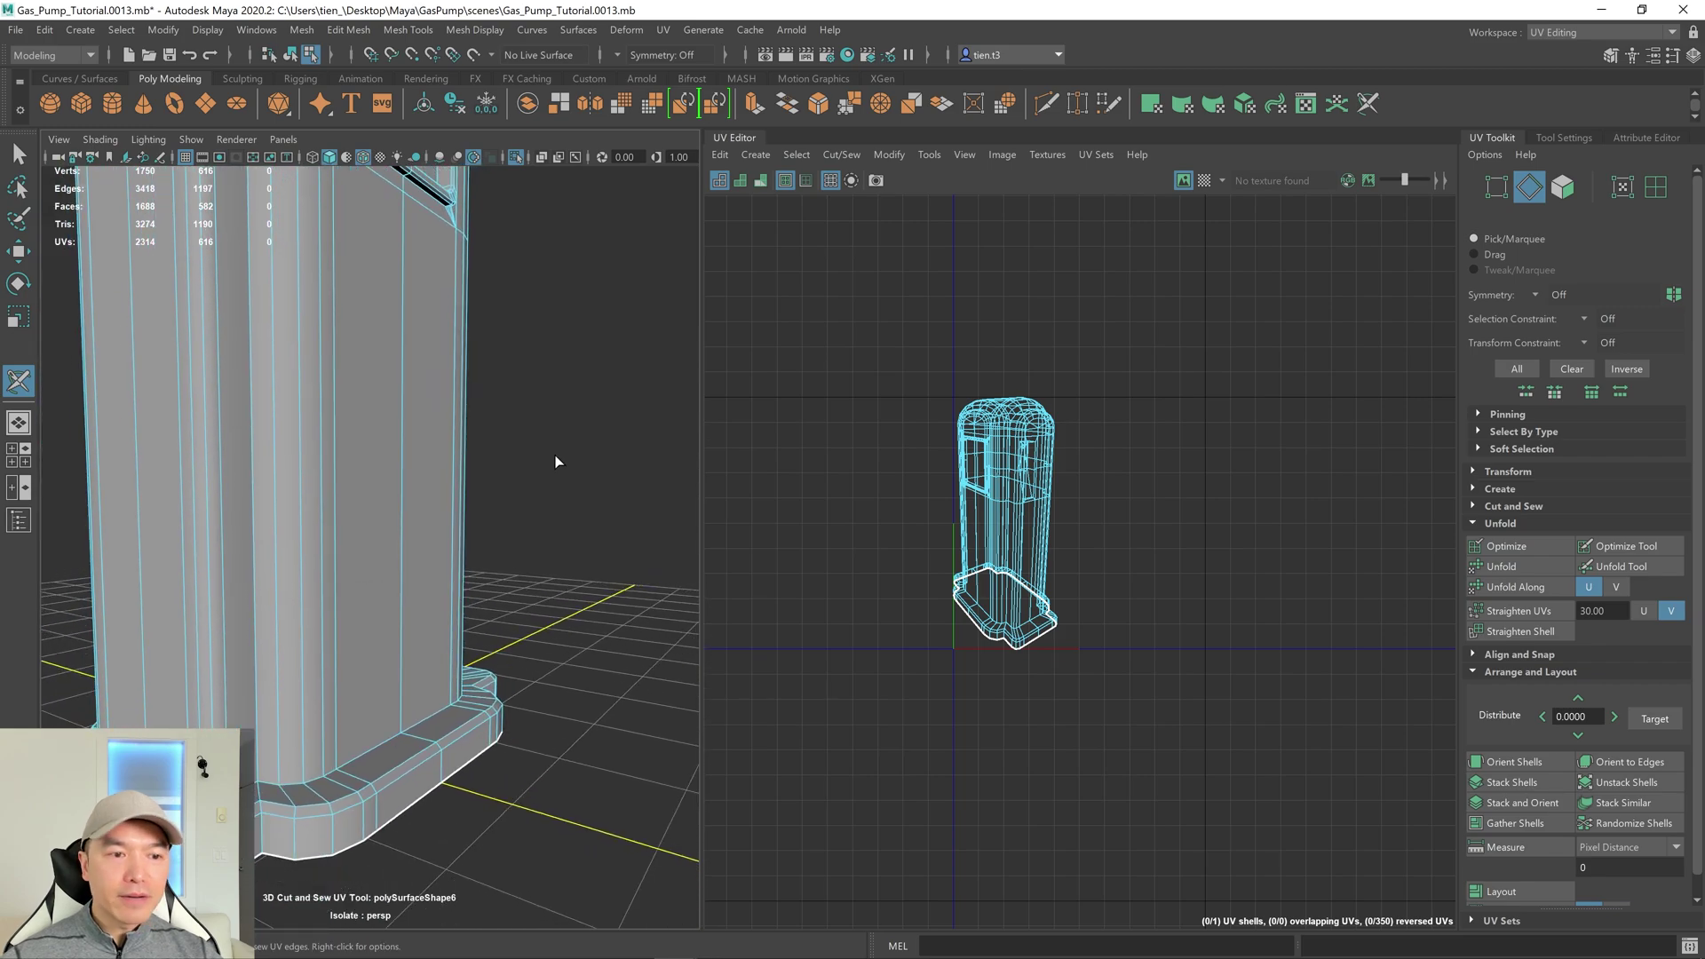
left_click_drag(539, 503, 499, 525, "alt")
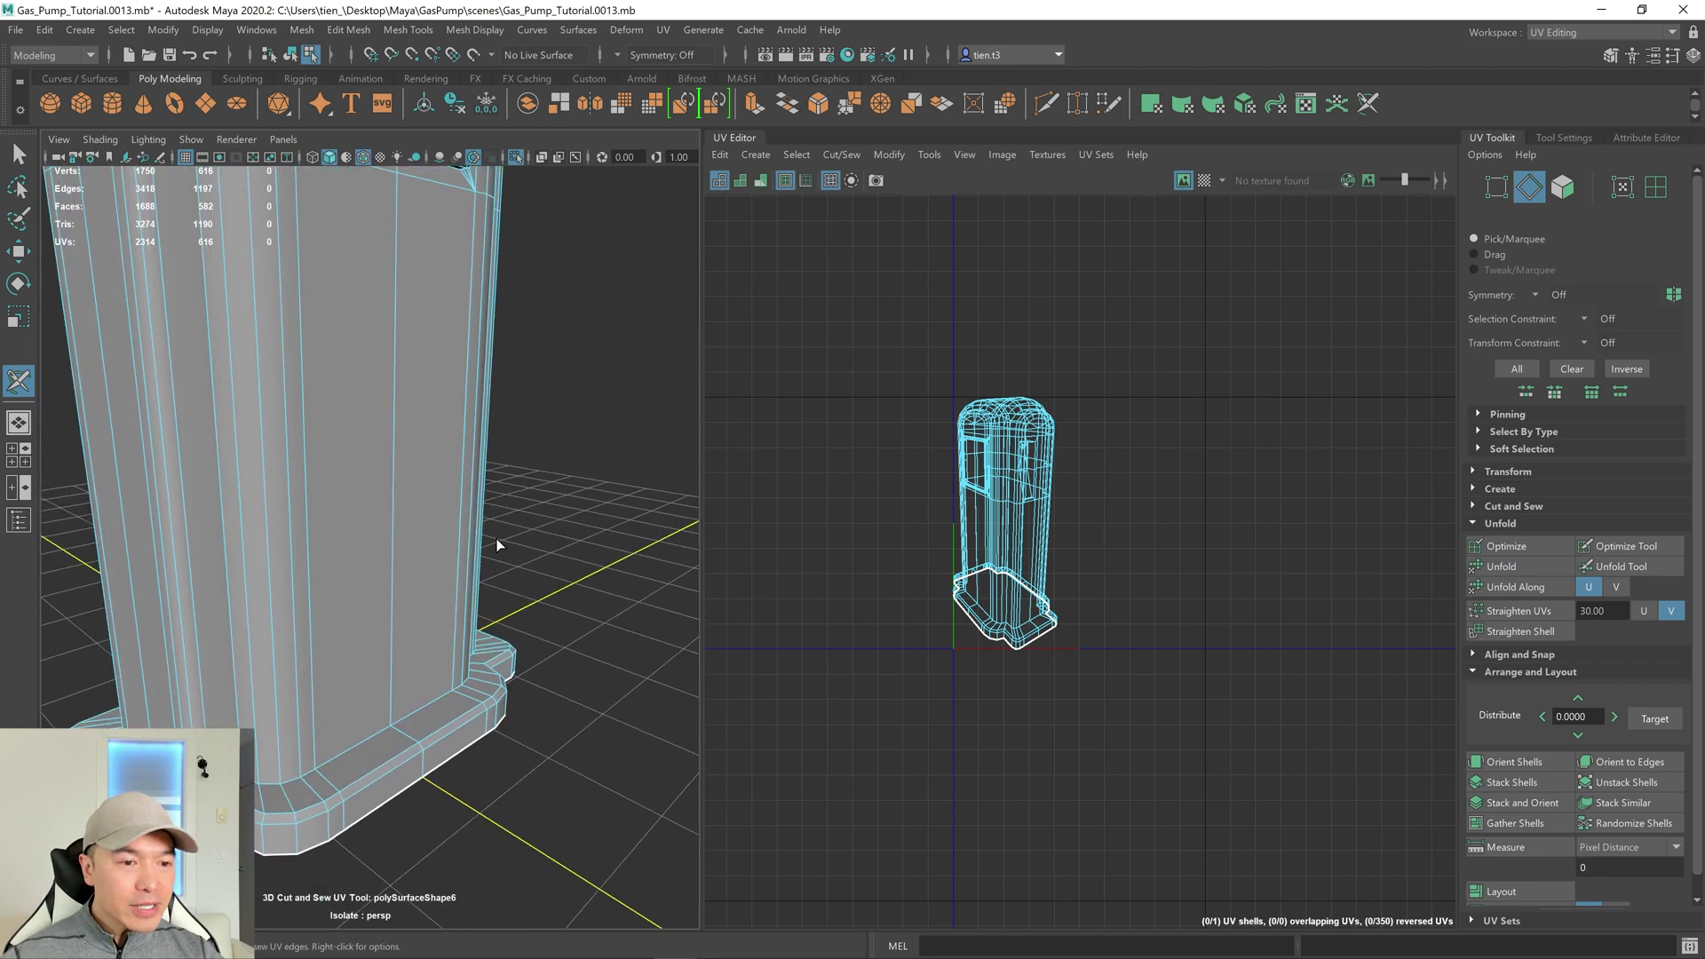
left_click_drag(487, 769, 385, 627, "alt")
double_click(338, 621)
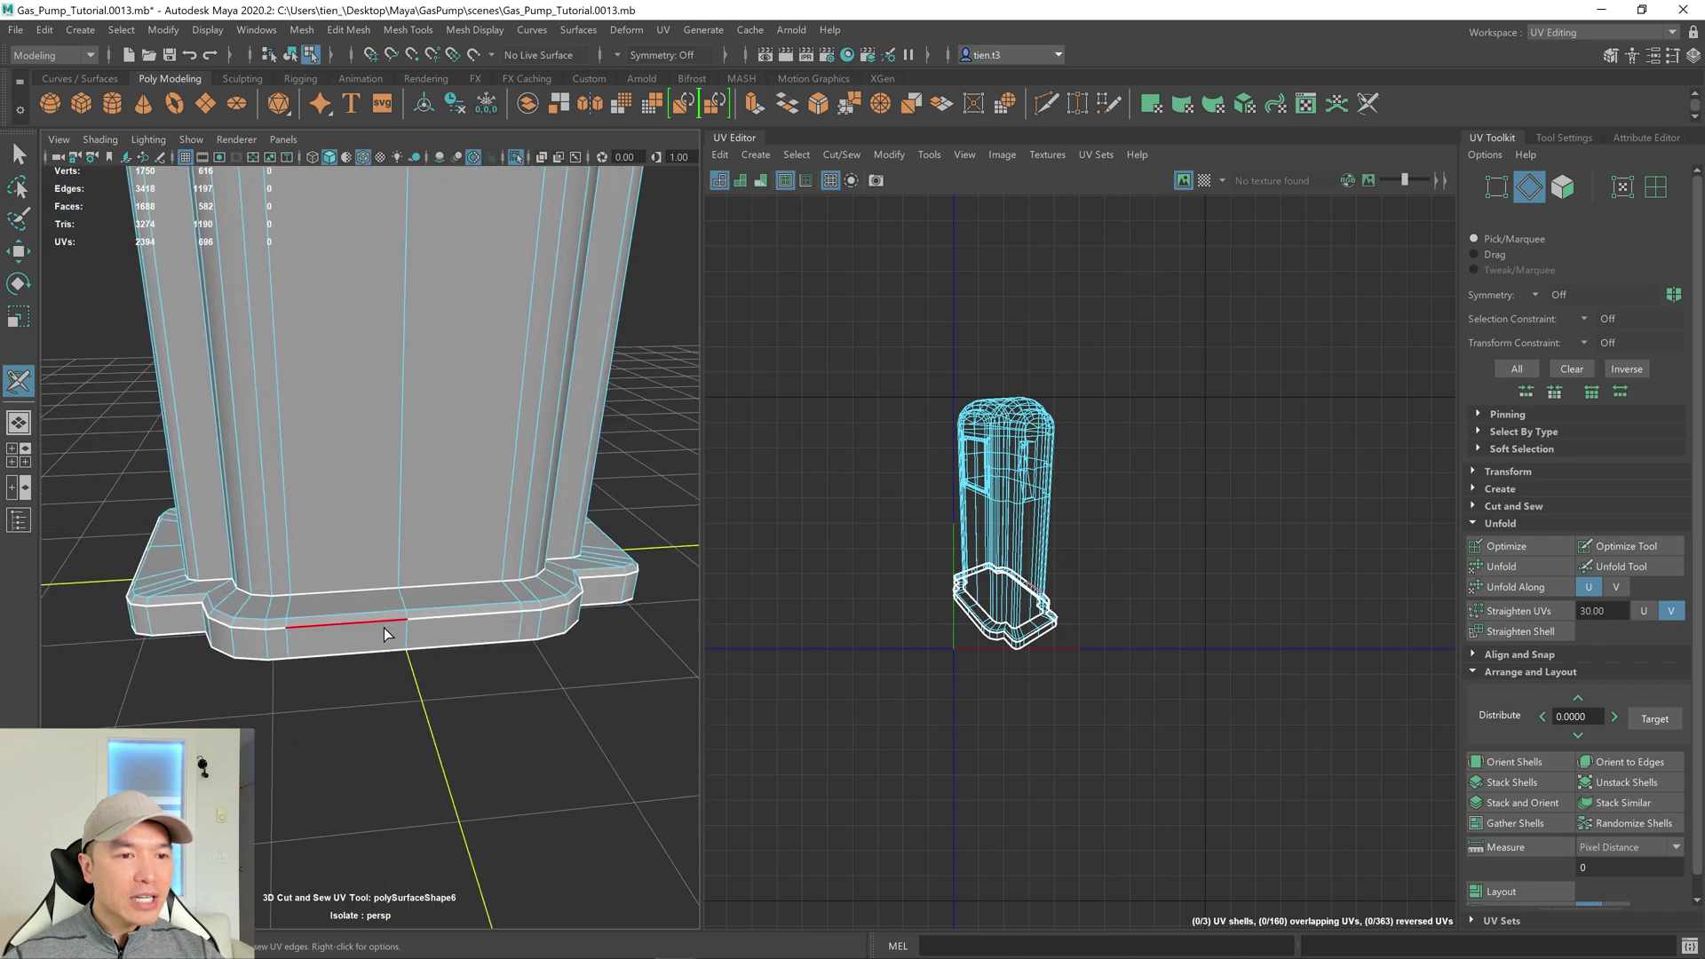
Cut UV seams along the arched edge loops on one side of the pump body.
left_click_drag(451, 676, 626, 585, "alt")
middle_click_drag(518, 590, 444, 826, "alt")
right_click_drag(444, 826, 449, 536, "alt")
left_click_drag(450, 536, 299, 631, "alt")
right_click_drag(297, 632, 306, 657, "alt")
left_click_drag(306, 657, 340, 625, "alt")
right_click_drag(340, 620, 406, 605, "alt")
double_click(299, 488)
double_click(340, 484)
Cut the matching arched UV seams on the opposite side of the pump body.
left_click_drag(338, 490, 356, 519, "alt")
right_click_drag(358, 520, 507, 526, "alt")
middle_click_drag(191, 572, 342, 522, "alt")
double_click(386, 502)
double_click(368, 493)
Cut UV seams along the outer and inner edge loops of the frame around the pump body's recessed panel.
left_click_drag(375, 515, 150, 512, "alt")
right_click_drag(342, 515, 553, 522, "alt")
left_click_drag(352, 546, 350, 601, "alt")
right_click_drag(350, 601, 520, 598, "alt")
left_click(273, 588)
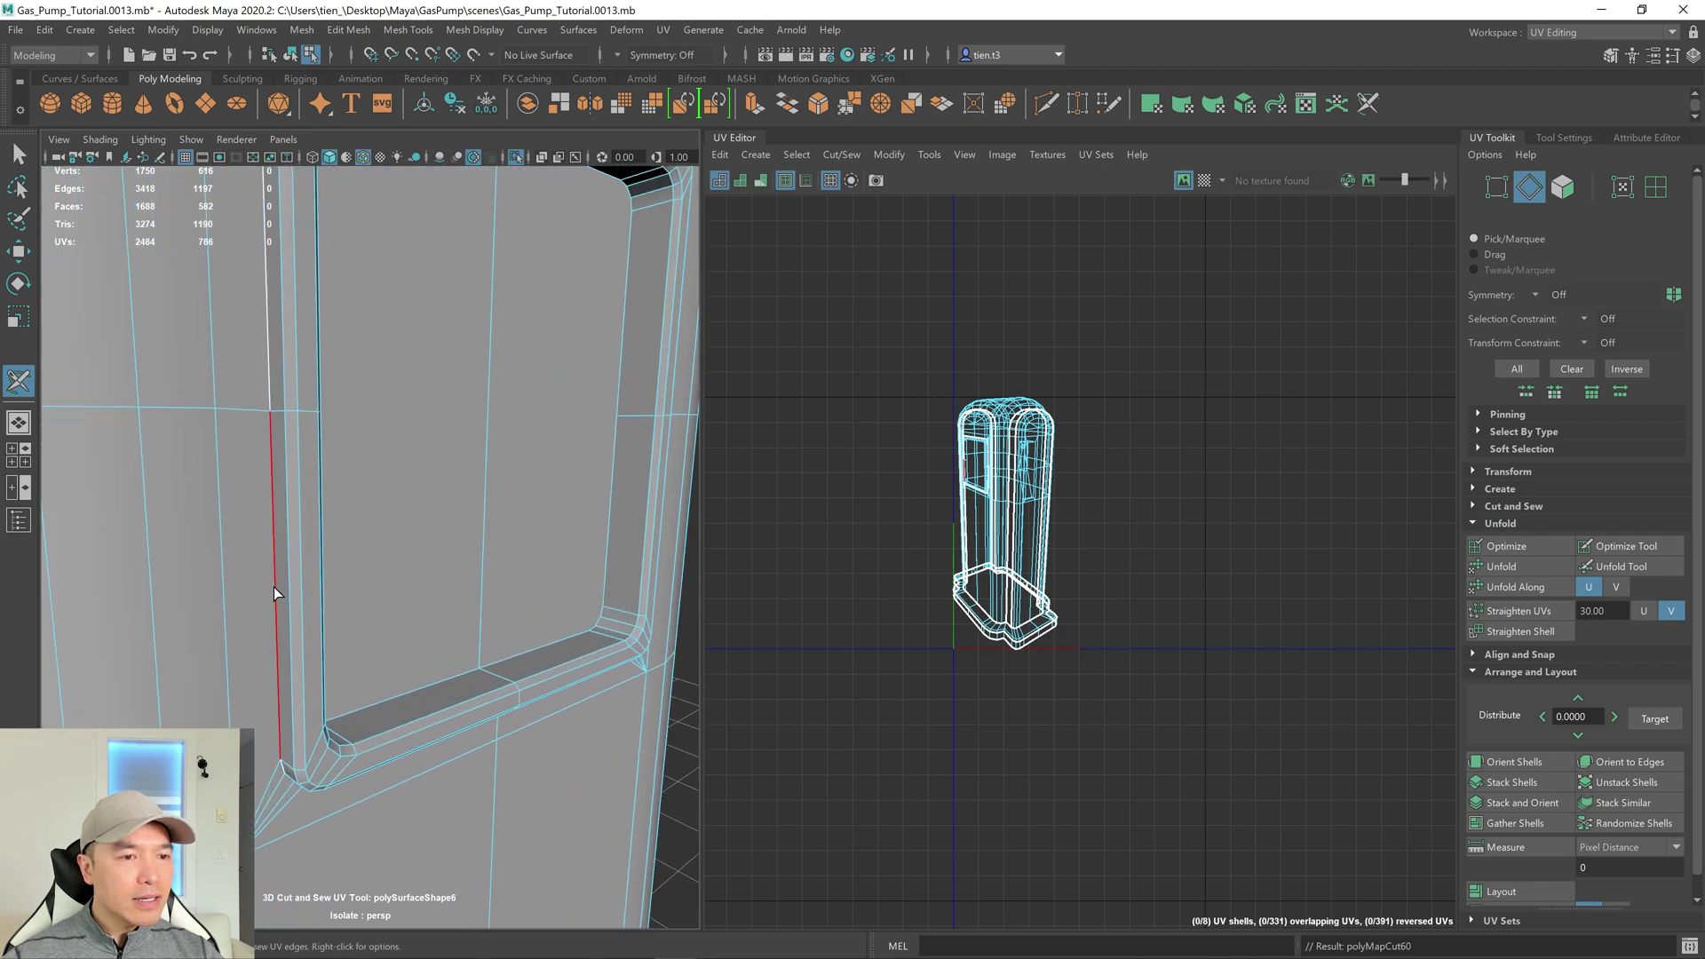
left_click_drag(286, 588, 227, 596, "alt")
right_click_drag(573, 593, 611, 595, "alt")
middle_click_drag(611, 595, 502, 609, "alt")
right_click_drag(503, 609, 559, 609, "alt")
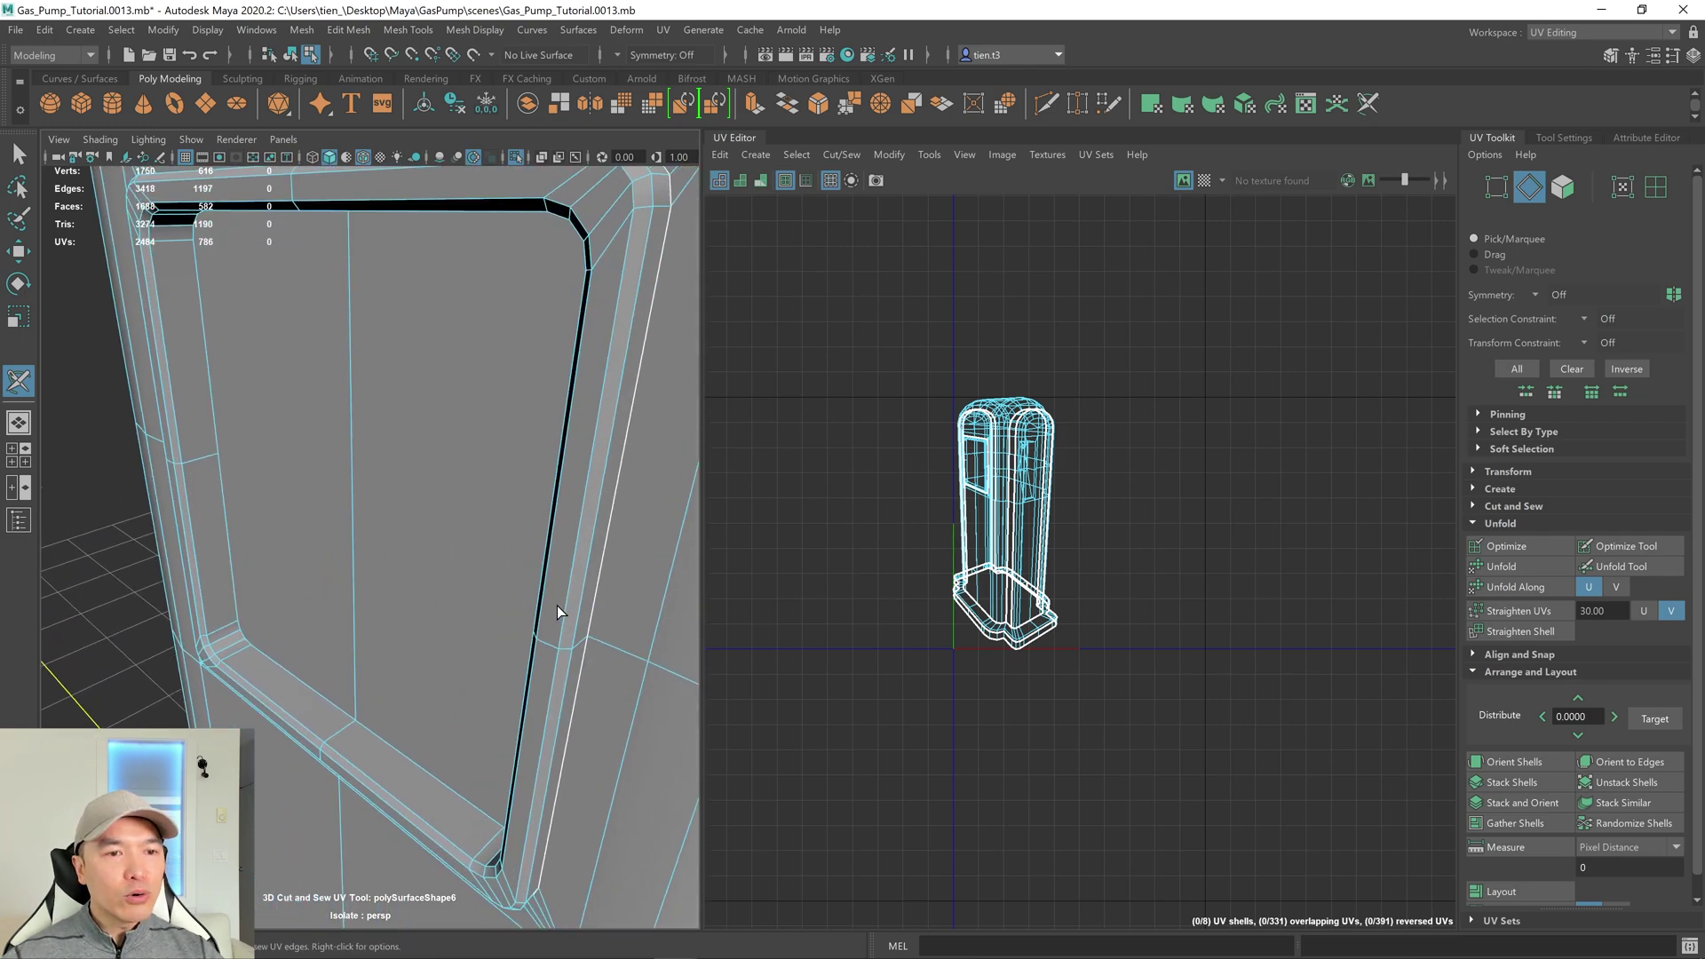
middle_click_drag(559, 609, 470, 632, "alt")
double_click(440, 440)
left_click_drag(362, 538, 350, 472, "alt")
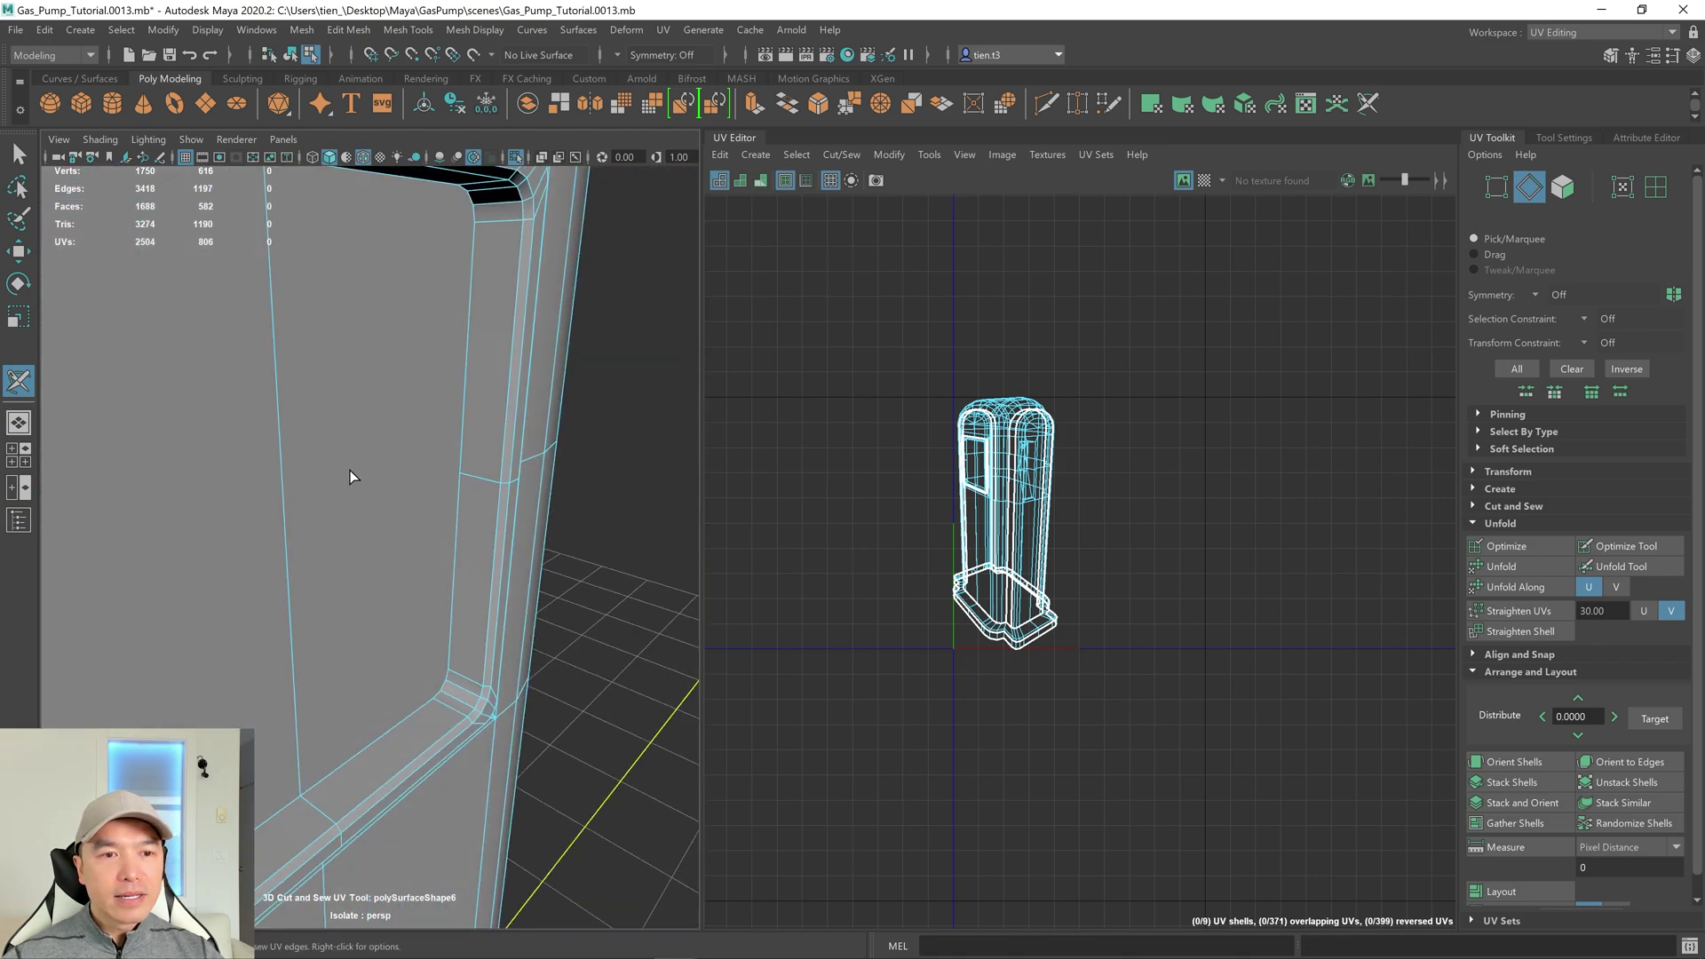
left_click(503, 429)
left_click_drag(505, 423, 460, 476, "alt")
Cut a UV seam along the lower inner edge where the recessed panel meets its surrounding wall.
left_click_drag(430, 541, 221, 586, "alt")
right_click_drag(221, 586, 437, 562, "alt")
left_click_drag(435, 562, 712, 609, "alt")
middle_click_drag(711, 609, 536, 563, "alt")
left_click_drag(536, 563, 445, 582, "alt")
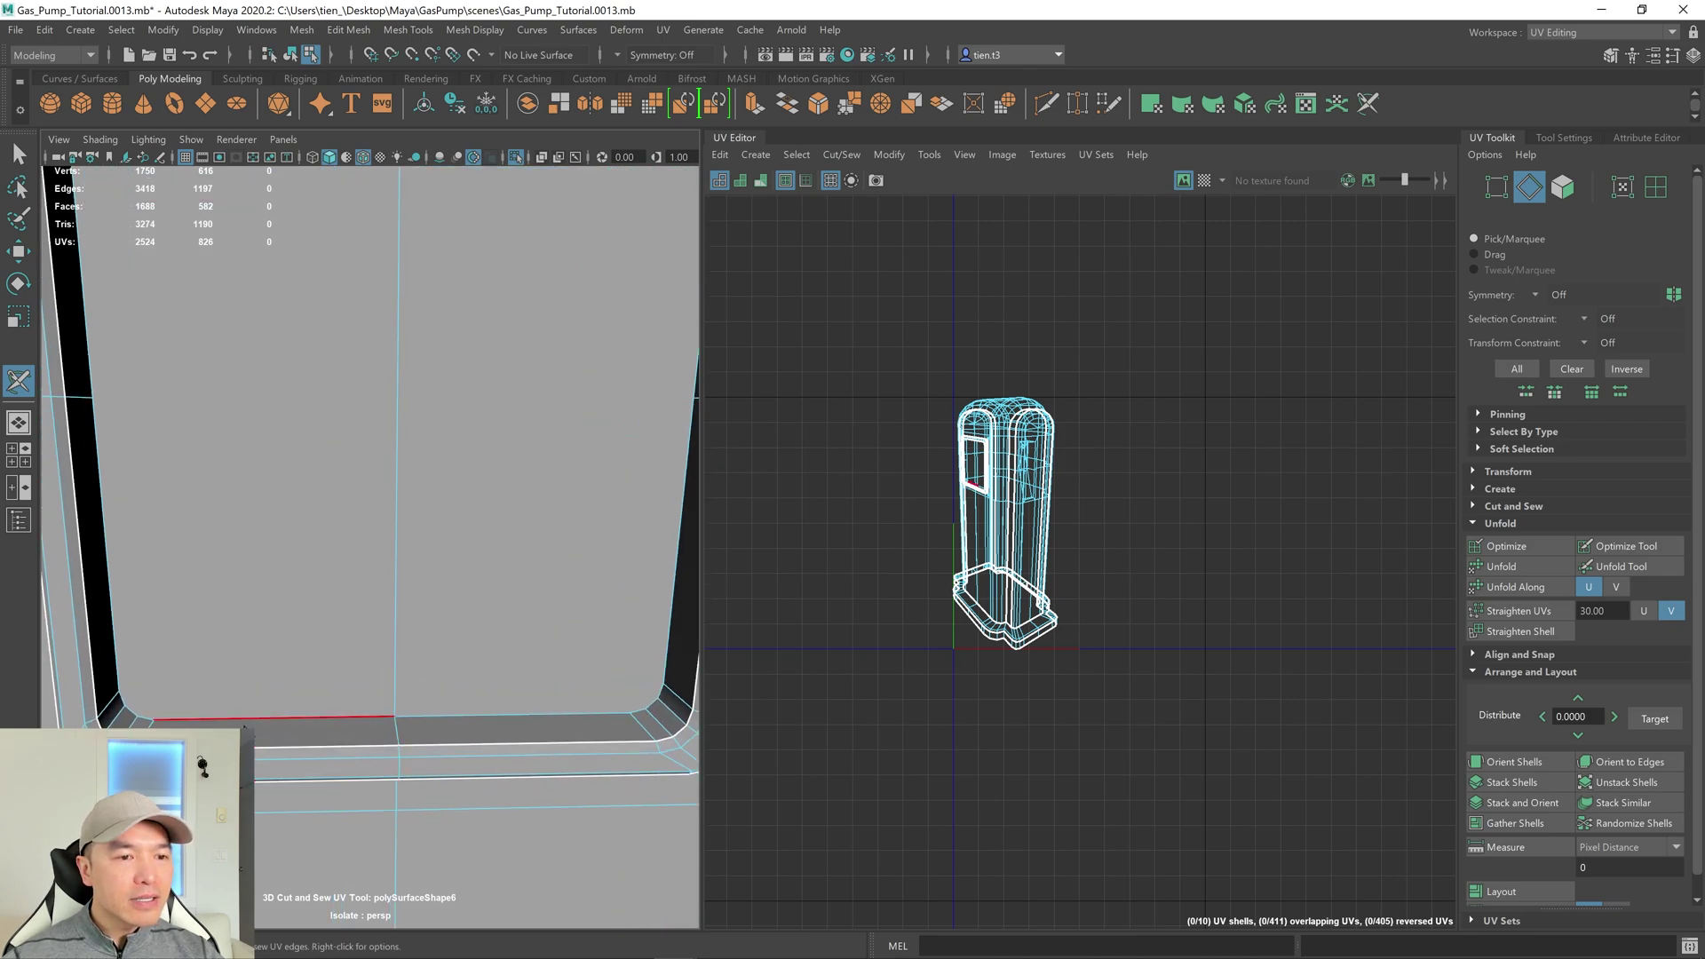
left_click(251, 721)
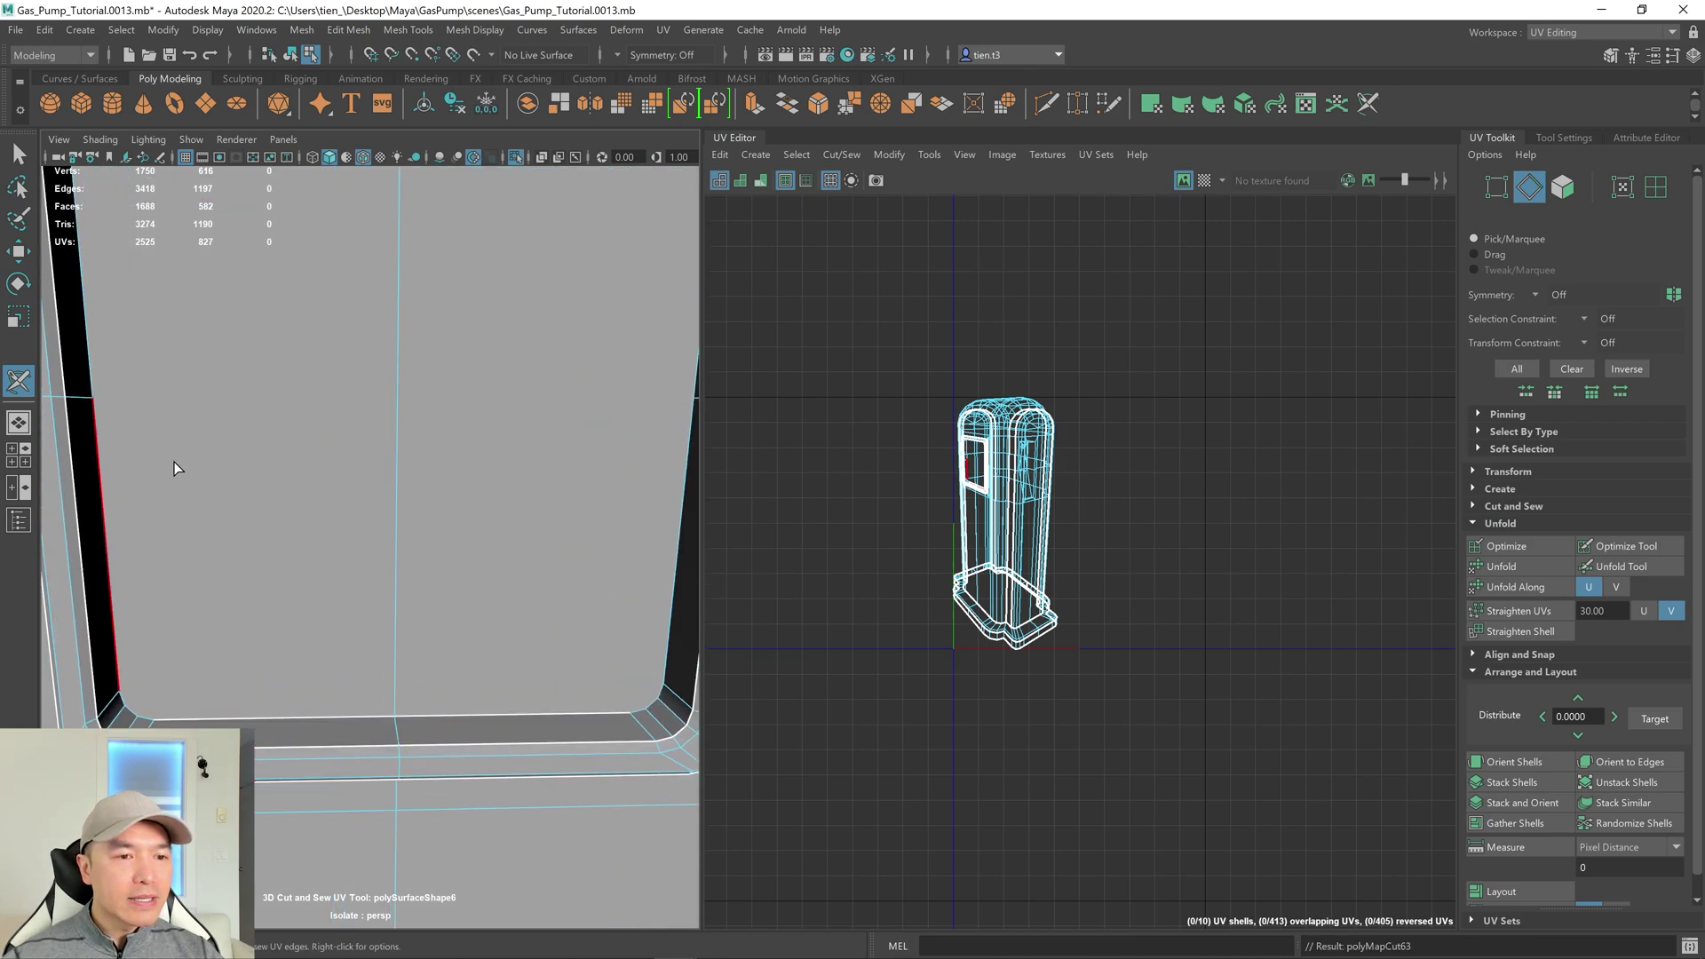
Continue the recessed panel's inner seam around the lower corner and up the adjacent side, undoing the stray cut at the corner.
left_click_drag(175, 468, 150, 462, "alt")
left_click_drag(133, 589, 252, 582, "alt")
left_click(222, 692)
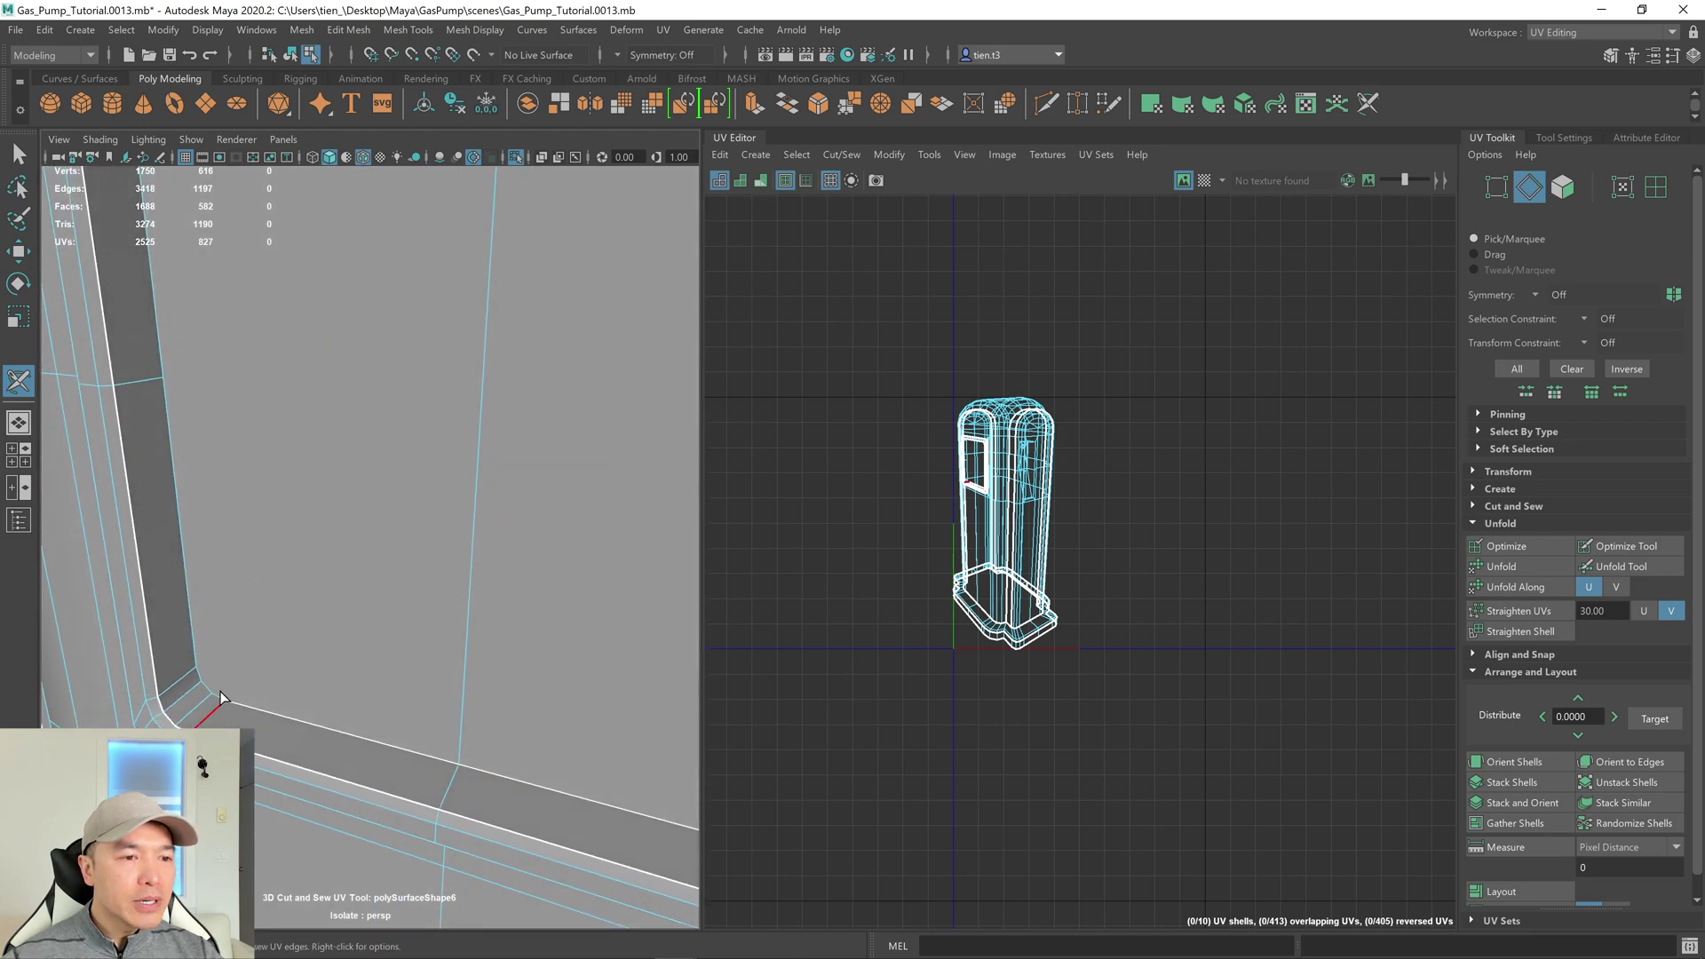
key("ctrl+z")
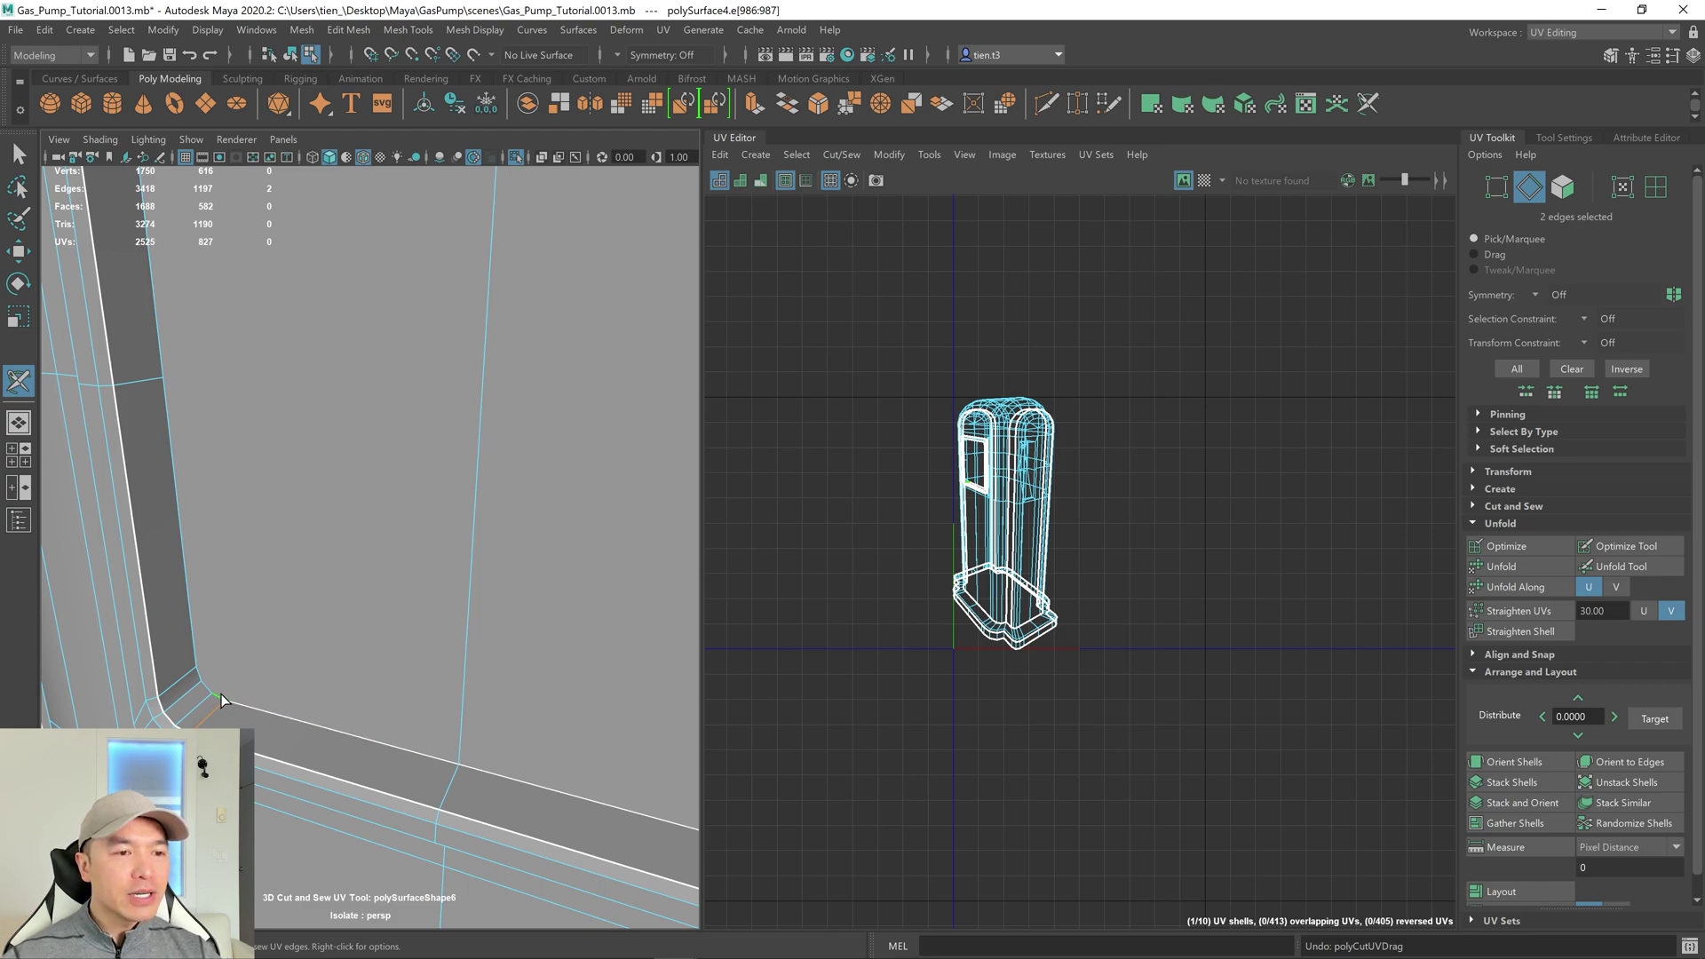
left_click(222, 693)
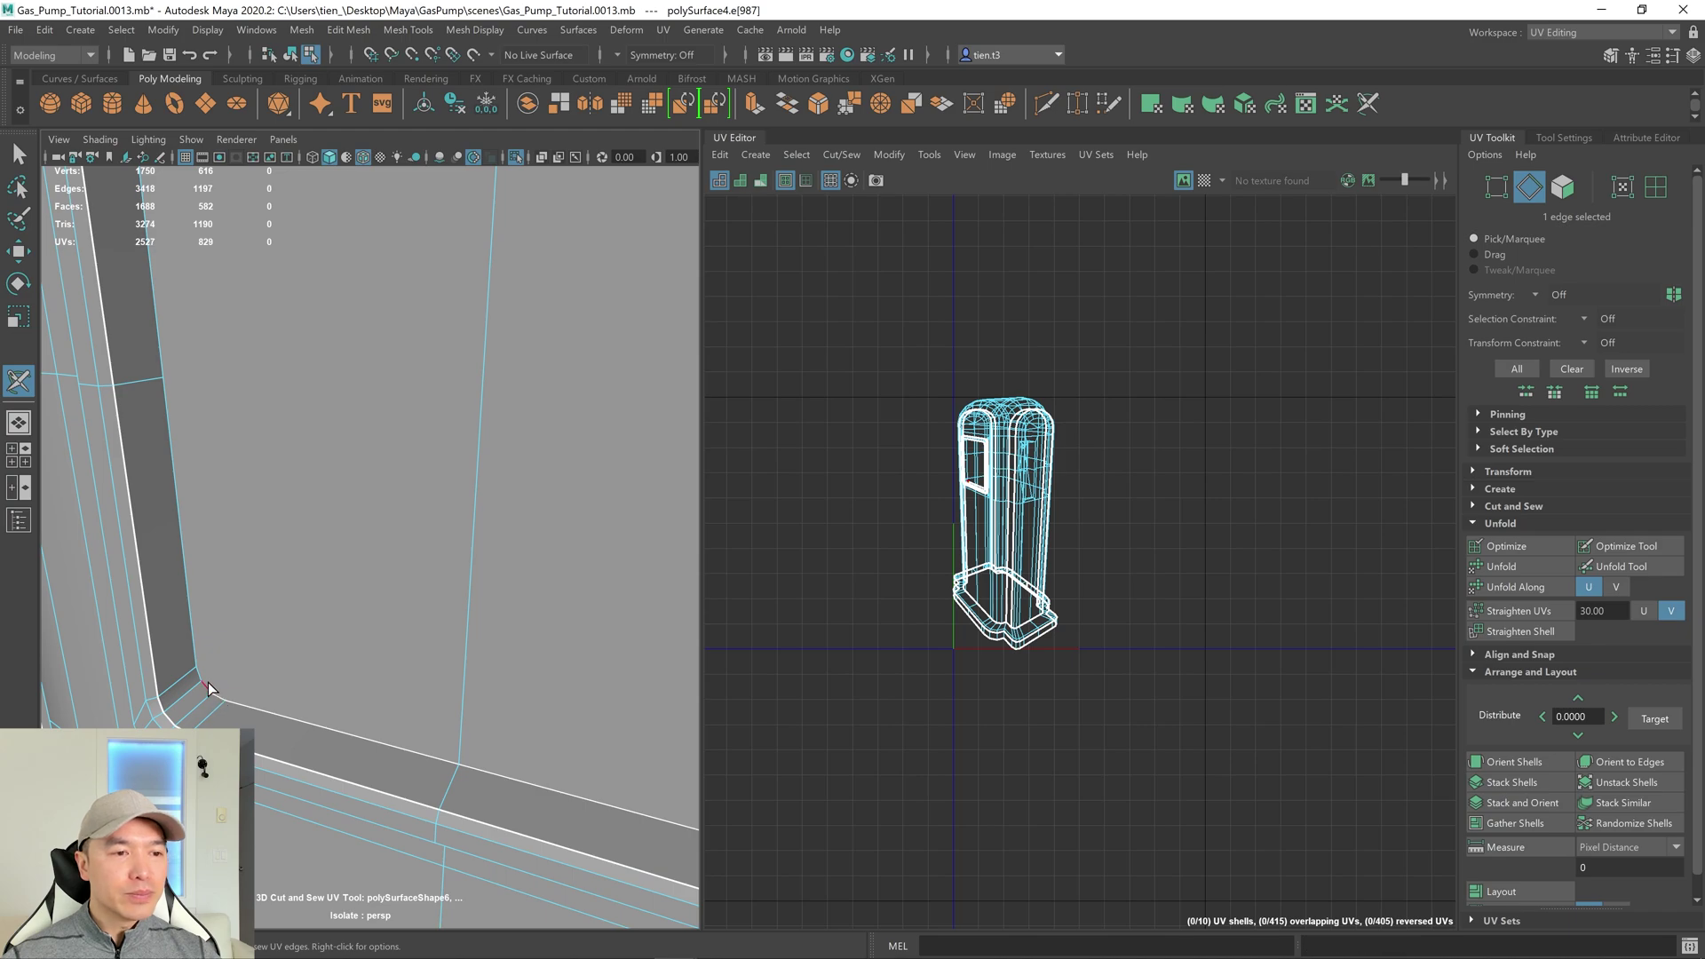
left_click(200, 665)
left_click(190, 591)
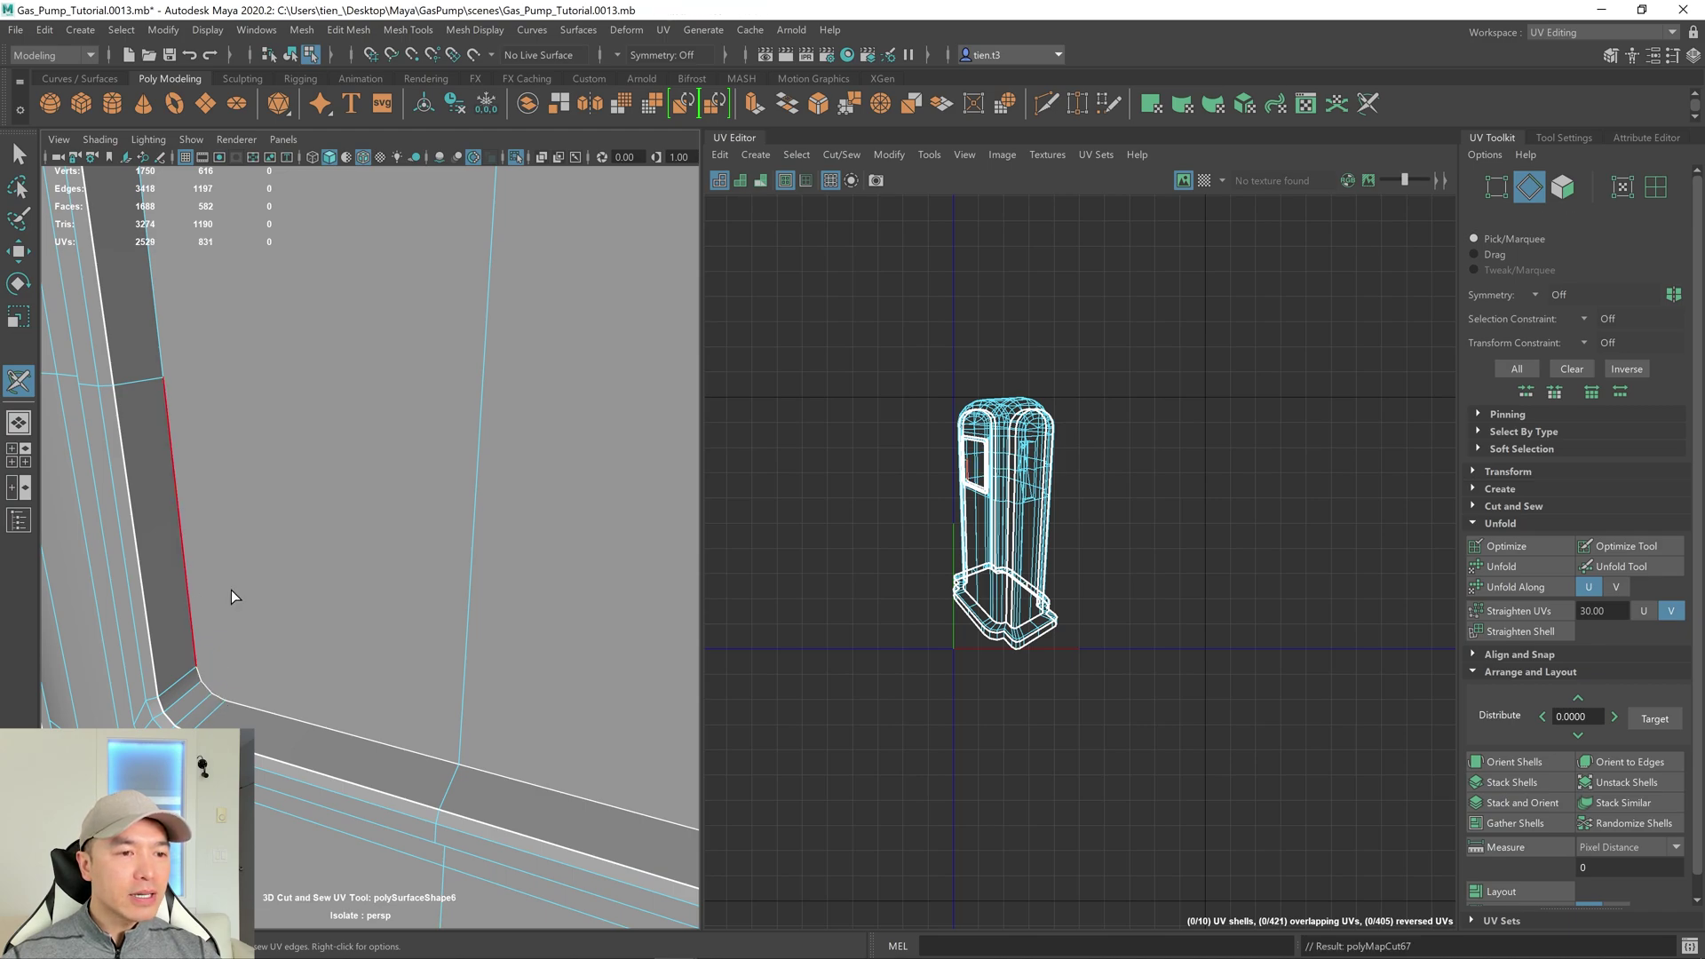
Extend the recessed panel's inner seam up the rest of that side, around the upper corner and along the upper edge.
middle_click_drag(231, 589, 278, 776, "alt")
left_click_drag(278, 776, 290, 714, "alt")
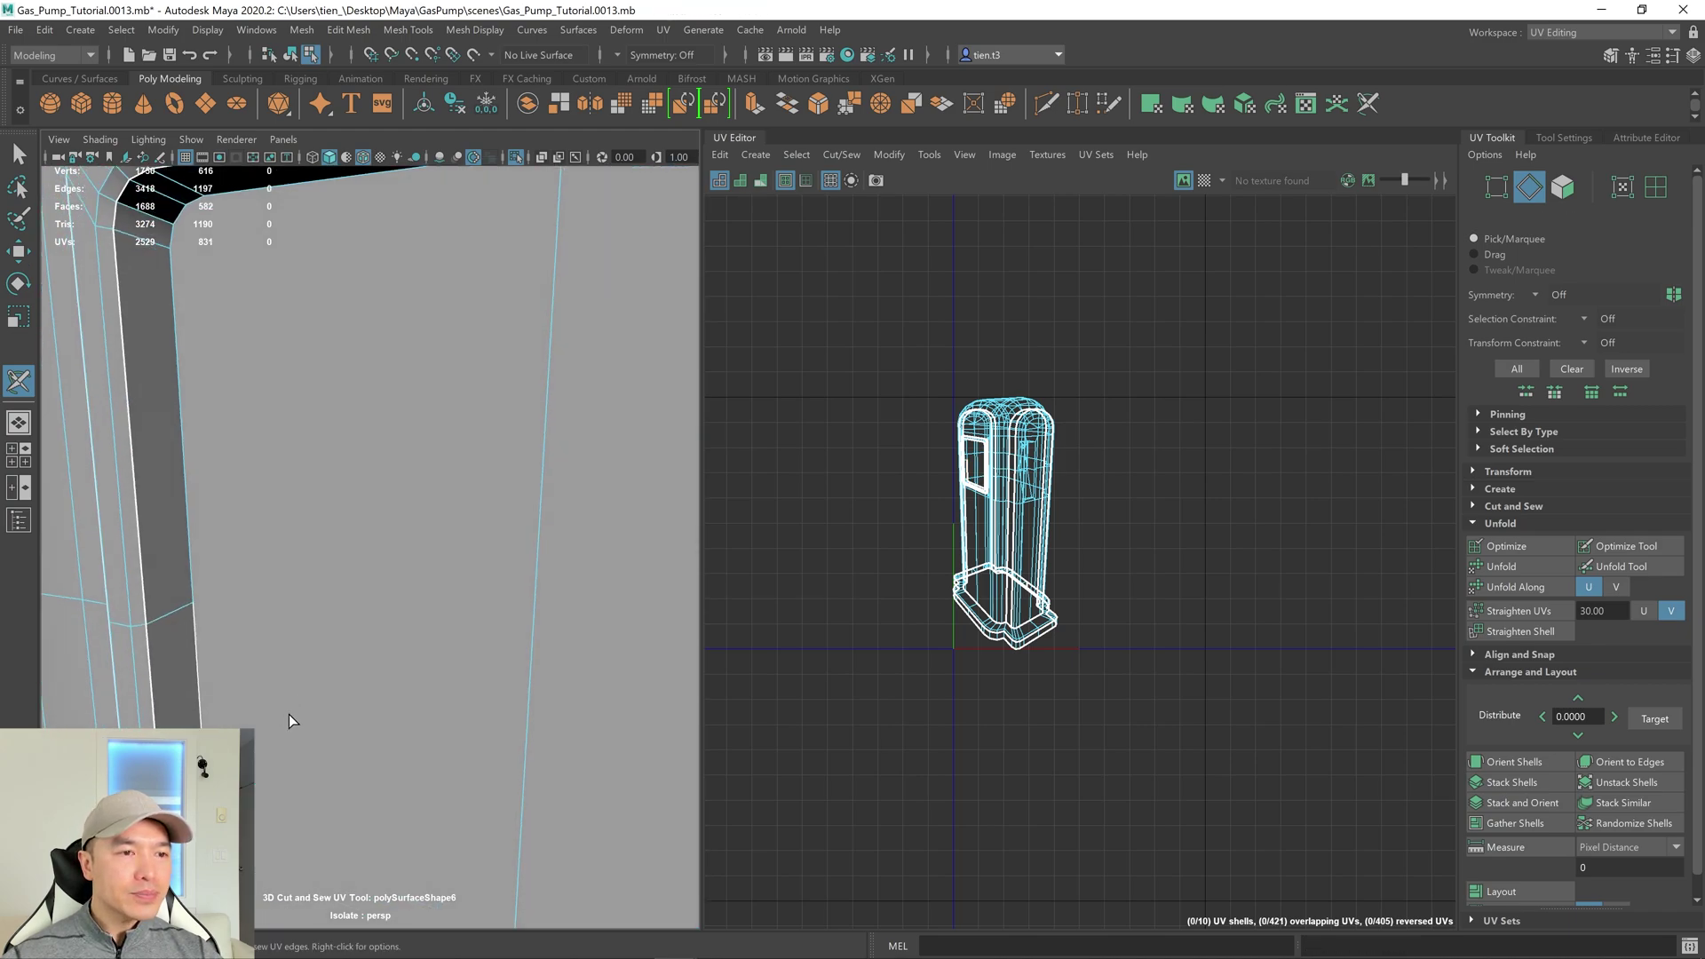
left_click(184, 364)
middle_click_drag(220, 373, 251, 468, "alt")
mouse_move(251, 468)
left_mouse_down("alt")
mouse_move(252, 506)
mouse_move(249, 484)
left_mouse_up("alt")
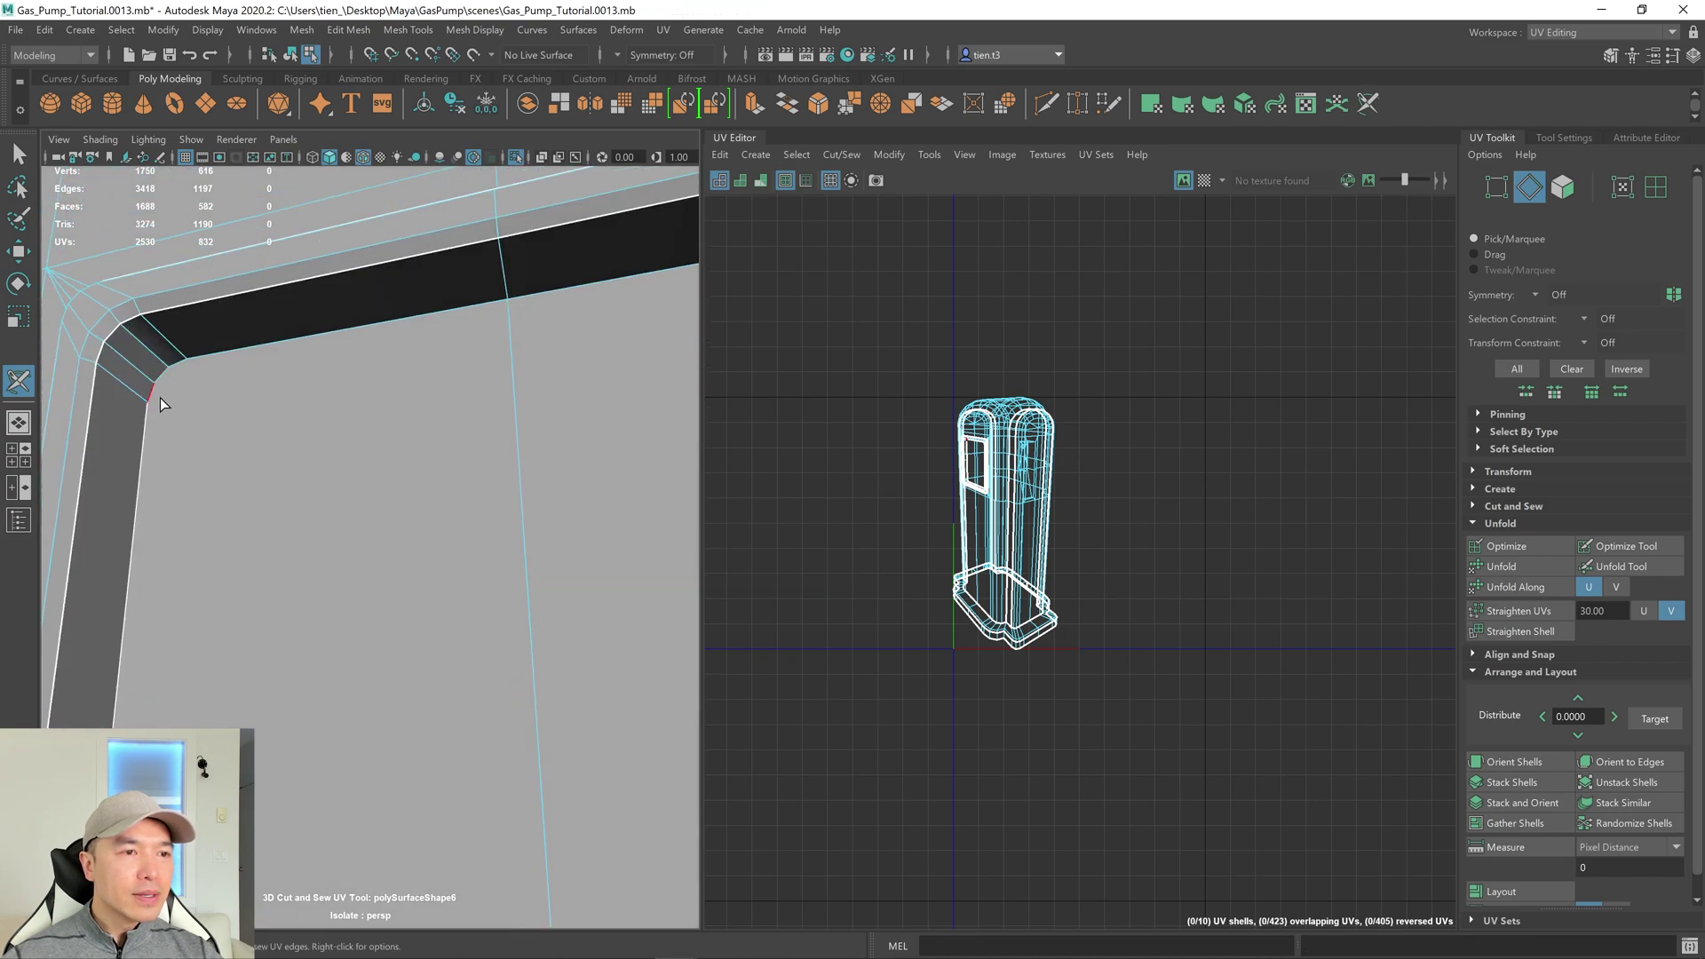
left_click(188, 375)
double_click(365, 348)
Cut the recessed panel's inner seam around the opposite upper corner and down that side.
left_click_drag(334, 395, 396, 380, "alt")
middle_click_drag(434, 388, 91, 358, "alt")
left_click_drag(502, 415, 482, 319, "alt")
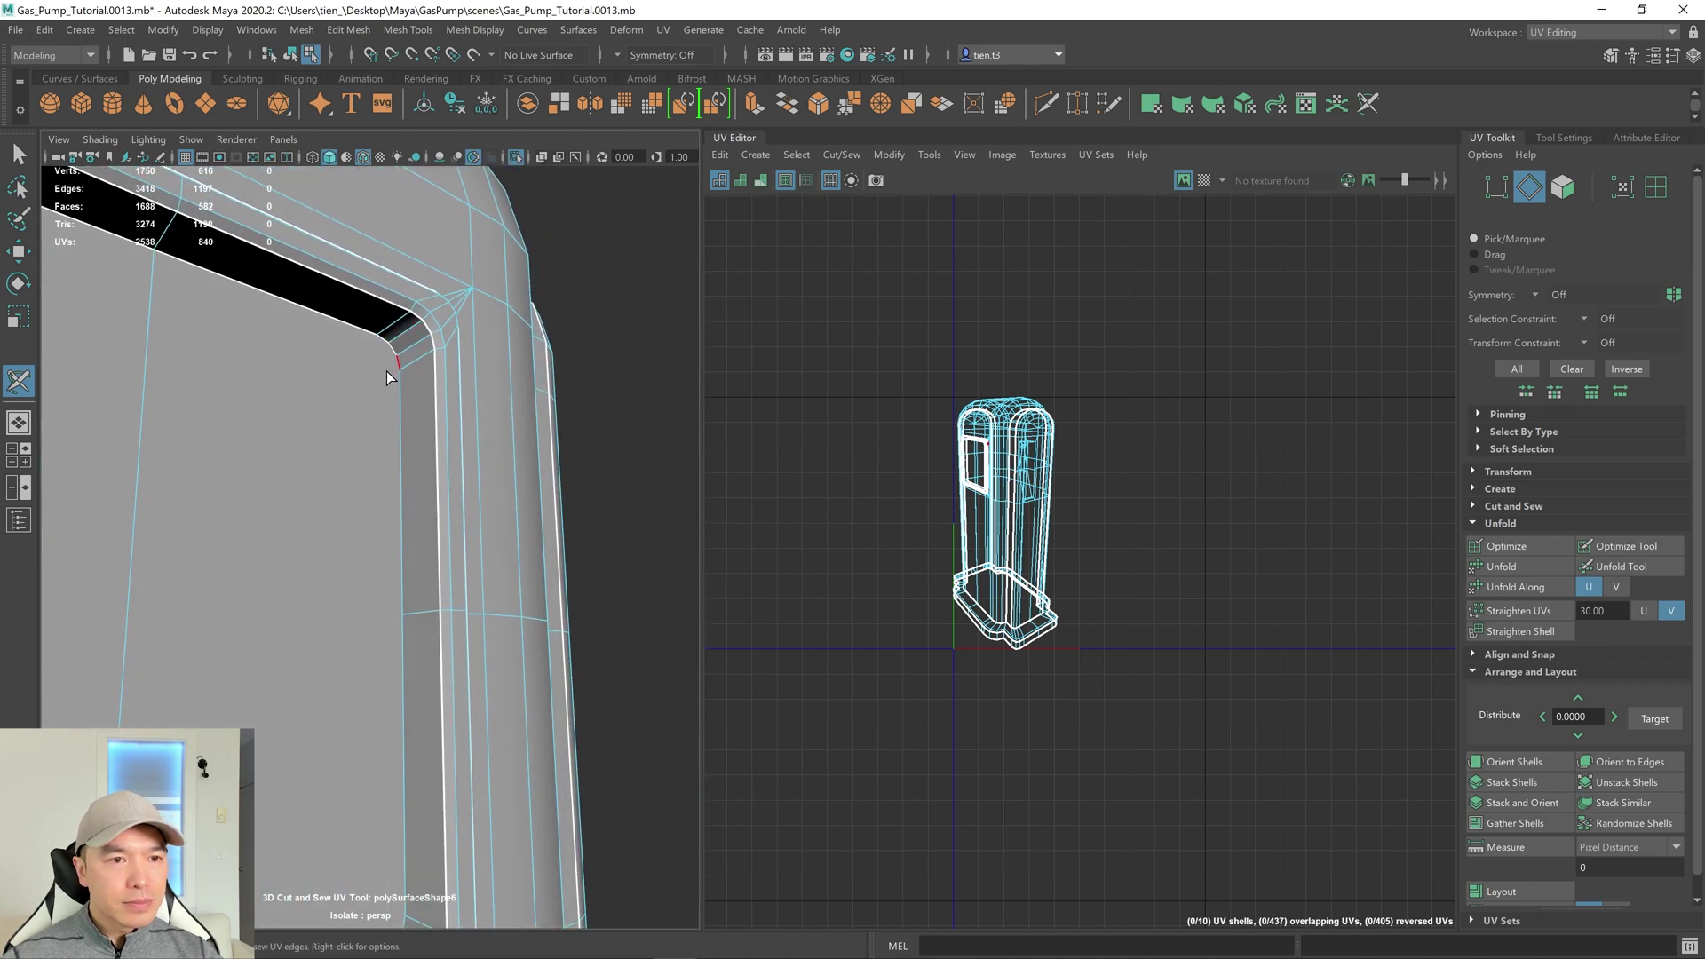
left_click_drag(472, 401, 385, 326, "alt")
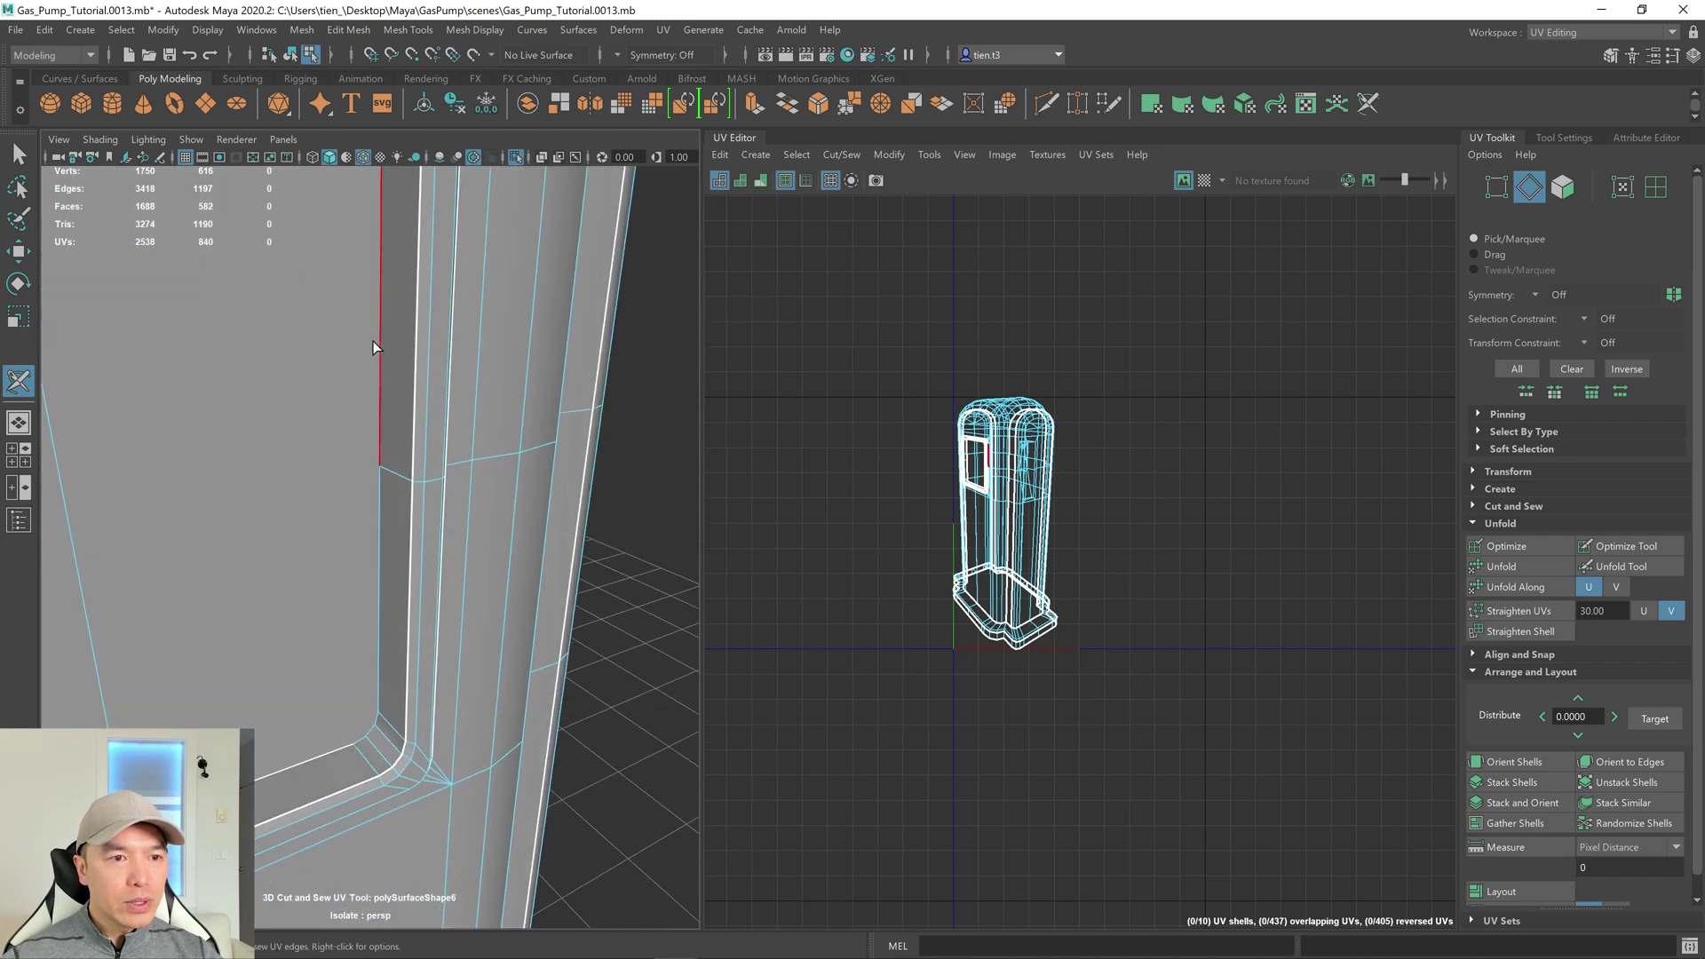
left_click(371, 540)
left_click_drag(371, 542, 292, 539, "alt")
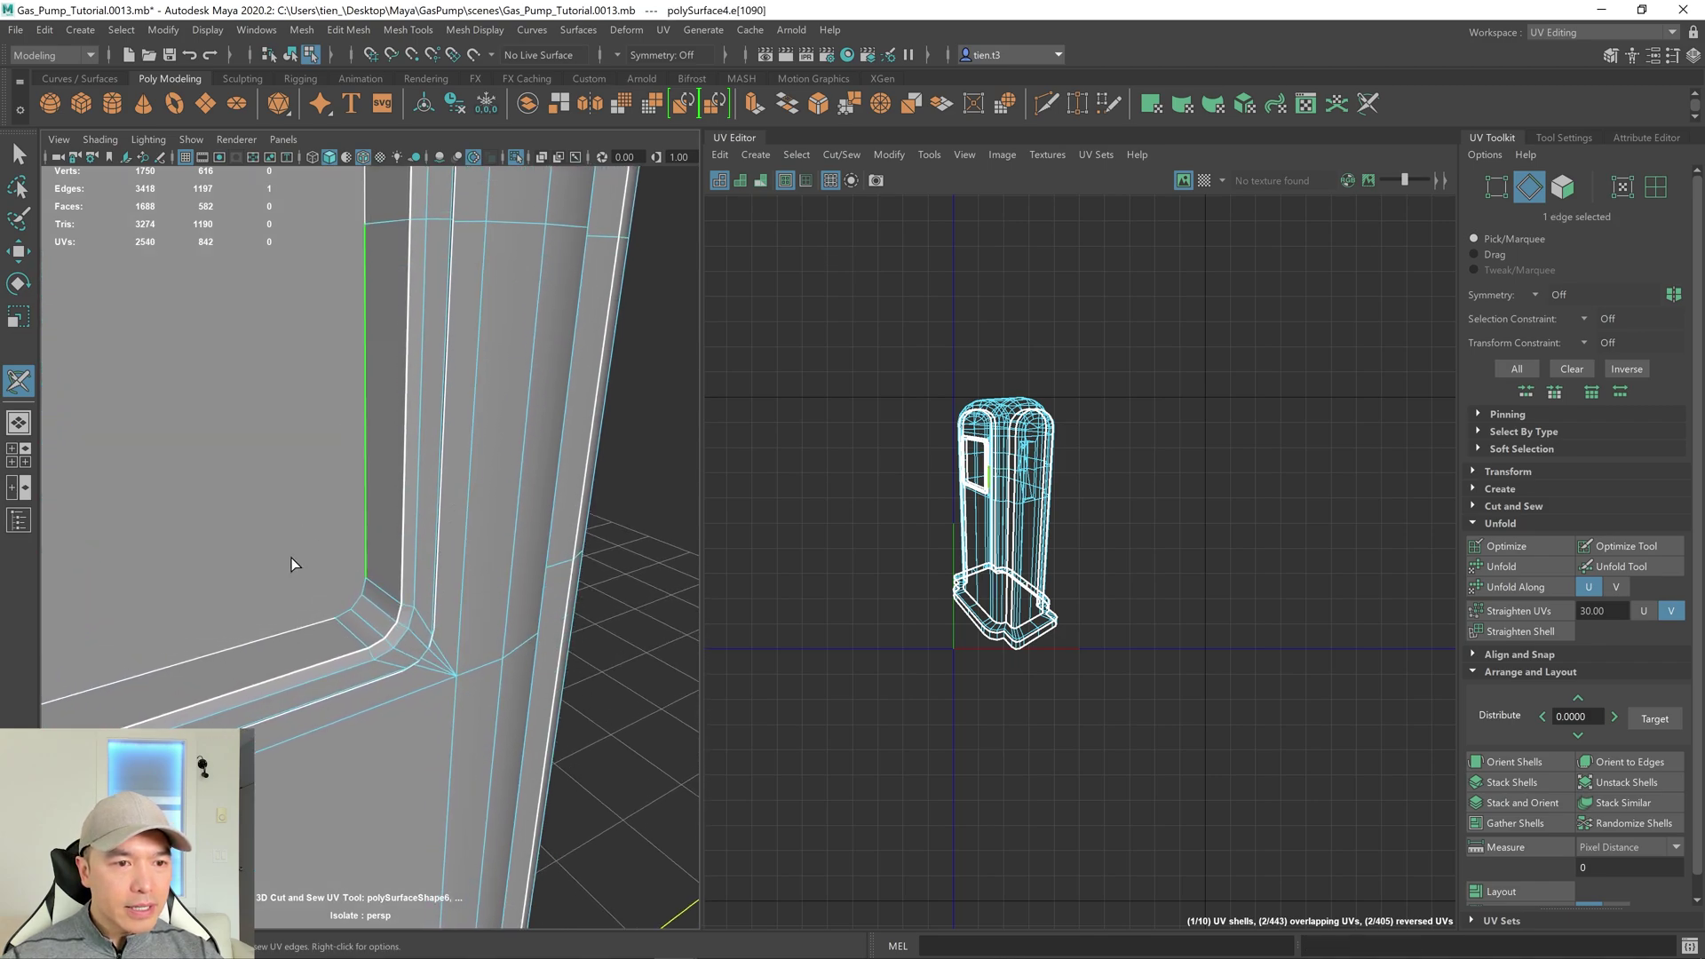
Close the inner seam loop at the last lower corner and cut across the recess's wall at its lower edge.
left_click(360, 586)
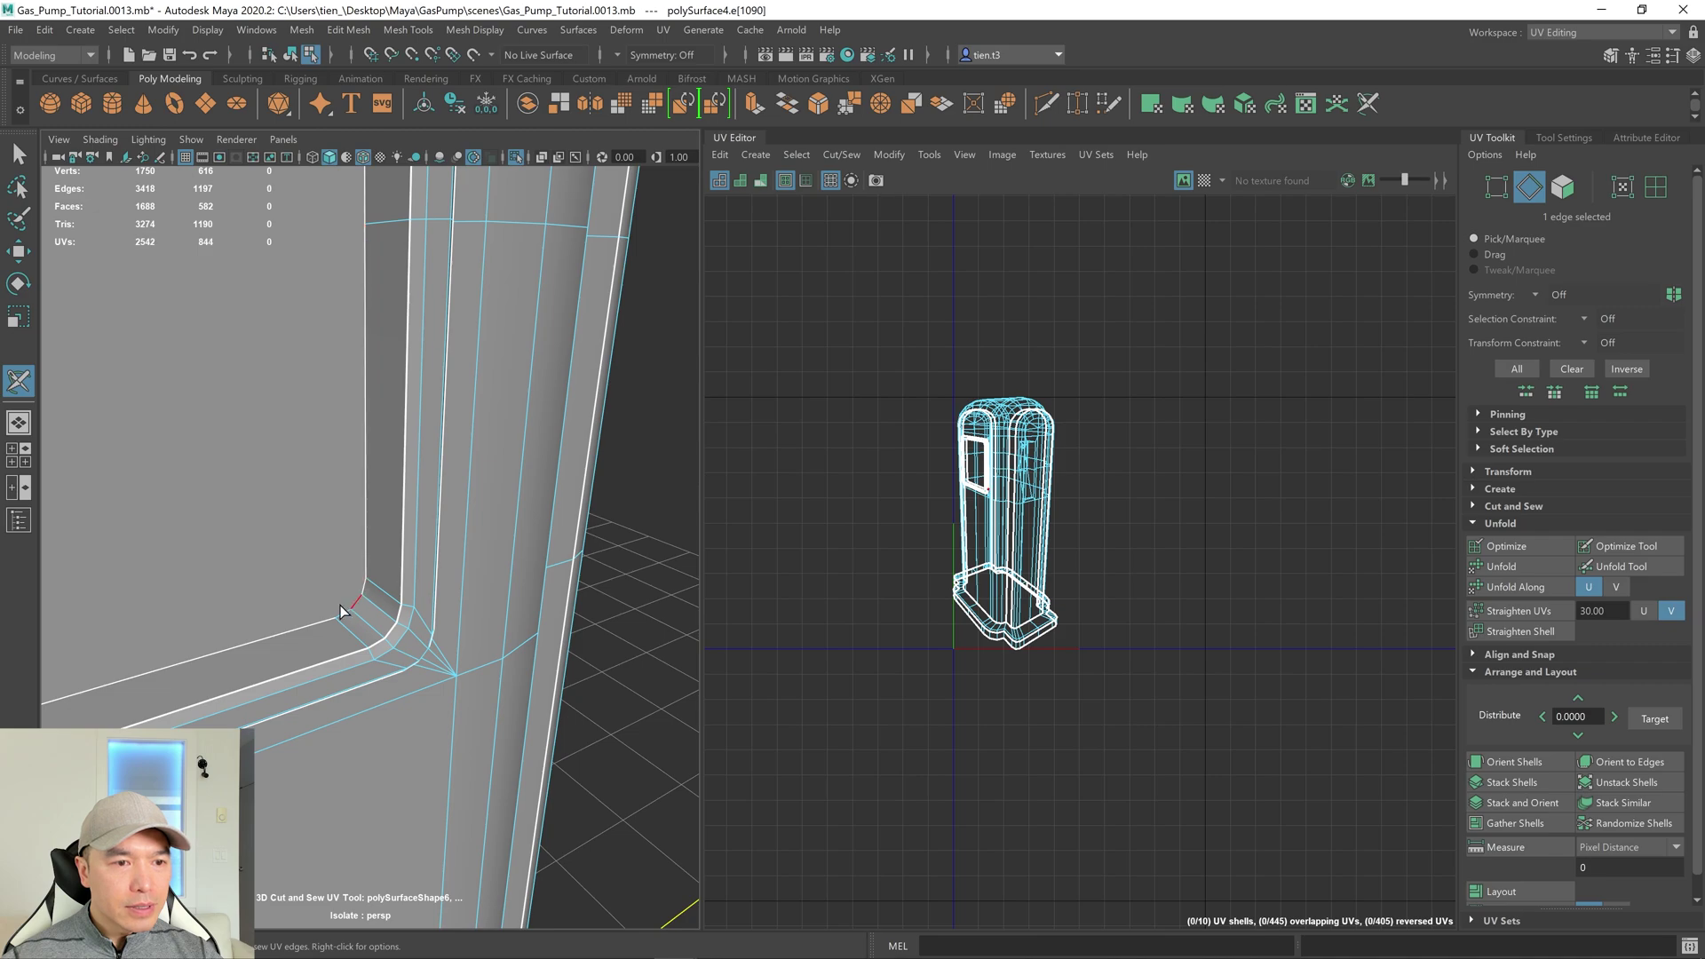
left_click_drag(333, 561, 194, 508, "alt")
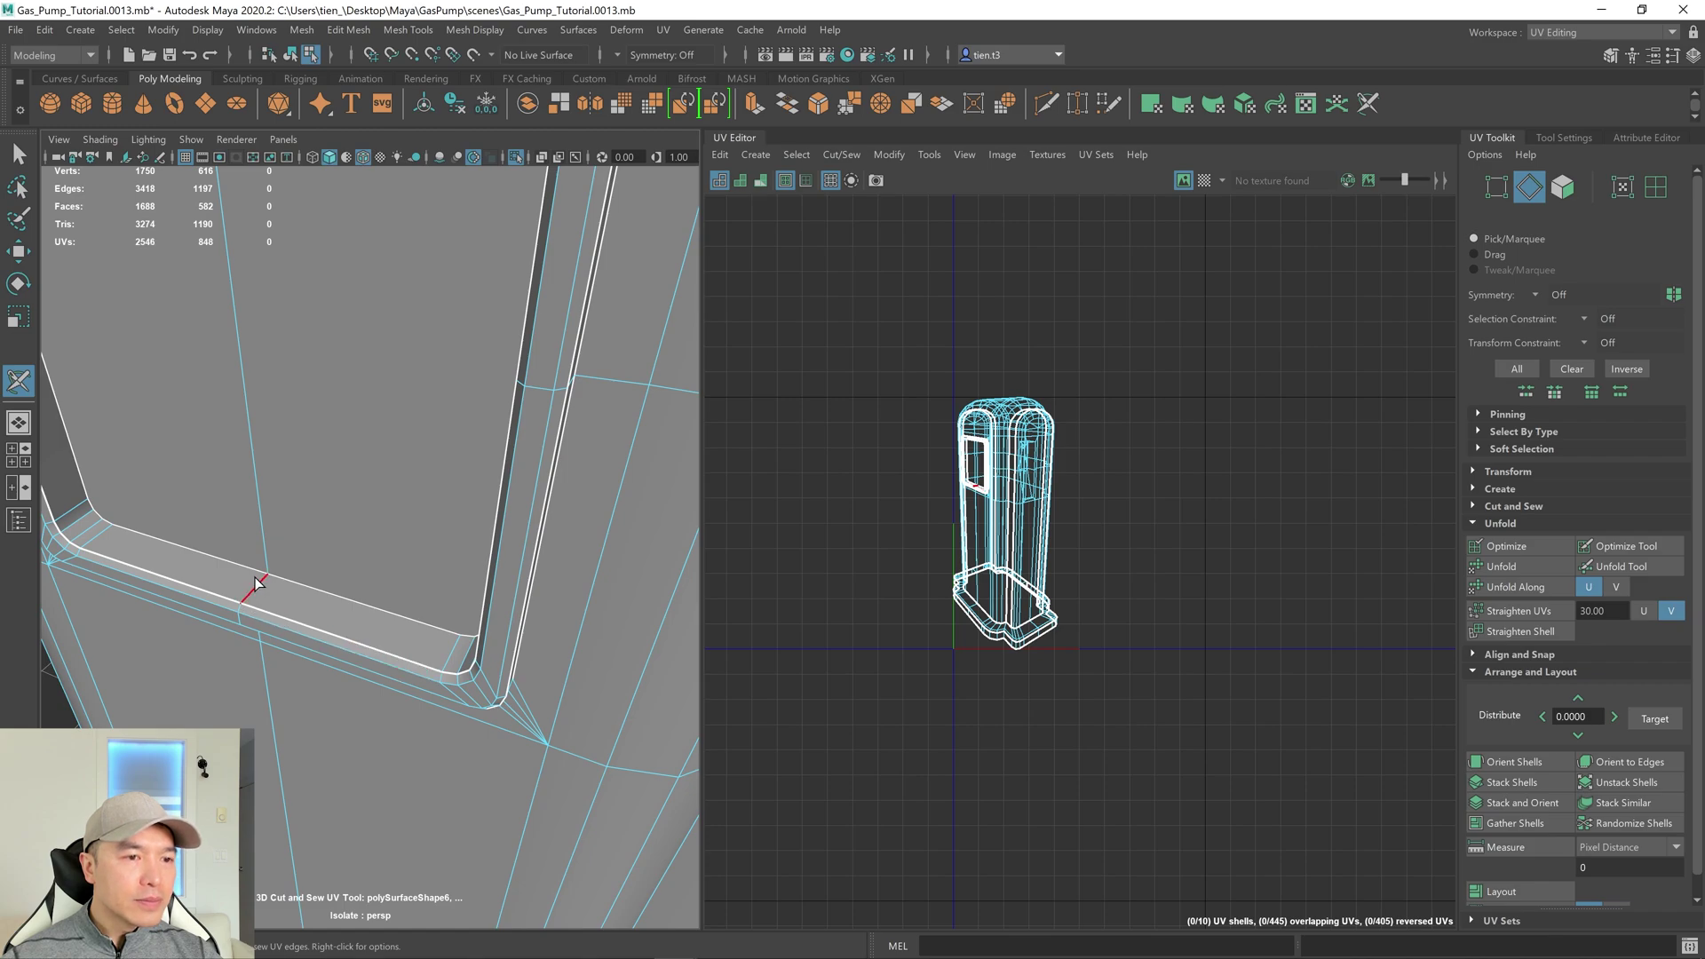
left_click(312, 625)
left_click_drag(312, 626, 360, 527, "alt")
Cut UV seams along the edges of the narrow recessed slot on the side of the pump body.
left_click(241, 508)
left_click_drag(342, 469, 256, 541, "alt")
right_click_drag(255, 541, 505, 539, "alt")
left_click_drag(393, 538, 502, 540, "alt")
left_click(275, 394)
left_click_drag(304, 514, 385, 571, "alt")
left_click(281, 567)
left_click(294, 583)
left_click_drag(291, 594, 445, 559, "alt")
left_click(277, 721)
left_click(297, 635)
left_click(311, 623)
left_click_drag(311, 623, 429, 599, "alt")
Cut UV seams around both rims of the round hole in the slot's back panel and once across the hole's wall.
right_click_drag(428, 599, 331, 742, "alt")
left_click_drag(332, 743, 323, 748, "alt")
right_click_drag(323, 747, 658, 697, "alt")
left_click_drag(659, 697, 343, 639, "alt")
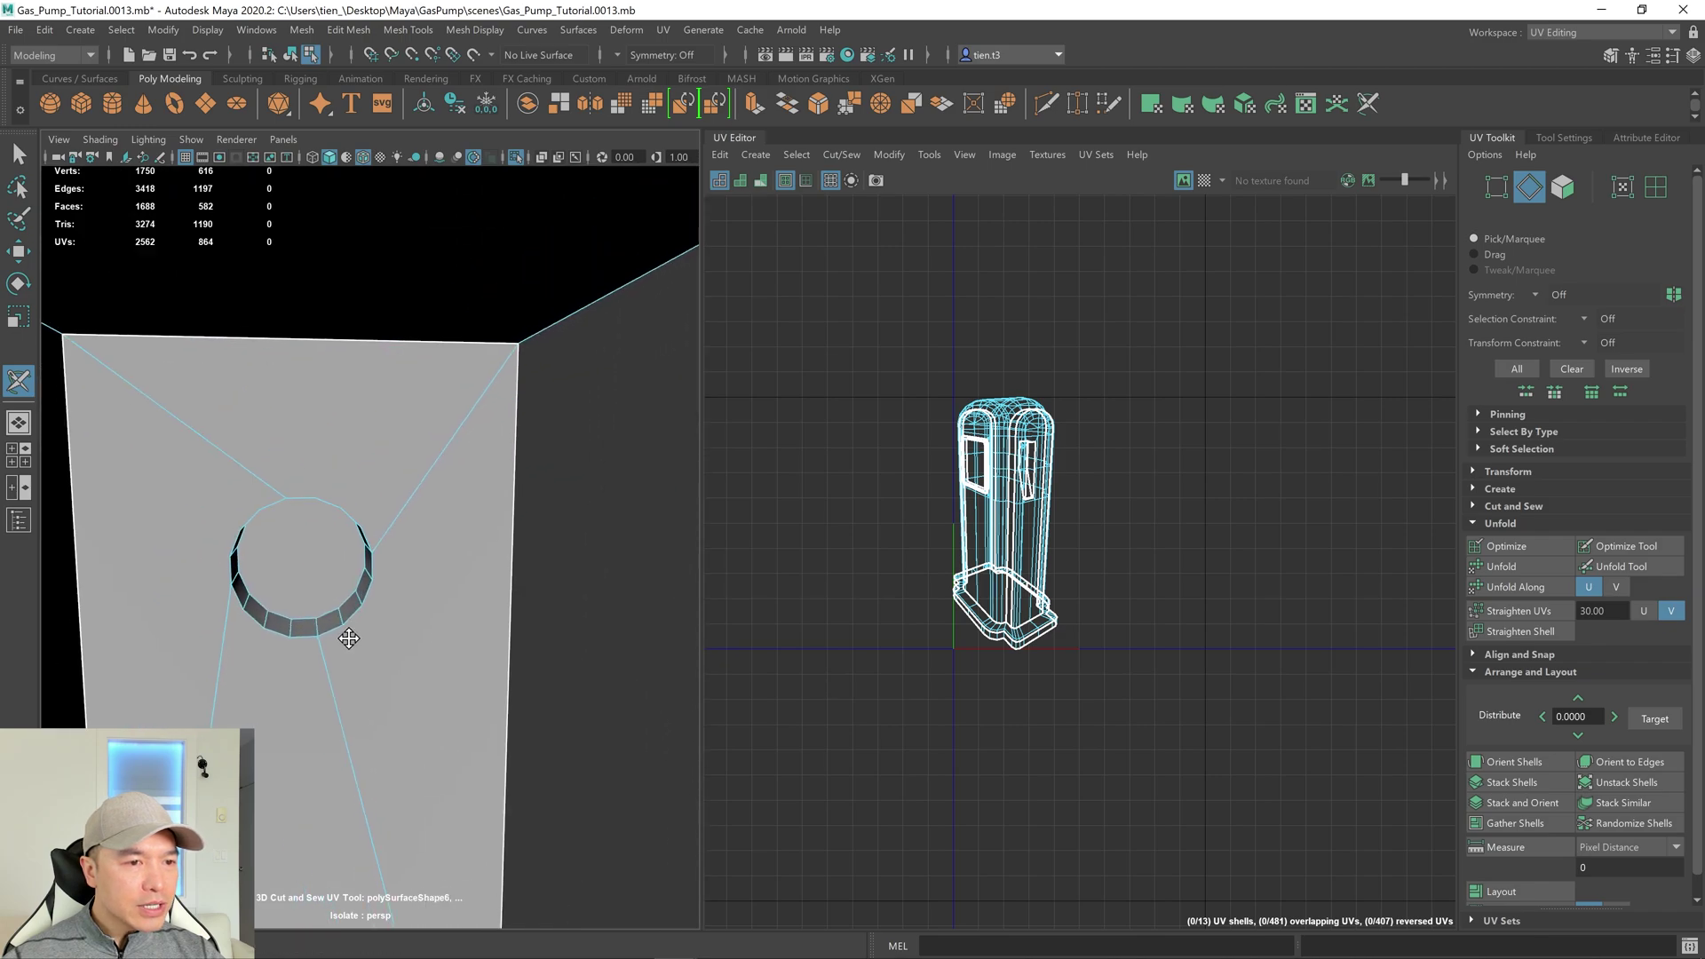
middle_click_drag(343, 639, 377, 560, "alt")
right_click_drag(377, 560, 396, 559, "alt")
middle_click_drag(396, 559, 396, 583, "alt")
scroll(391, 598, "down", 5)
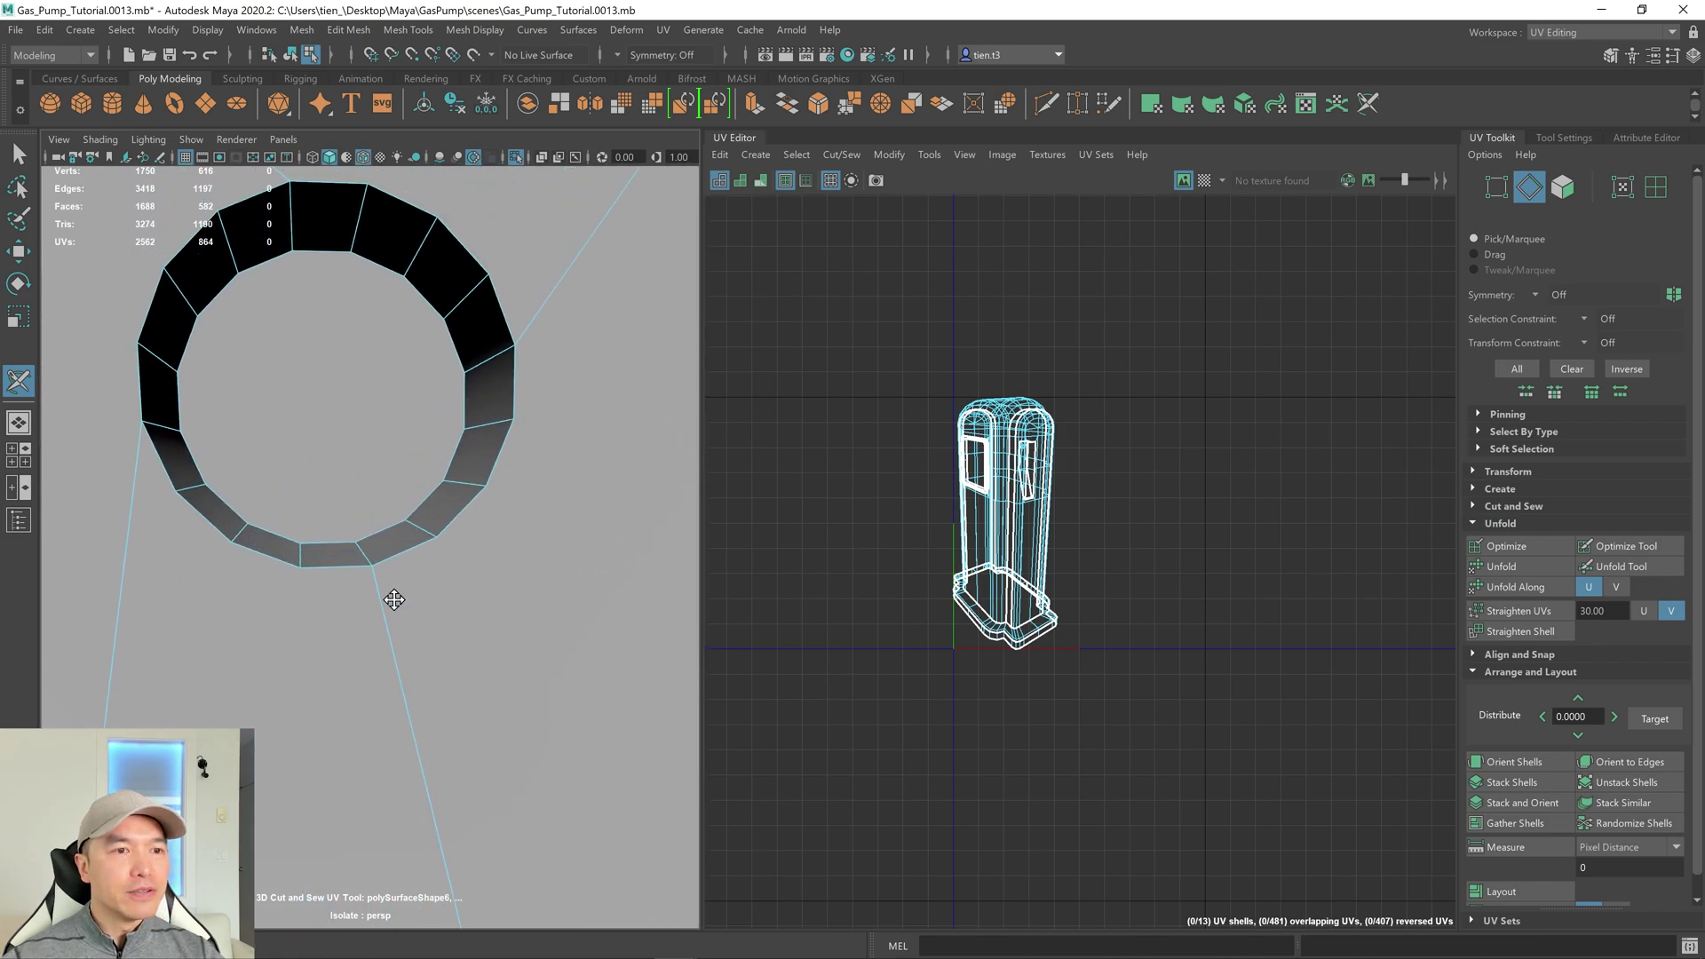
scroll(391, 605, "up", 4)
scroll(428, 606, "up", 1)
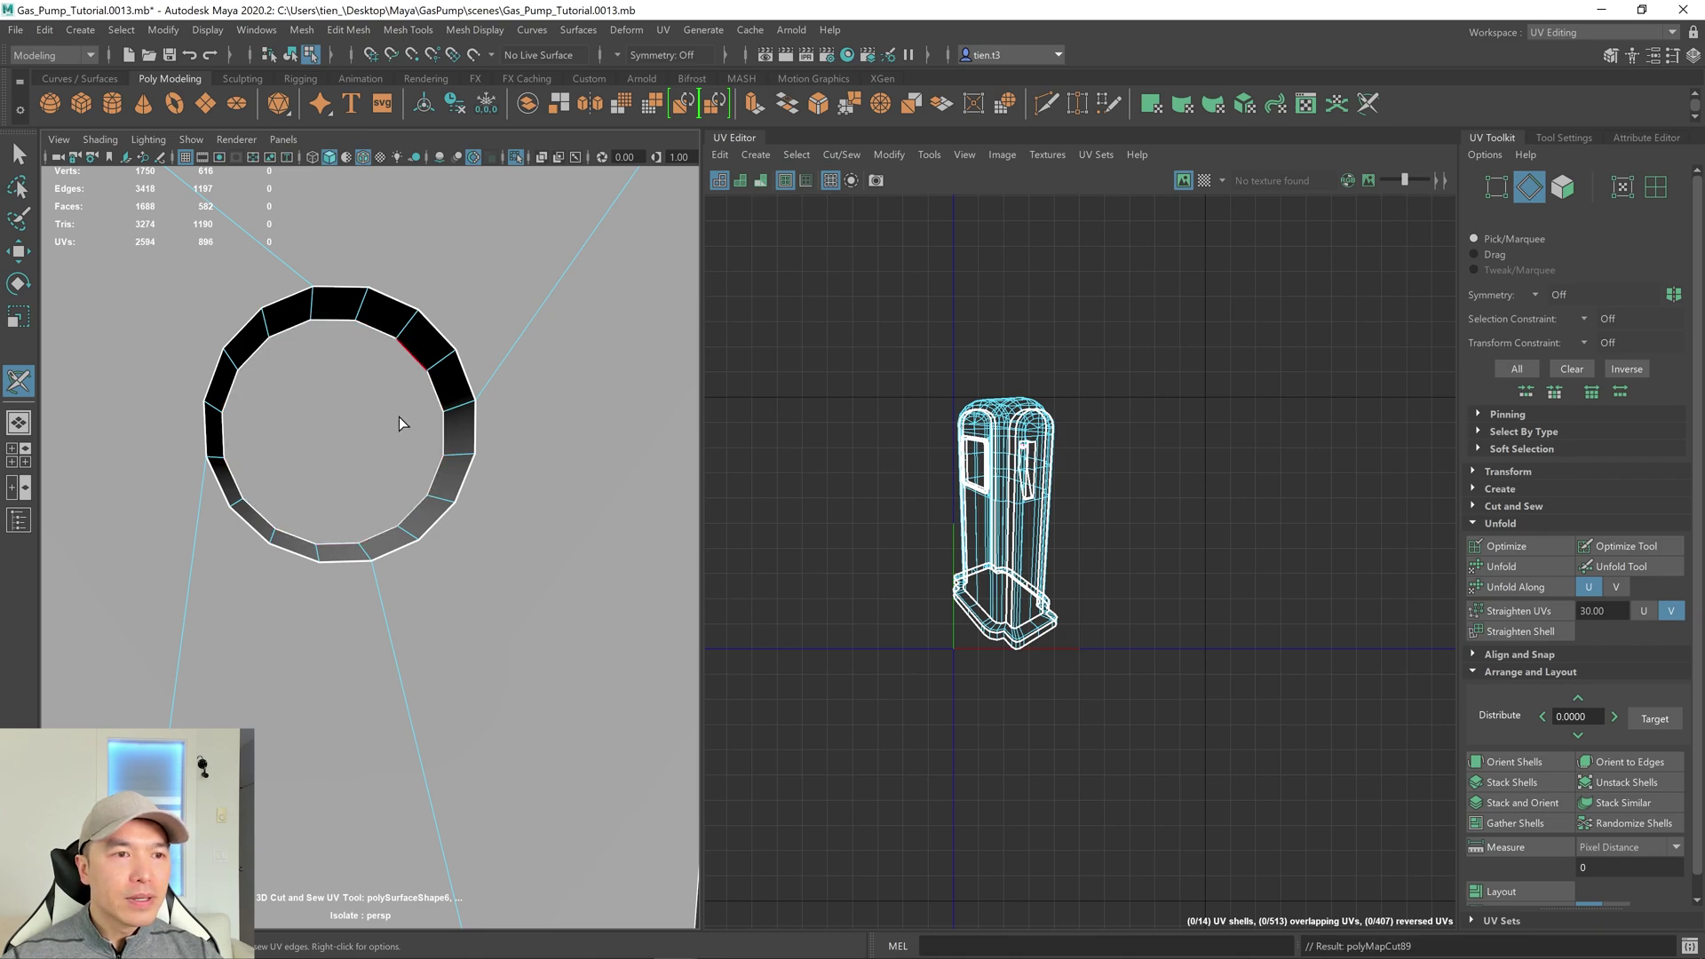
mouse_move(444, 473)
left_mouse_down("alt")
mouse_move(391, 481)
mouse_move(429, 488)
left_mouse_up("alt")
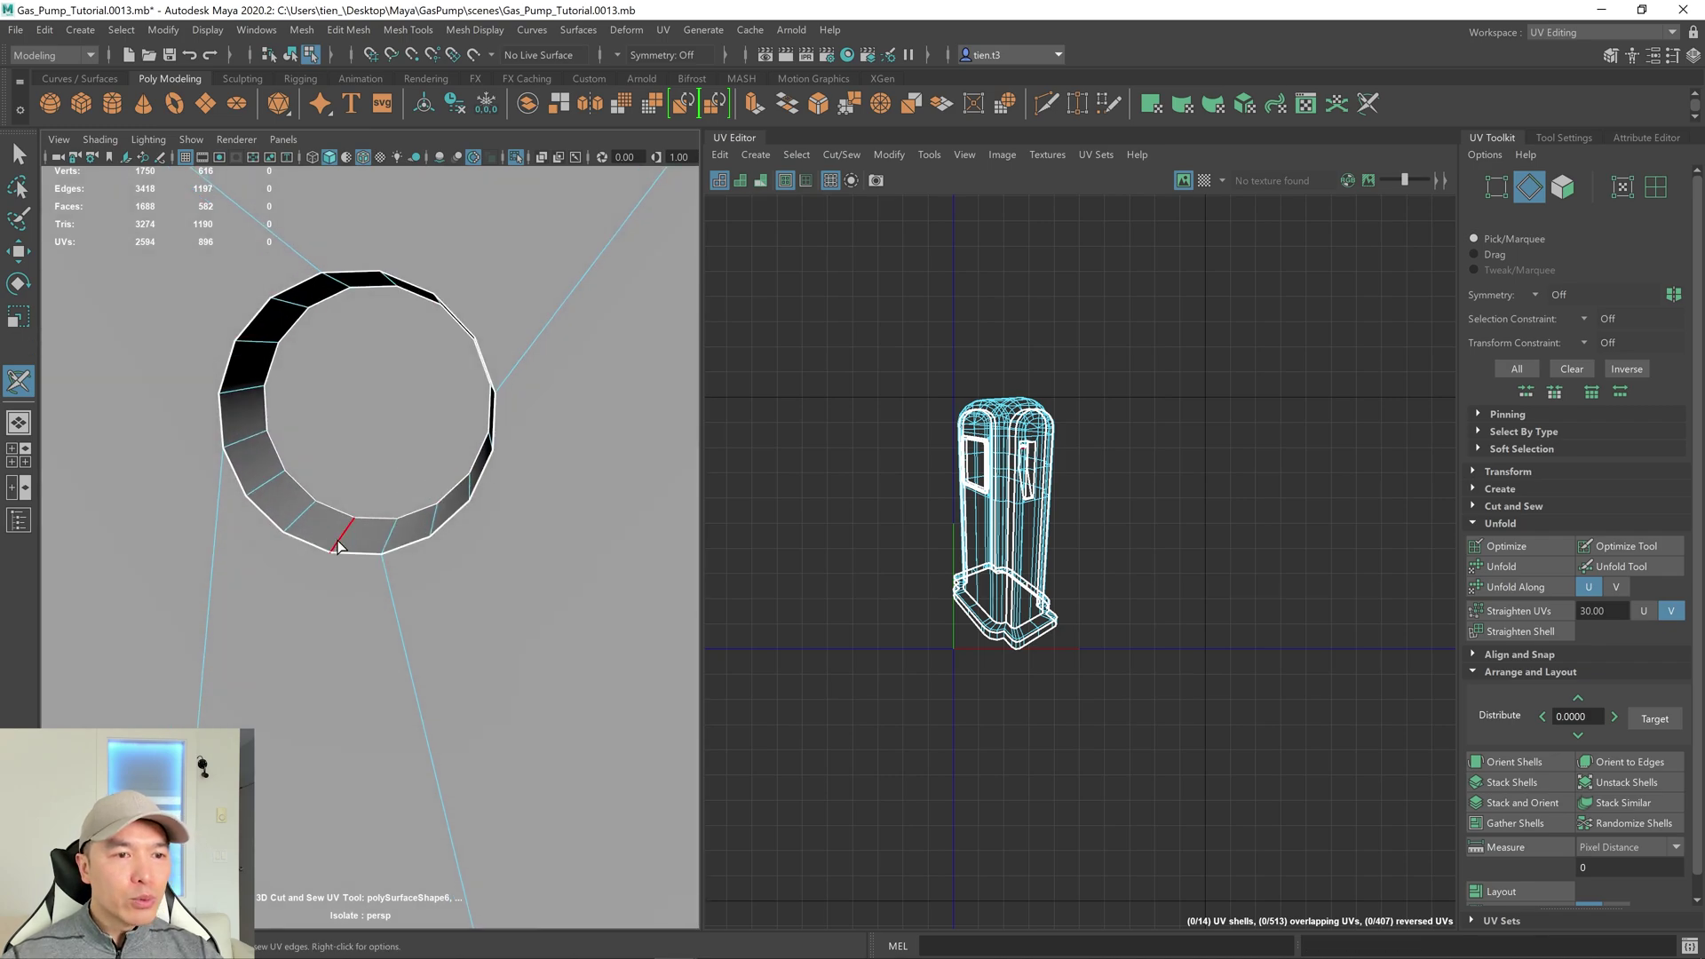
scroll(397, 637, "down", 12)
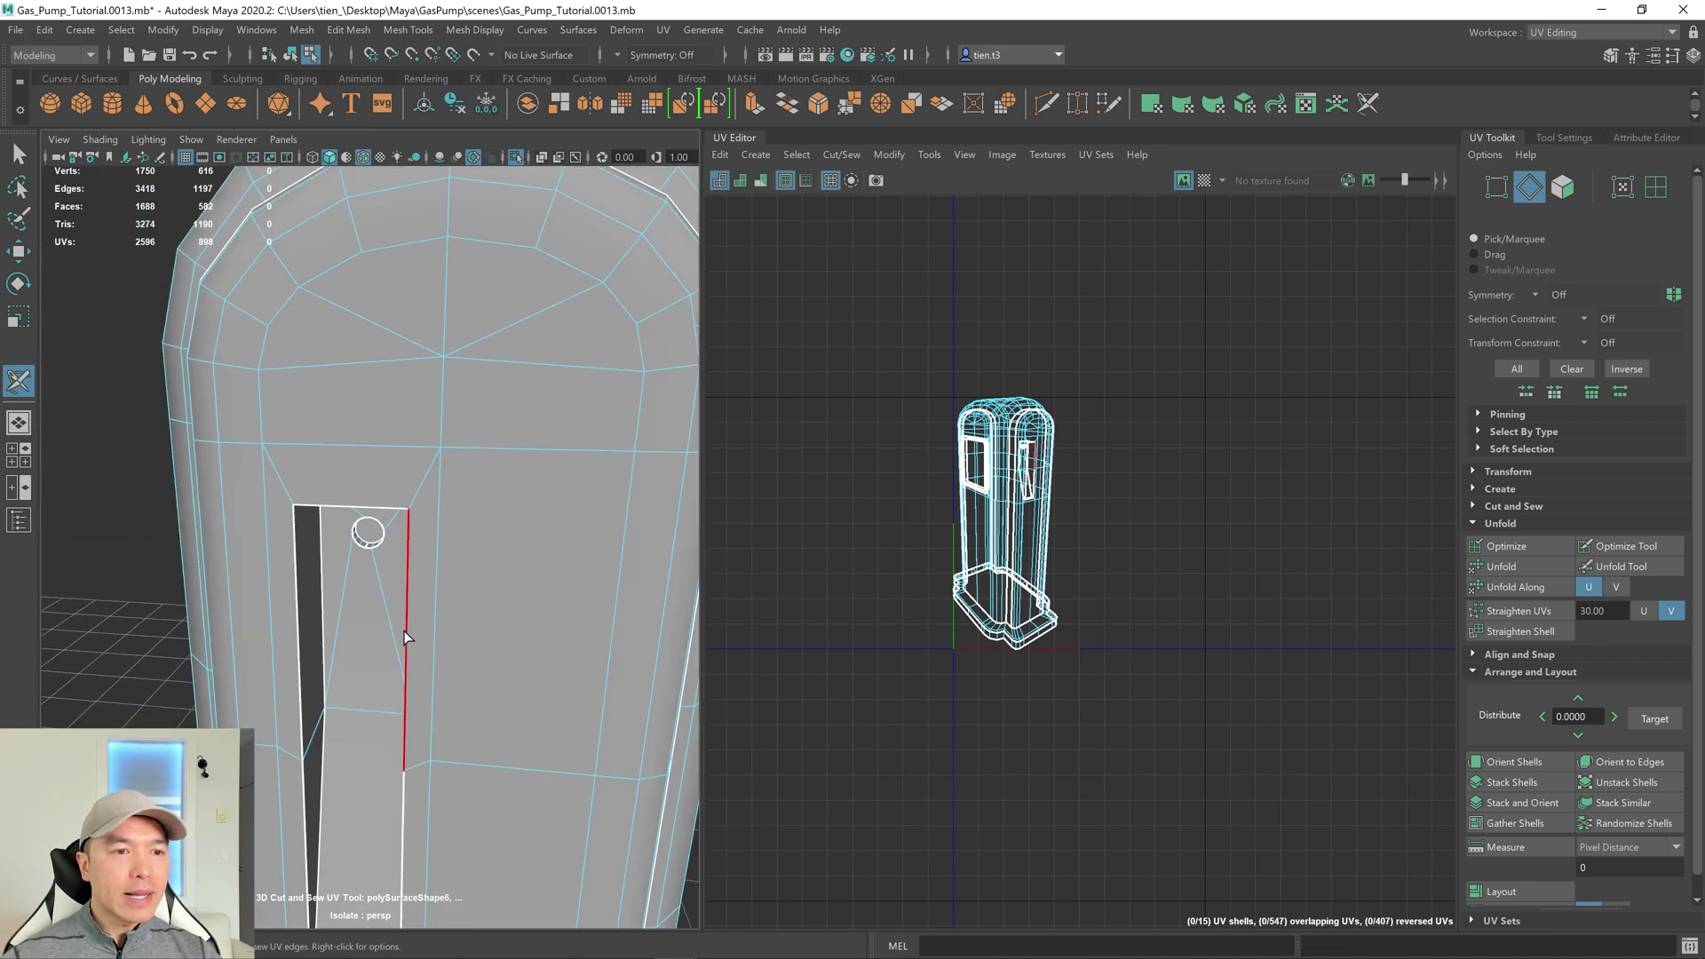
Leave the cutting tool, select all of the pump body's UV shells and unfold them.
left_click_drag(407, 631, 445, 624, "alt")
key("q")
right_click_drag(304, 466, 355, 449)
scroll(467, 550, "down", 8)
left_click_drag(468, 551, 443, 499, "alt")
scroll(435, 501, "up", 8)
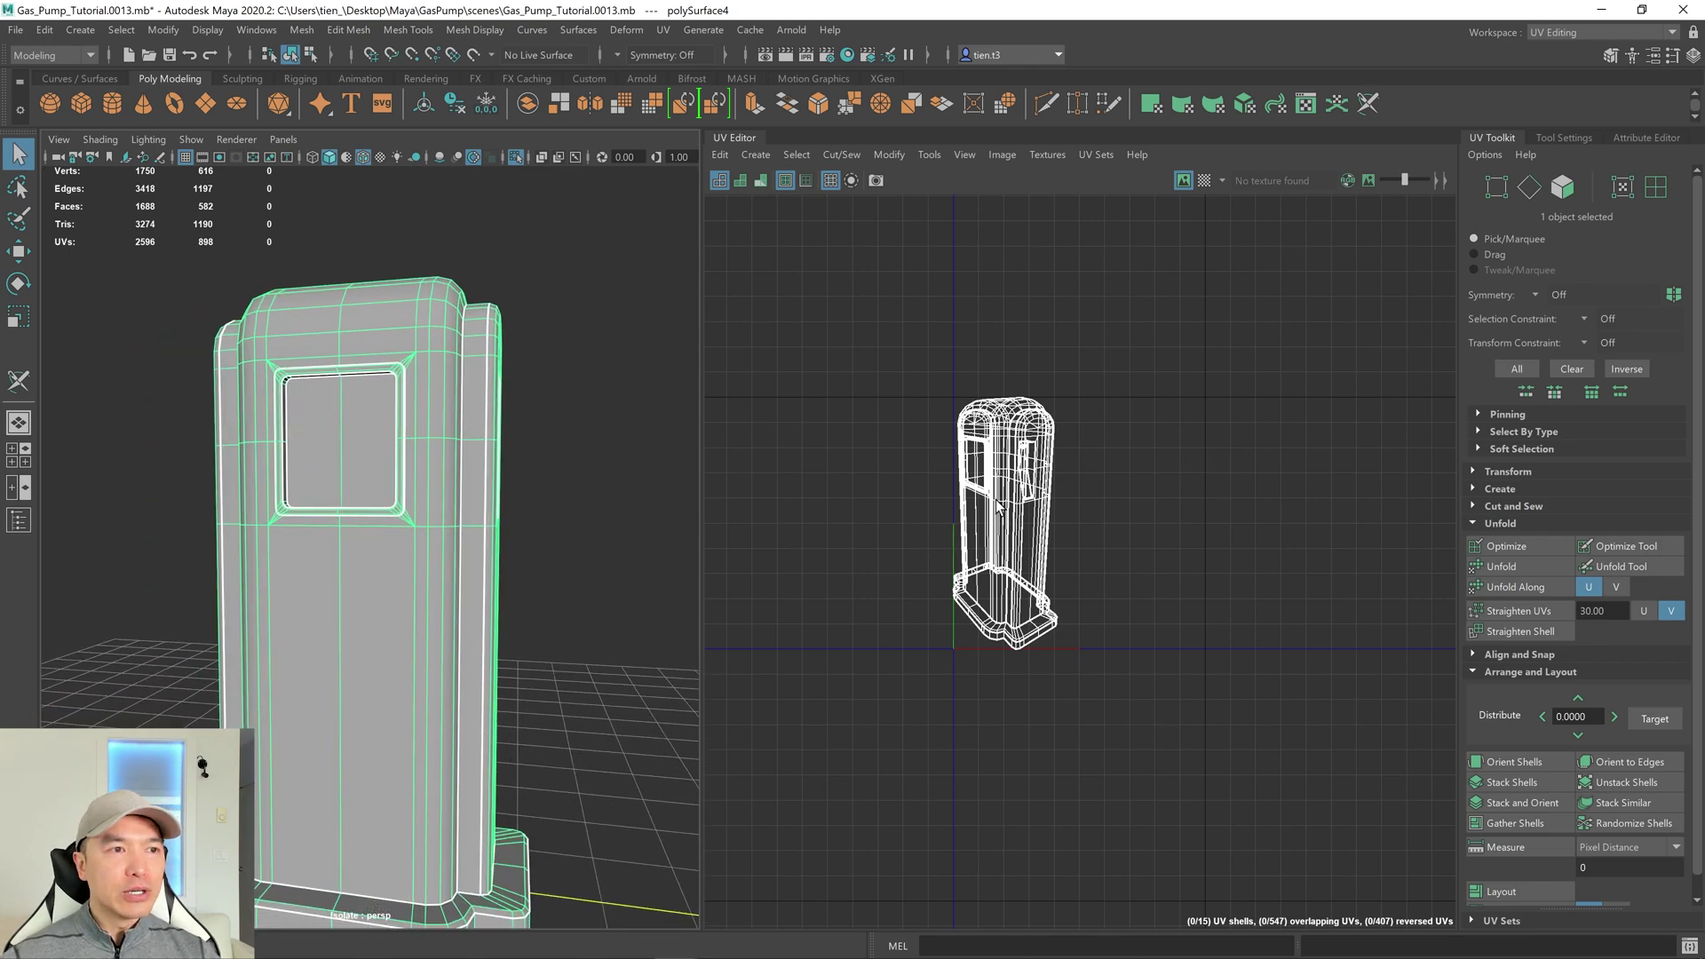
right_click_drag(1211, 444, 1081, 380)
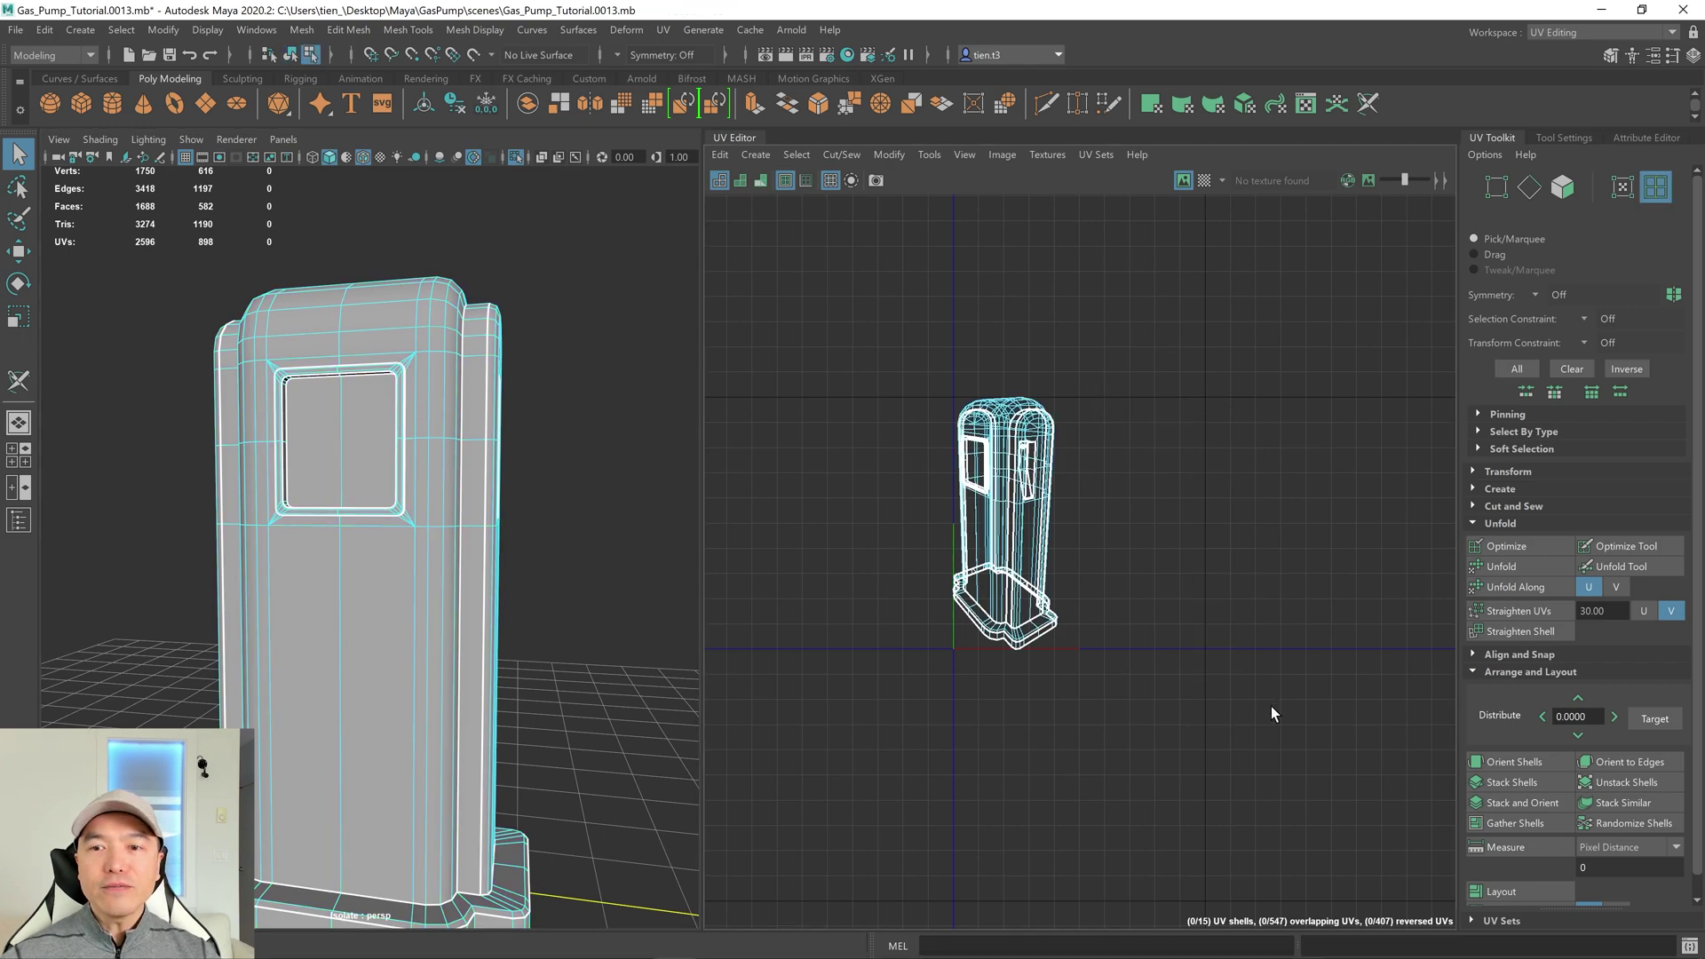
left_click(1511, 566)
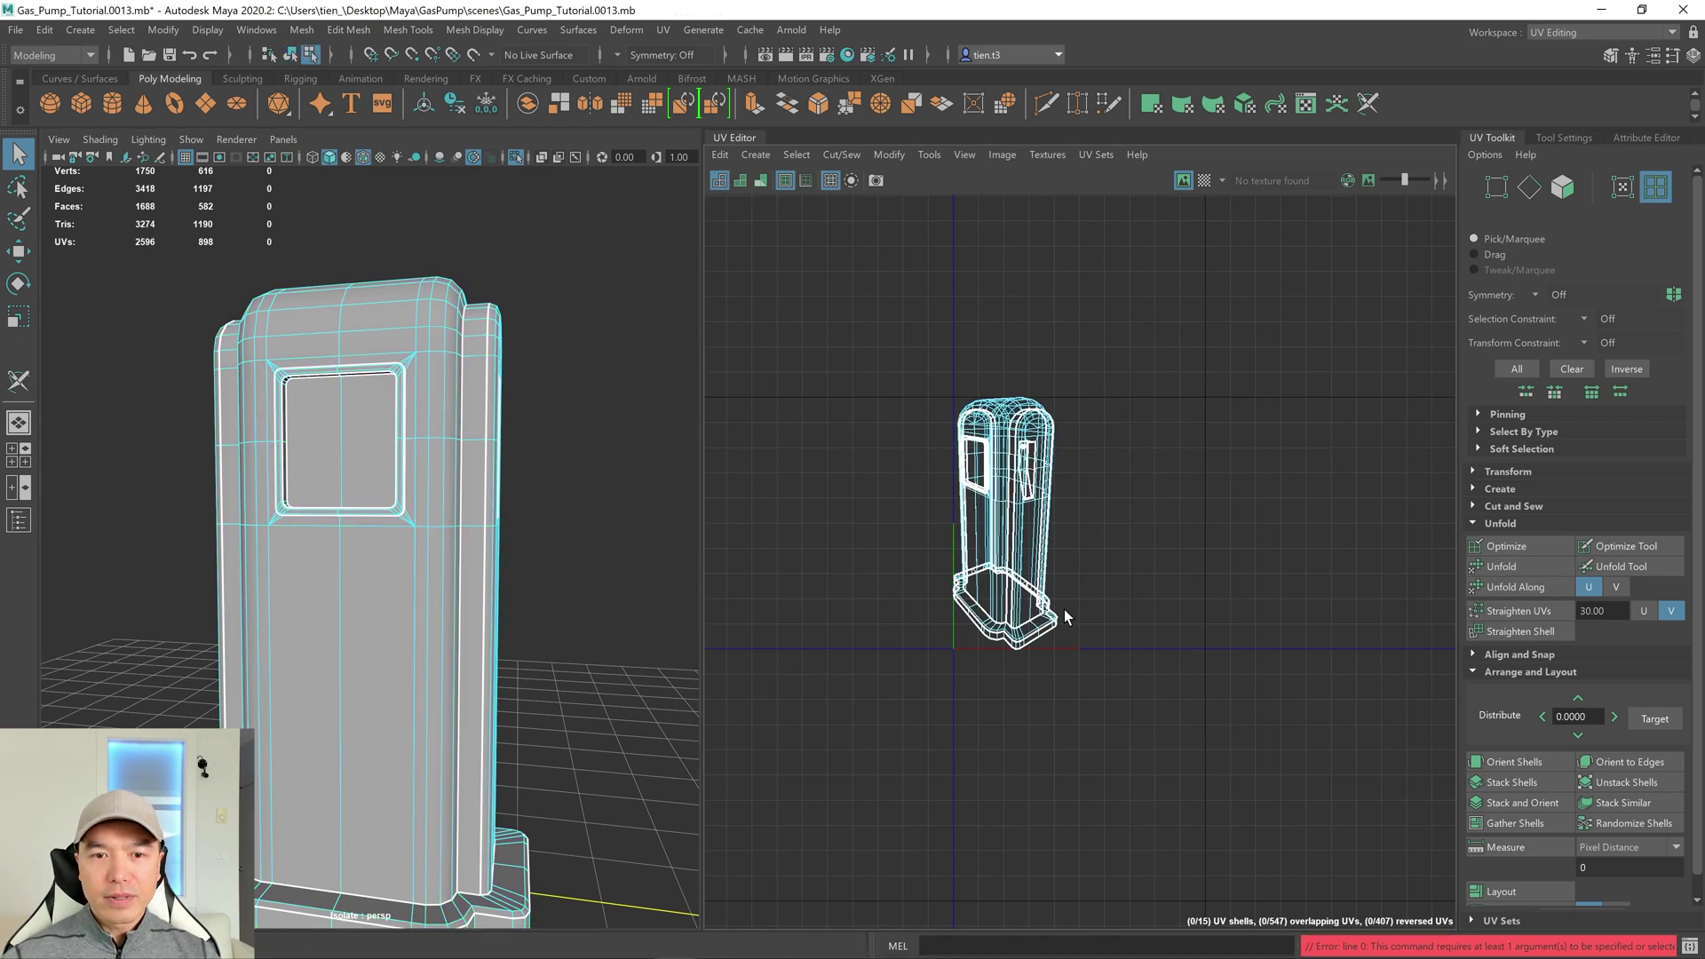
right_click(1025, 482)
right_click_drag(995, 465, 865, 403)
left_click_drag(832, 359, 1197, 750)
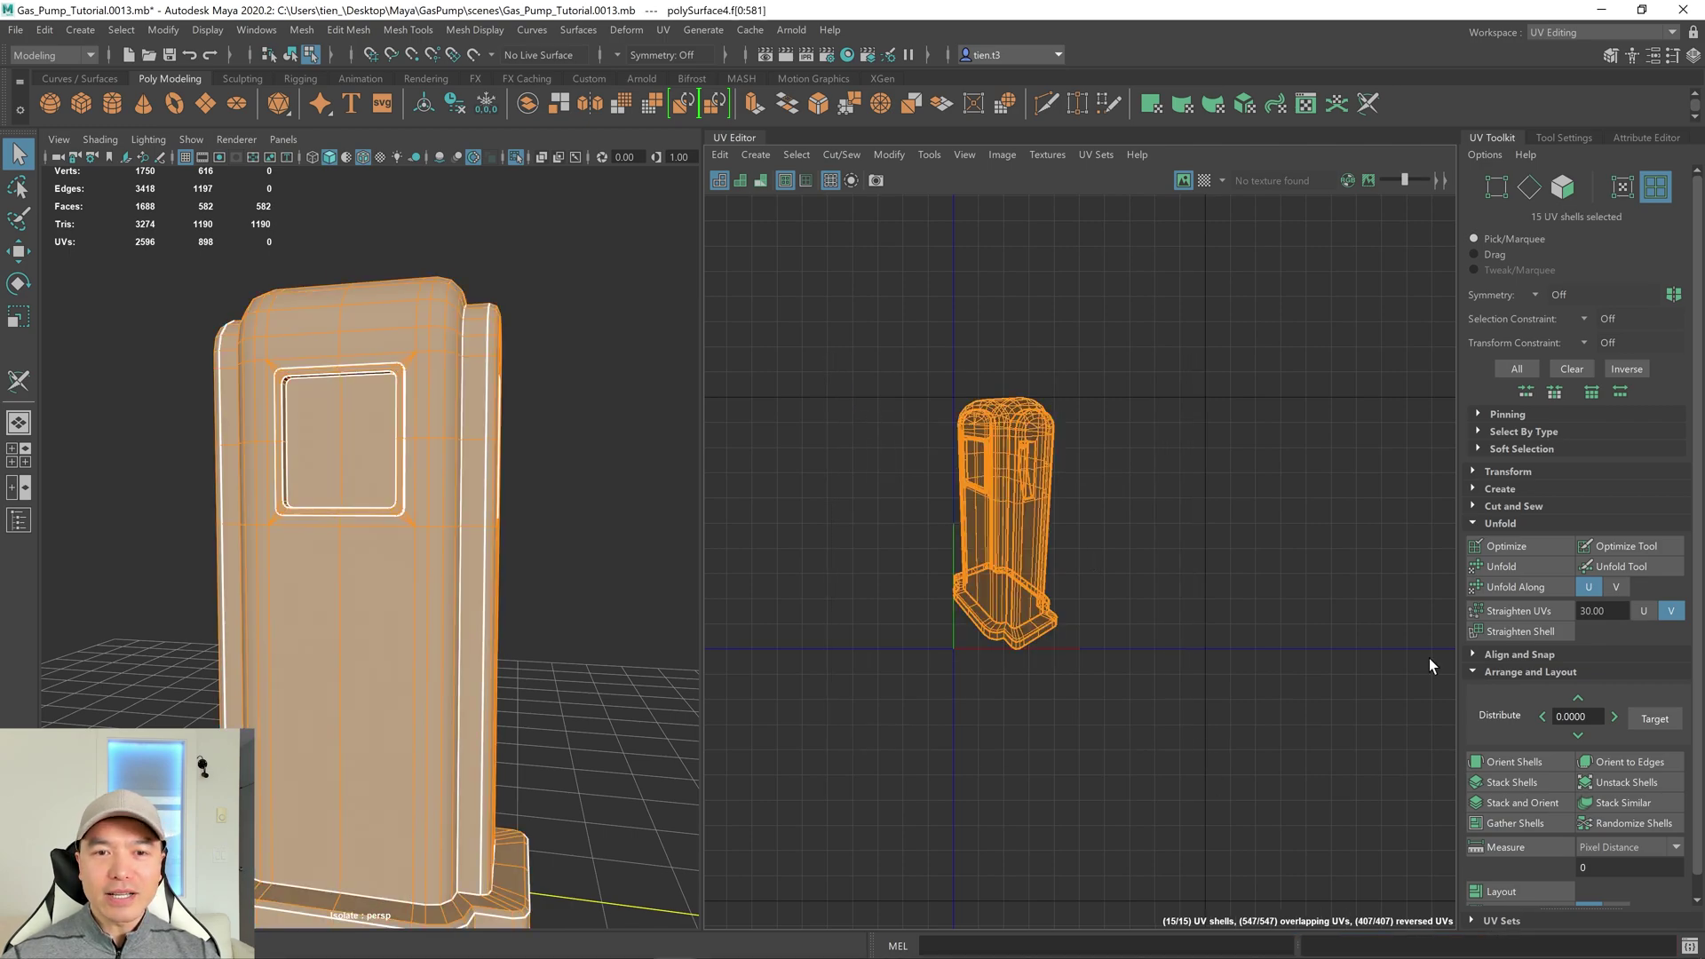
left_click(1513, 563)
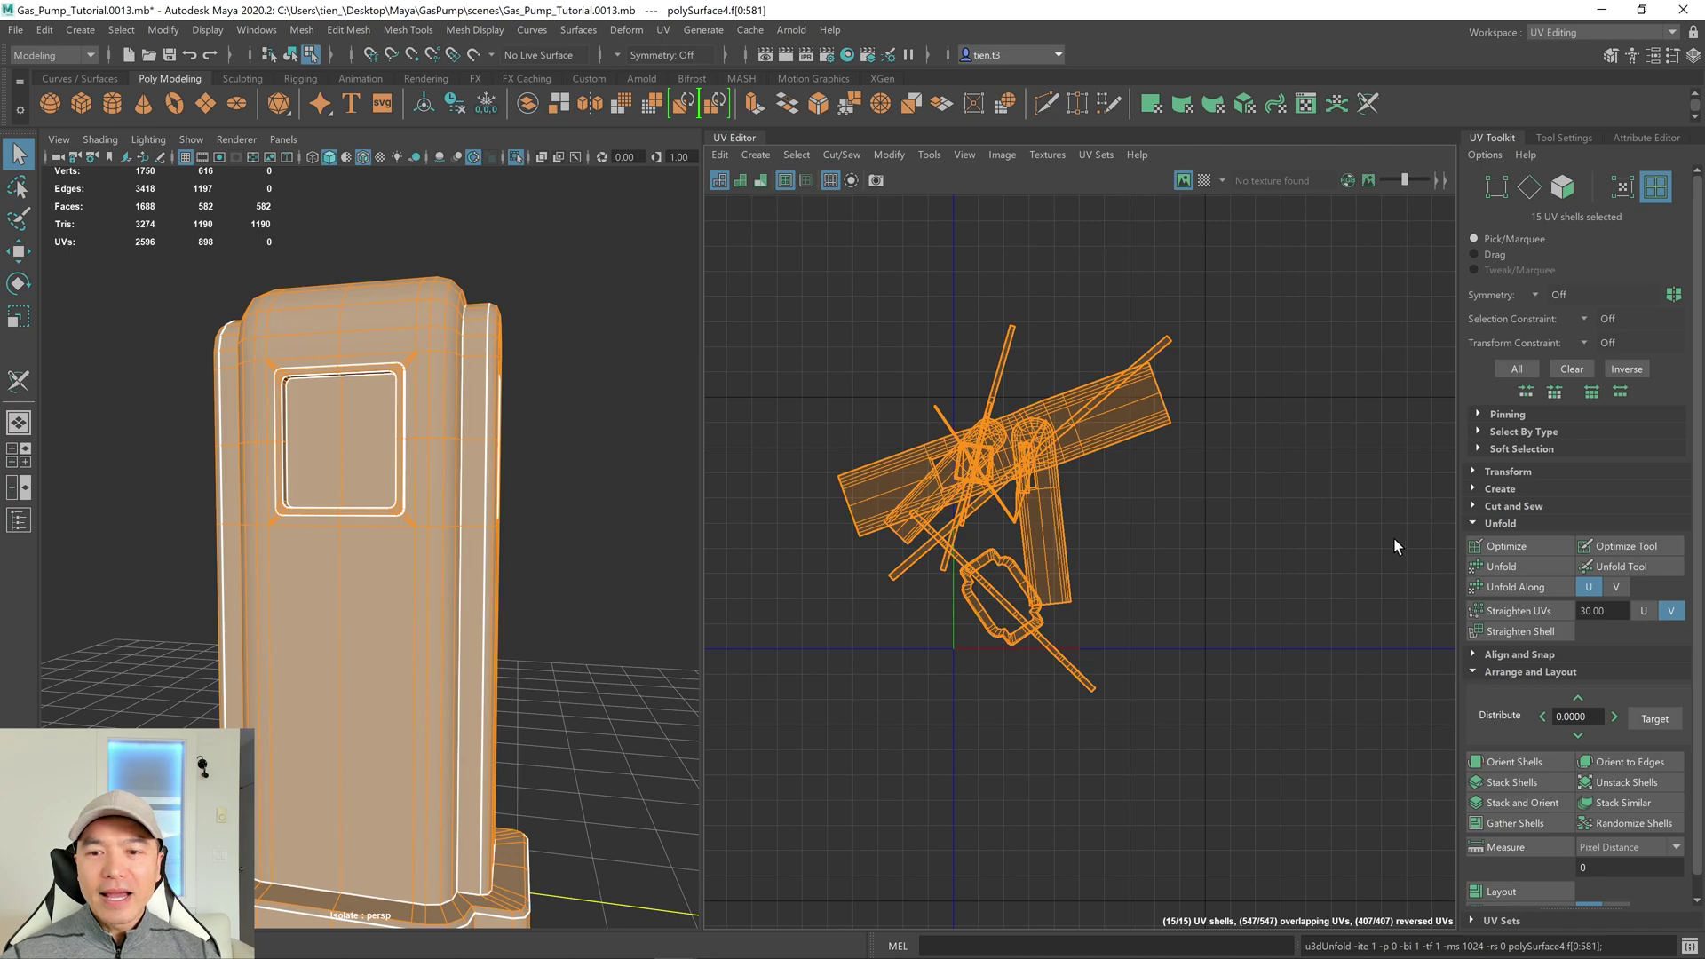
Orient the pump body's unfolded UV shells and unstack them into separate positions.
left_click(1517, 761)
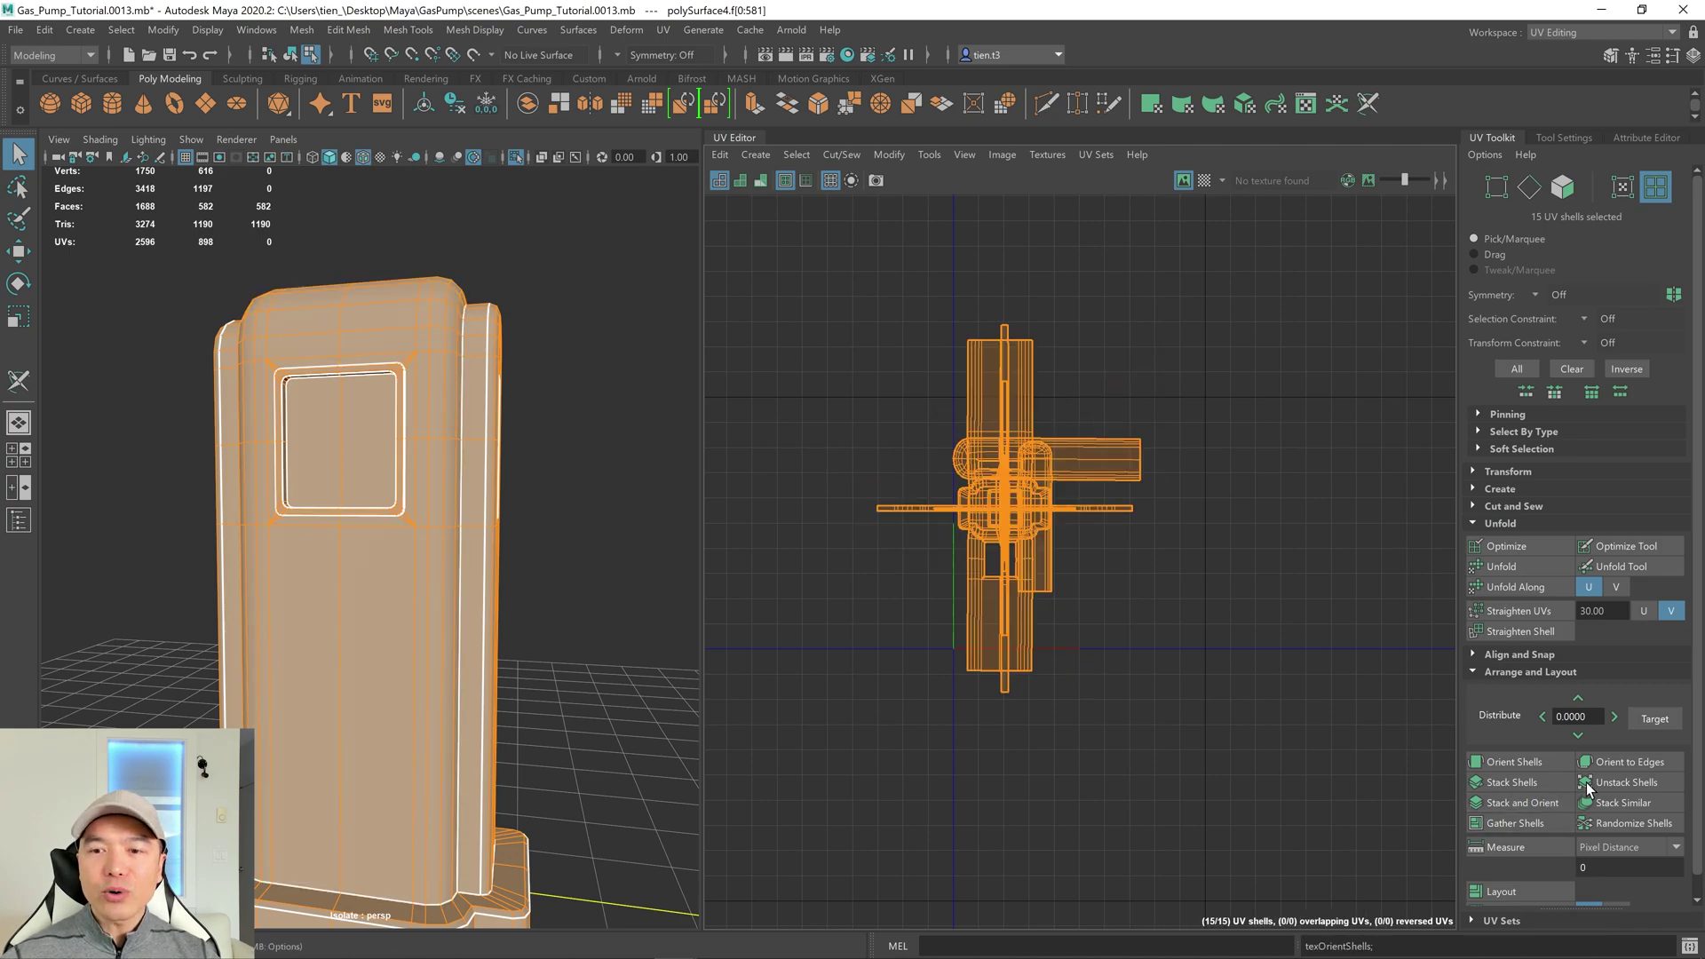
left_click(1617, 782)
scroll(1078, 487, "up", 5)
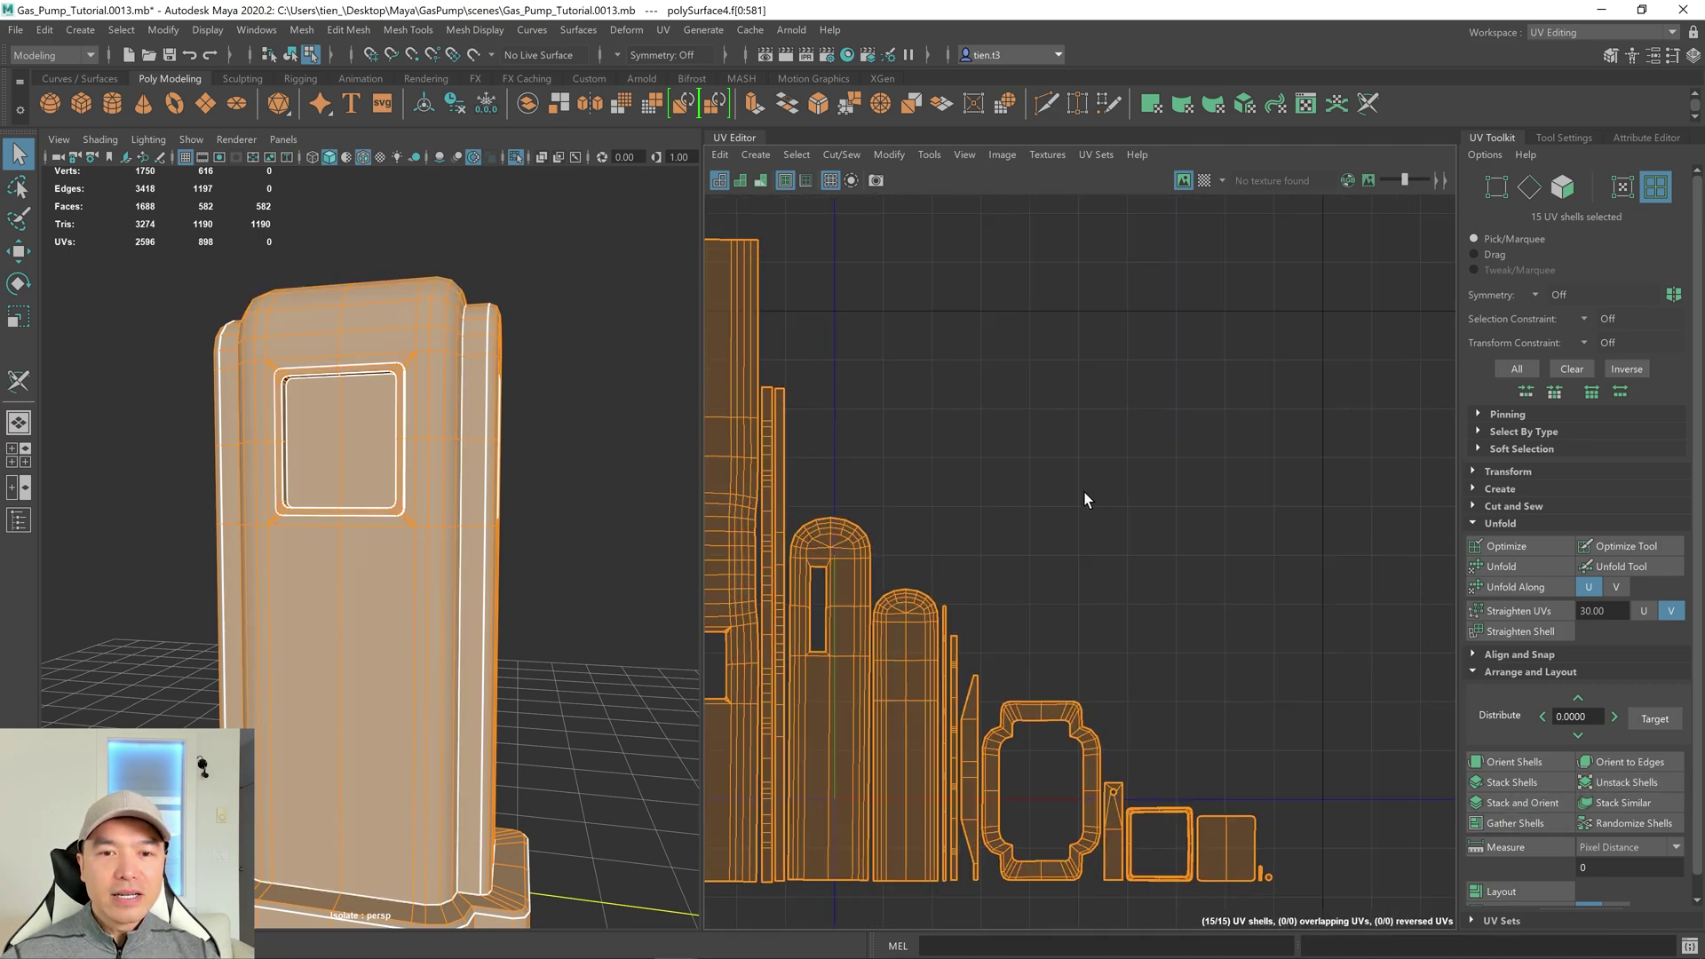
middle_click_drag(1077, 409, 1192, 536, "alt")
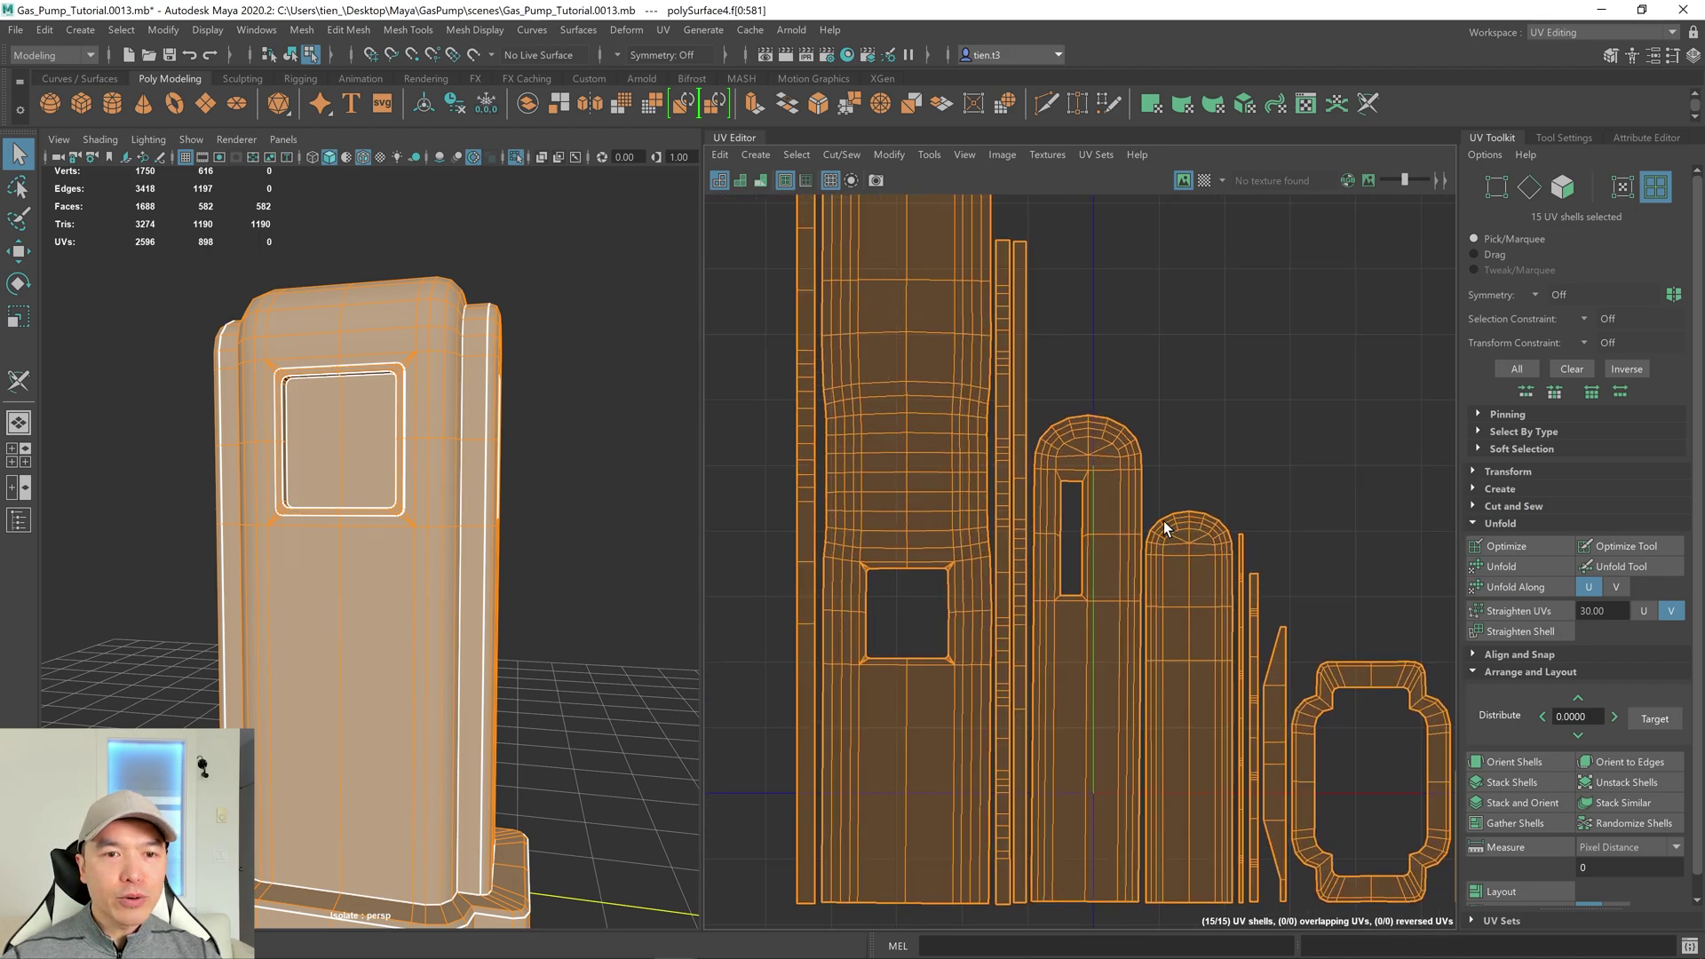
scroll(1163, 519, "up", 2)
middle_click_drag(926, 463, 1119, 406, "alt")
scroll(1118, 413, "down", 8)
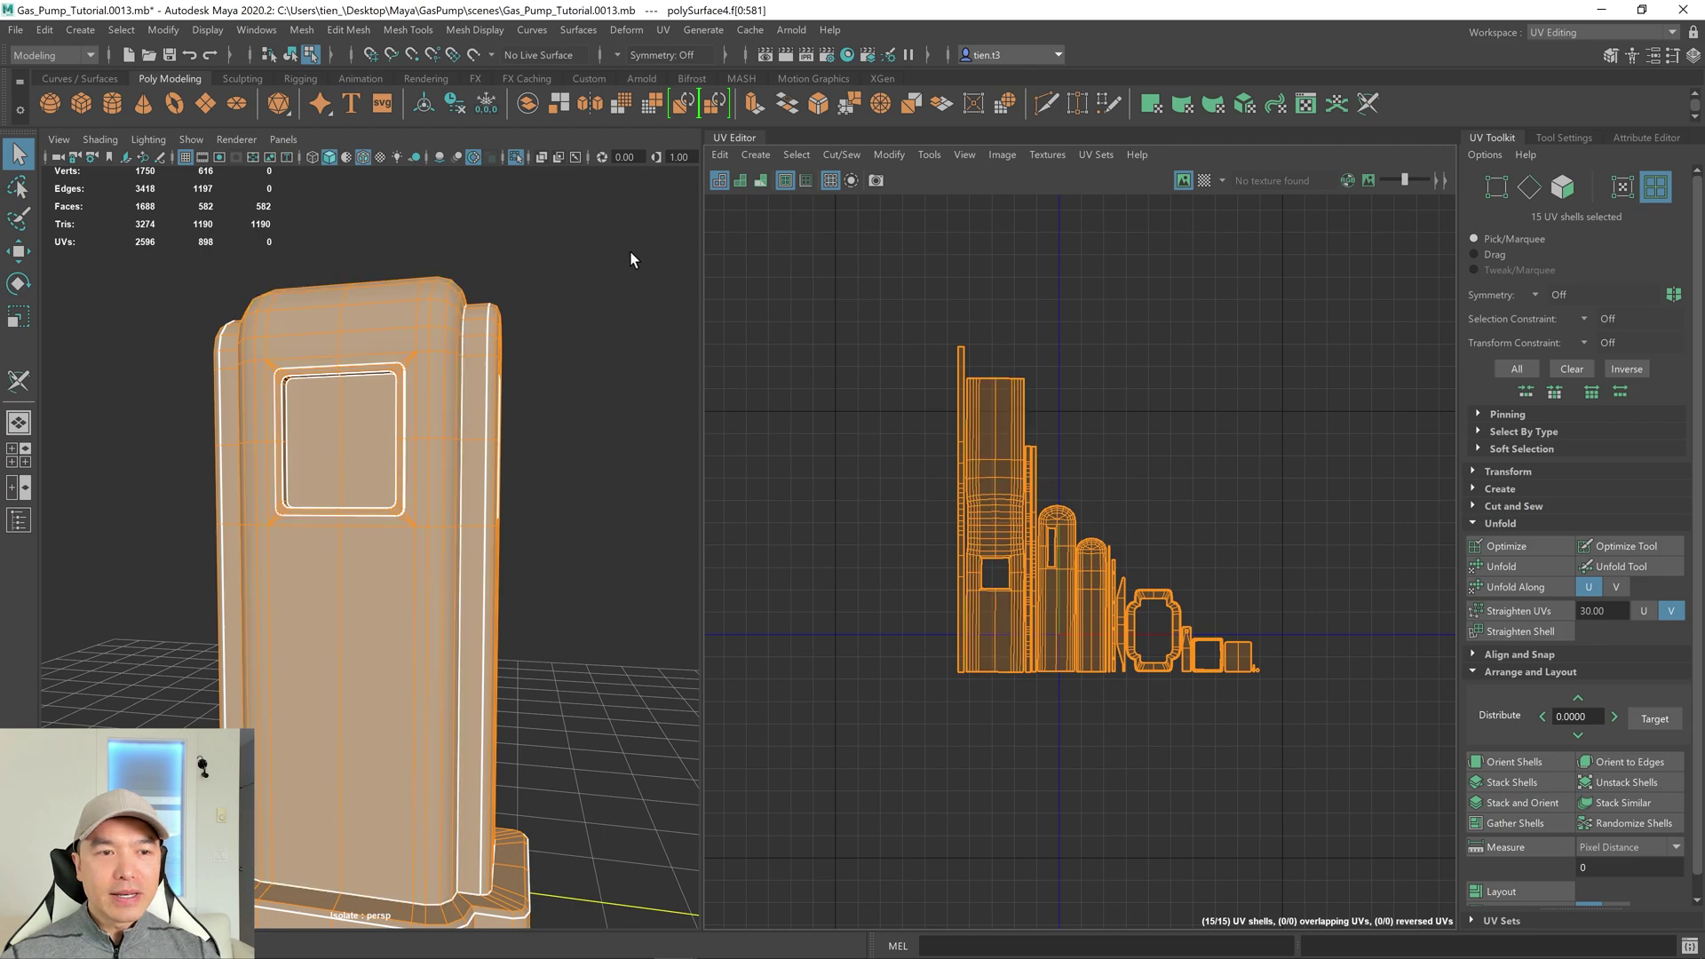
Turn off the isolated view to bring back the whole gas pump and clear the selection.
left_click(509, 156)
right_click_drag(408, 391, 533, 334)
left_click(584, 316)
scroll(583, 371, "down", 6)
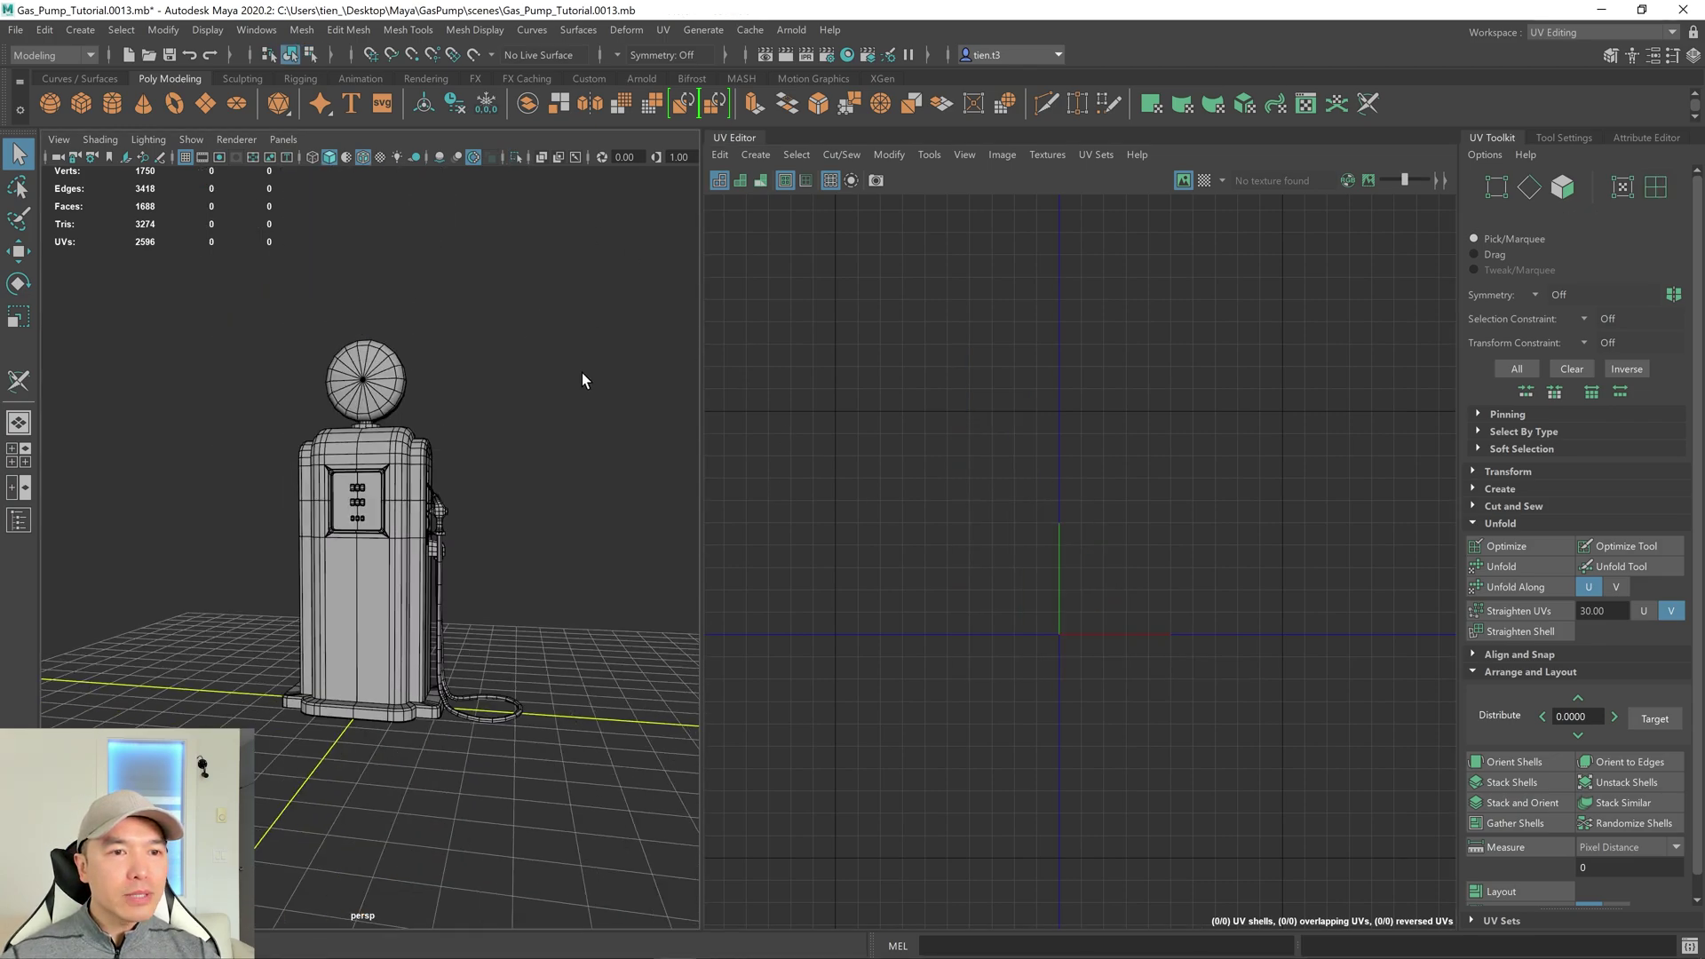
scroll(569, 400, "down", 4)
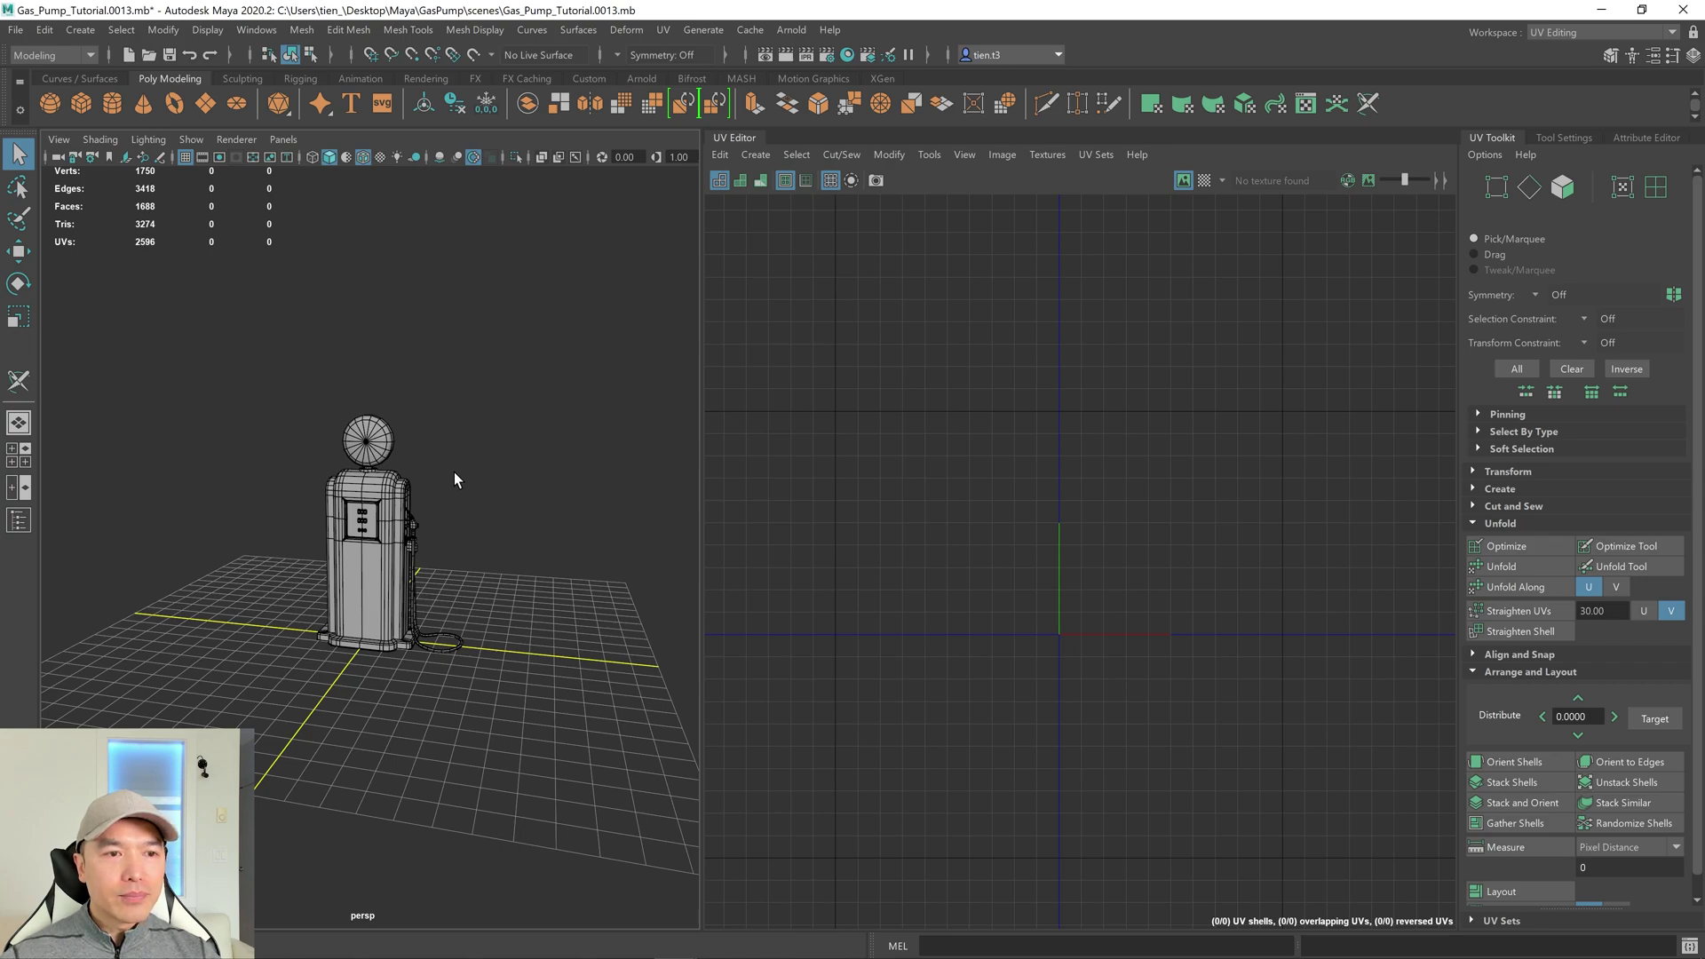
Select all of the pump body's UV shells, scale them down uniformly and move them outside the 0–1 UV tile.
left_click(358, 491)
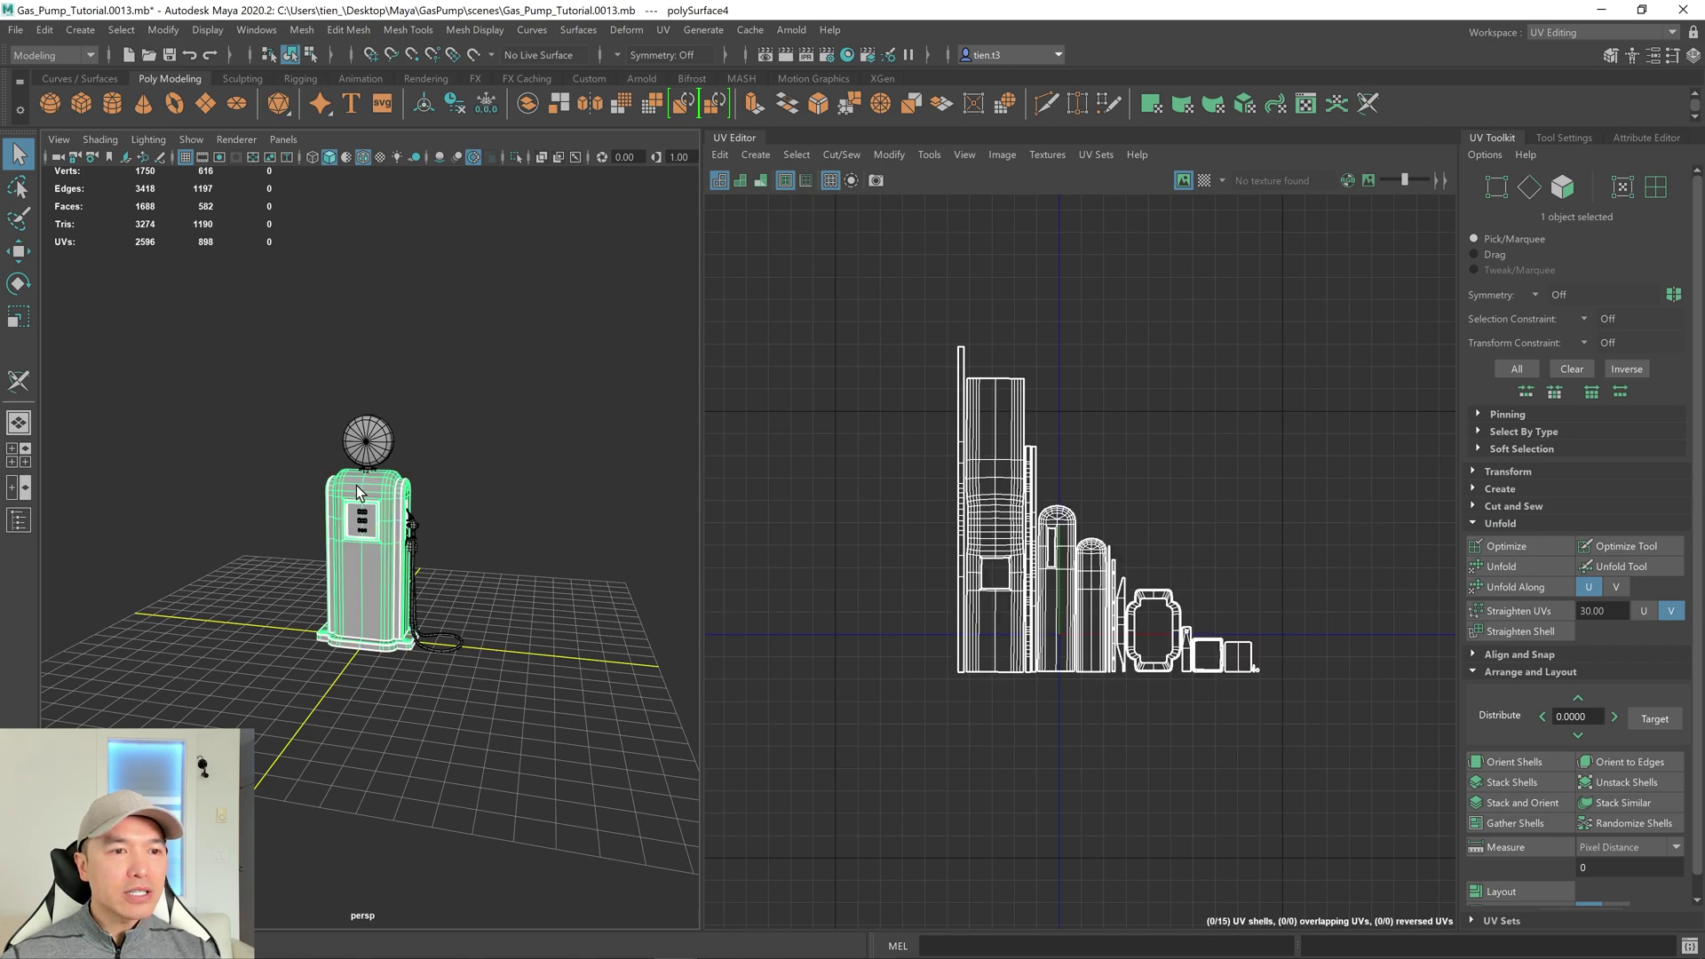
right_click(1149, 393)
right_click_drag(1025, 347, 1019, 345)
left_click_drag(848, 325, 1355, 761)
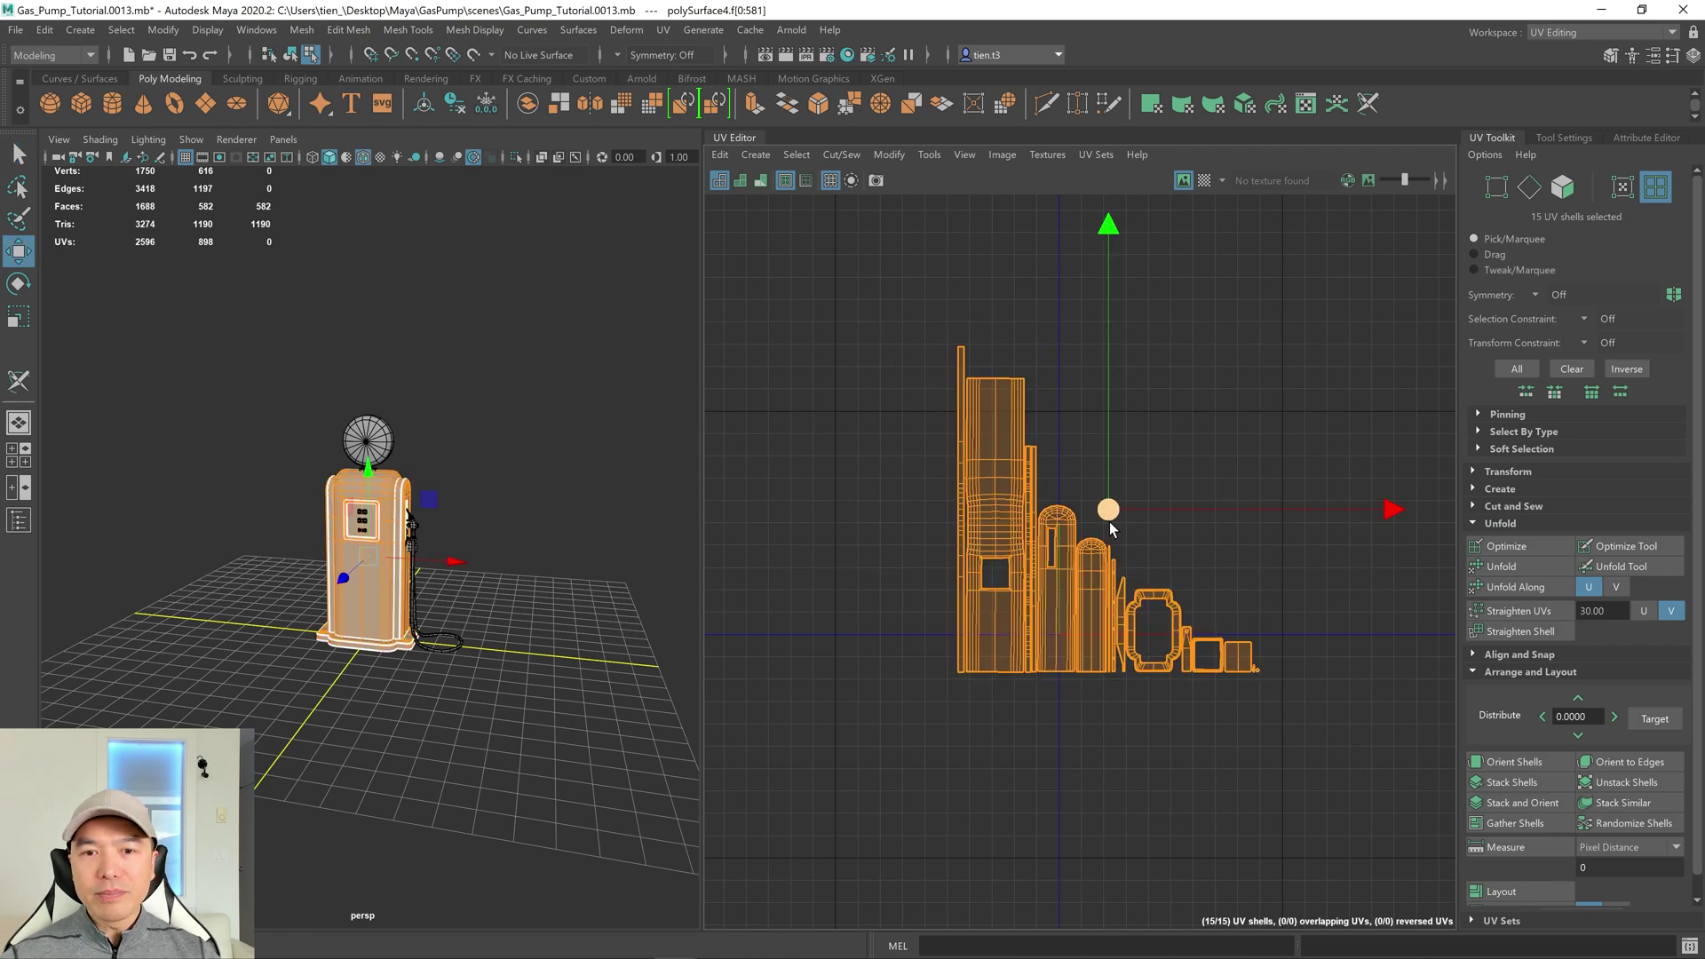
left_click_drag(1109, 518, 1229, 681)
key("r")
middle_click_drag(1345, 739, 1172, 710, "alt")
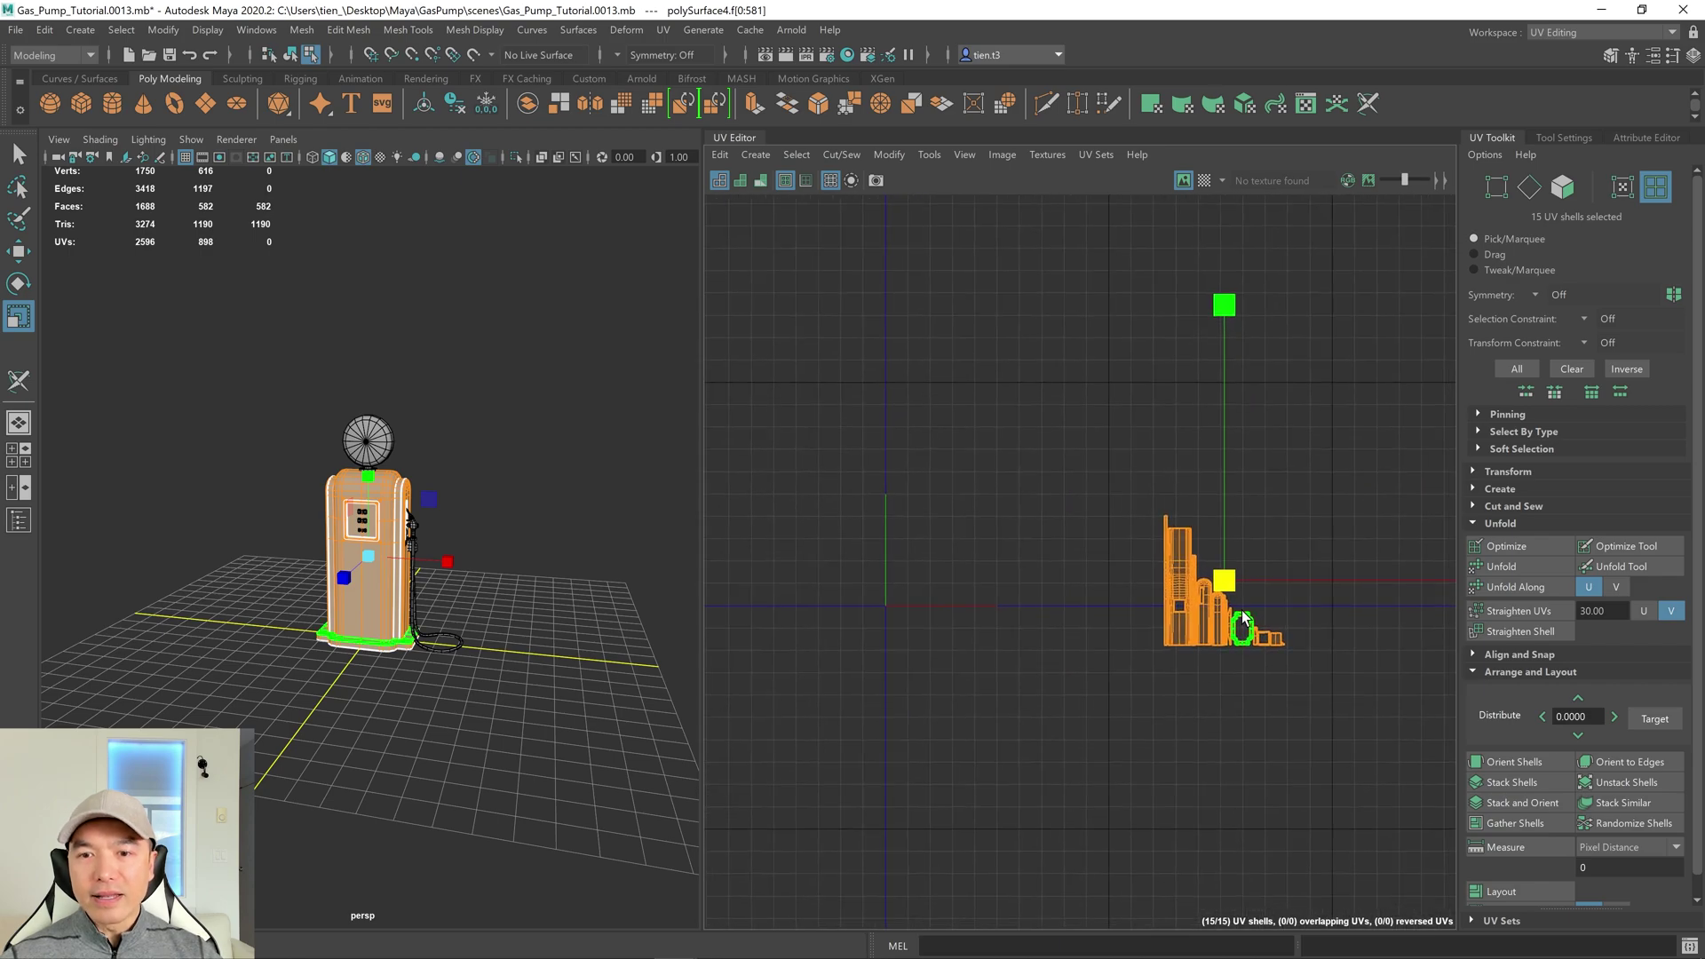
key("w")
left_click_drag(1227, 584, 1260, 643)
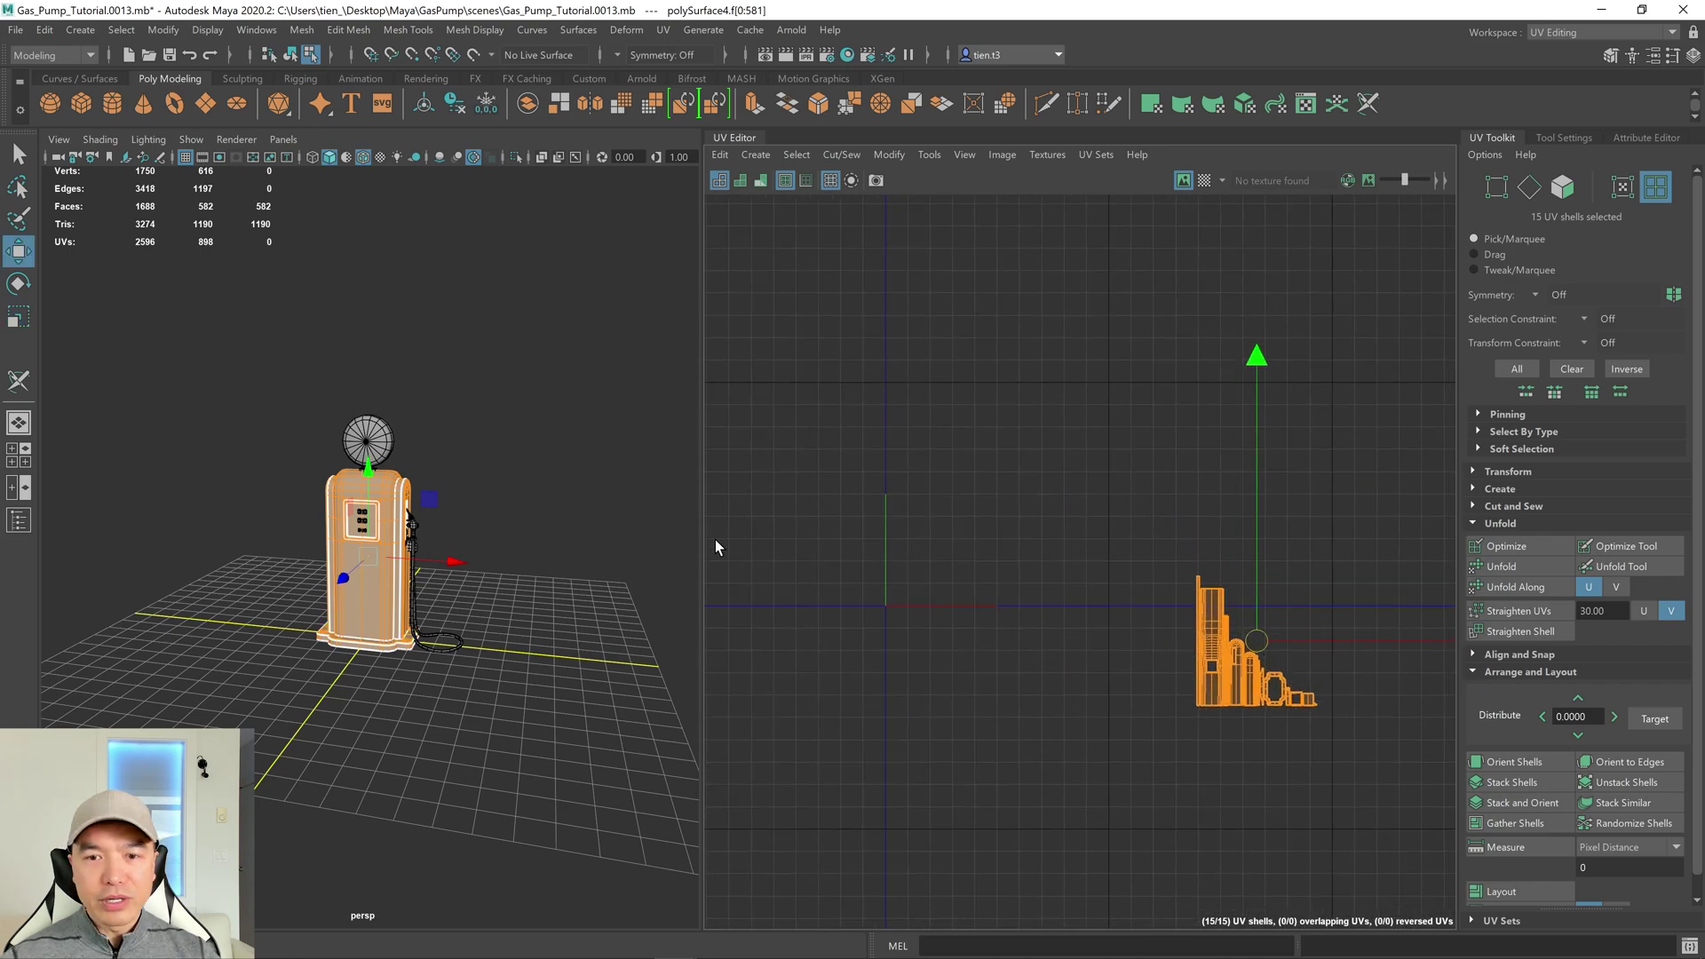
Return to object selection and select every part of the gas pump to display all UV shells together.
right_click_drag(281, 371, 391, 318)
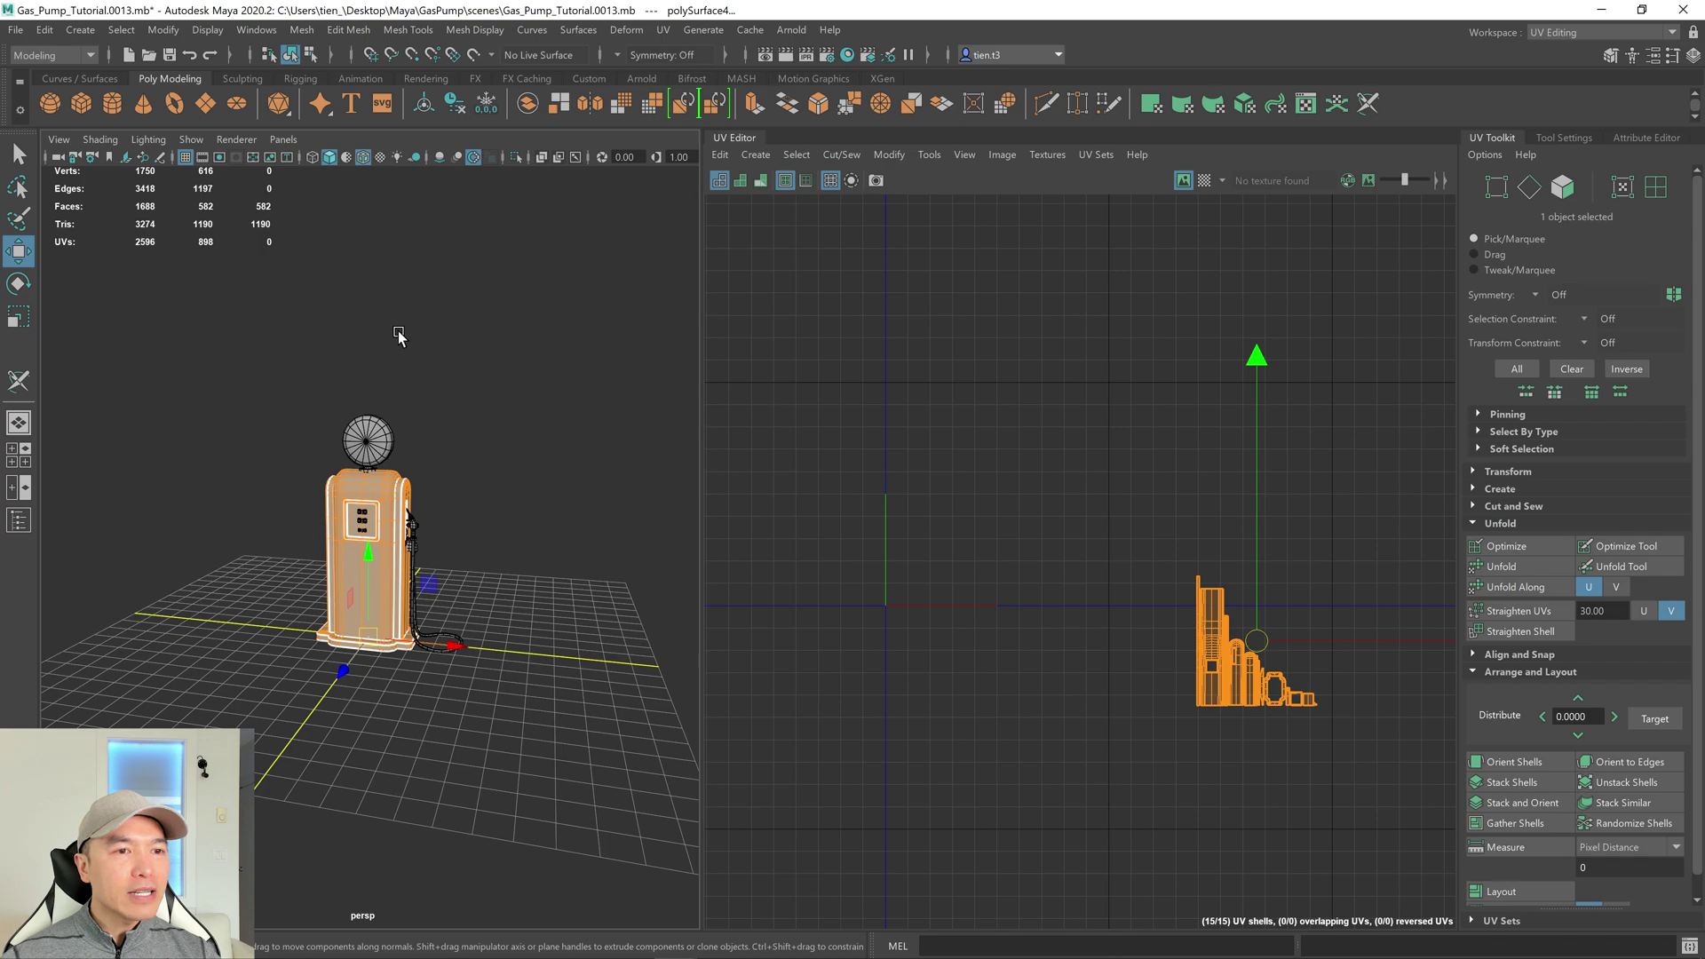
key("q")
left_click(268, 360)
left_click_drag(229, 341, 548, 724)
scroll(929, 572, "down", 6)
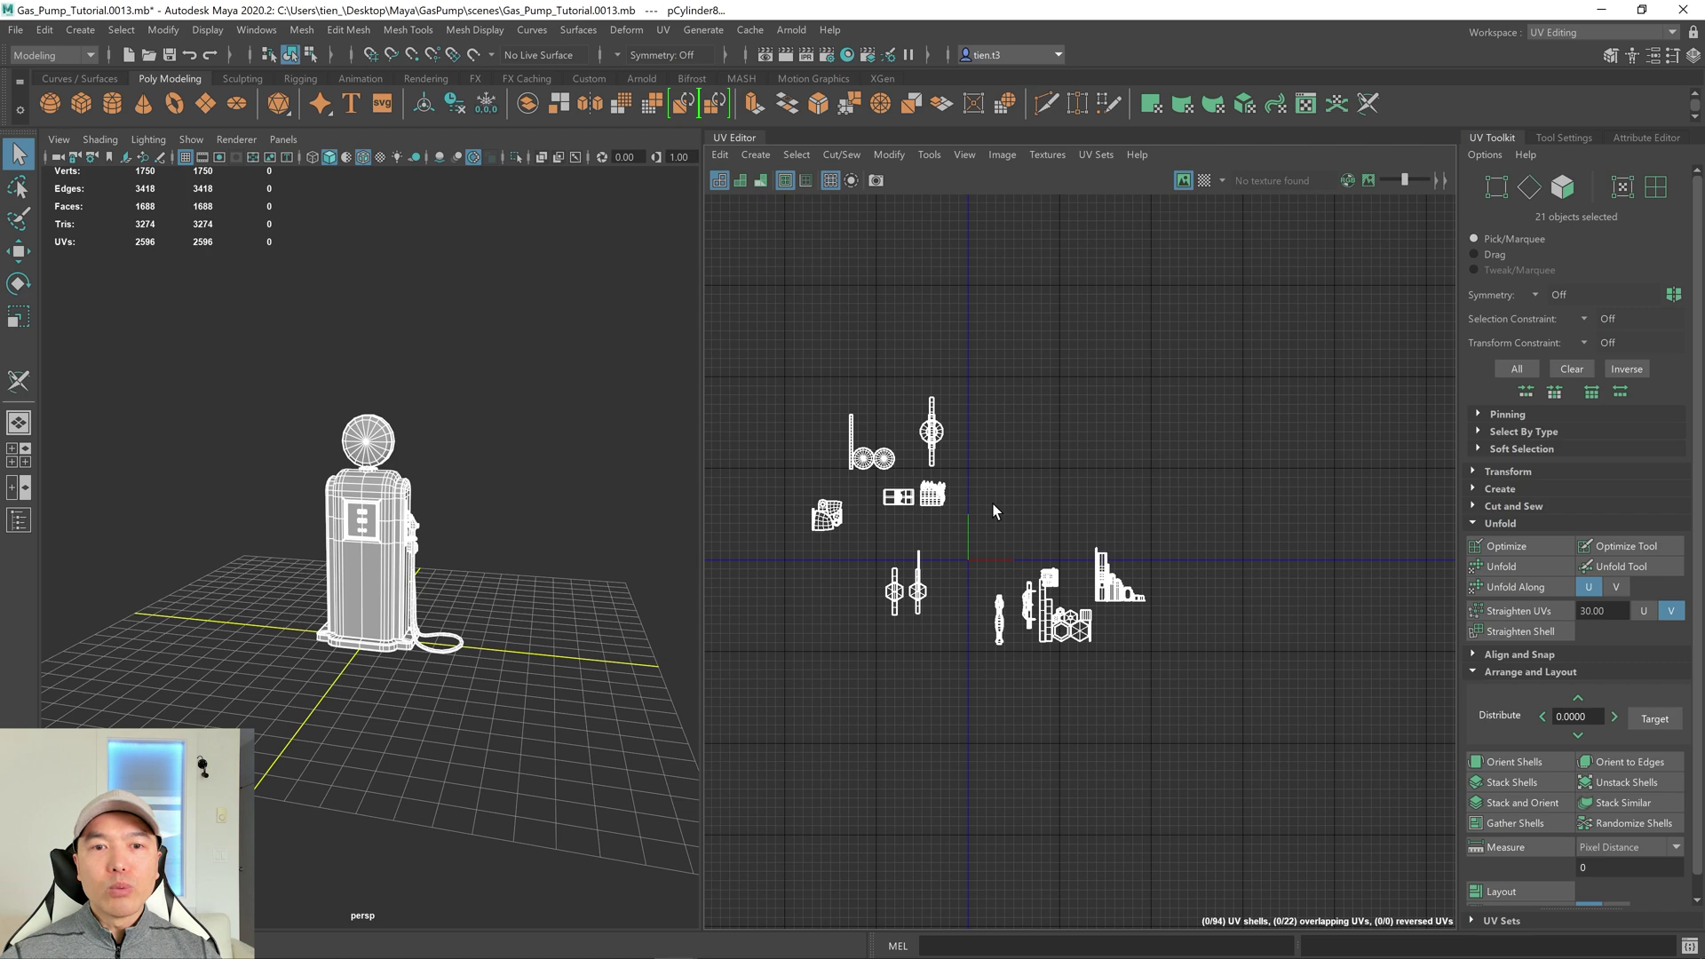
Select the UV shells of all gas pump parts together, scale them down uniformly and reposition them around the 0–1 UV tile.
key("r")
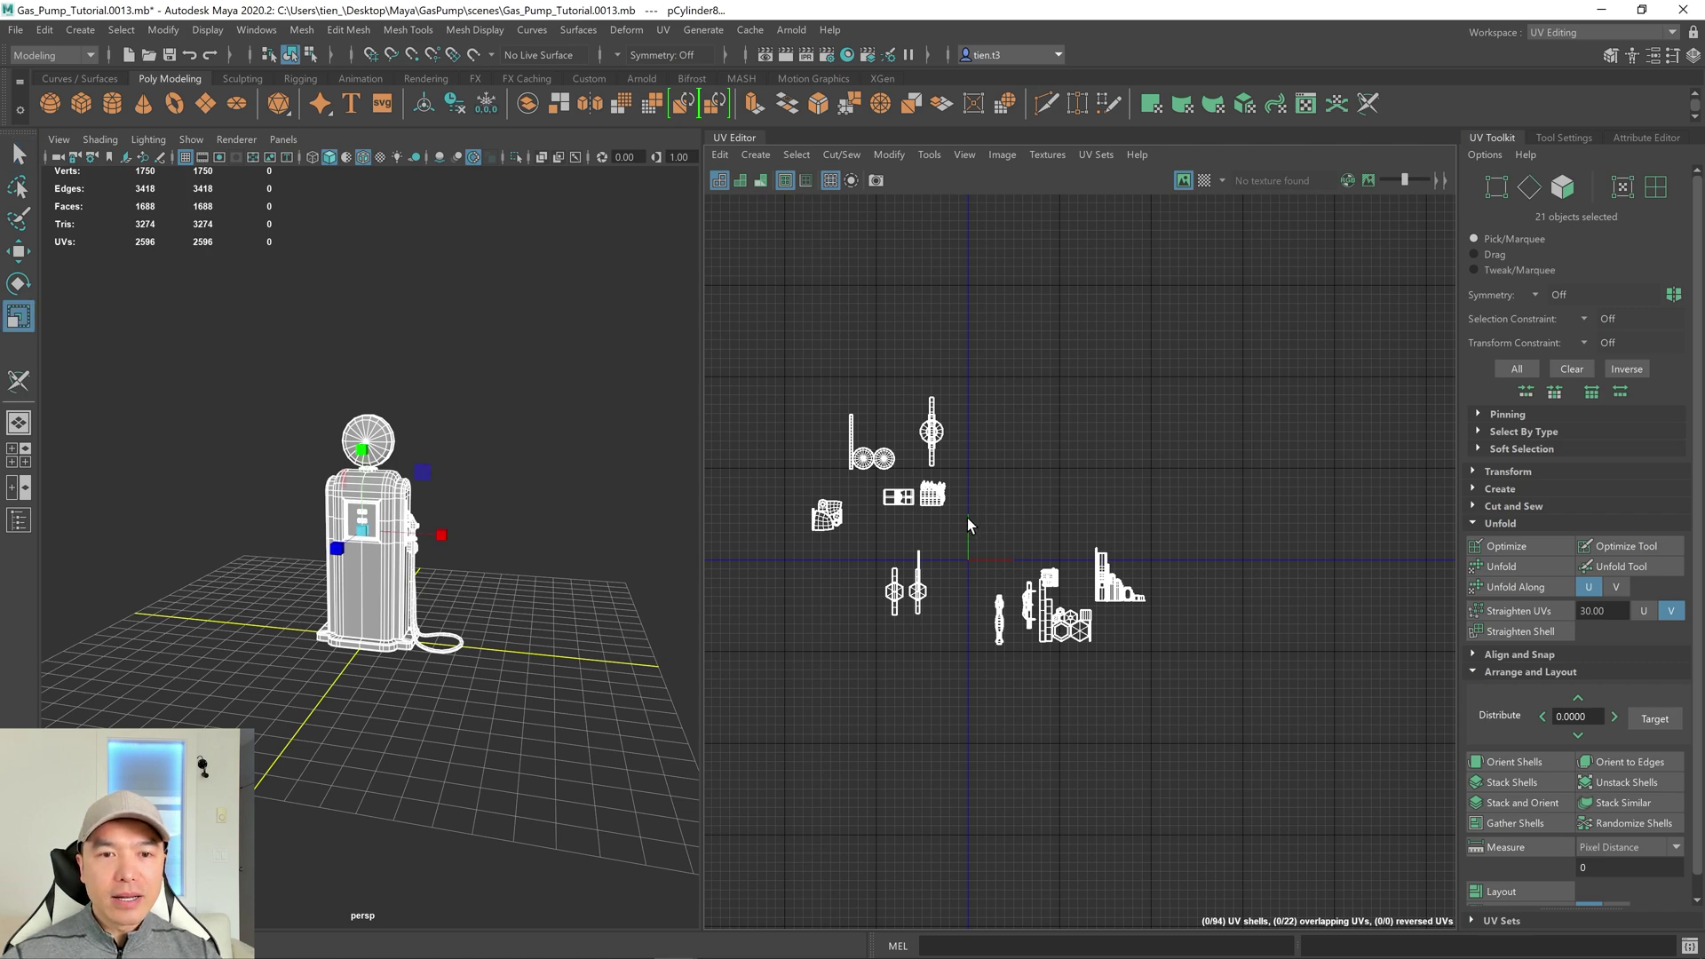
right_click_drag(971, 466, 848, 398)
left_click_drag(775, 340, 1274, 712)
left_click_drag(978, 522, 1051, 503)
key("w")
scroll(1072, 524, "down", 4)
scroll(1077, 531, "up", 6)
left_click(1085, 419)
middle_click_drag(1085, 419, 1074, 522, "alt")
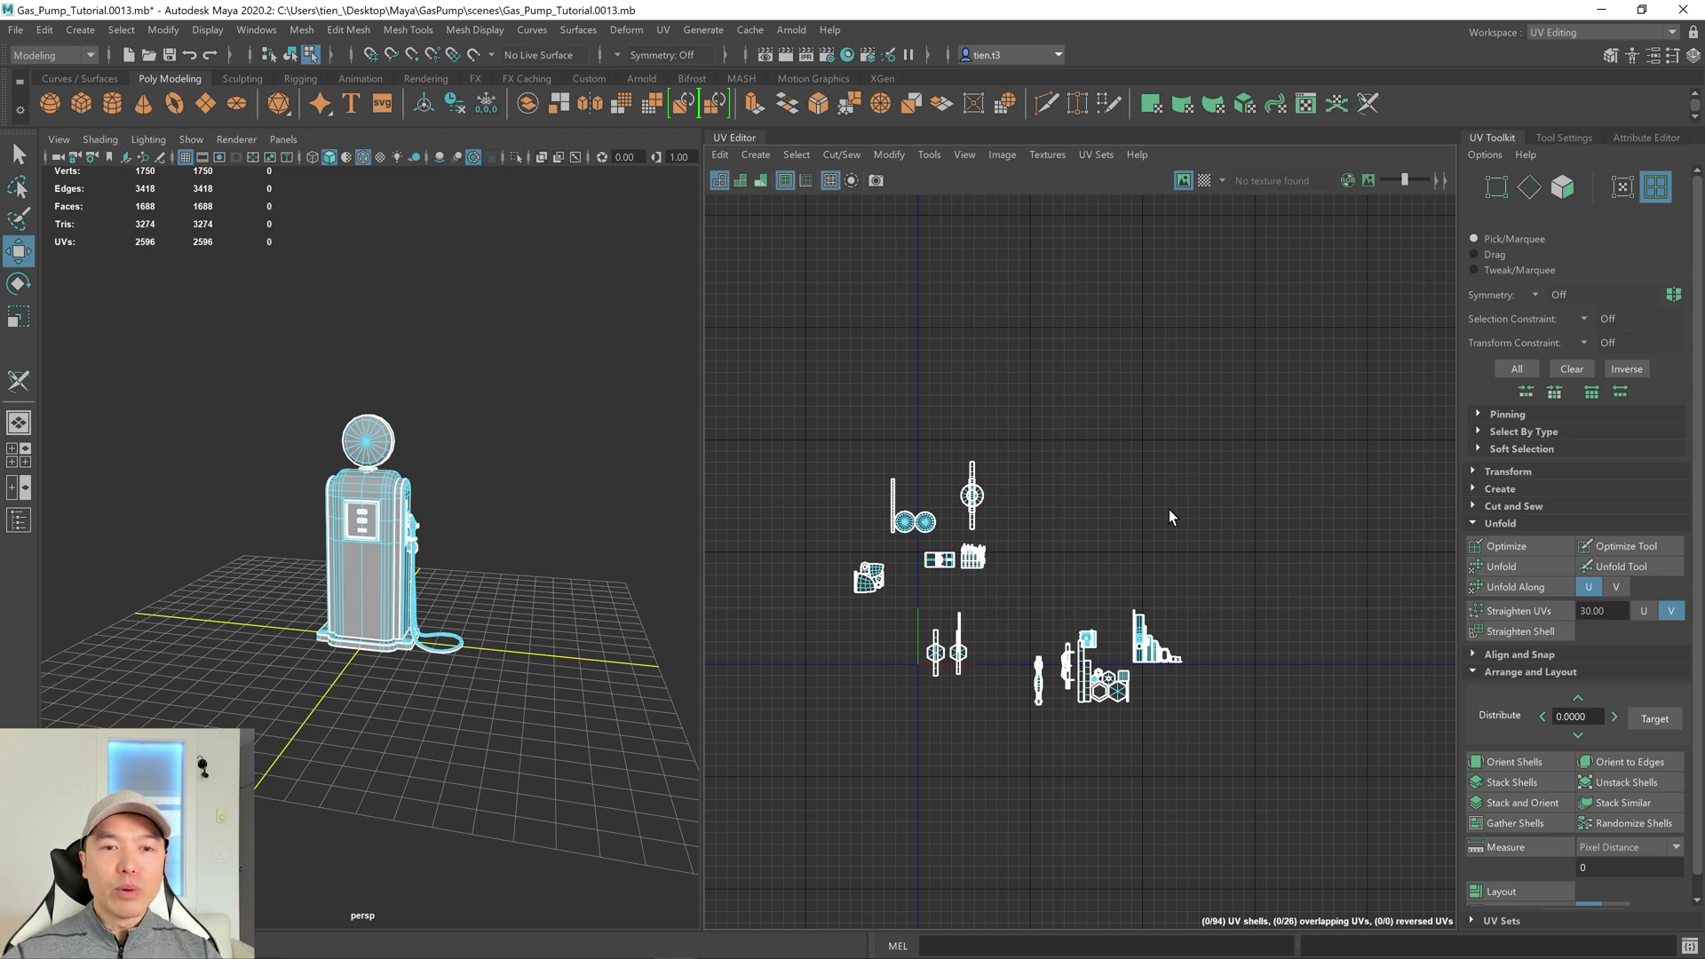
Return to object selection with nothing selected and save the scene as the next incremental version.
key("q")
right_click(524, 356)
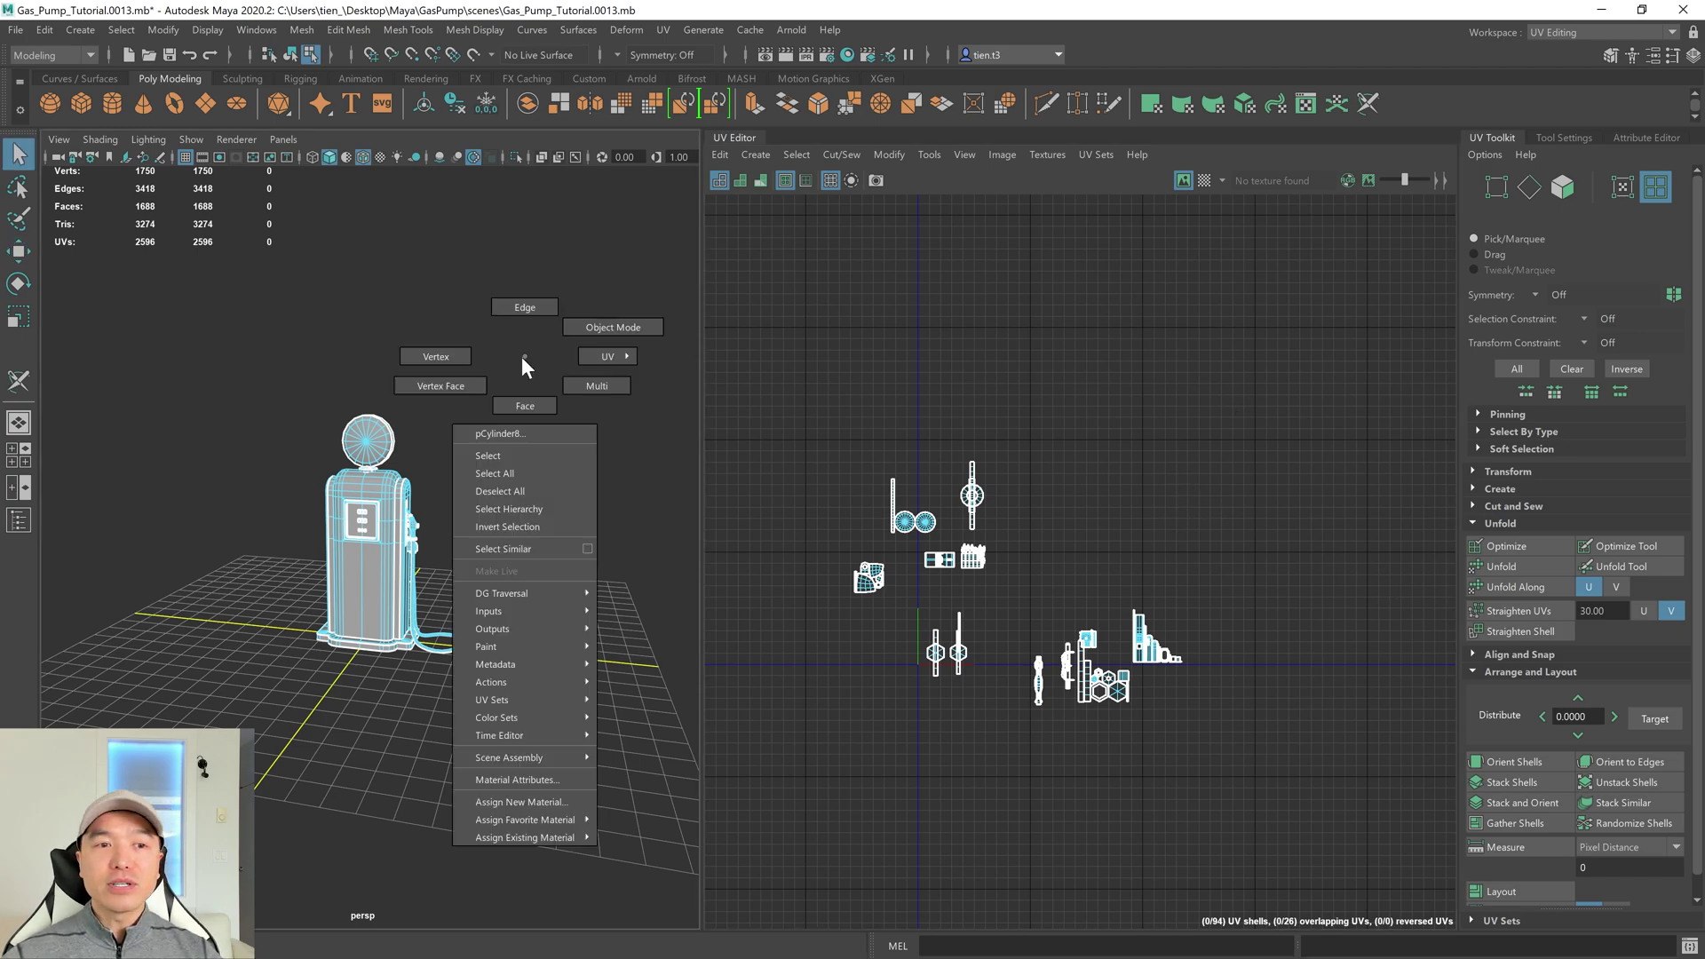
right_click_drag(522, 355, 582, 321)
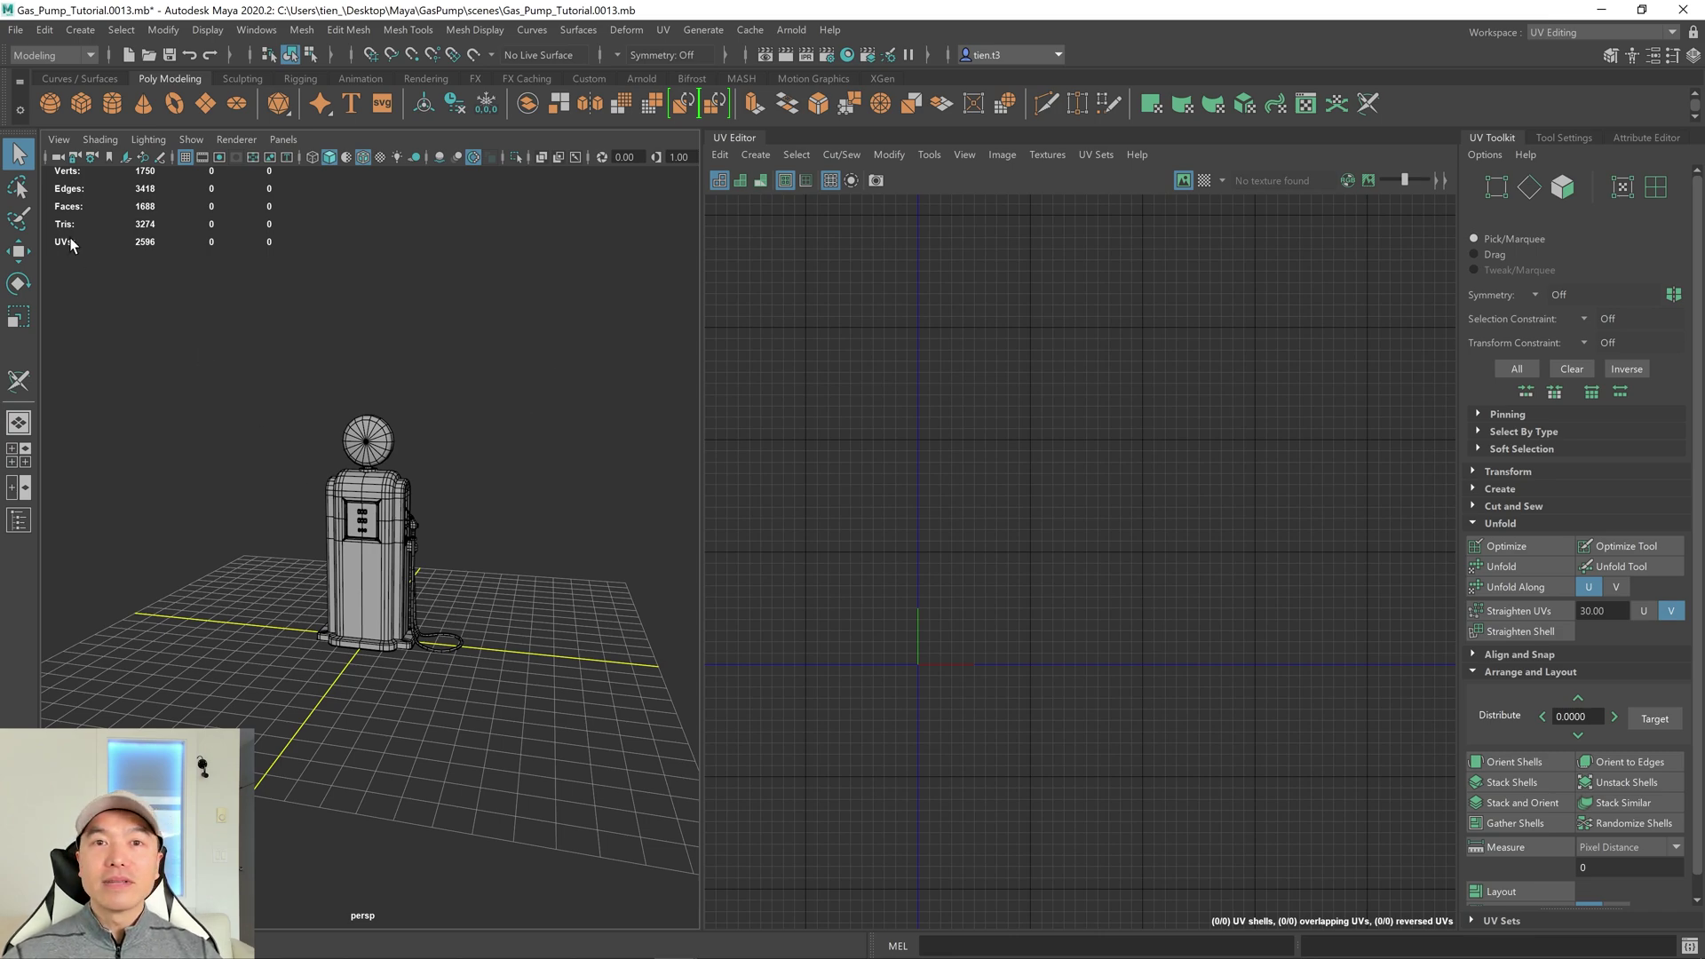
left_click(15, 31)
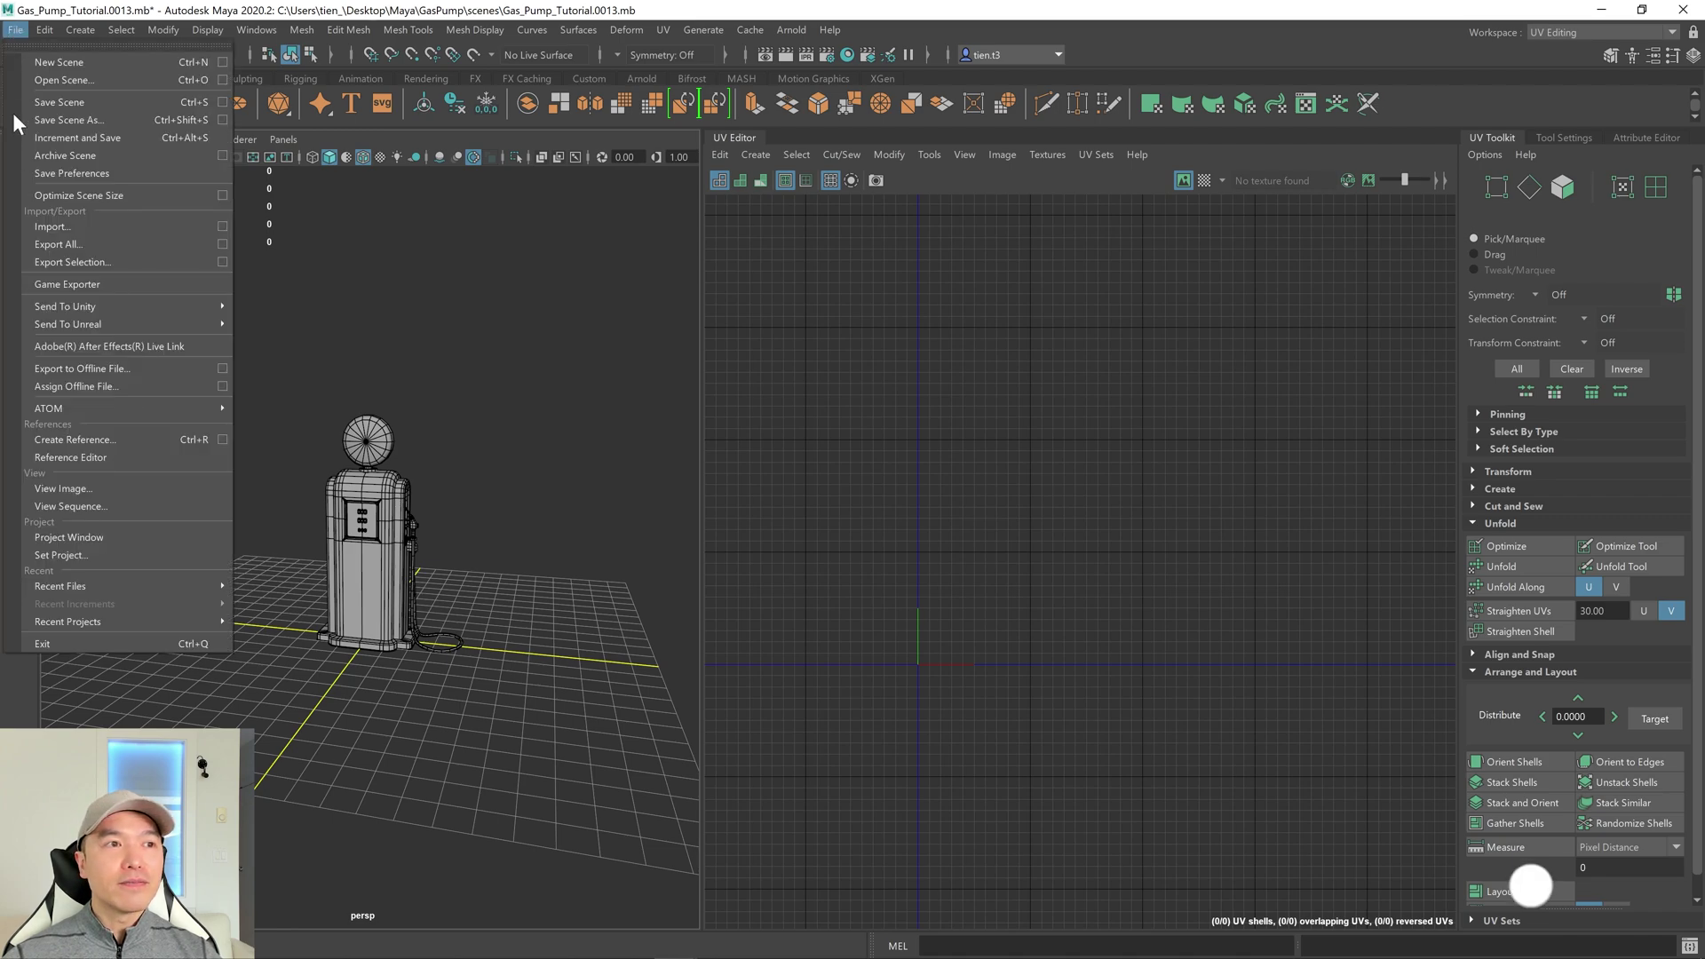
left_click(89, 136)
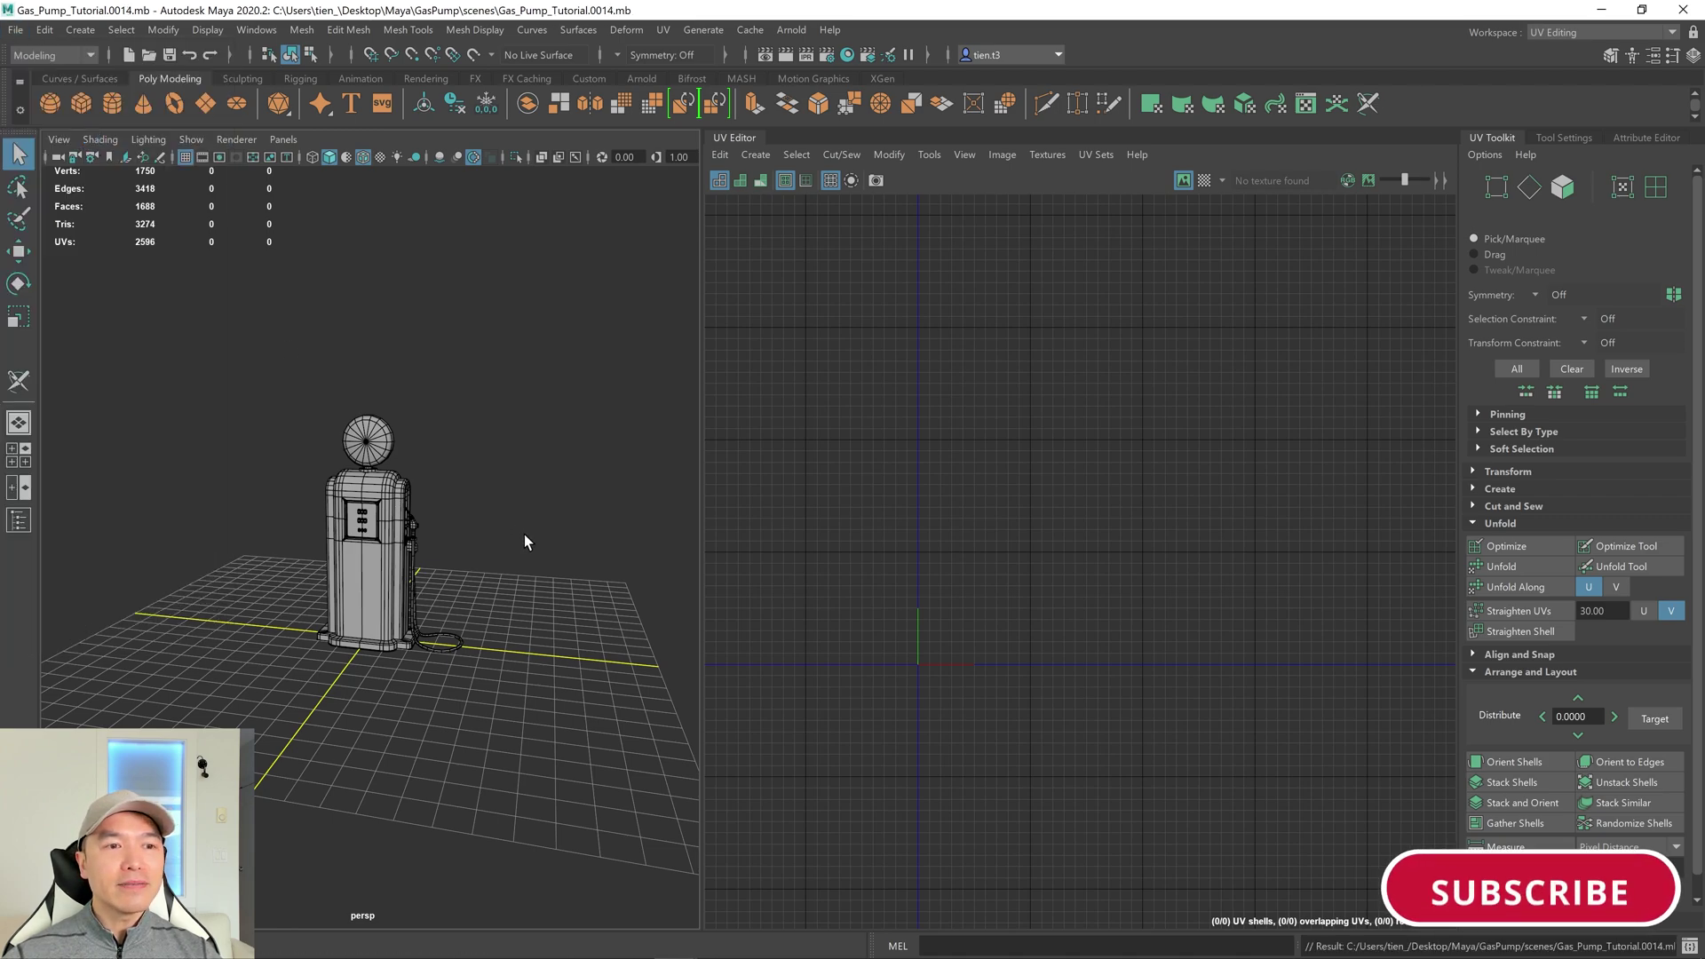